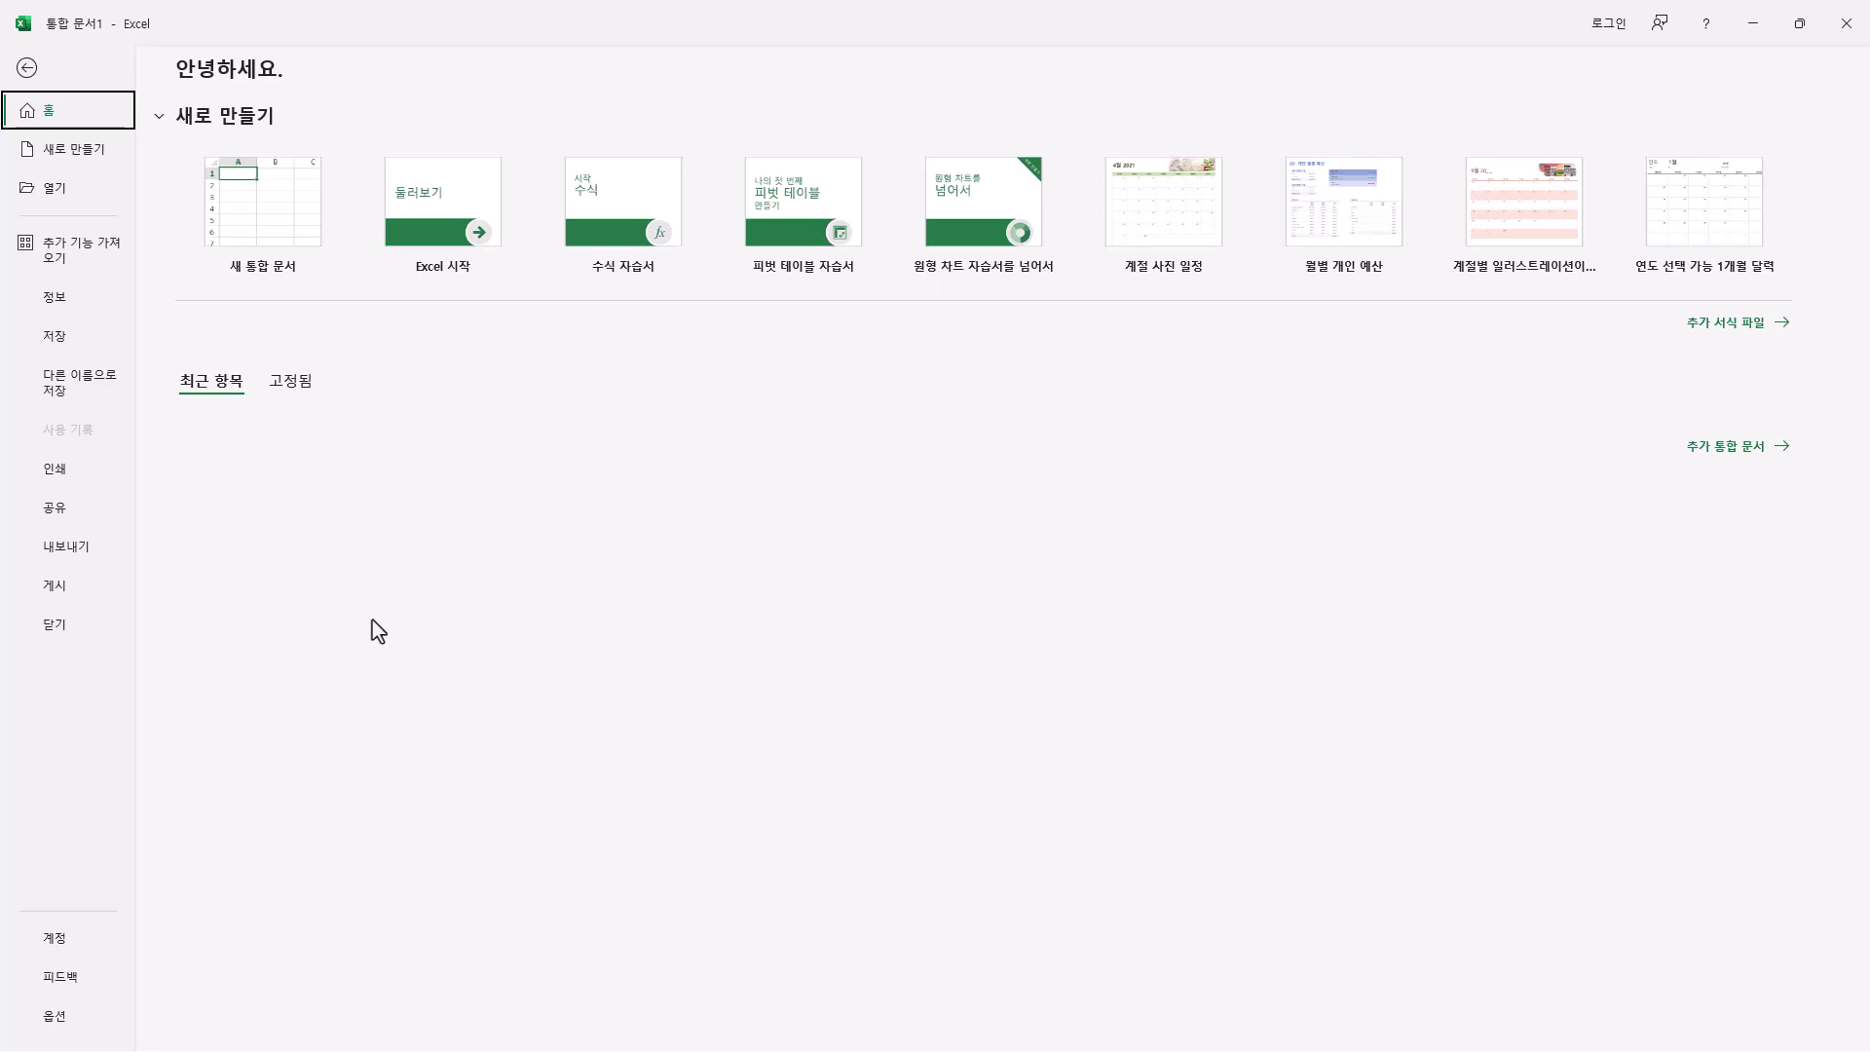
Create a blank workbook and save it in the ITQ folder in Documents, named with the candidate's number and full name
click(278, 224)
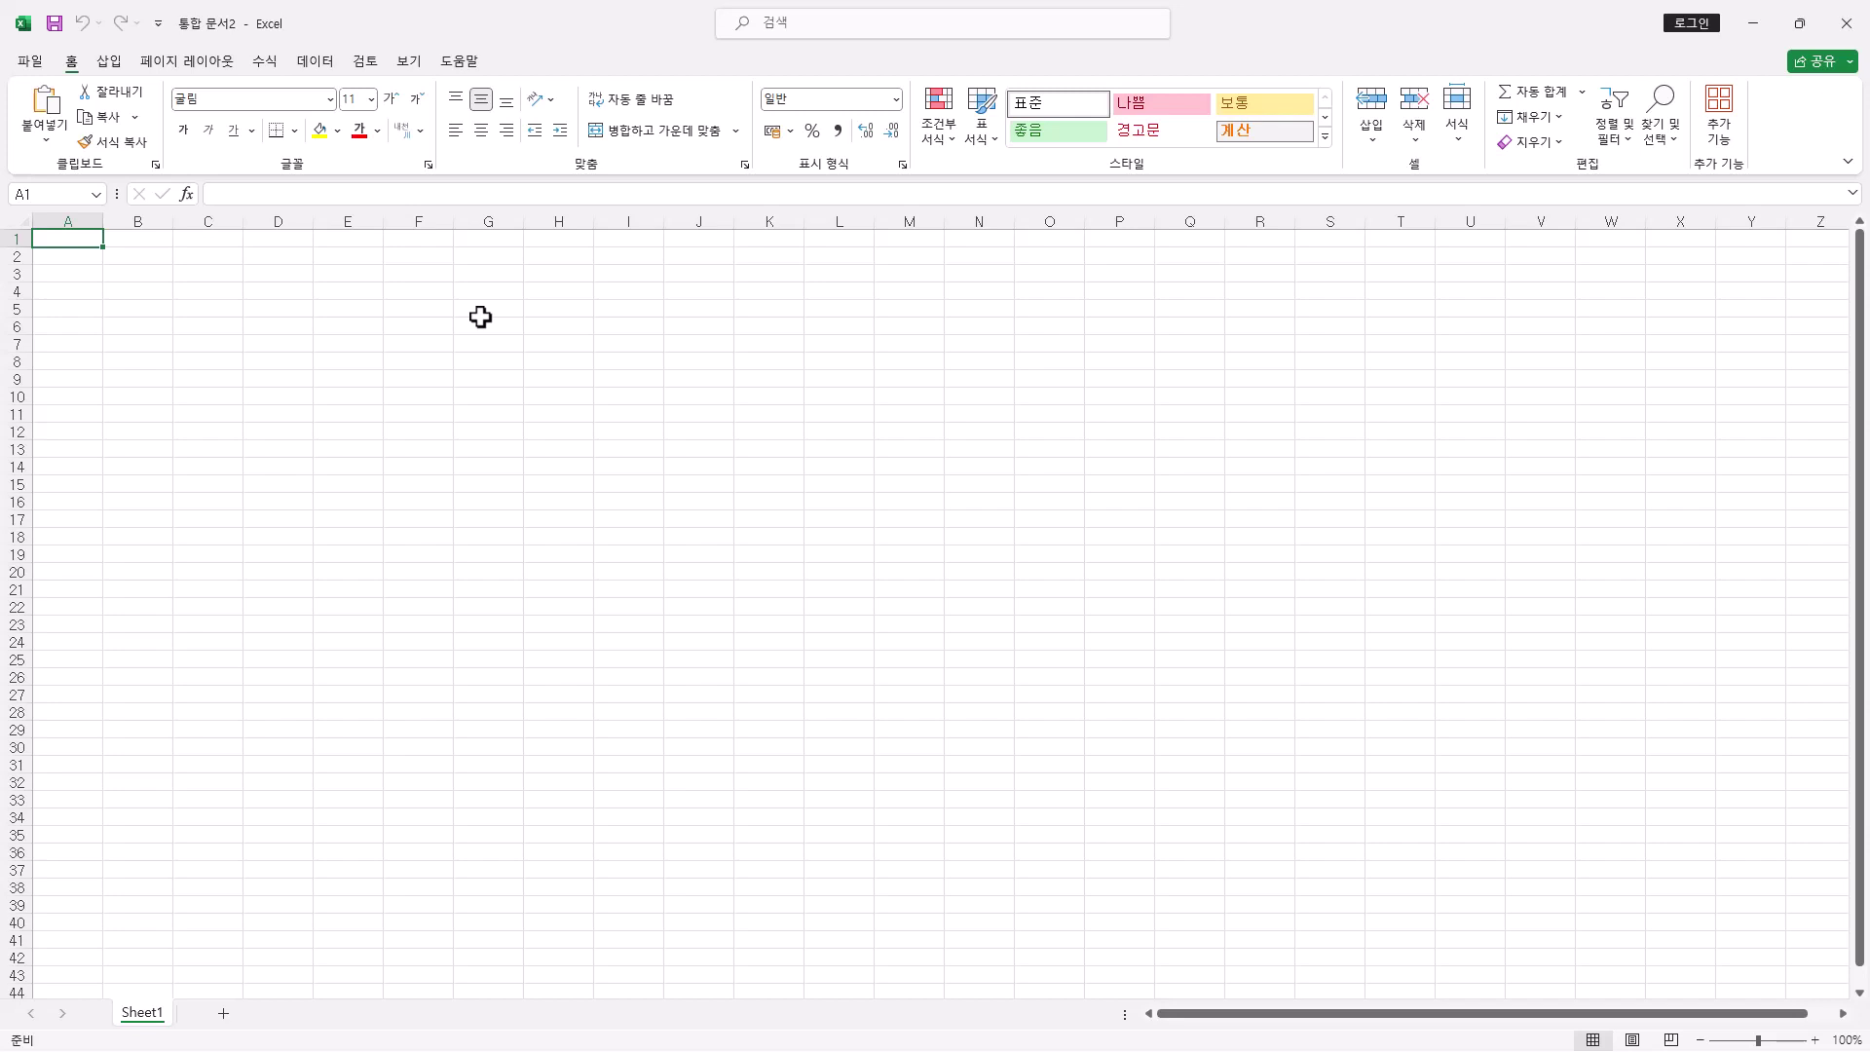
click(55, 26)
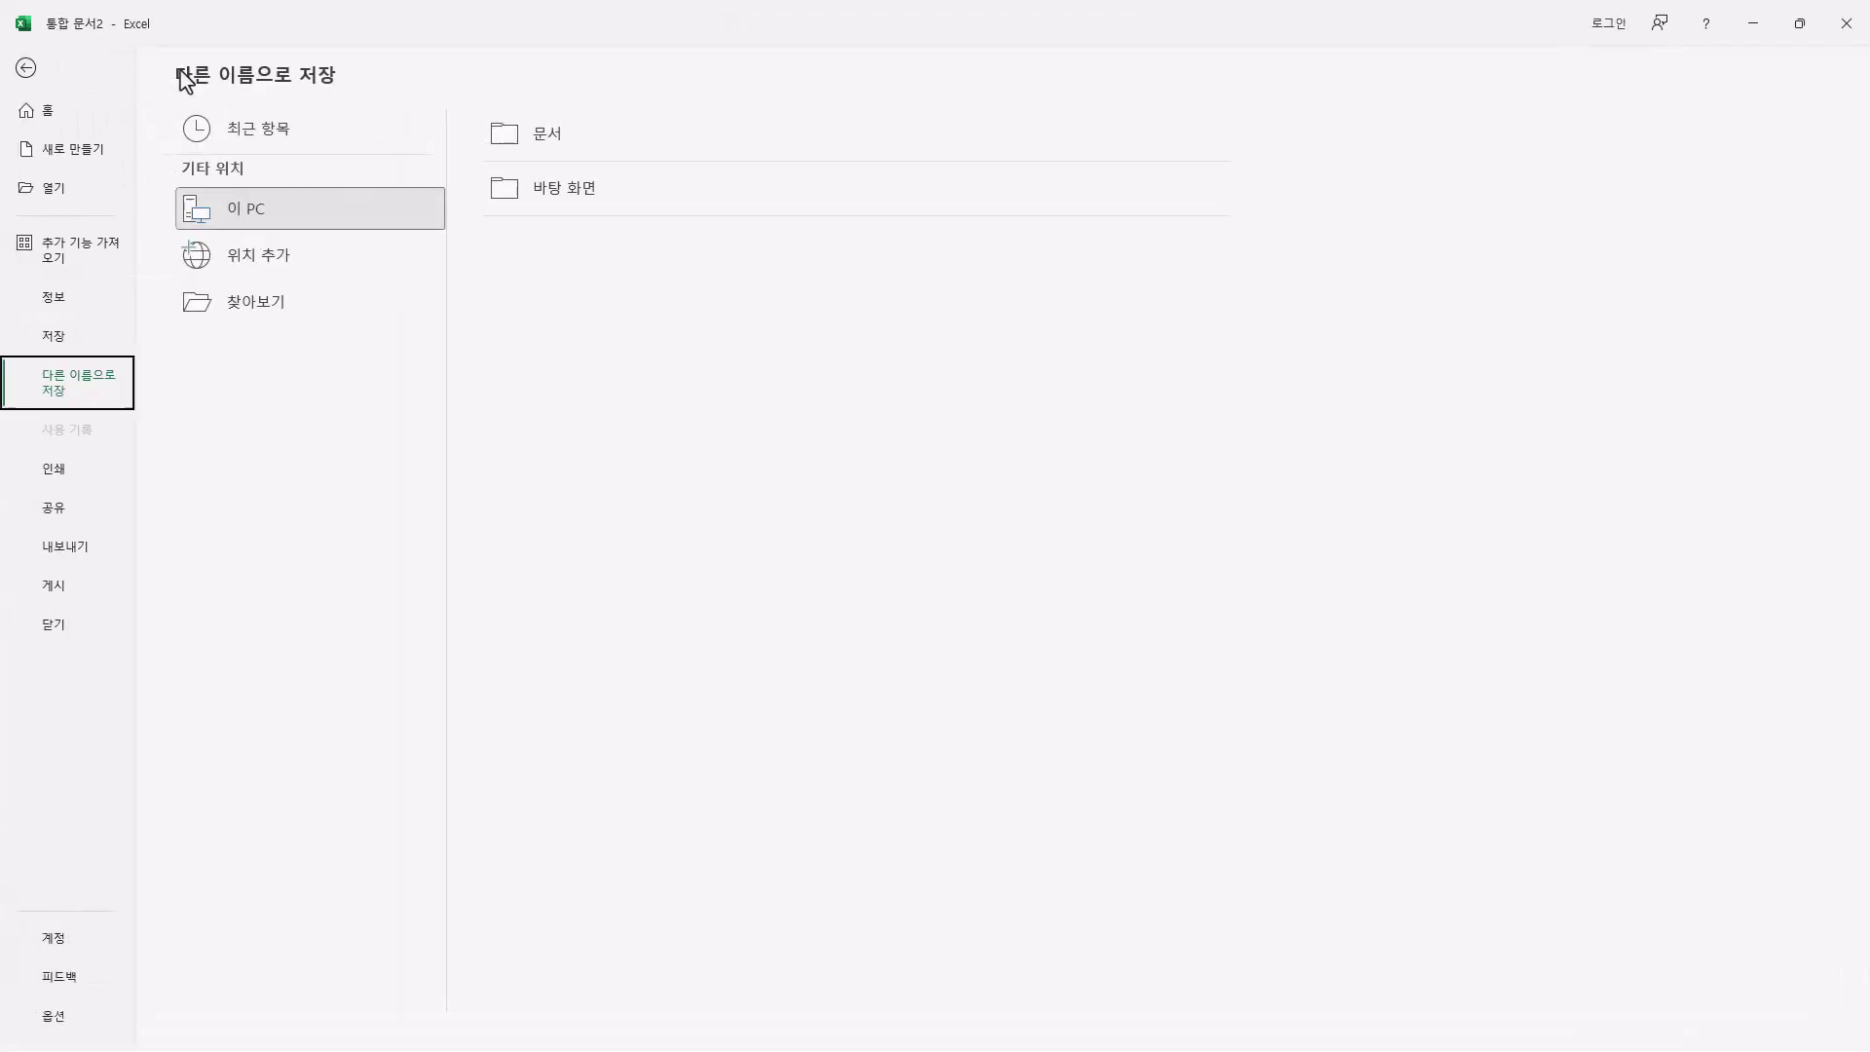
click(261, 309)
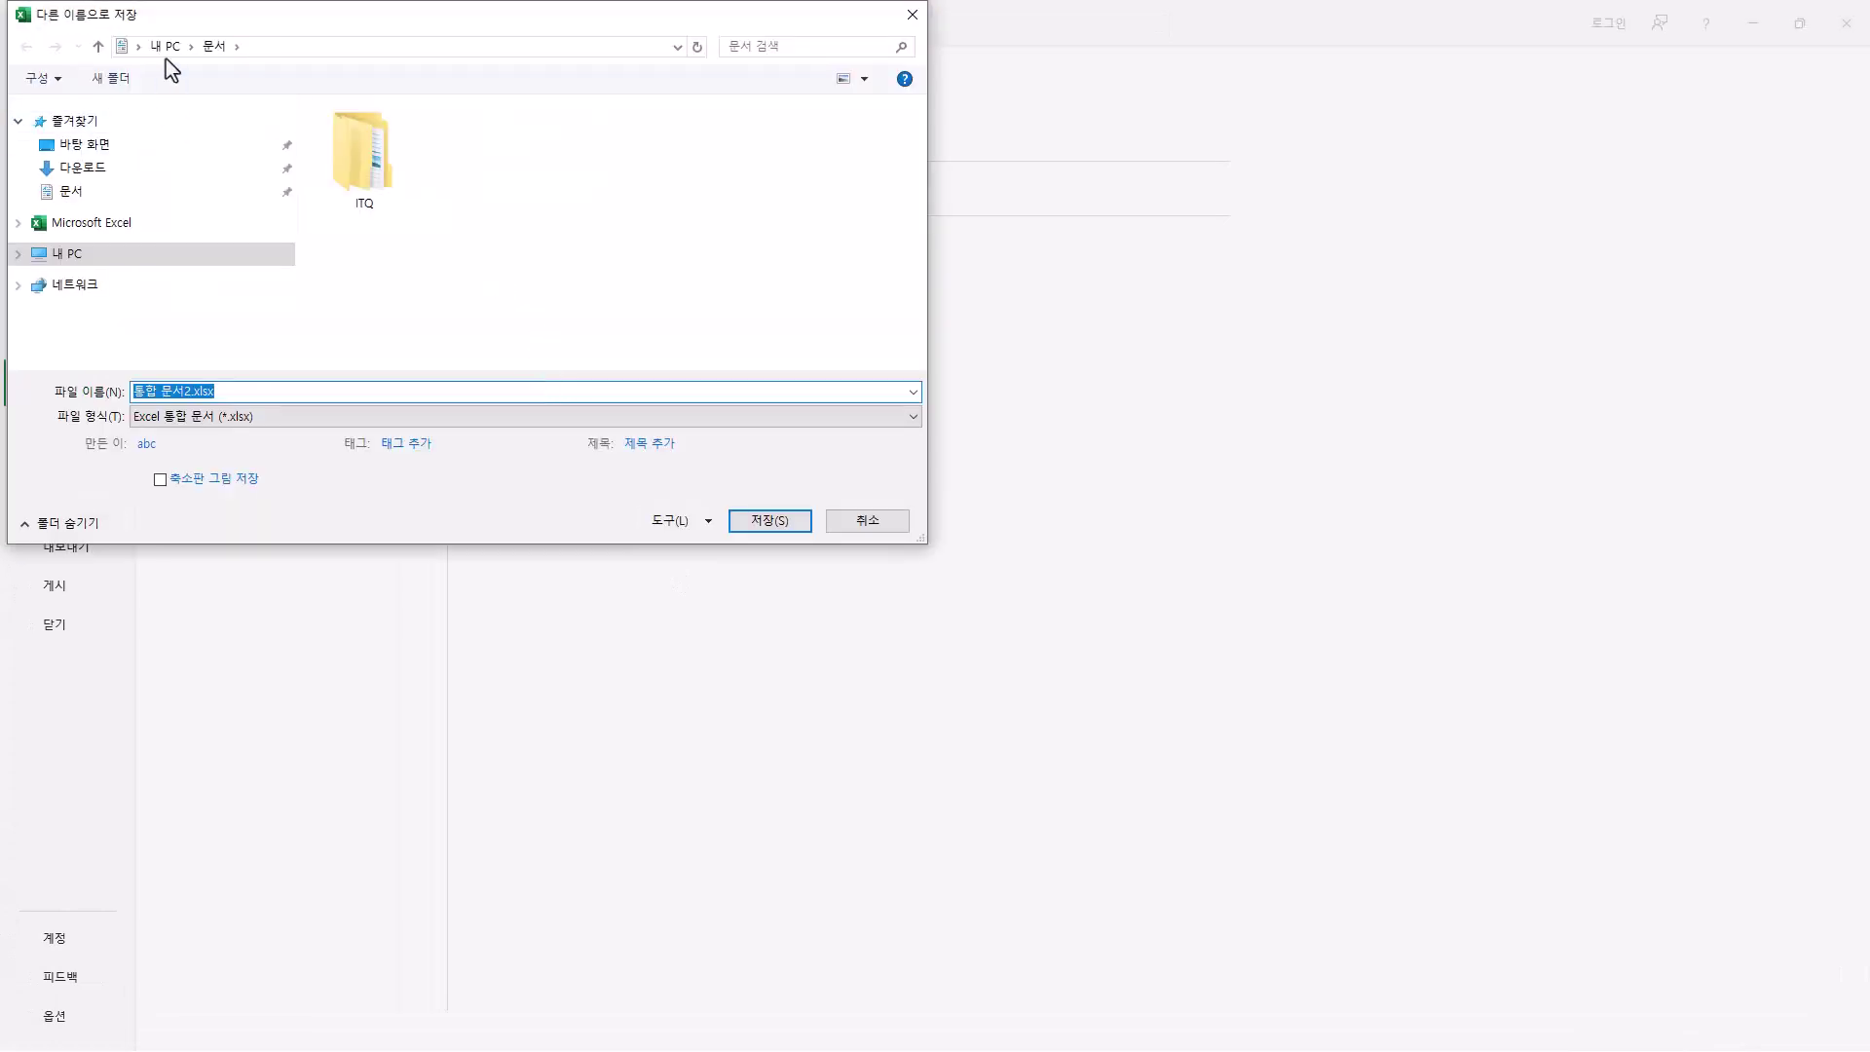
double_click(362, 161)
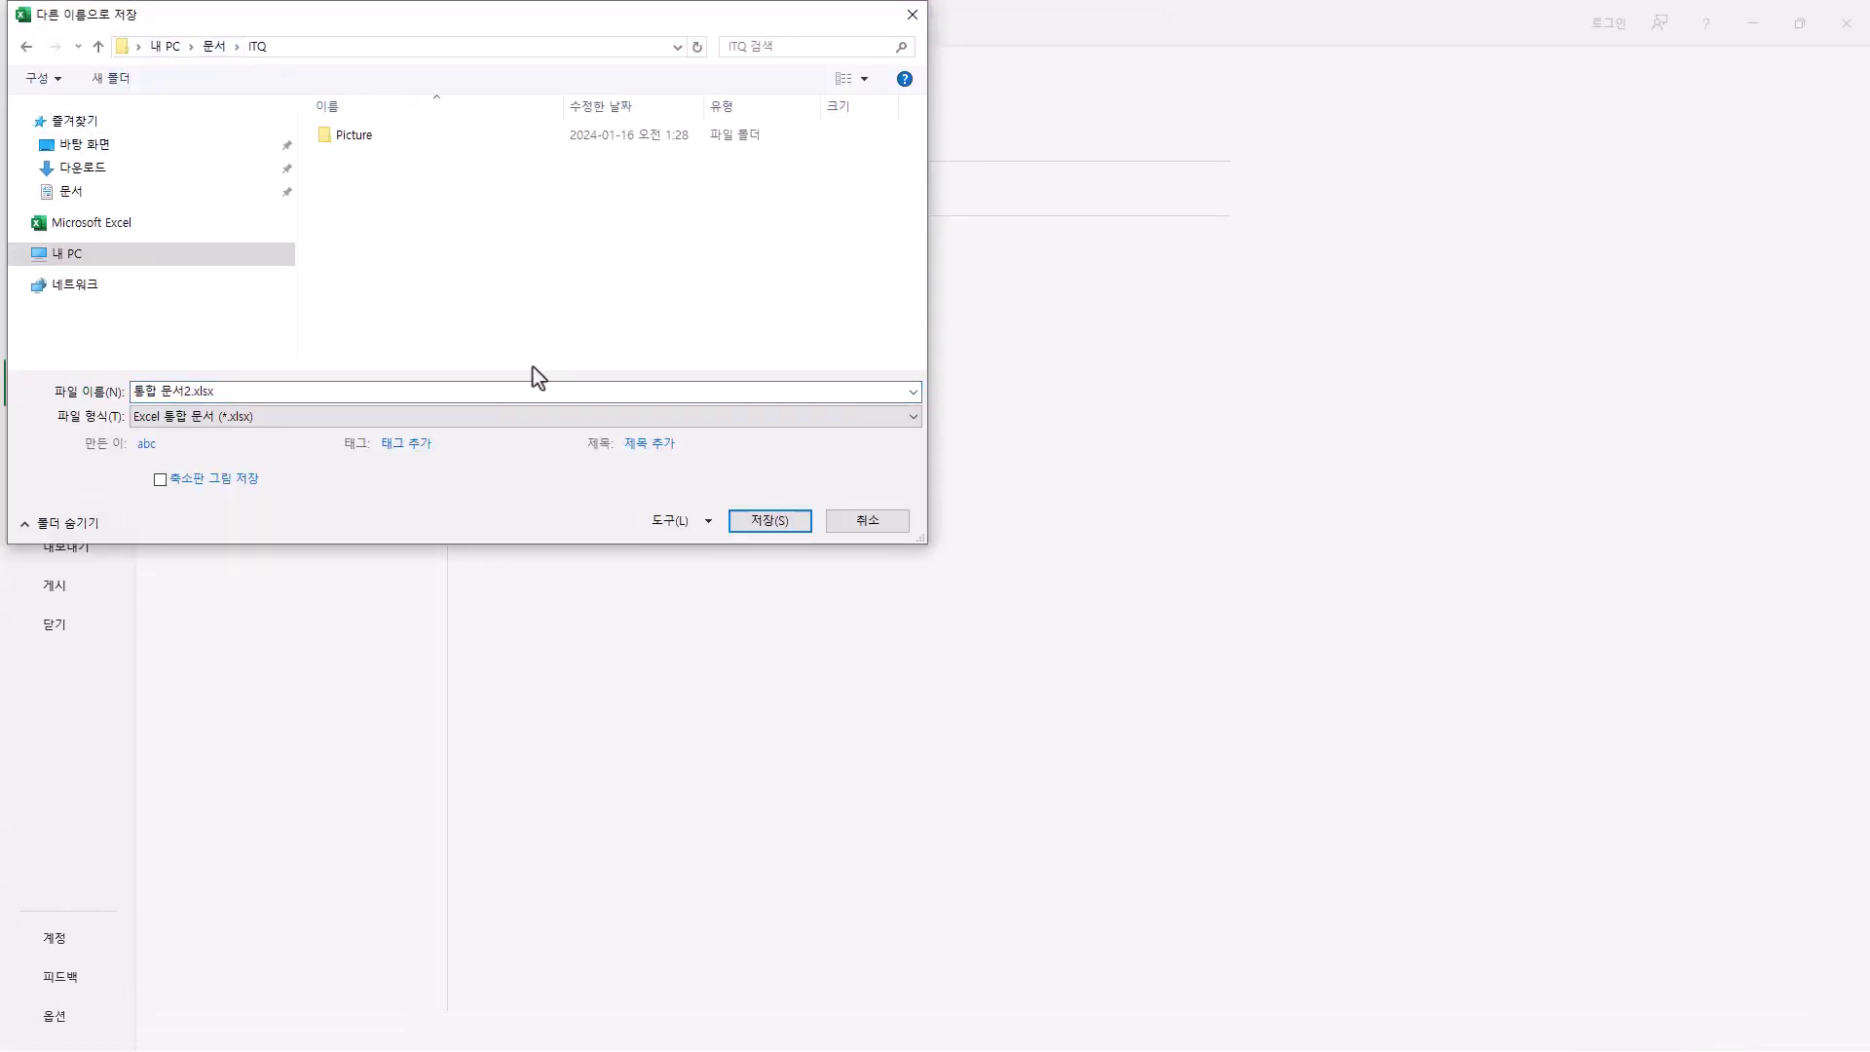
click(217, 393)
text(12345678-홍길동)
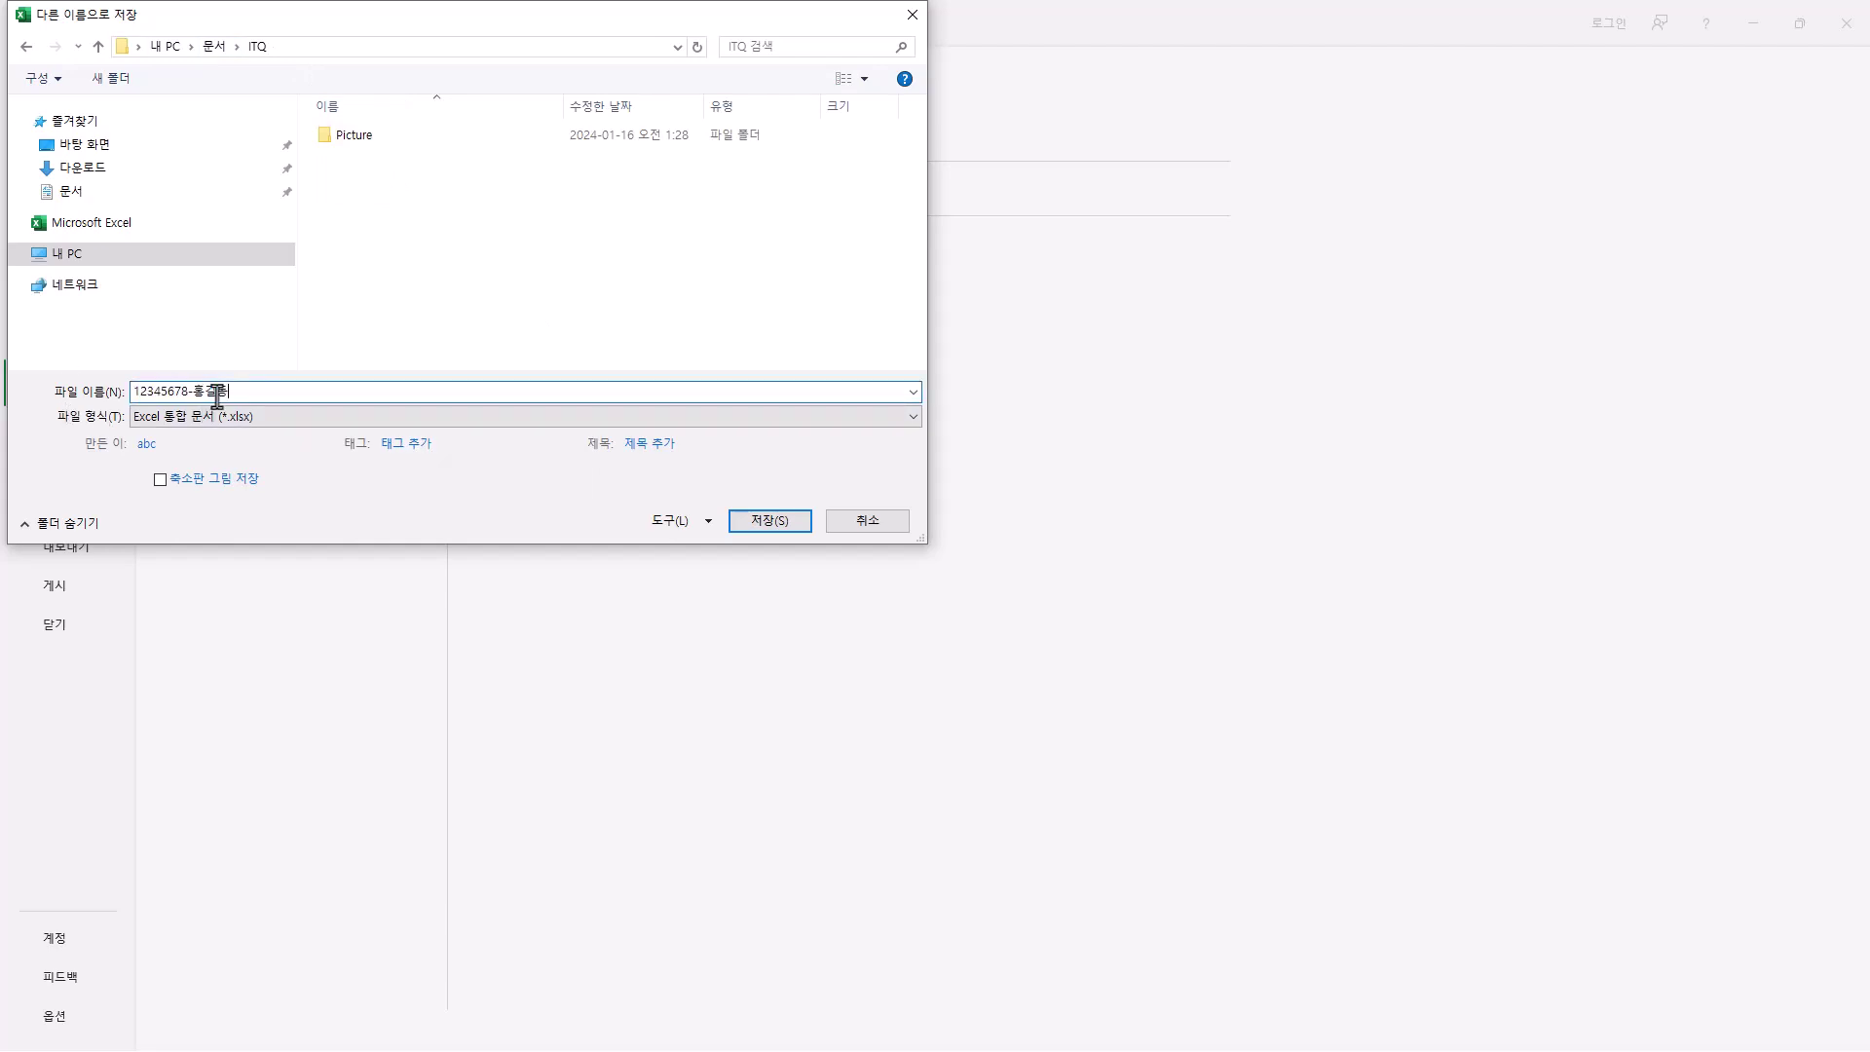
drag(188, 392, 71, 392)
click(770, 522)
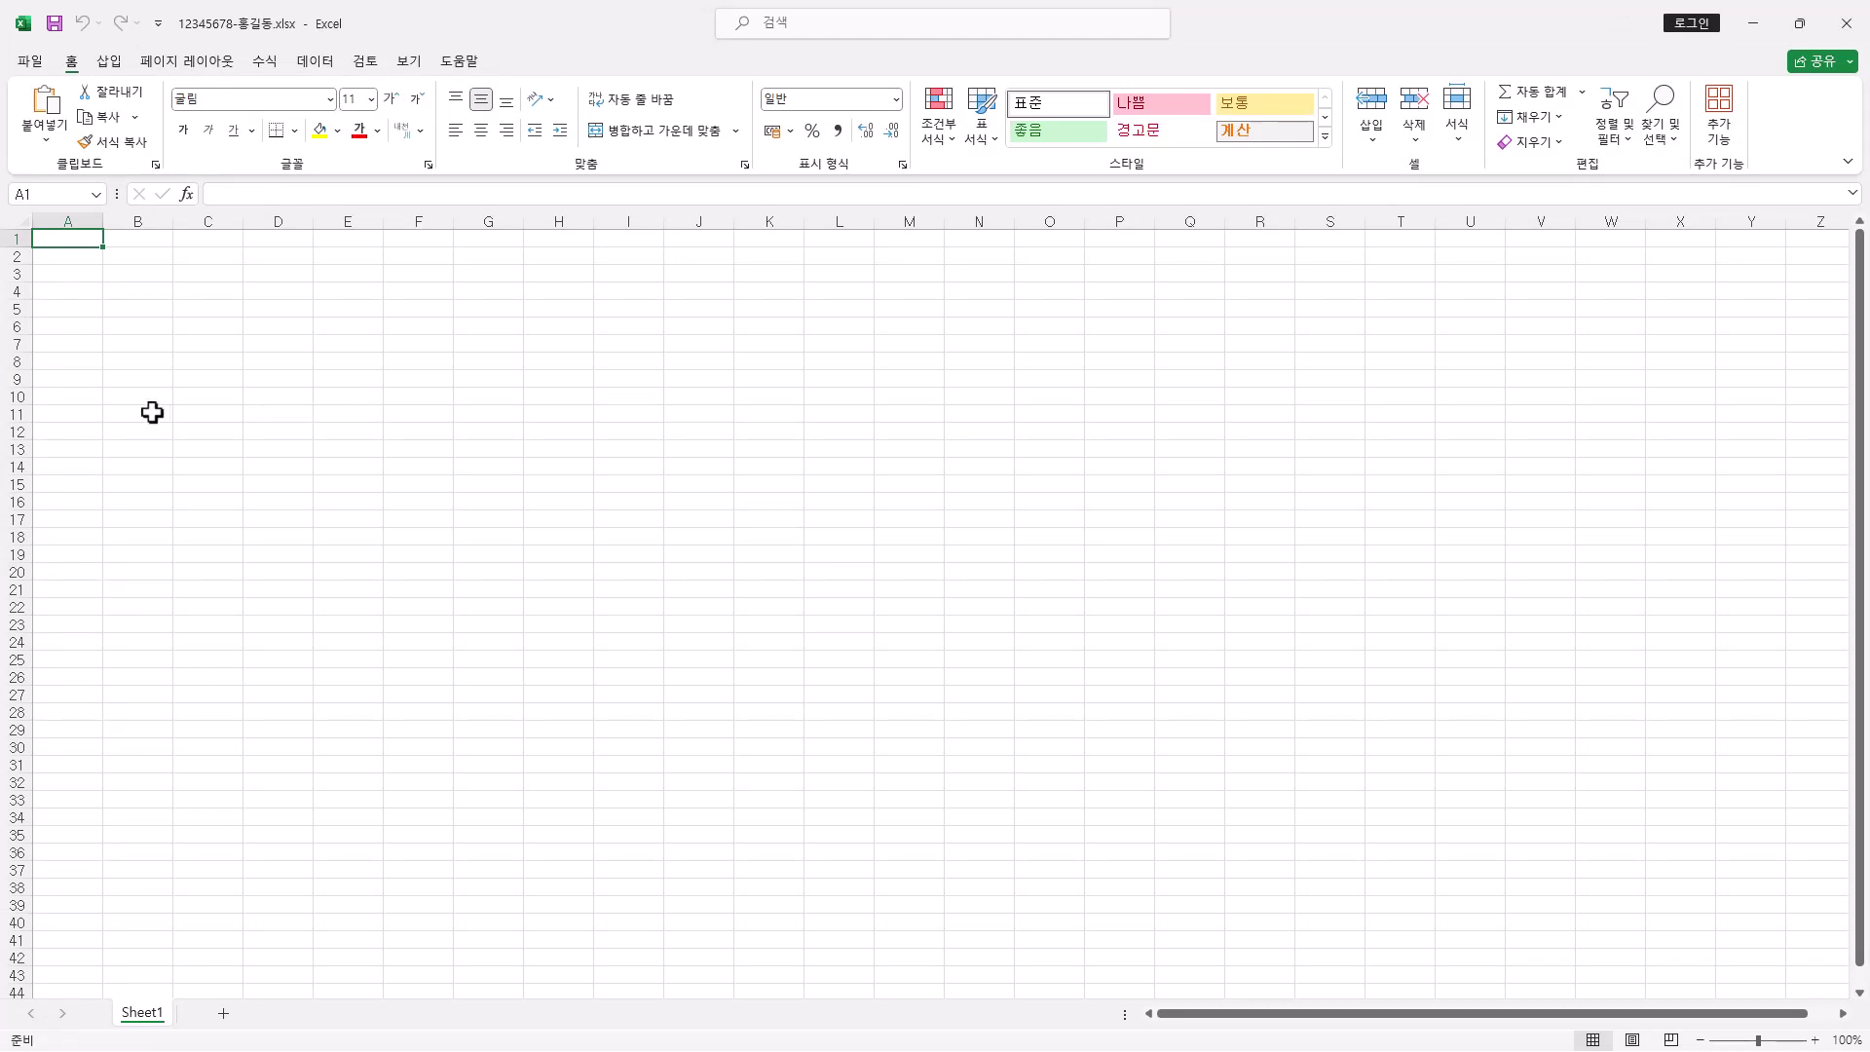
Set the width of column A to 1
click(68, 218)
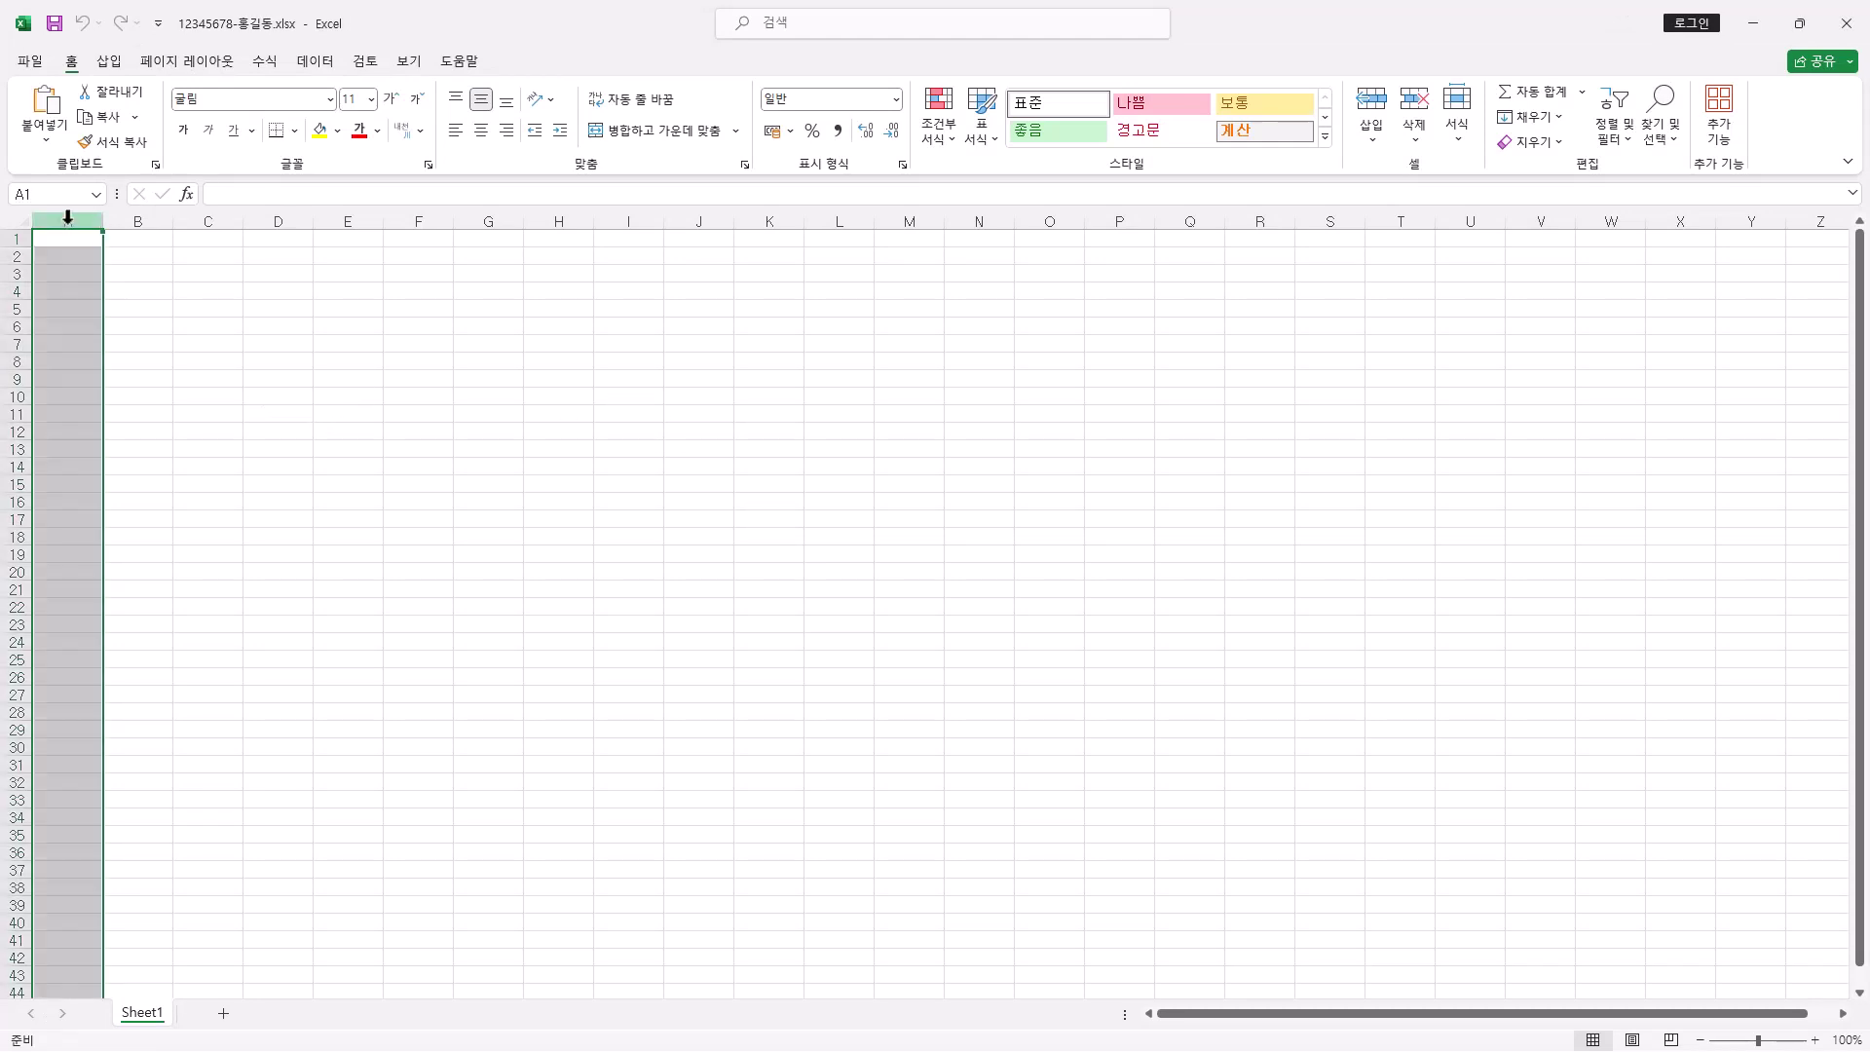
right_click(68, 221)
click(192, 530)
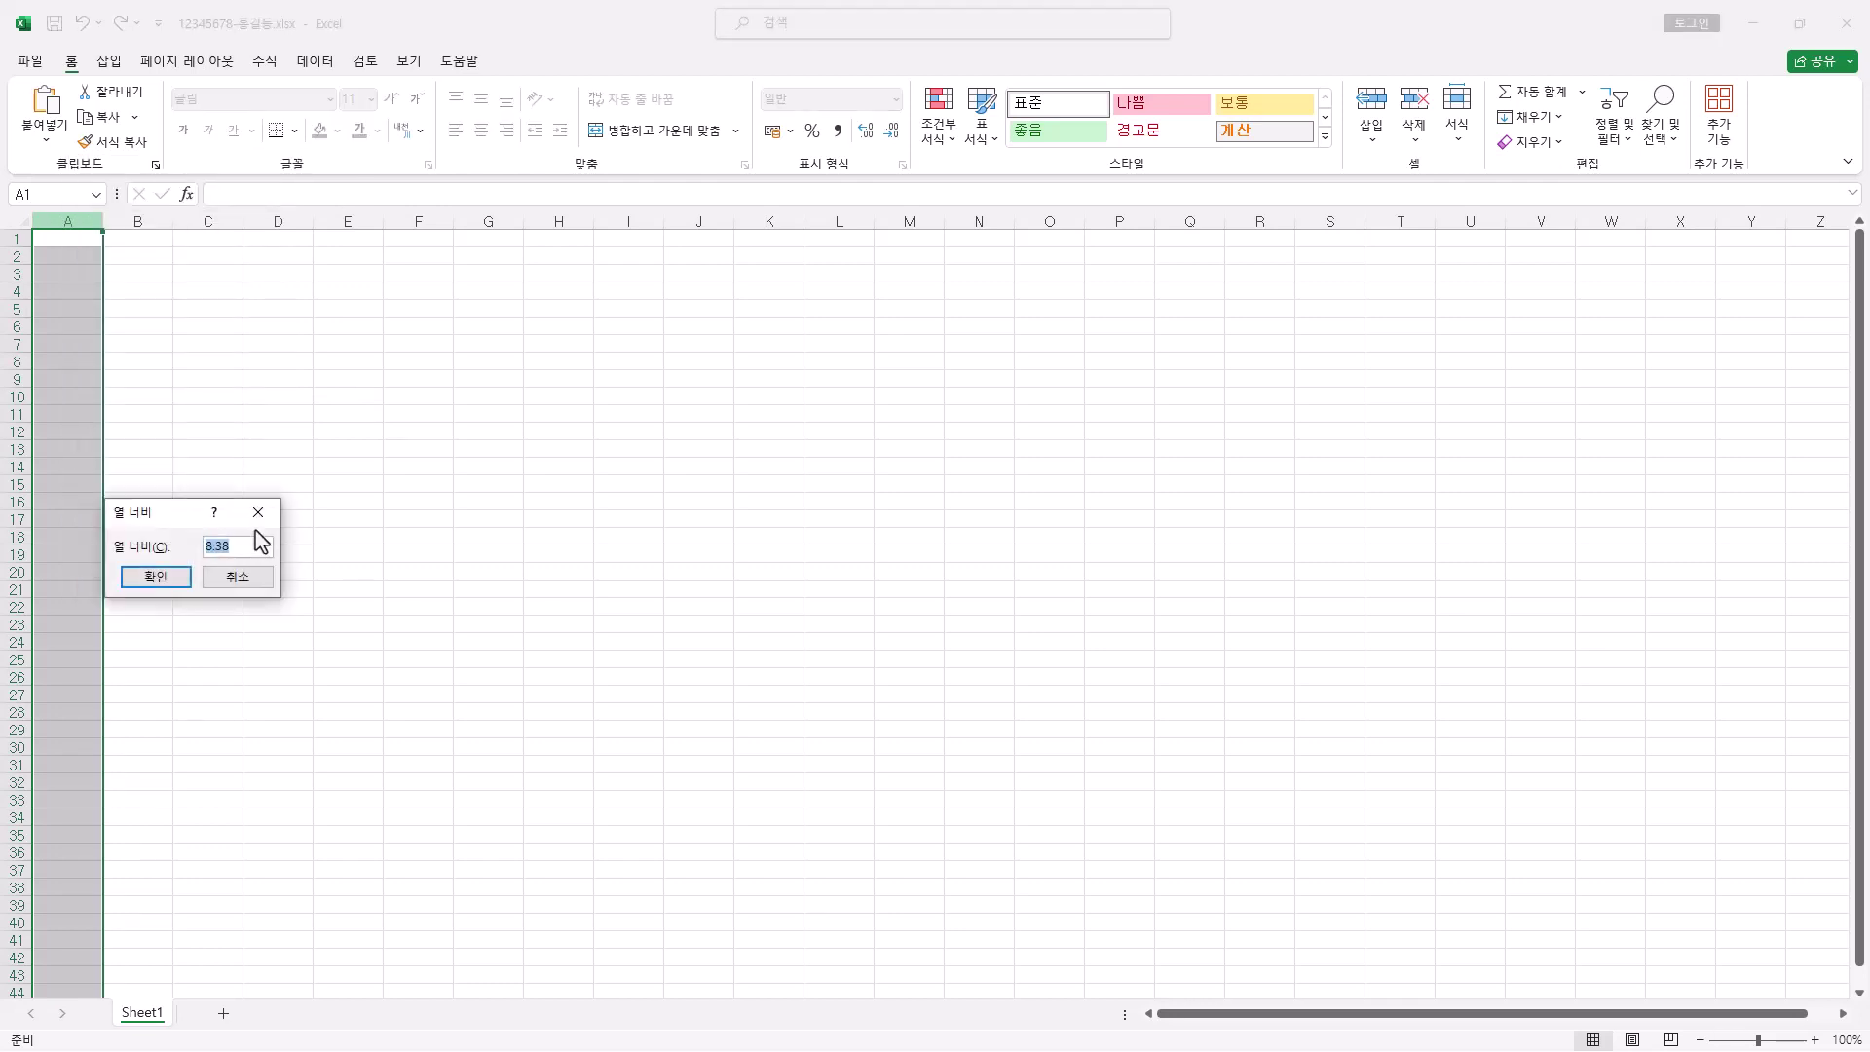
text(1)
click(181, 581)
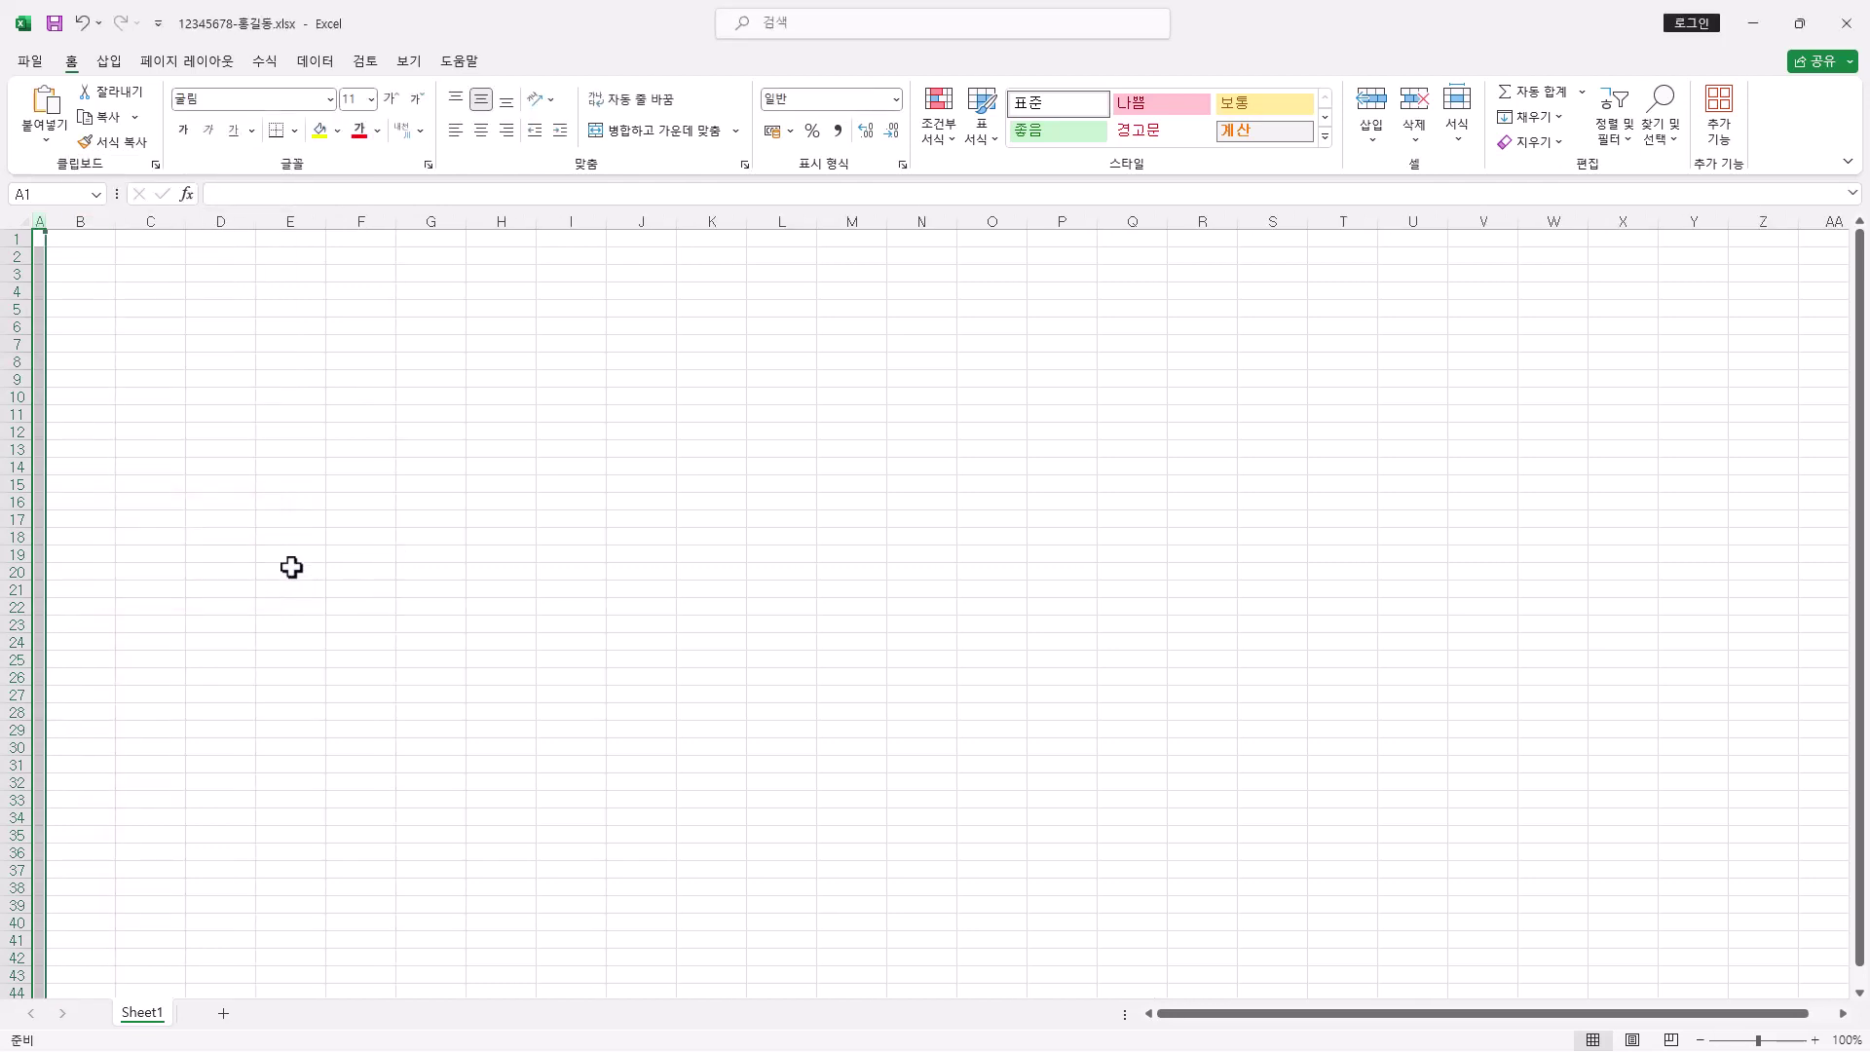
Set the font colour of the entire sheet to black and make B2 the active cell
click(16, 220)
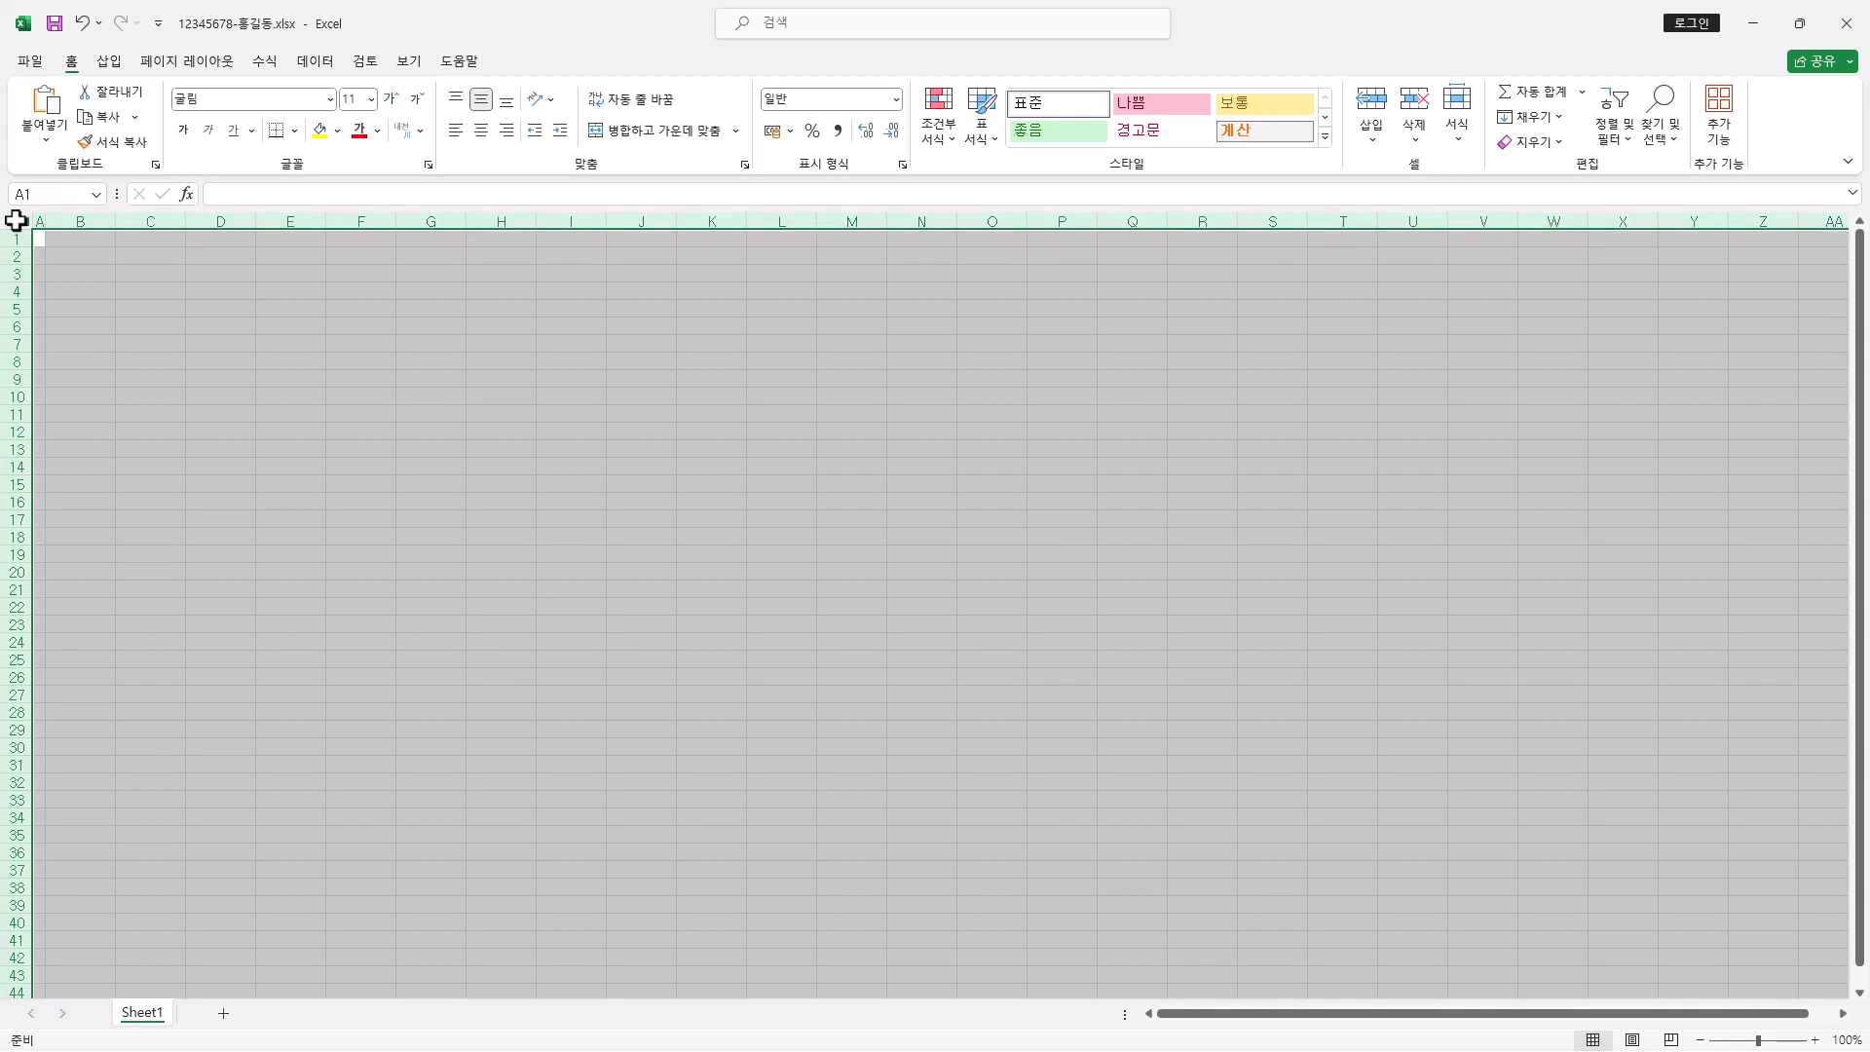
click(279, 101)
key(Escape)
click(377, 130)
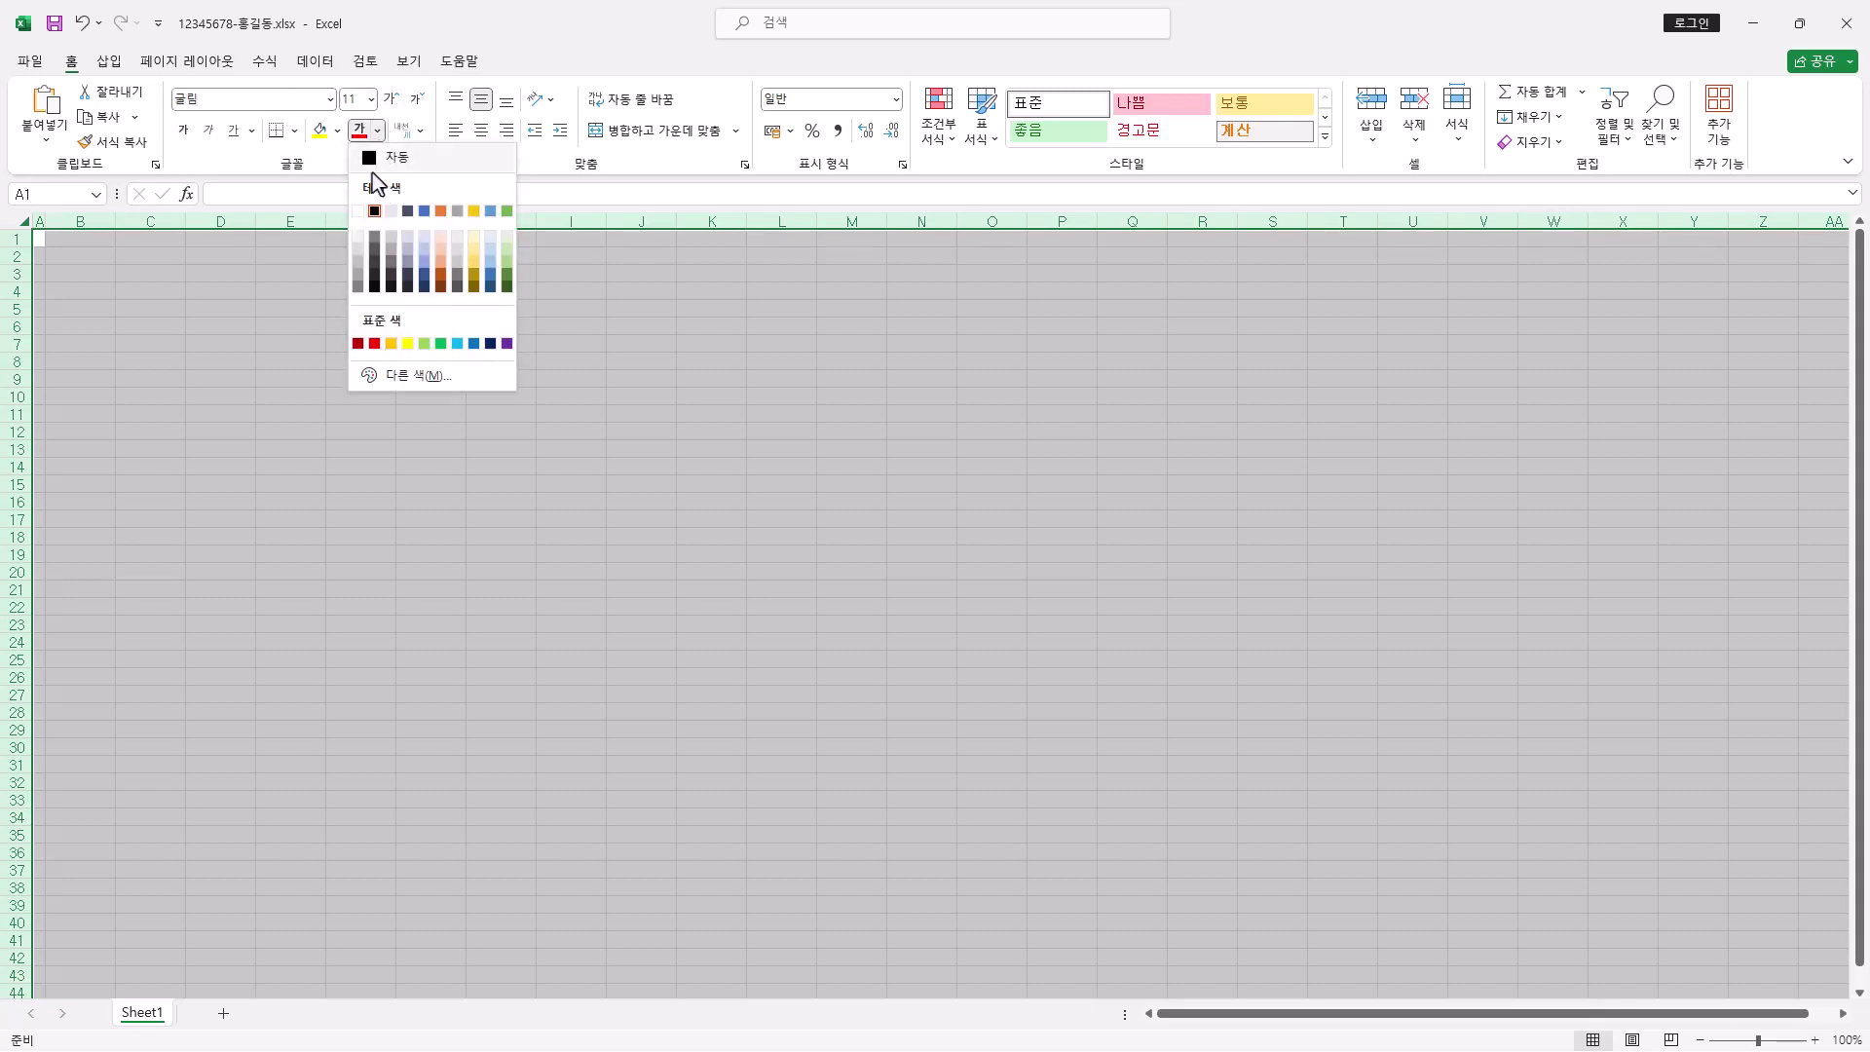
click(381, 208)
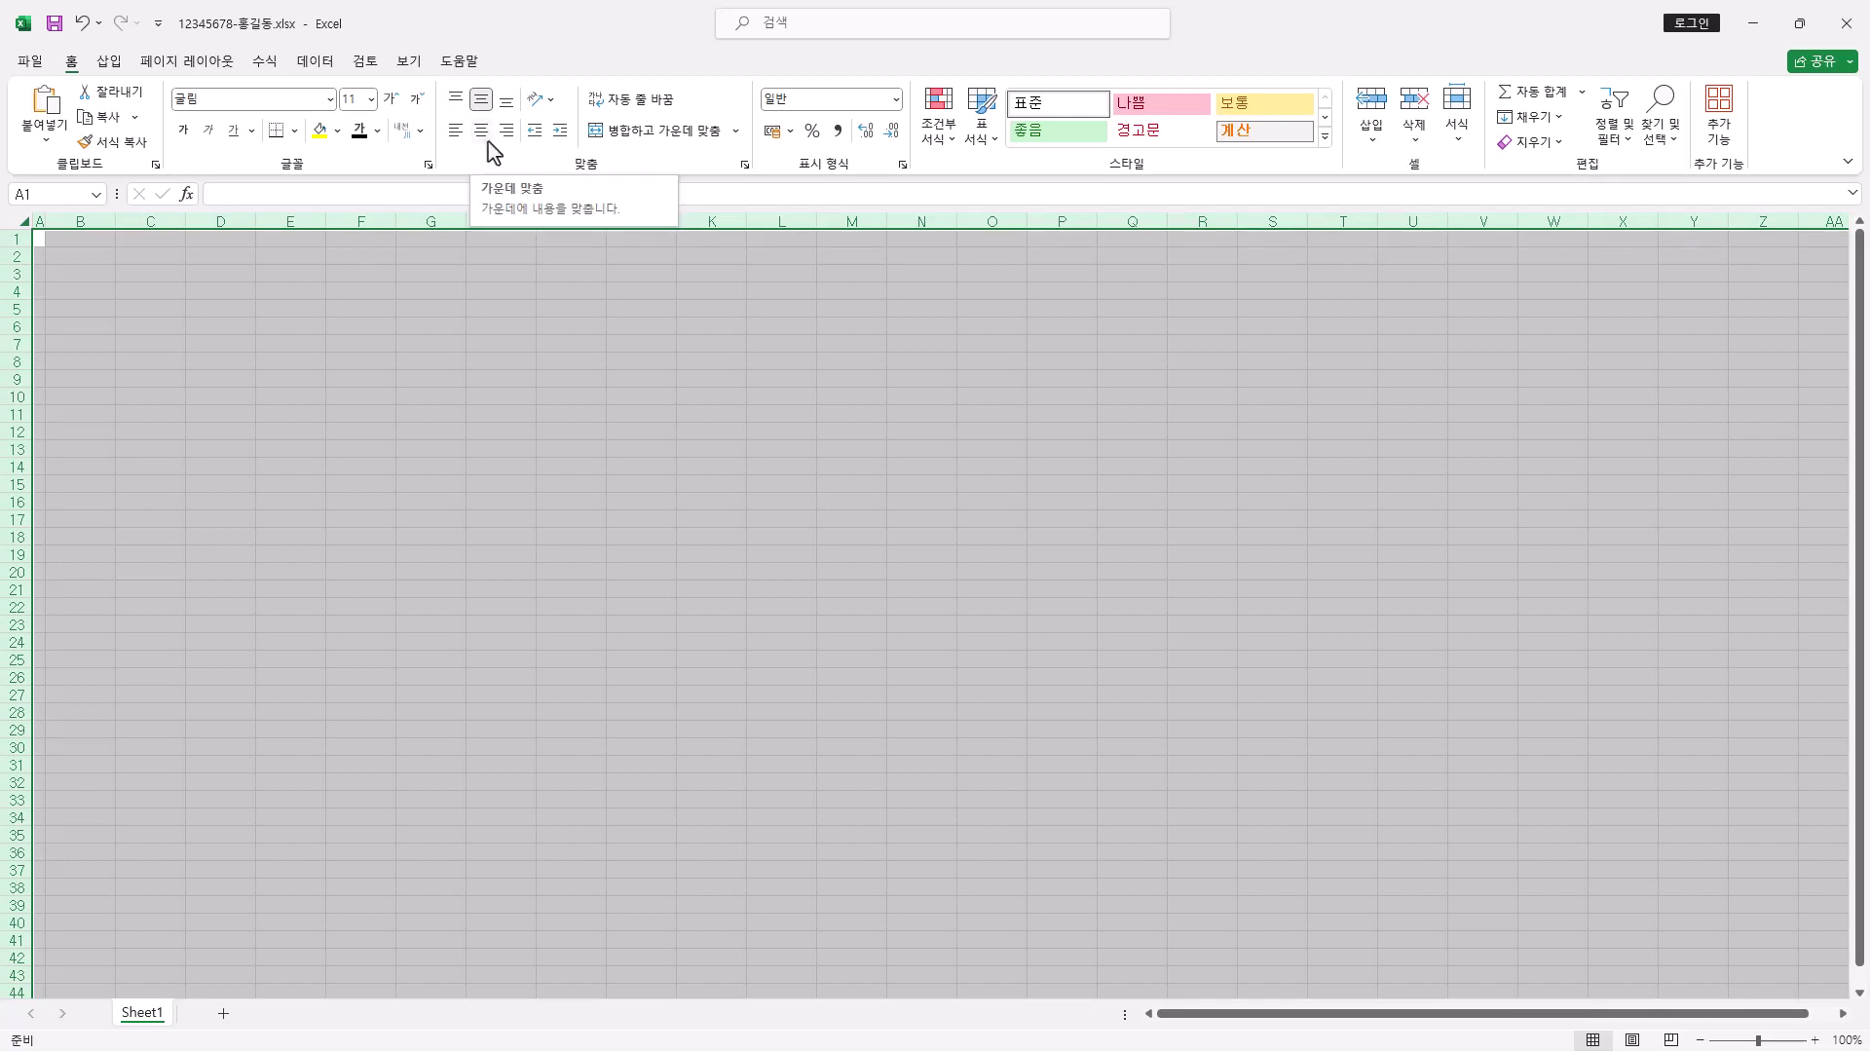
click(91, 258)
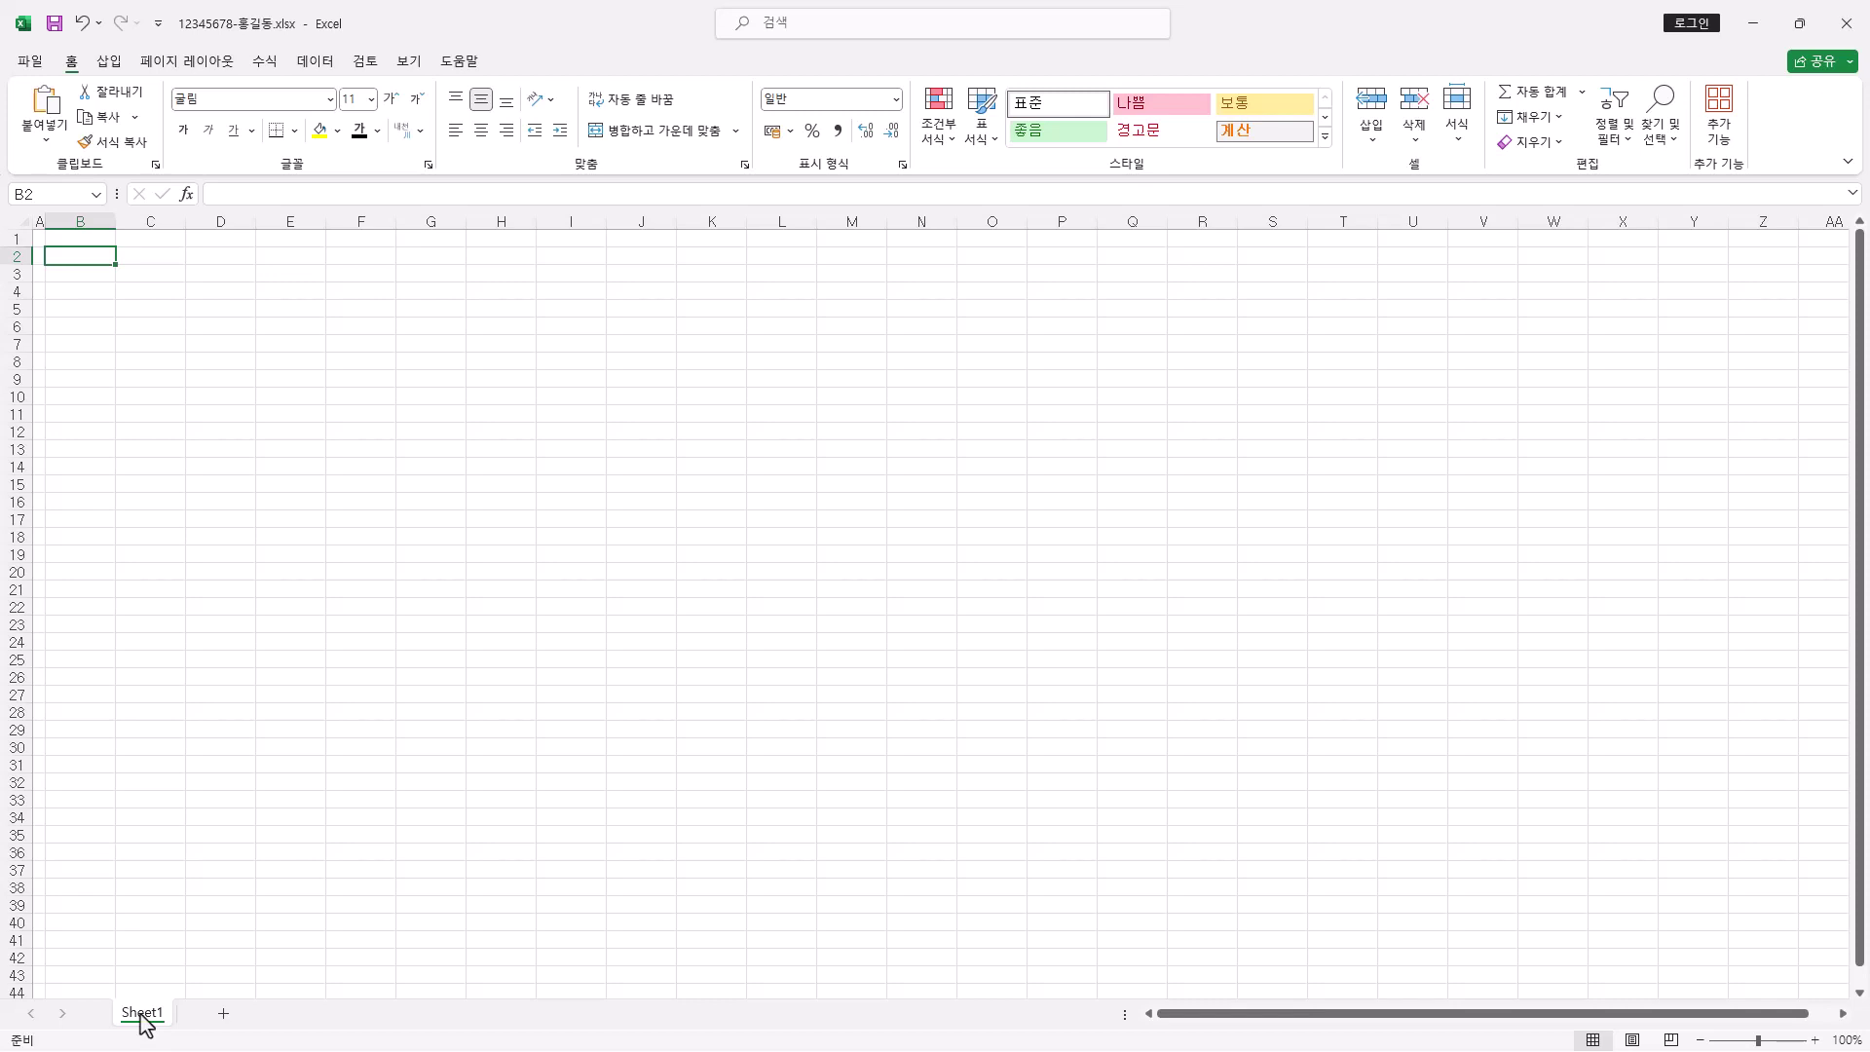
Duplicate Sheet1 twice and rename the original sheet 제1작업
drag(142, 1018, 343, 1013)
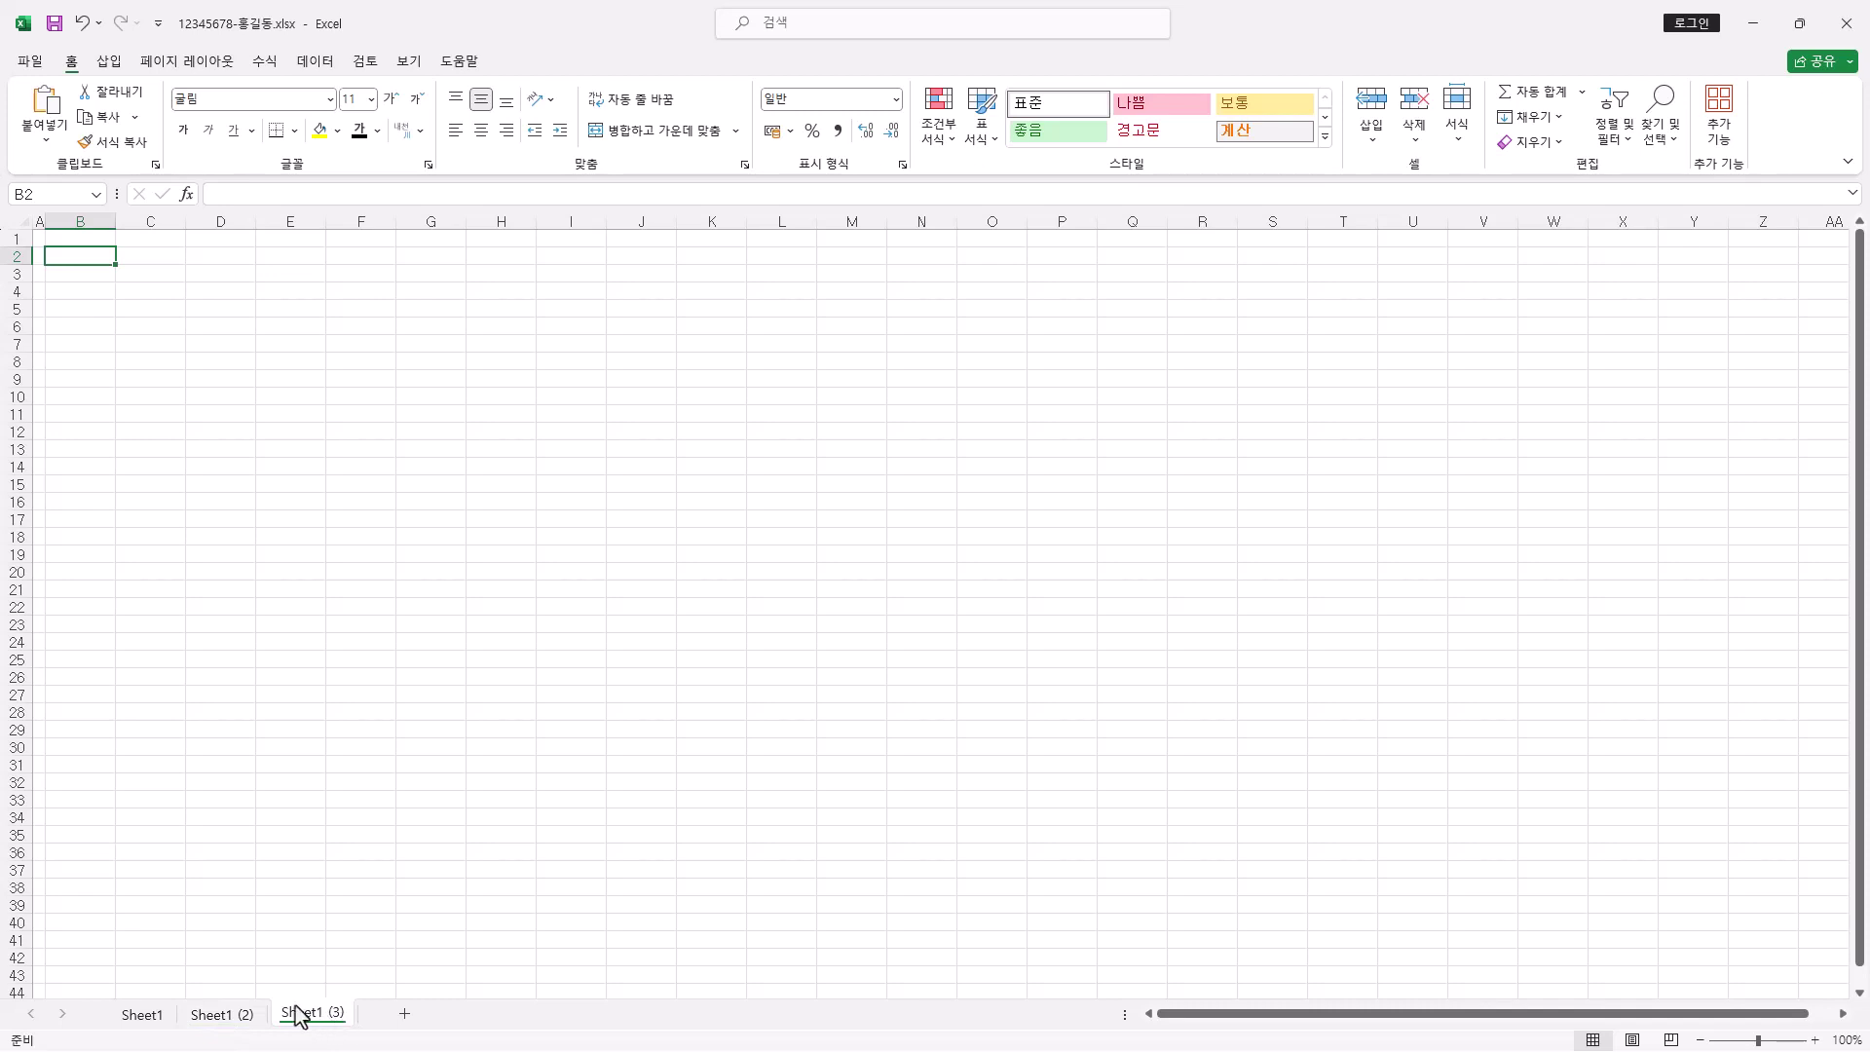
click(148, 1019)
double_click(148, 1019)
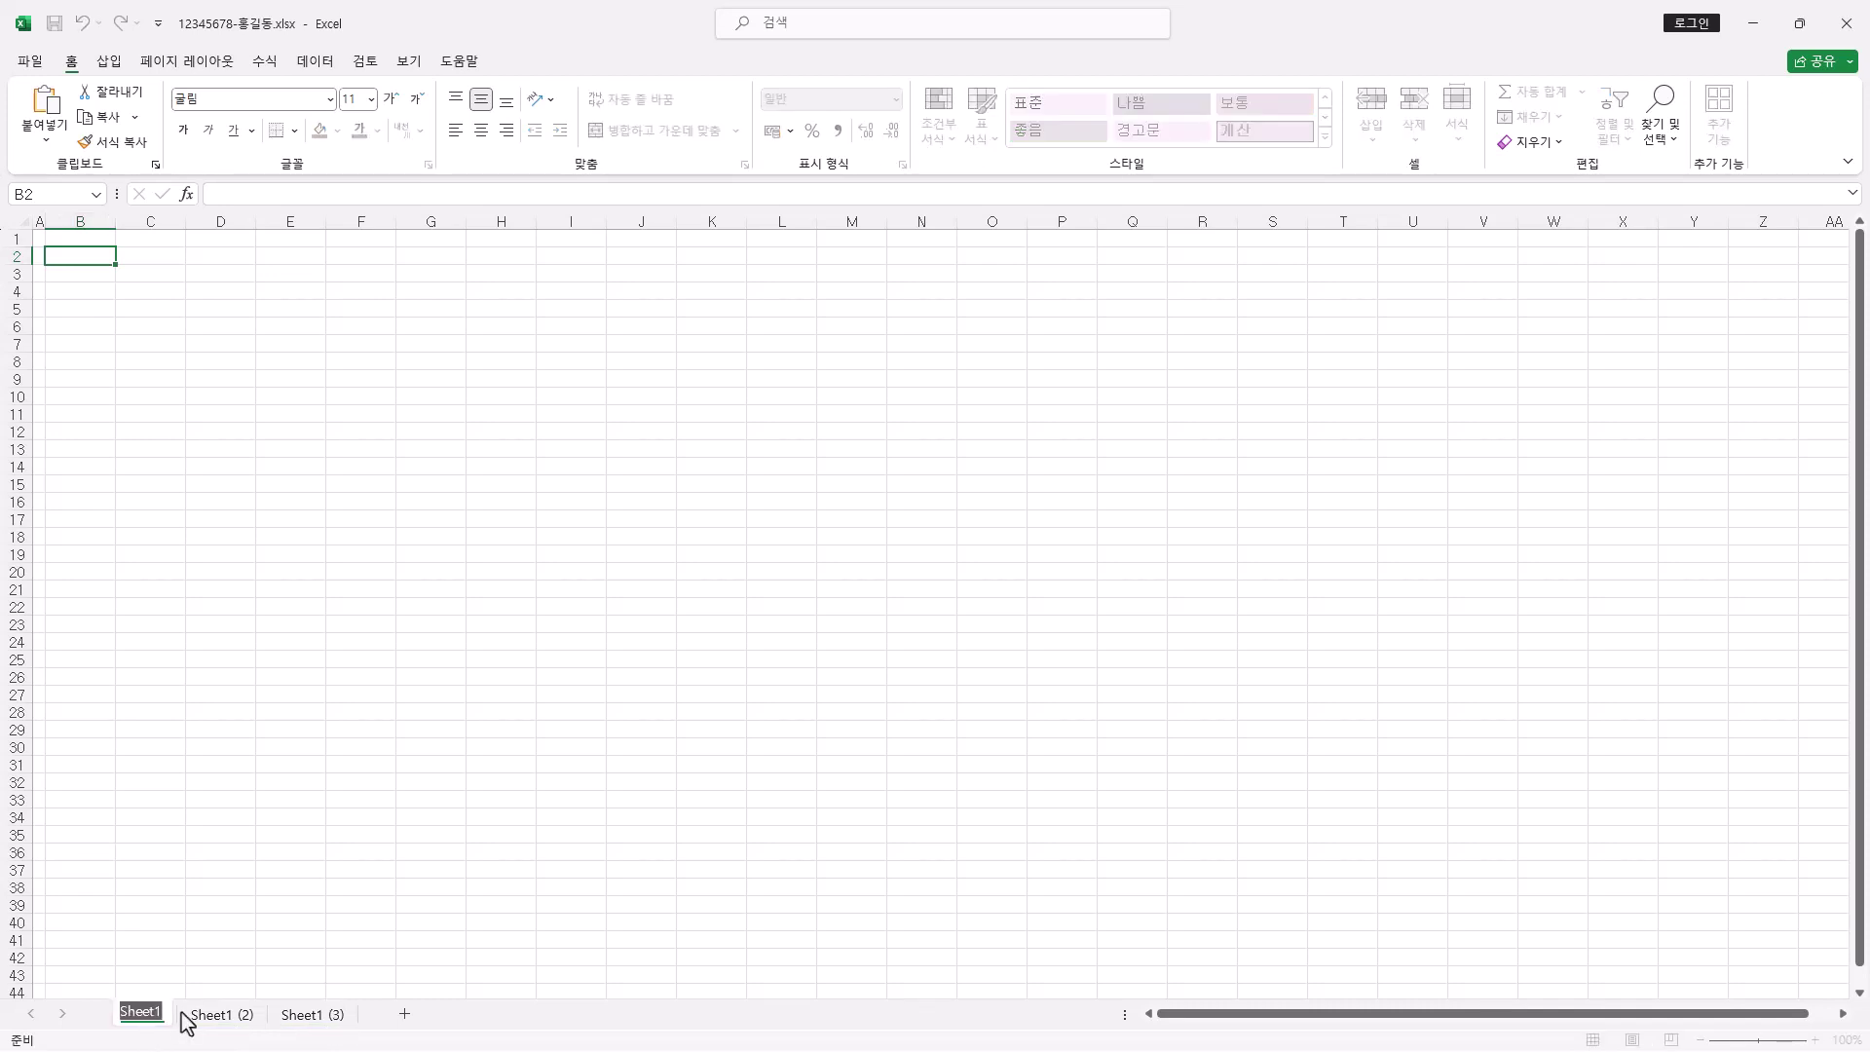
text(제1작업)
key(Return)
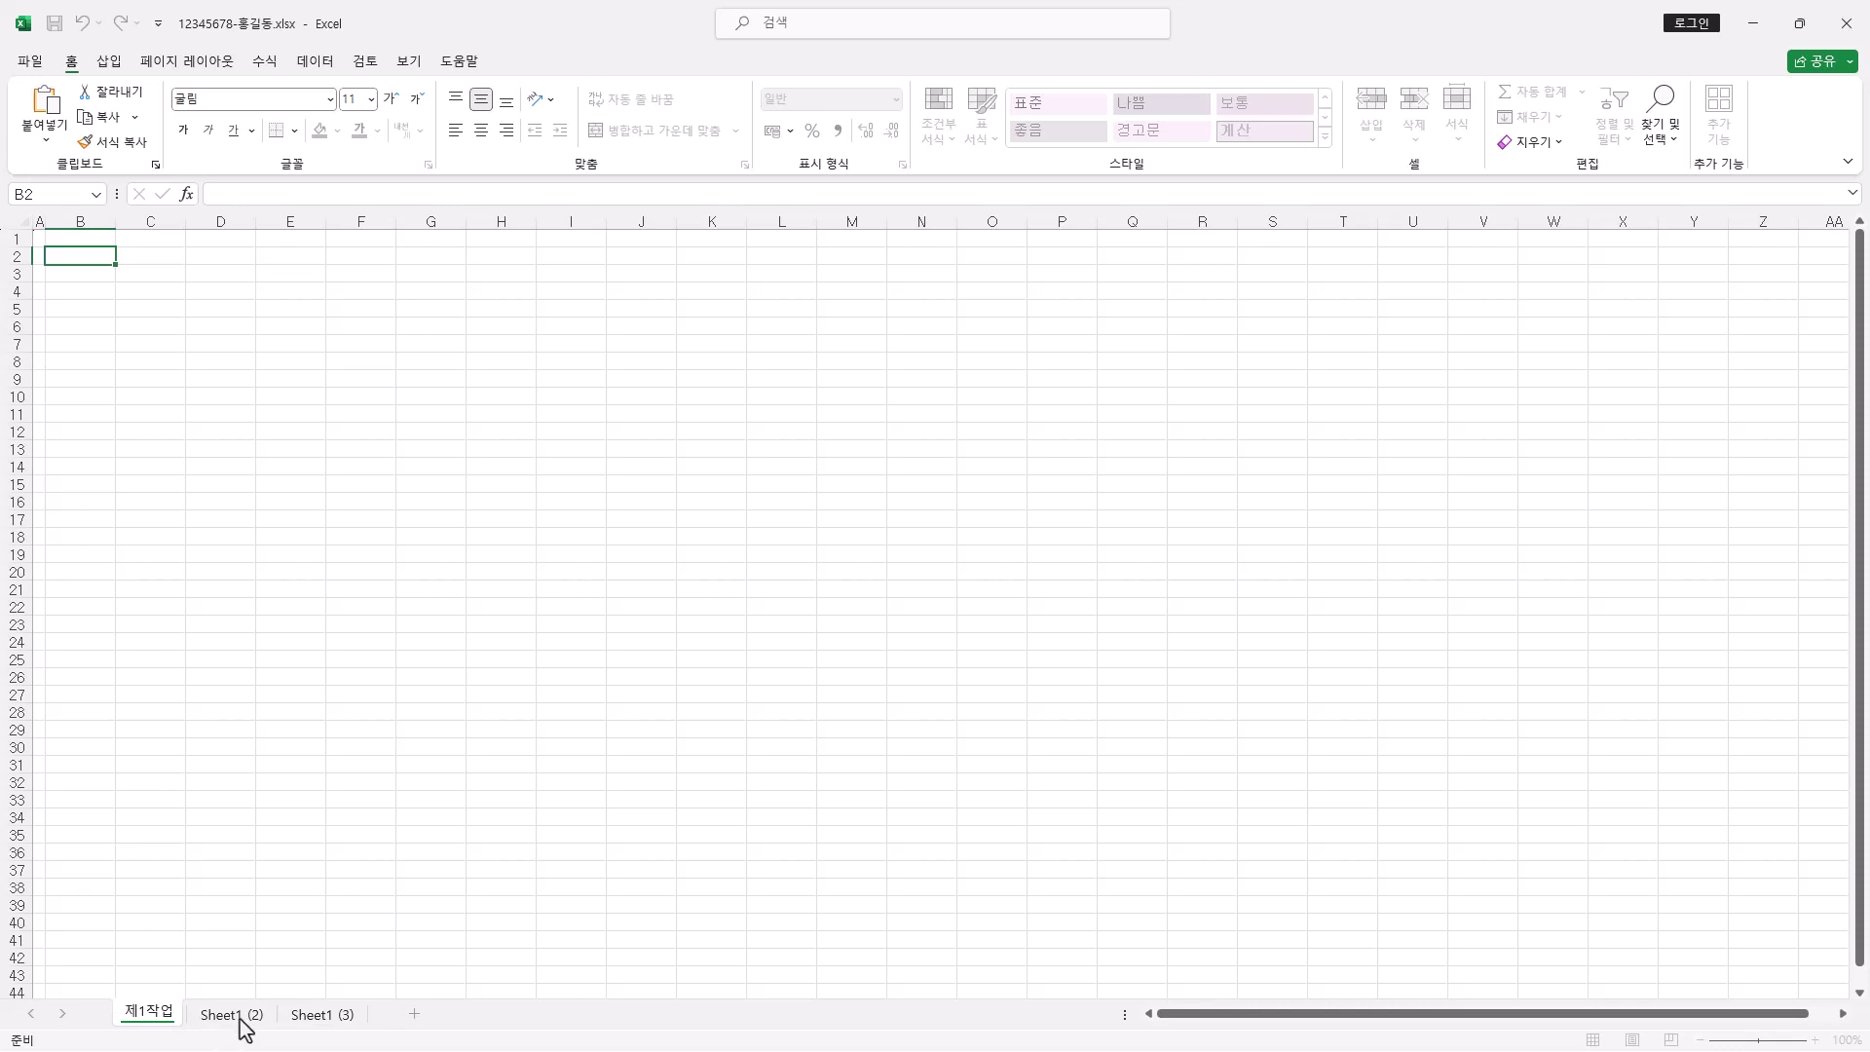
Rename the sheet copies Sheet1 (2) and Sheet1 (3) as 제2작업 and 제3작업
double_click(240, 1019)
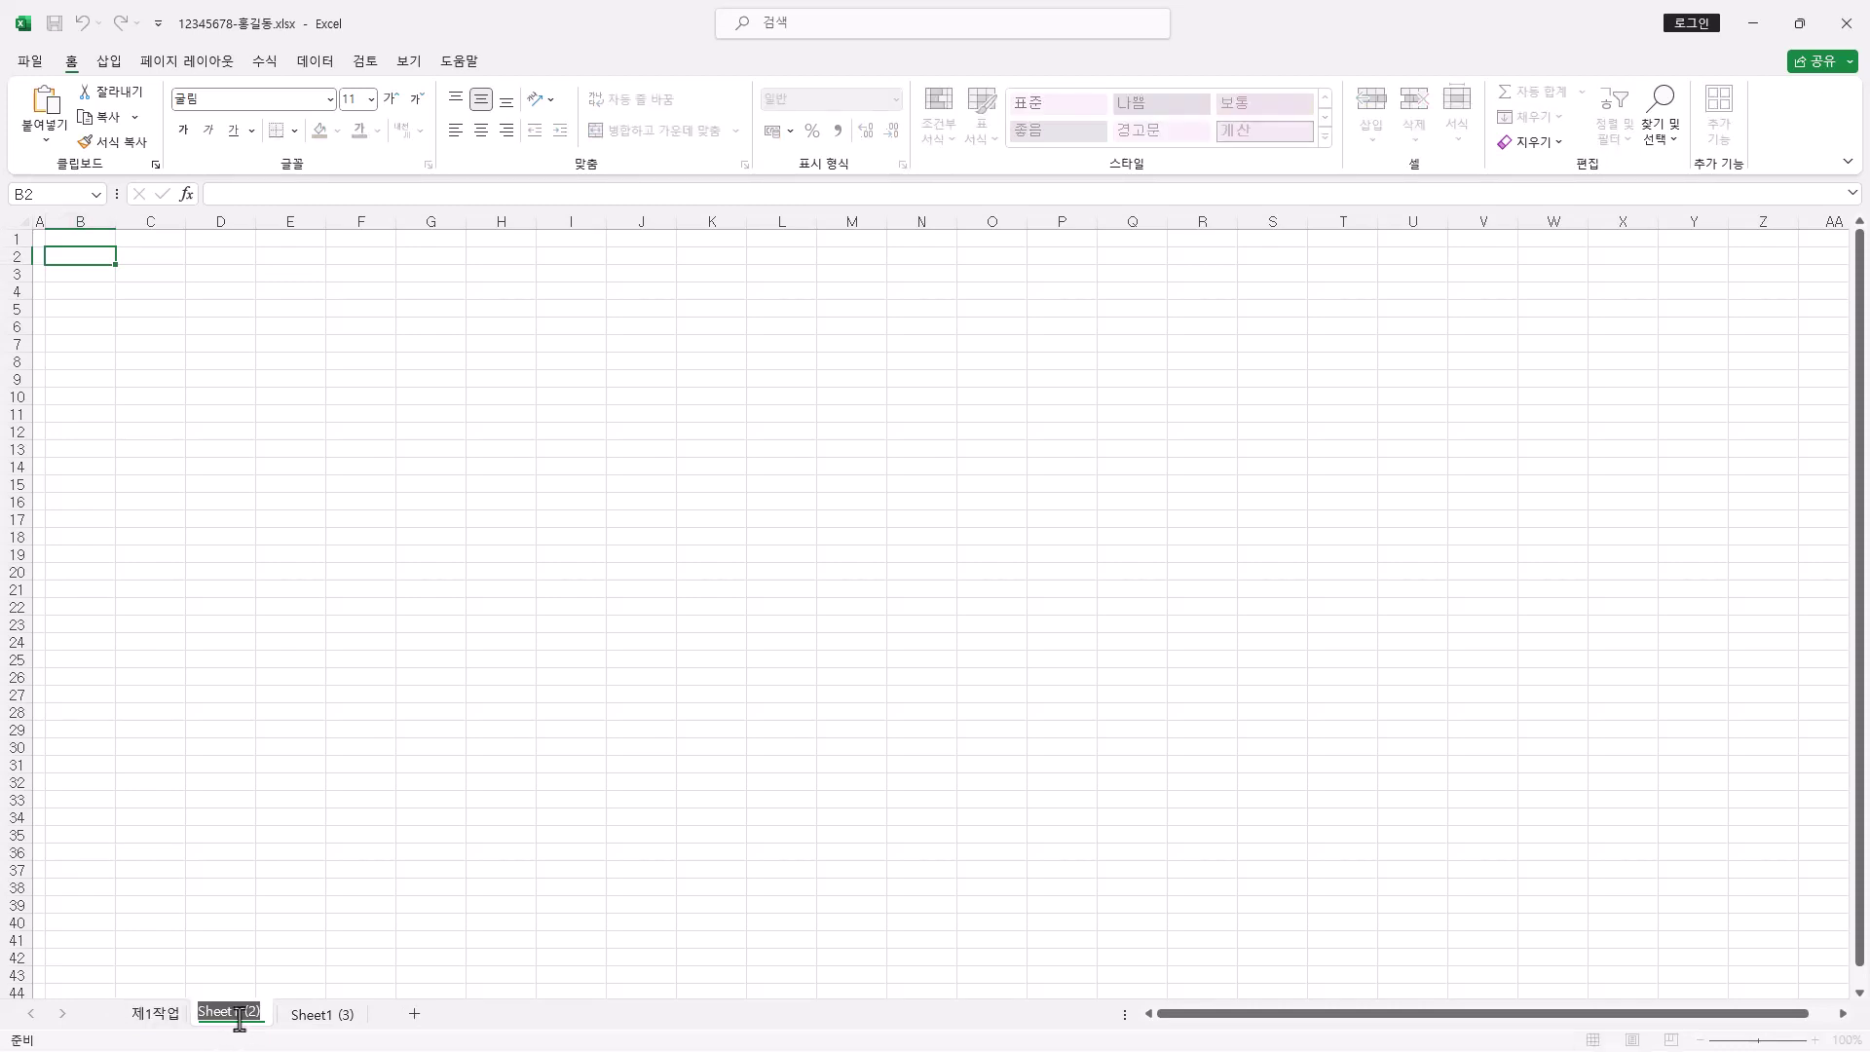
text(제2작업)
click(317, 1021)
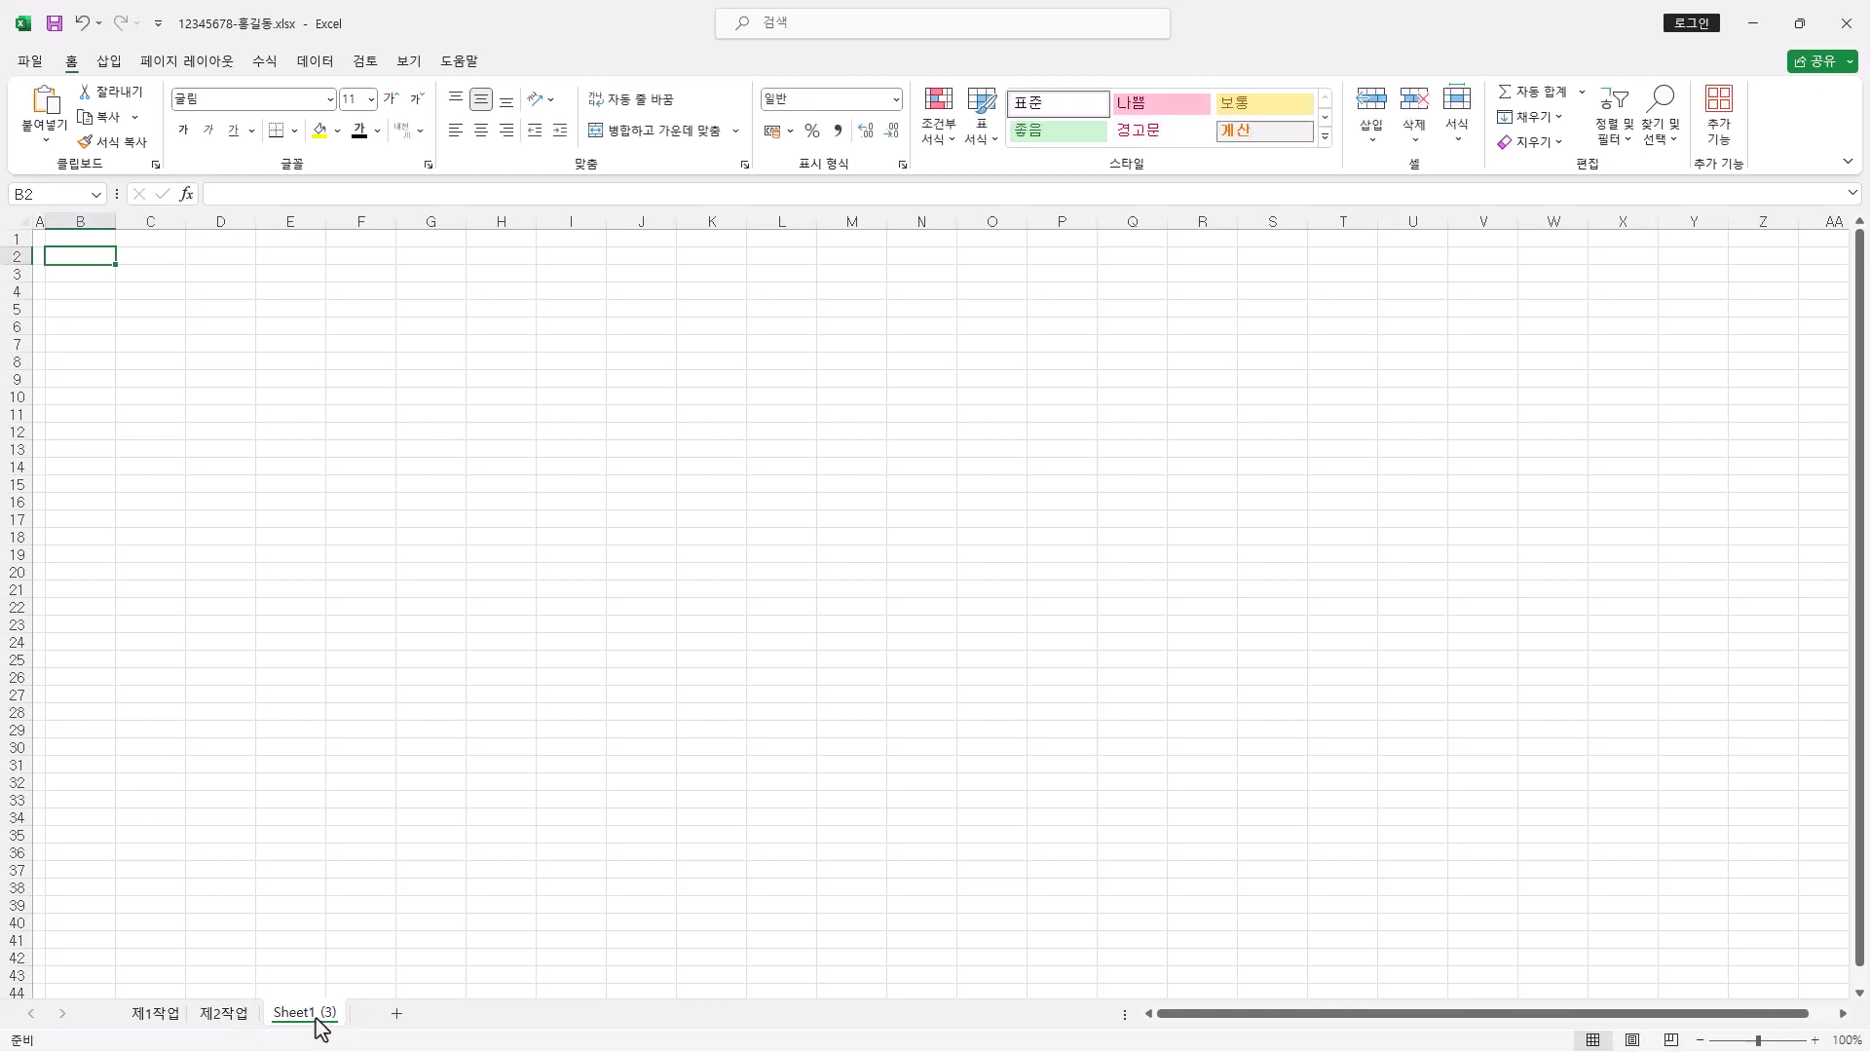
double_click(310, 1014)
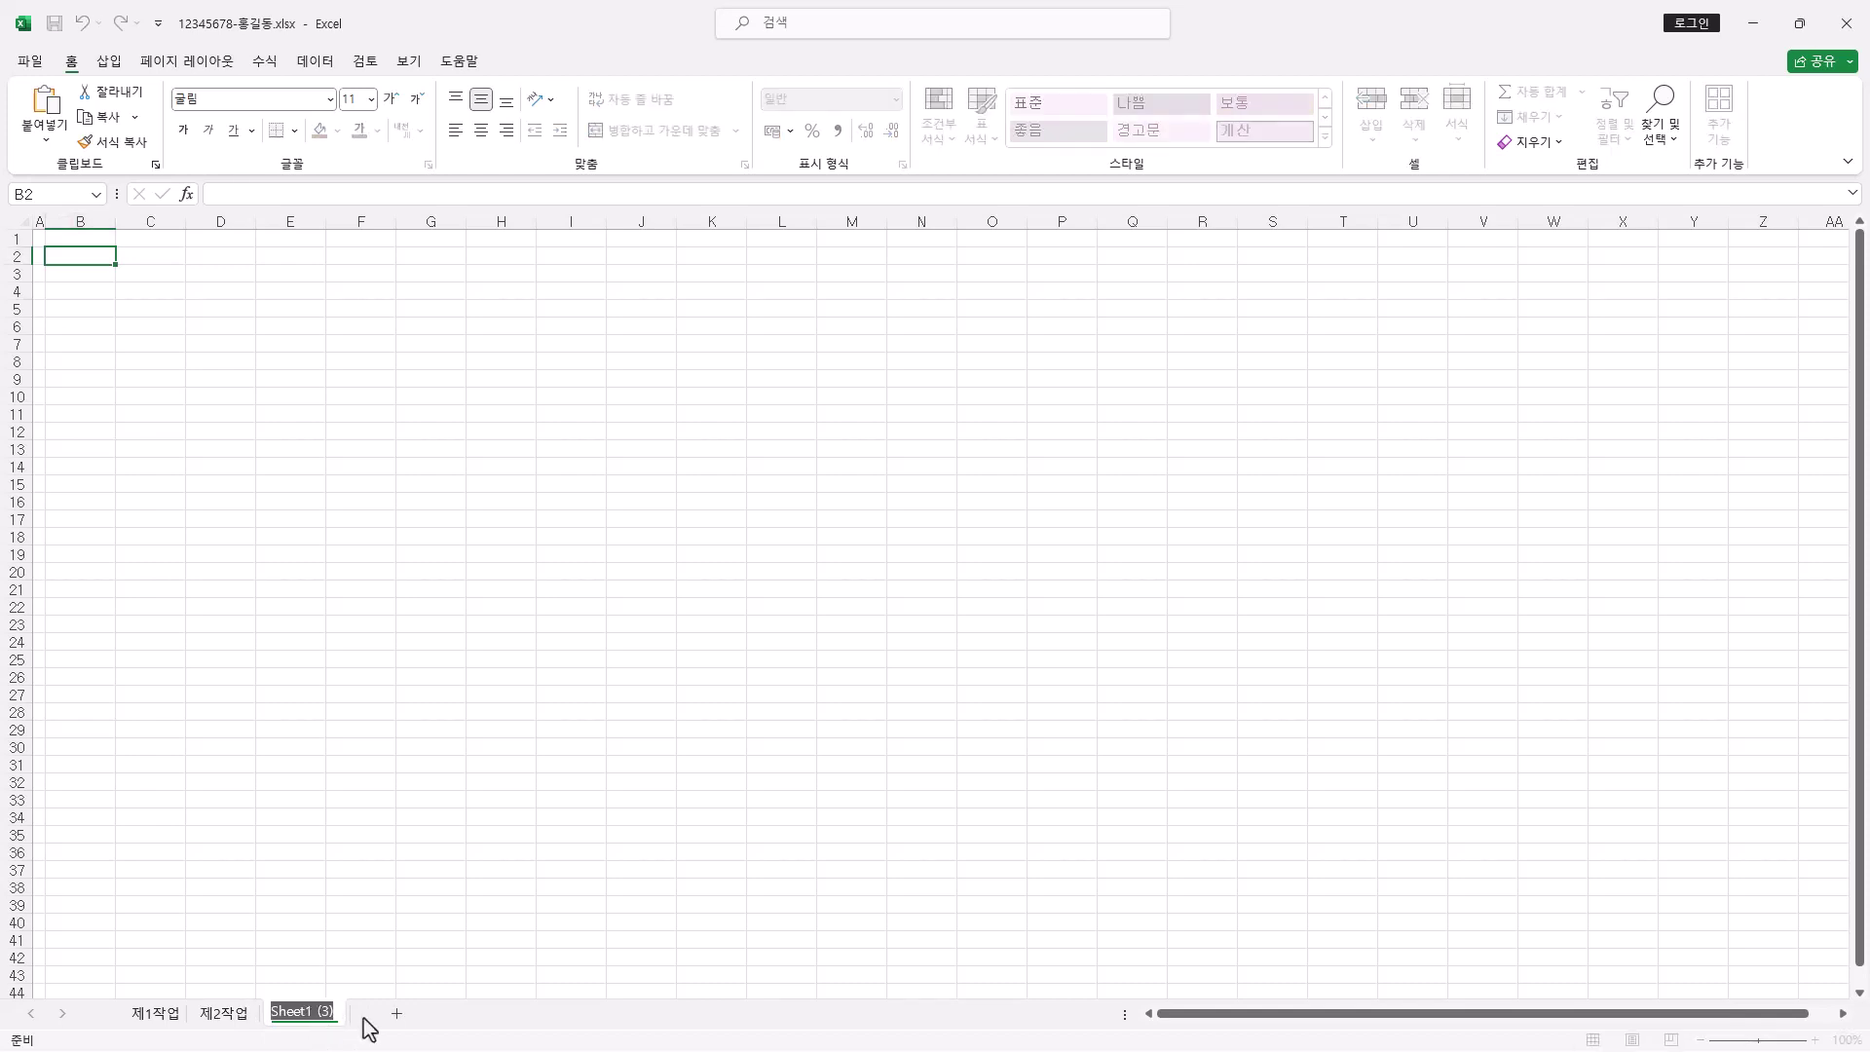
text(제3작업)
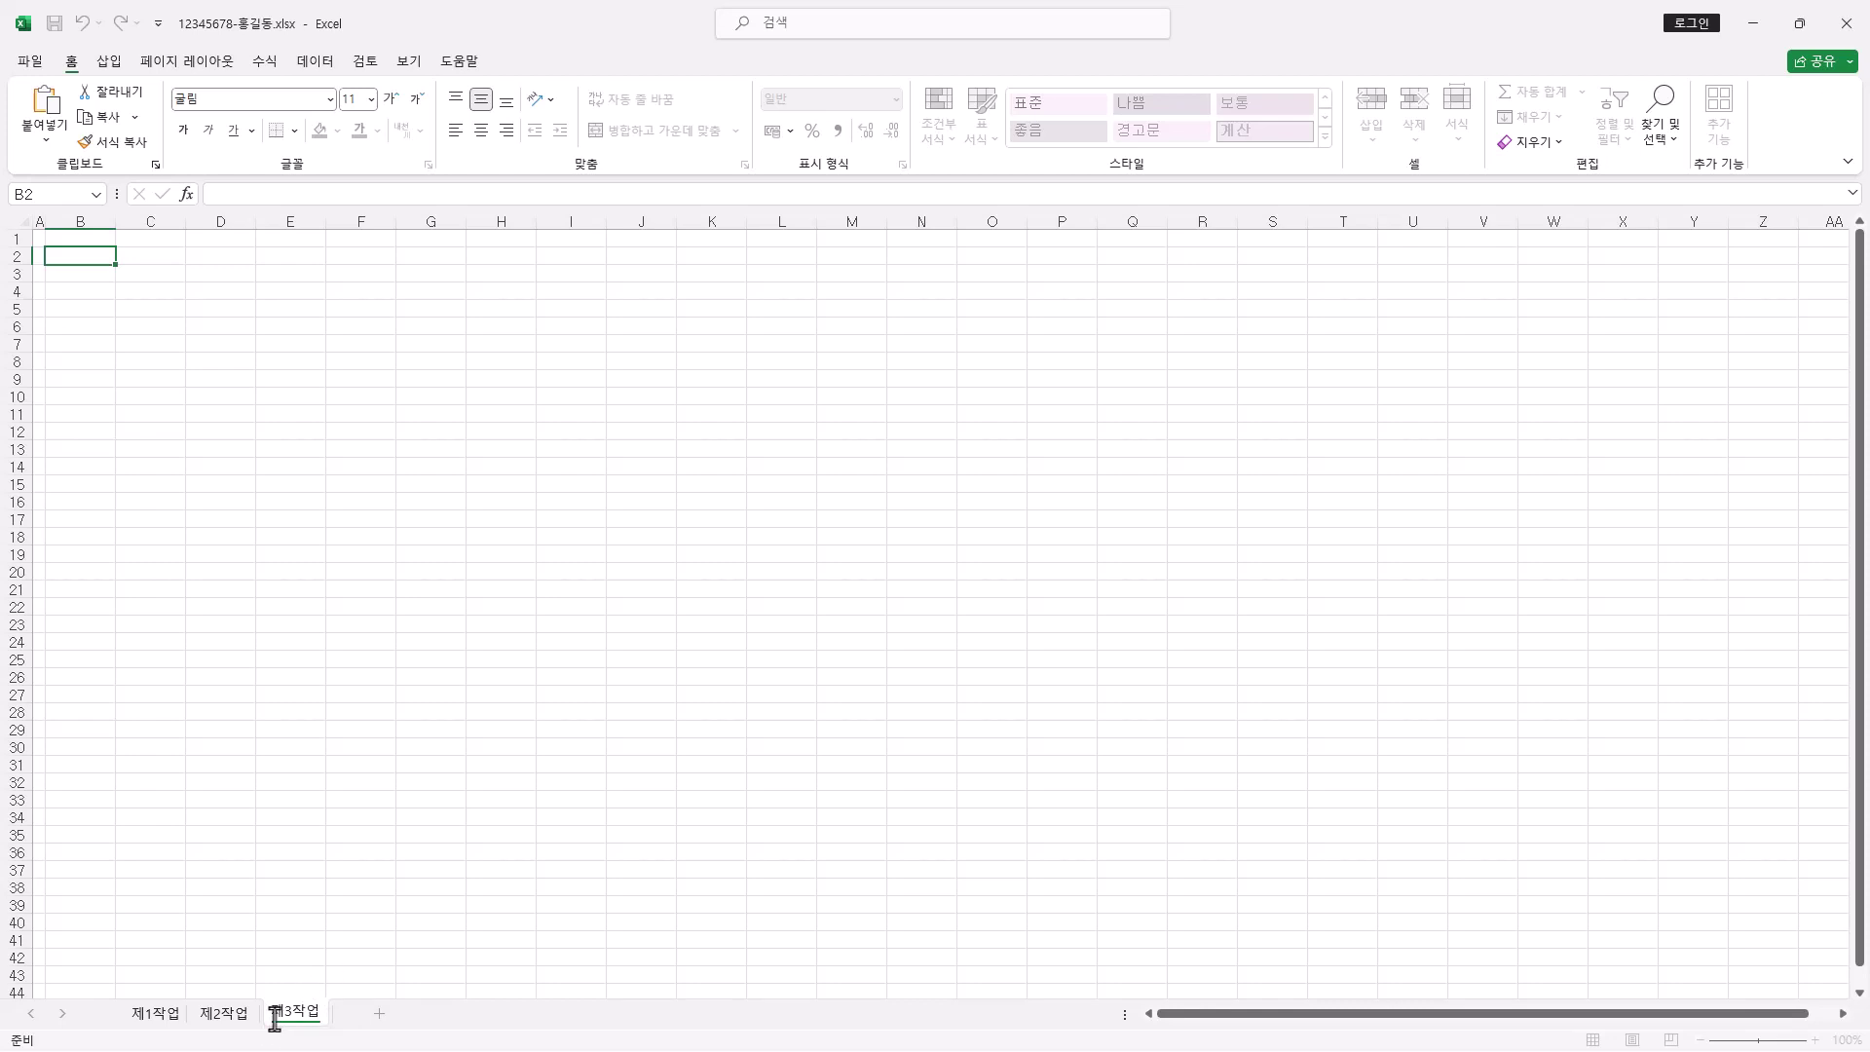
Enter the product sales table in B4:J14 of the 제1작업 sheet, with row 4 headings from 상품코드 to 배송기간
click(157, 1016)
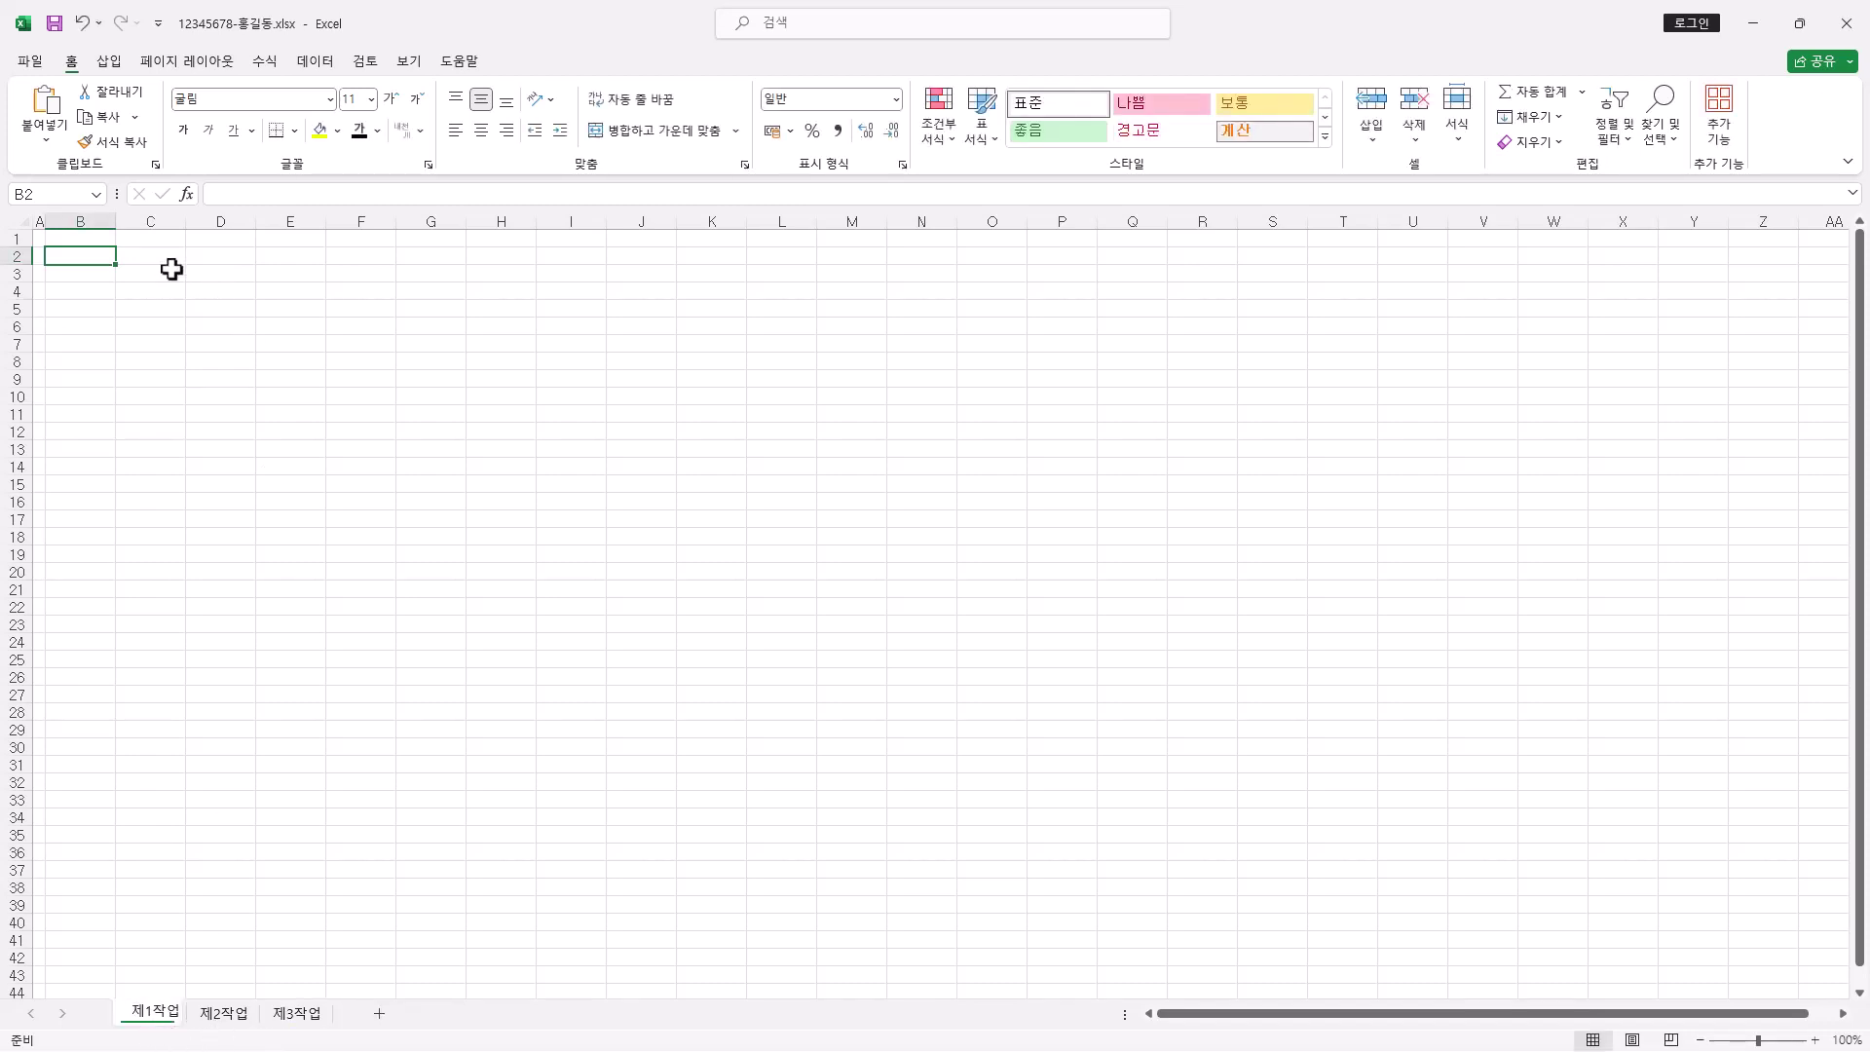
click(97, 289)
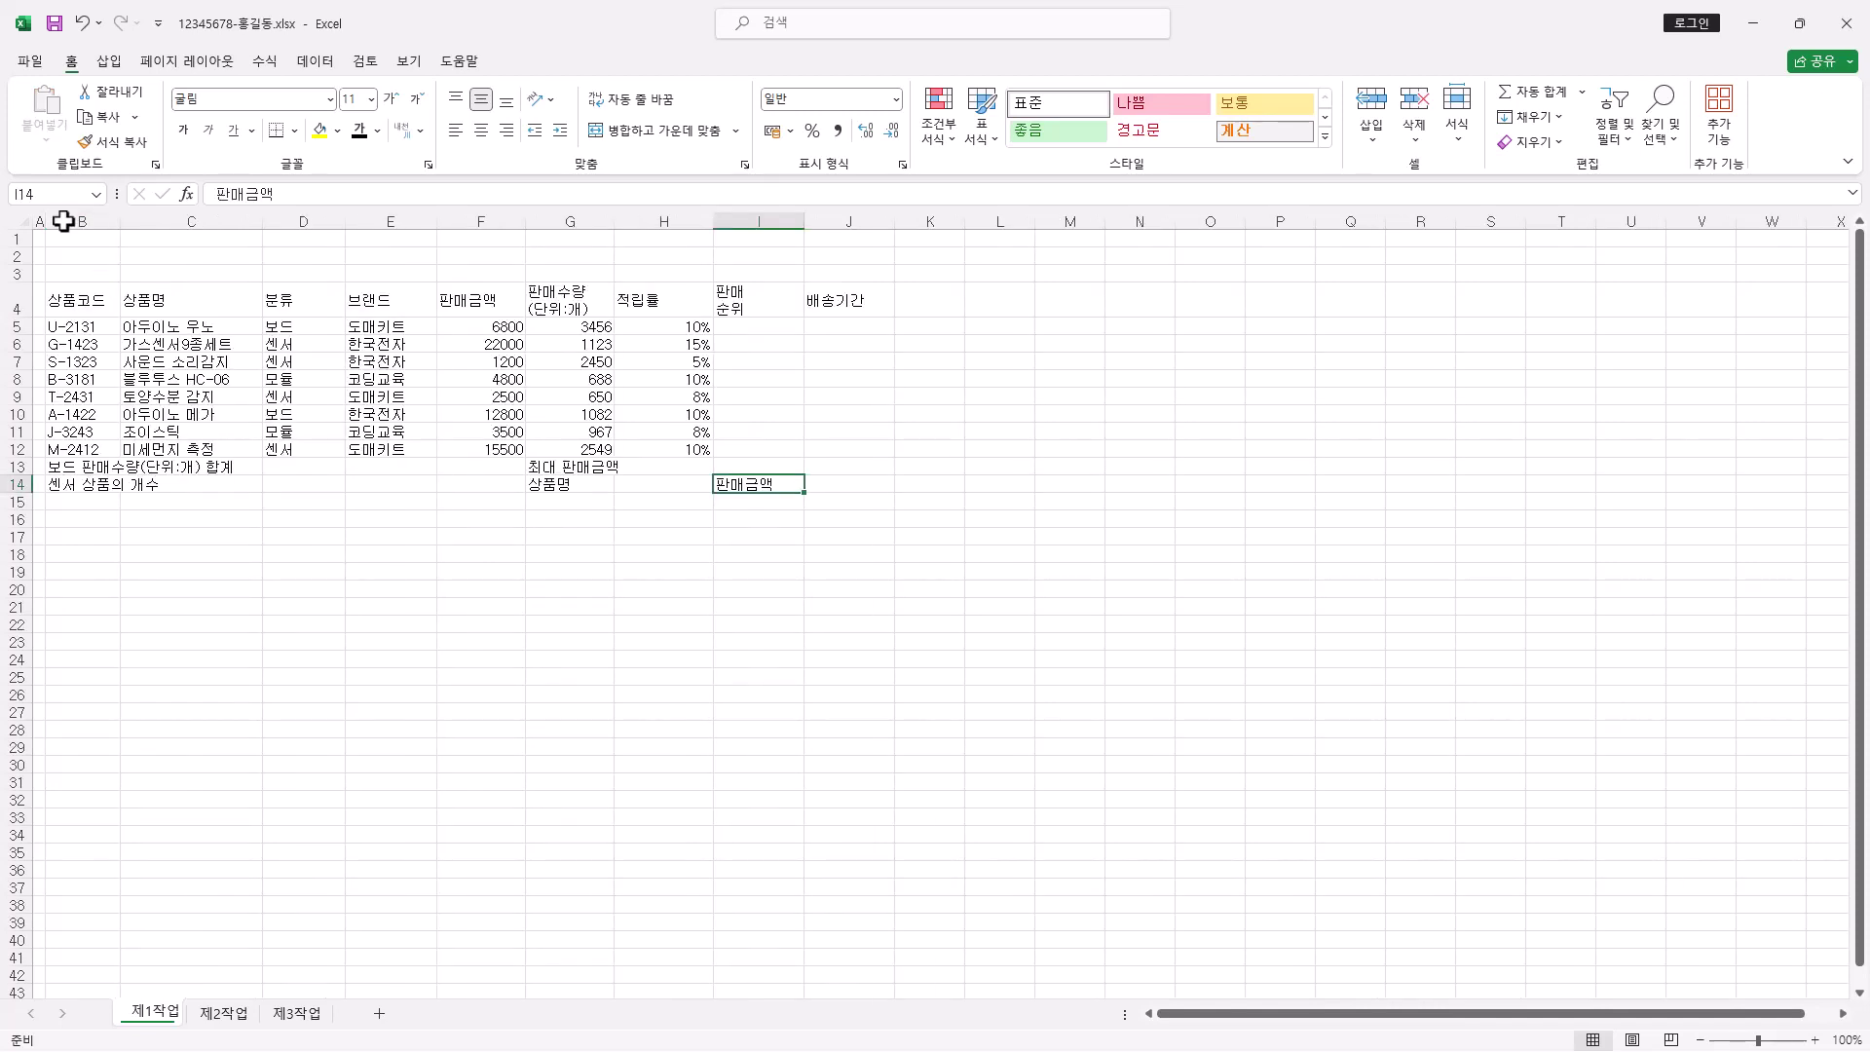
Check the line breaks in the row 4 headings and the number format and alignment of the figures in F5:H12
click(572, 305)
click(719, 306)
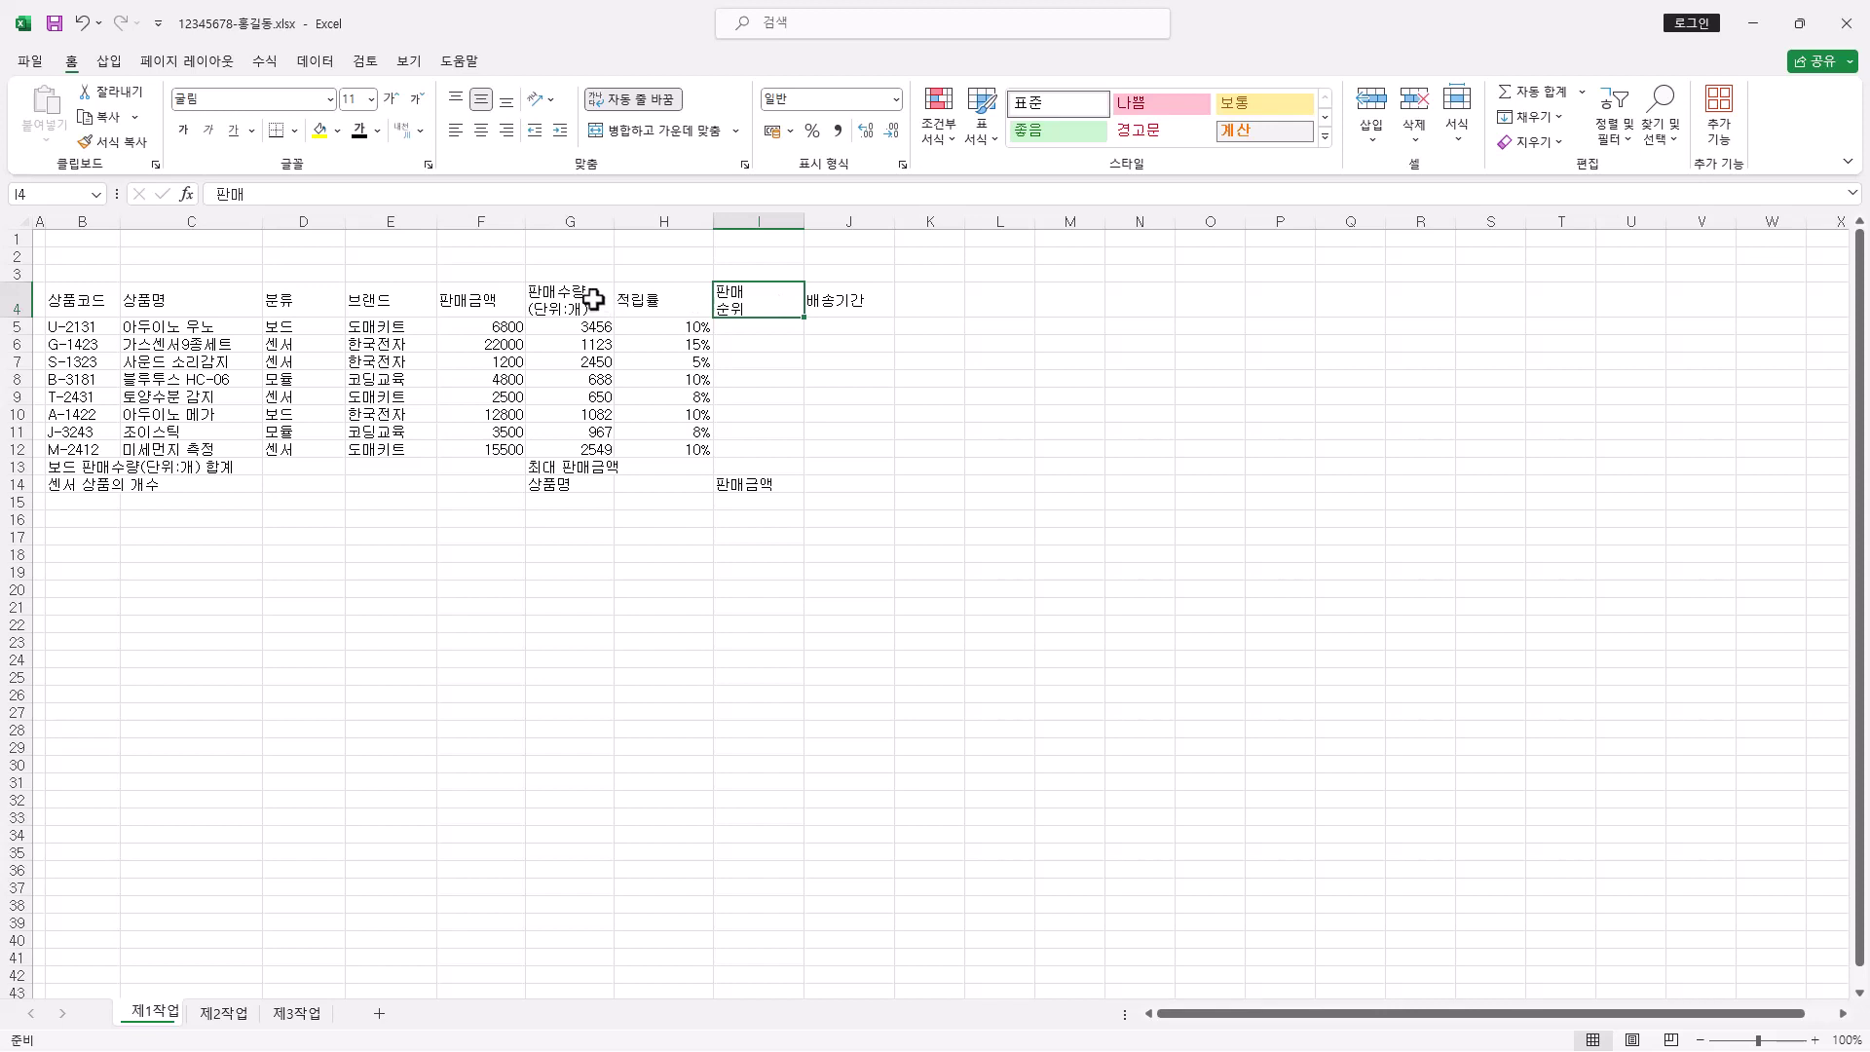
click(154, 302)
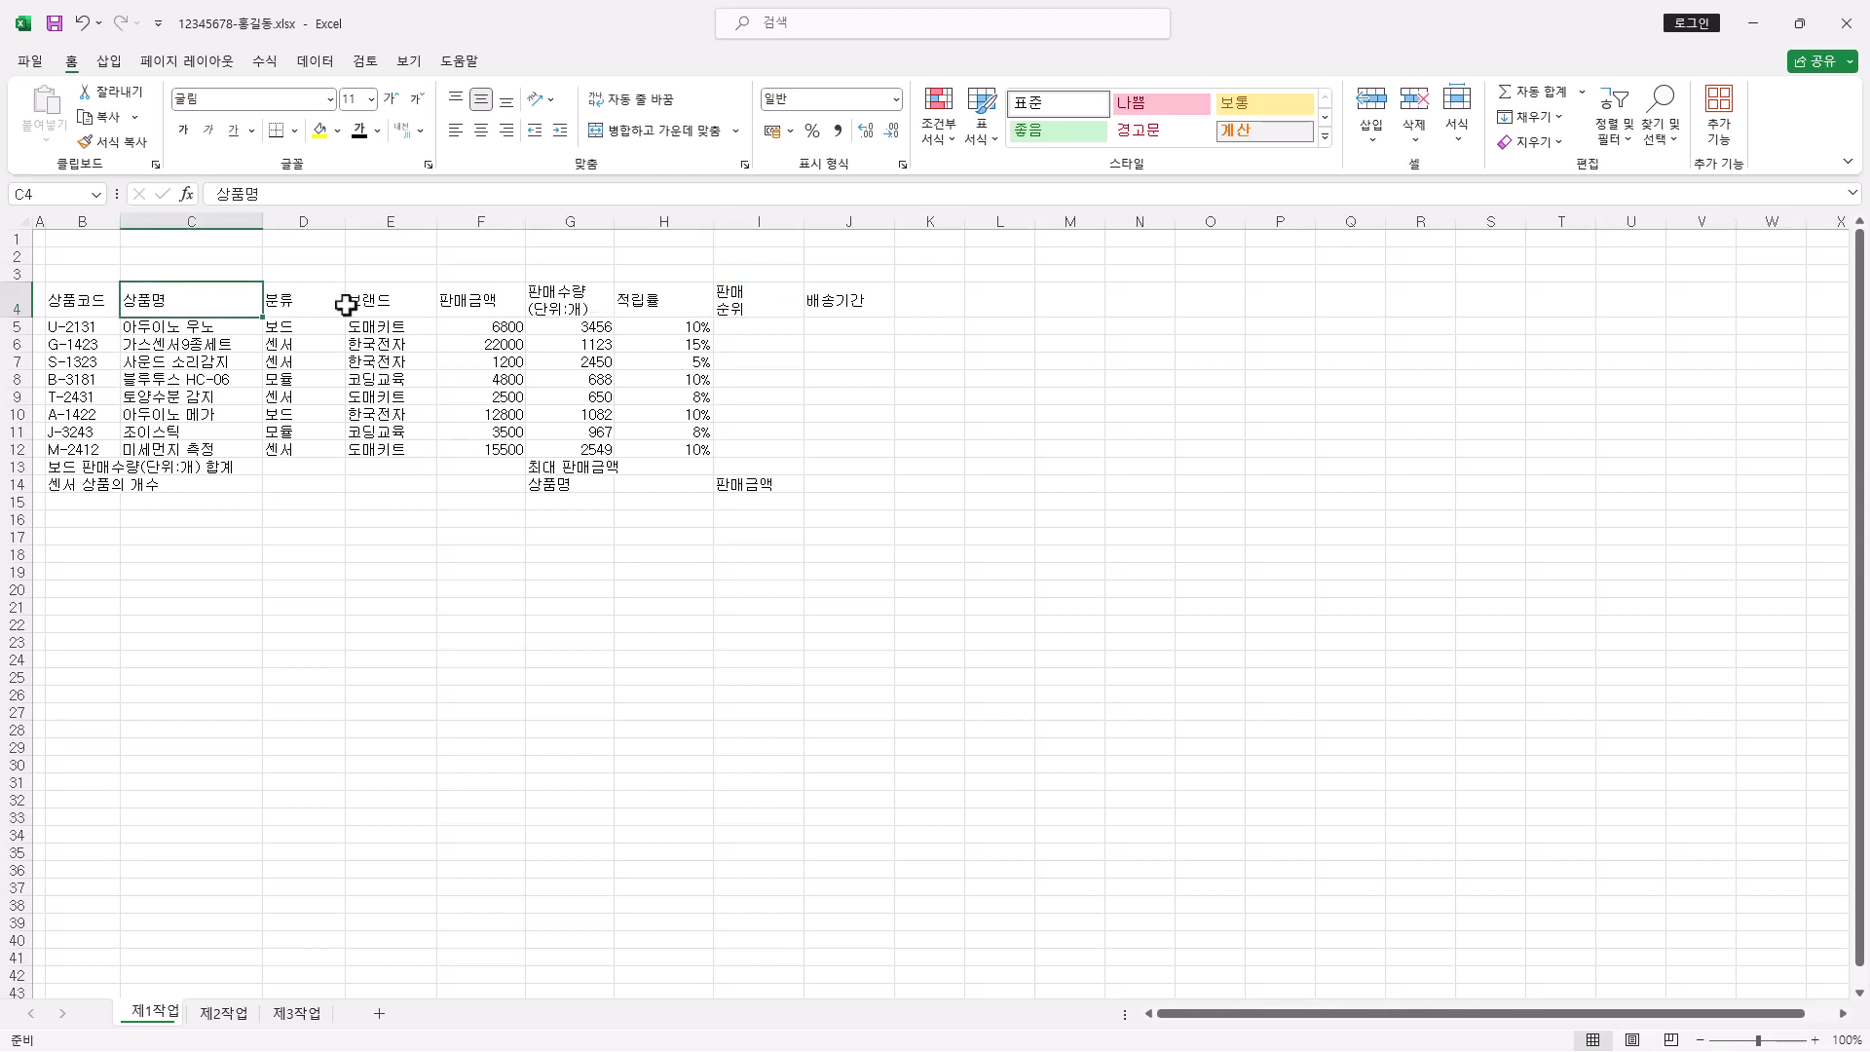
click(375, 303)
click(482, 302)
click(600, 304)
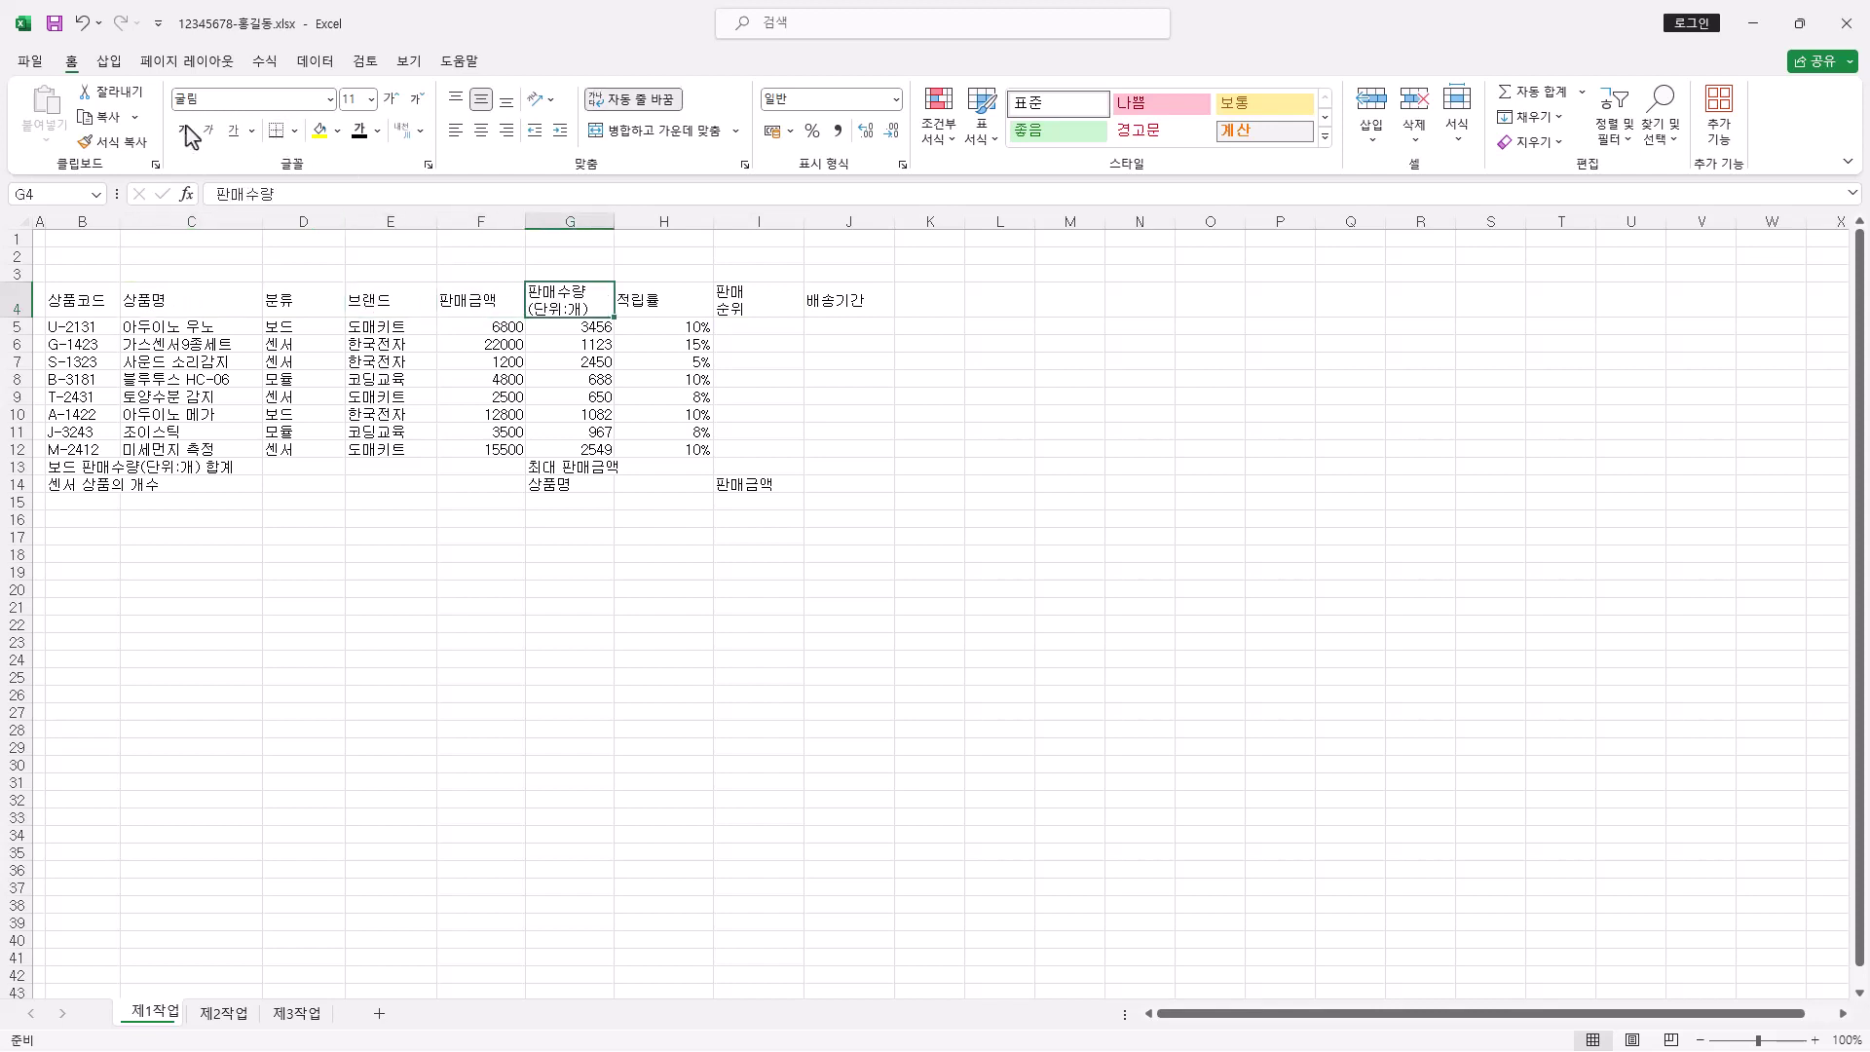
click(807, 103)
click(510, 330)
click(503, 448)
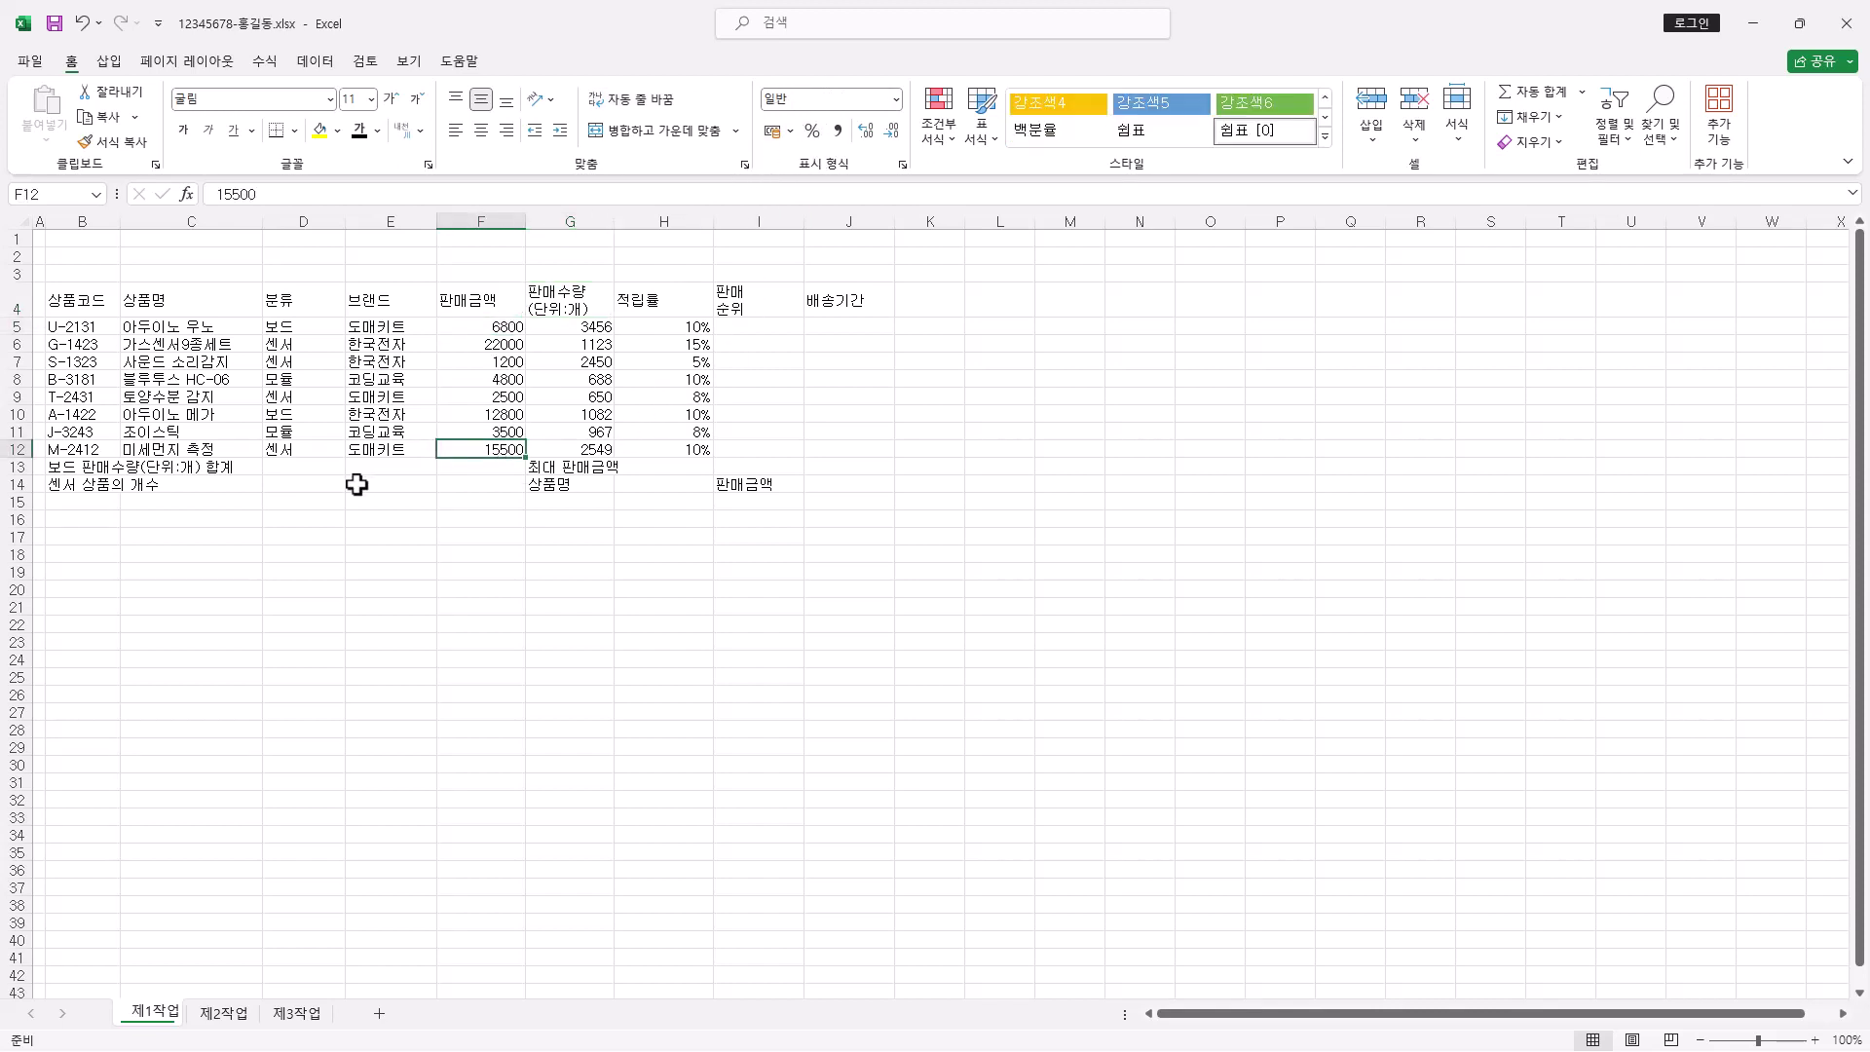
drag(509, 331, 640, 447)
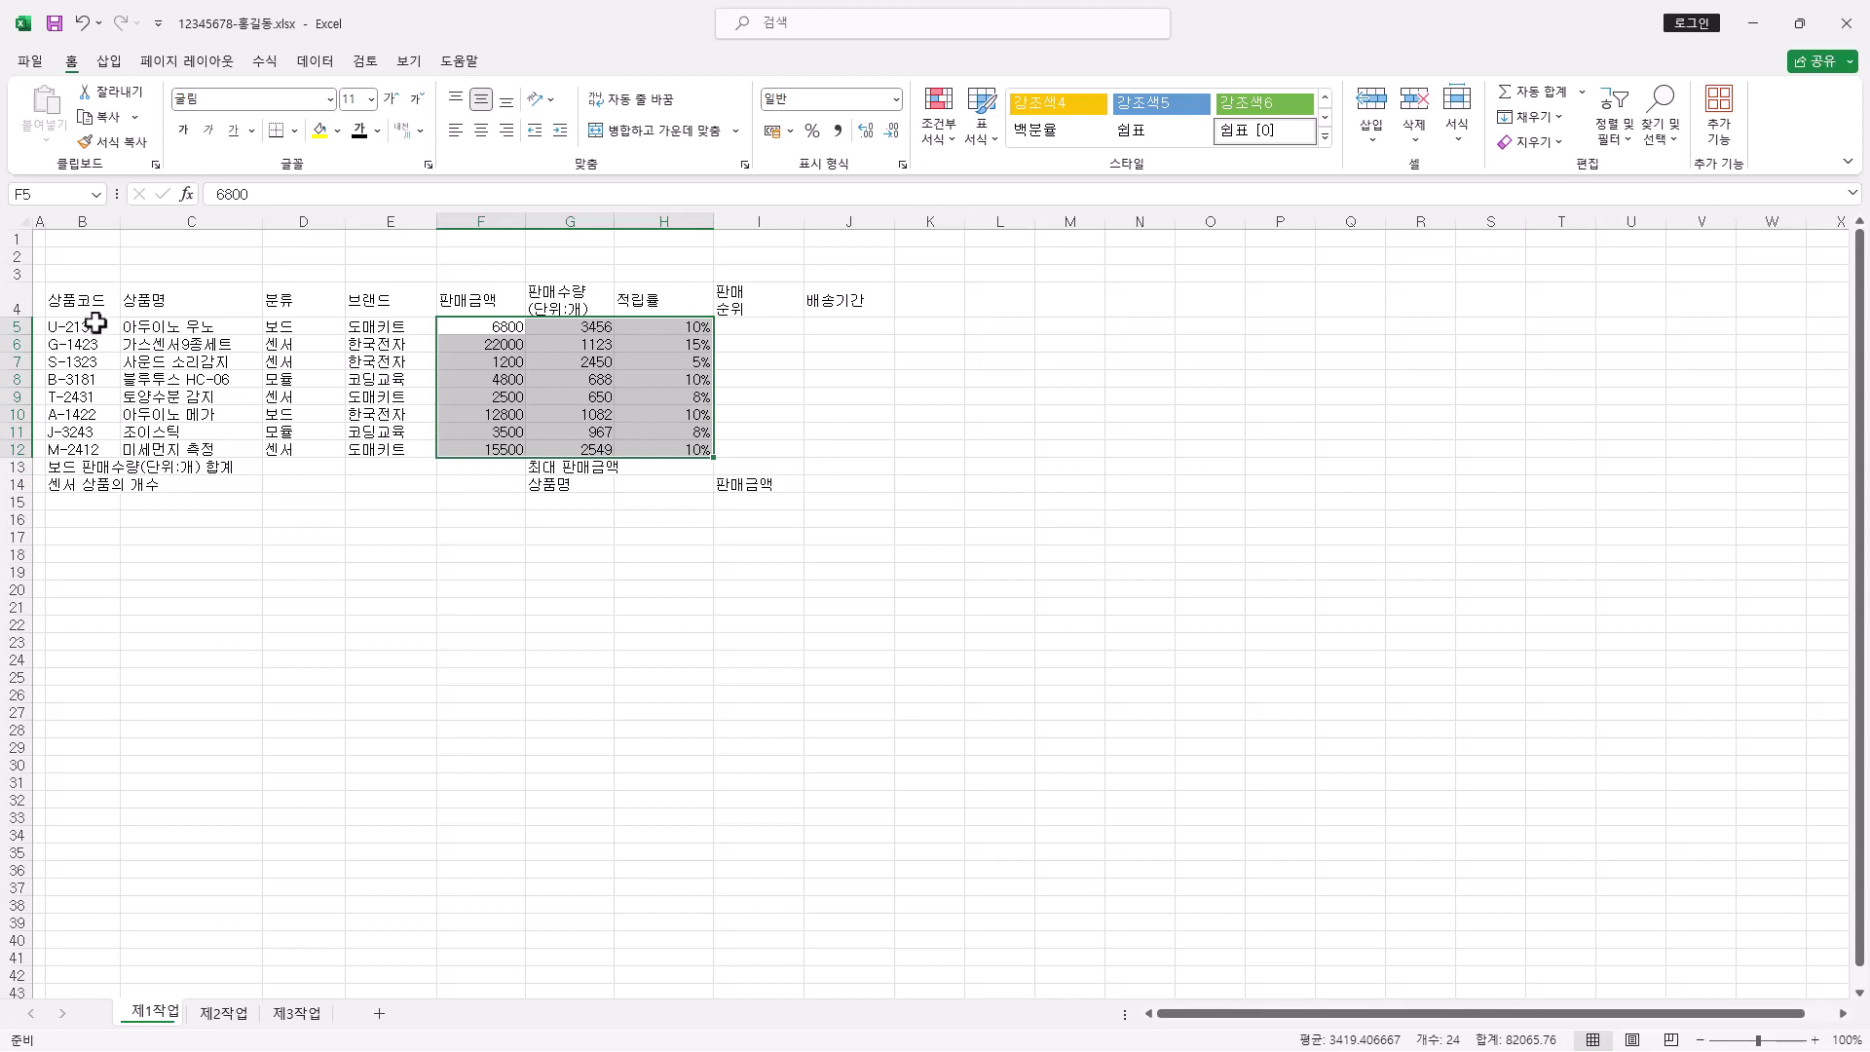
Centre the contents of B4:J14 horizontally and right-align the figures in F5:H12
drag(84, 300, 823, 482)
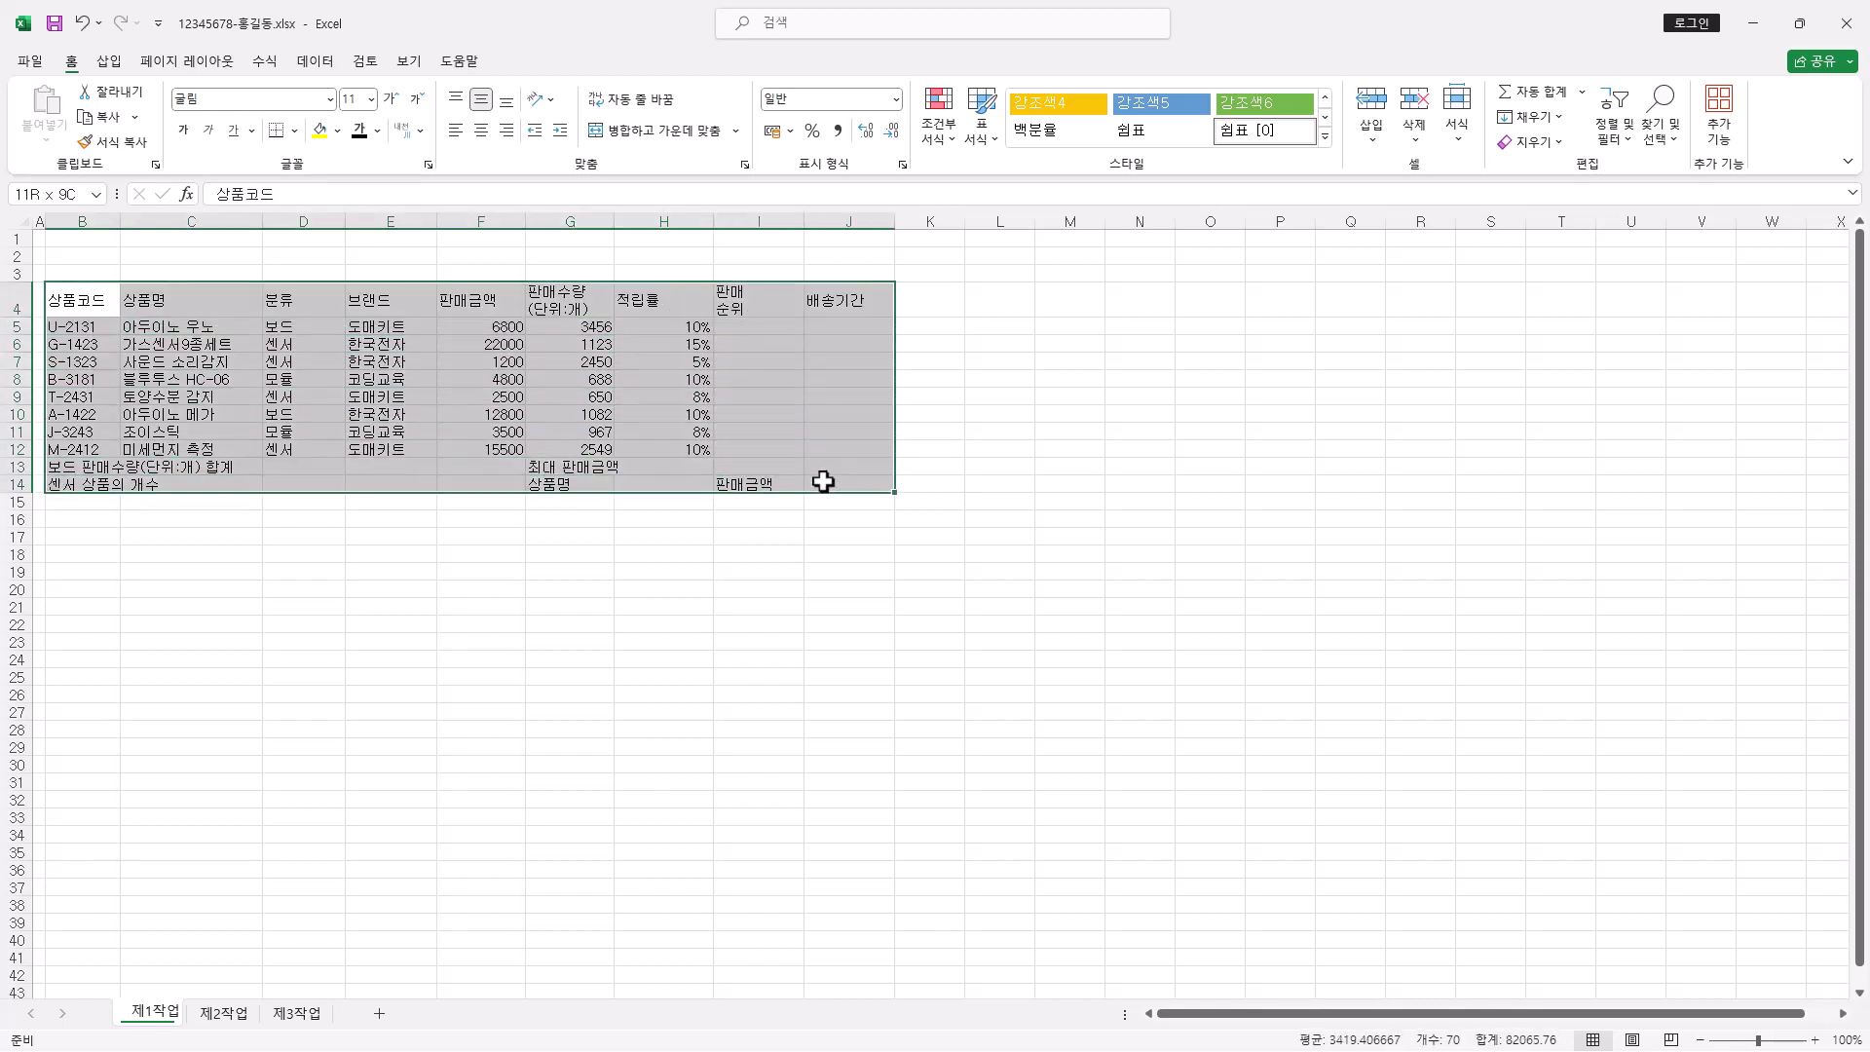
click(482, 130)
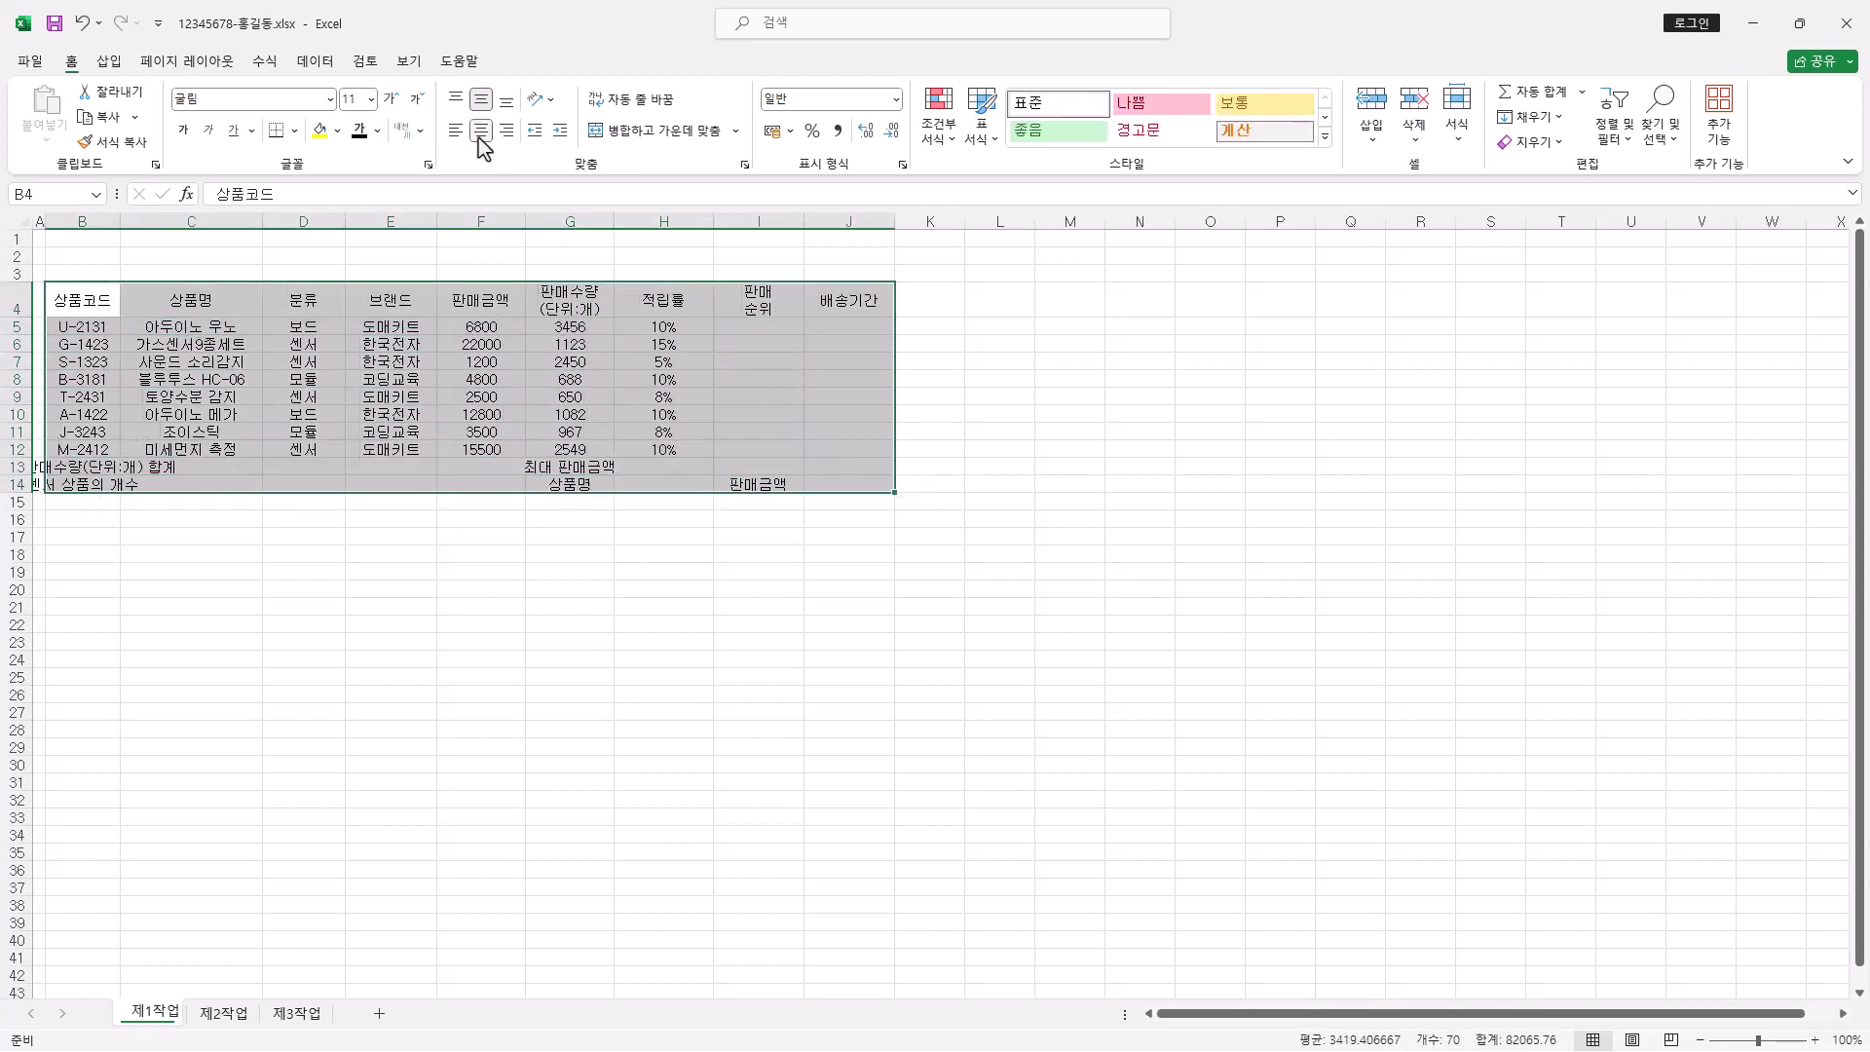
drag(474, 331, 660, 446)
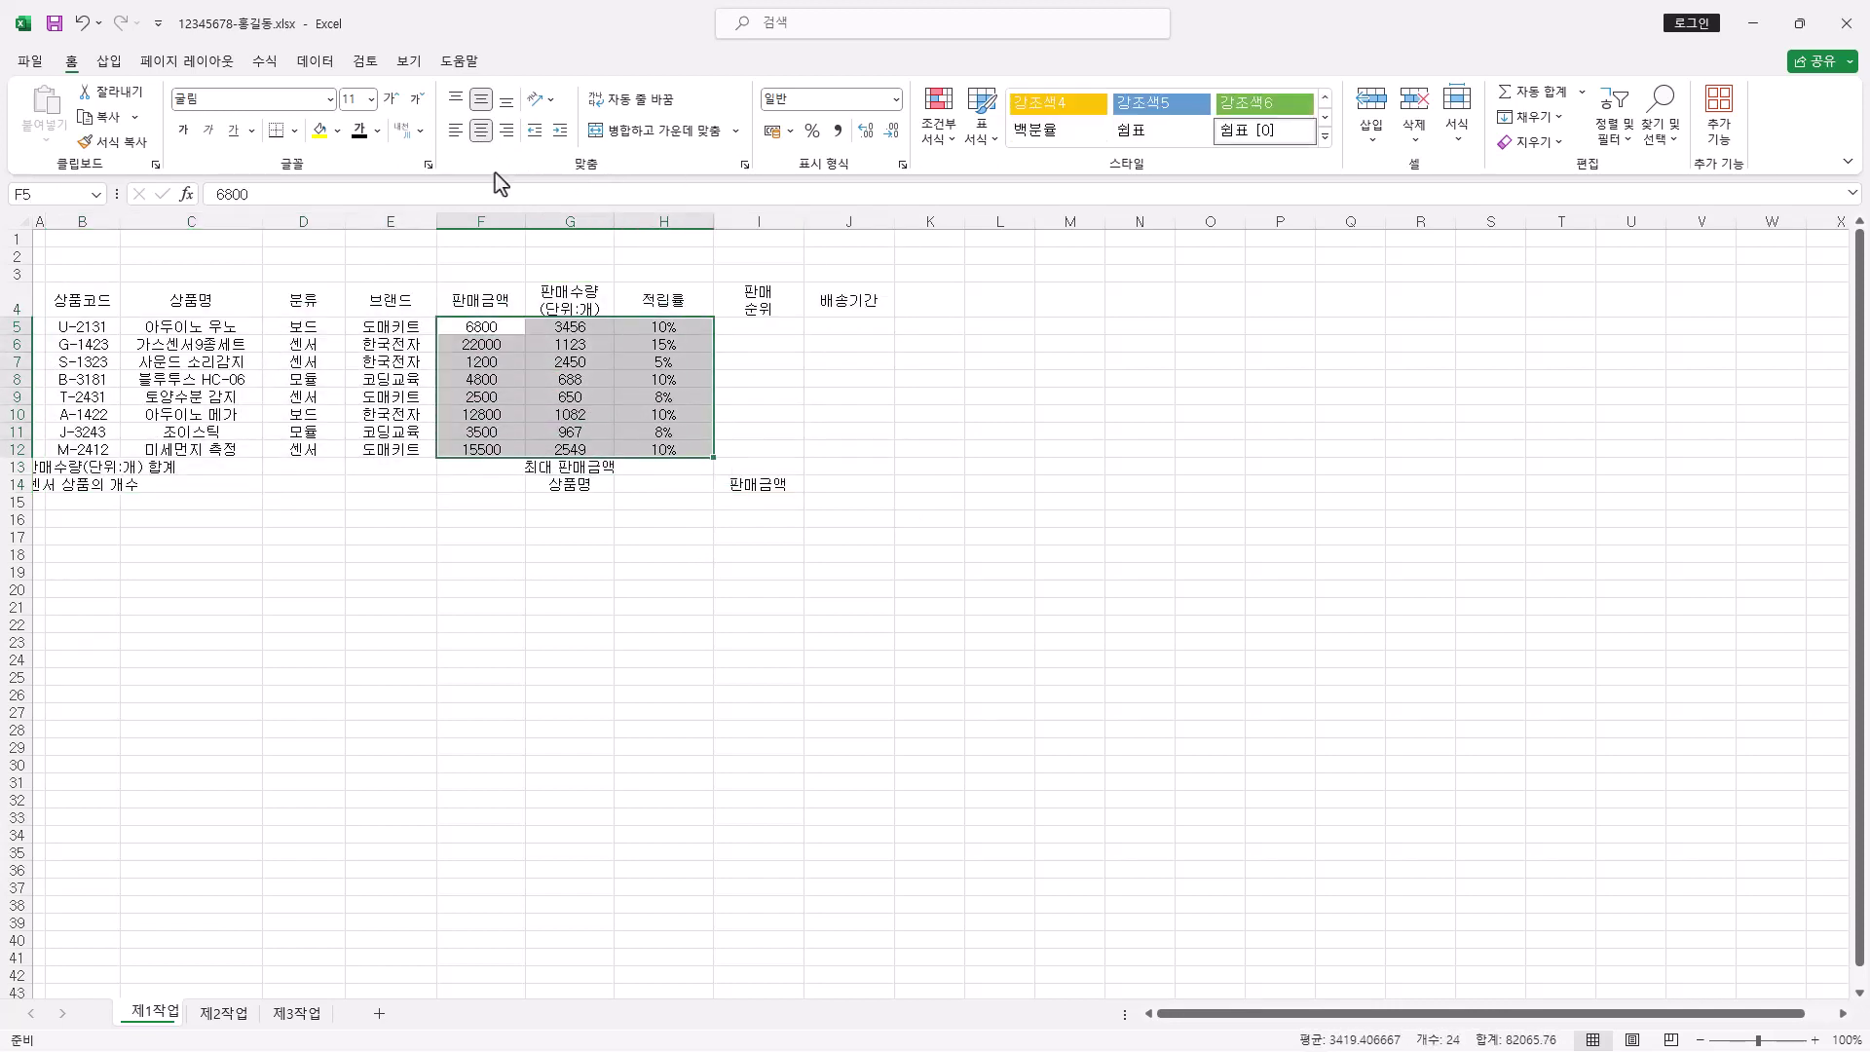
click(506, 129)
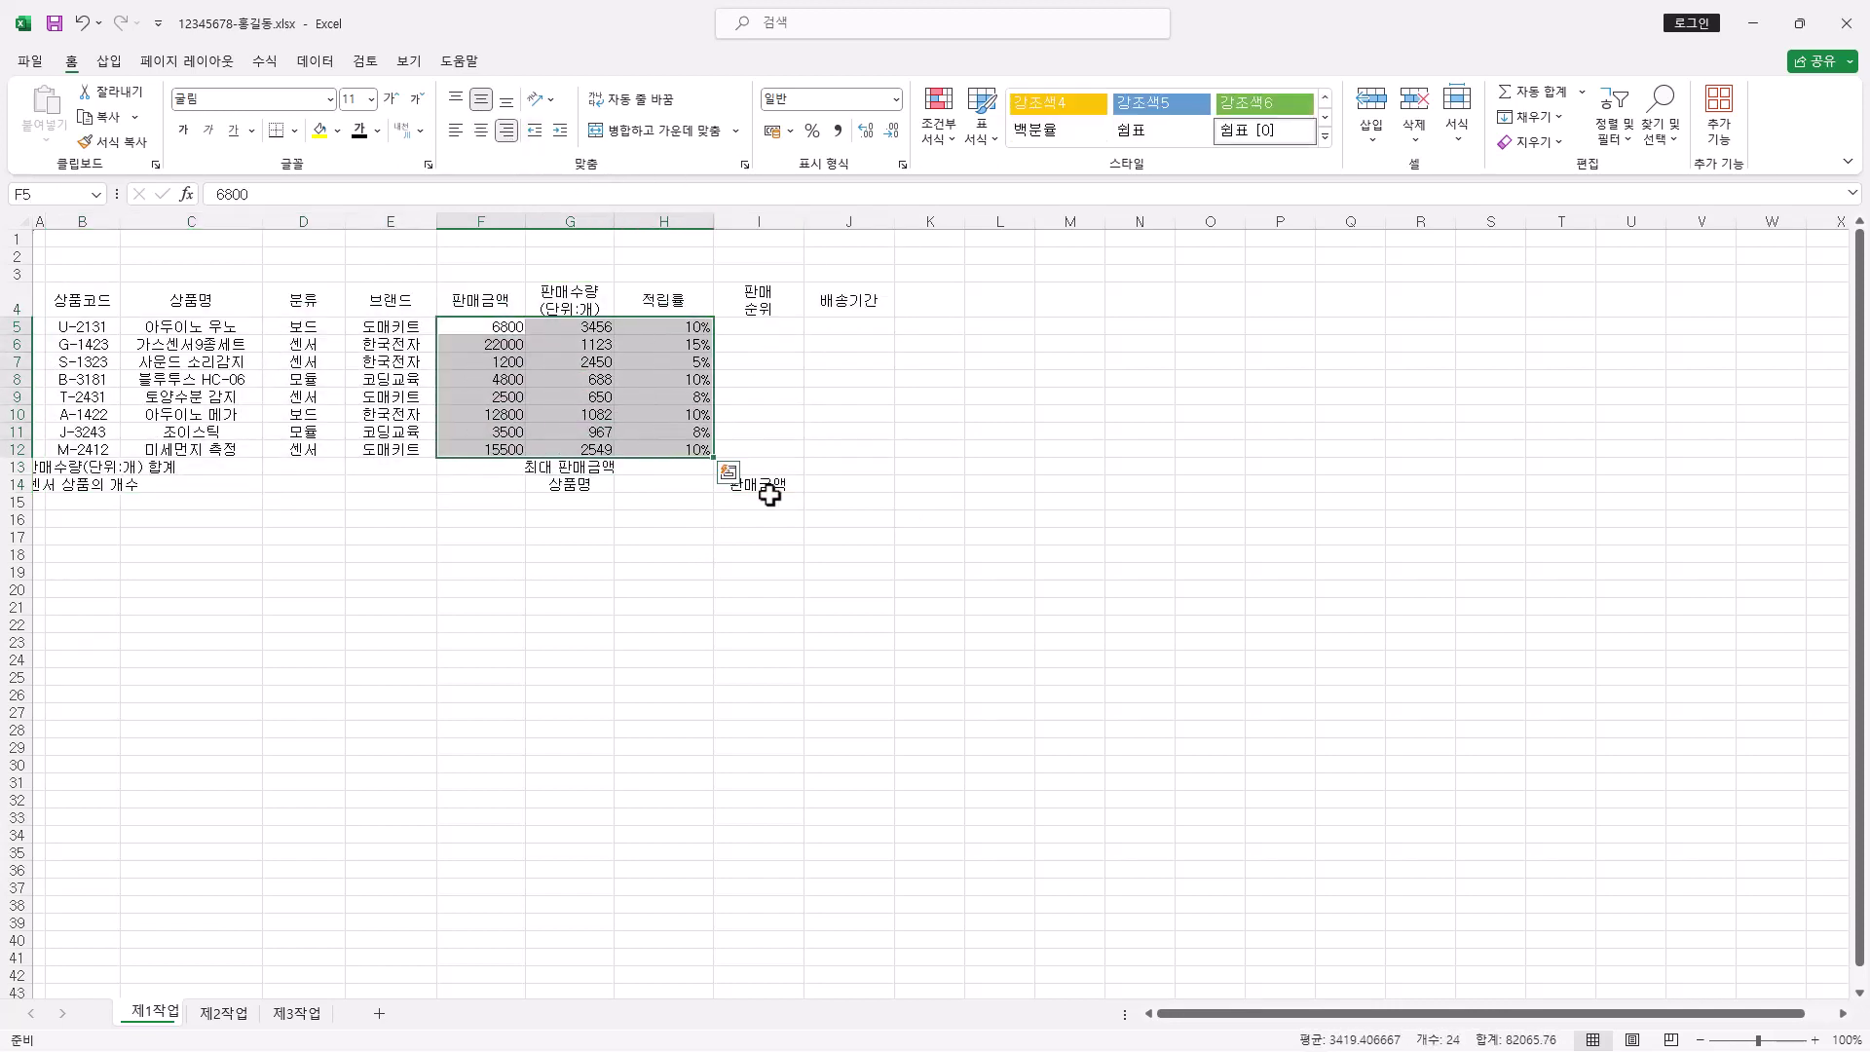
click(777, 357)
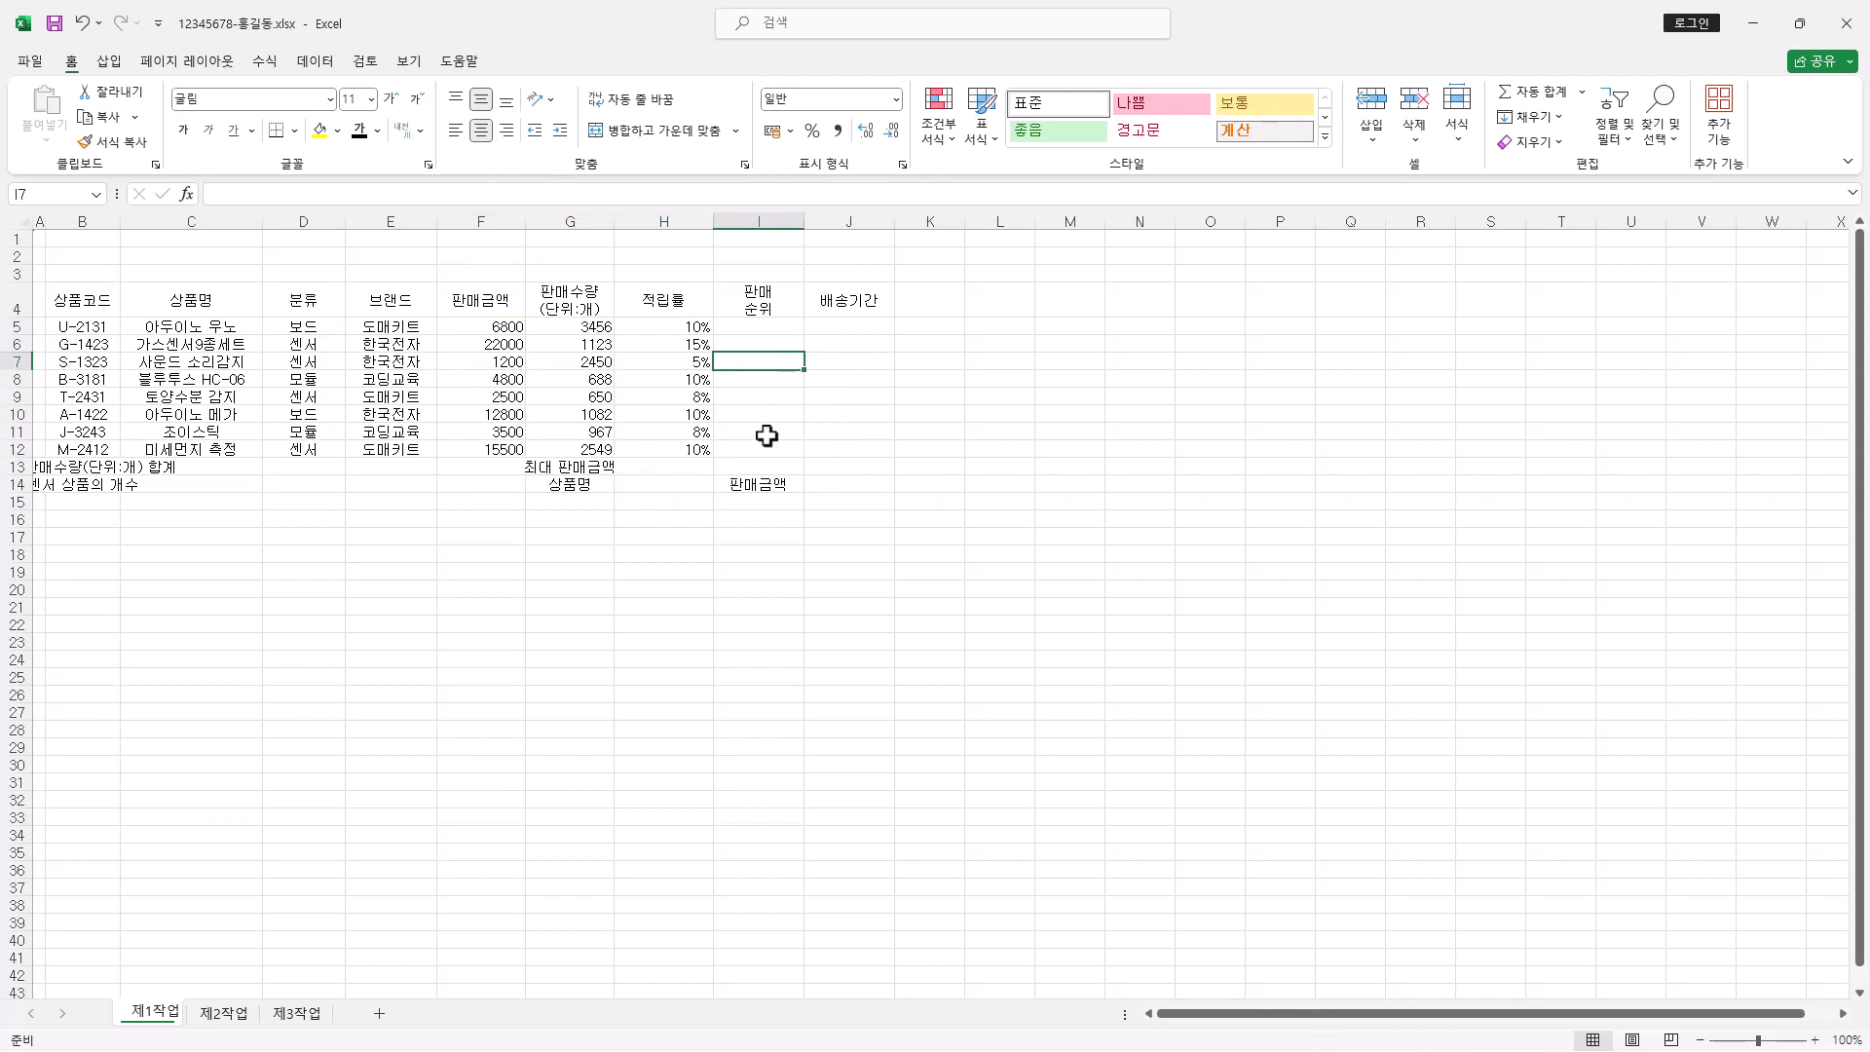
Apply the comma style to the 판매금액 and 판매수량 figures in F5:G12
drag(501, 327, 517, 446)
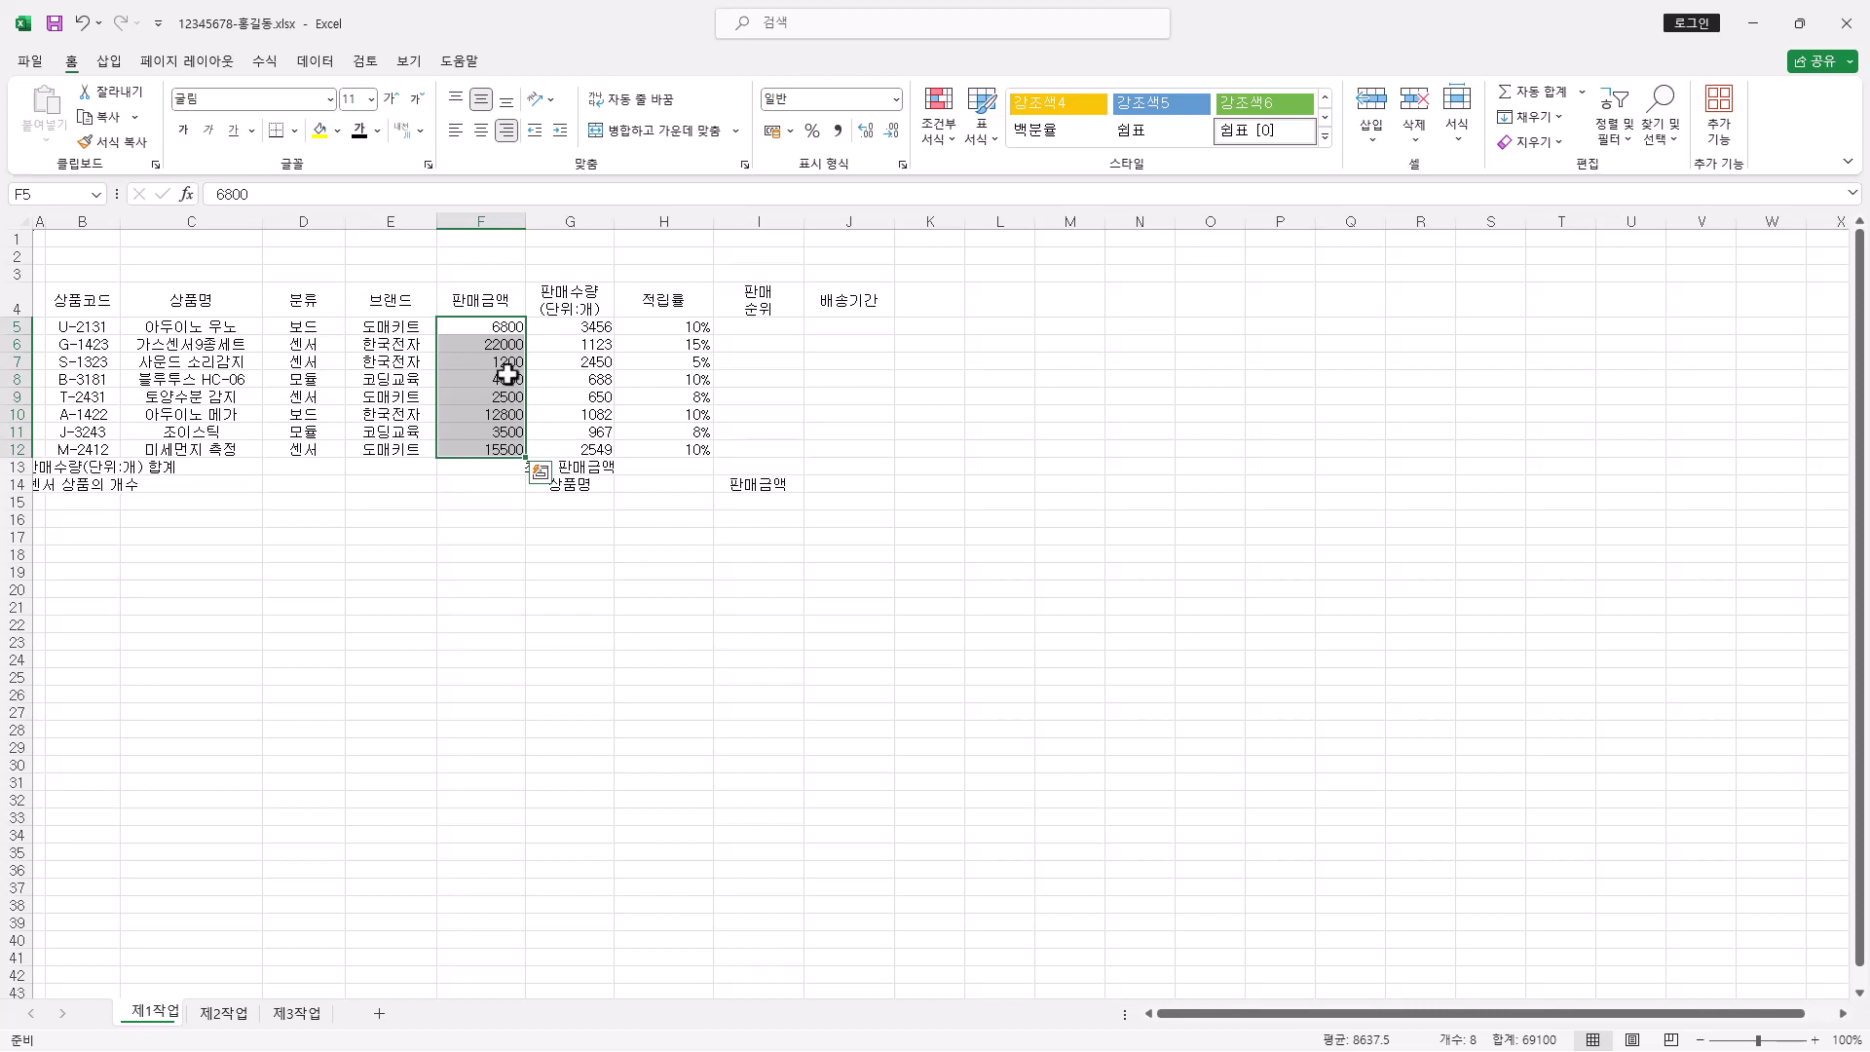
drag(501, 325, 605, 447)
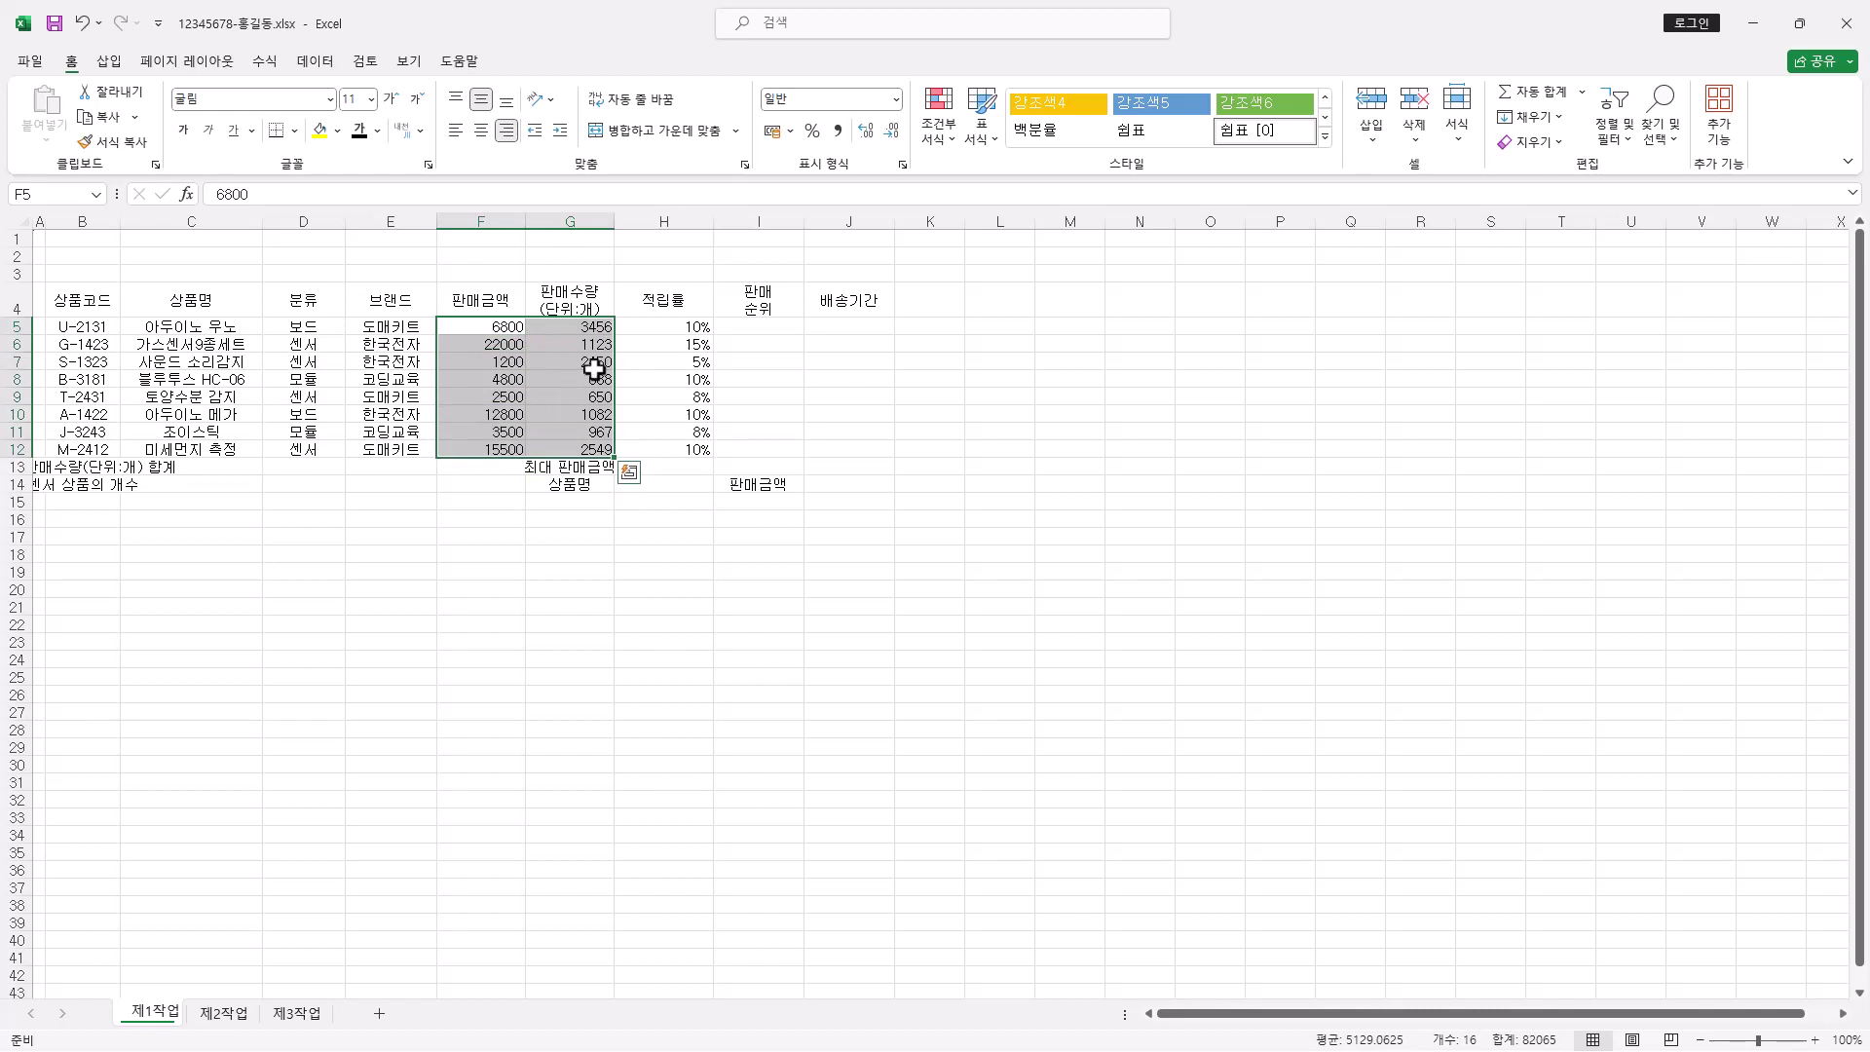
click(836, 131)
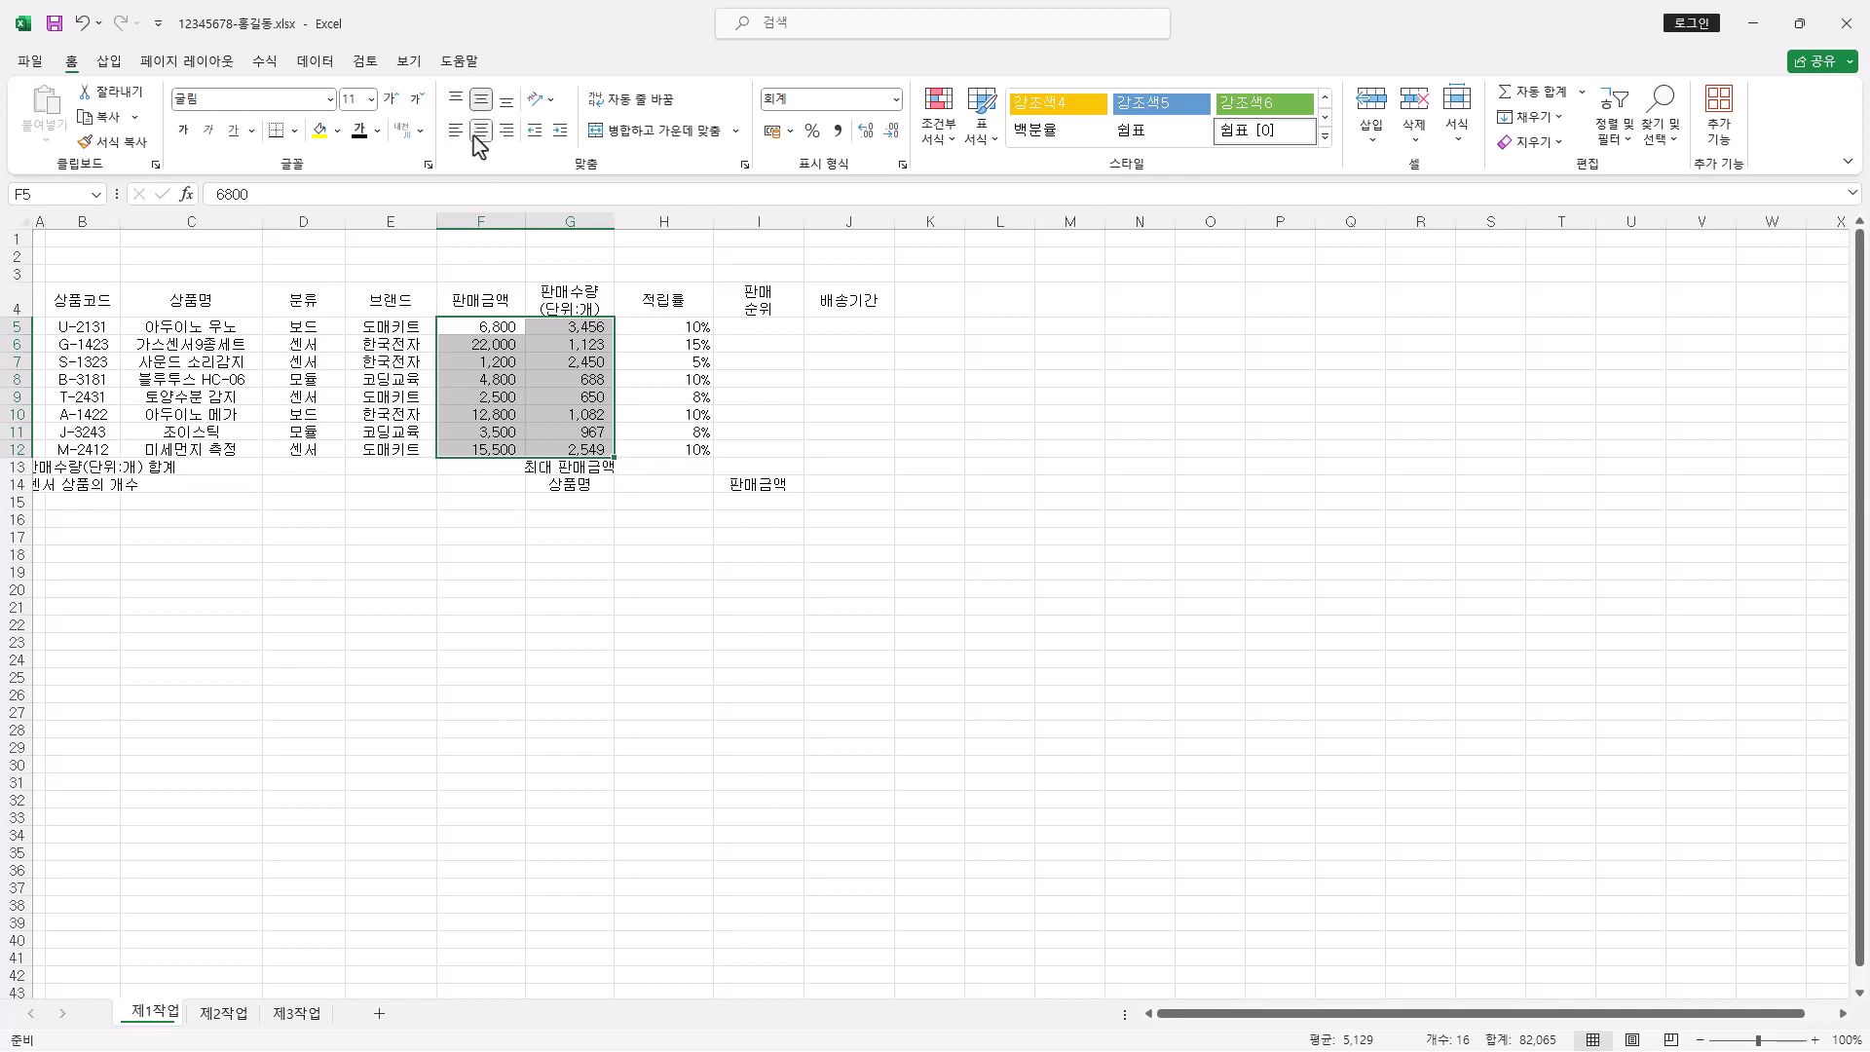
Right-align the 판매금액 and 판매수량 figures in F5:G12
click(505, 131)
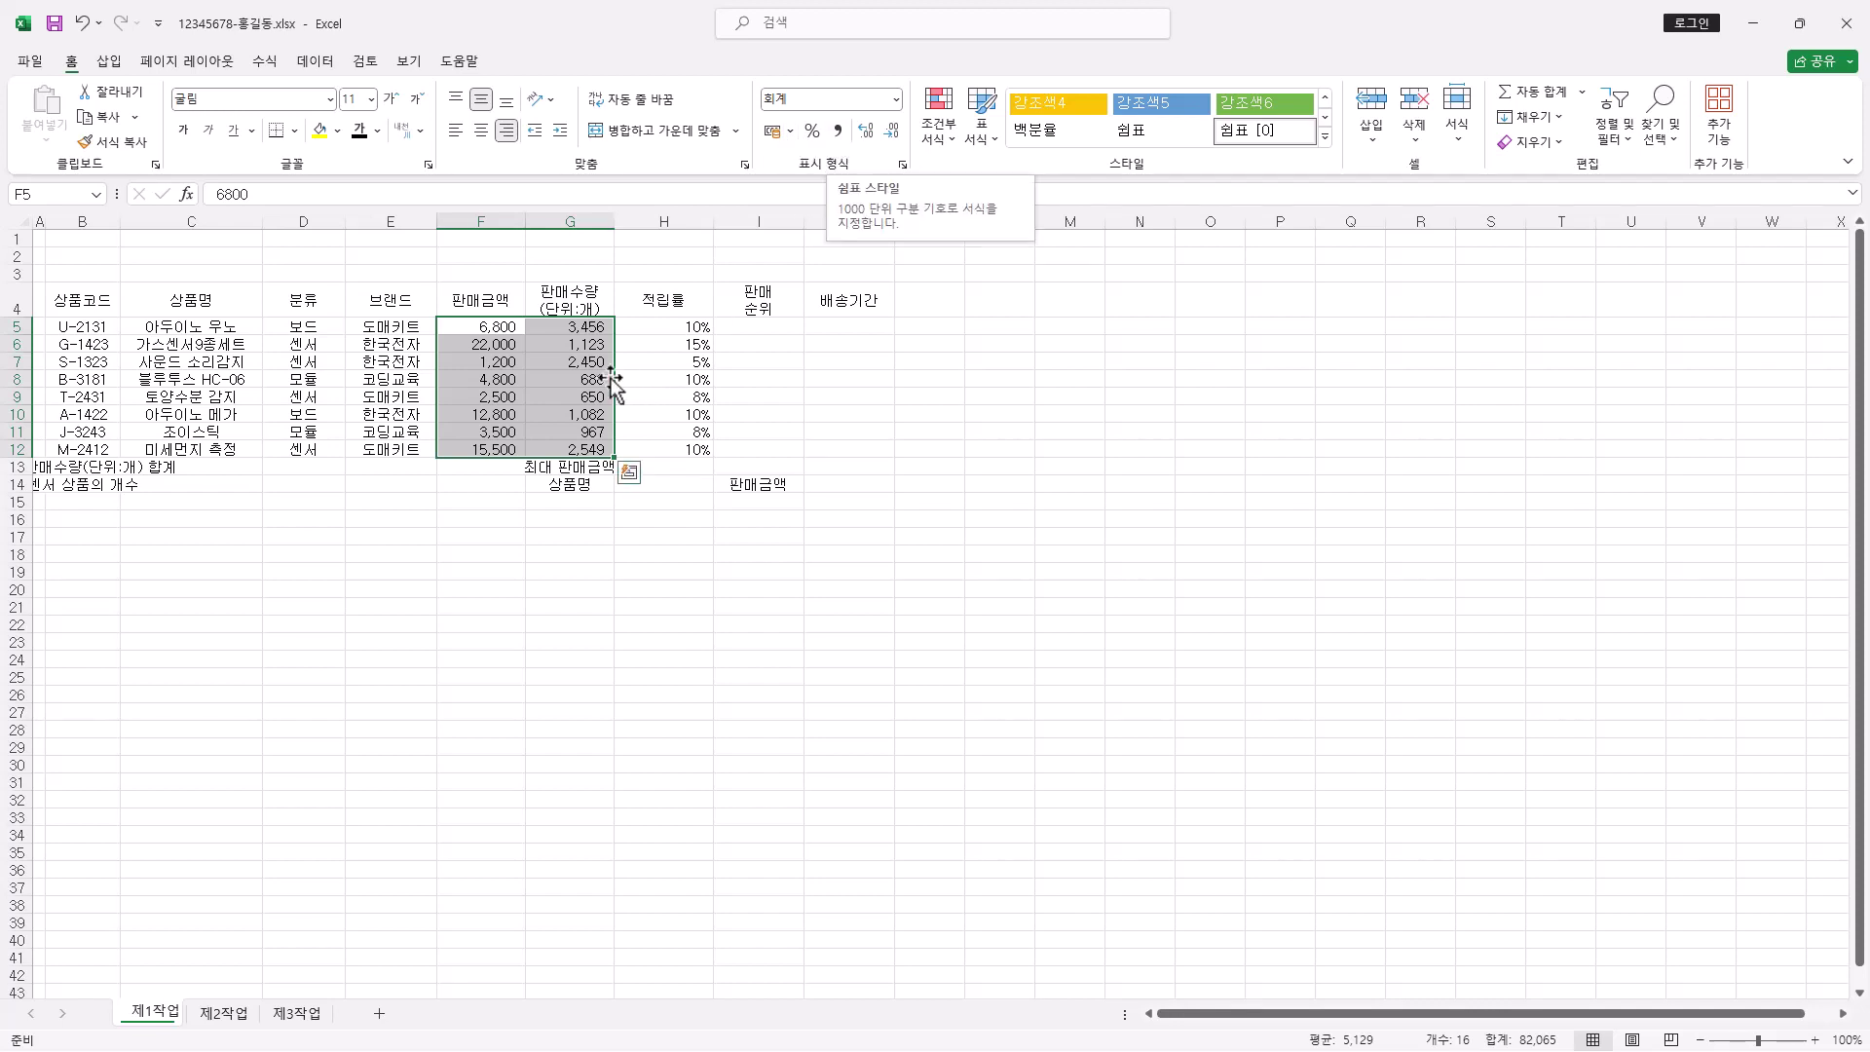
Try the 숫자 number format with the thousands separator and no decimals on the 판매수량 figures in G5:G12
drag(590, 328, 594, 450)
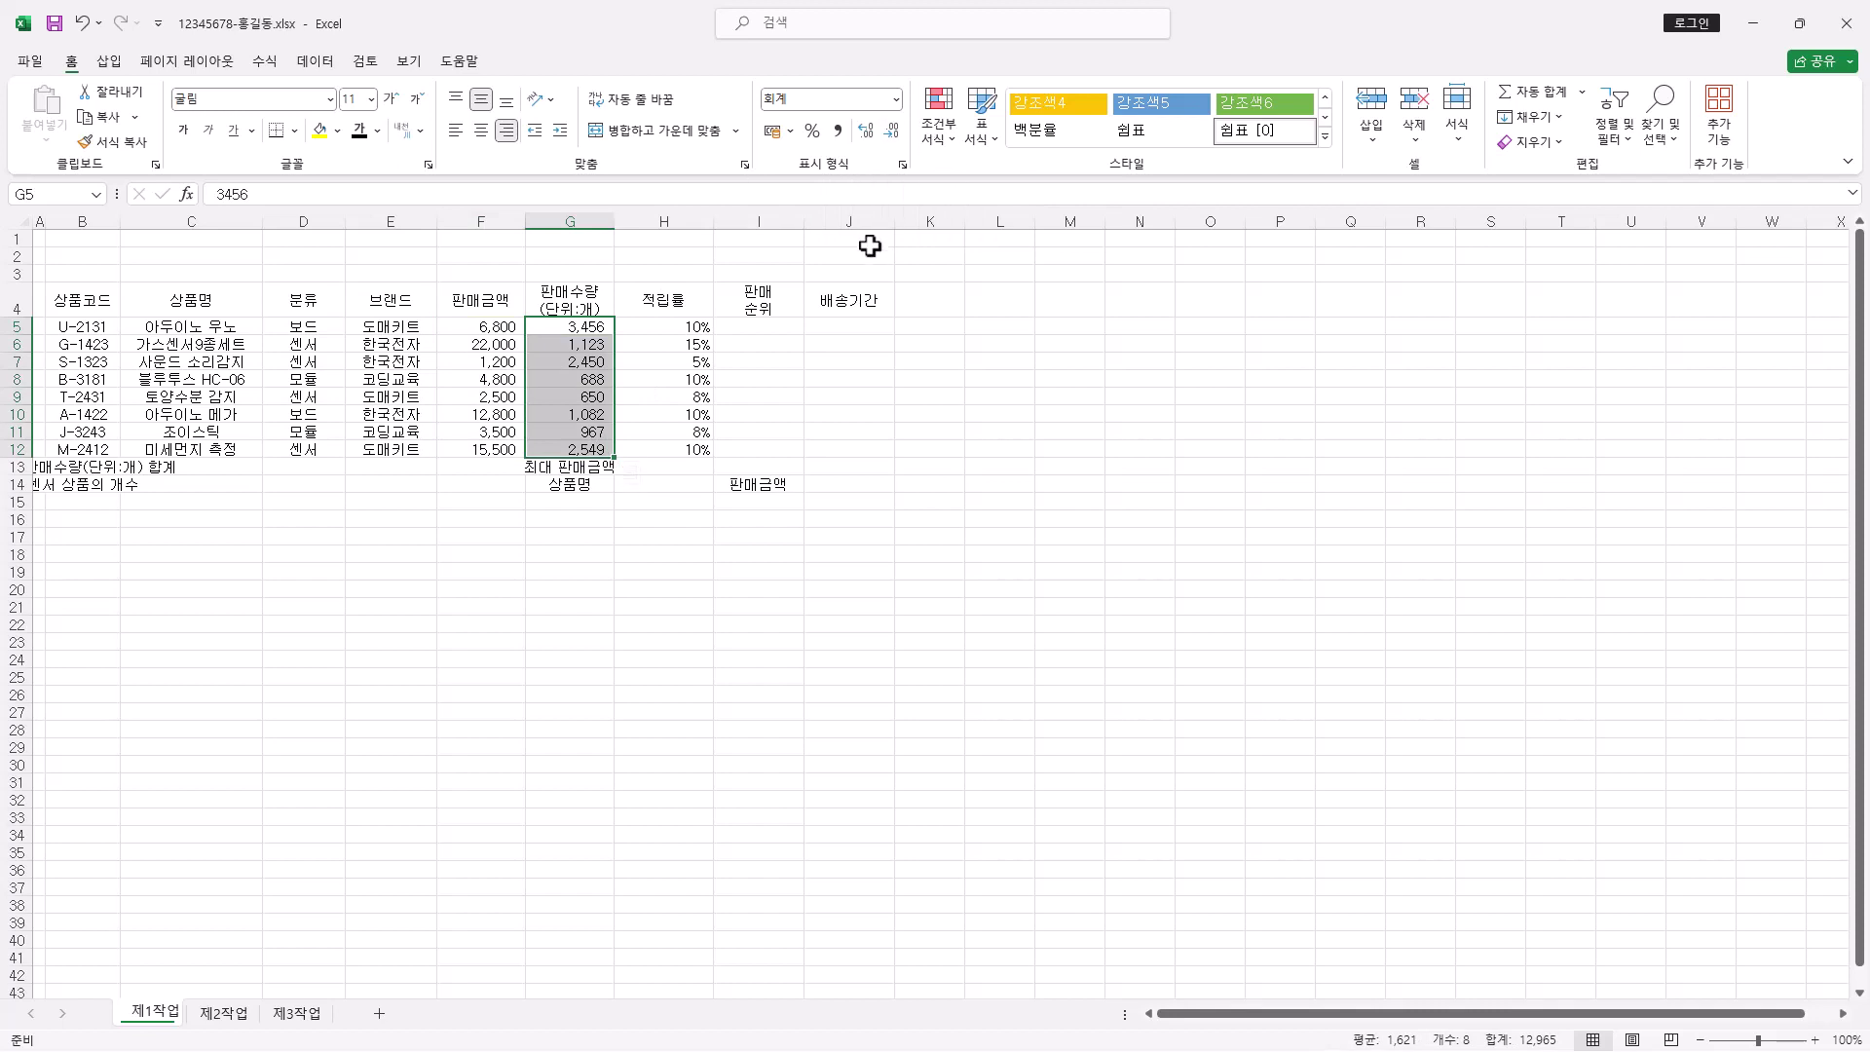
key(ctrl+1)
drag(820, 370, 1232, 248)
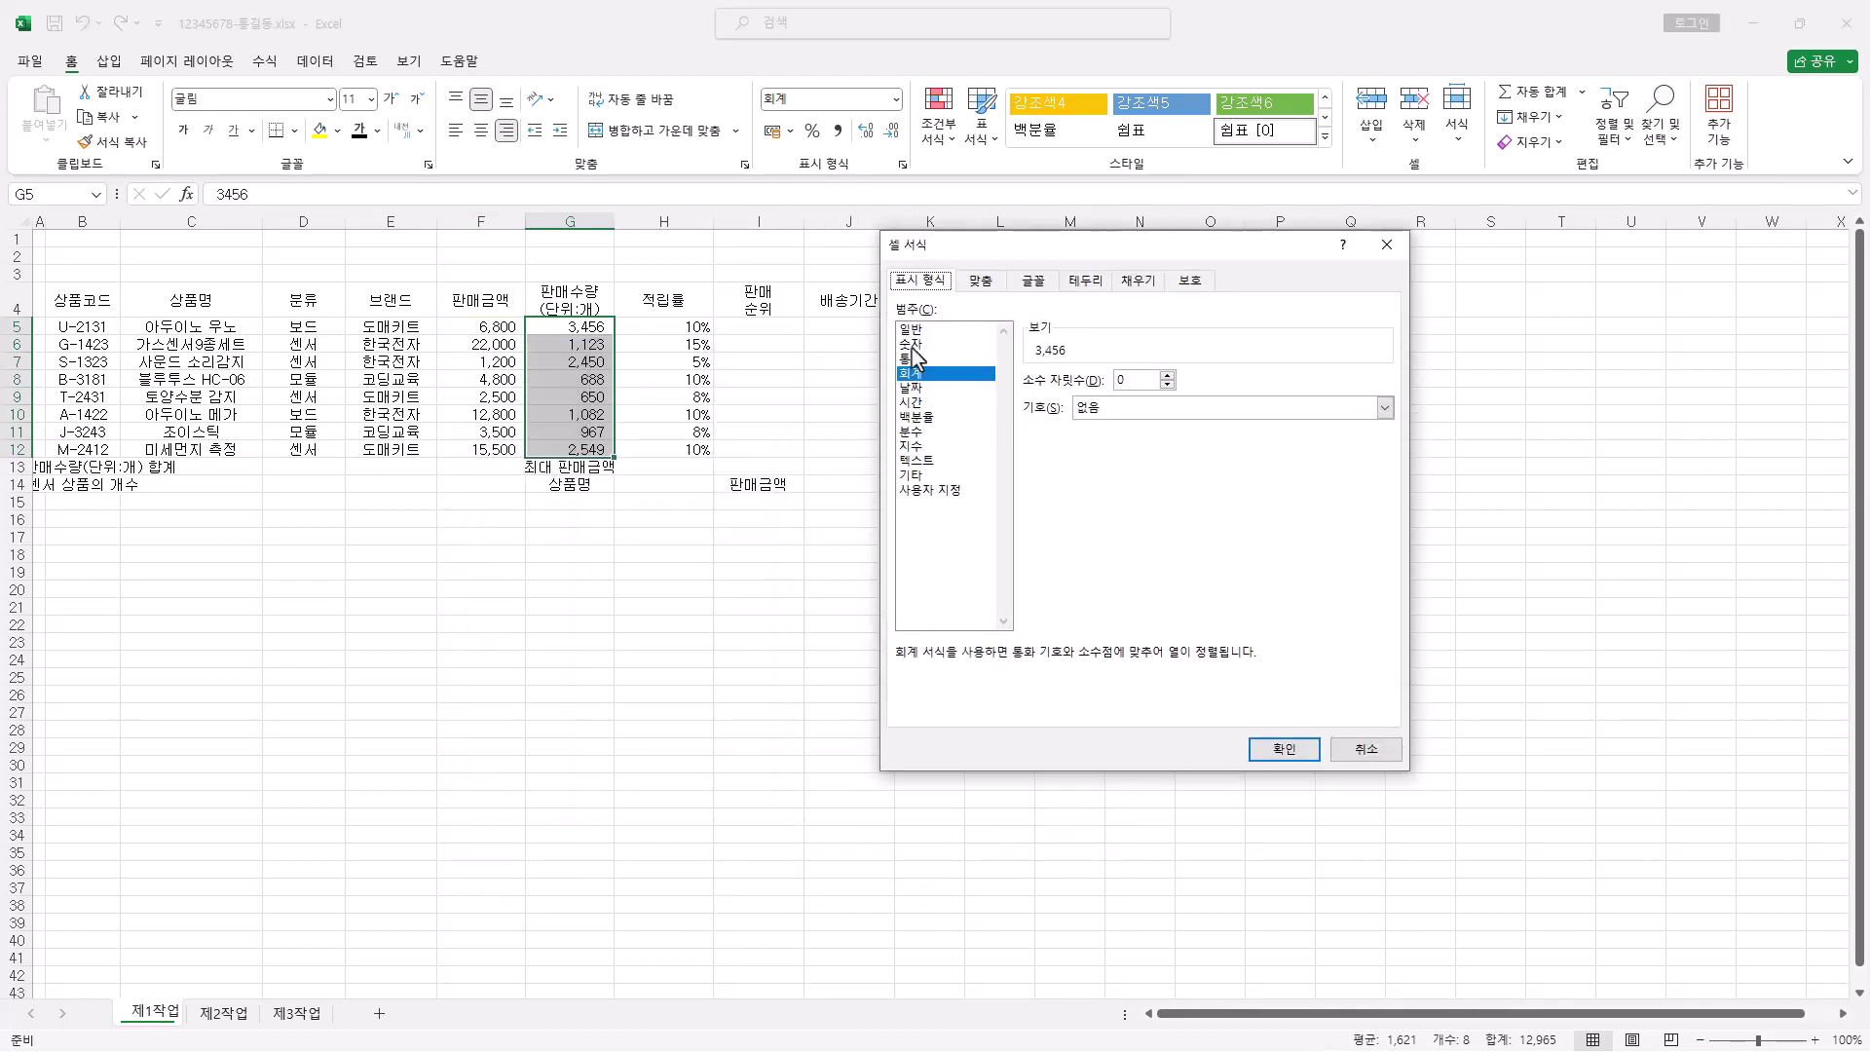
click(913, 346)
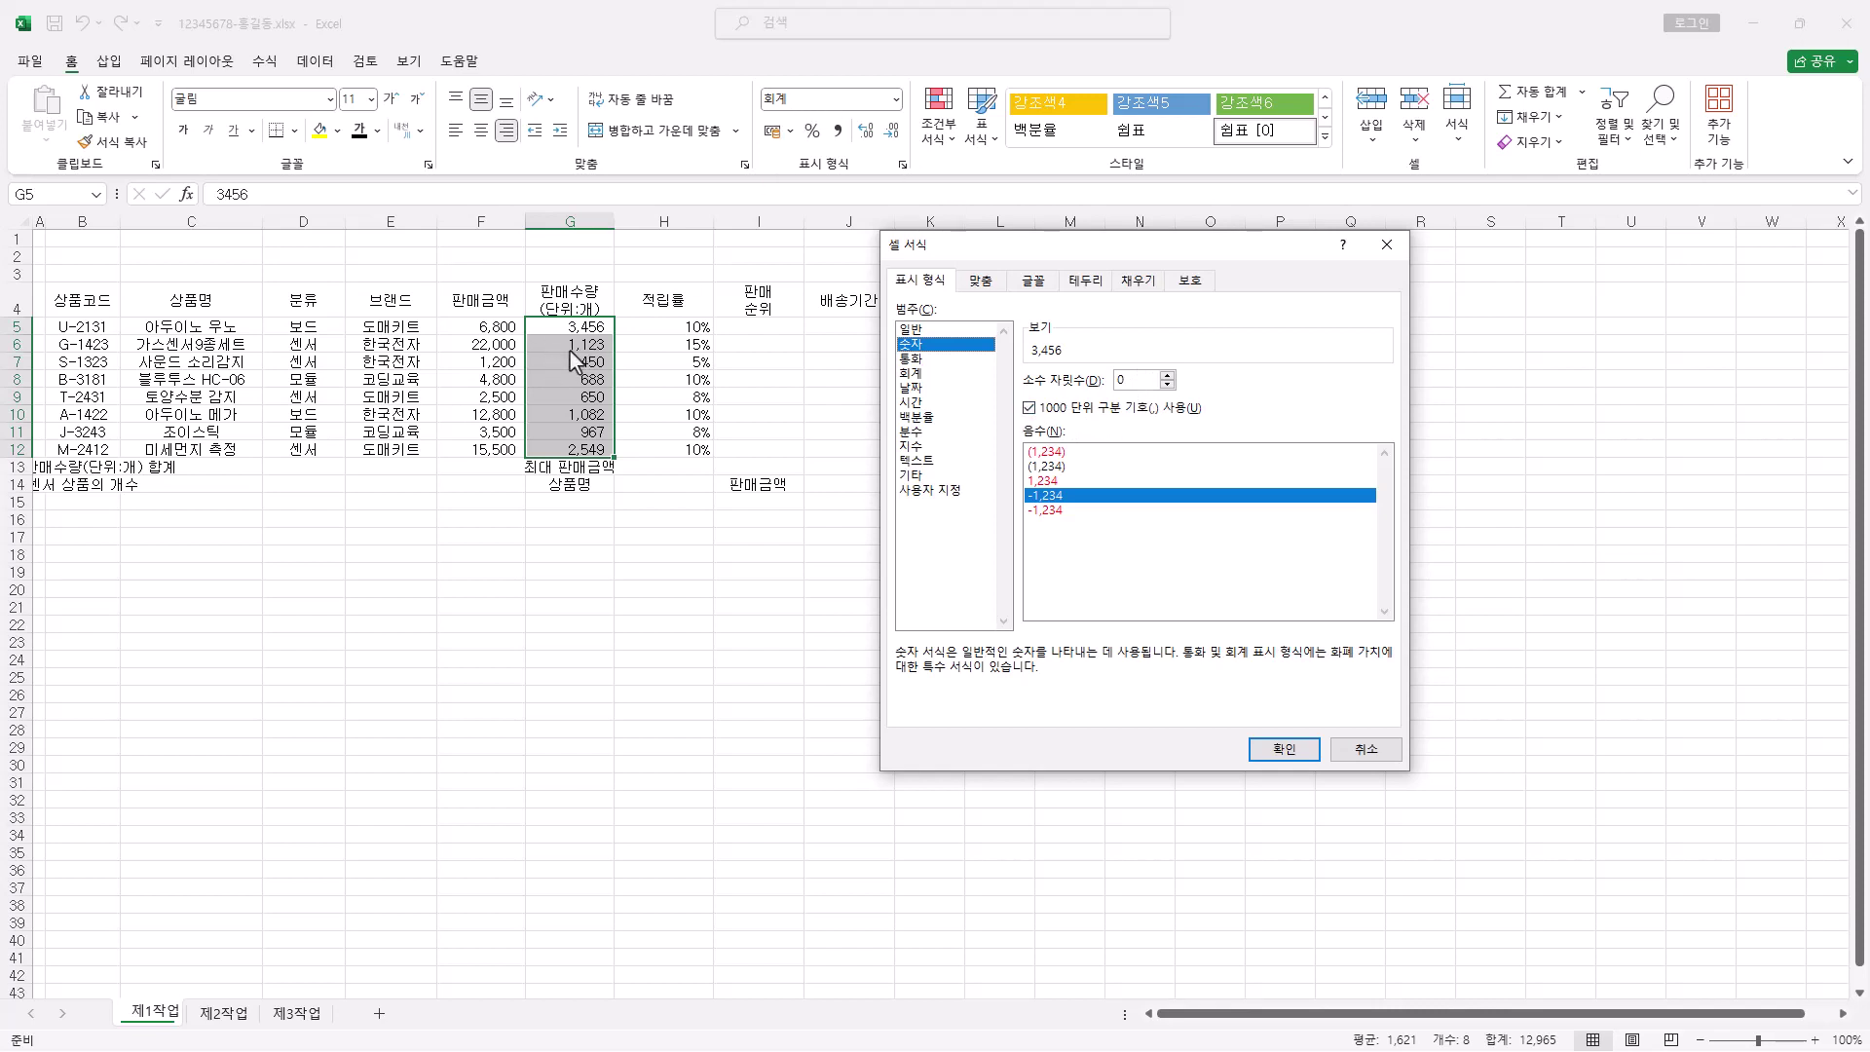
click(1284, 750)
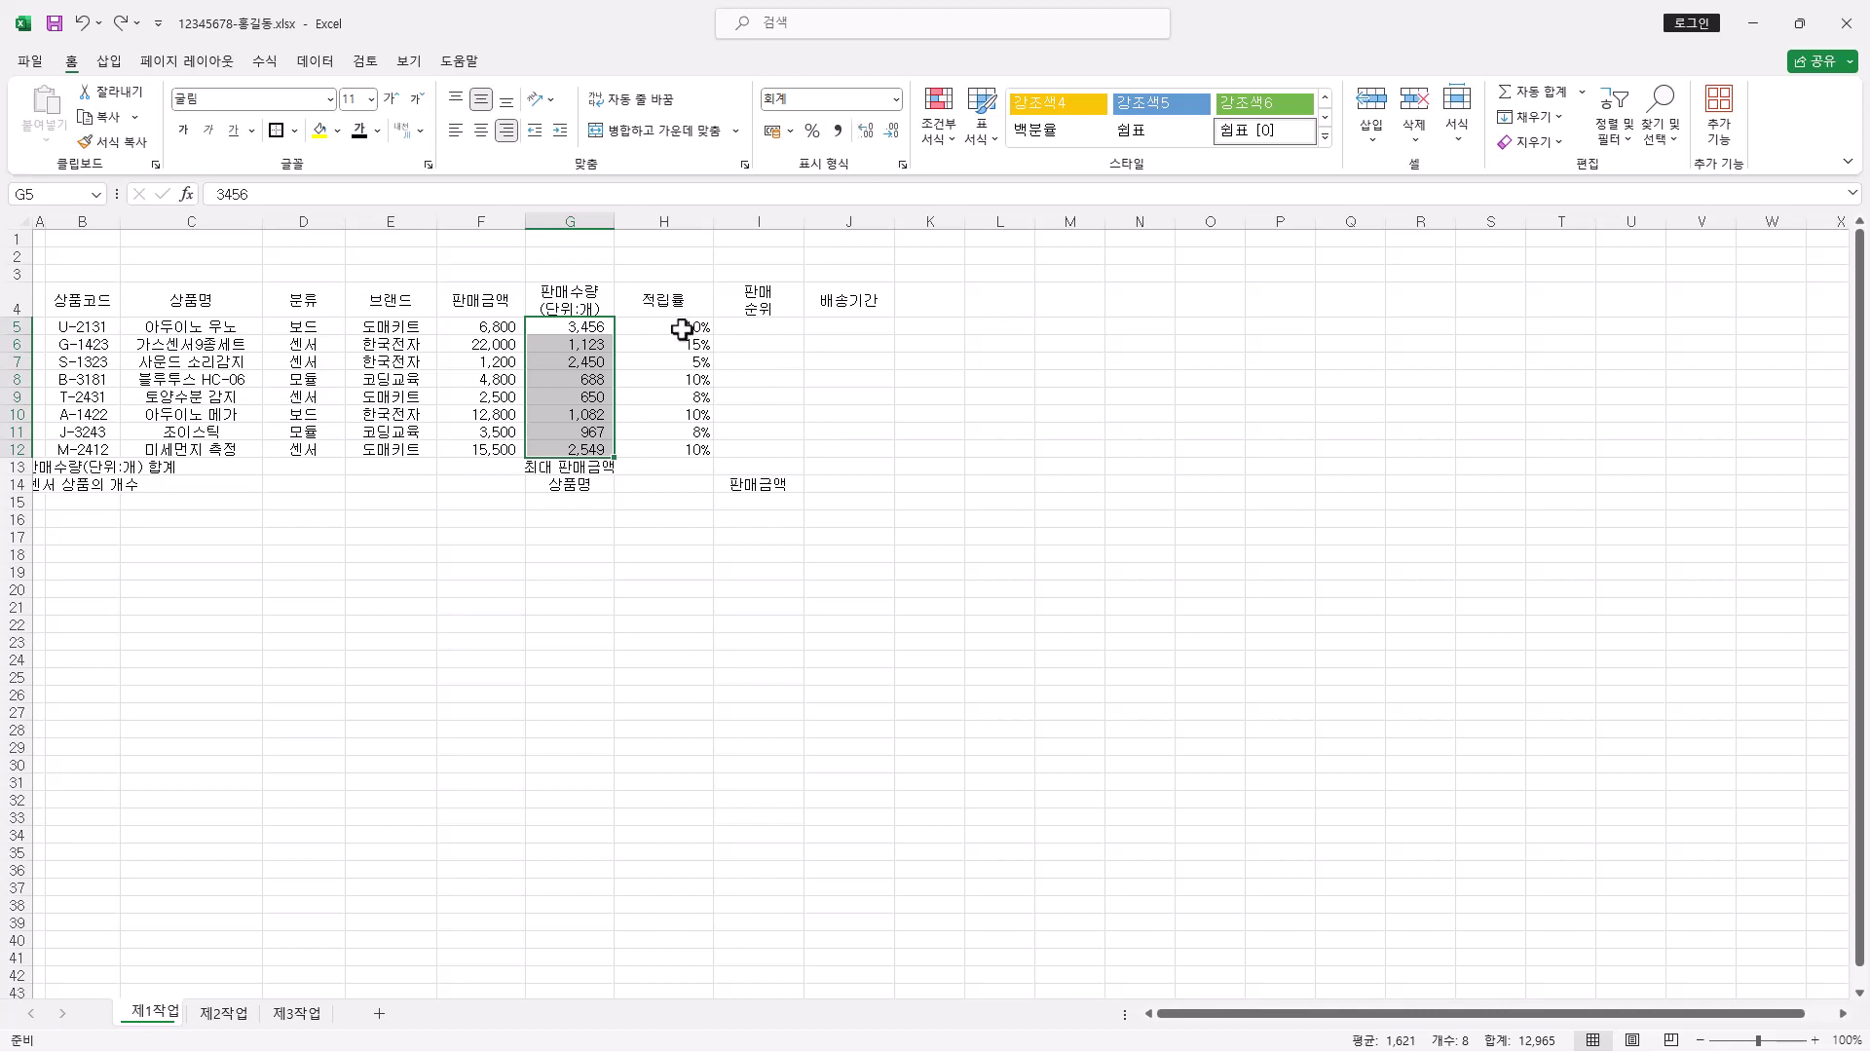
Increase the height of rows 5 to 14 evenly
drag(682, 326, 684, 443)
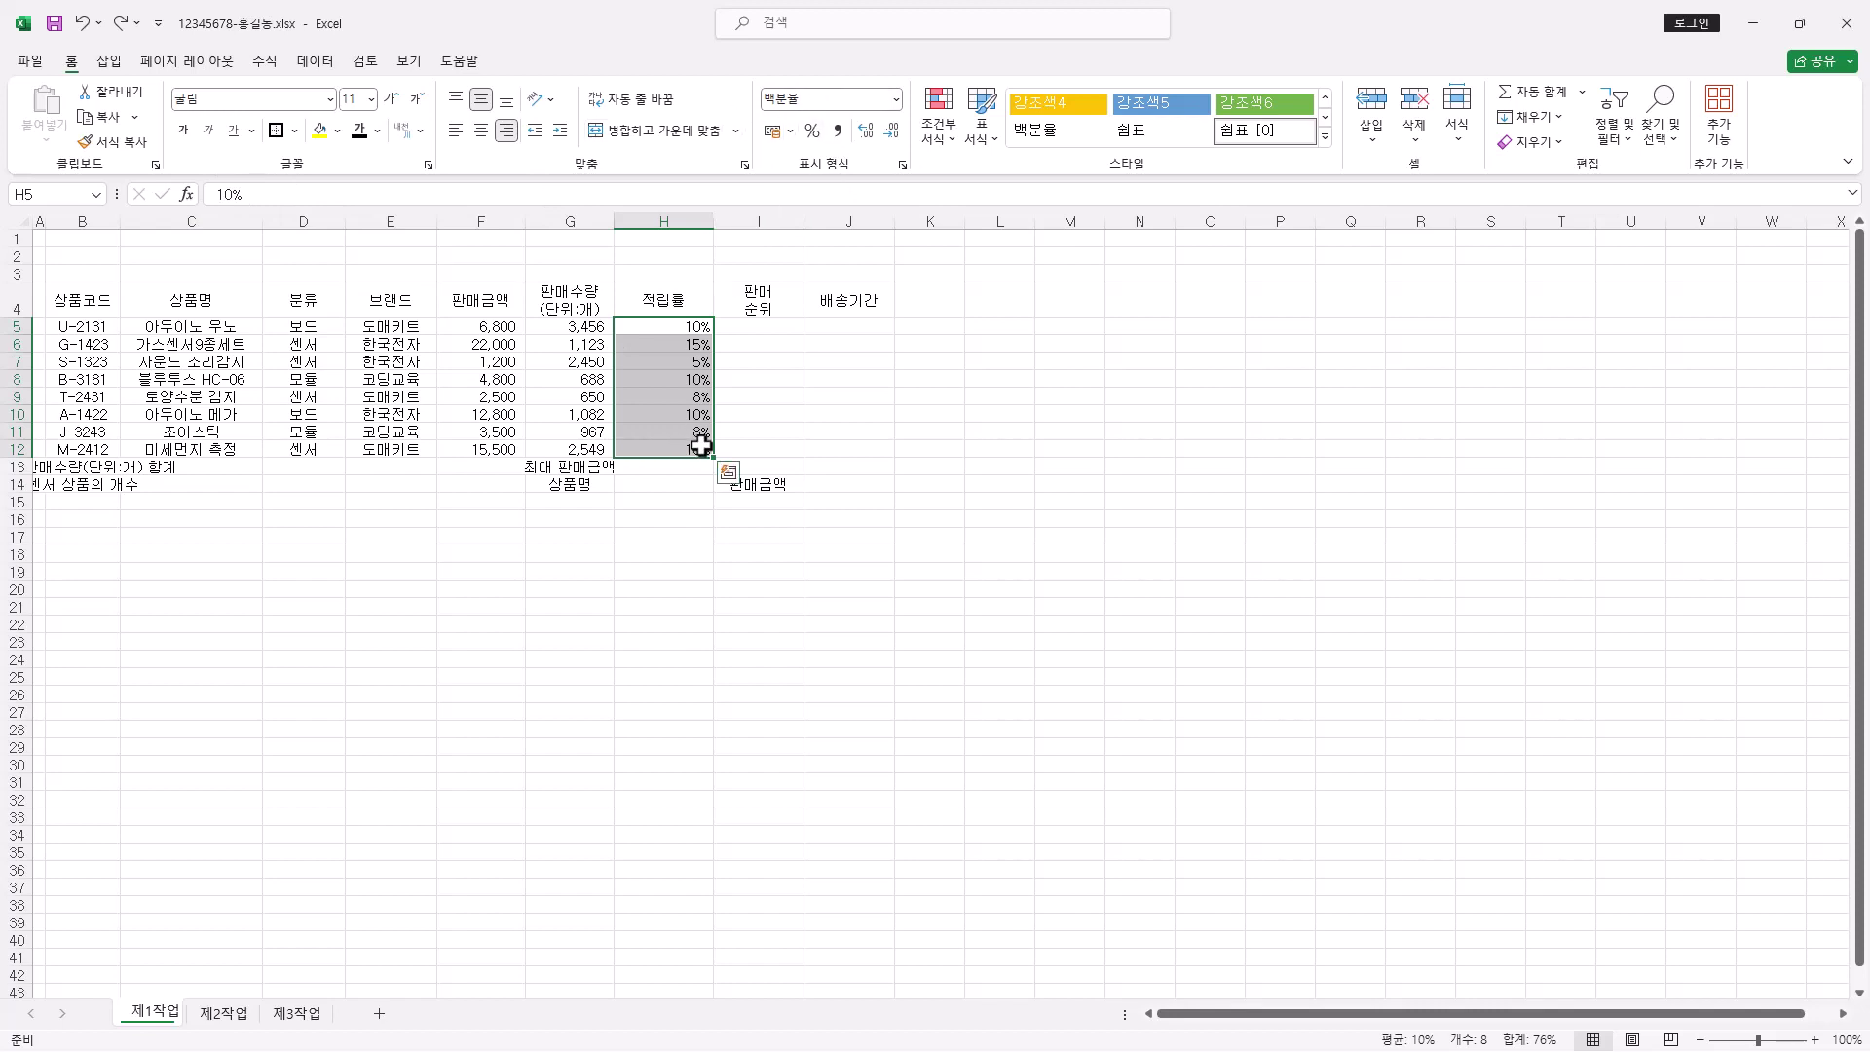
click(18, 327)
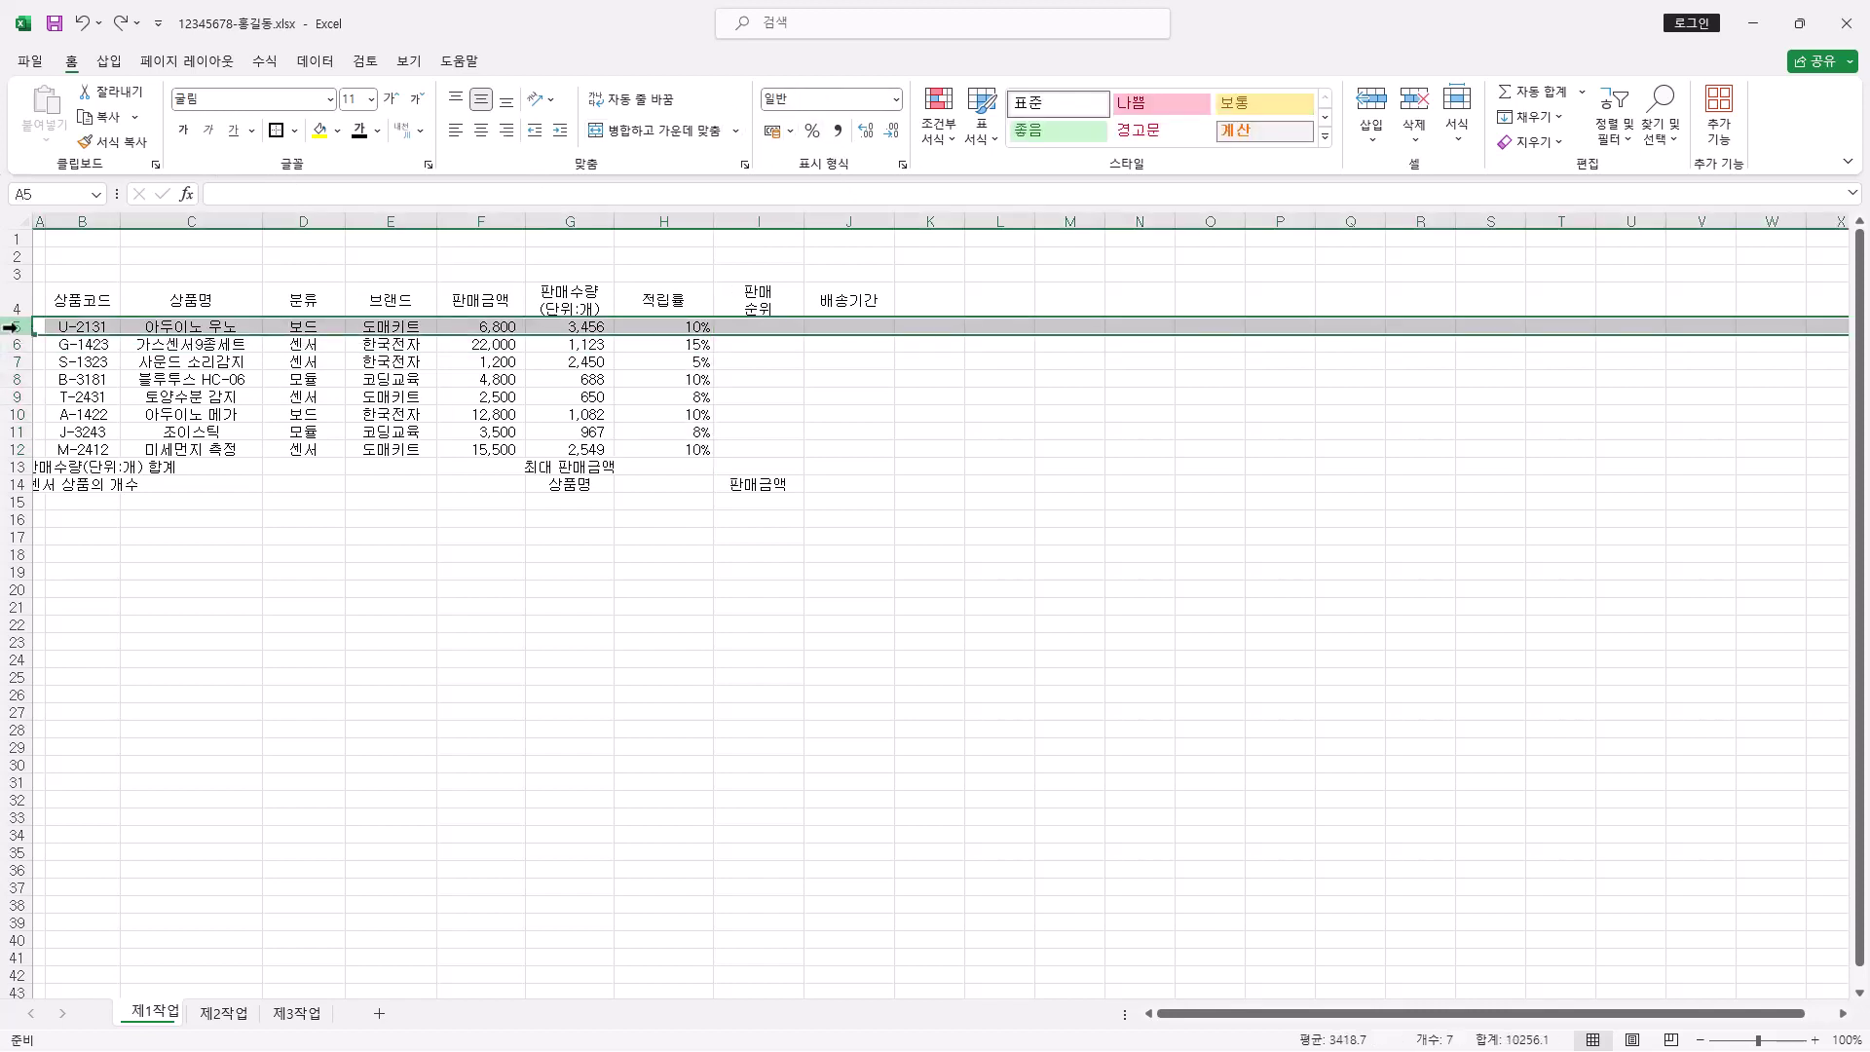
click(14, 298)
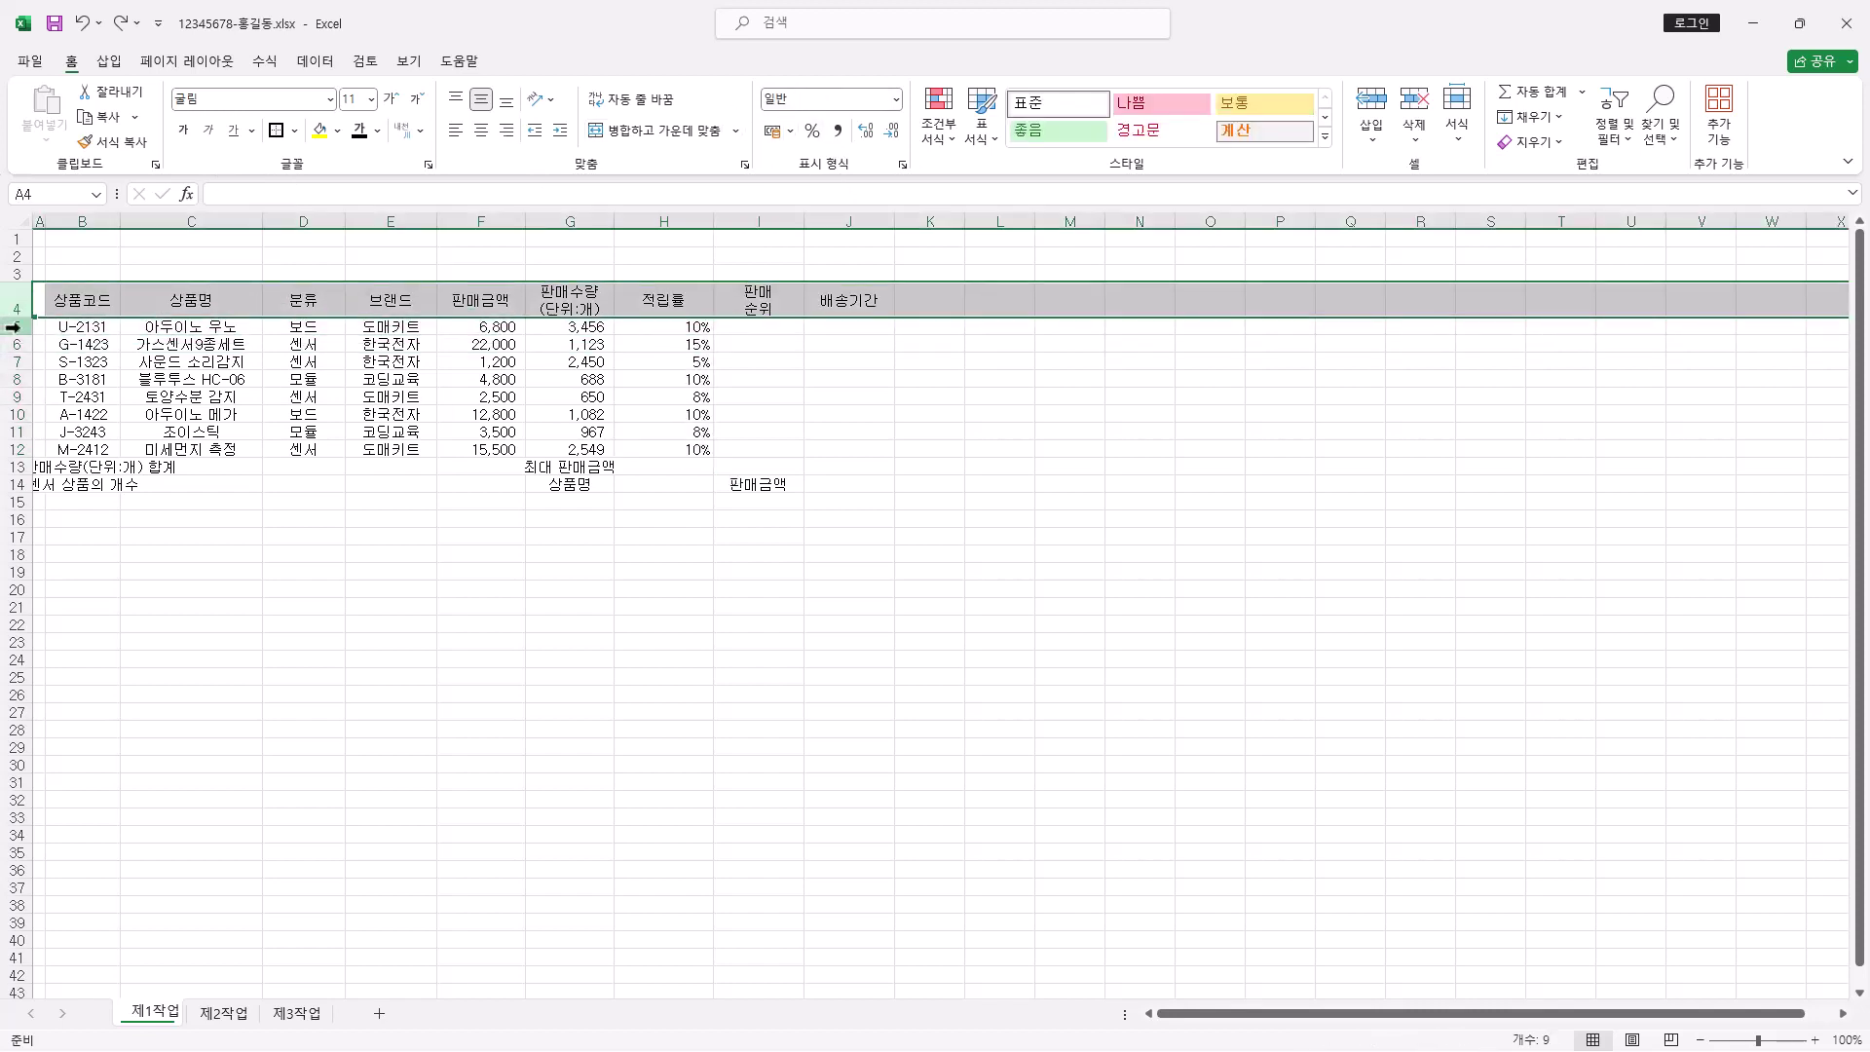
drag(14, 327, 21, 464)
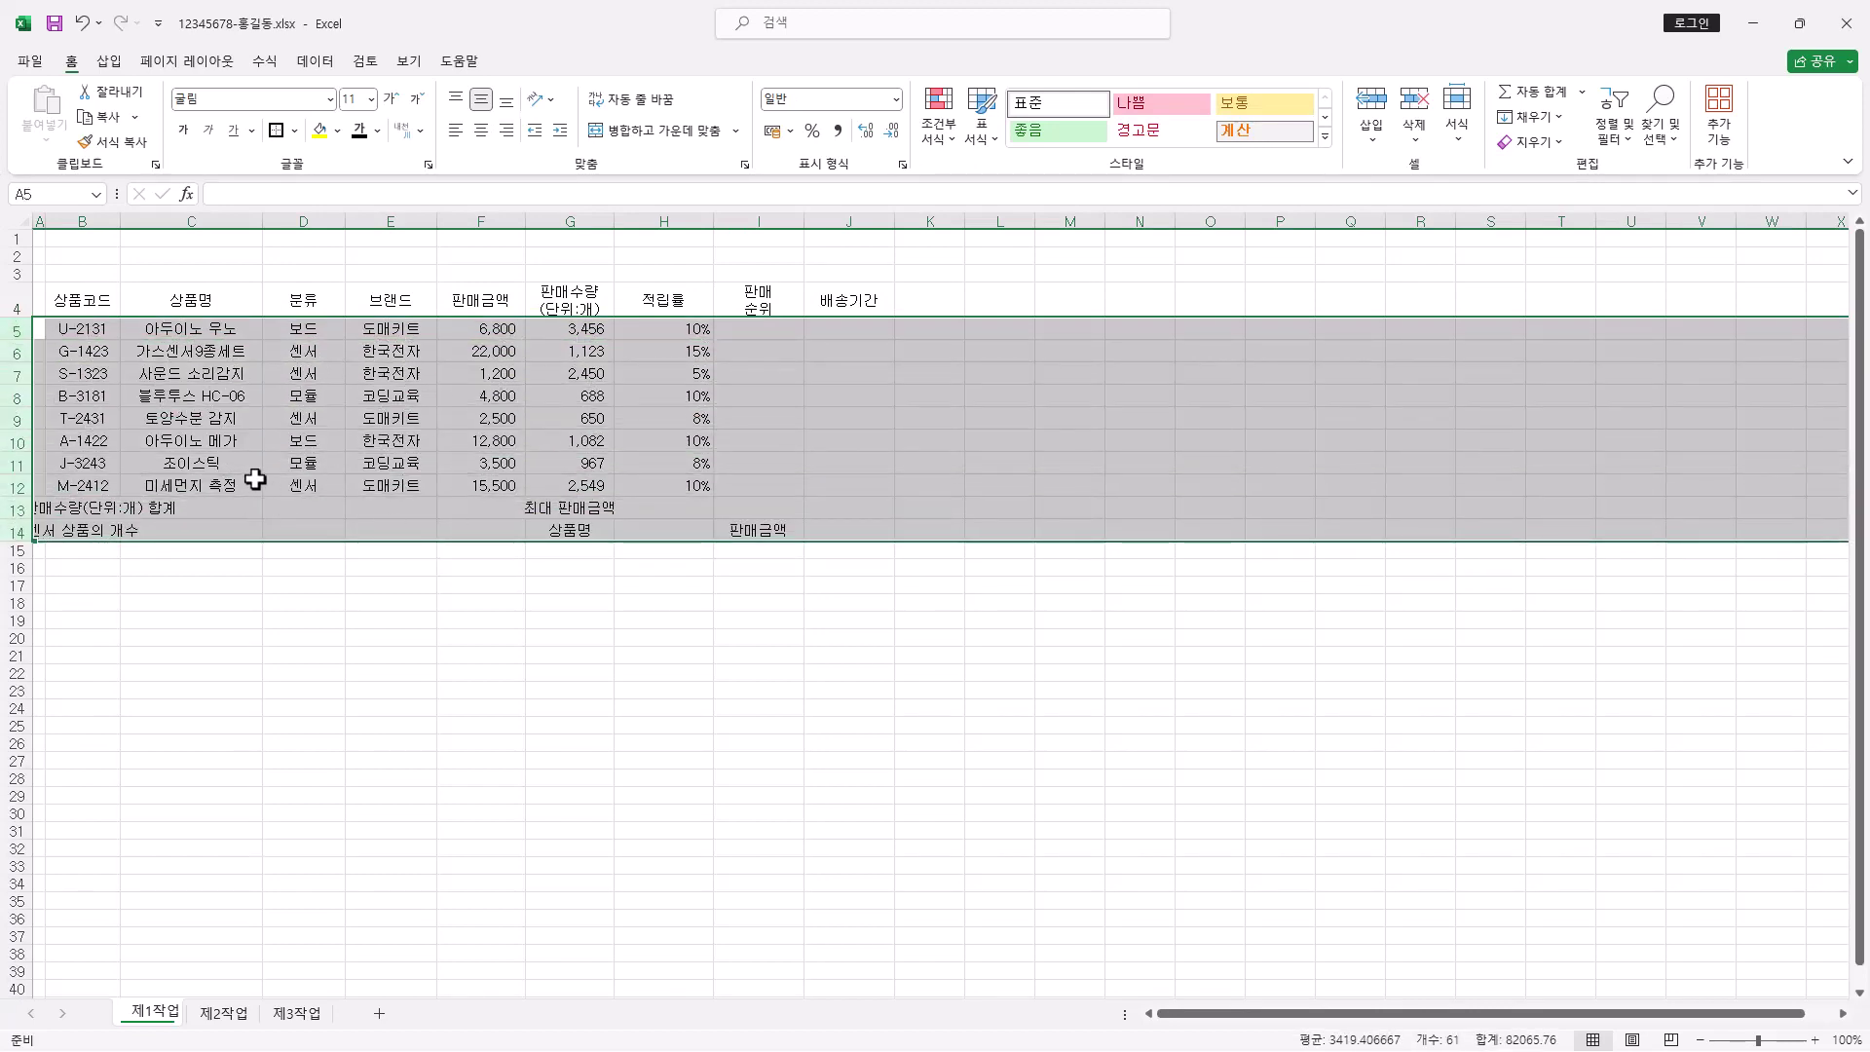
Merge and centre B13:D13, B14:D14, F13:F14 and G13:I13 as separate blocks
ctrl+scroll(80, 592, up, 3)
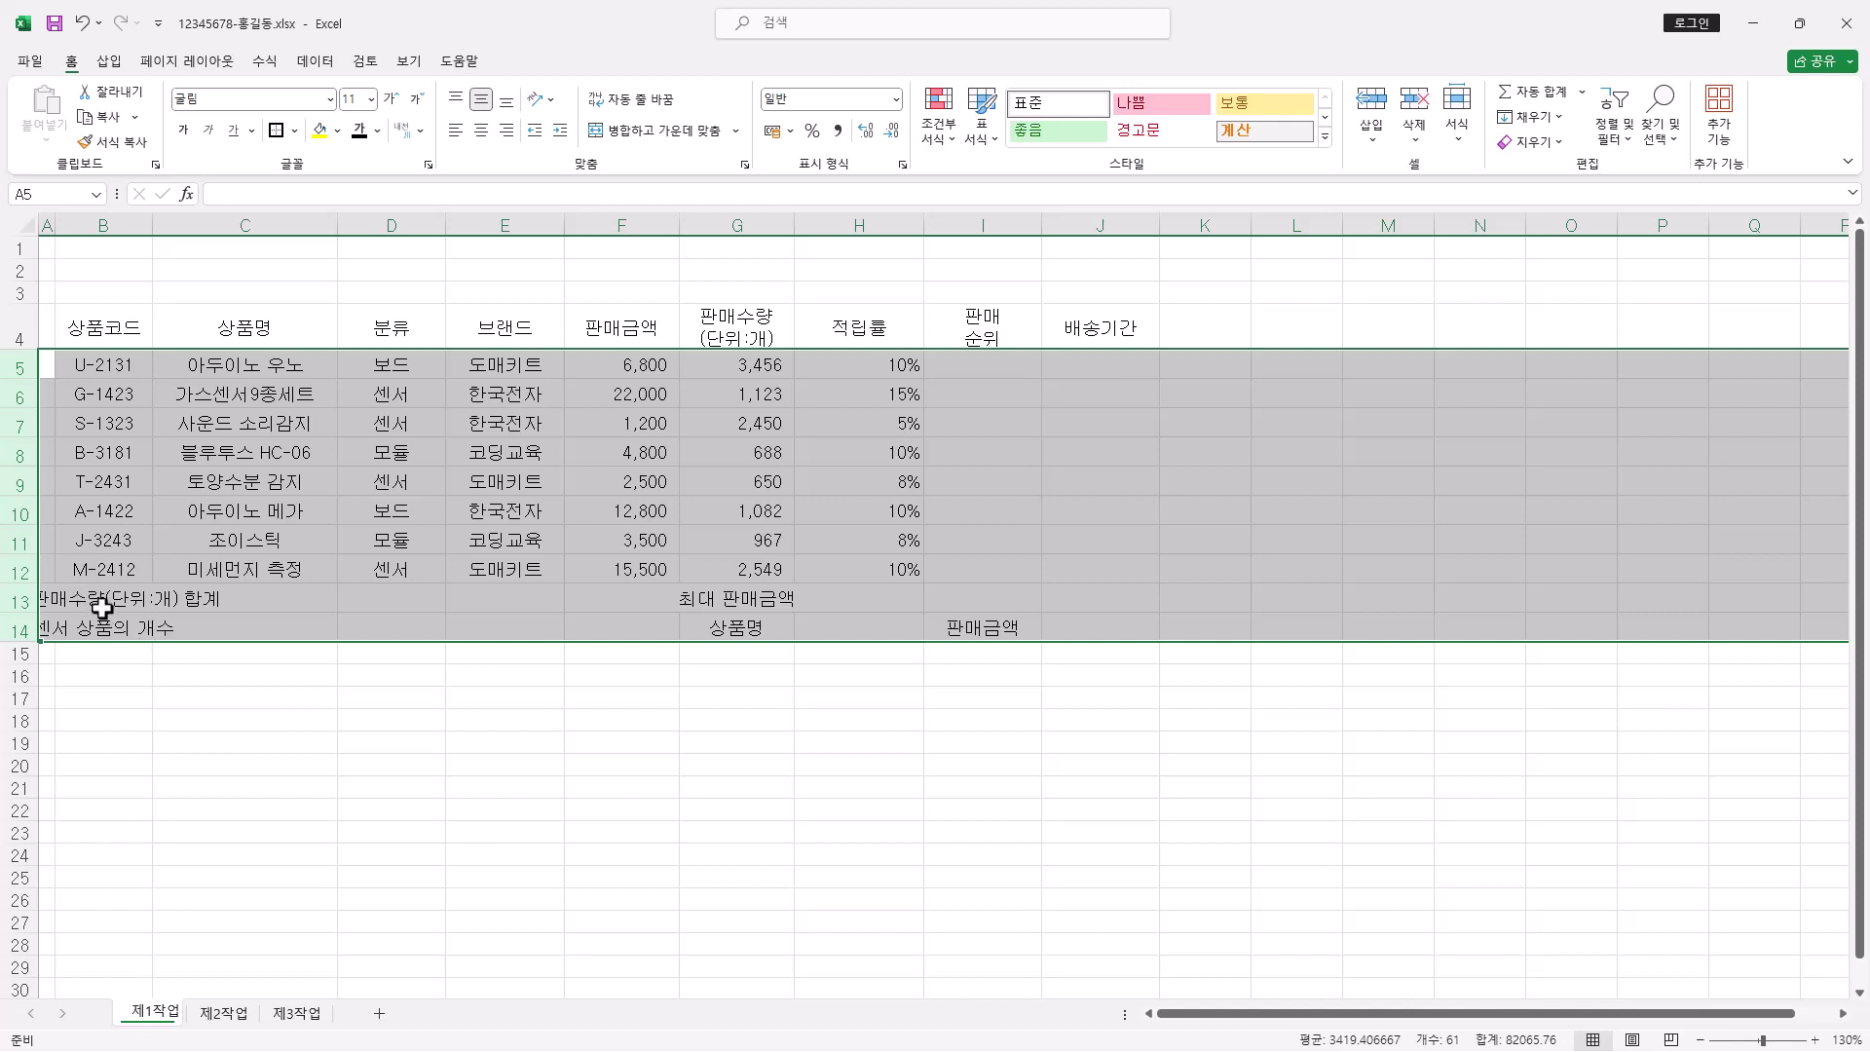
click(97, 598)
drag(146, 598, 354, 596)
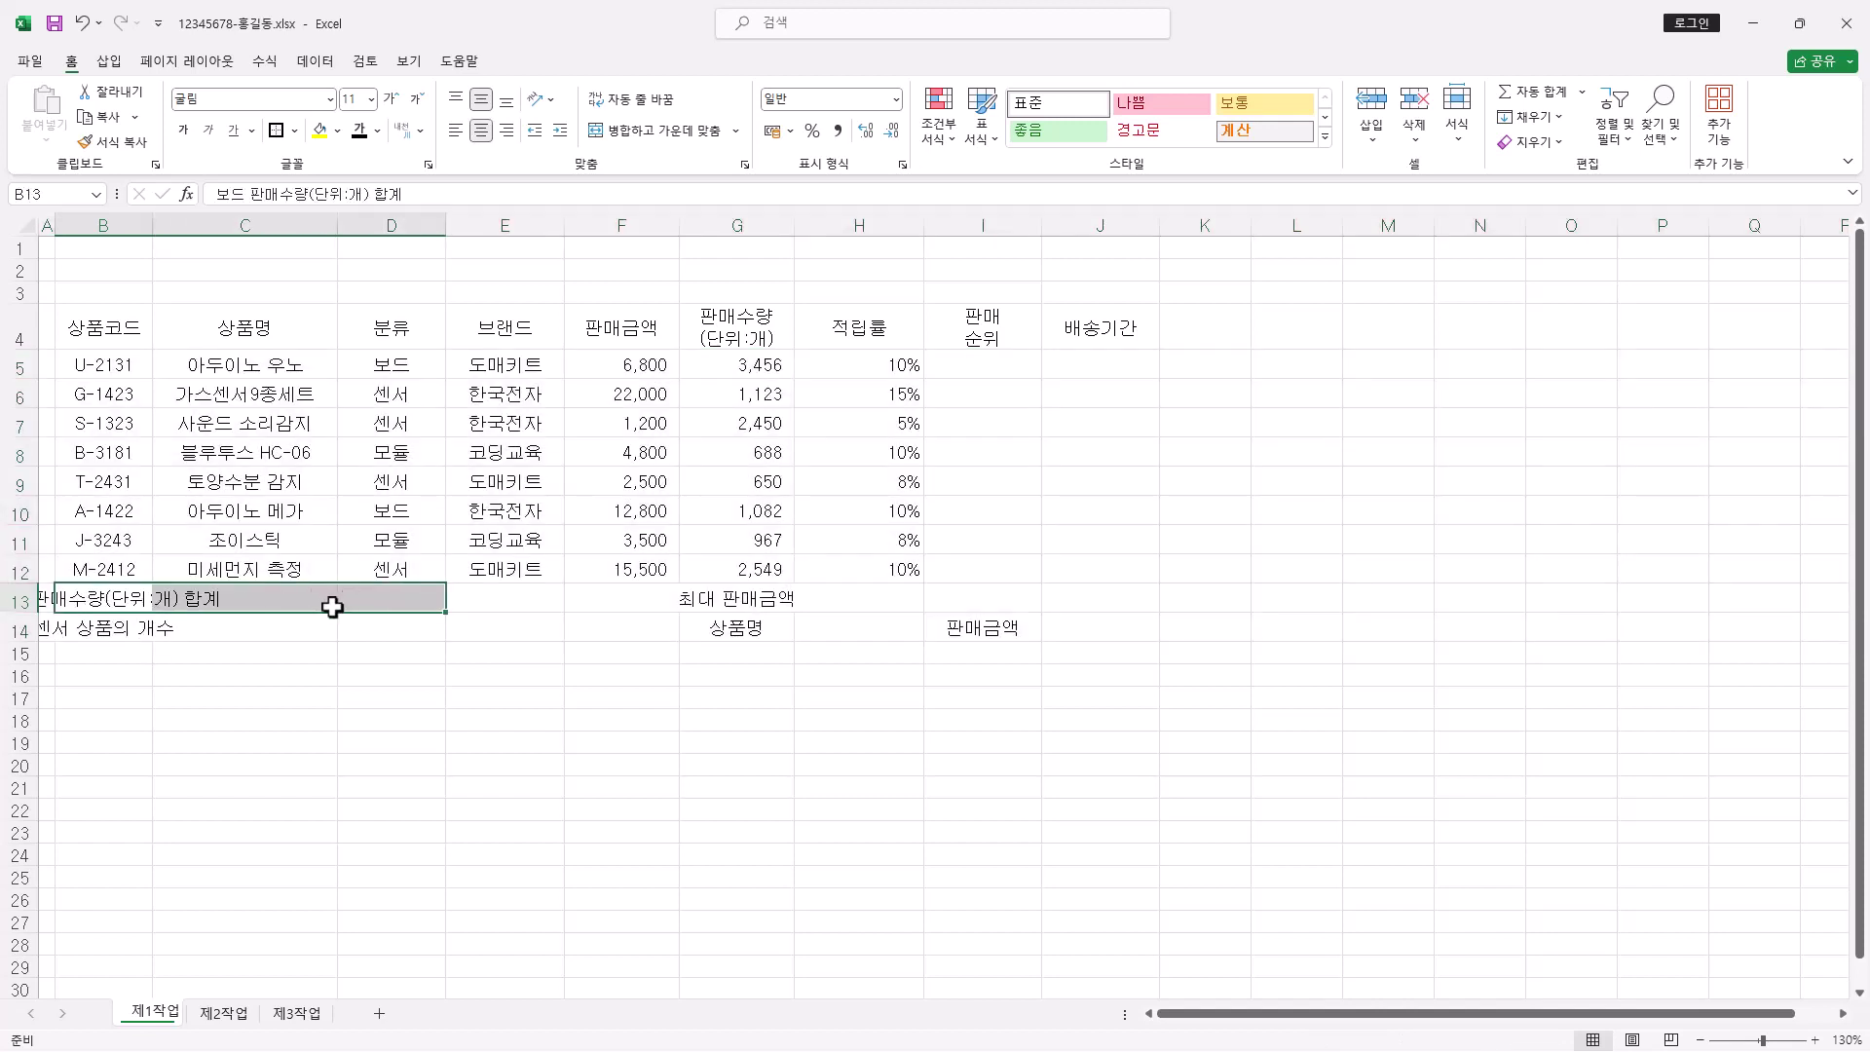
drag(117, 633, 382, 635)
drag(647, 602, 954, 602)
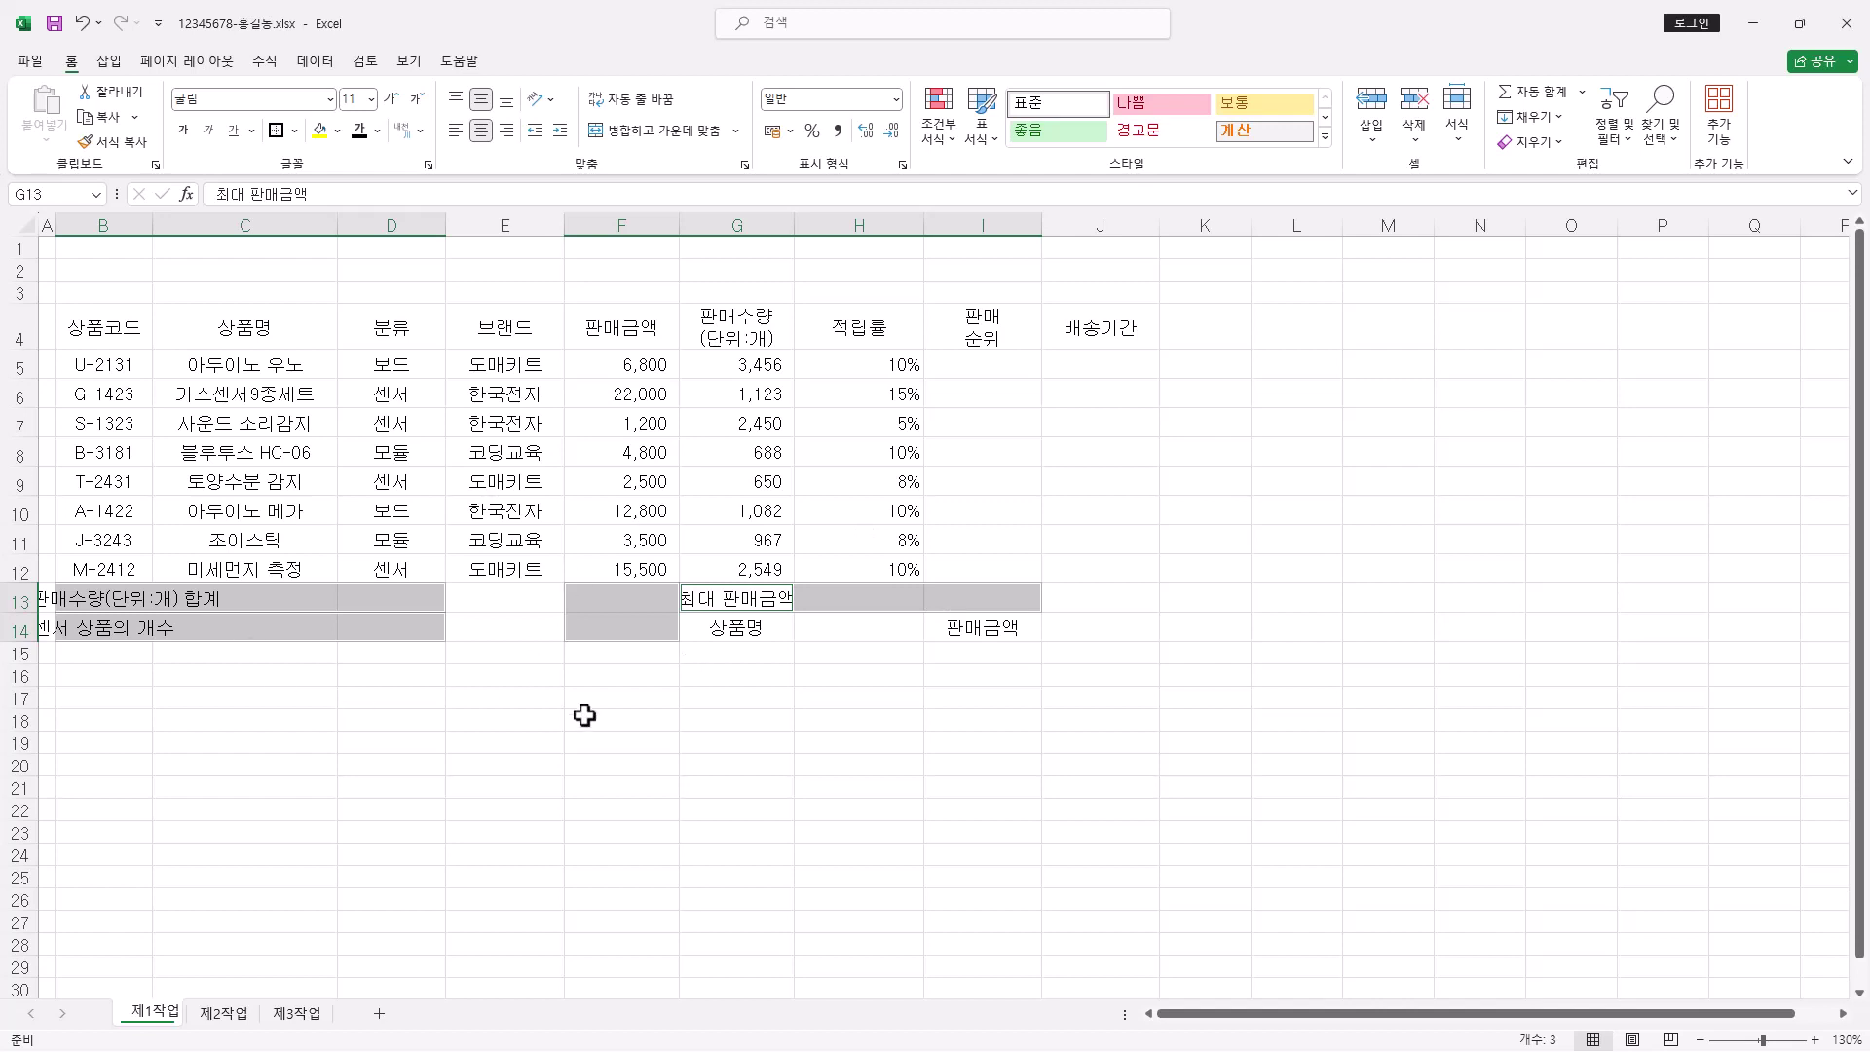
click(680, 138)
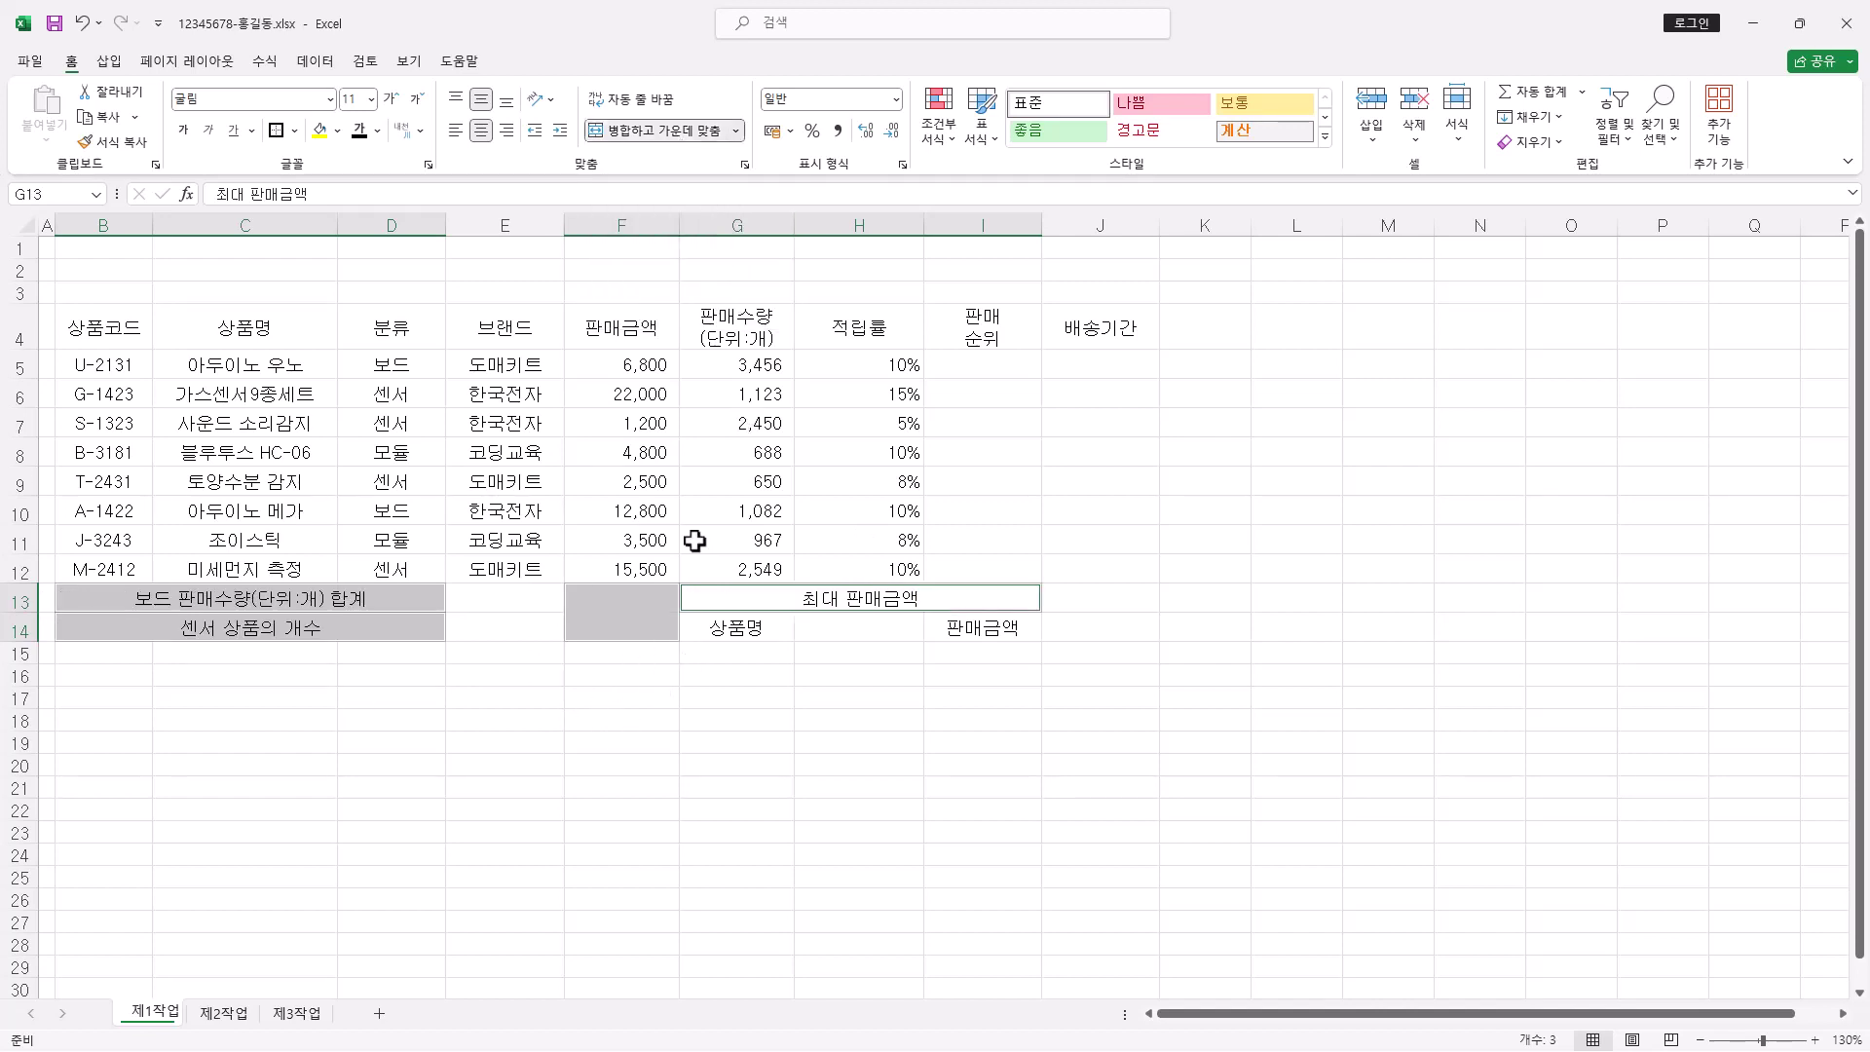
click(324, 603)
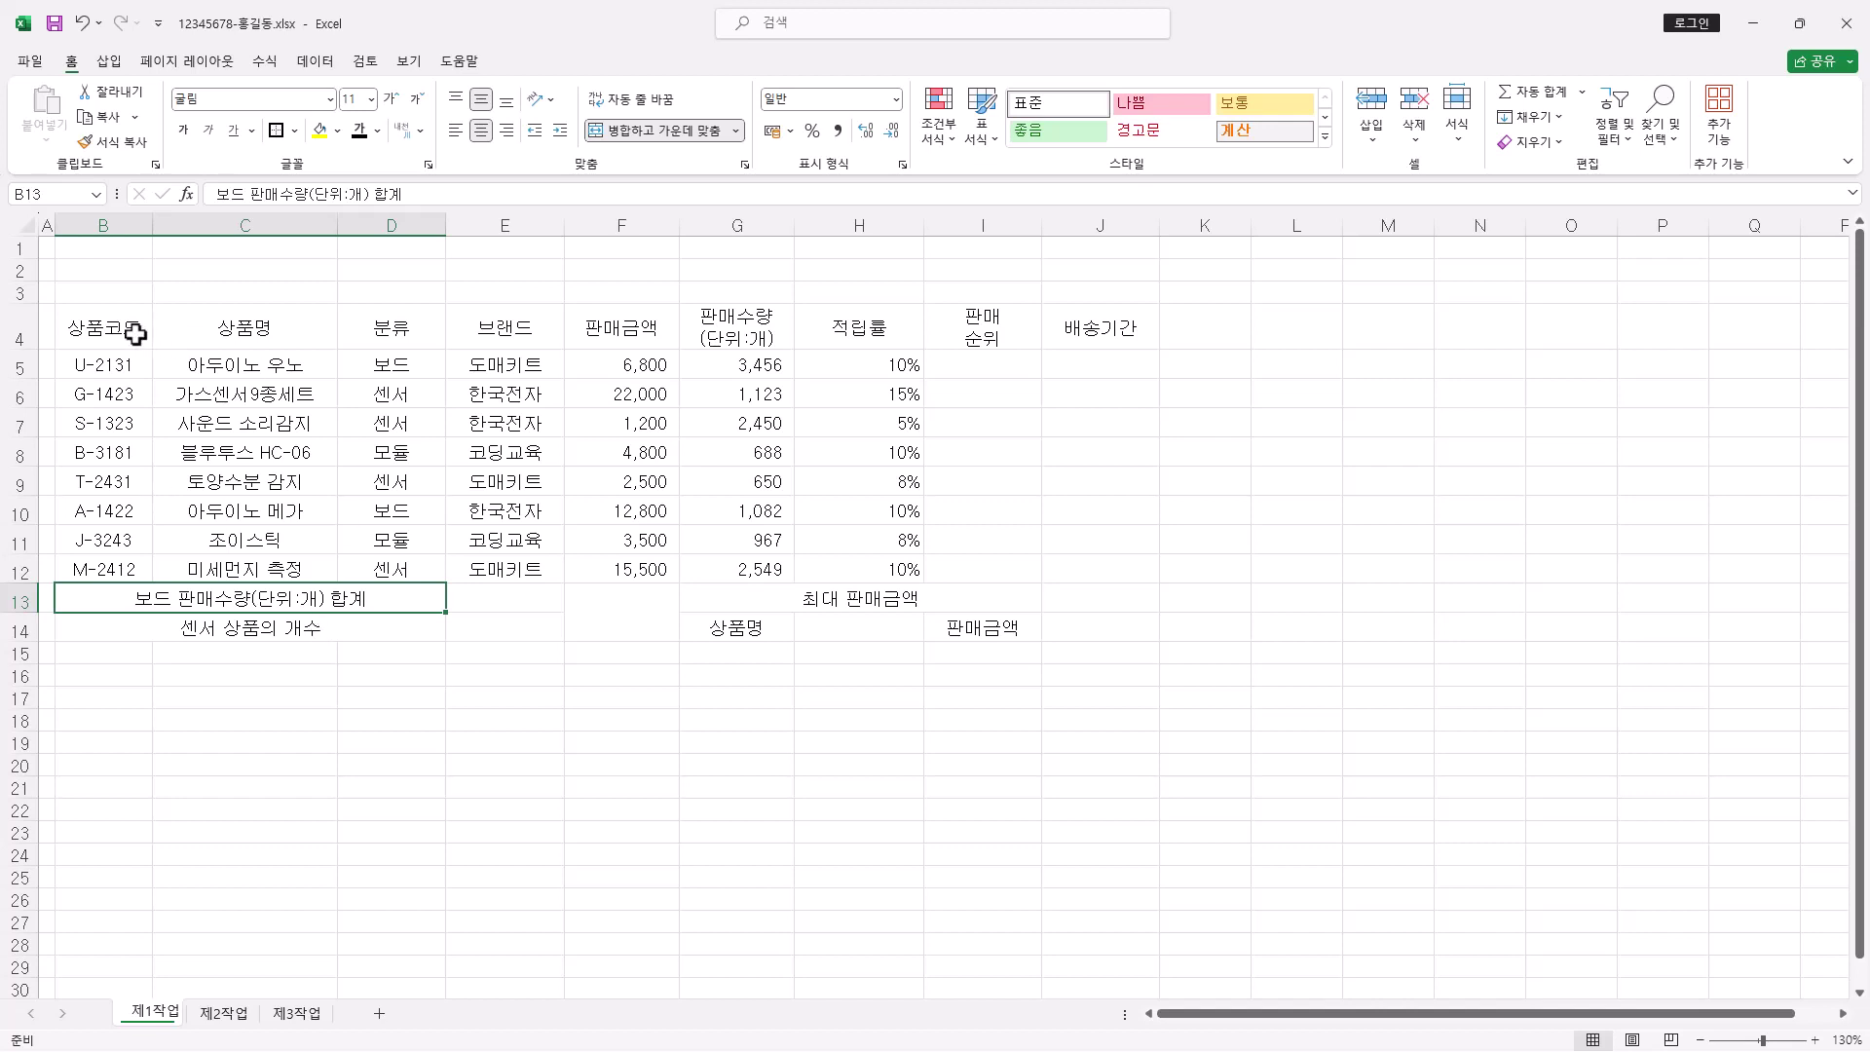
Apply all borders plus a thick outside border to each of the blocks B4:J4, B5:J12 and B13:J14
drag(112, 334, 1077, 334)
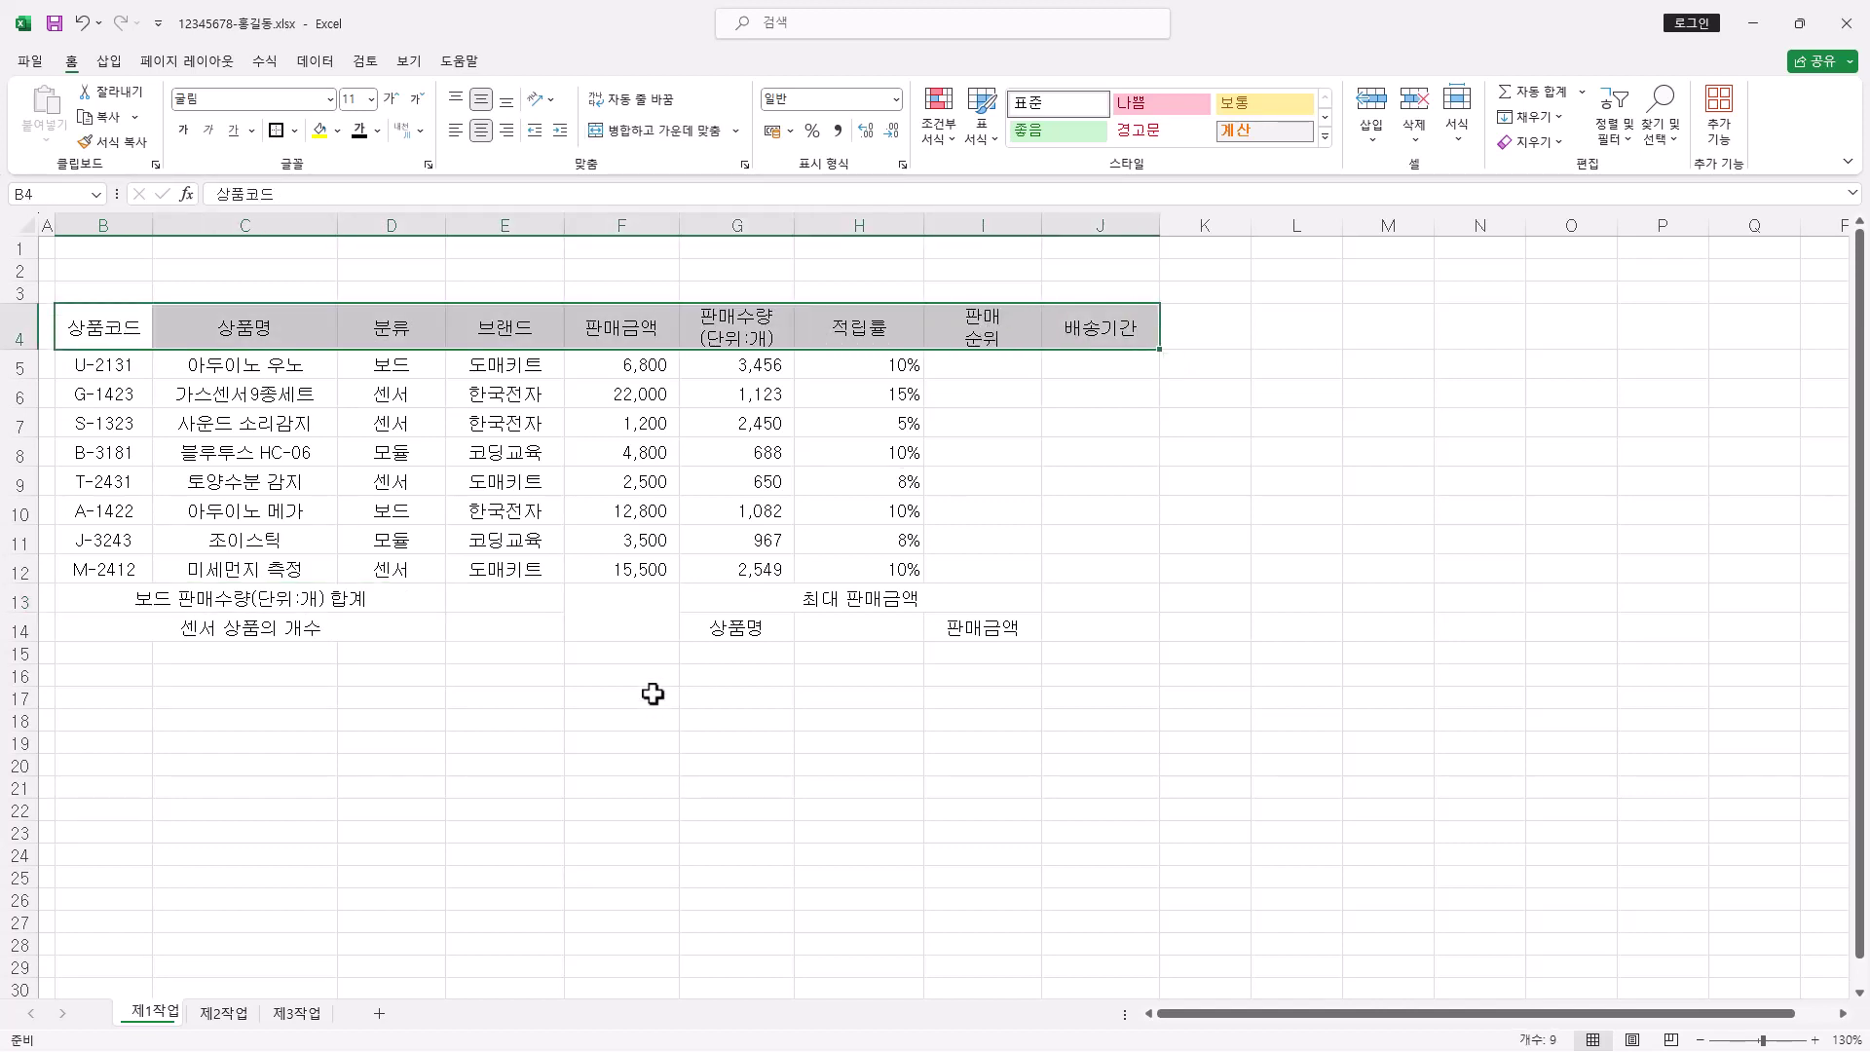
drag(113, 367, 1077, 558)
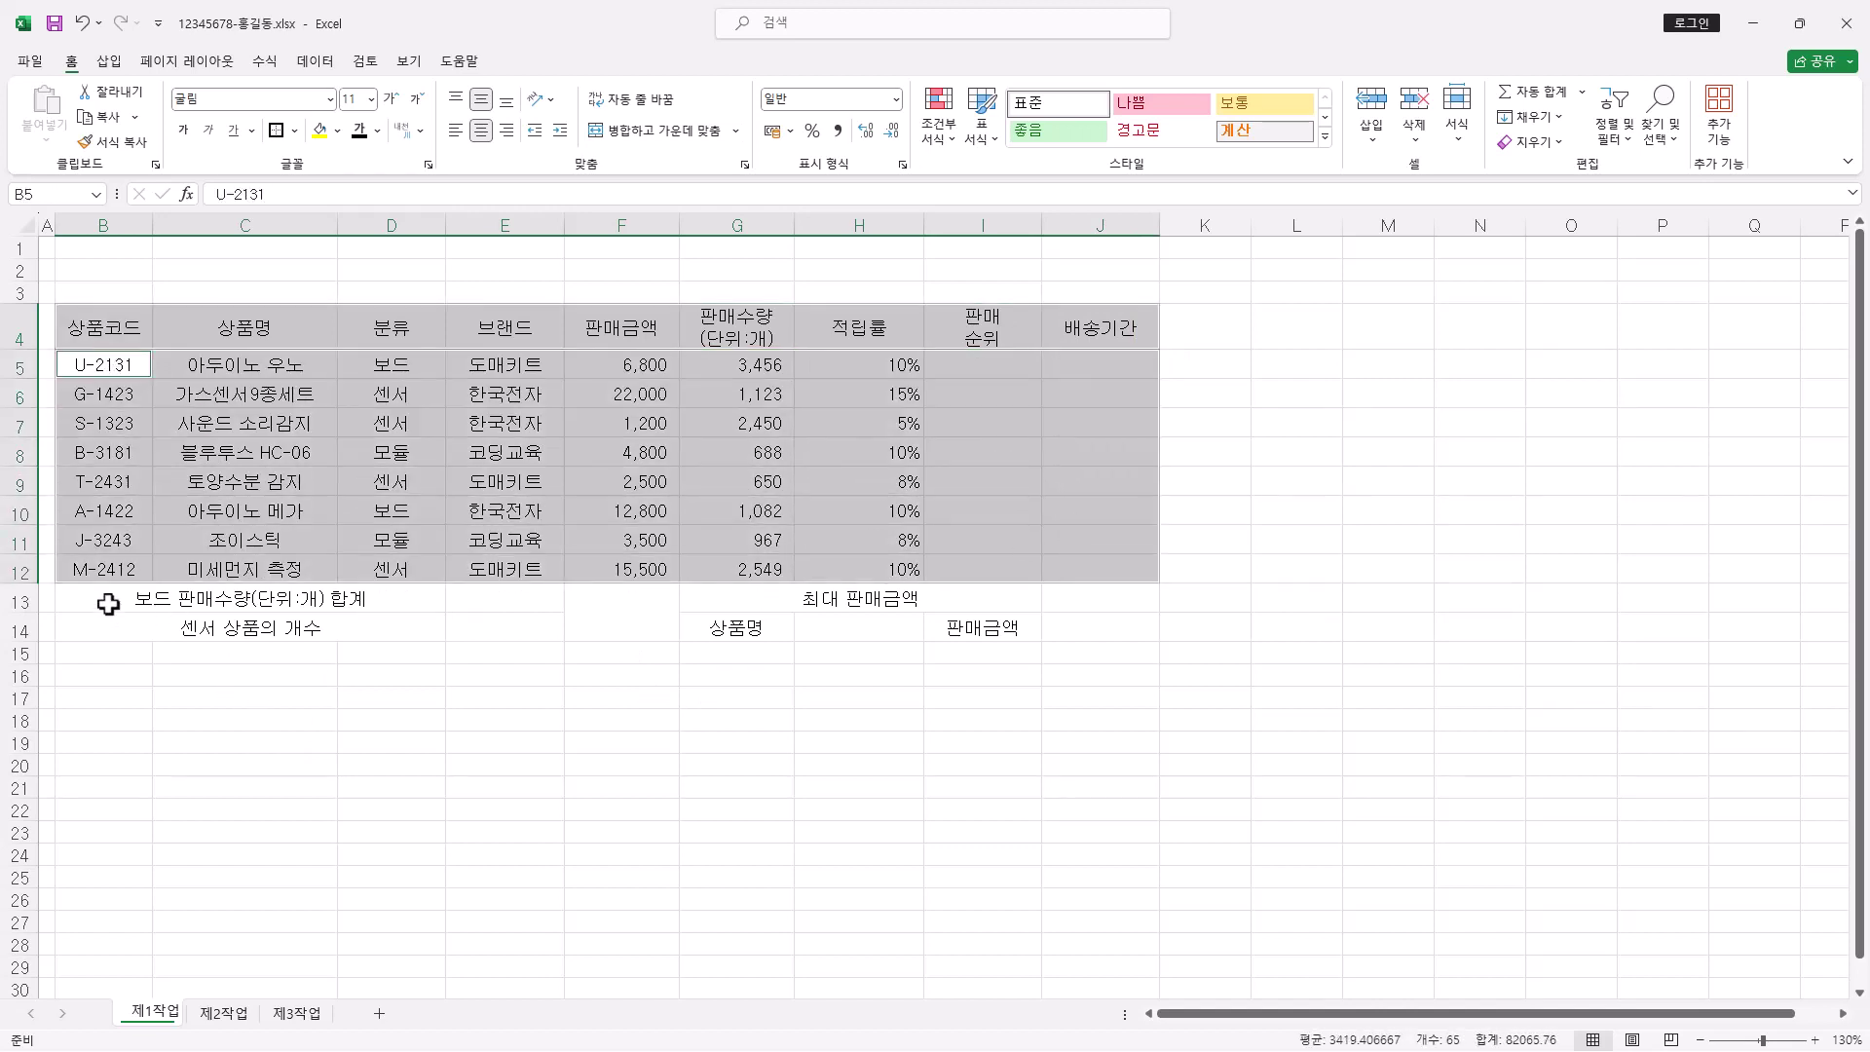
drag(109, 609, 1077, 602)
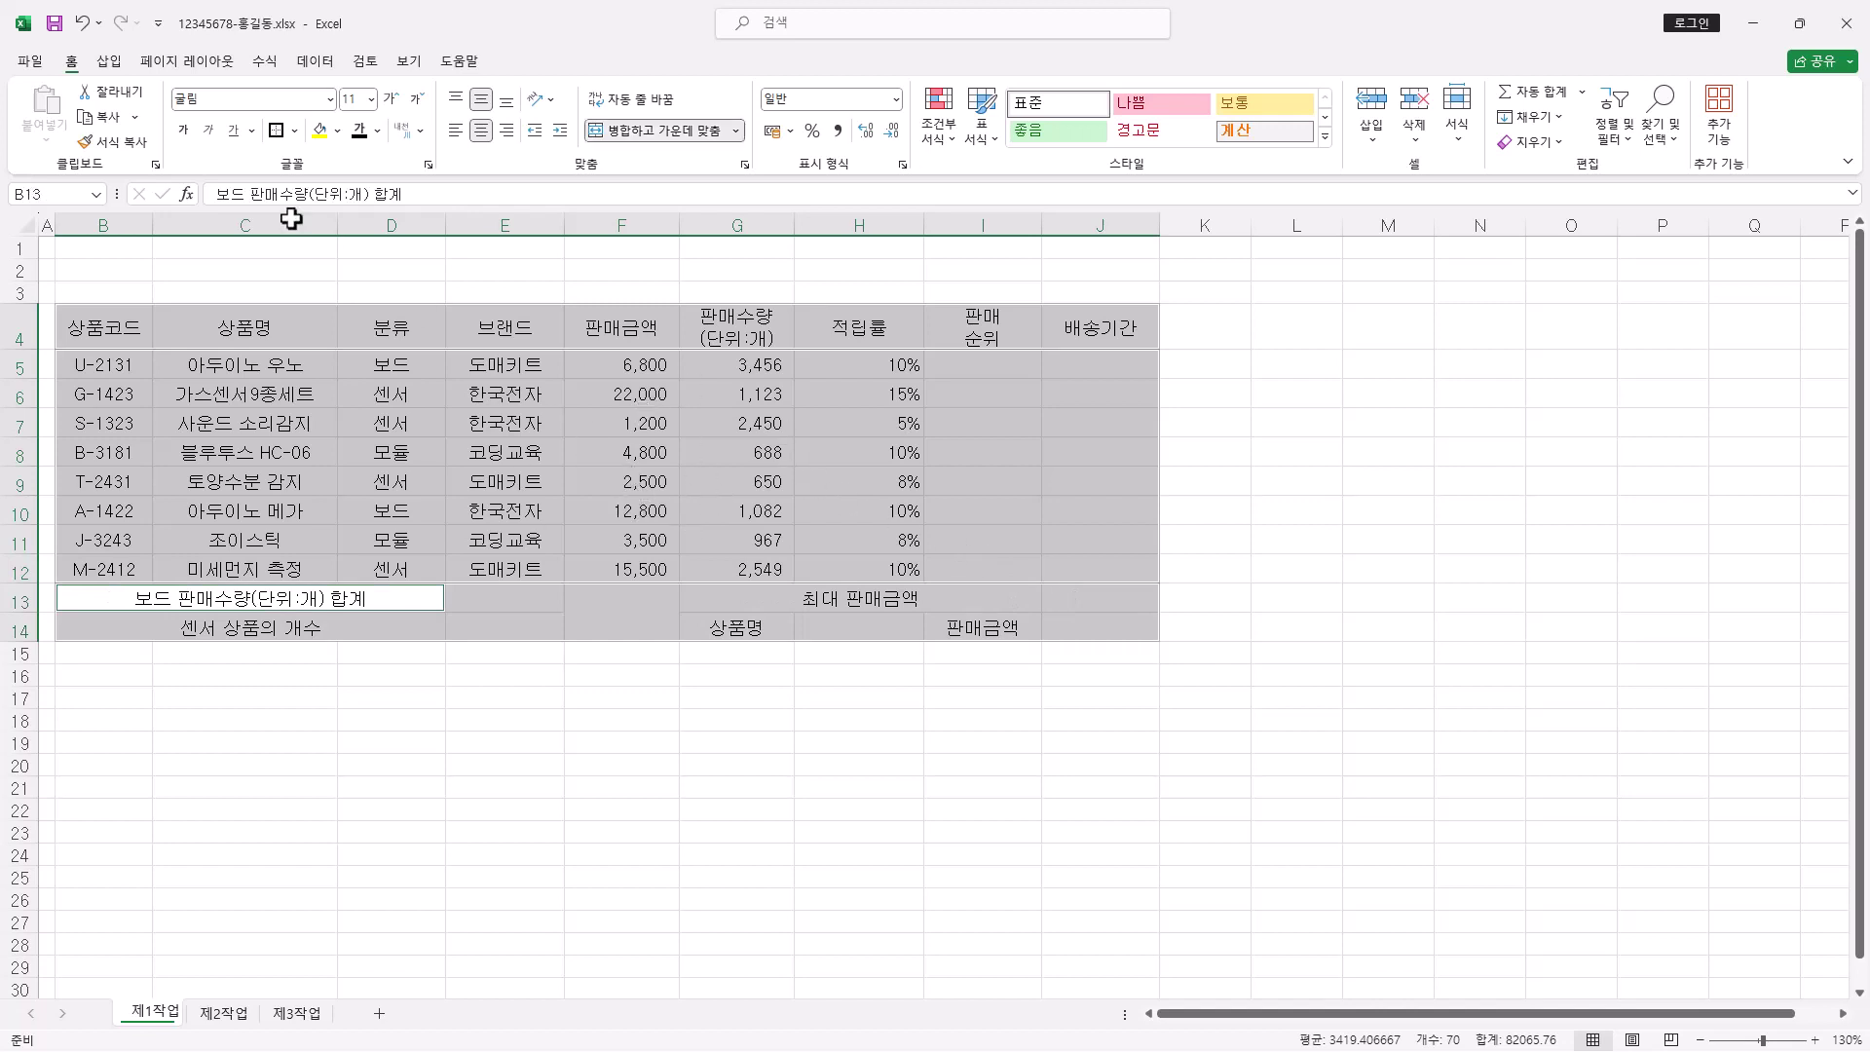
click(296, 130)
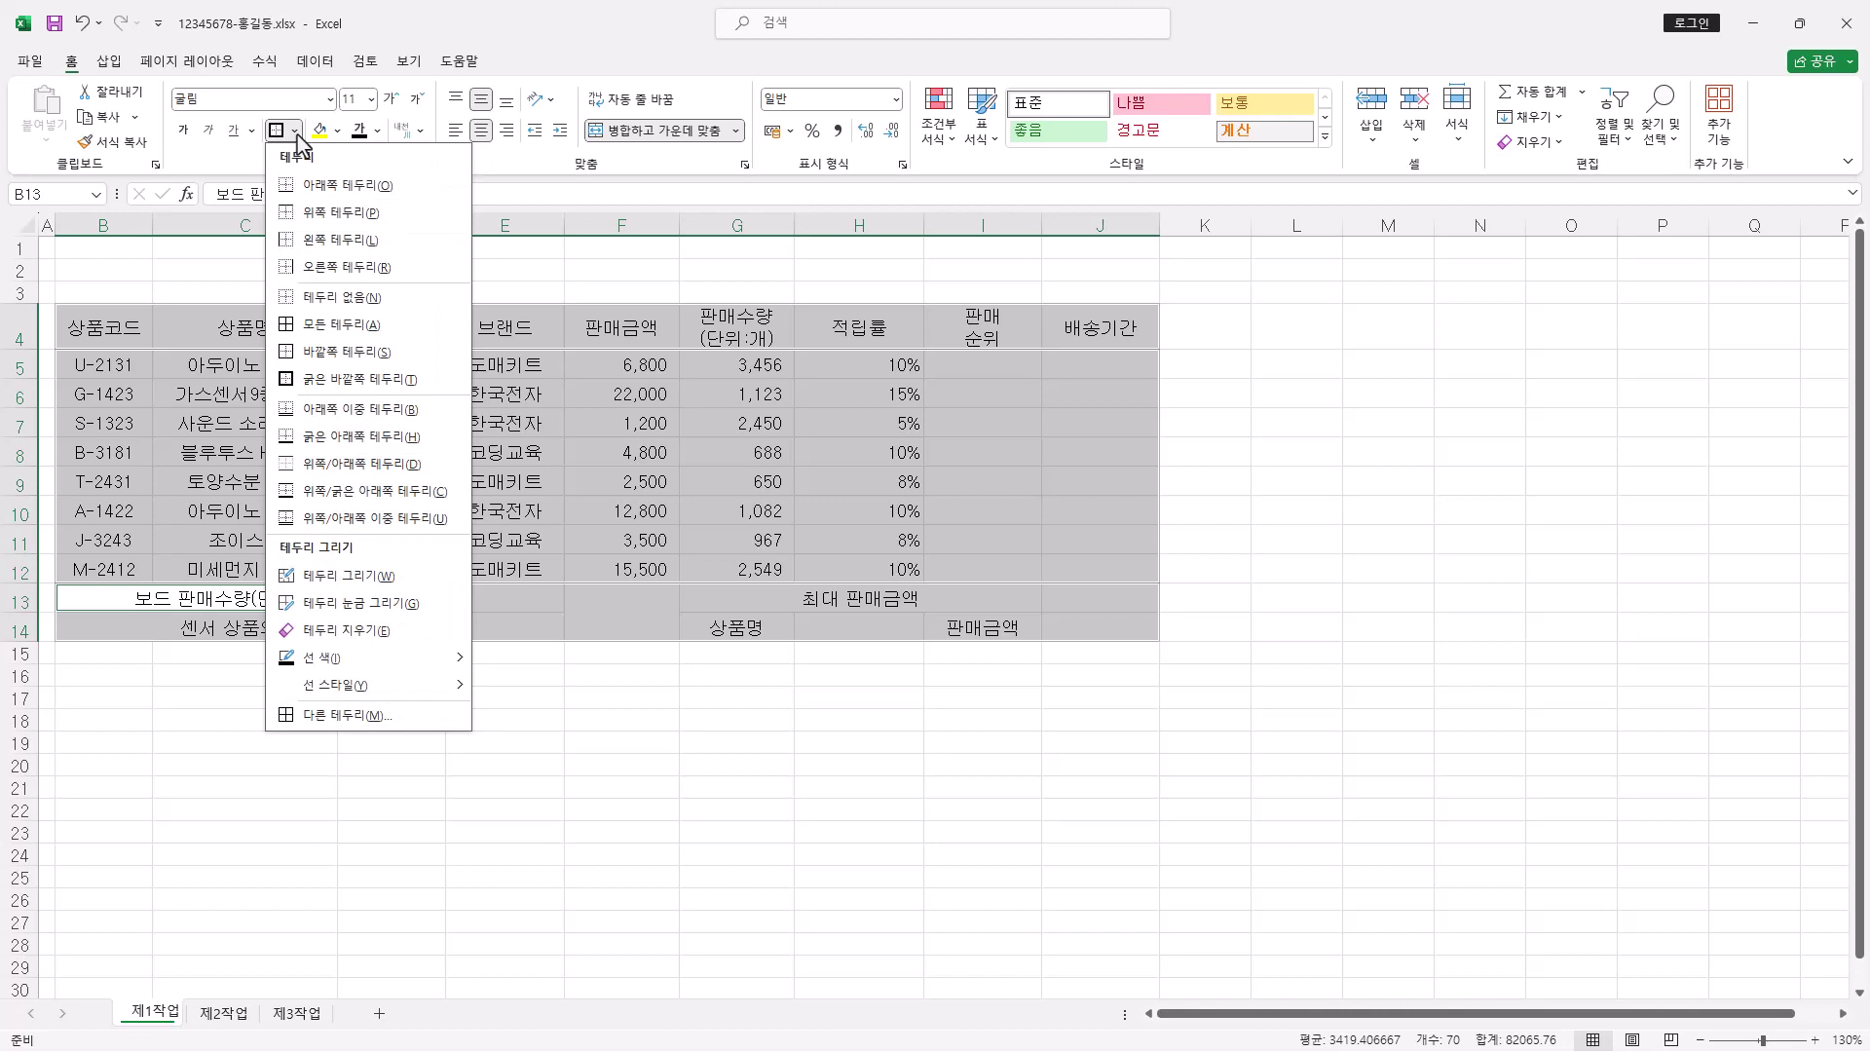
click(341, 324)
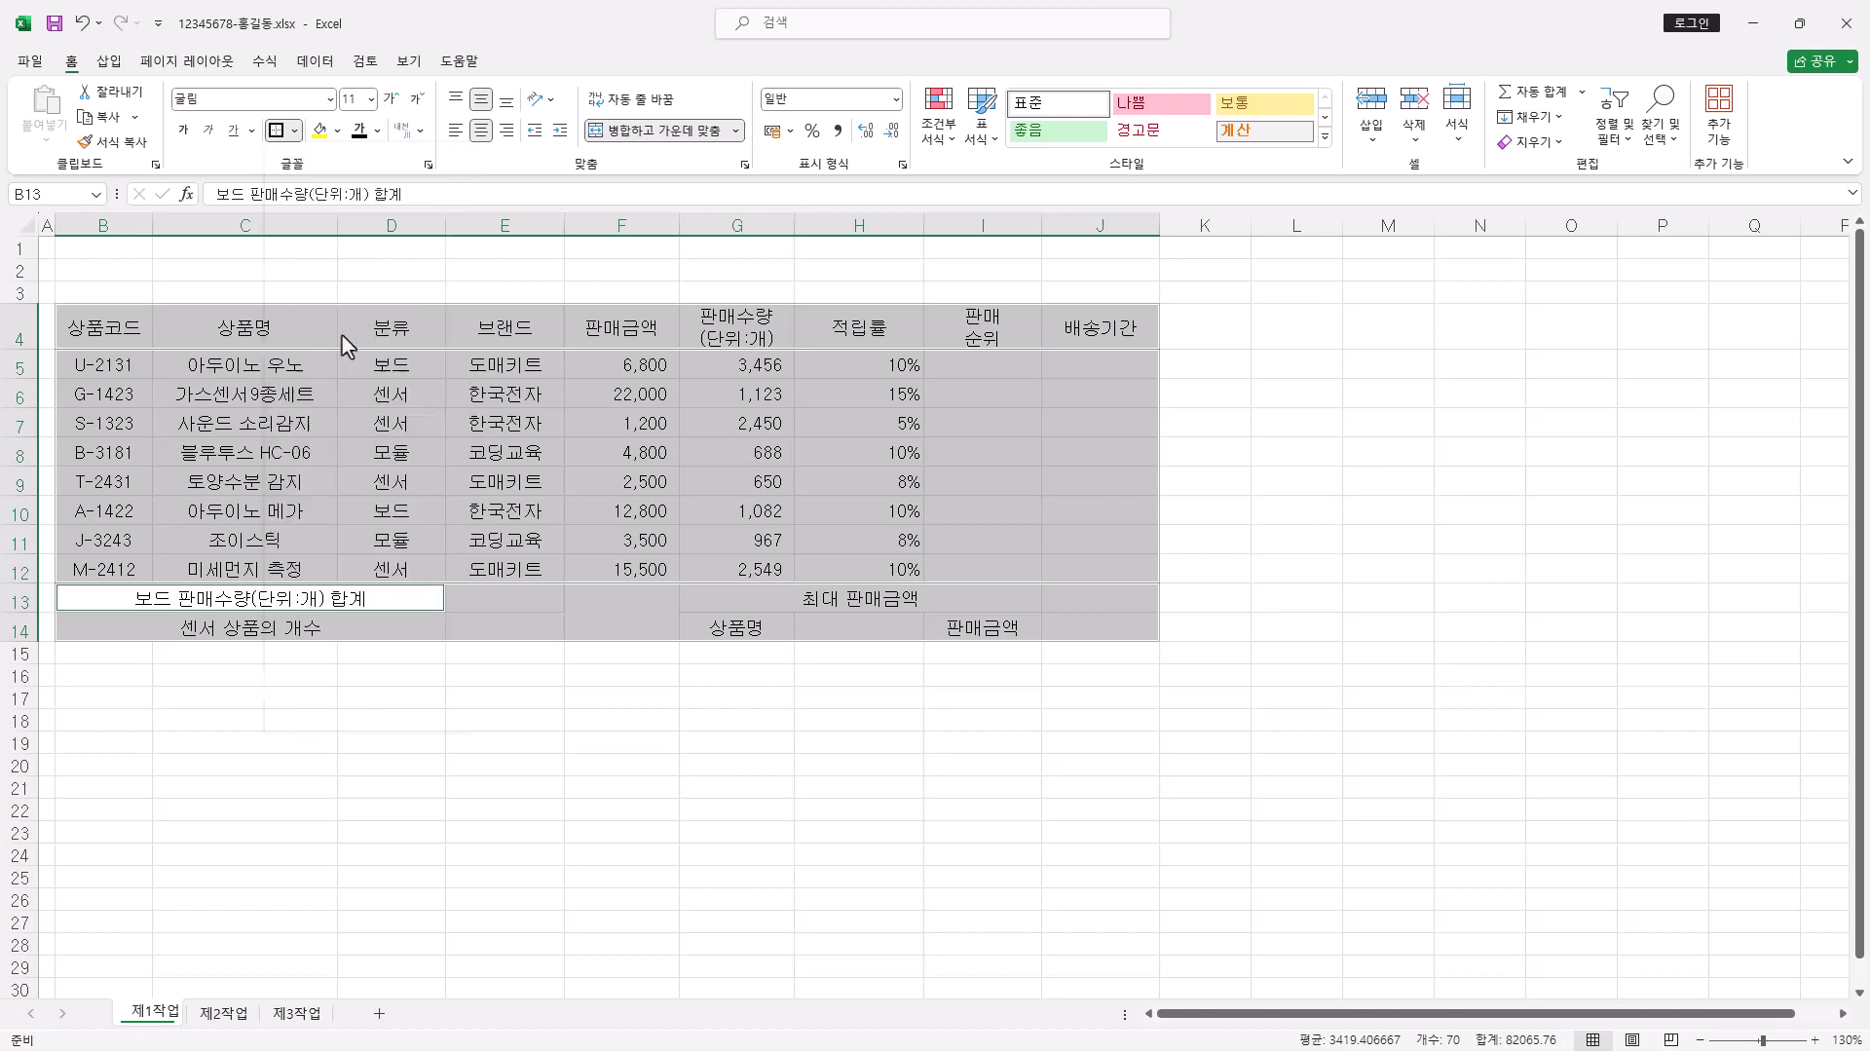
click(295, 130)
click(375, 382)
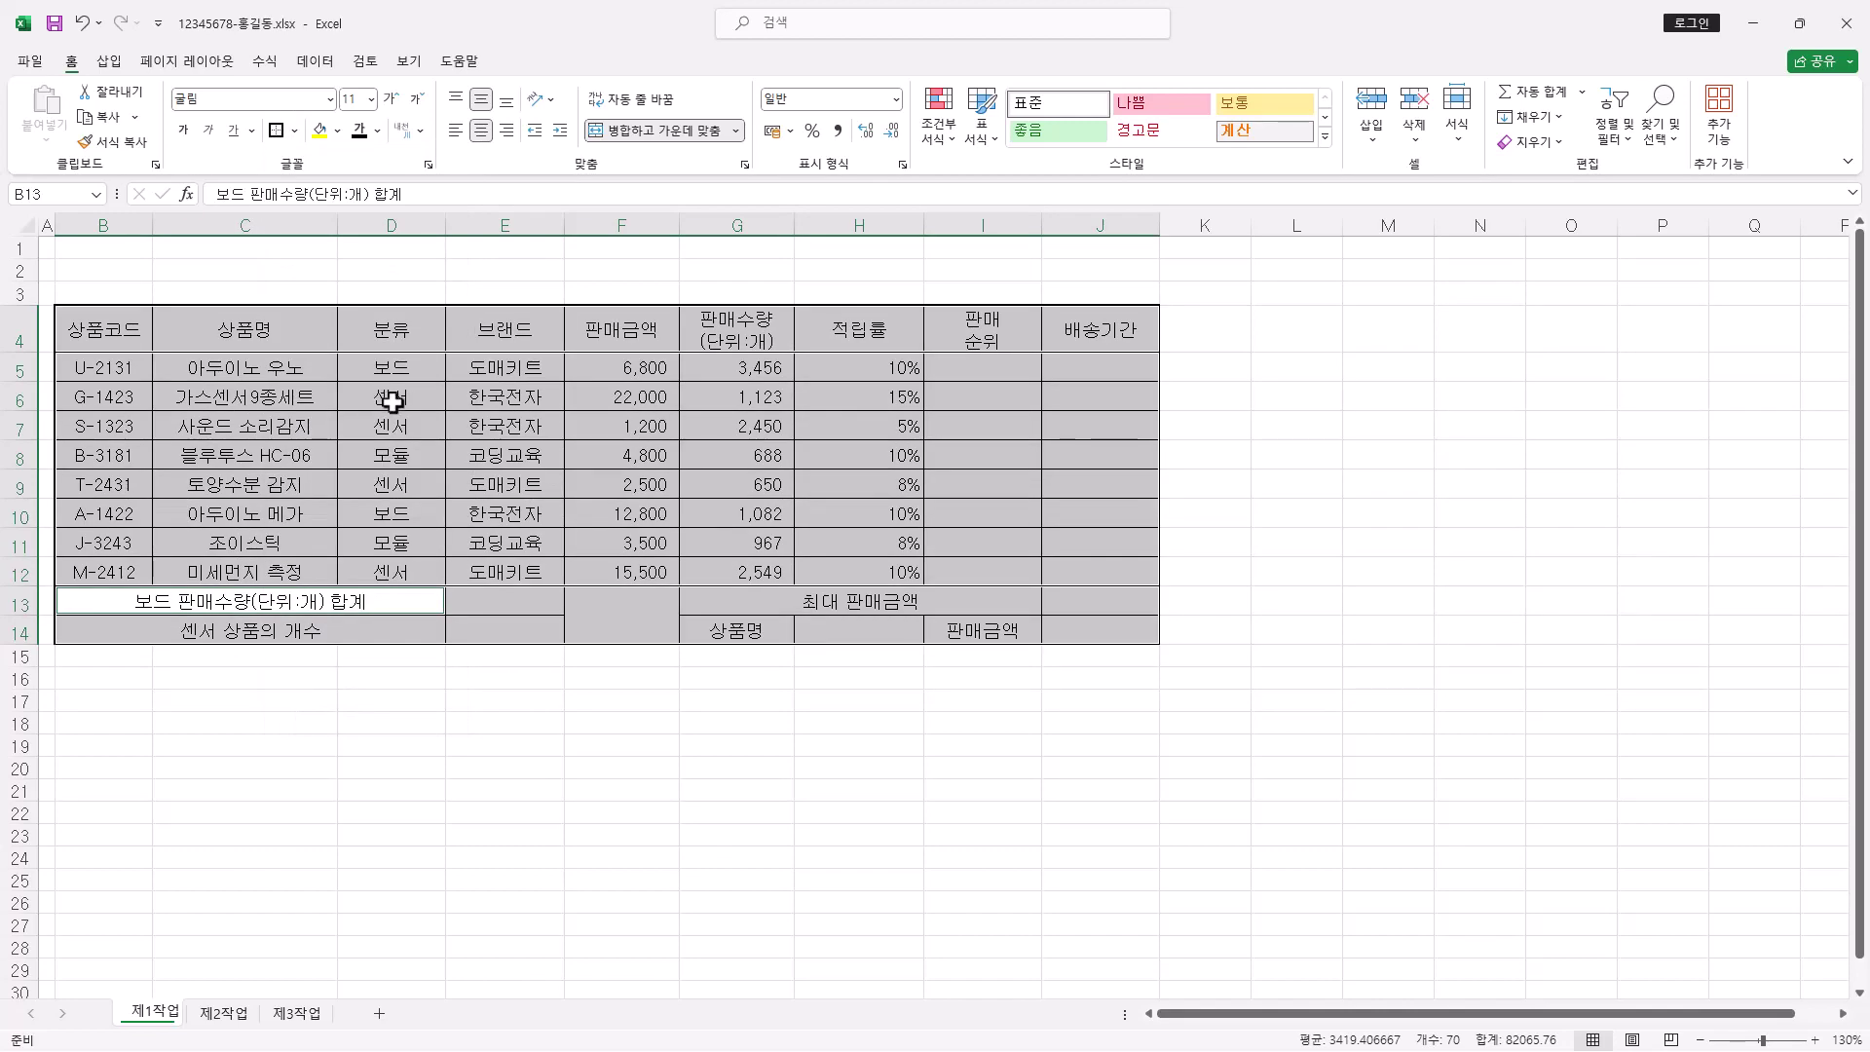
click(627, 703)
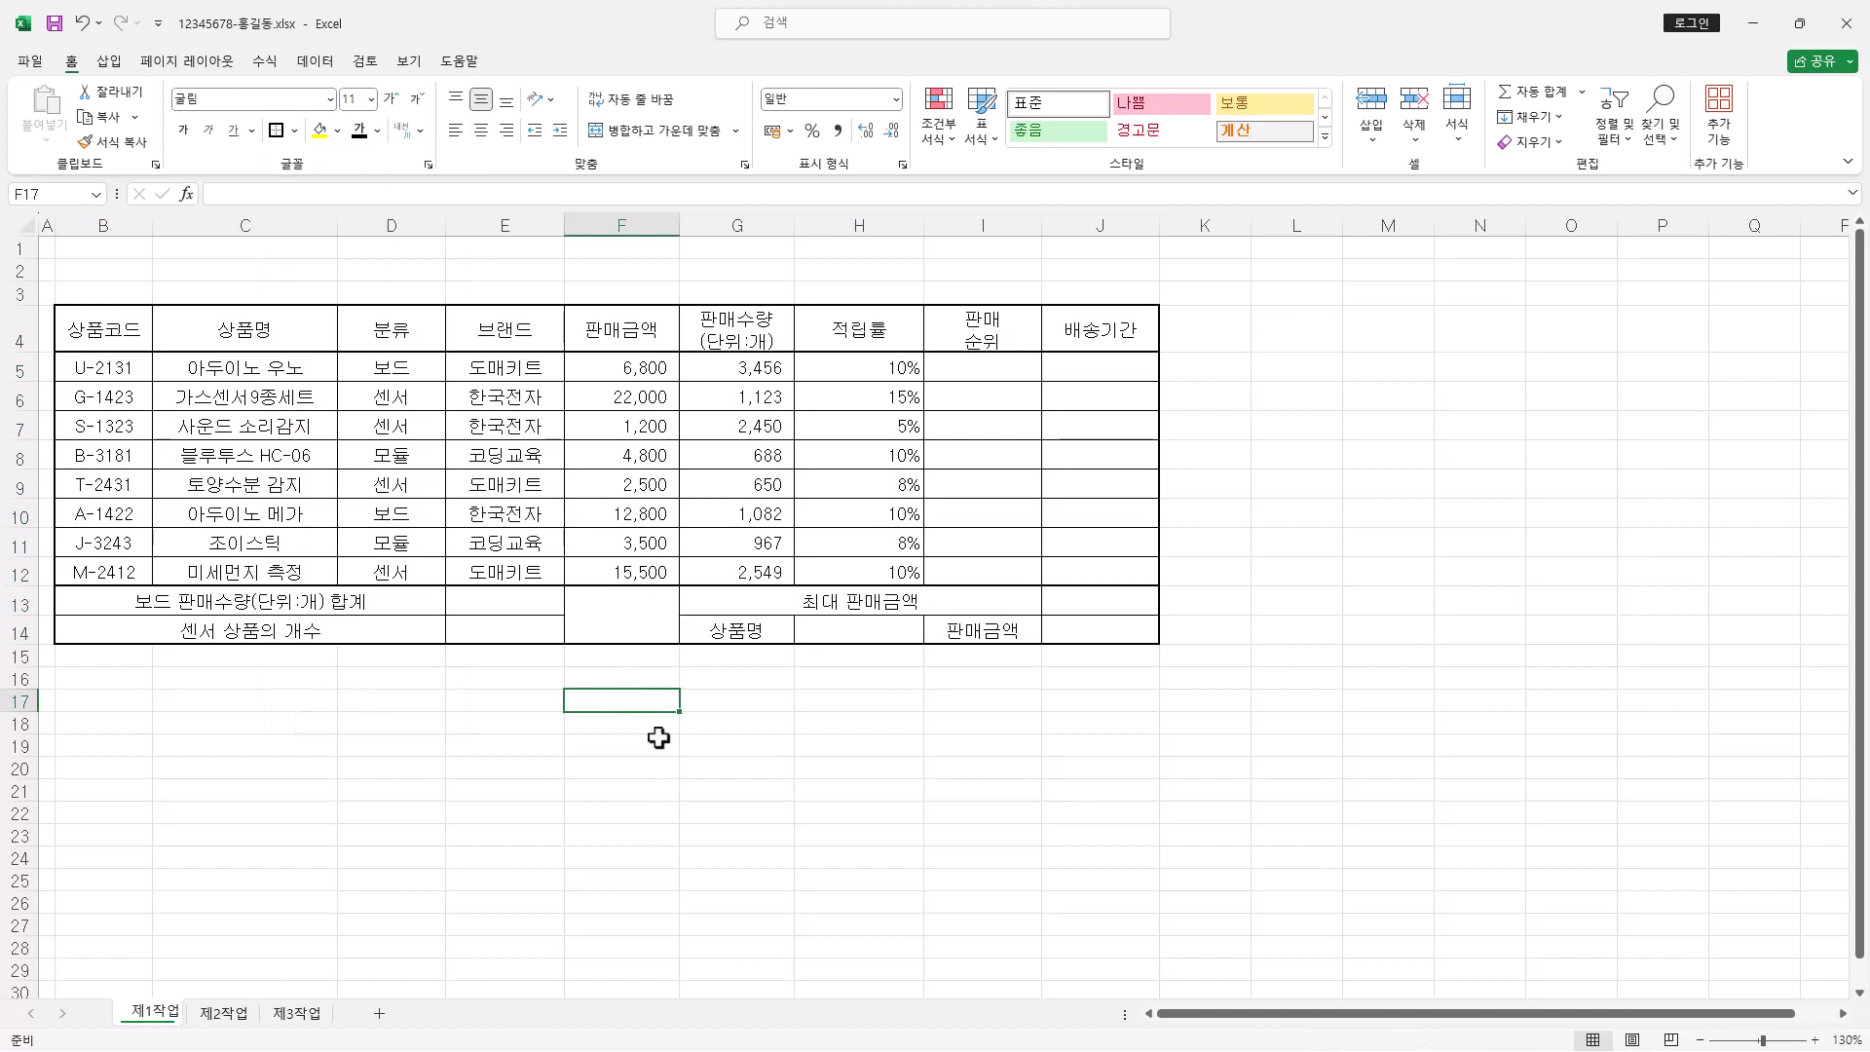
Add both diagonal borders to the merged cell F13:F14 so they form an X
click(632, 619)
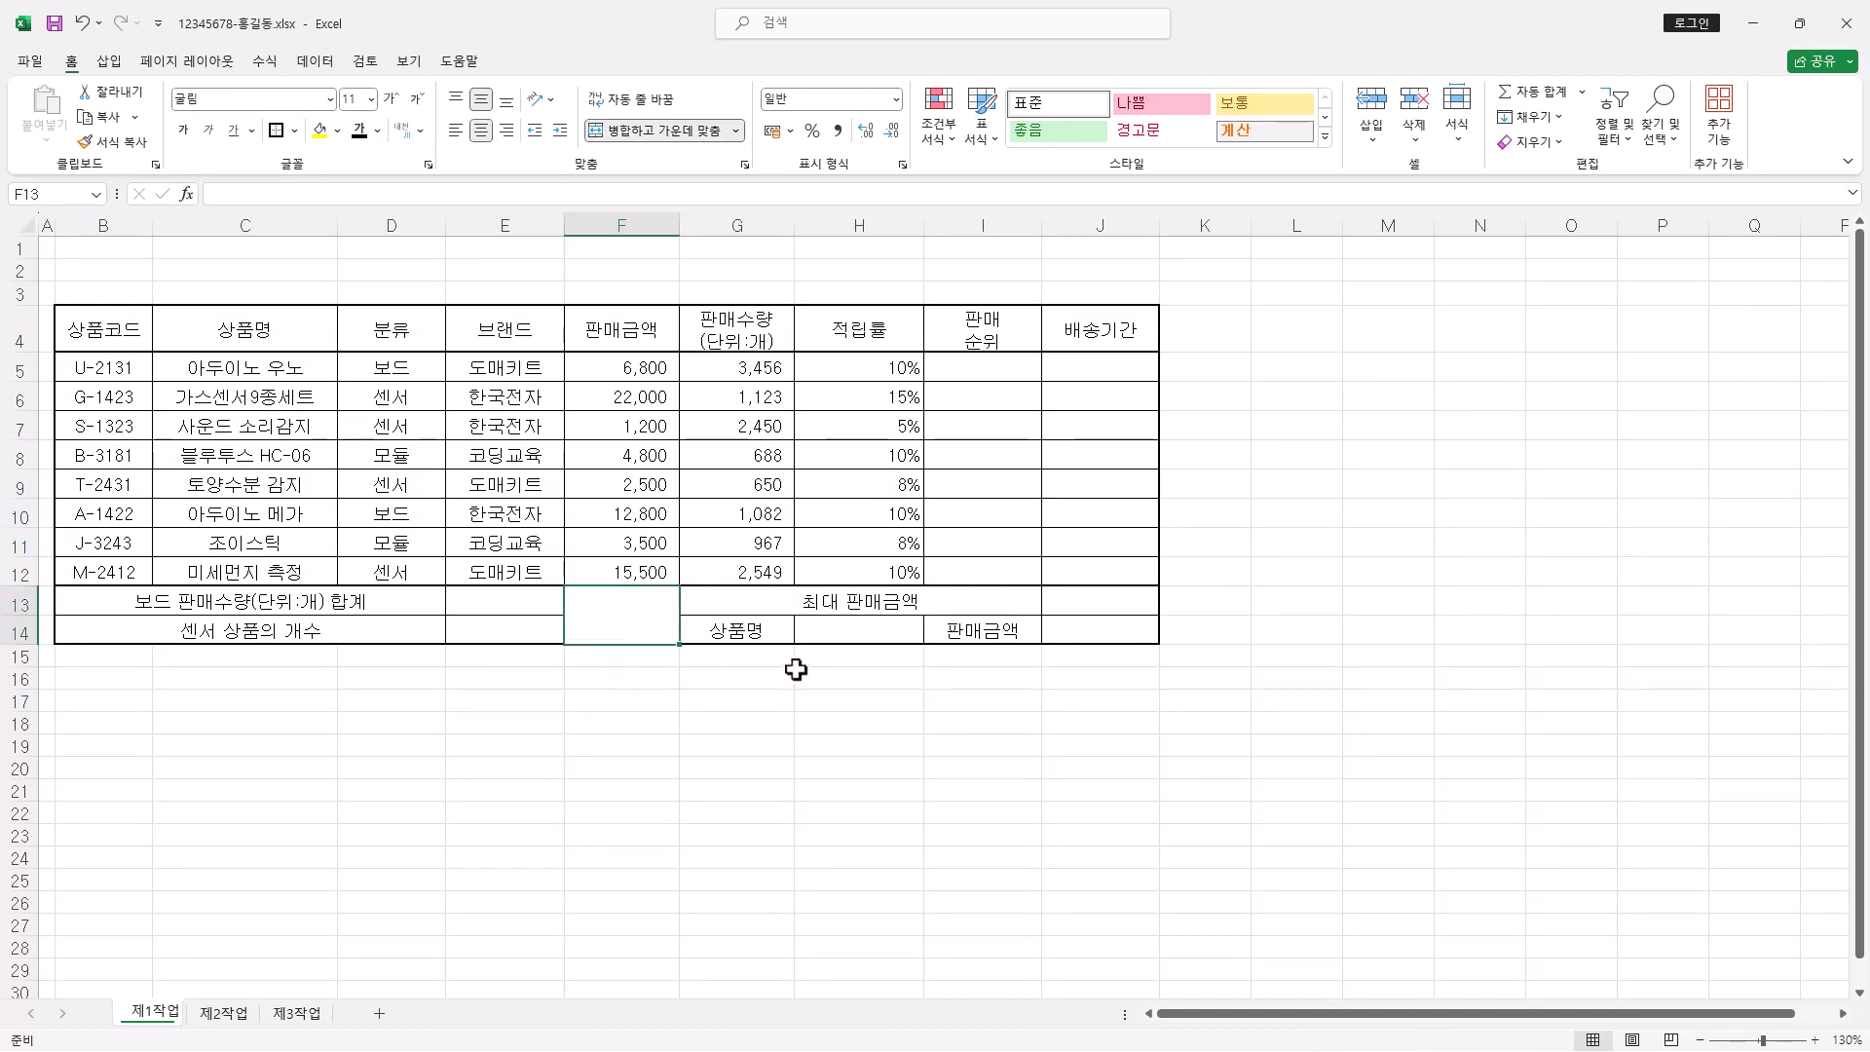
key(ctrl+1)
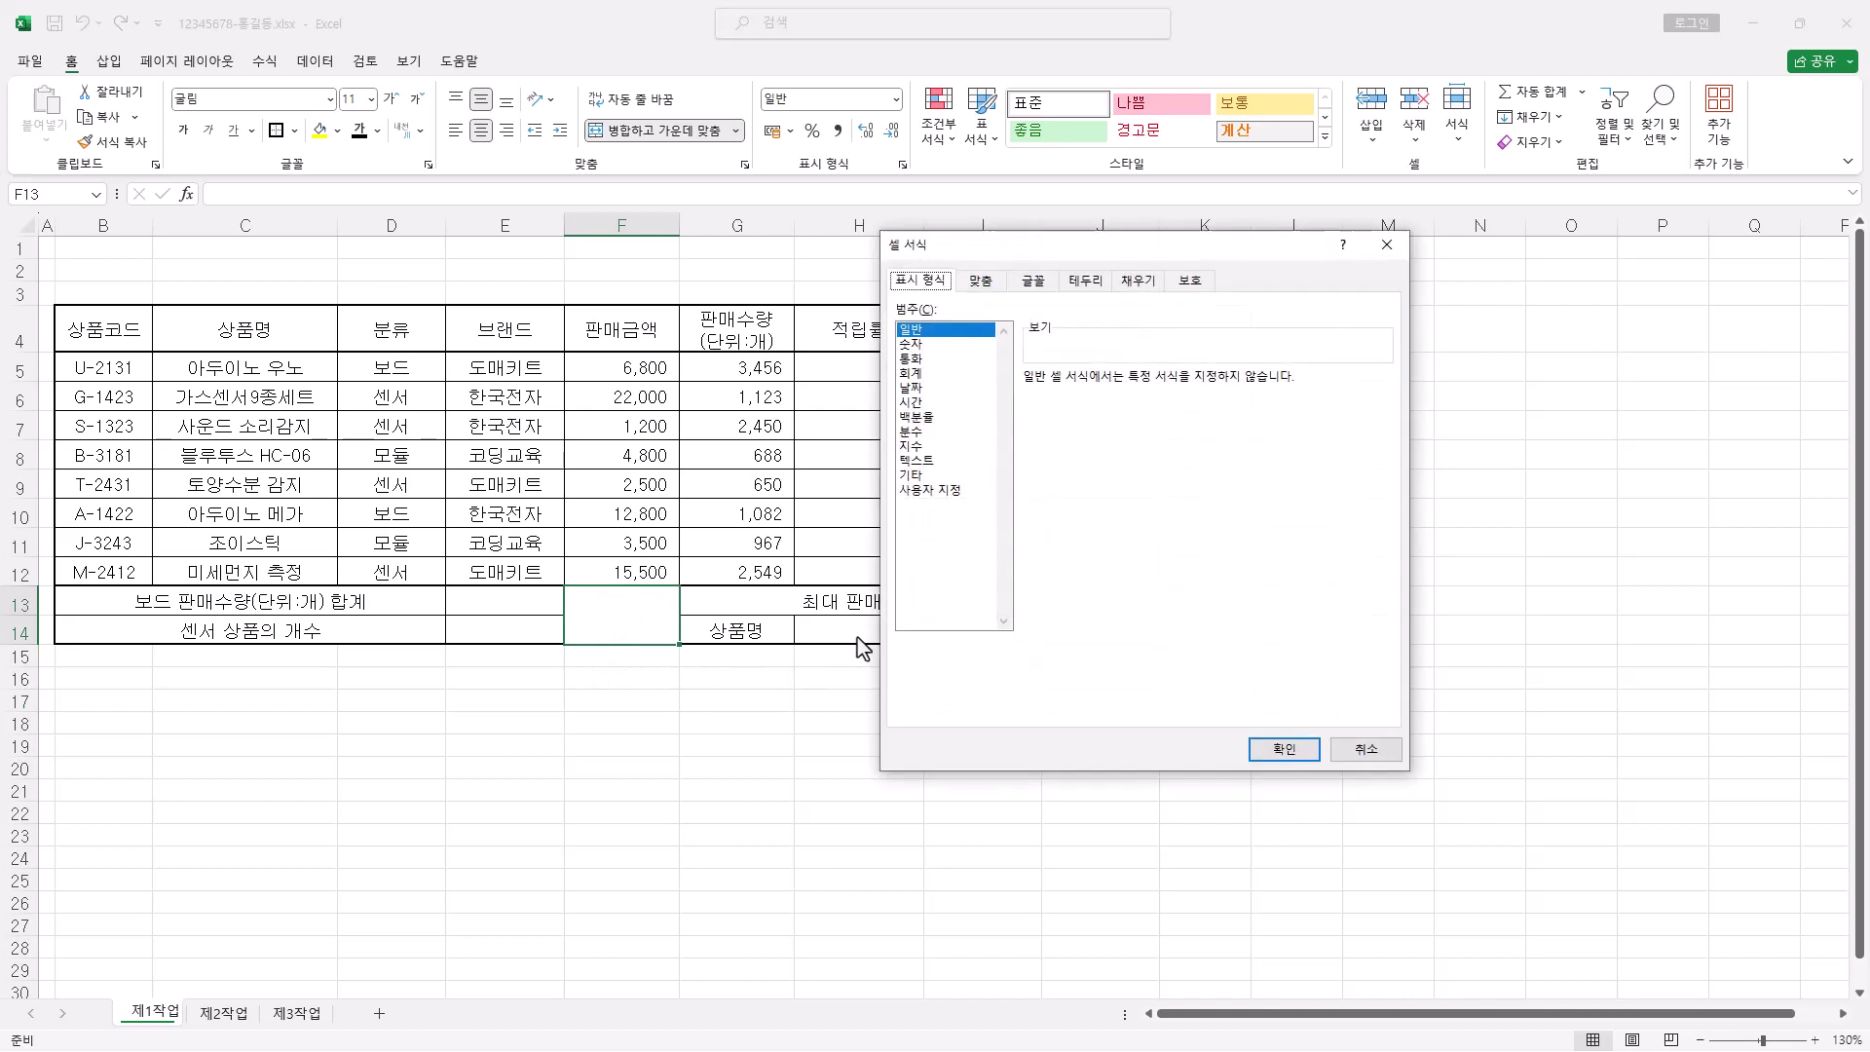
click(1079, 283)
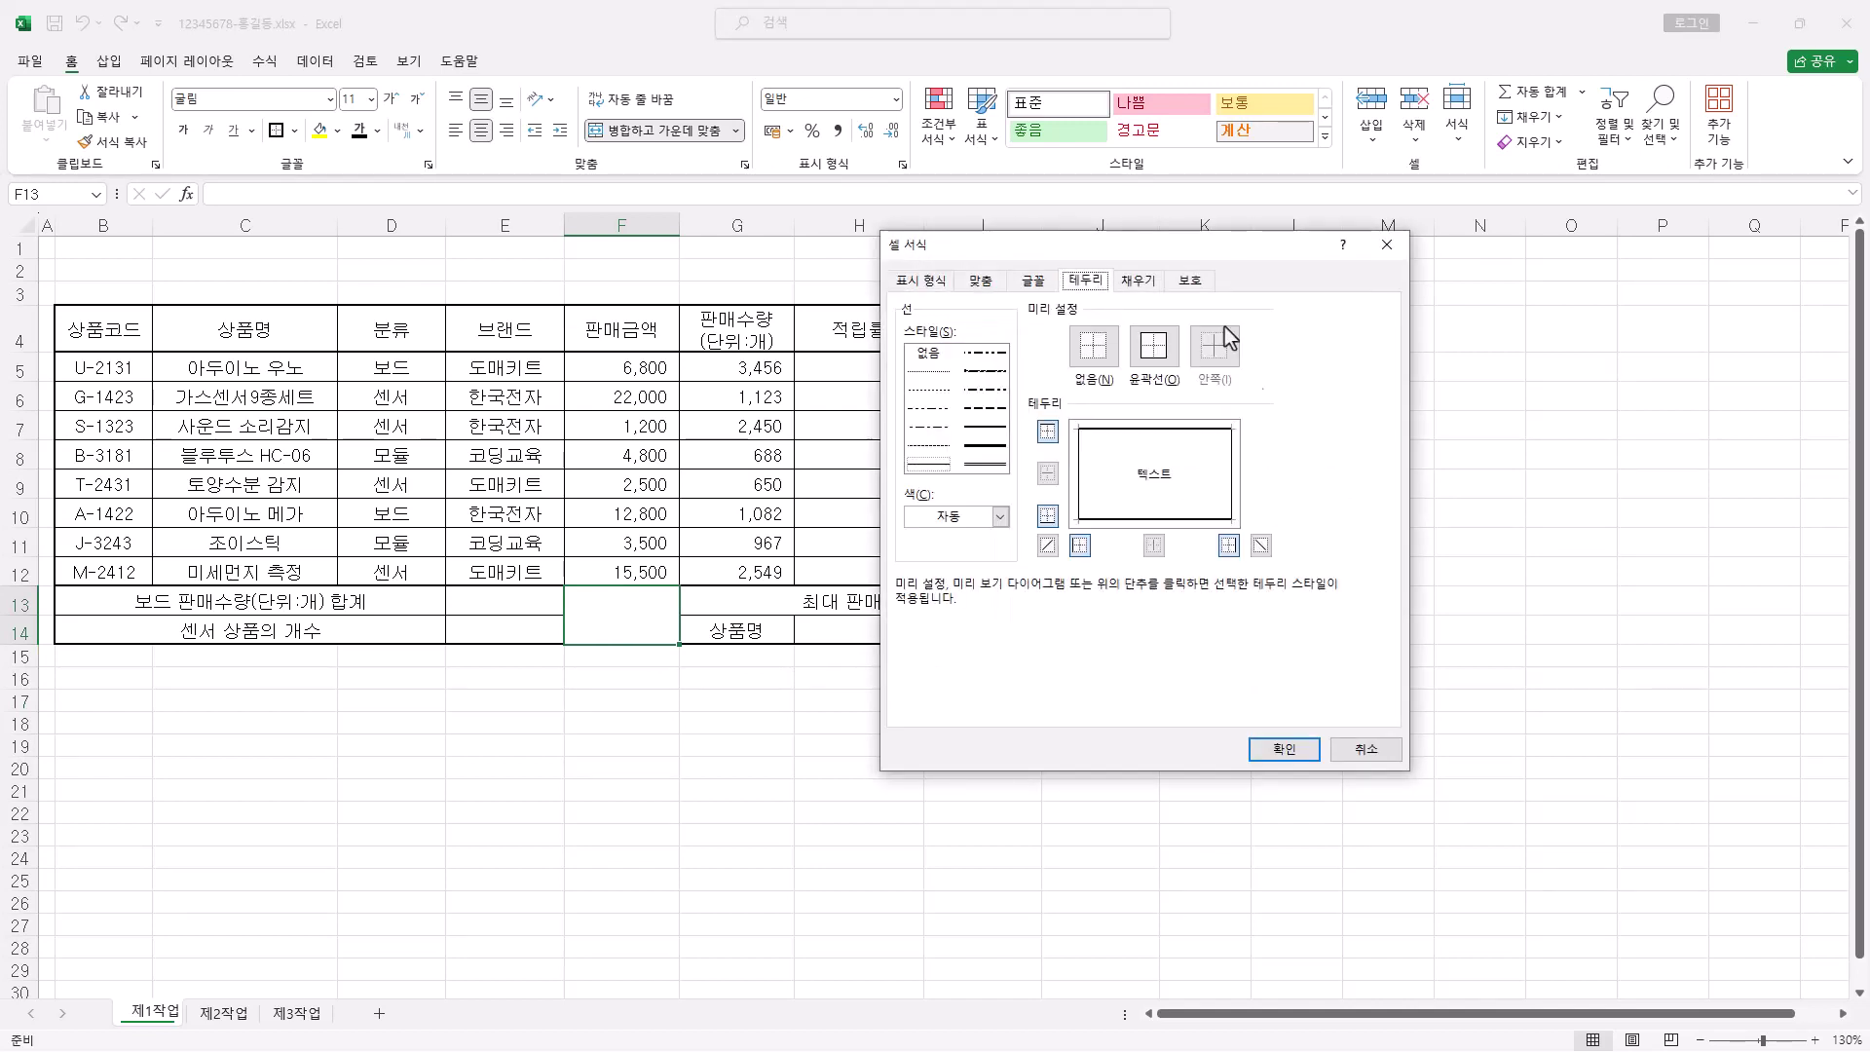
click(1048, 545)
click(1260, 546)
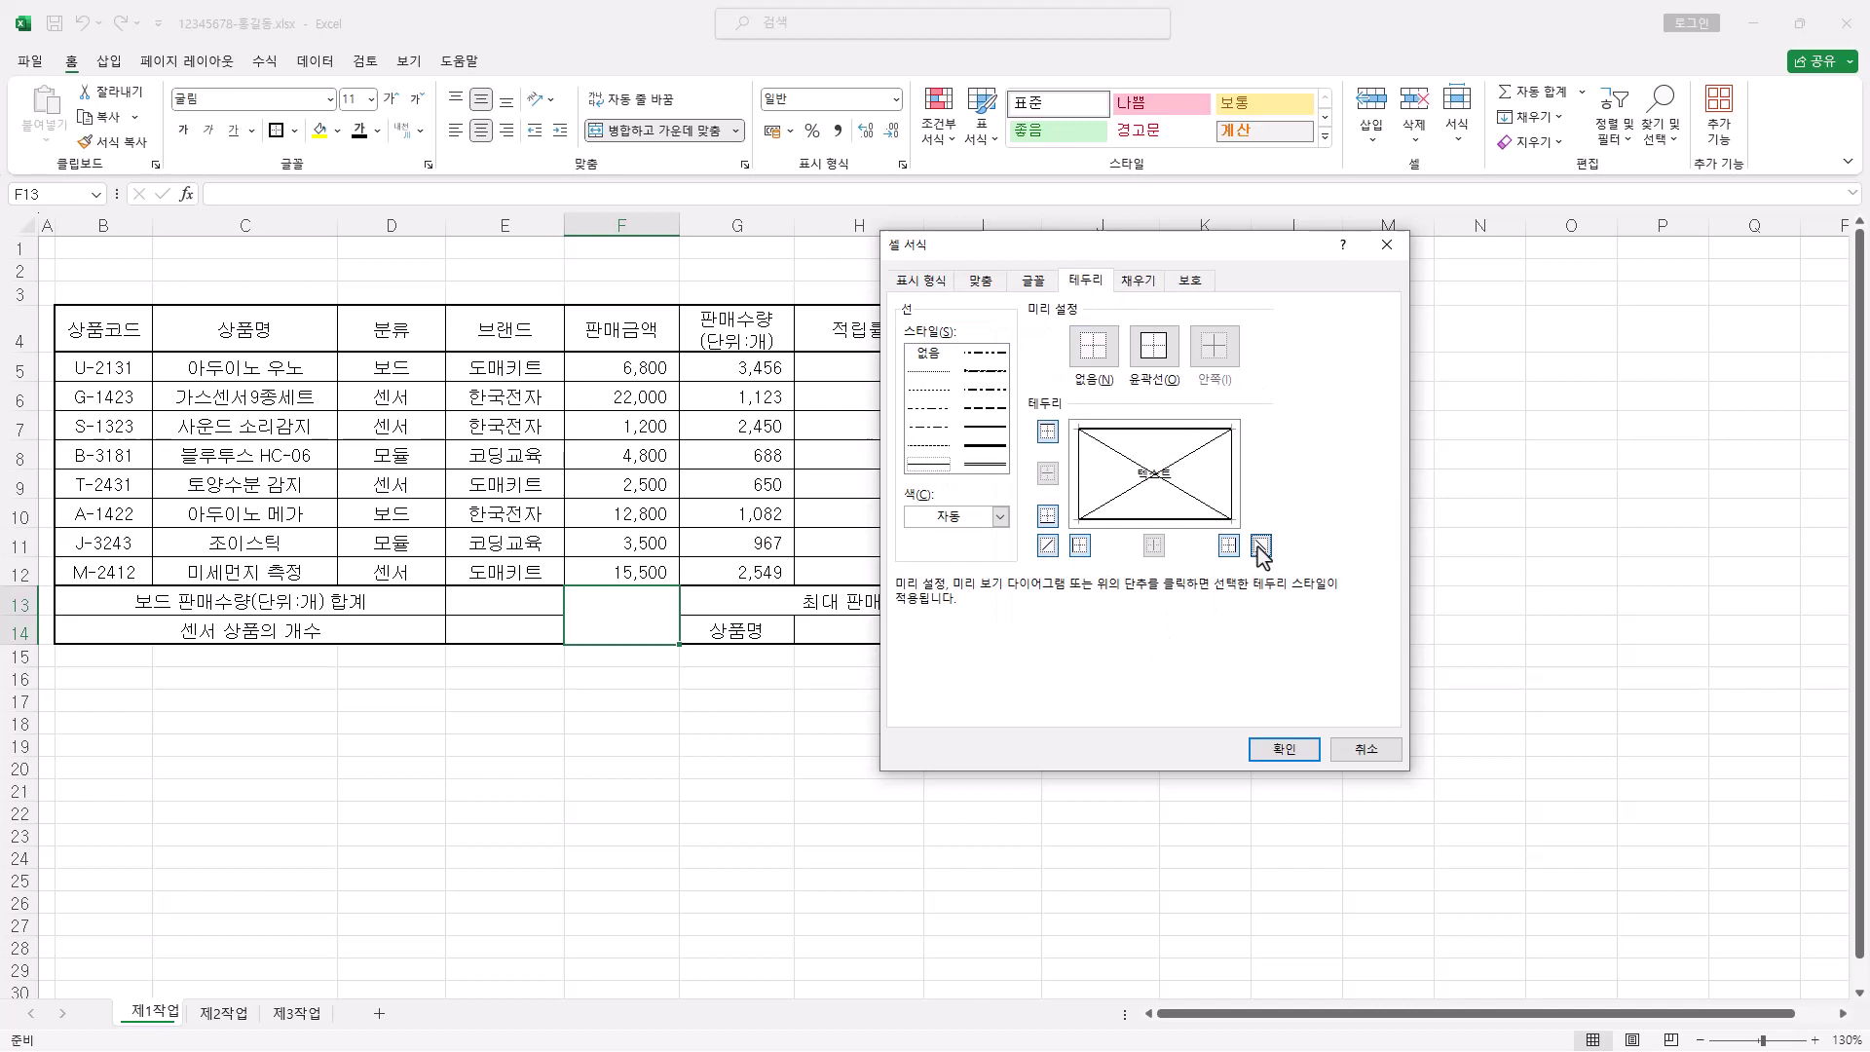
click(1283, 749)
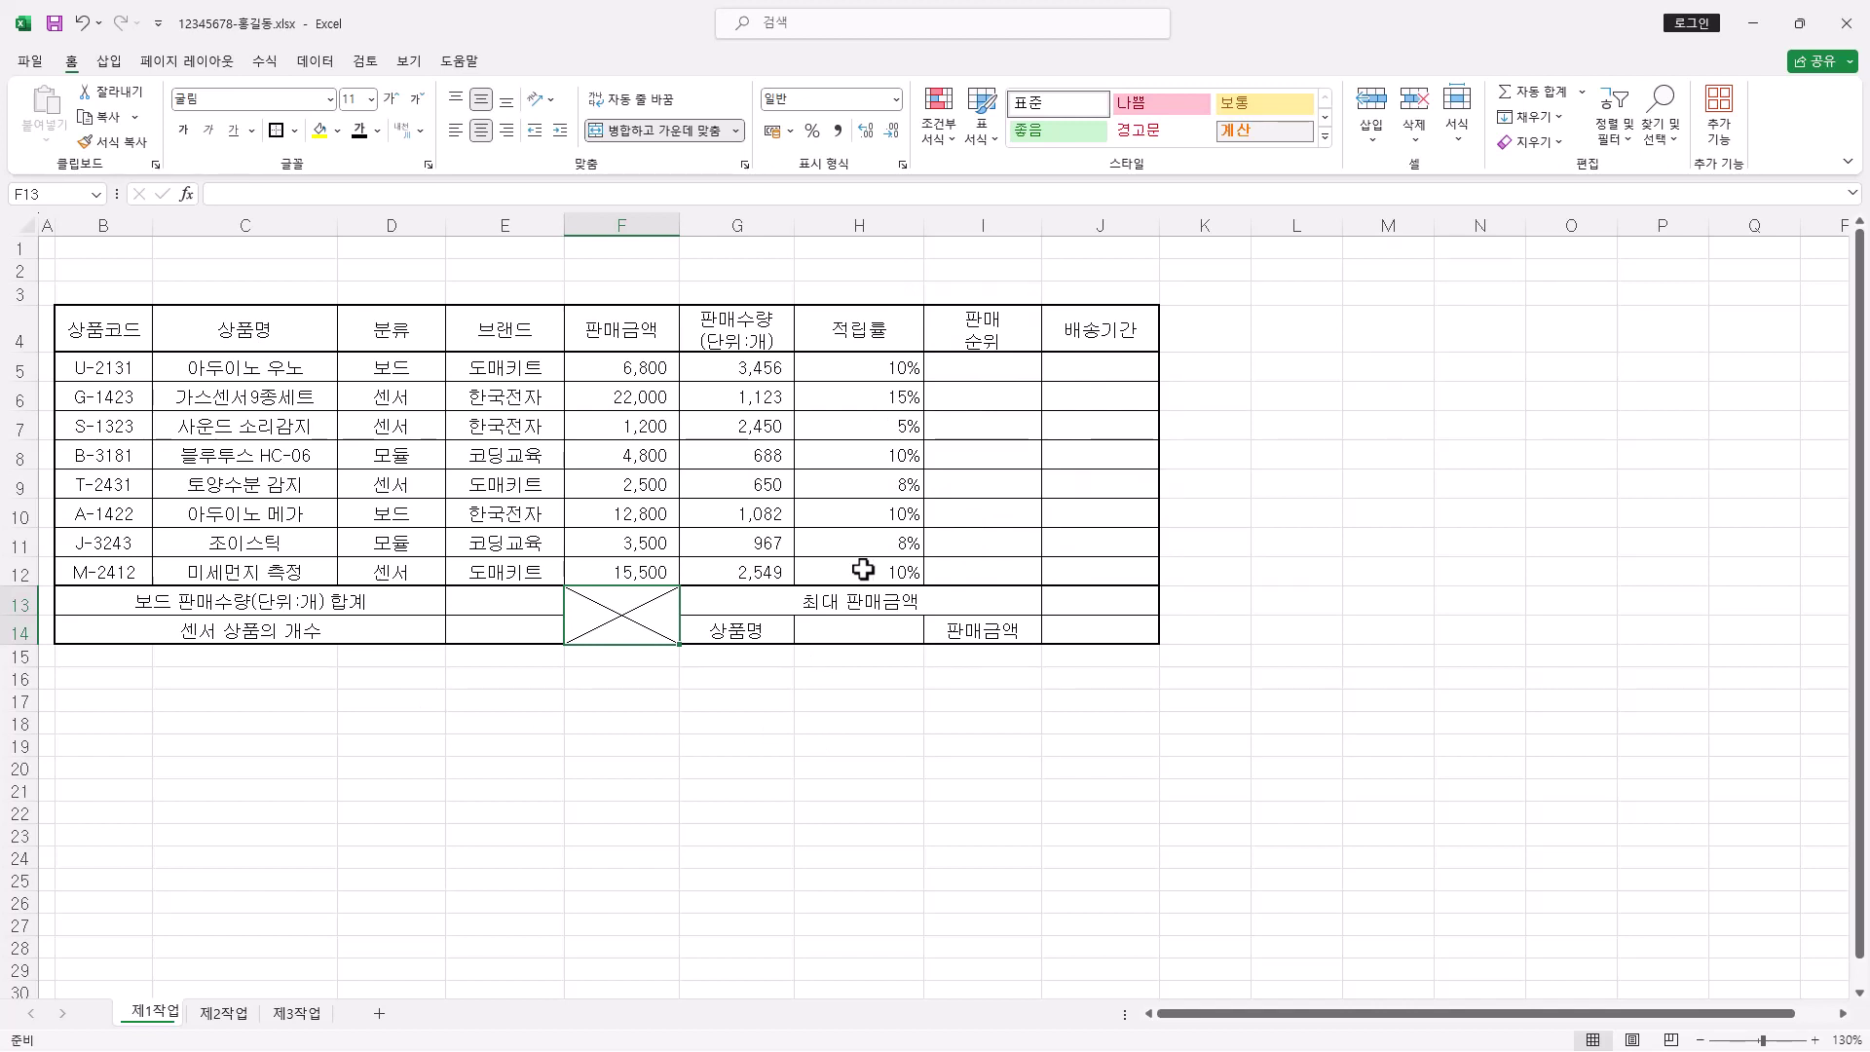
Fill the headings in B4:J4 and the label cells G14 and I14 with standard orange
drag(129, 336, 1149, 336)
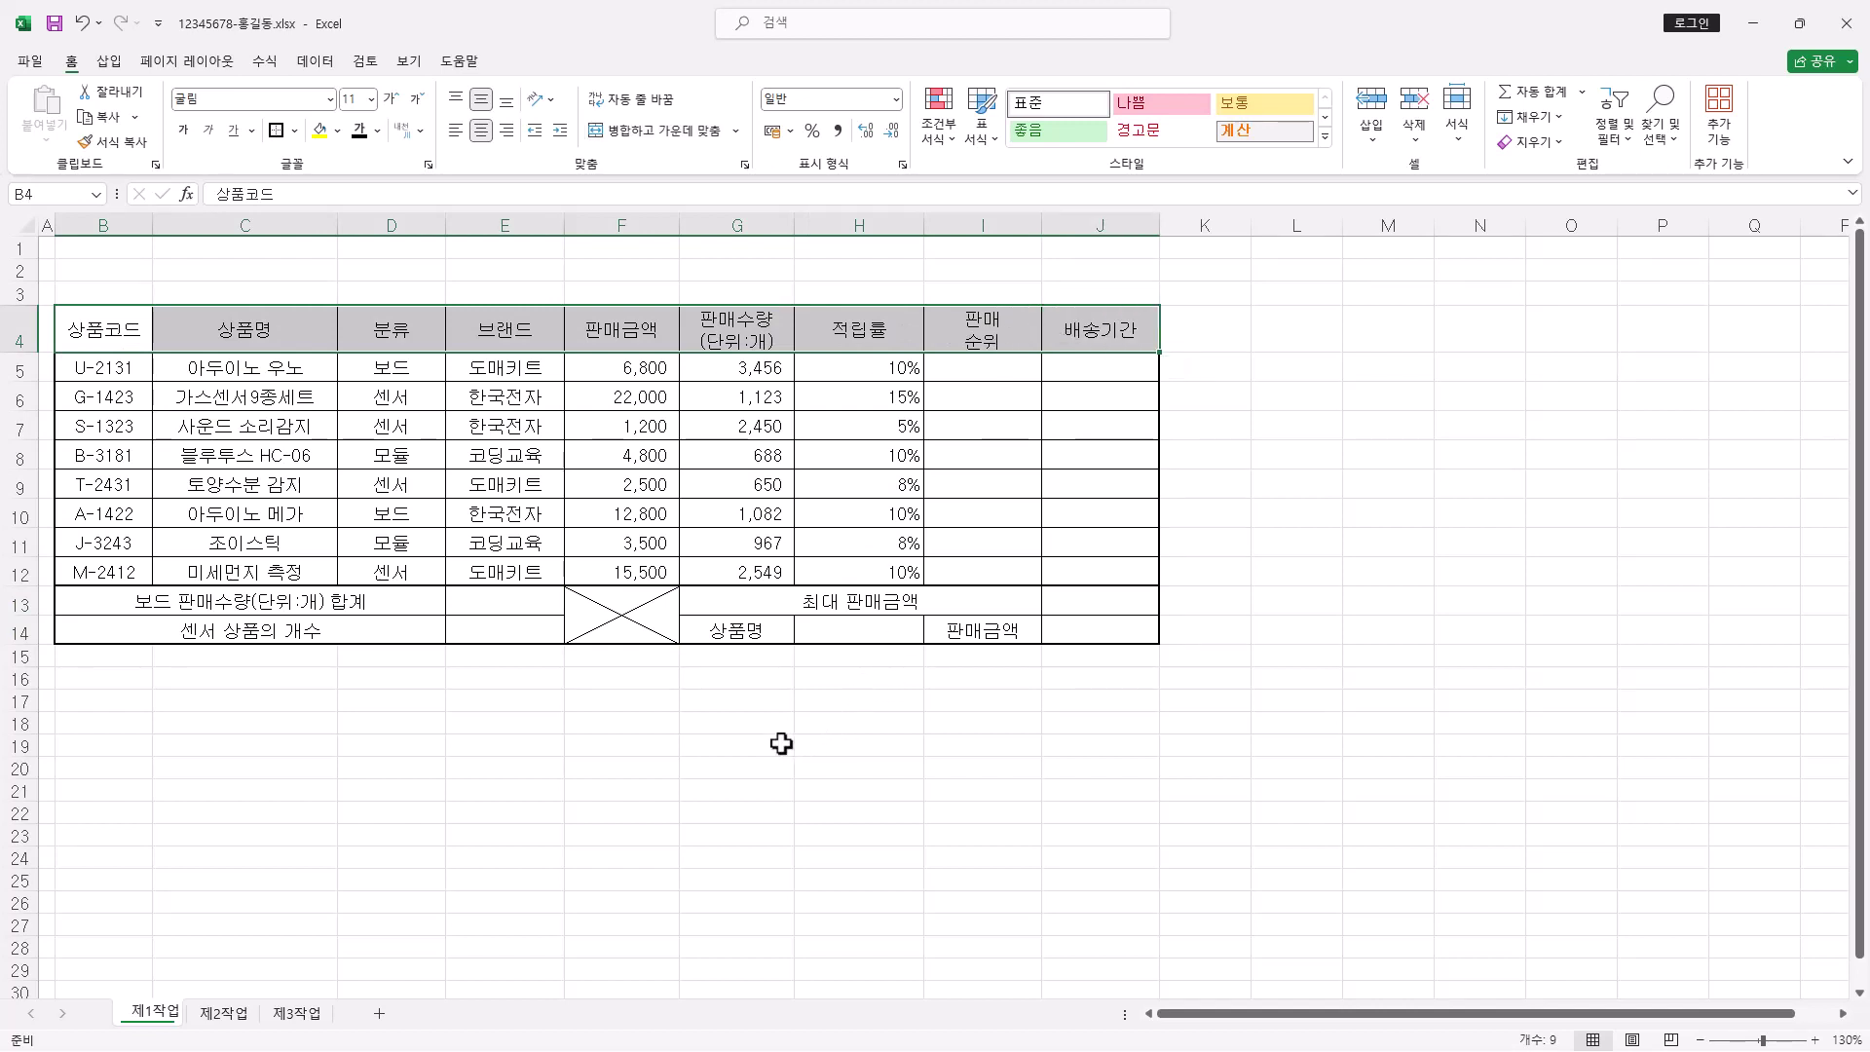
ctrl+click(730, 633)
ctrl+click(986, 634)
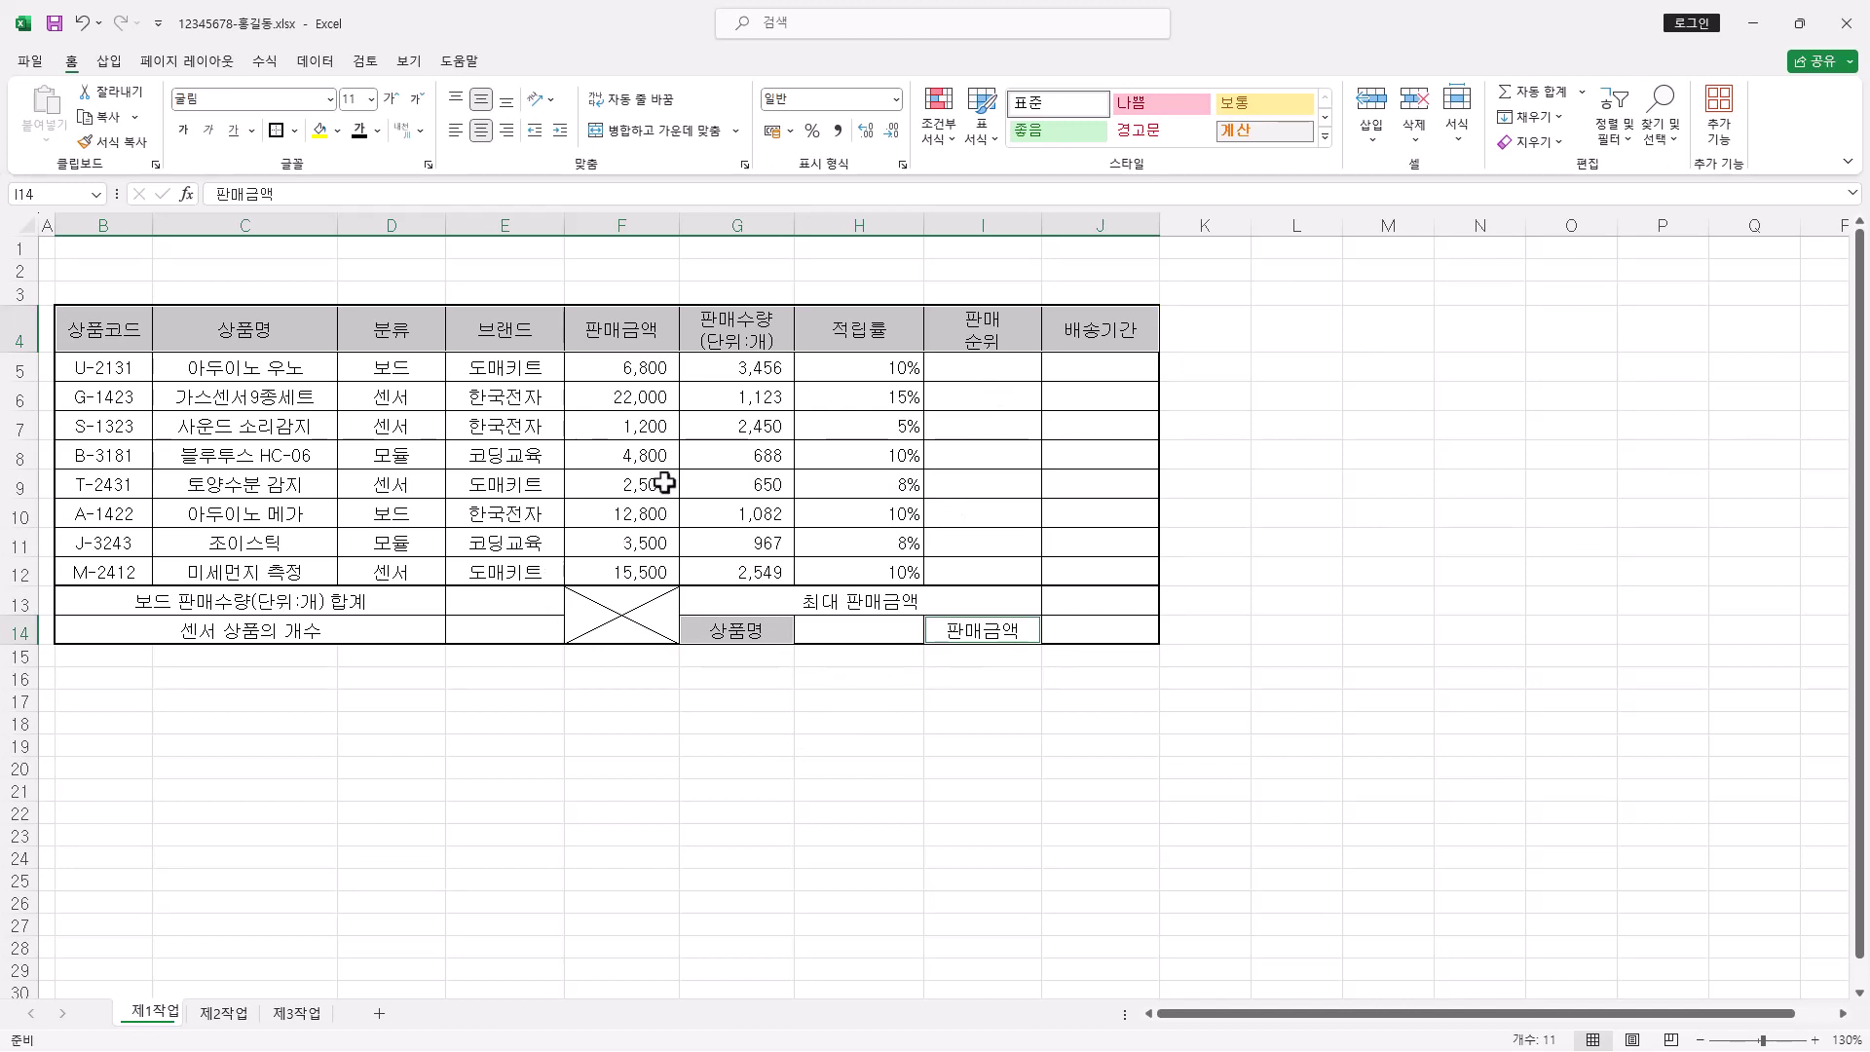
click(337, 132)
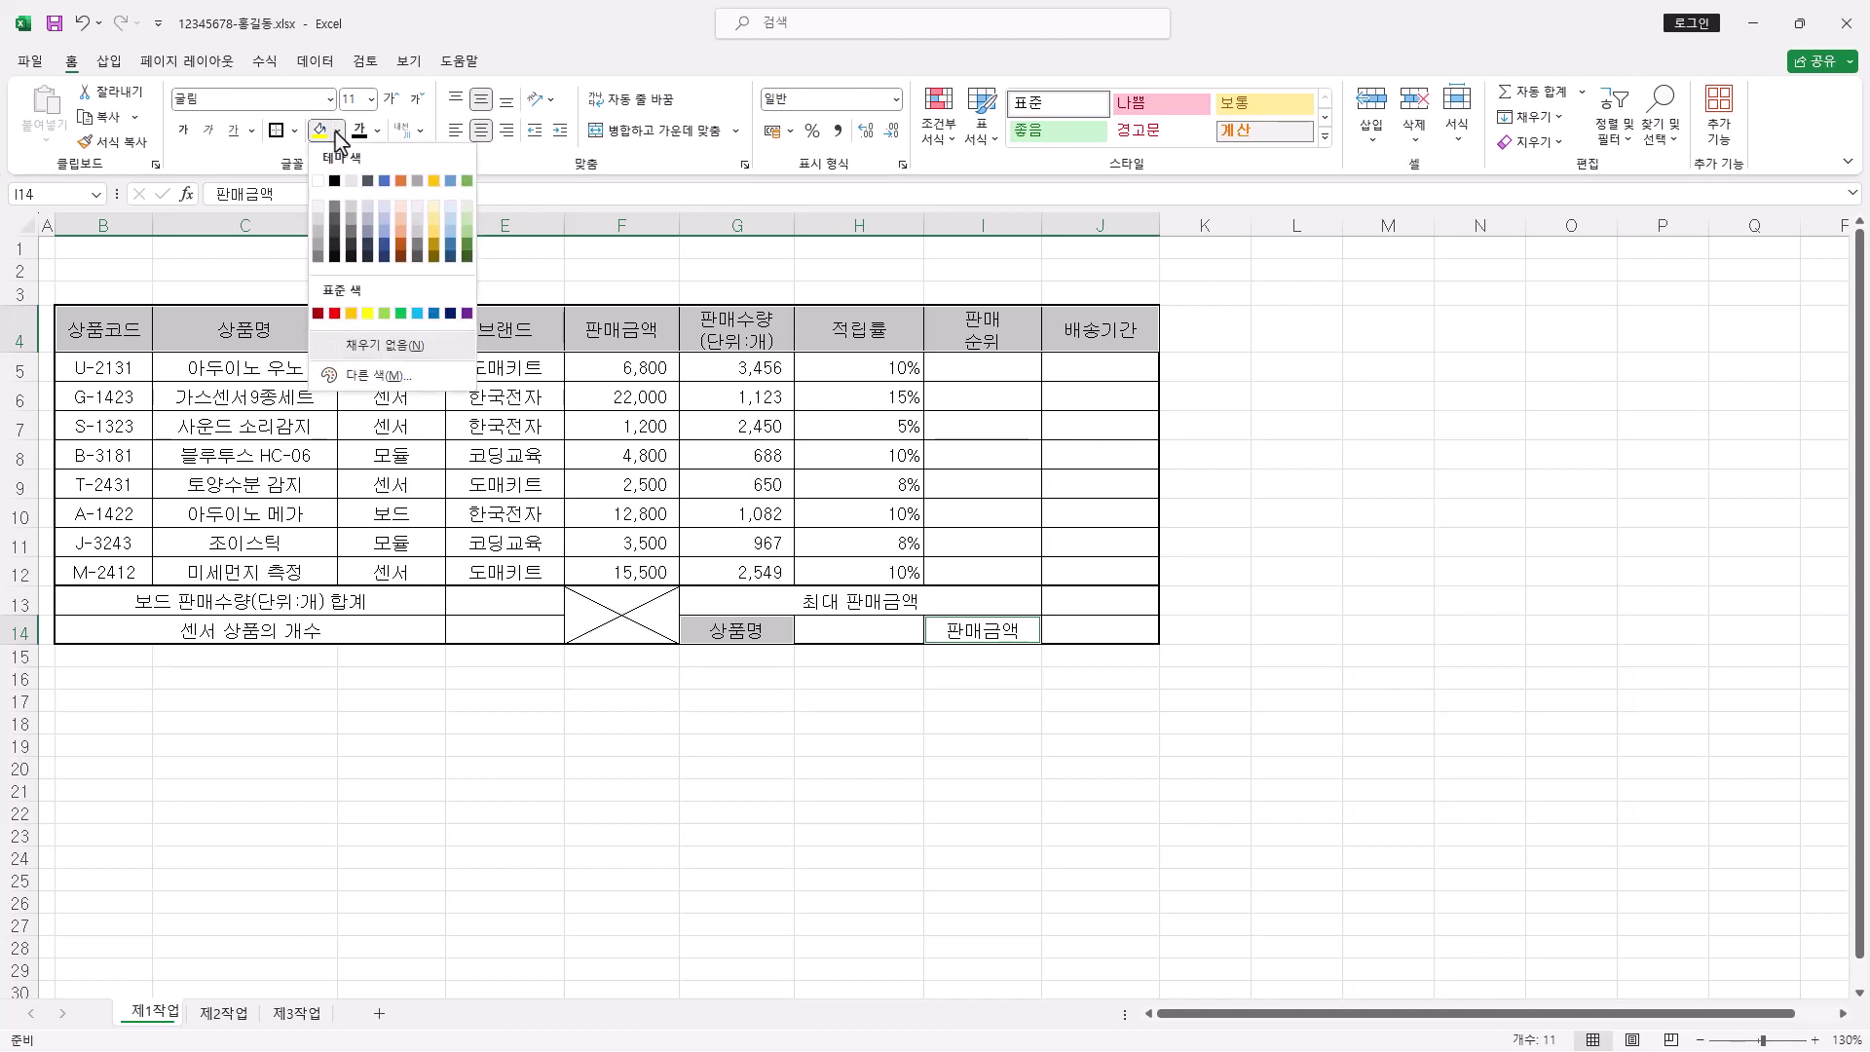
click(350, 314)
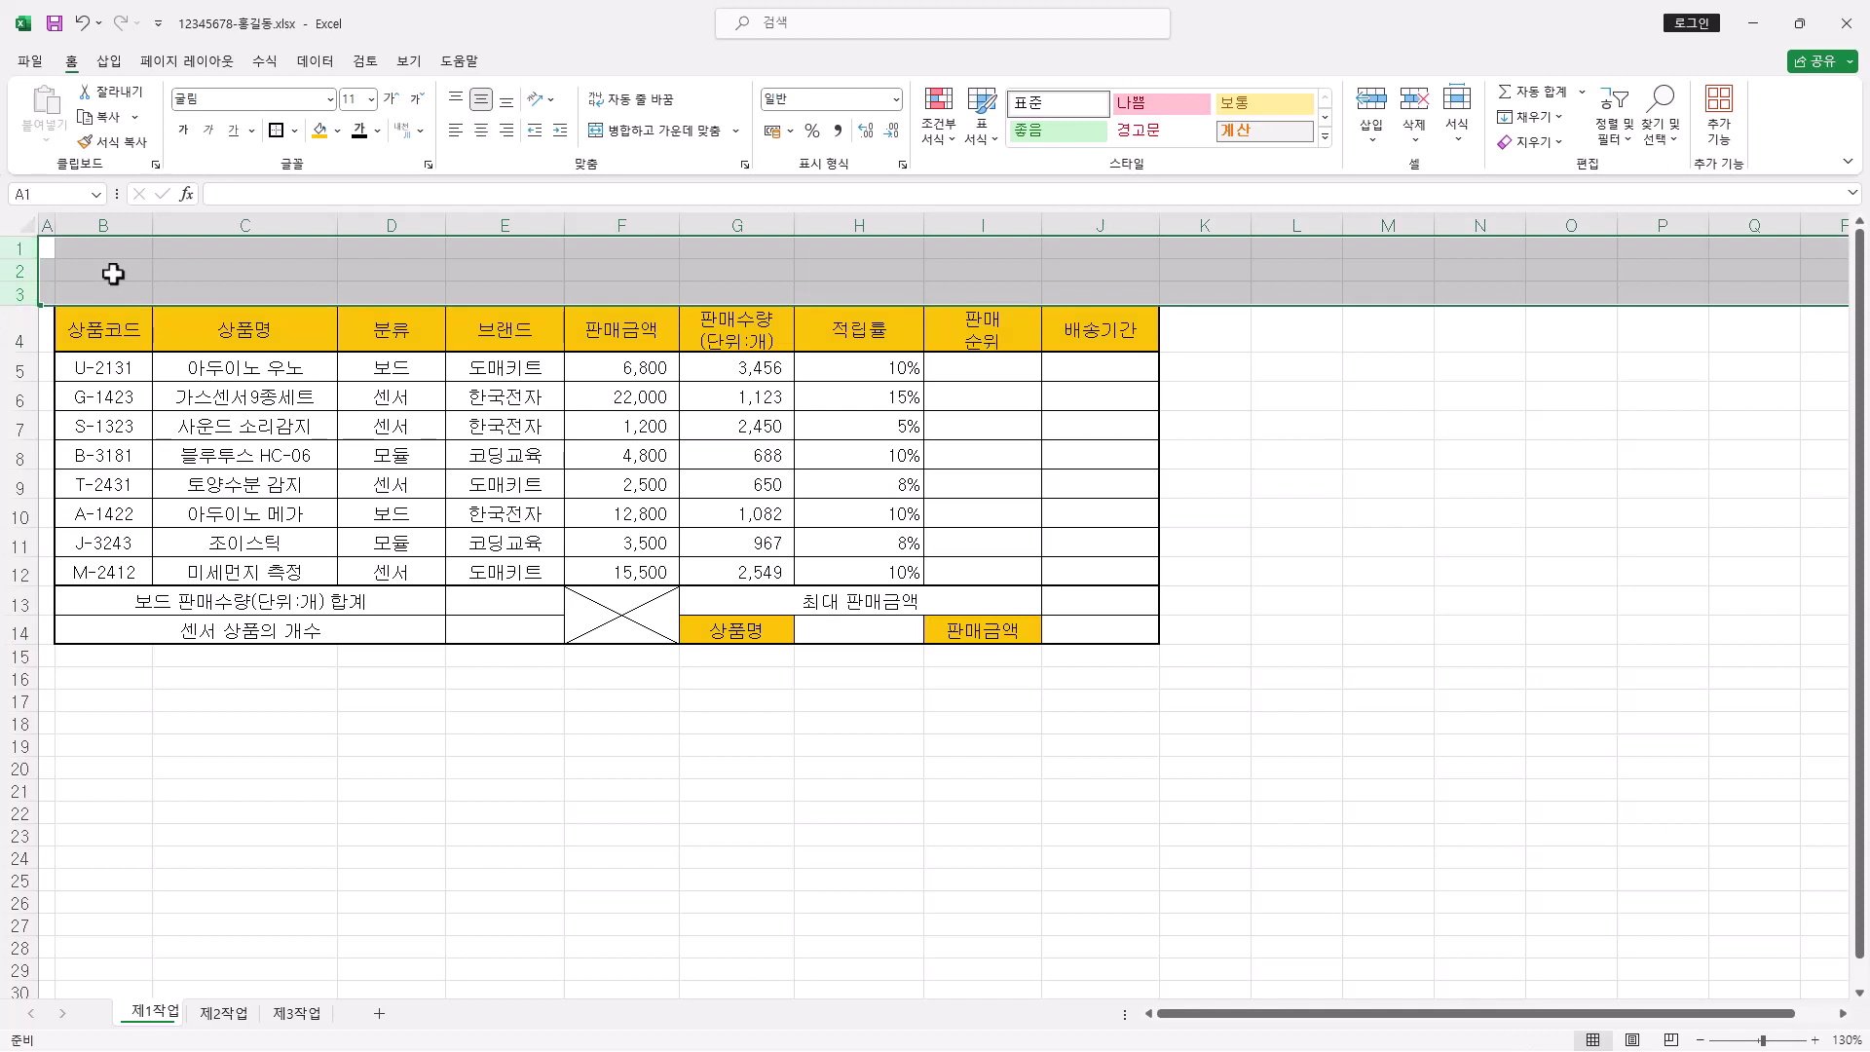
Increase the height of rows 1 to 3 and draw a cross shape about 1.9 cm high and 14.2 cm wide across B1:G3
drag(17, 289, 17, 312)
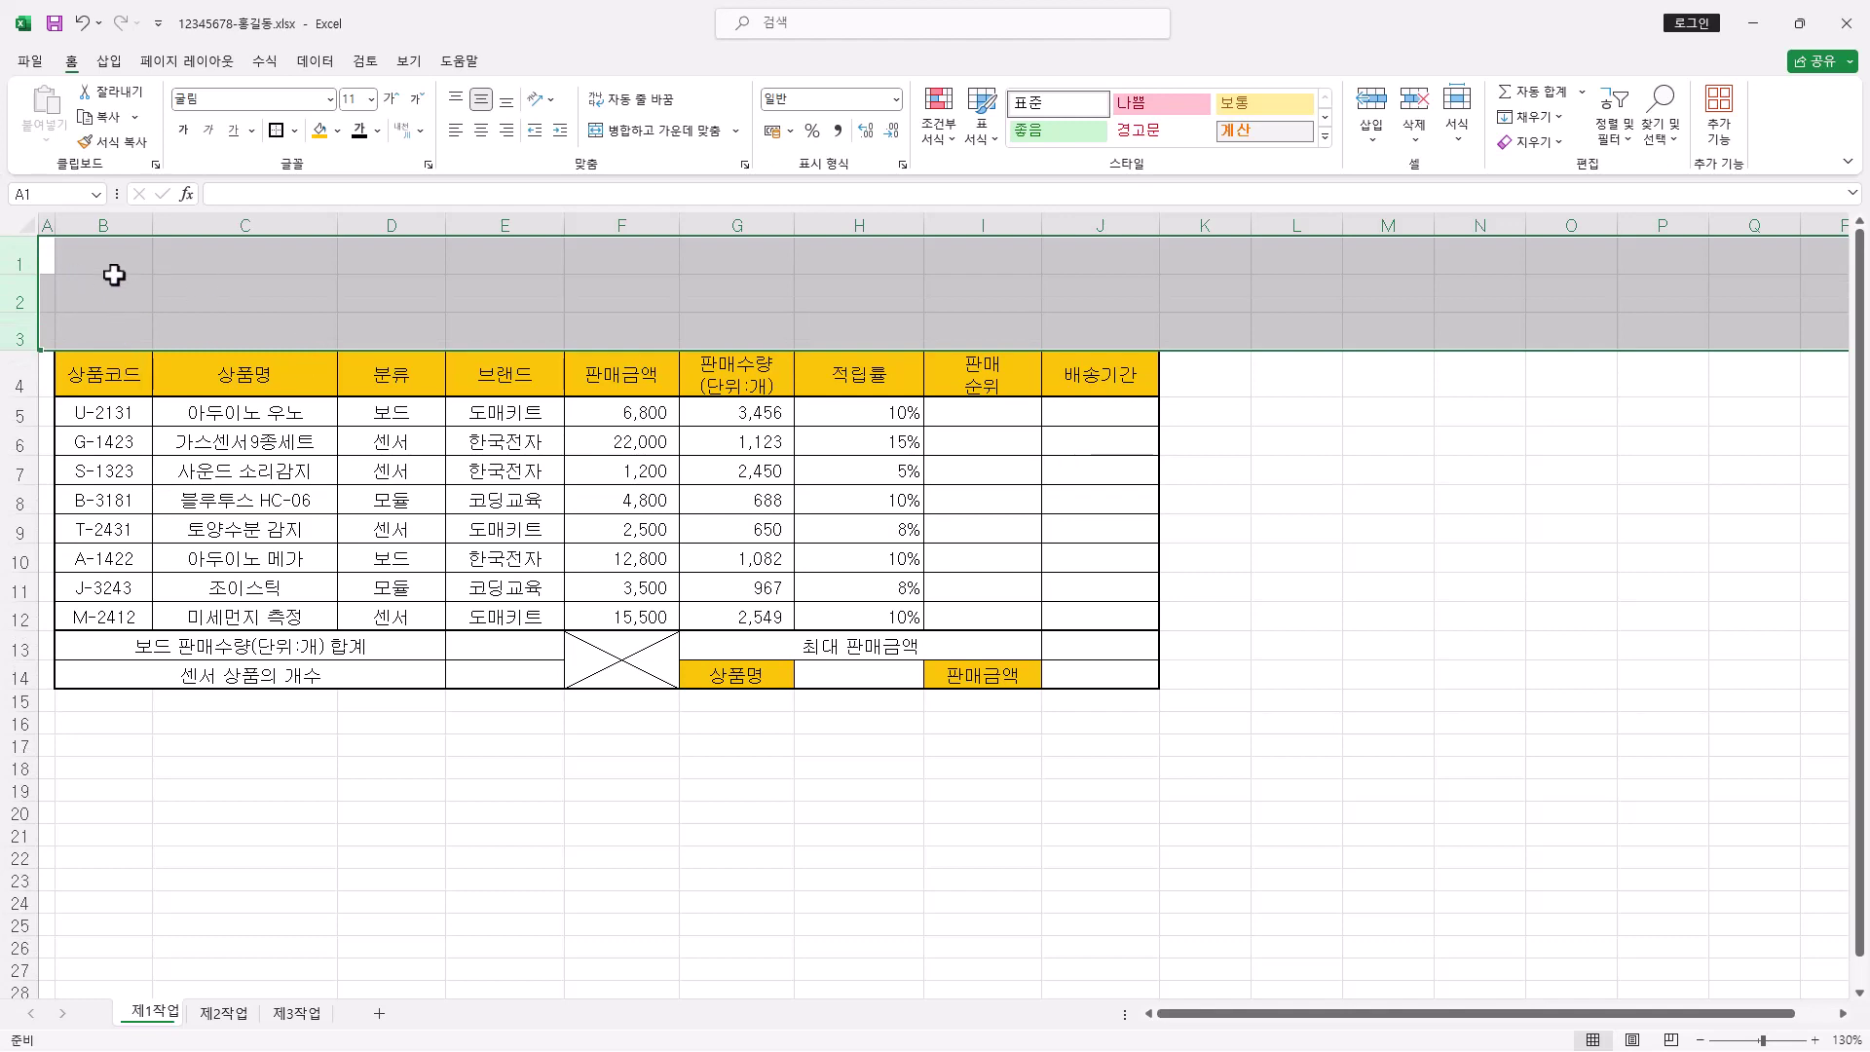
click(108, 60)
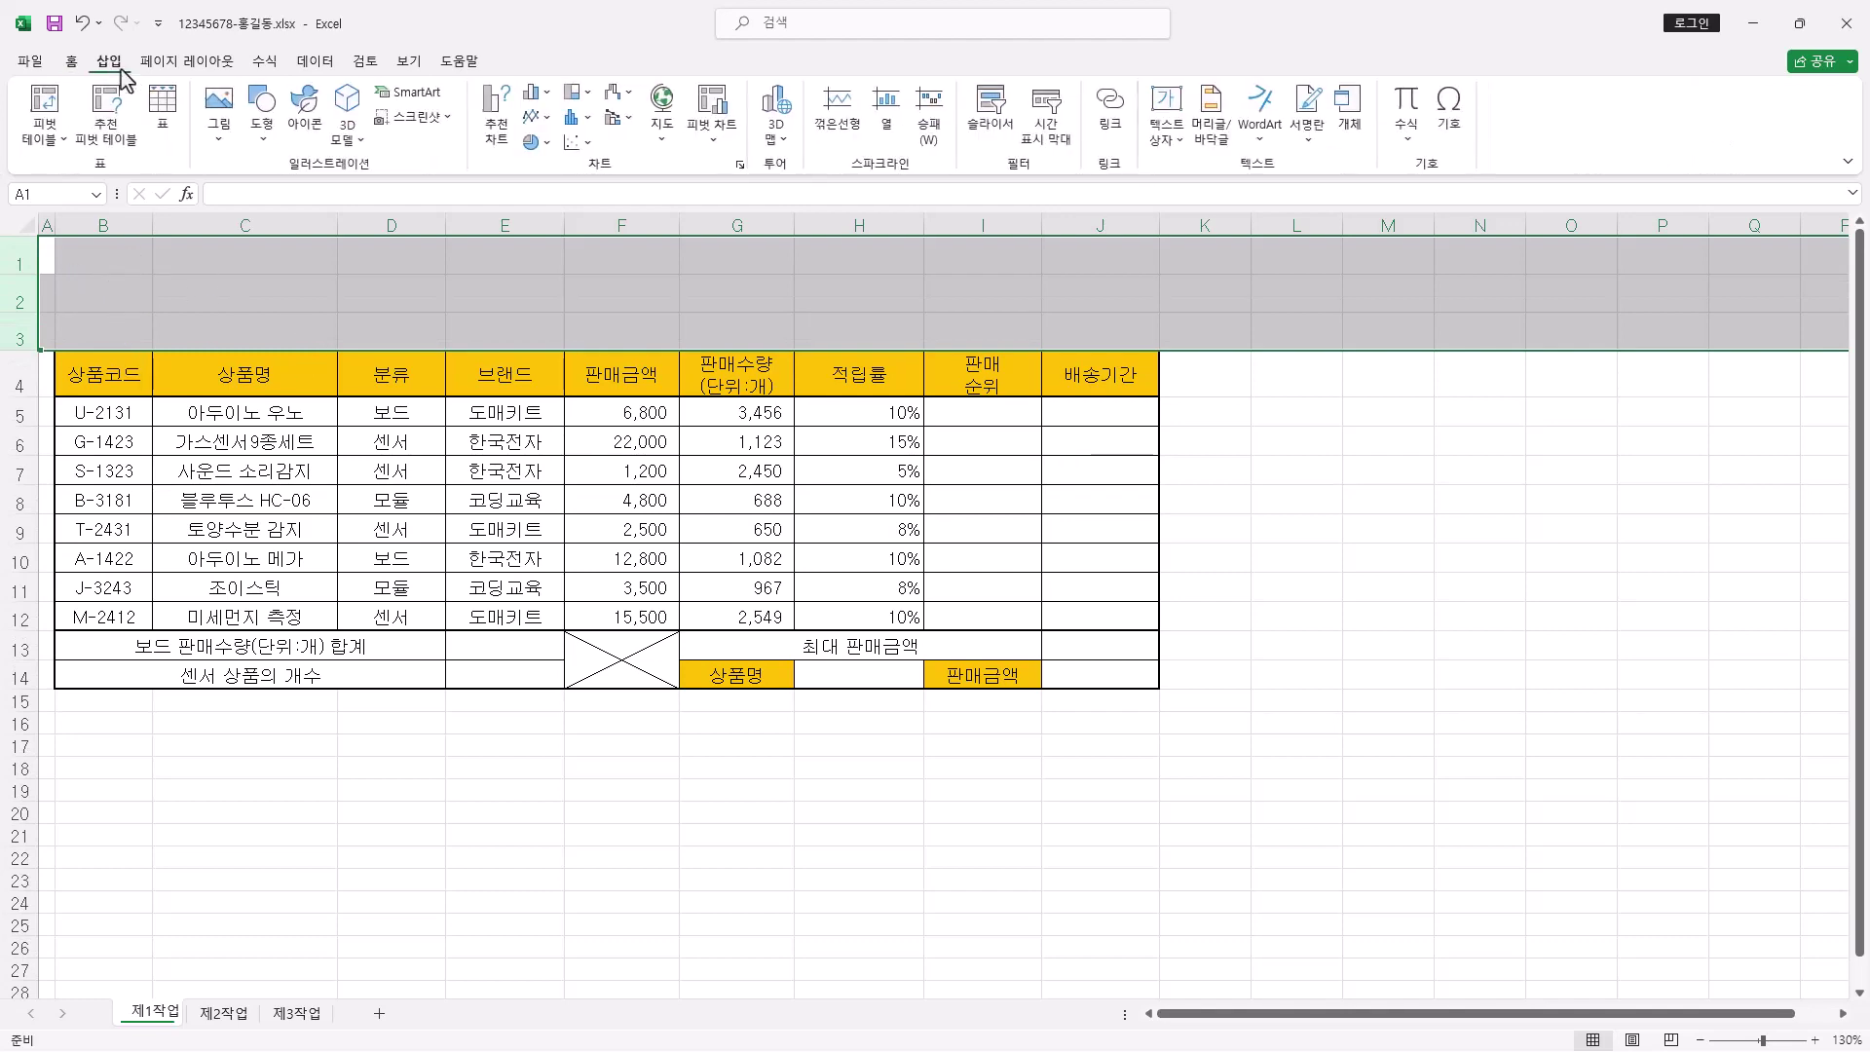
click(271, 143)
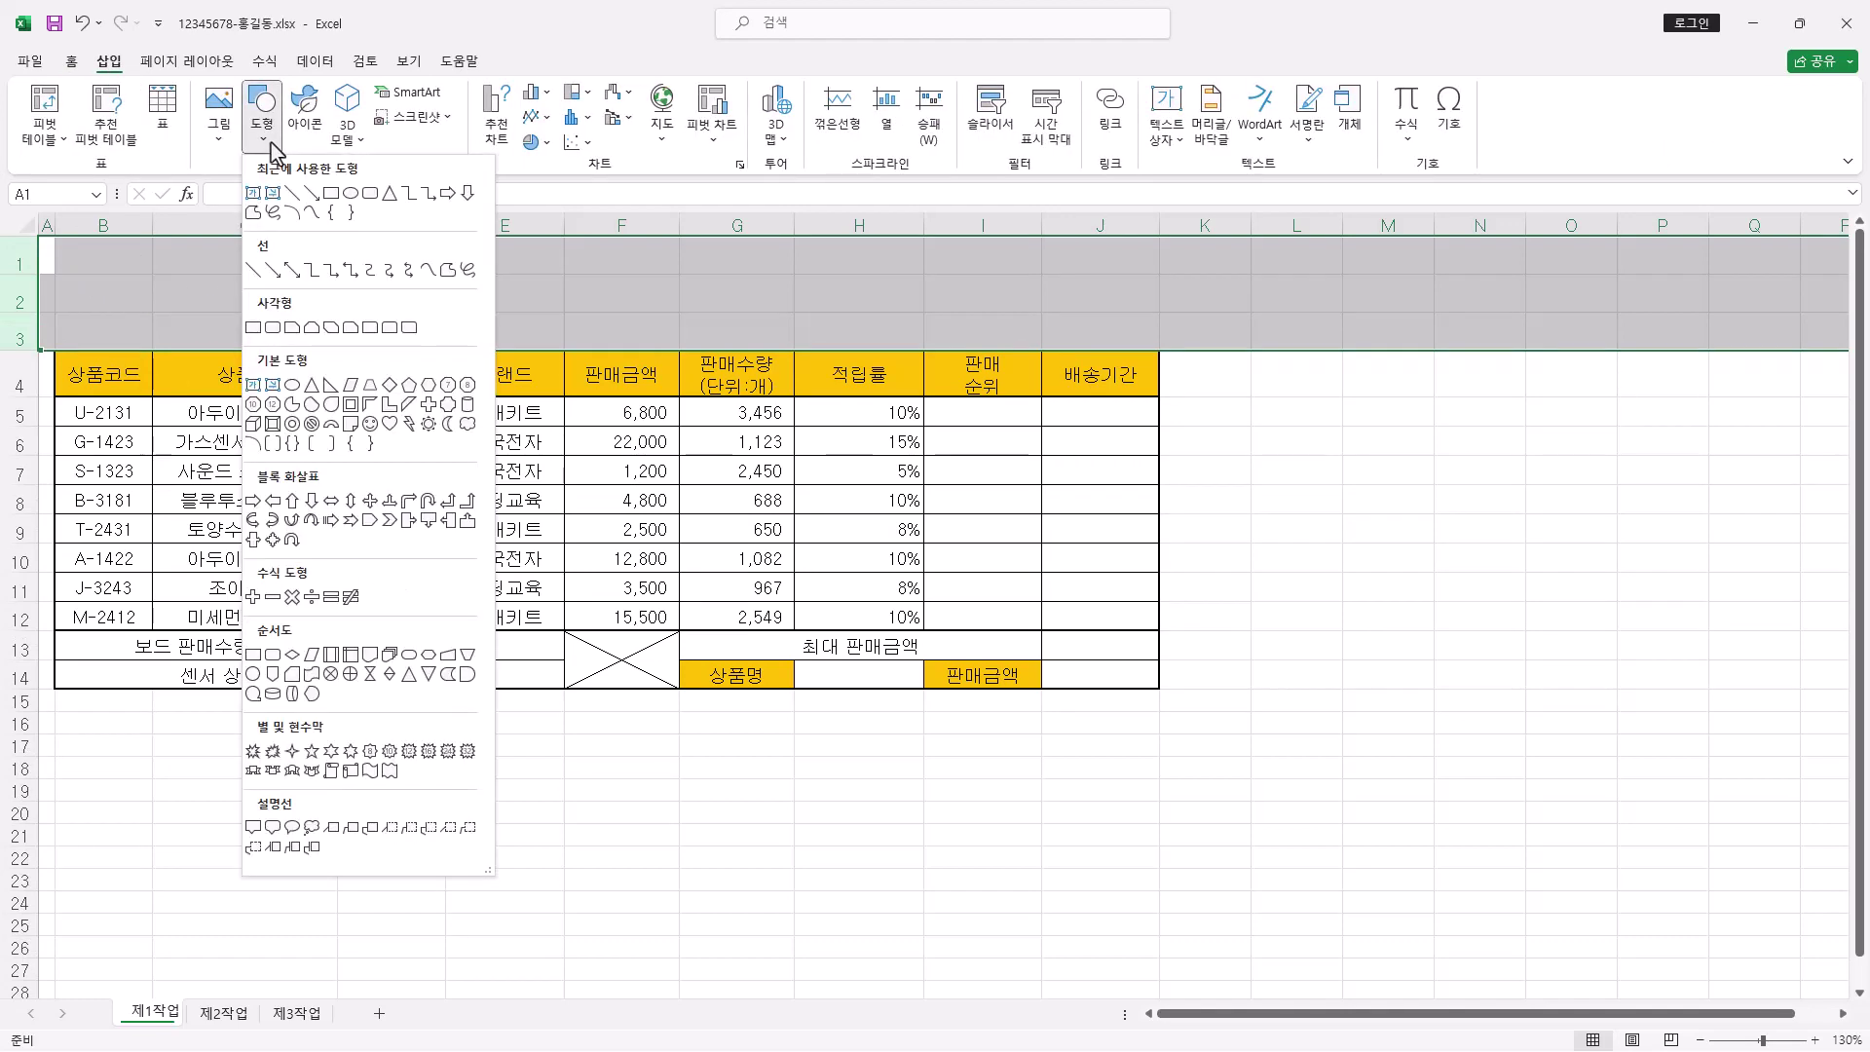
click(429, 404)
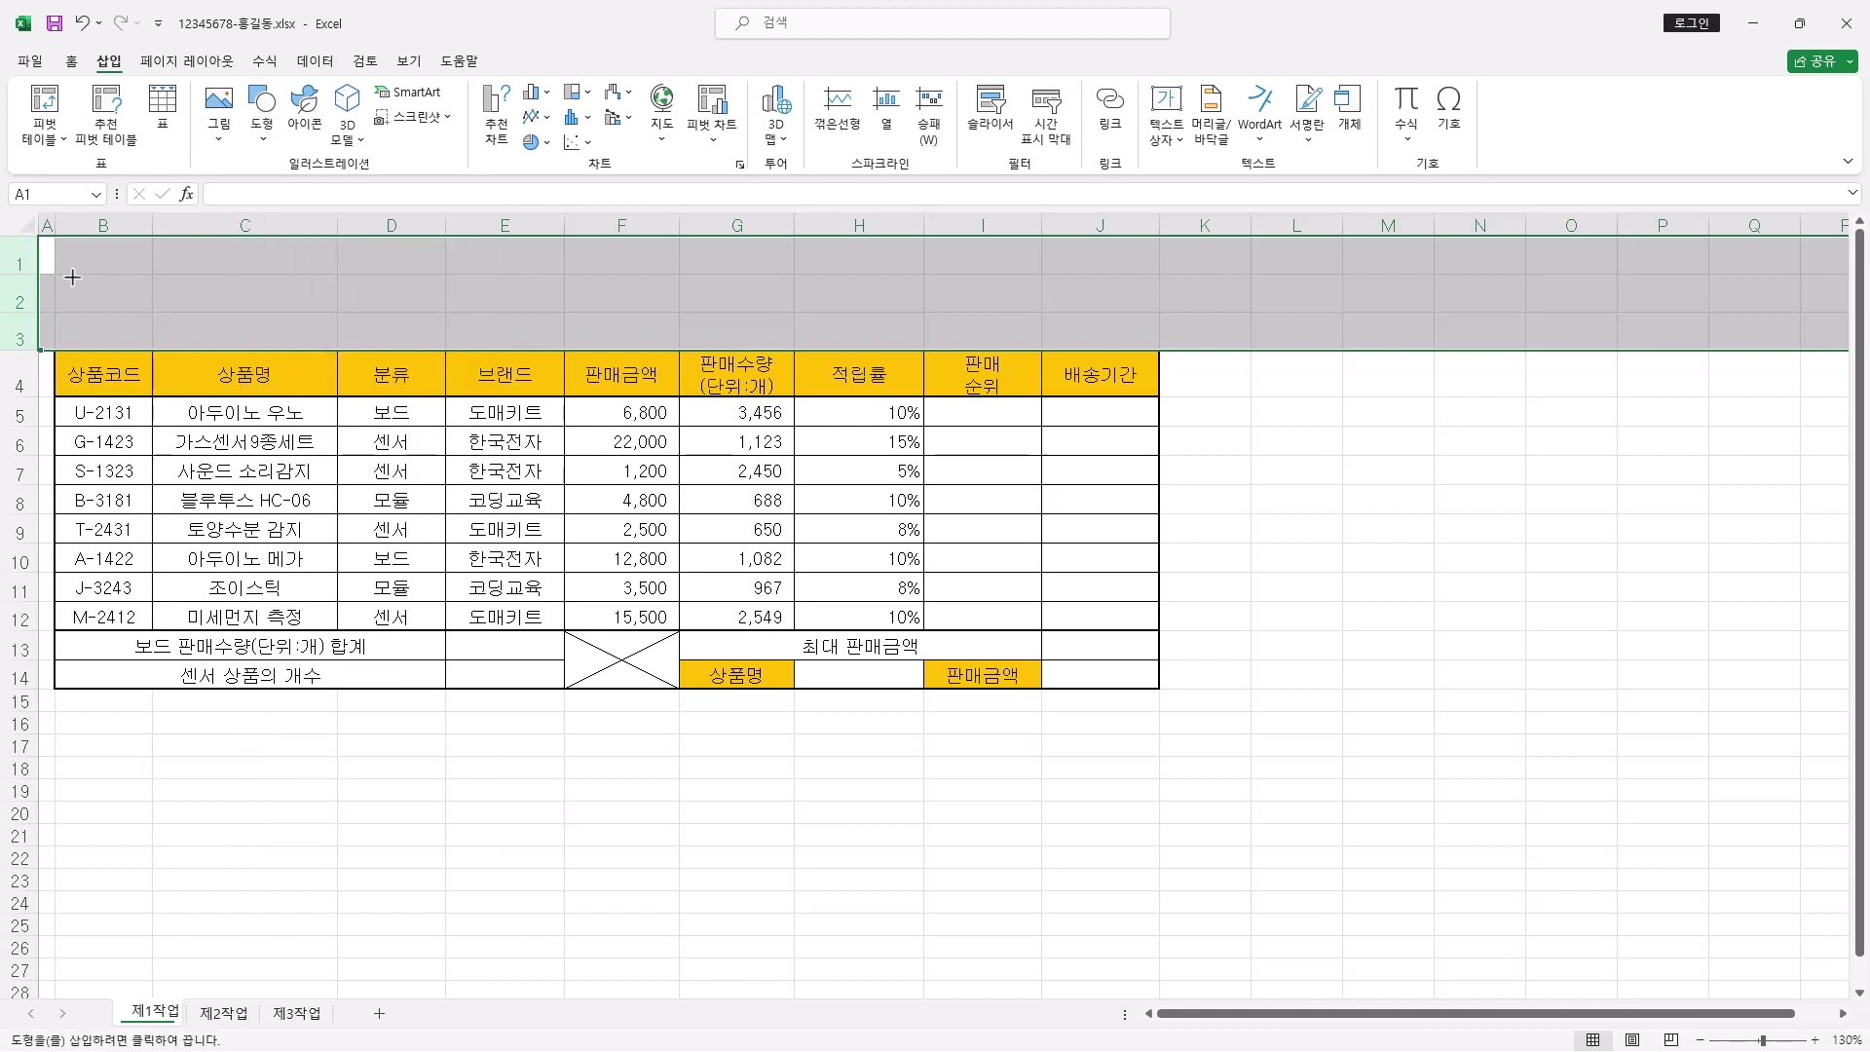
drag(58, 252, 754, 339)
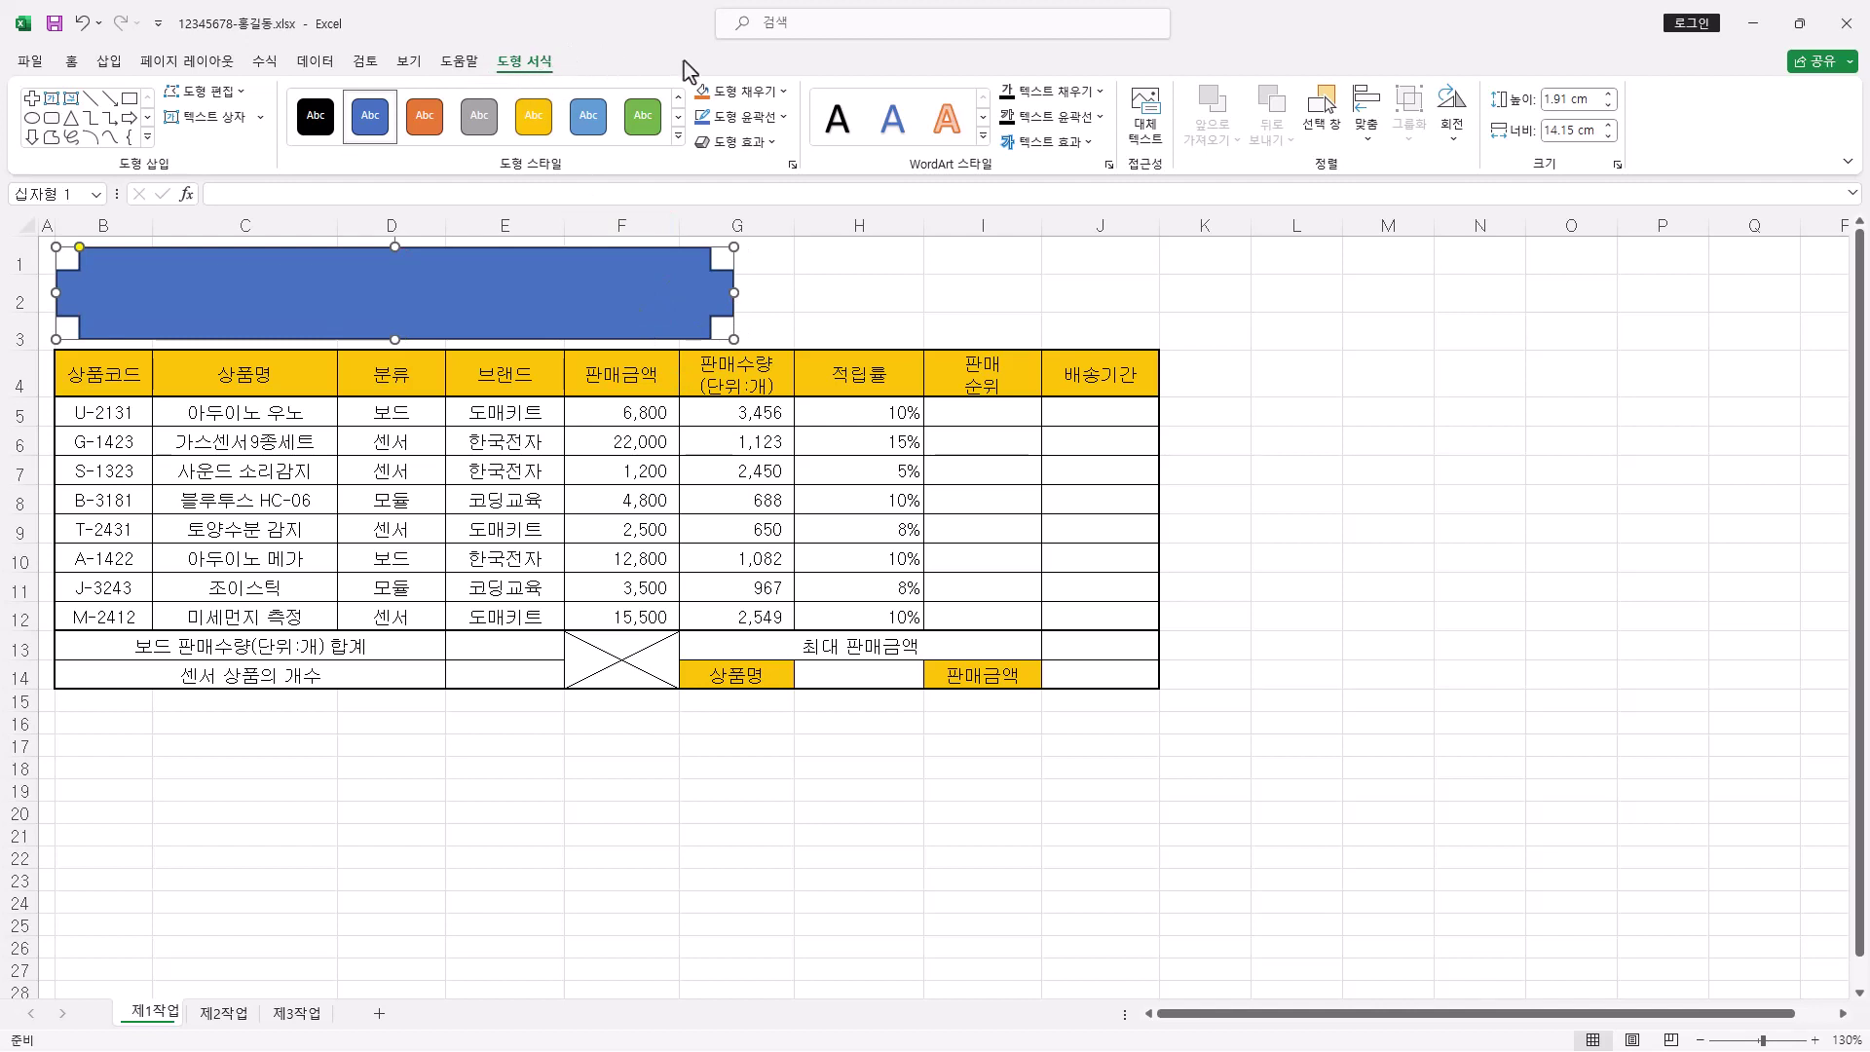
Apply an outer right-offset shadow to the cross shape and enter the title 코딩교구 쇼핑몰 판매 현황 in it
click(774, 144)
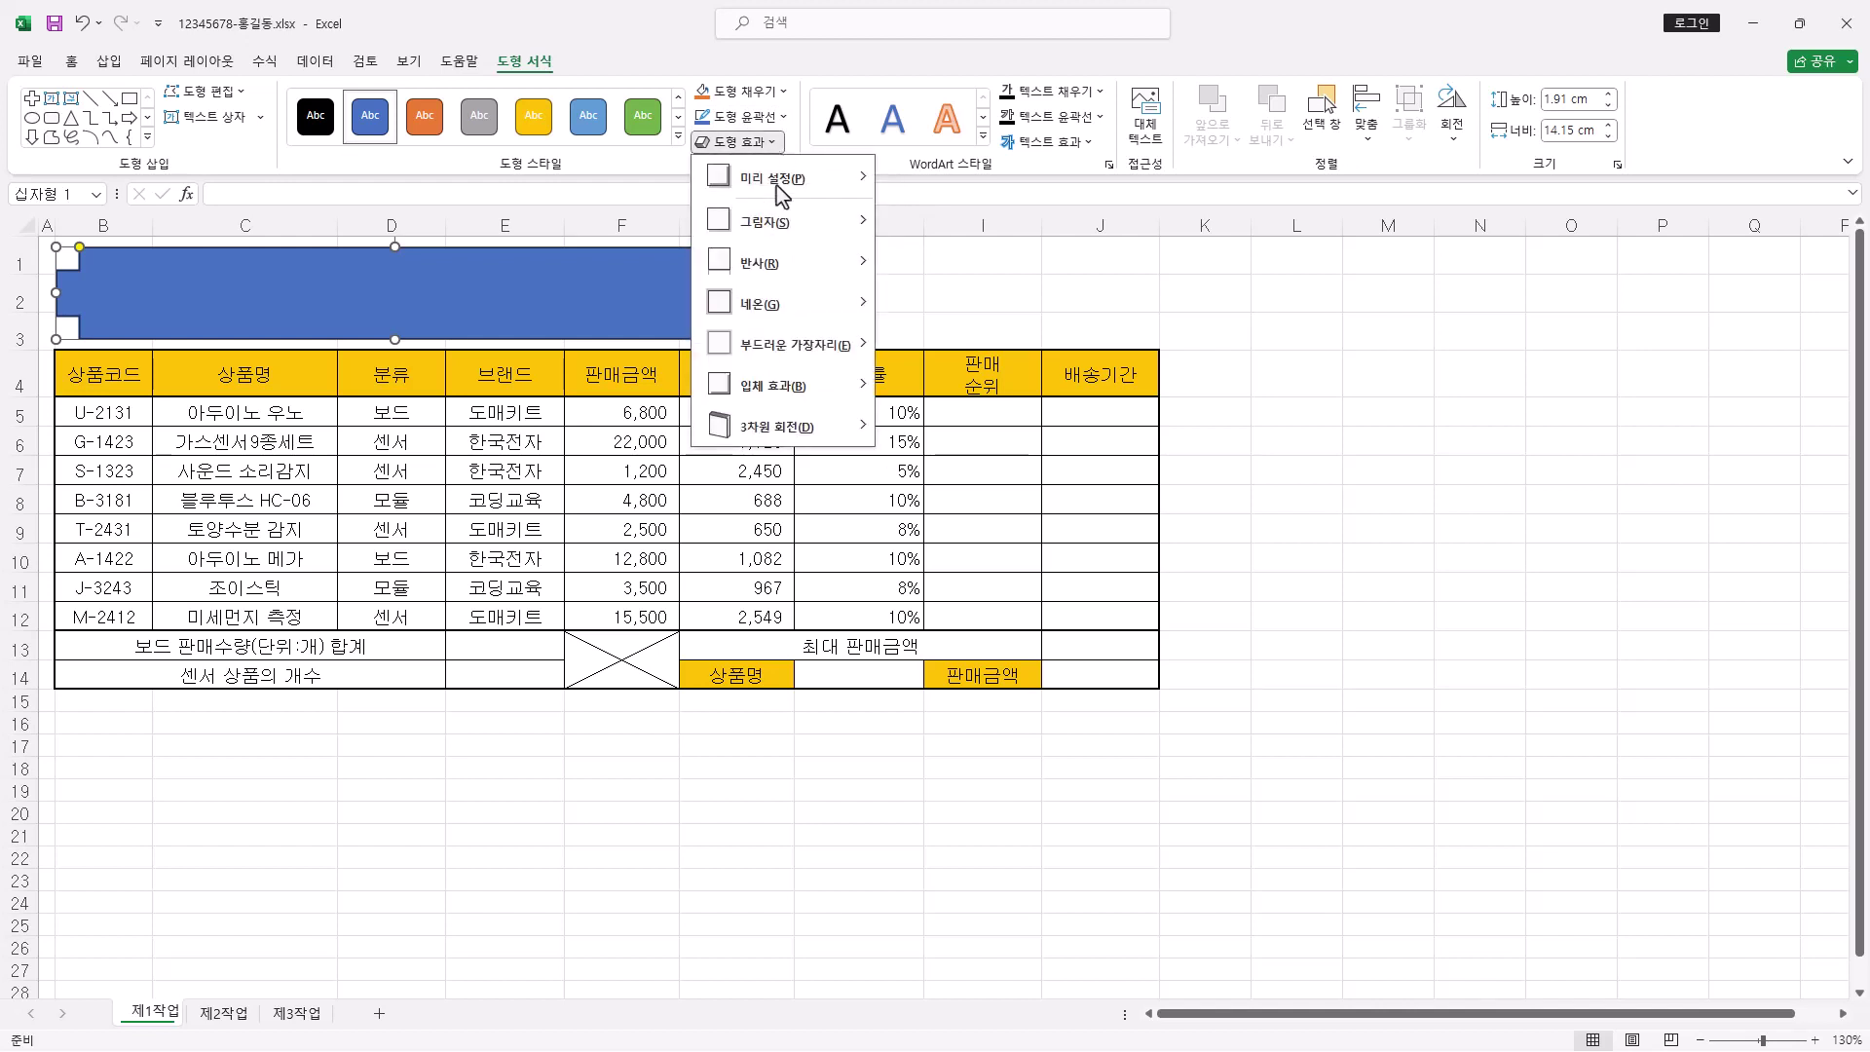
mouse_move(779, 229)
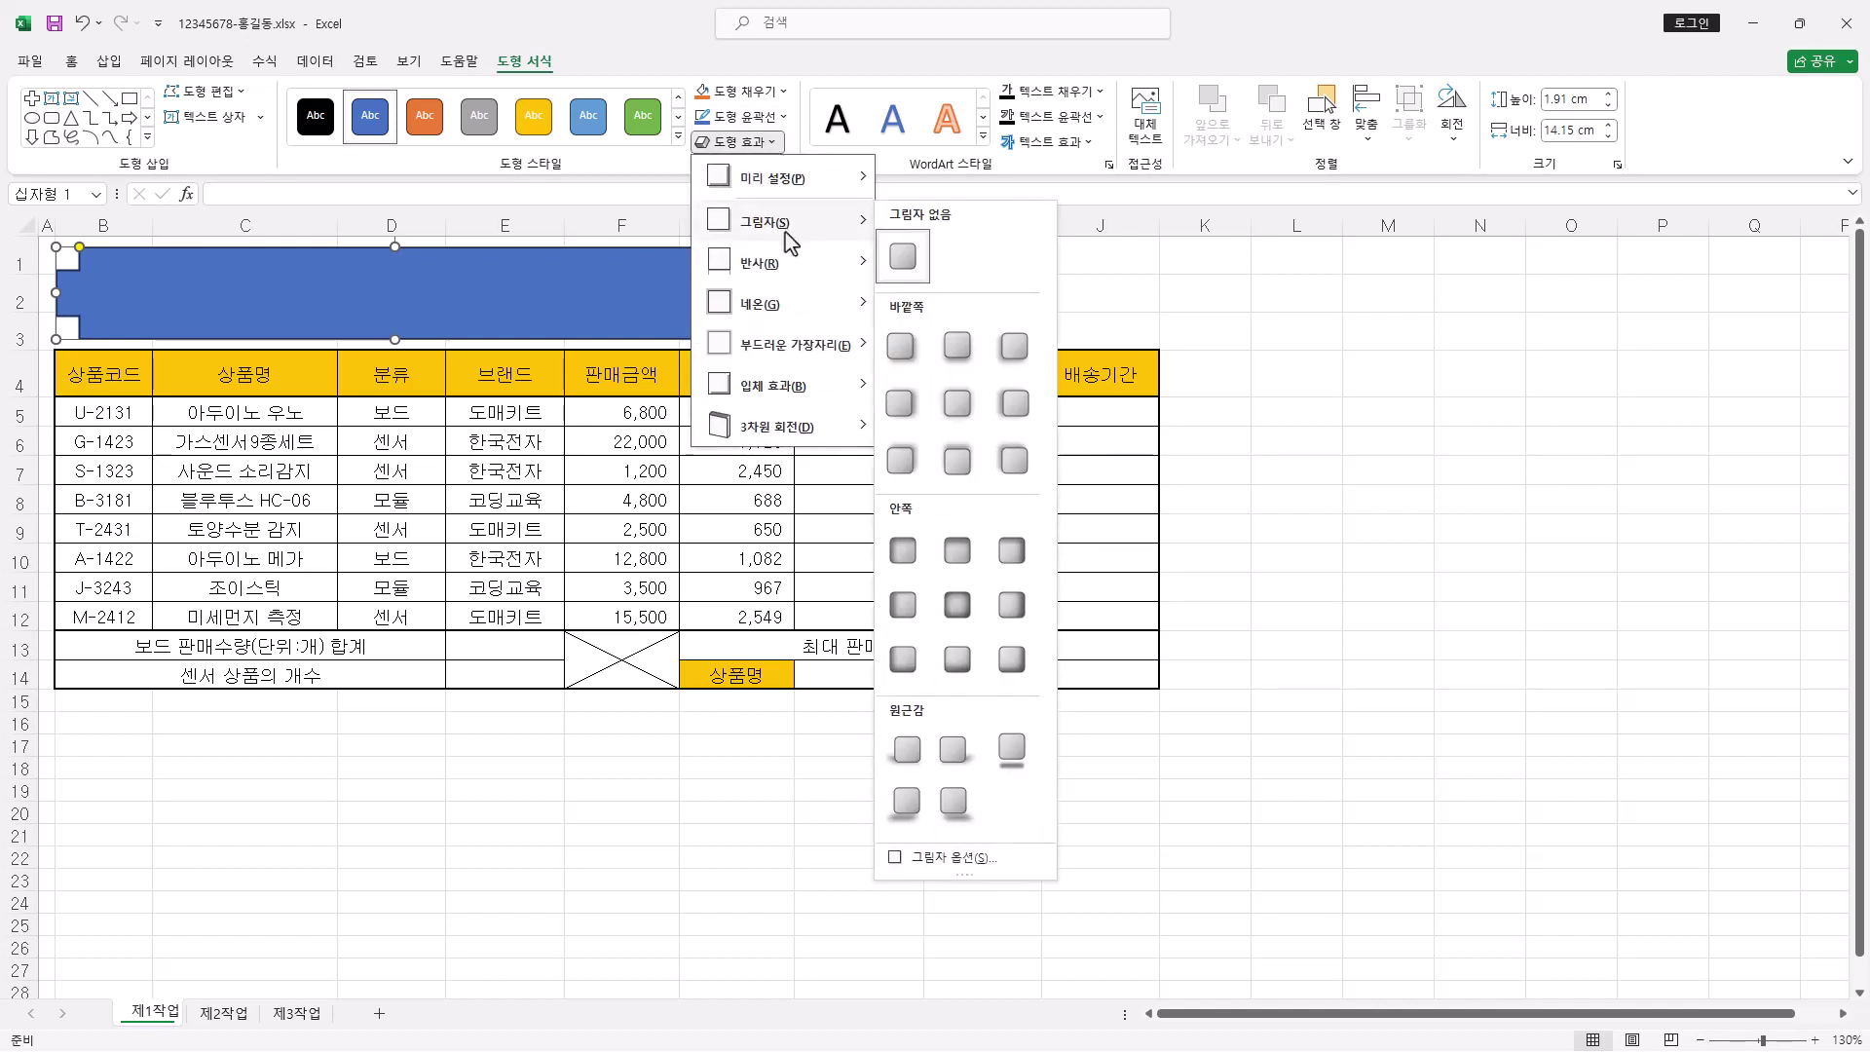
click(912, 417)
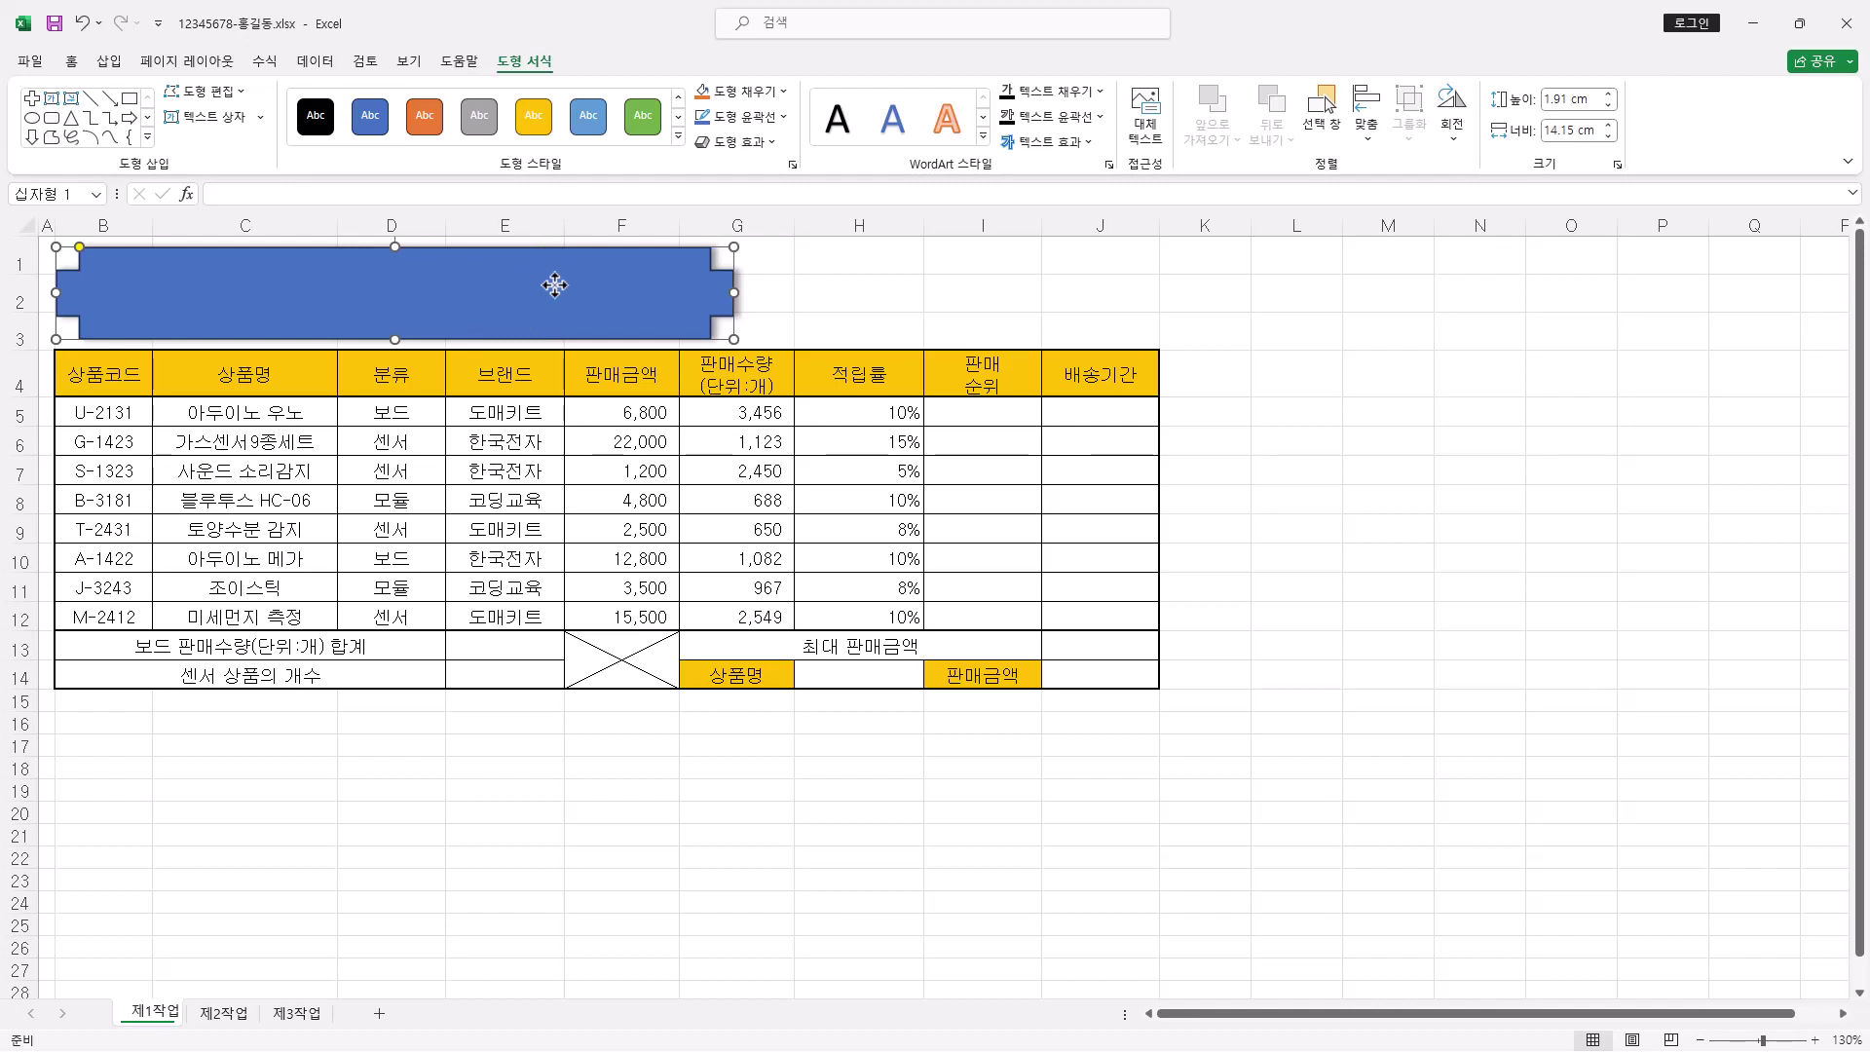
text(코딩교구 쇼핑몰 판매 현황)
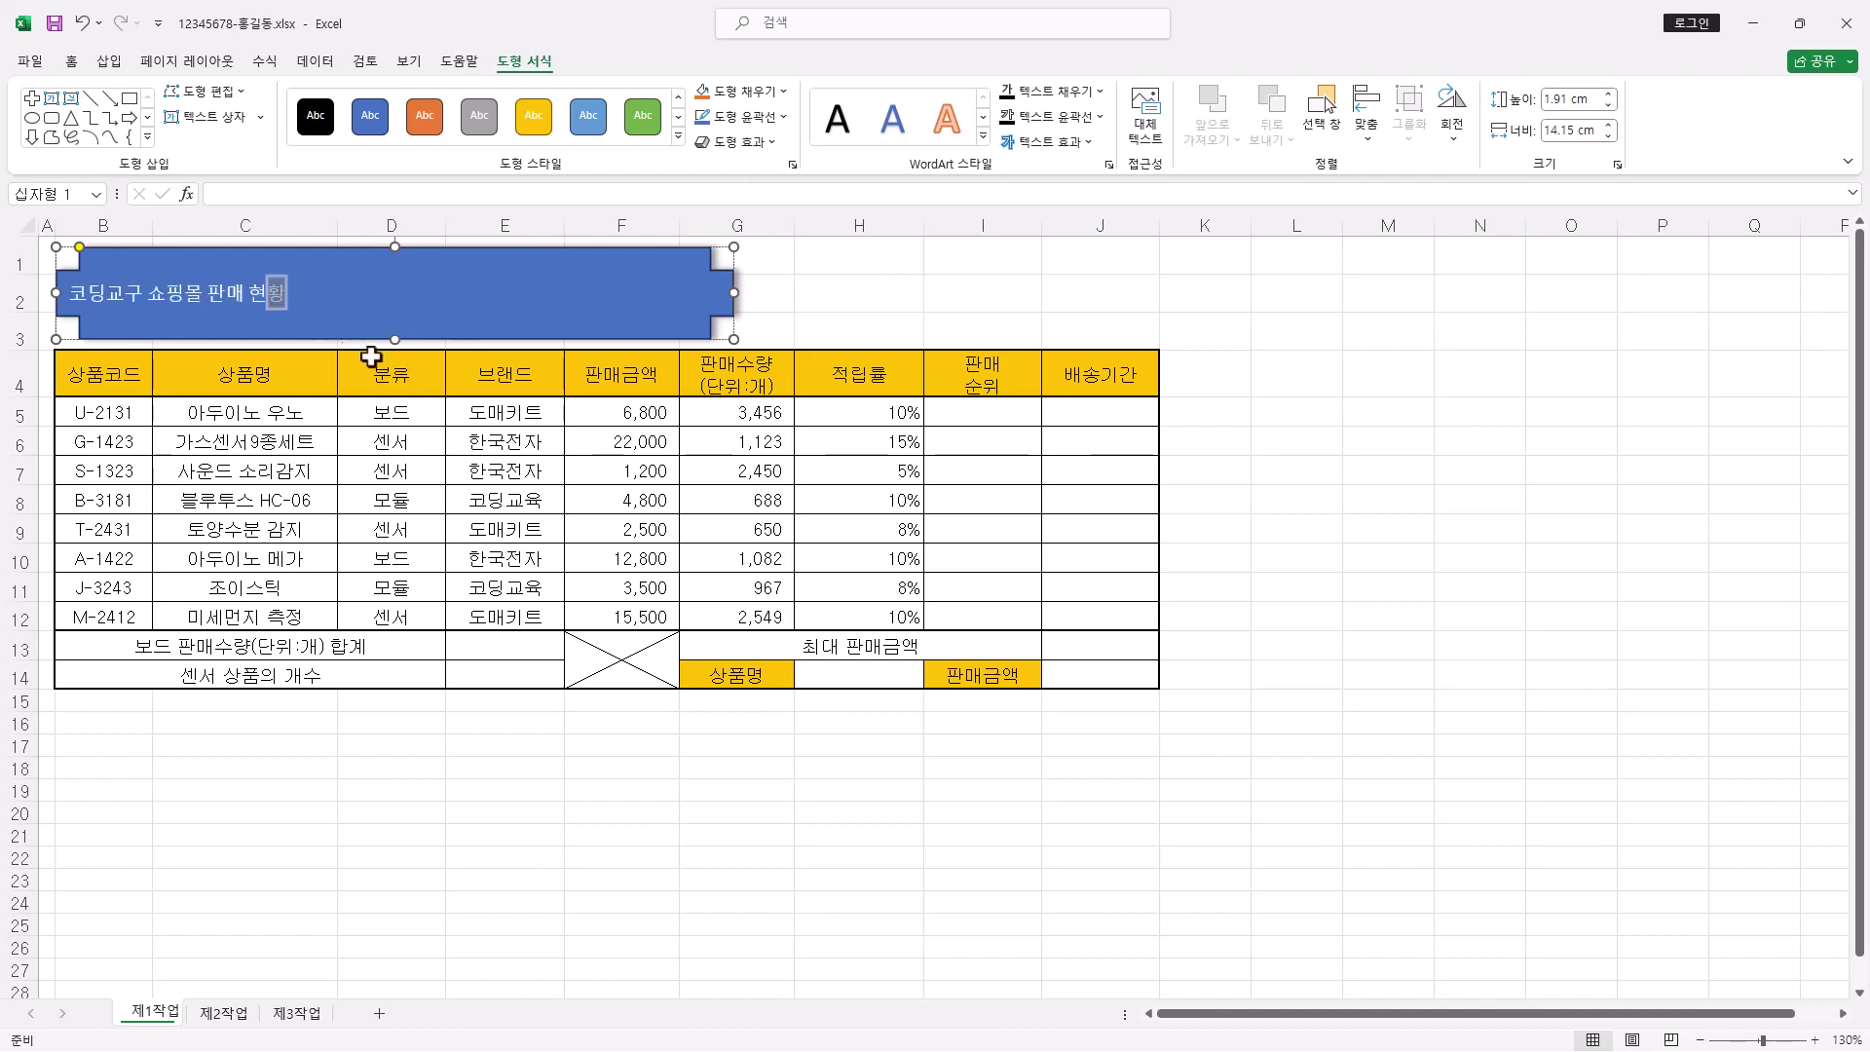
Fill the title cross shape with standard yellow
click(468, 248)
click(784, 92)
click(784, 94)
click(784, 94)
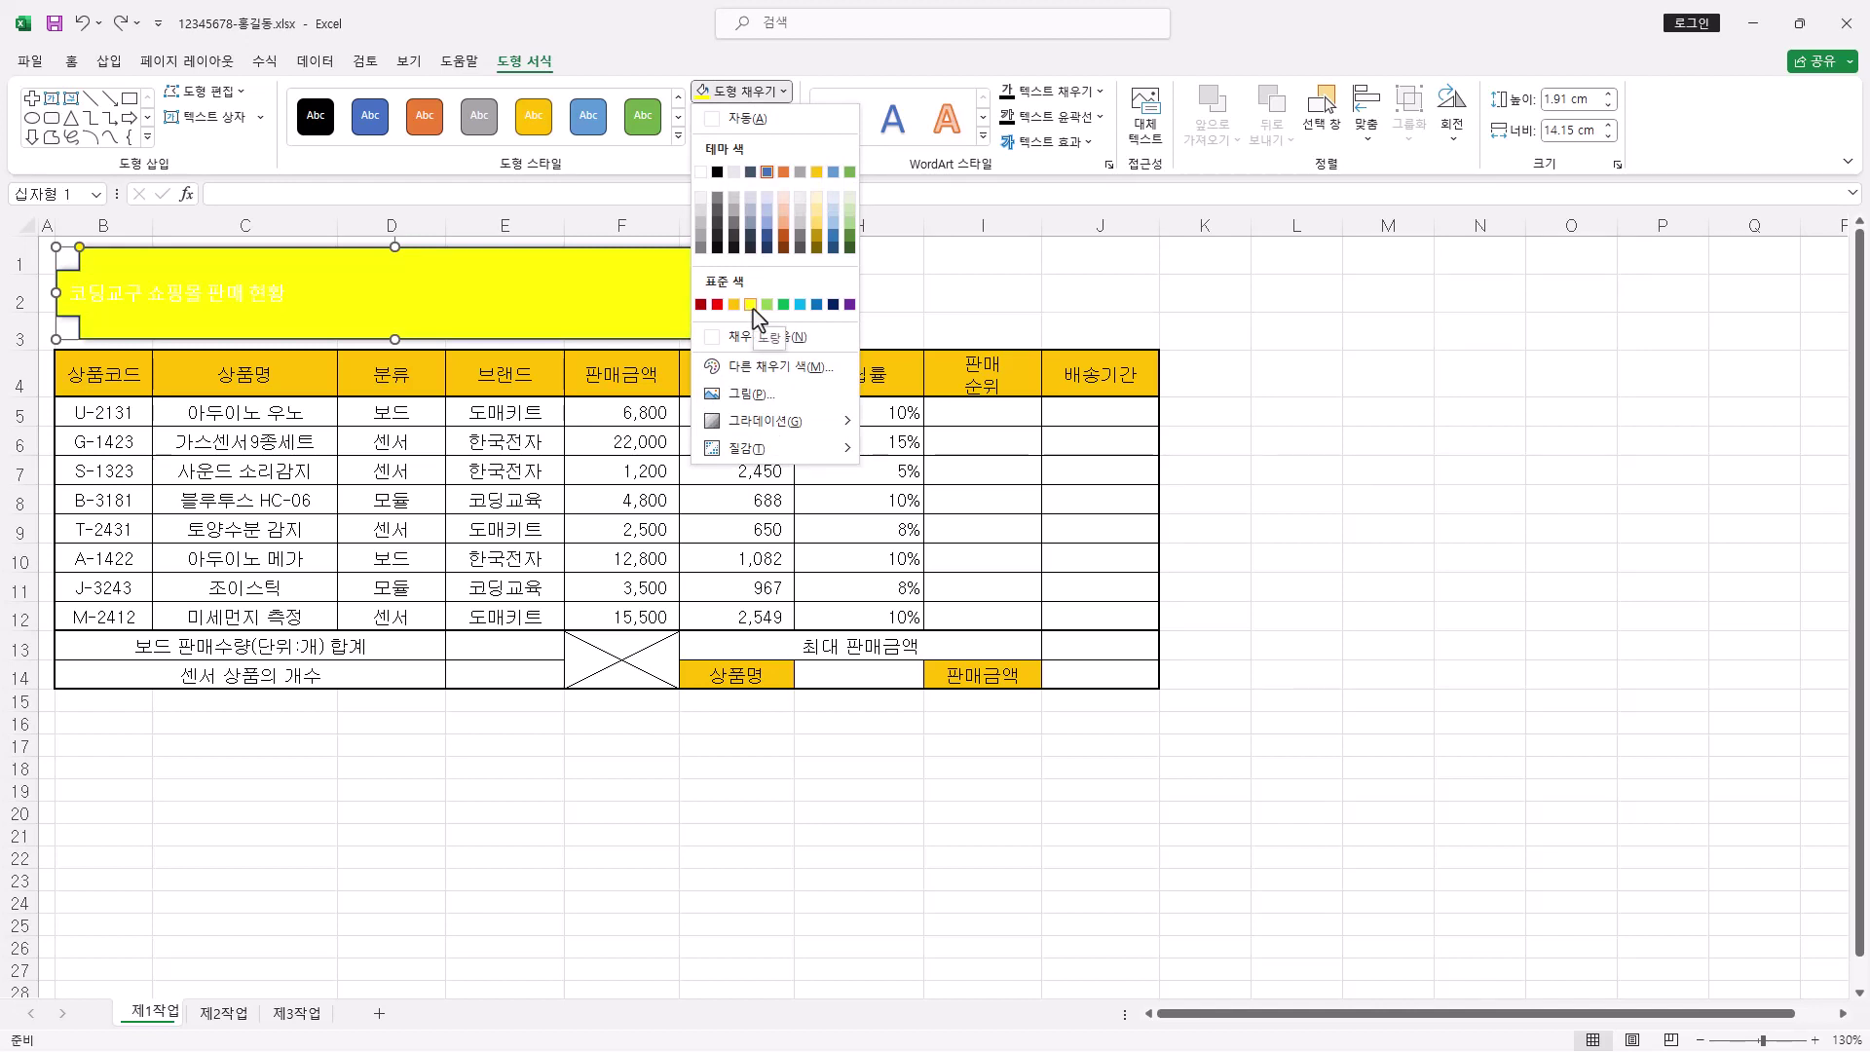
click(751, 305)
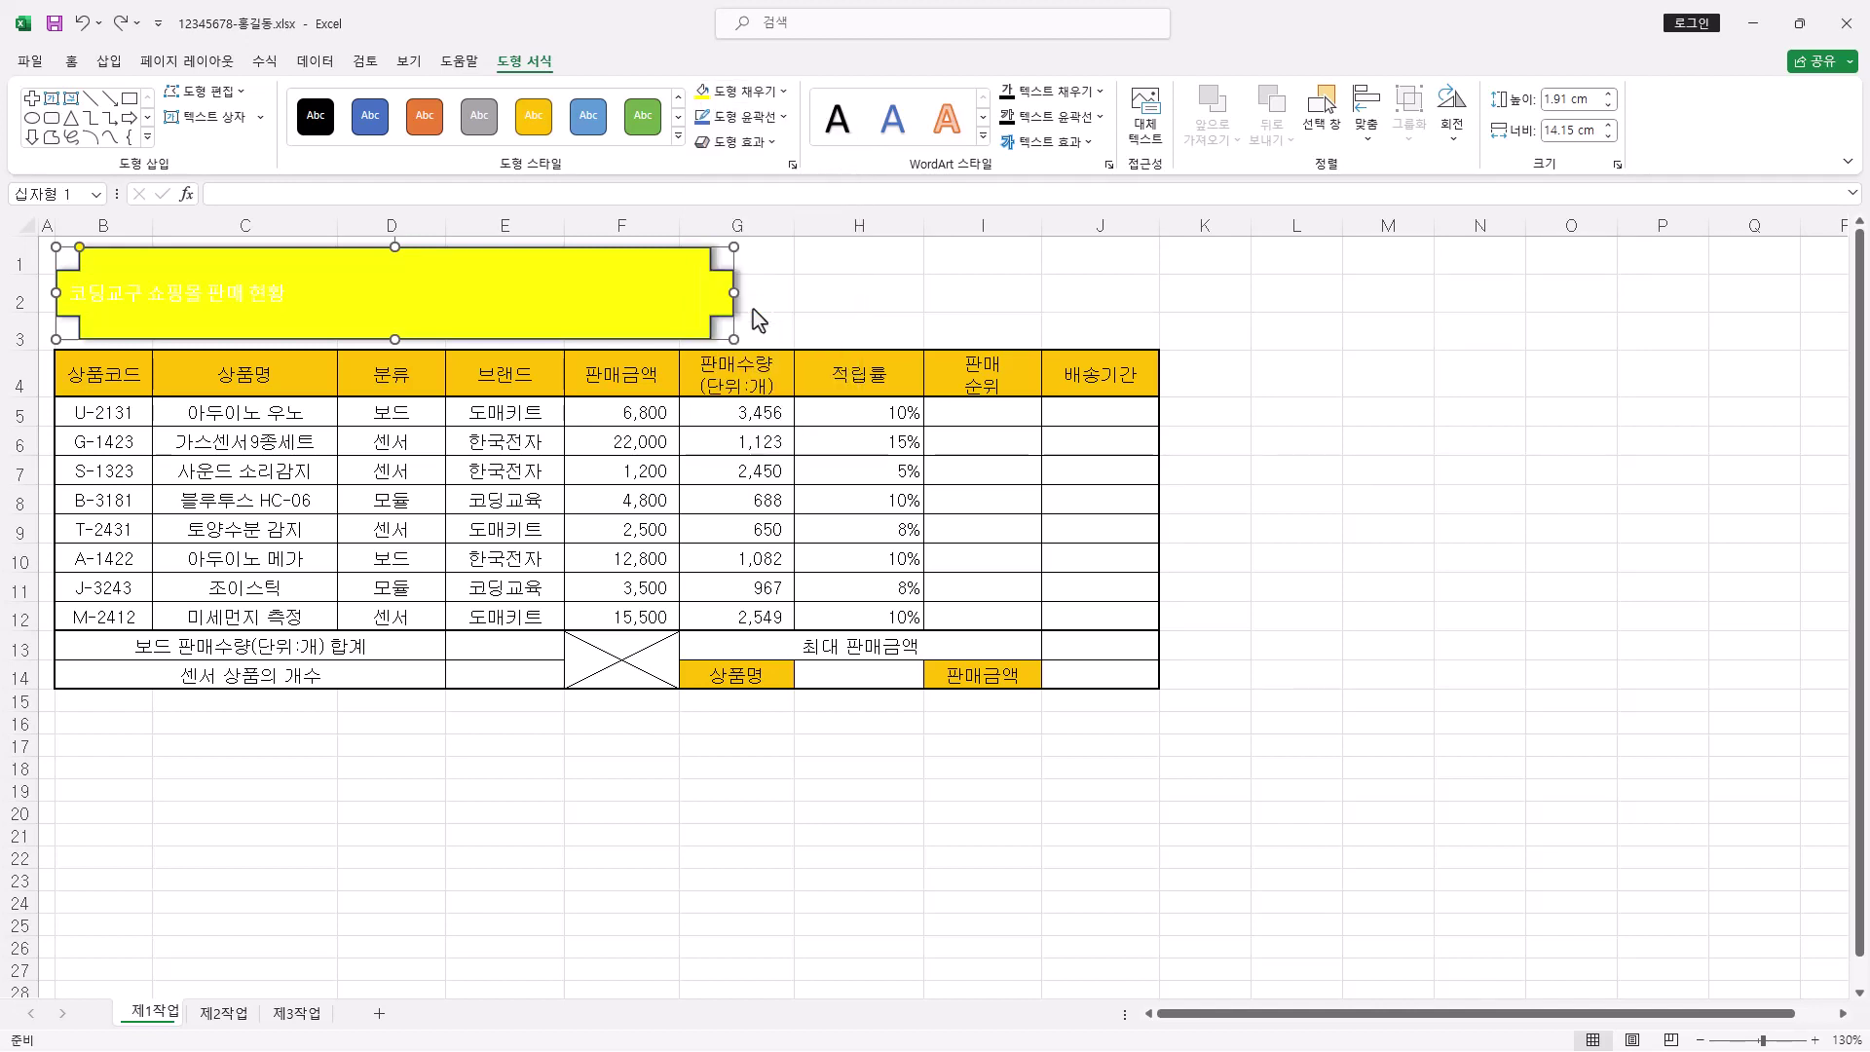
click(781, 123)
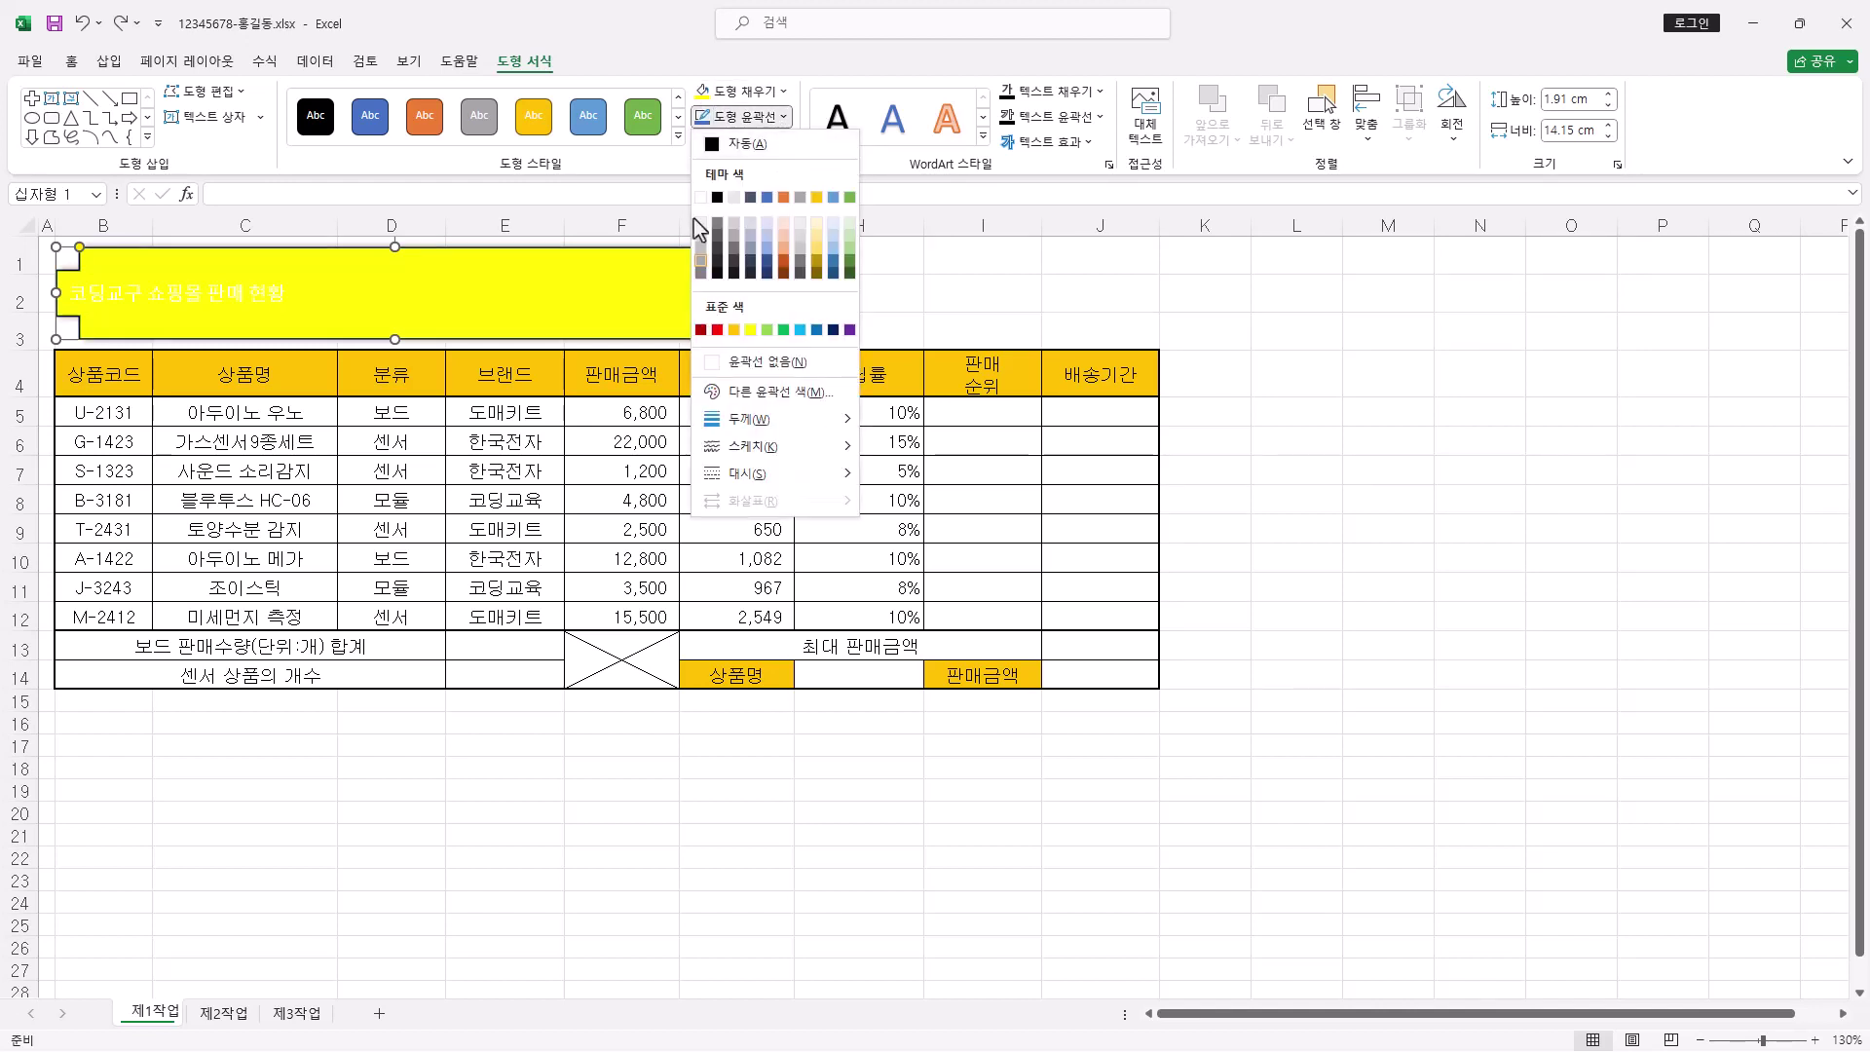
click(602, 20)
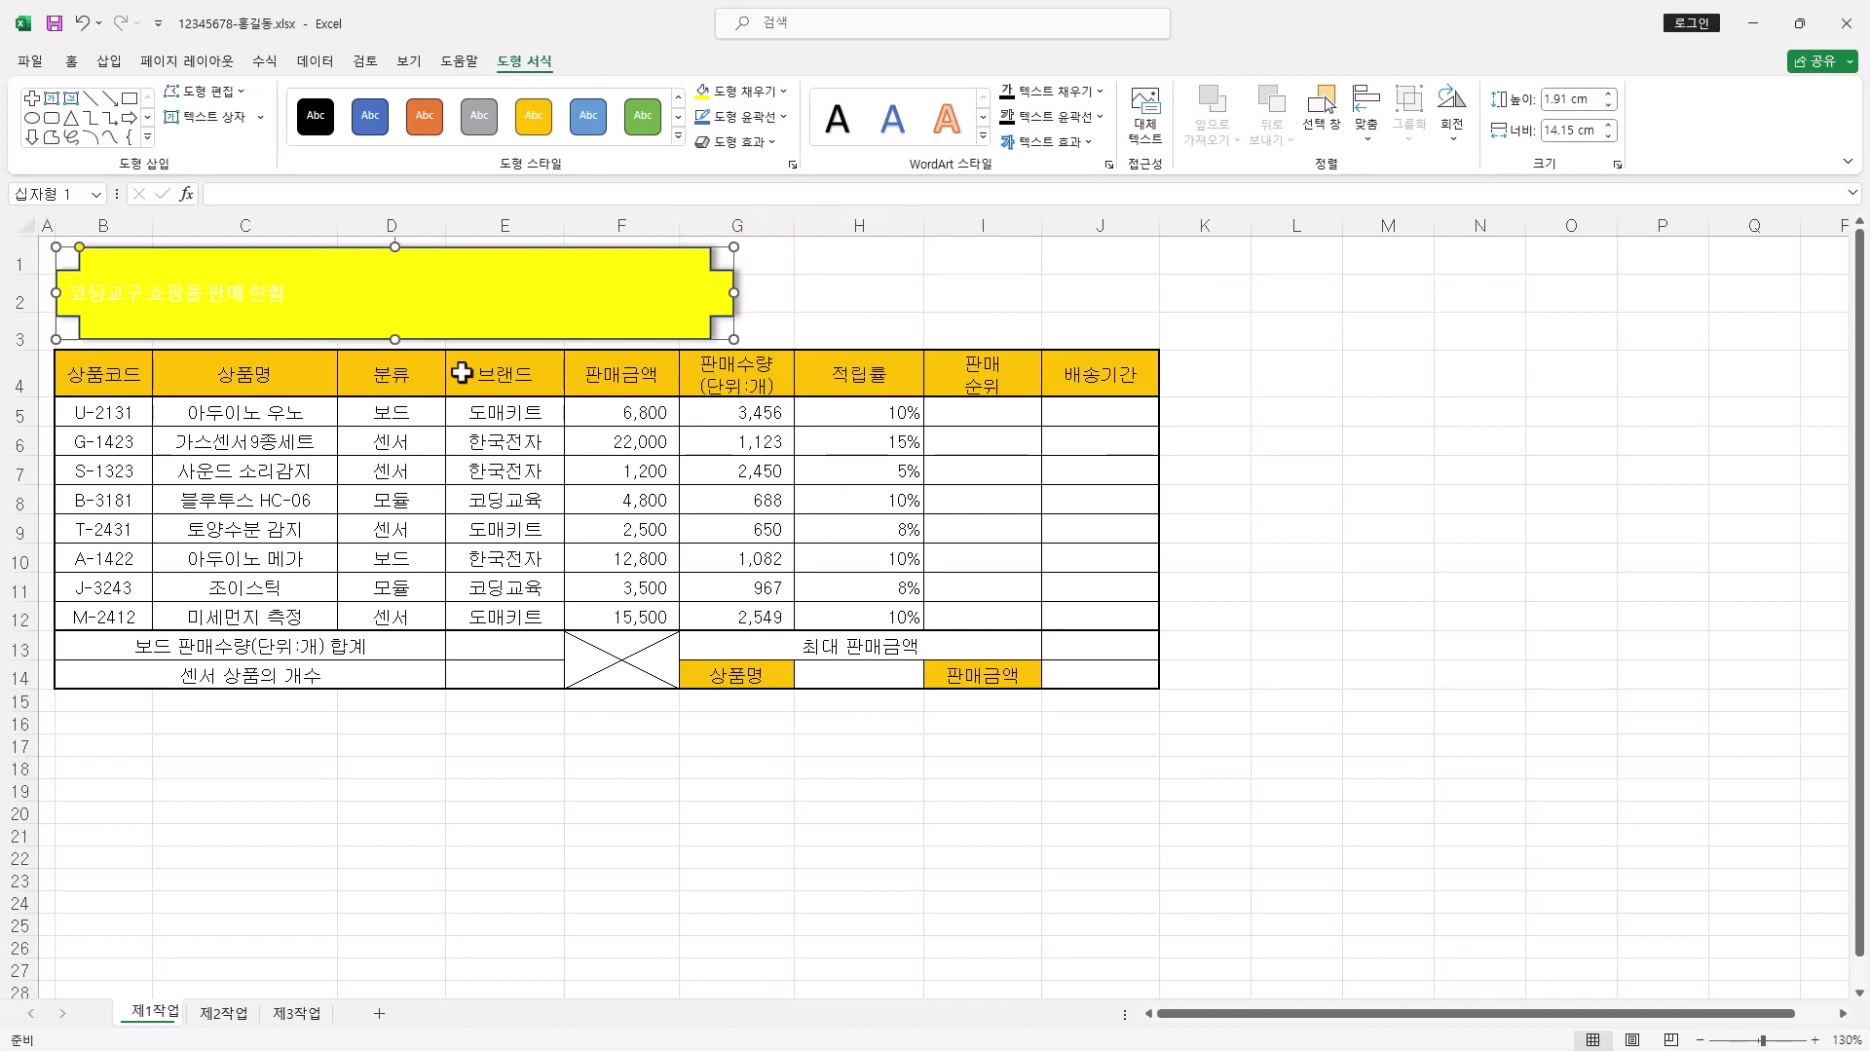
Format the title shape's text as 굴림, size 24, in black
click(71, 61)
click(337, 131)
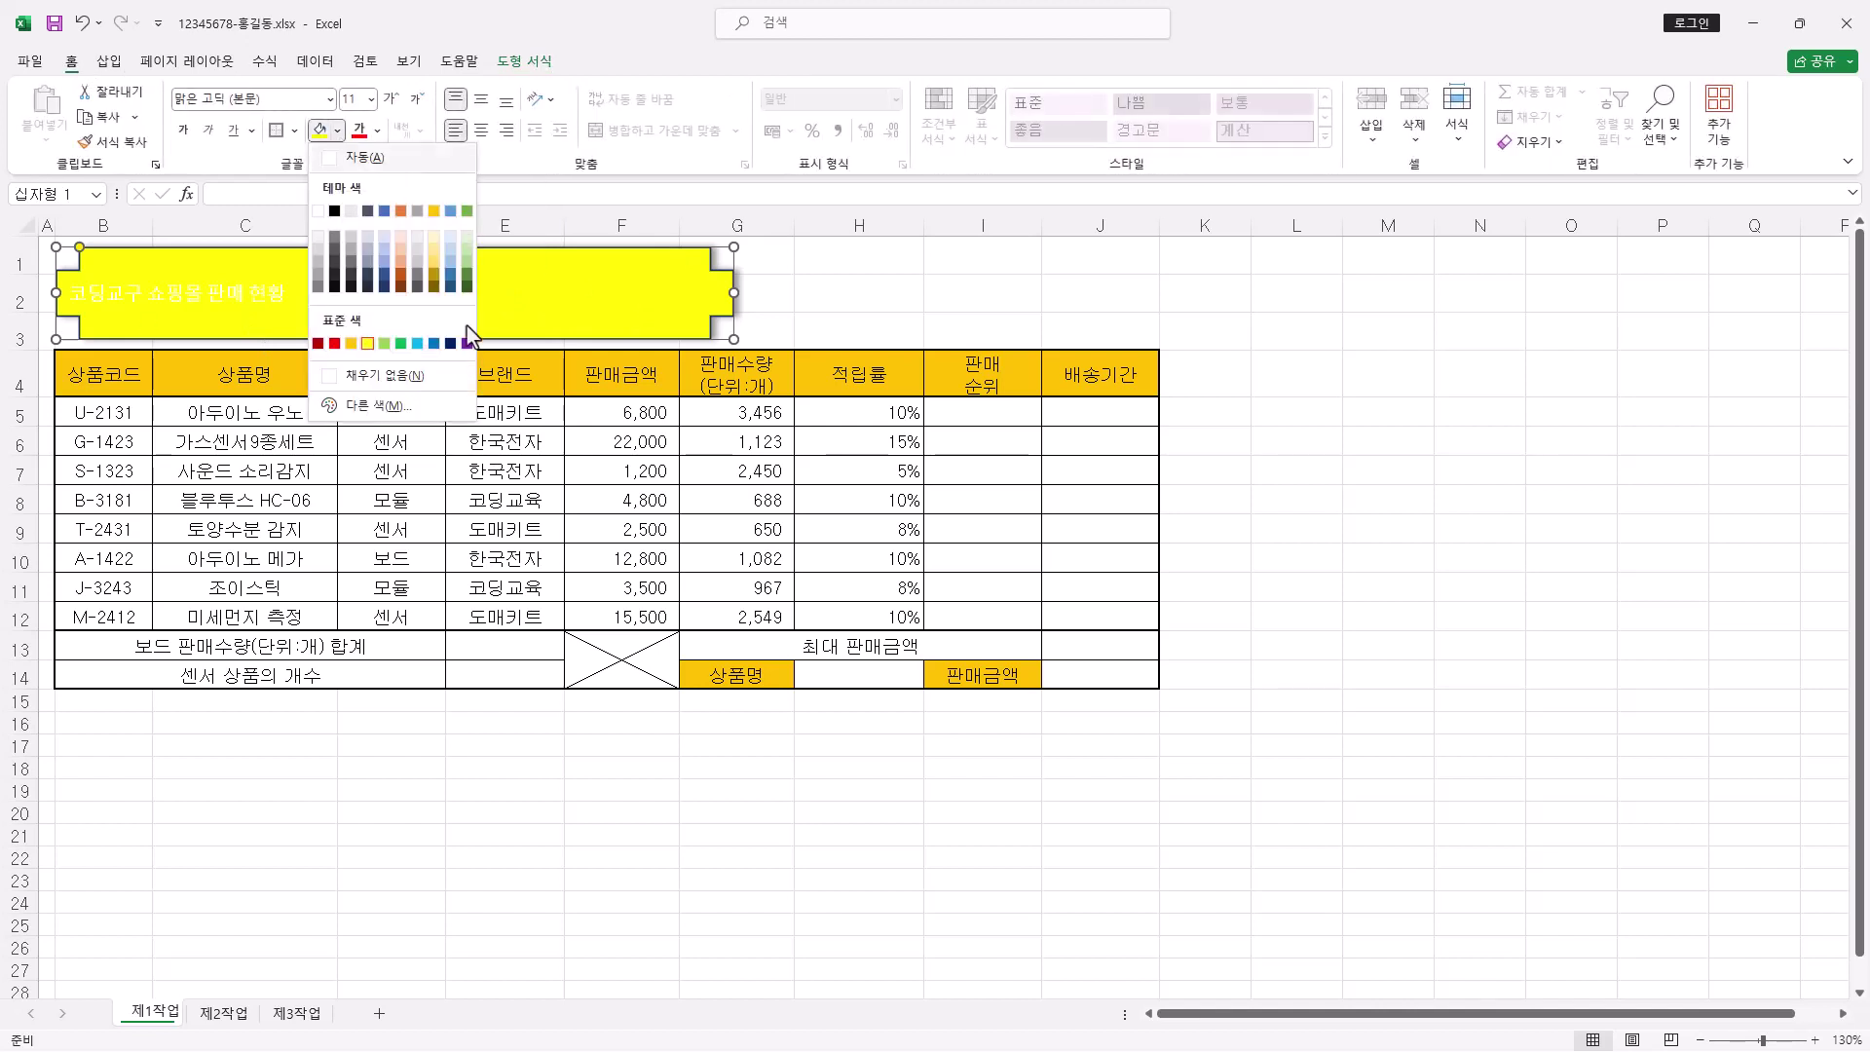
click(395, 35)
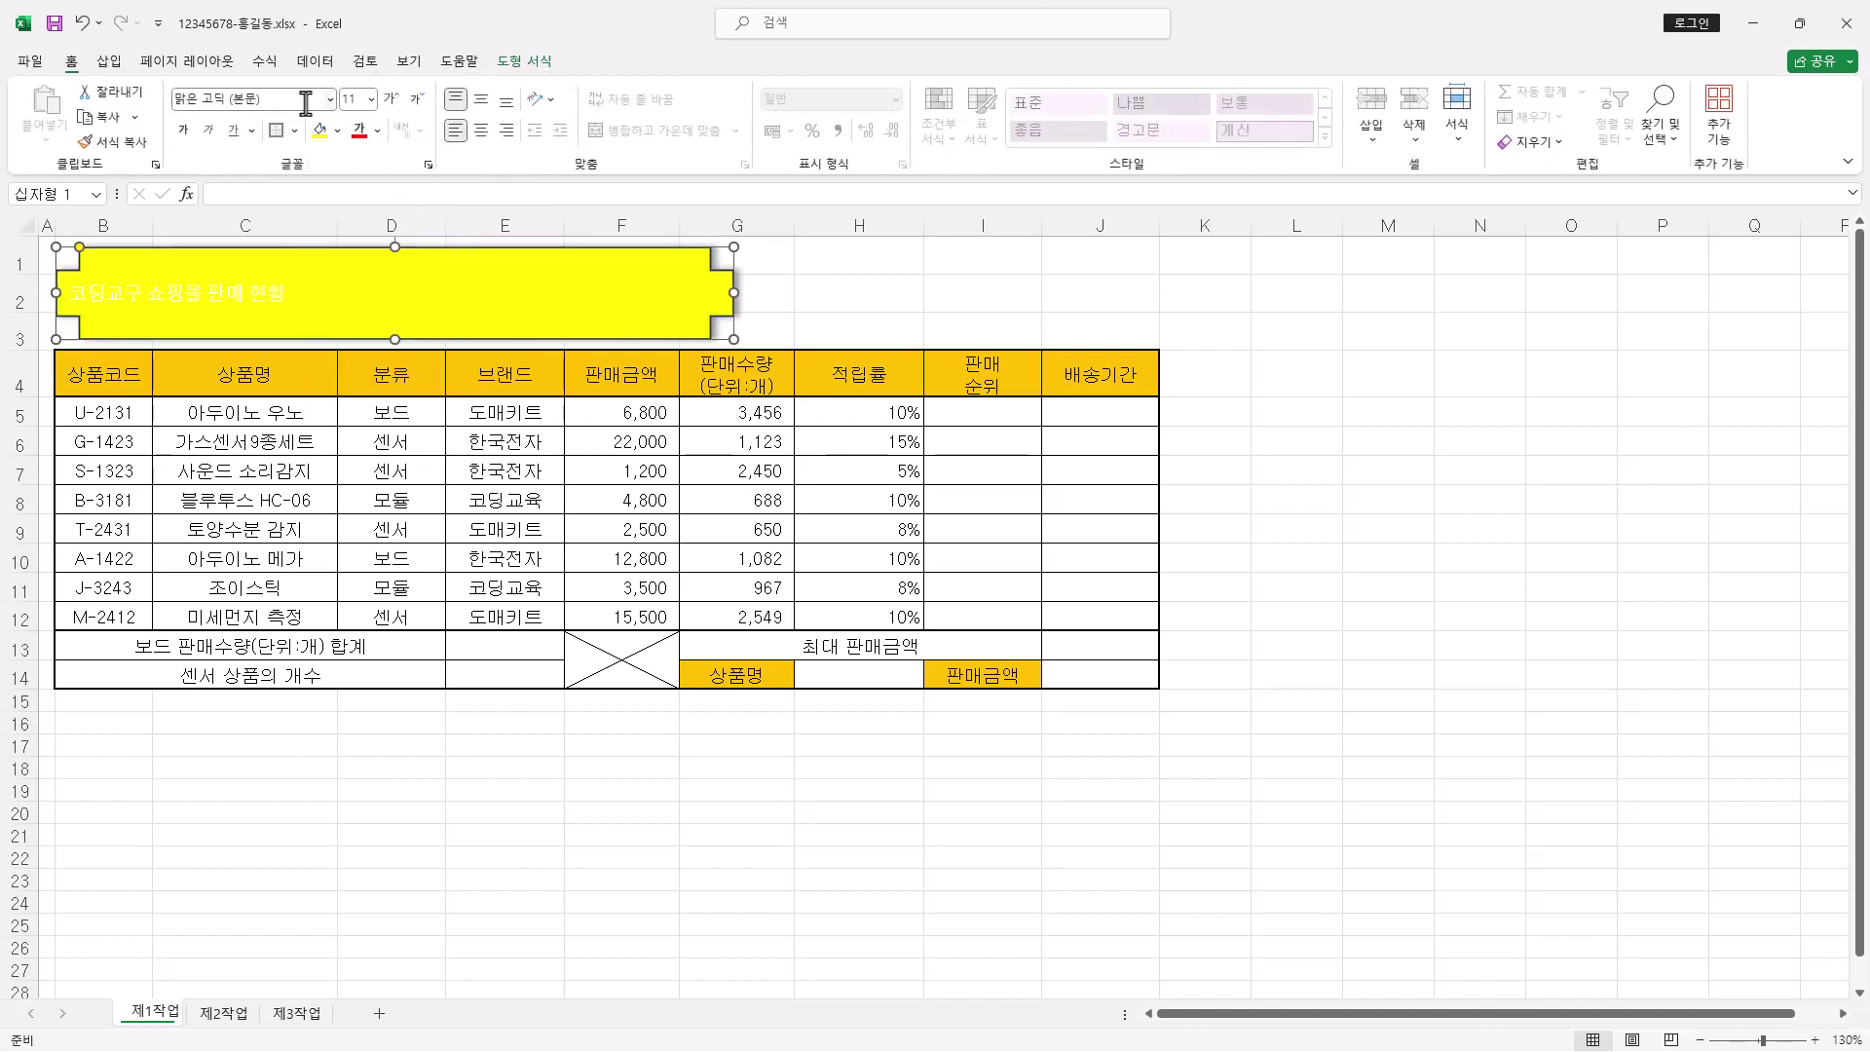
click(310, 100)
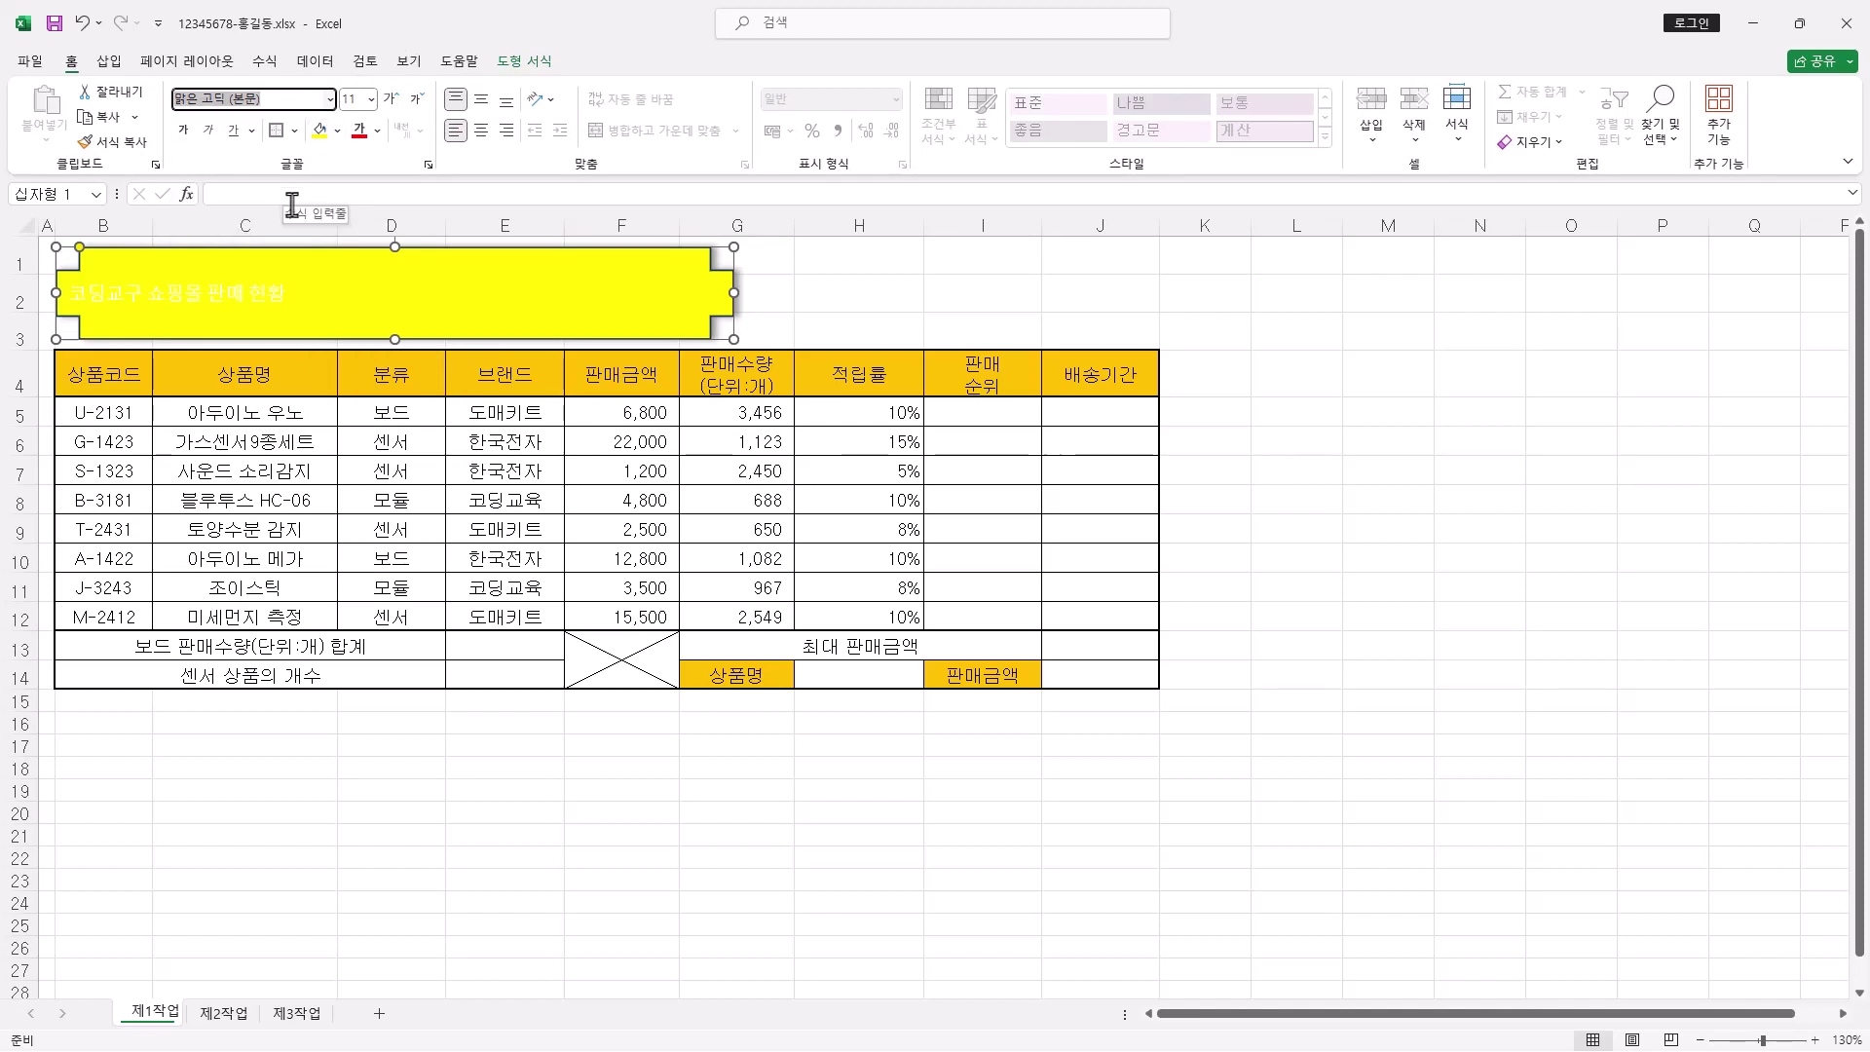
text(굴림)
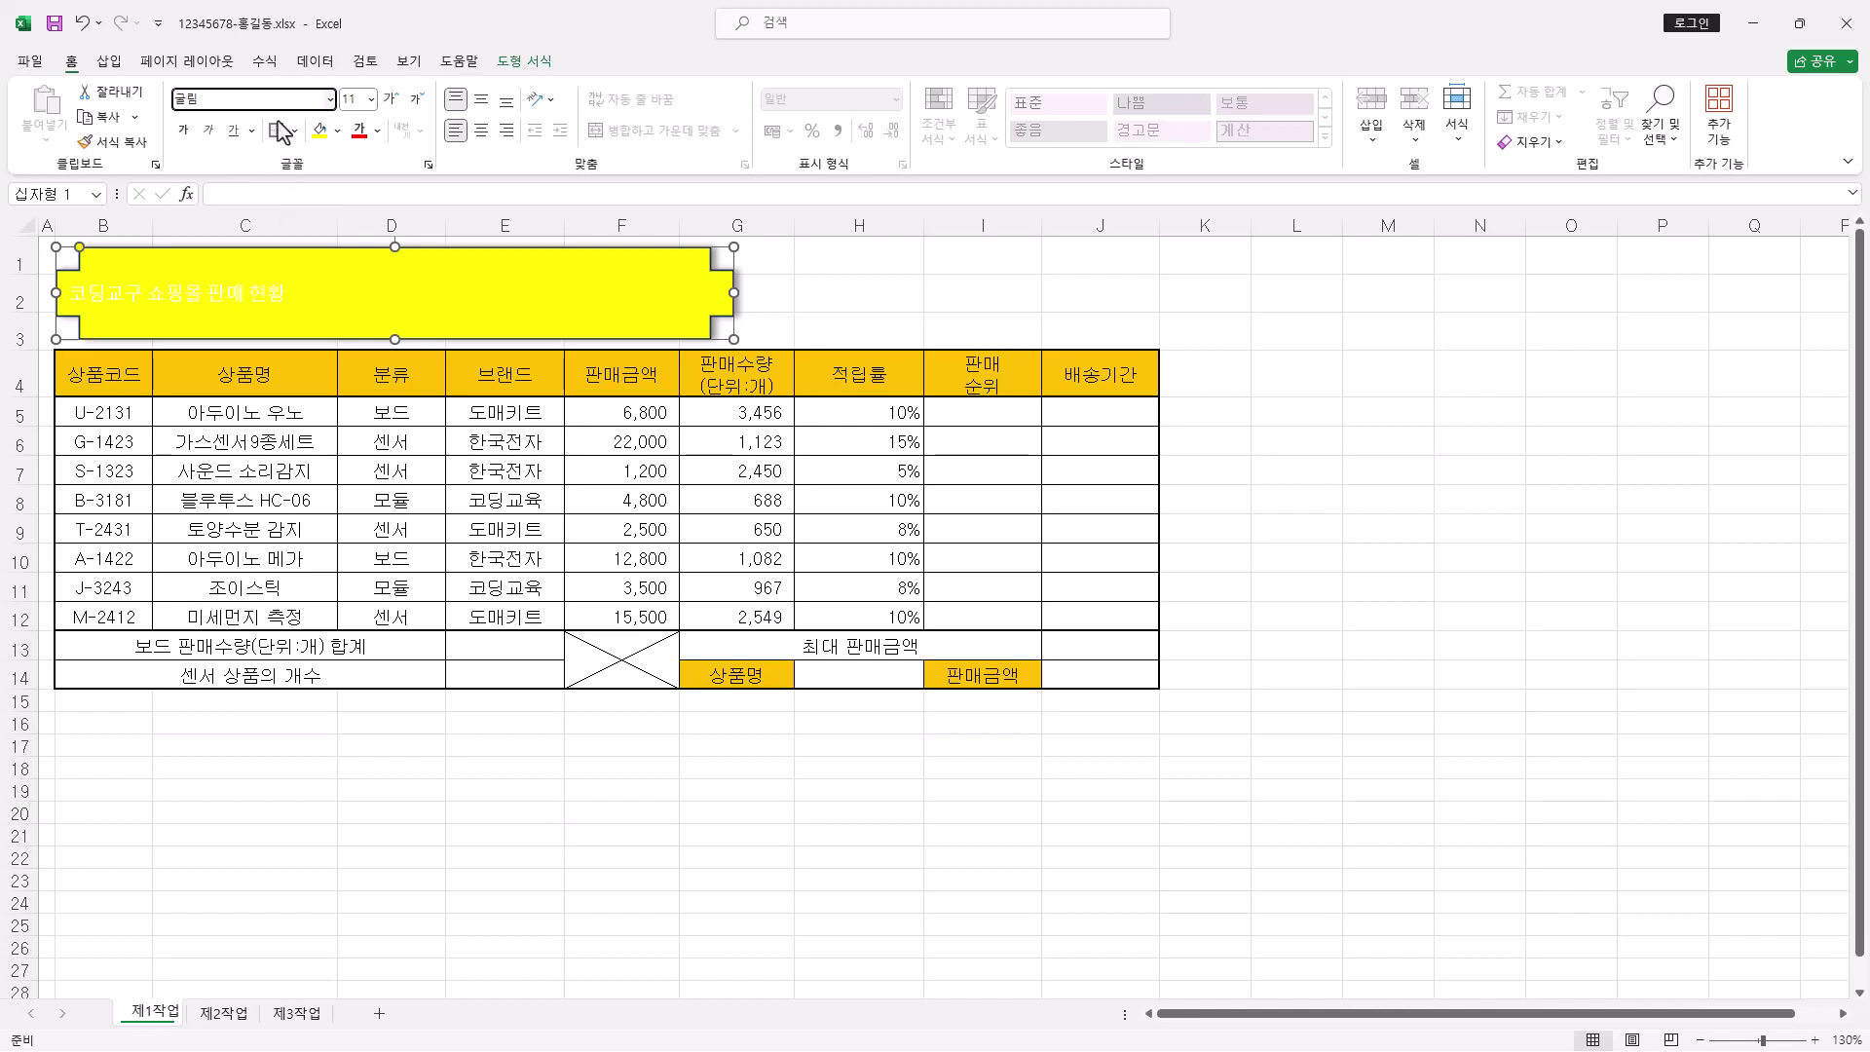
click(330, 99)
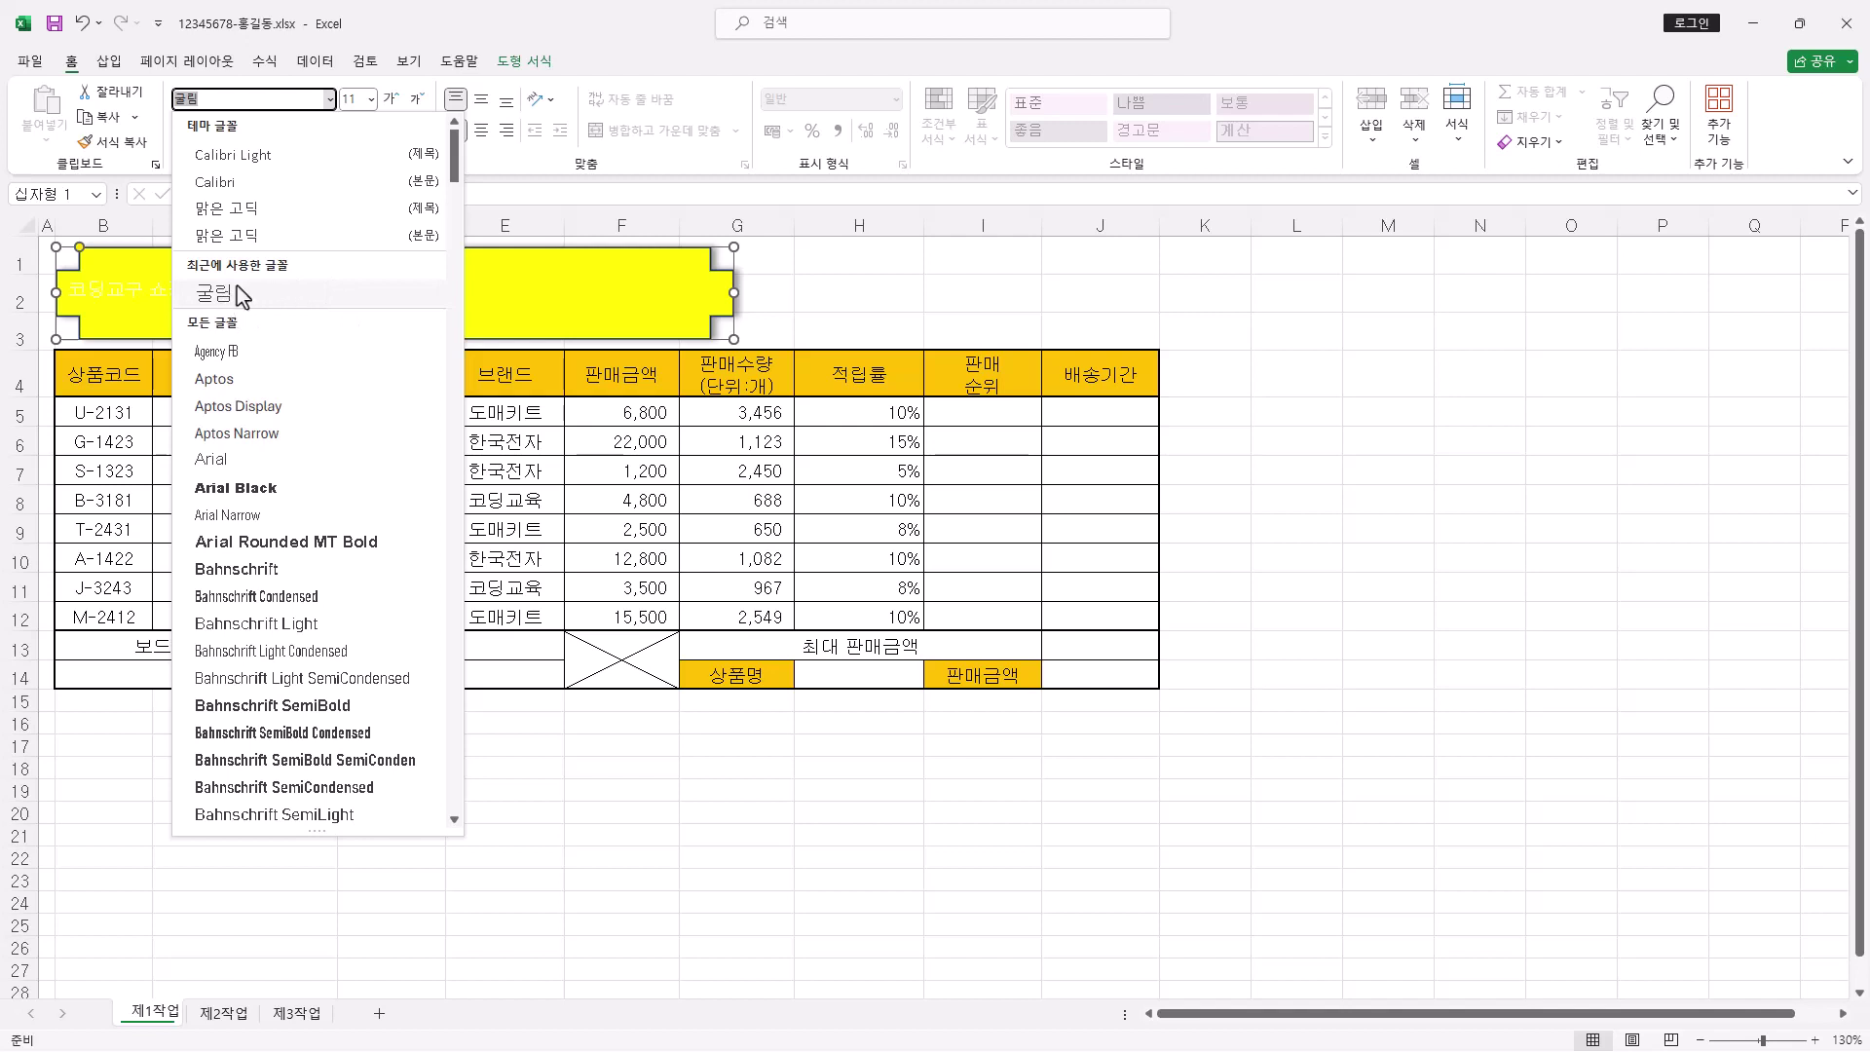
click(458, 39)
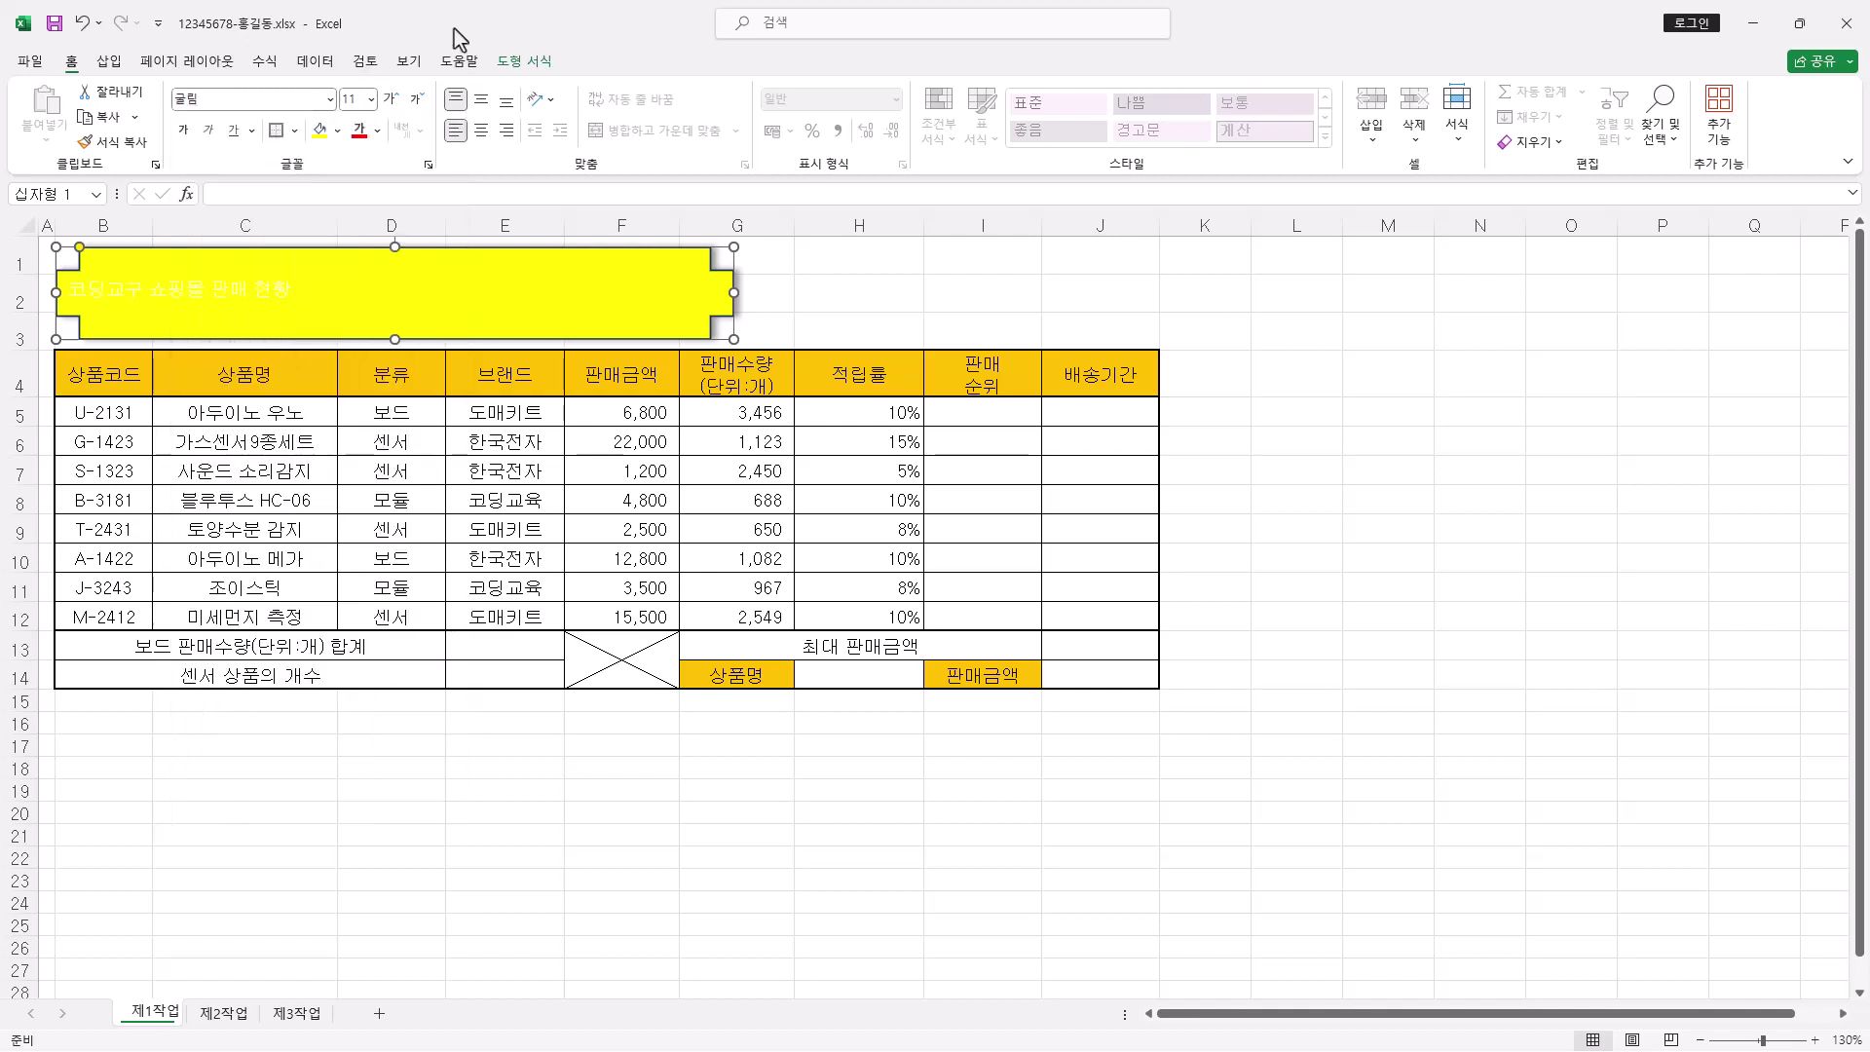
click(371, 99)
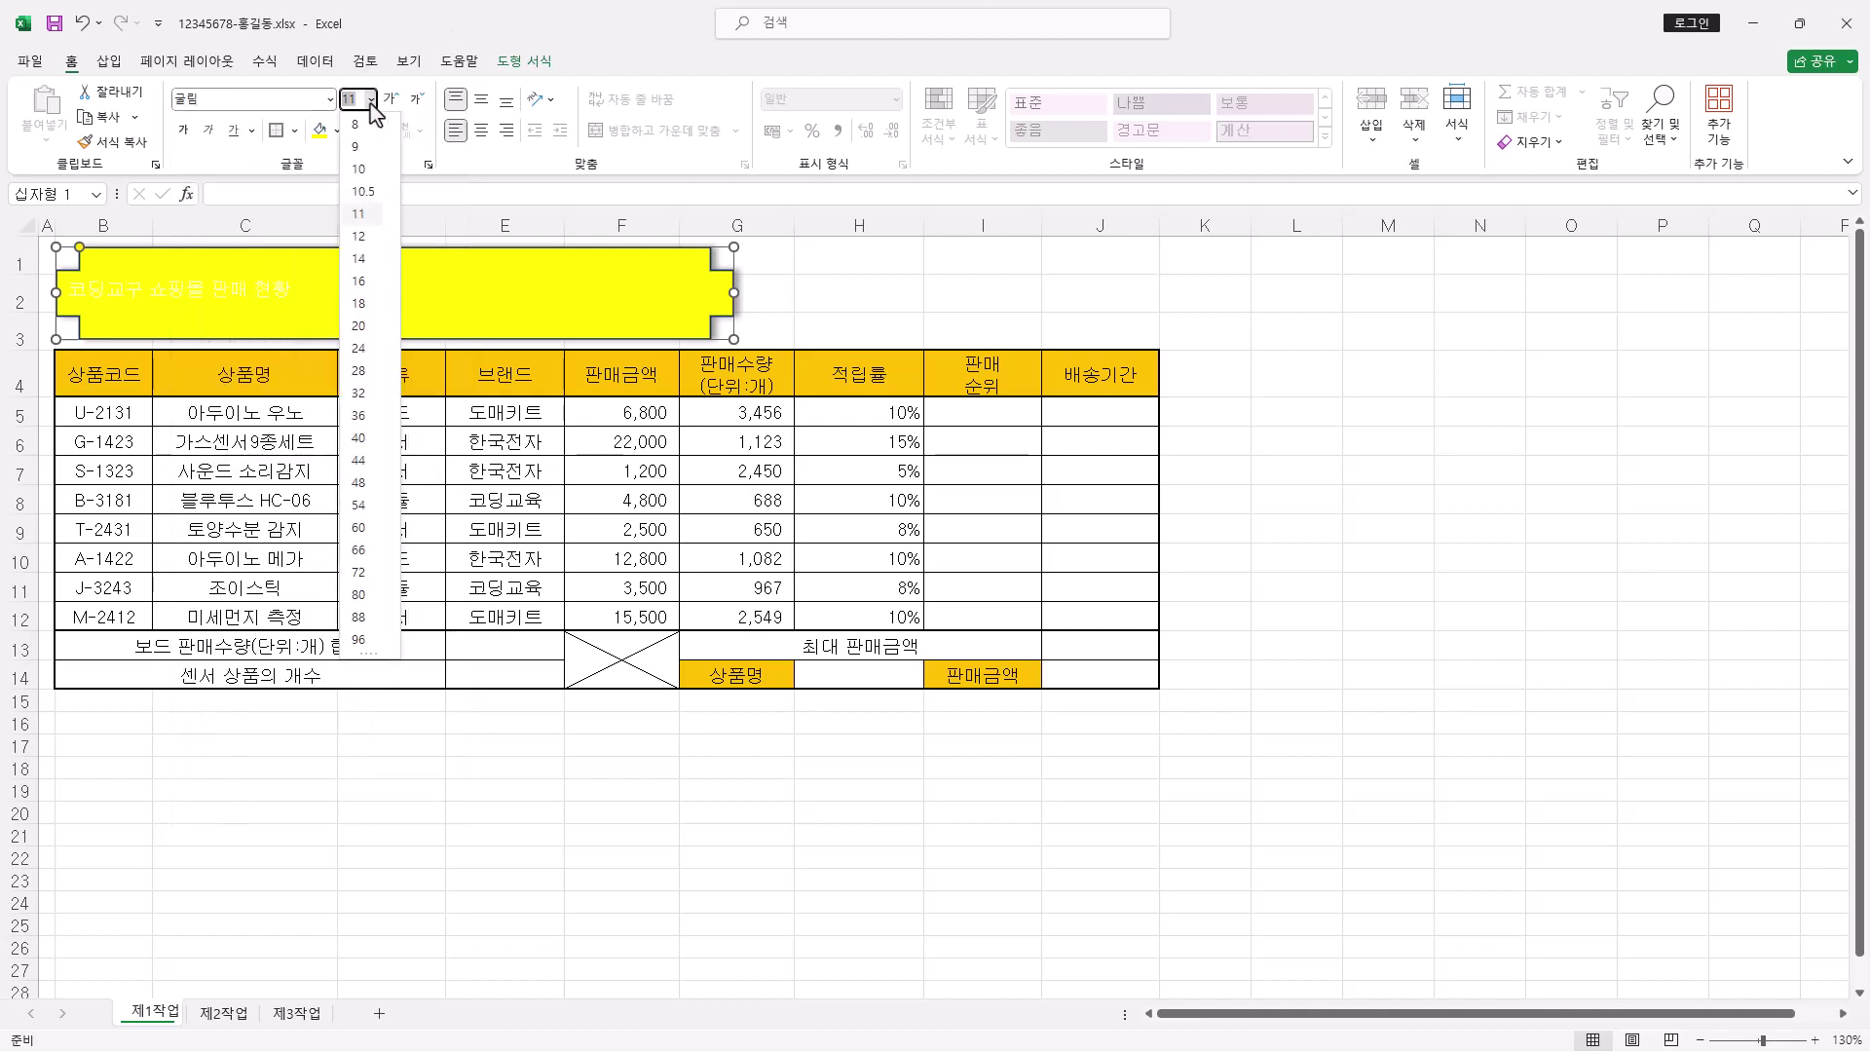
click(362, 347)
click(377, 130)
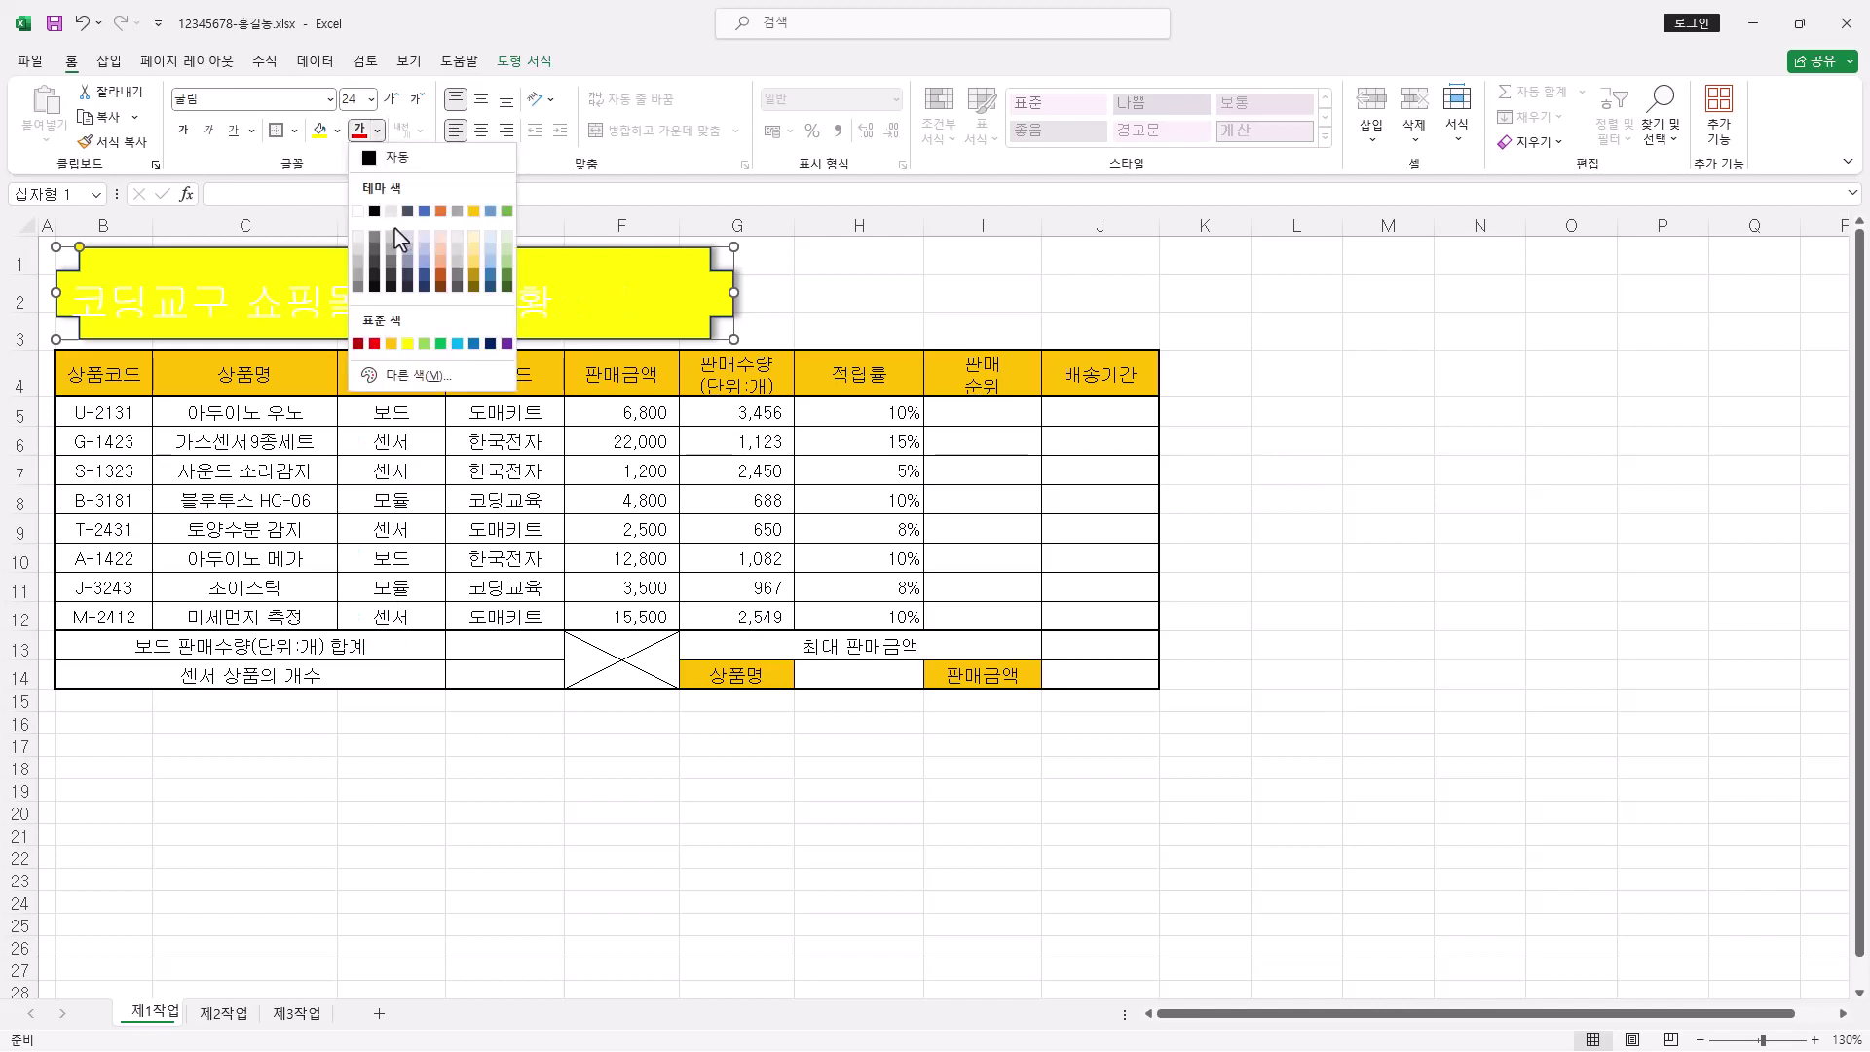
click(378, 225)
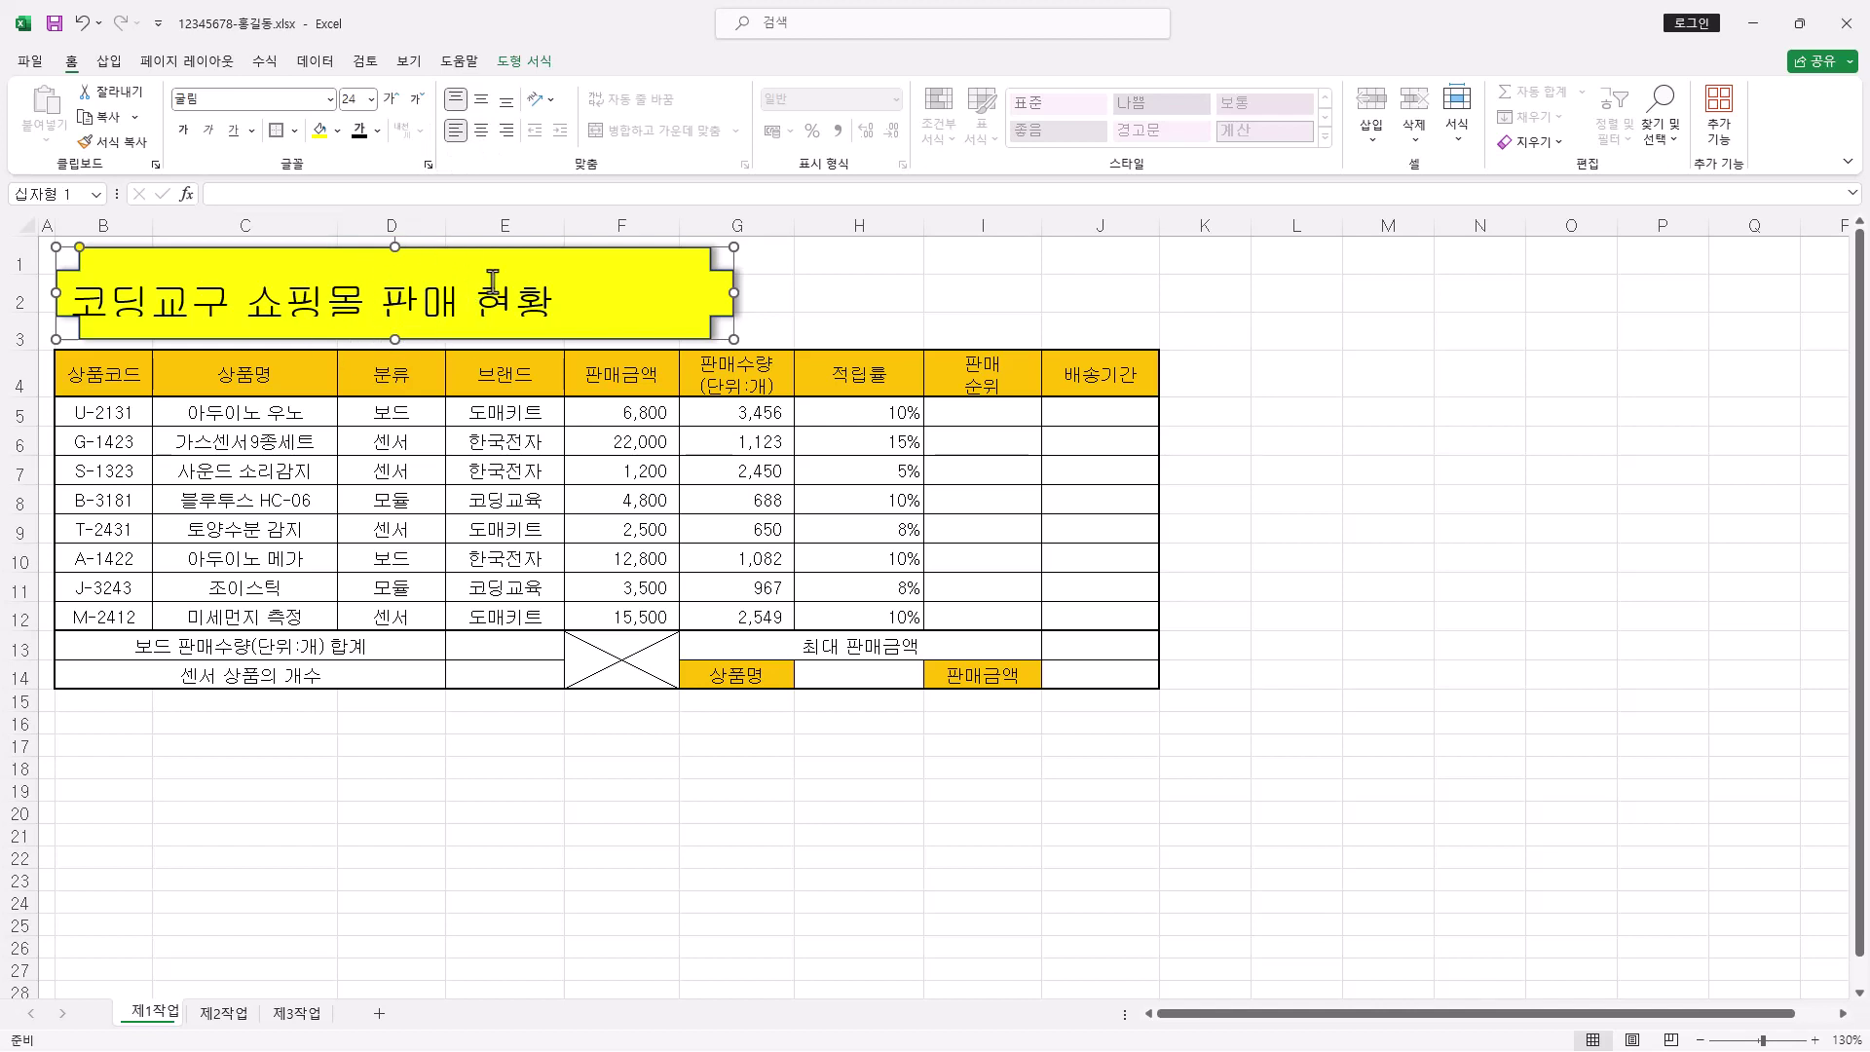
Center the title text vertically and horizontally within the shape and make it bold
click(487, 102)
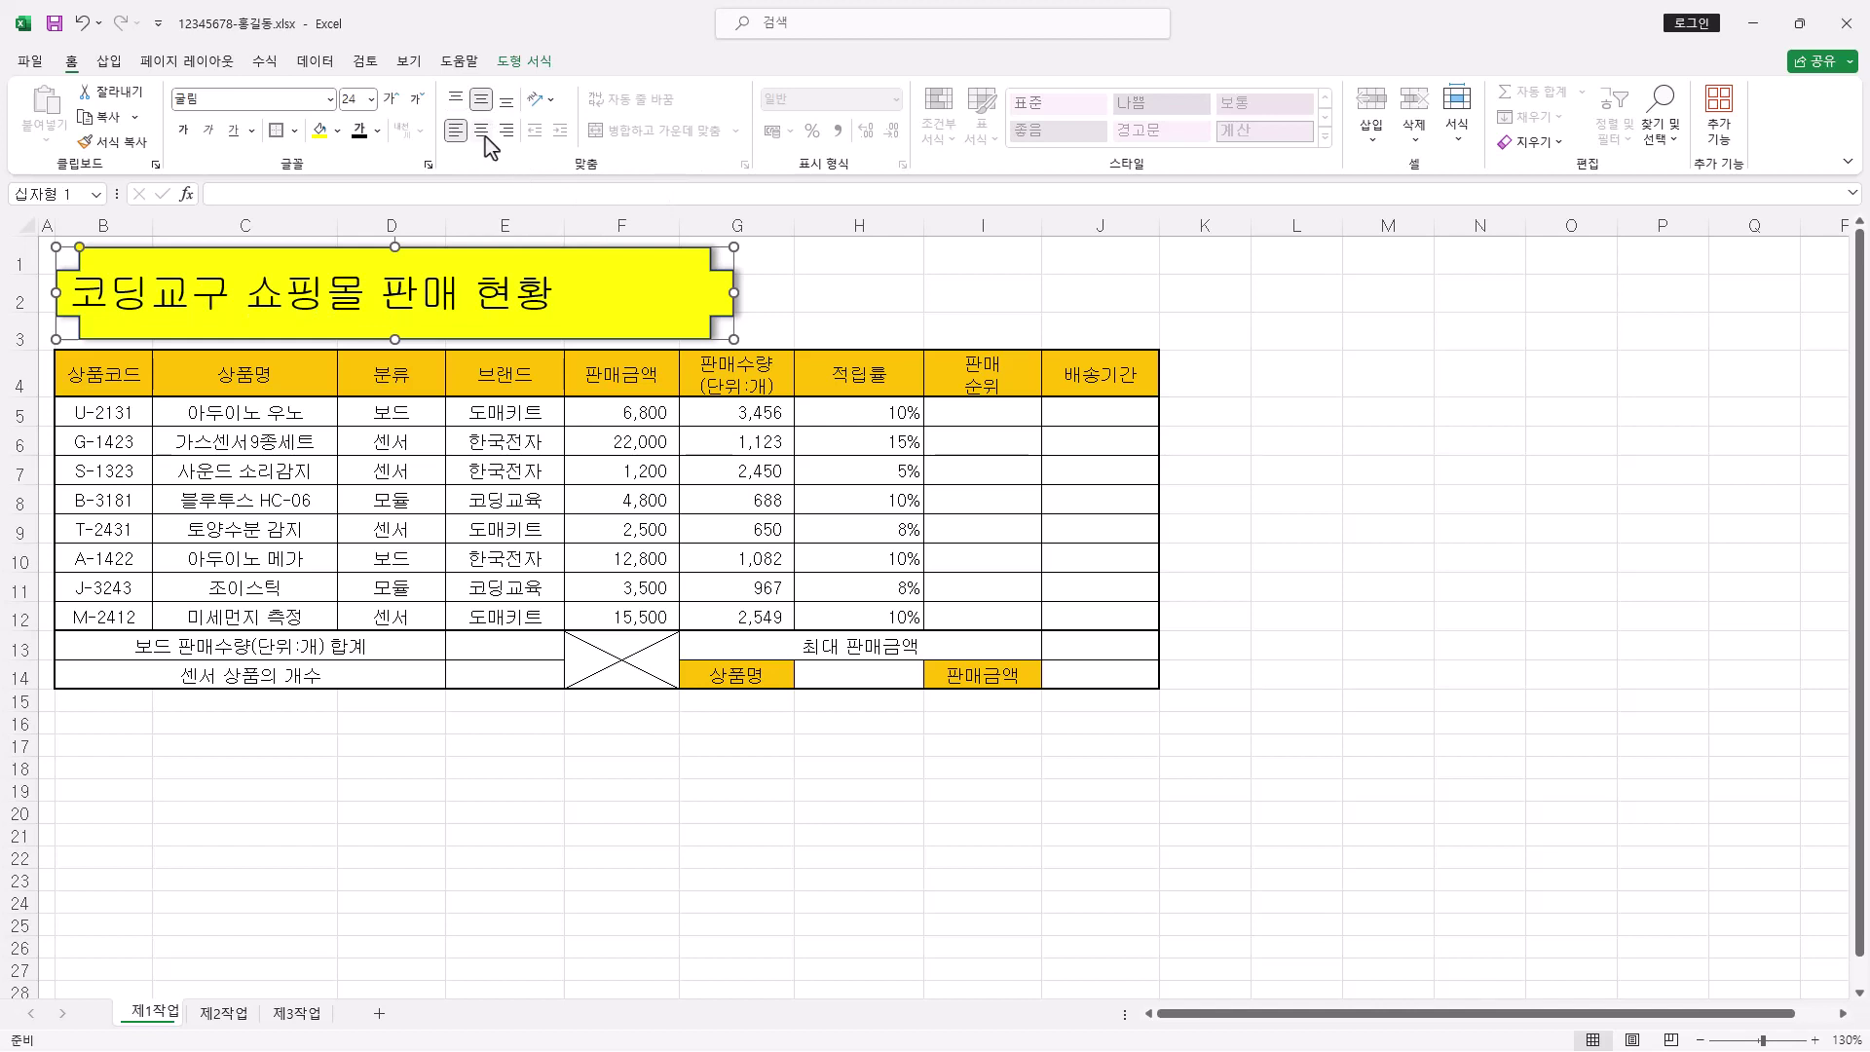
click(483, 133)
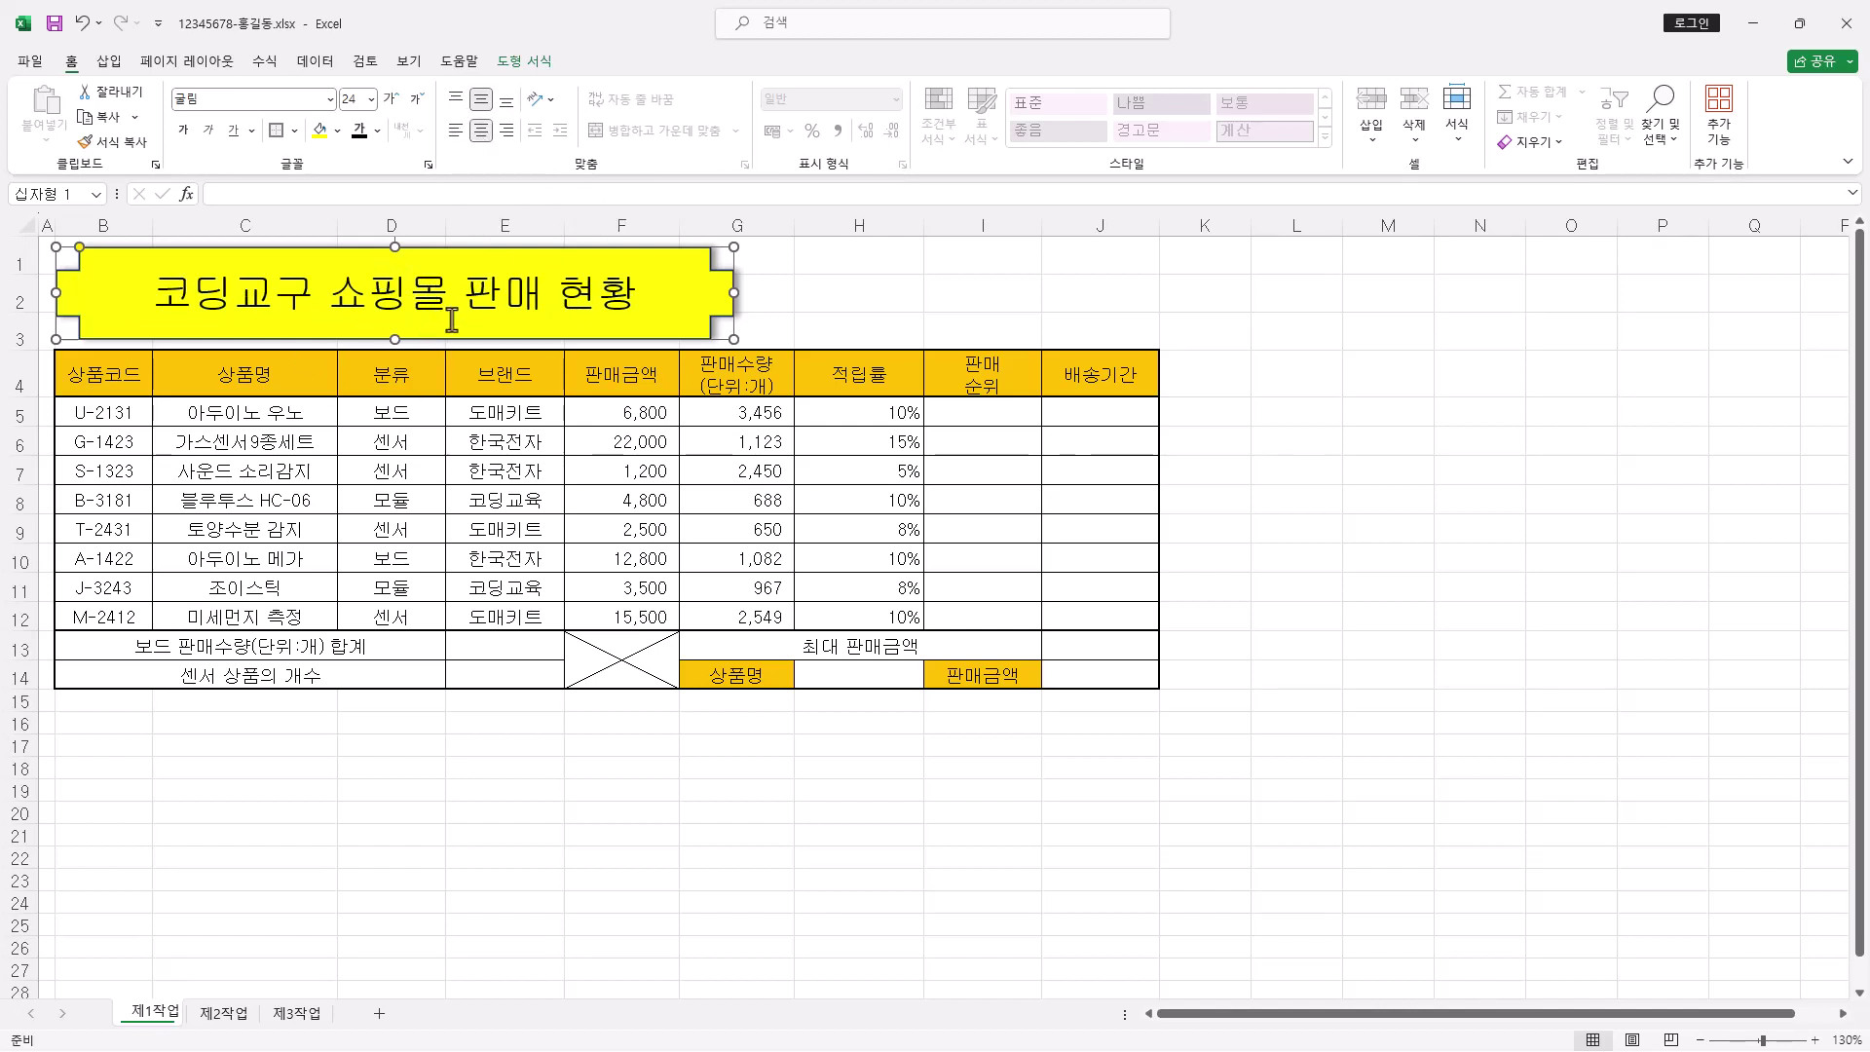
click(184, 133)
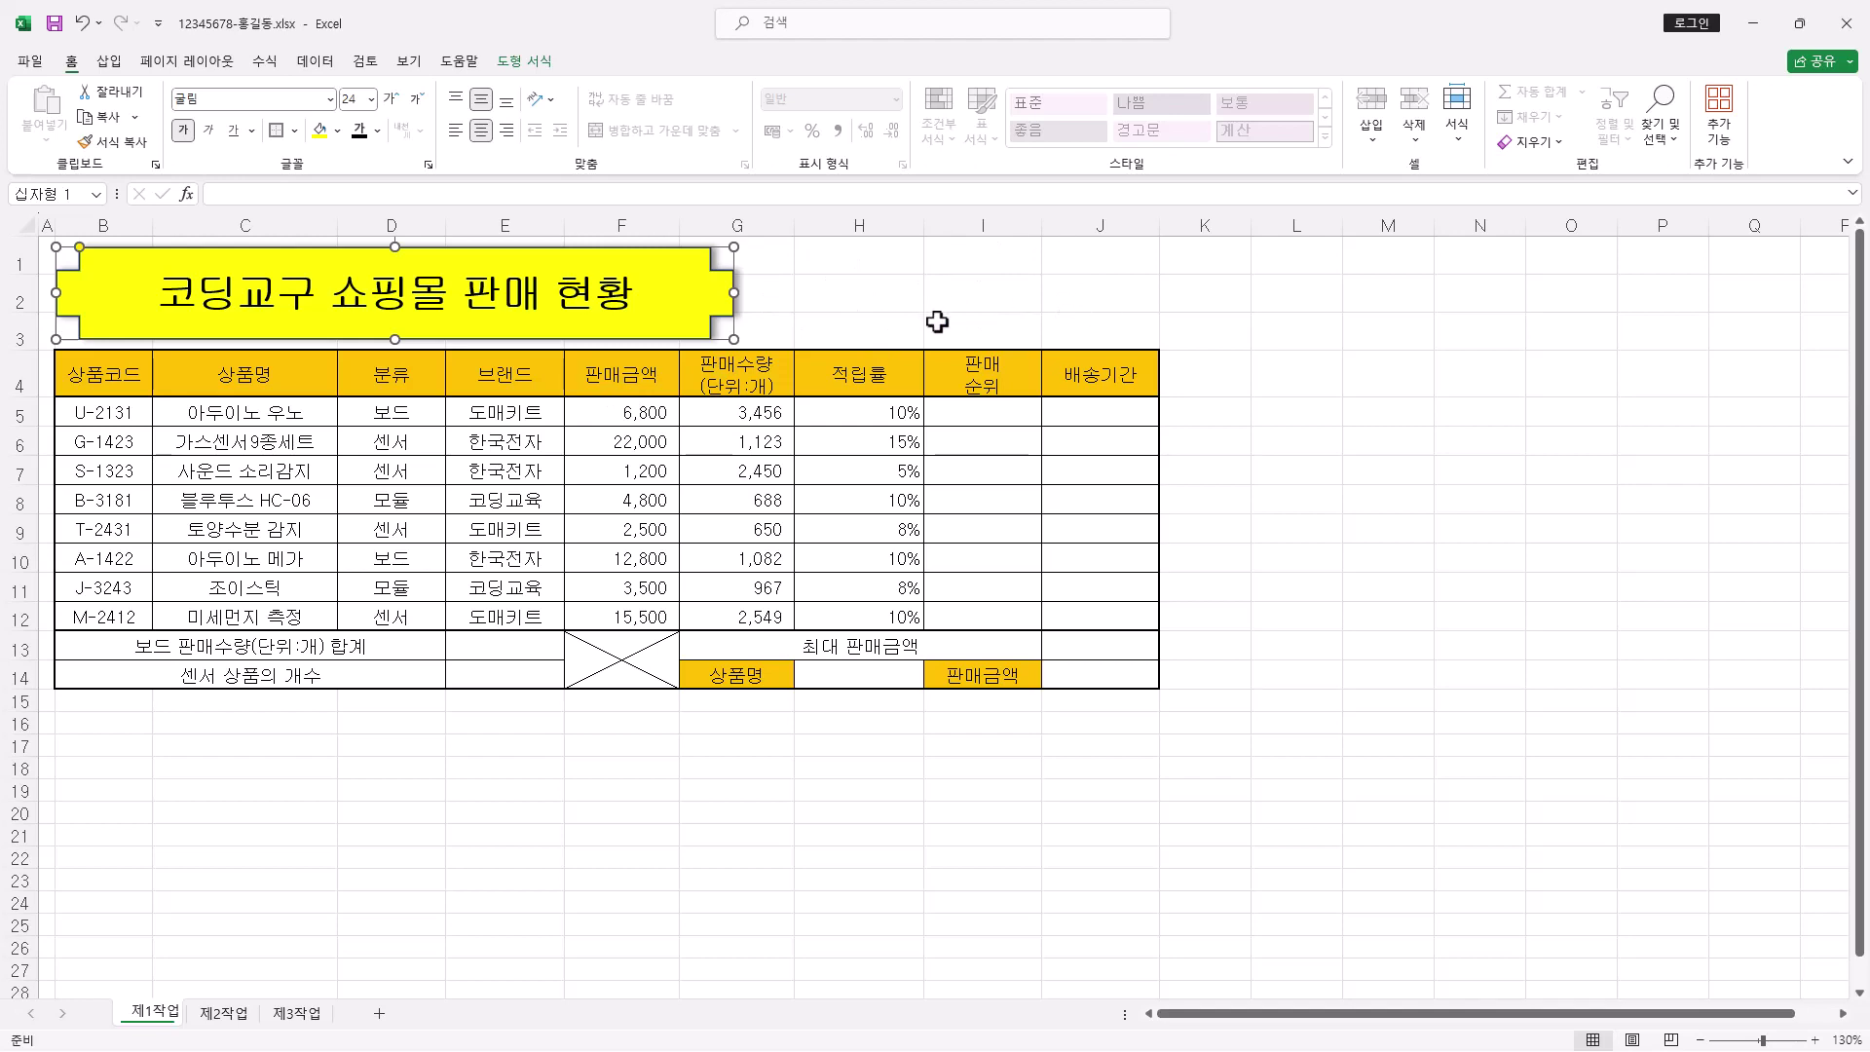
Merge and center cells L17:L18 below the sales table
ctrl+scroll(937, 321, down, 2)
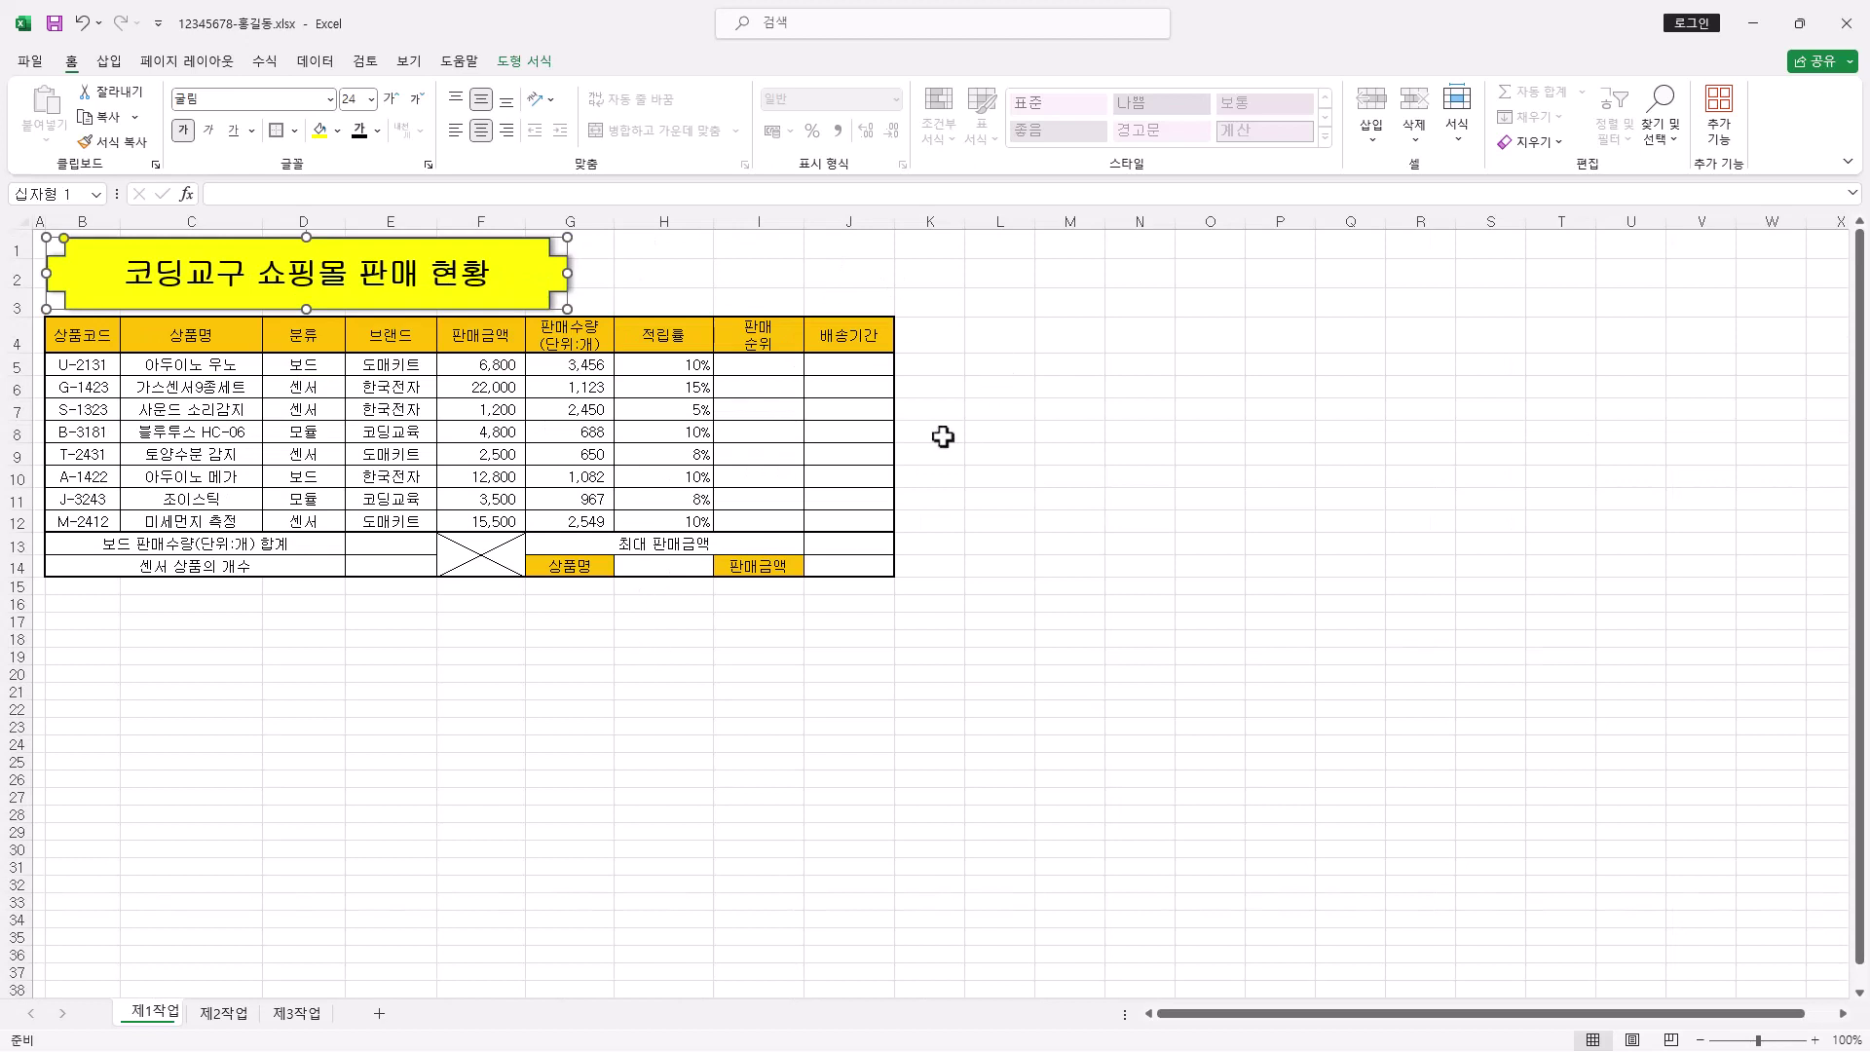
click(1024, 607)
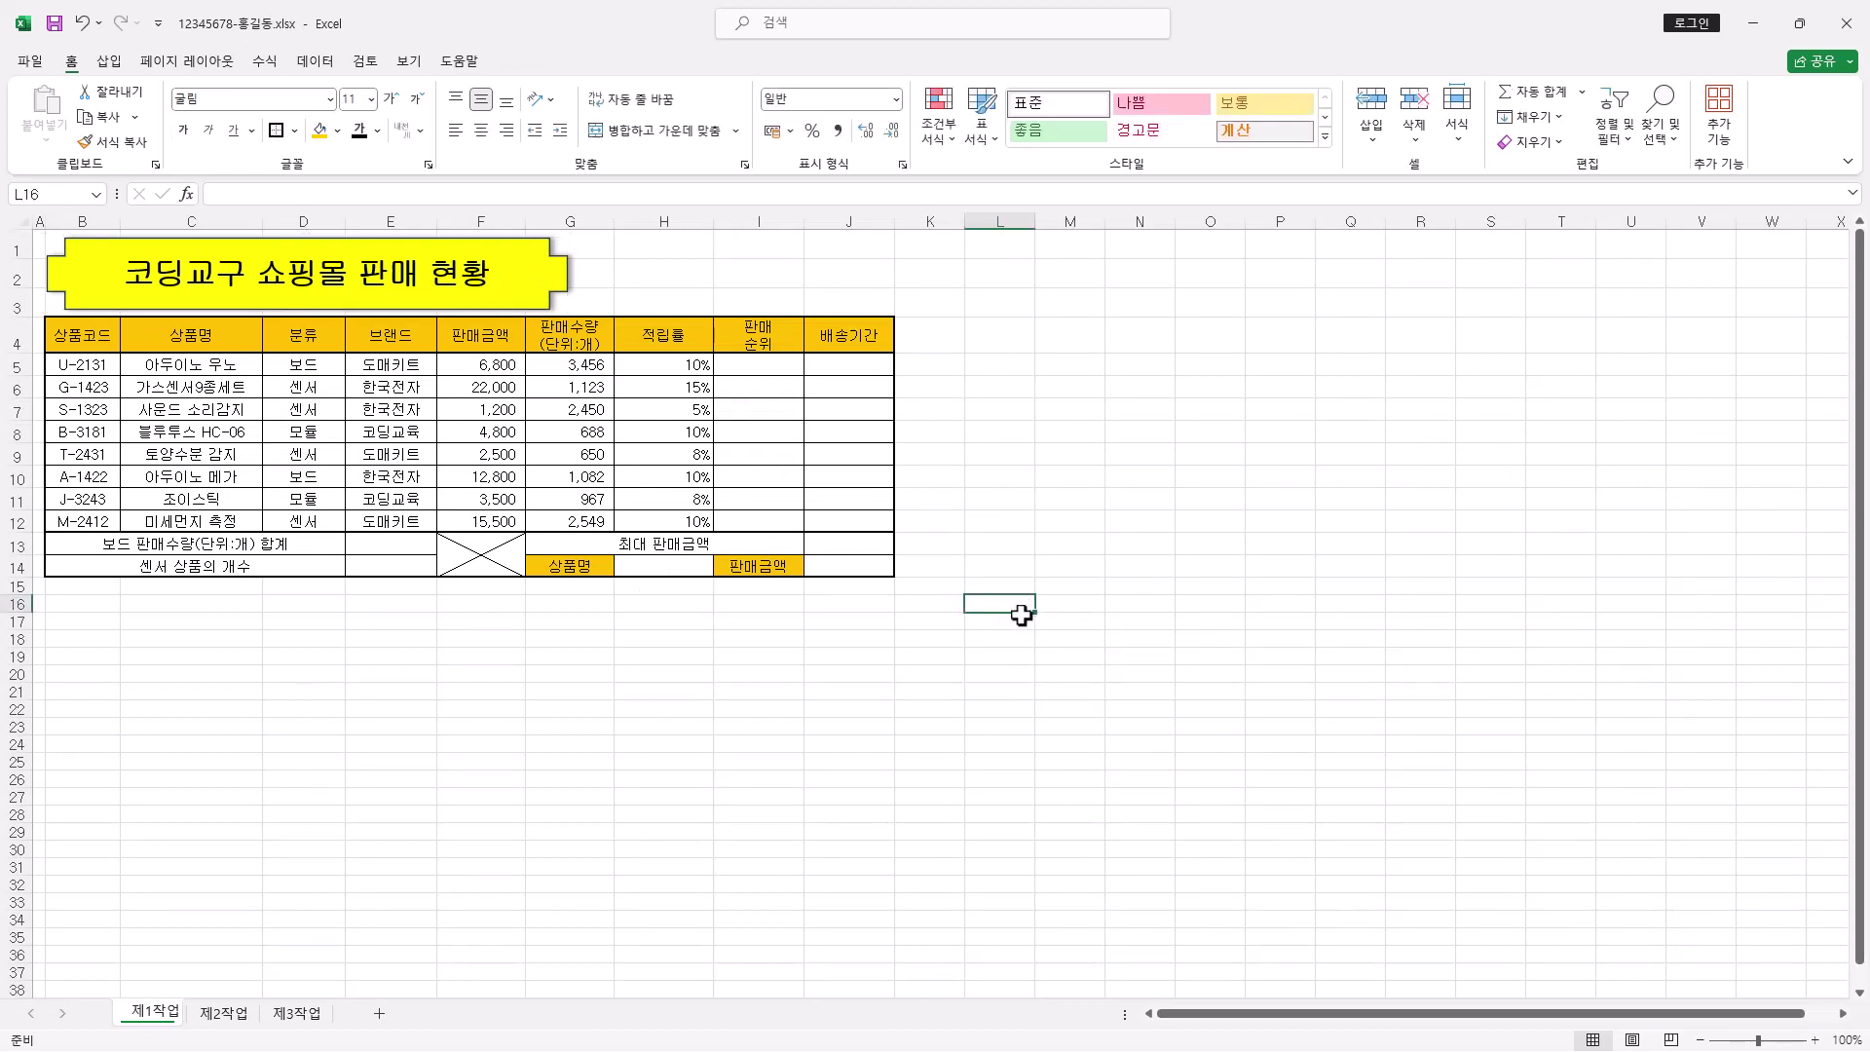
click(1014, 624)
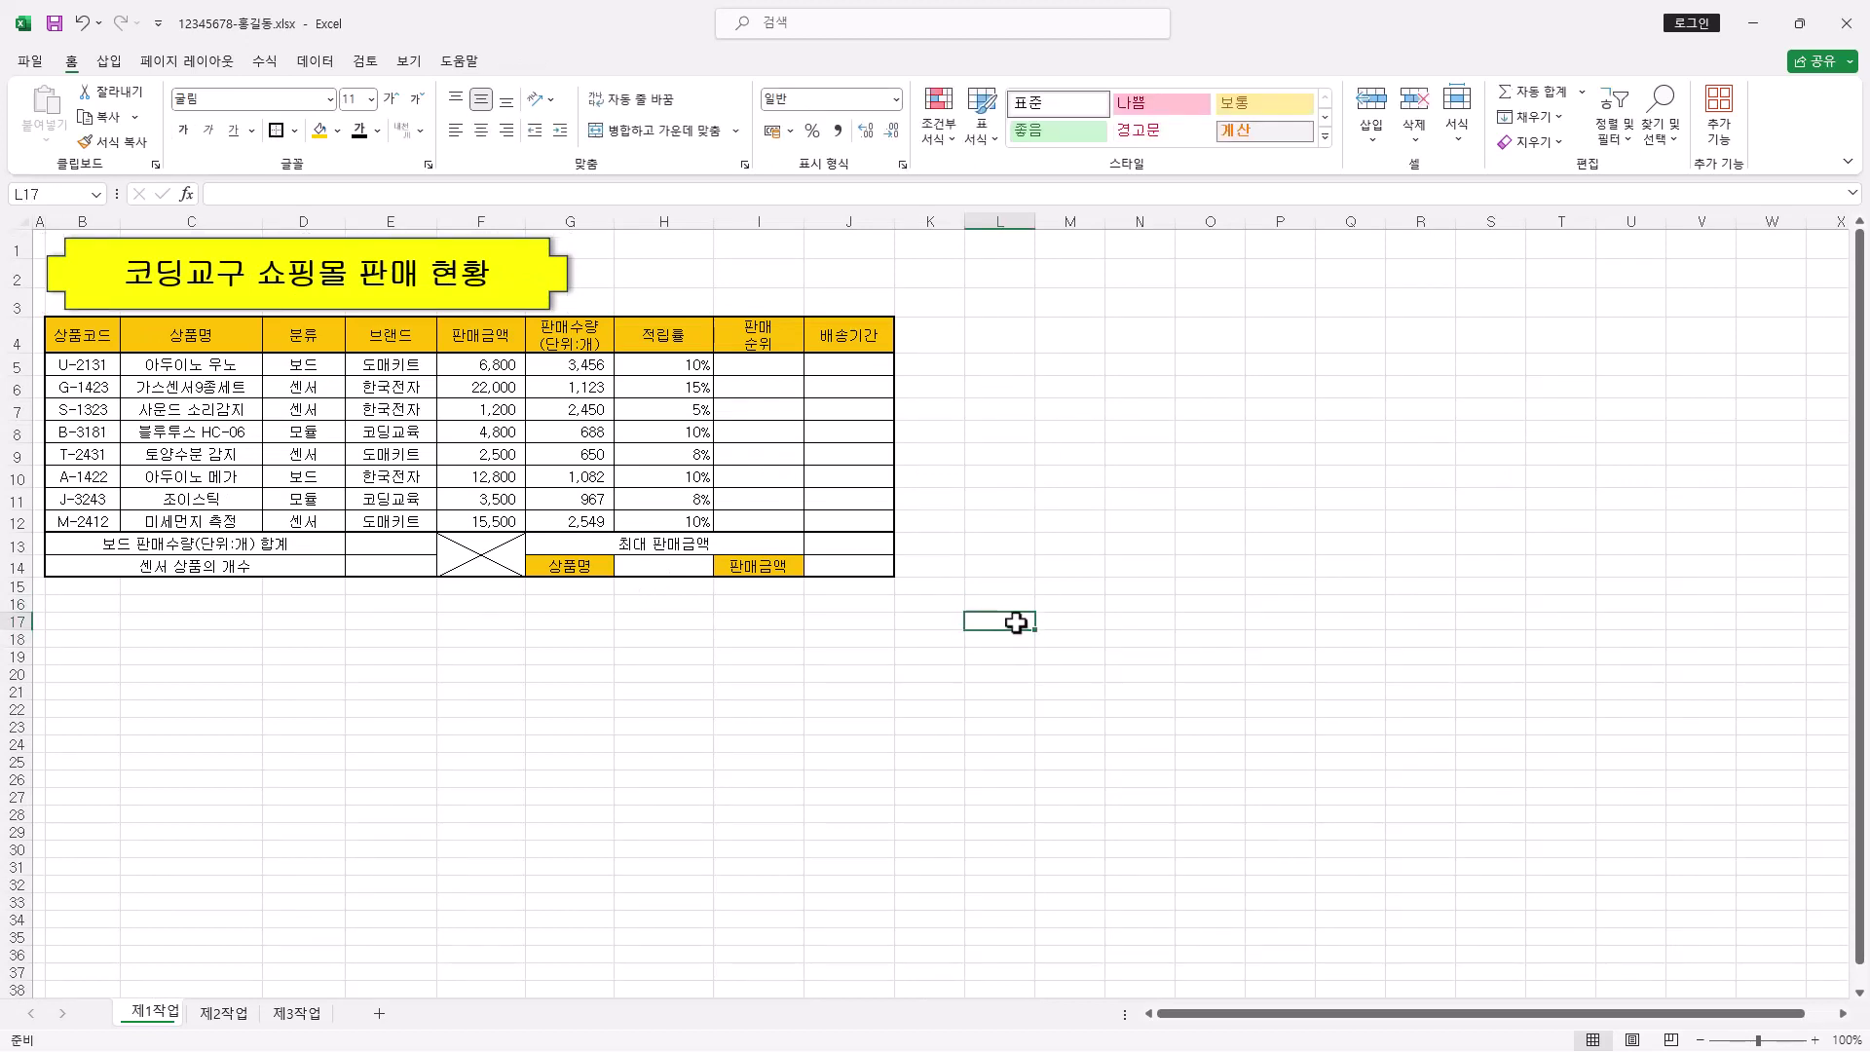
drag(1016, 623, 1015, 640)
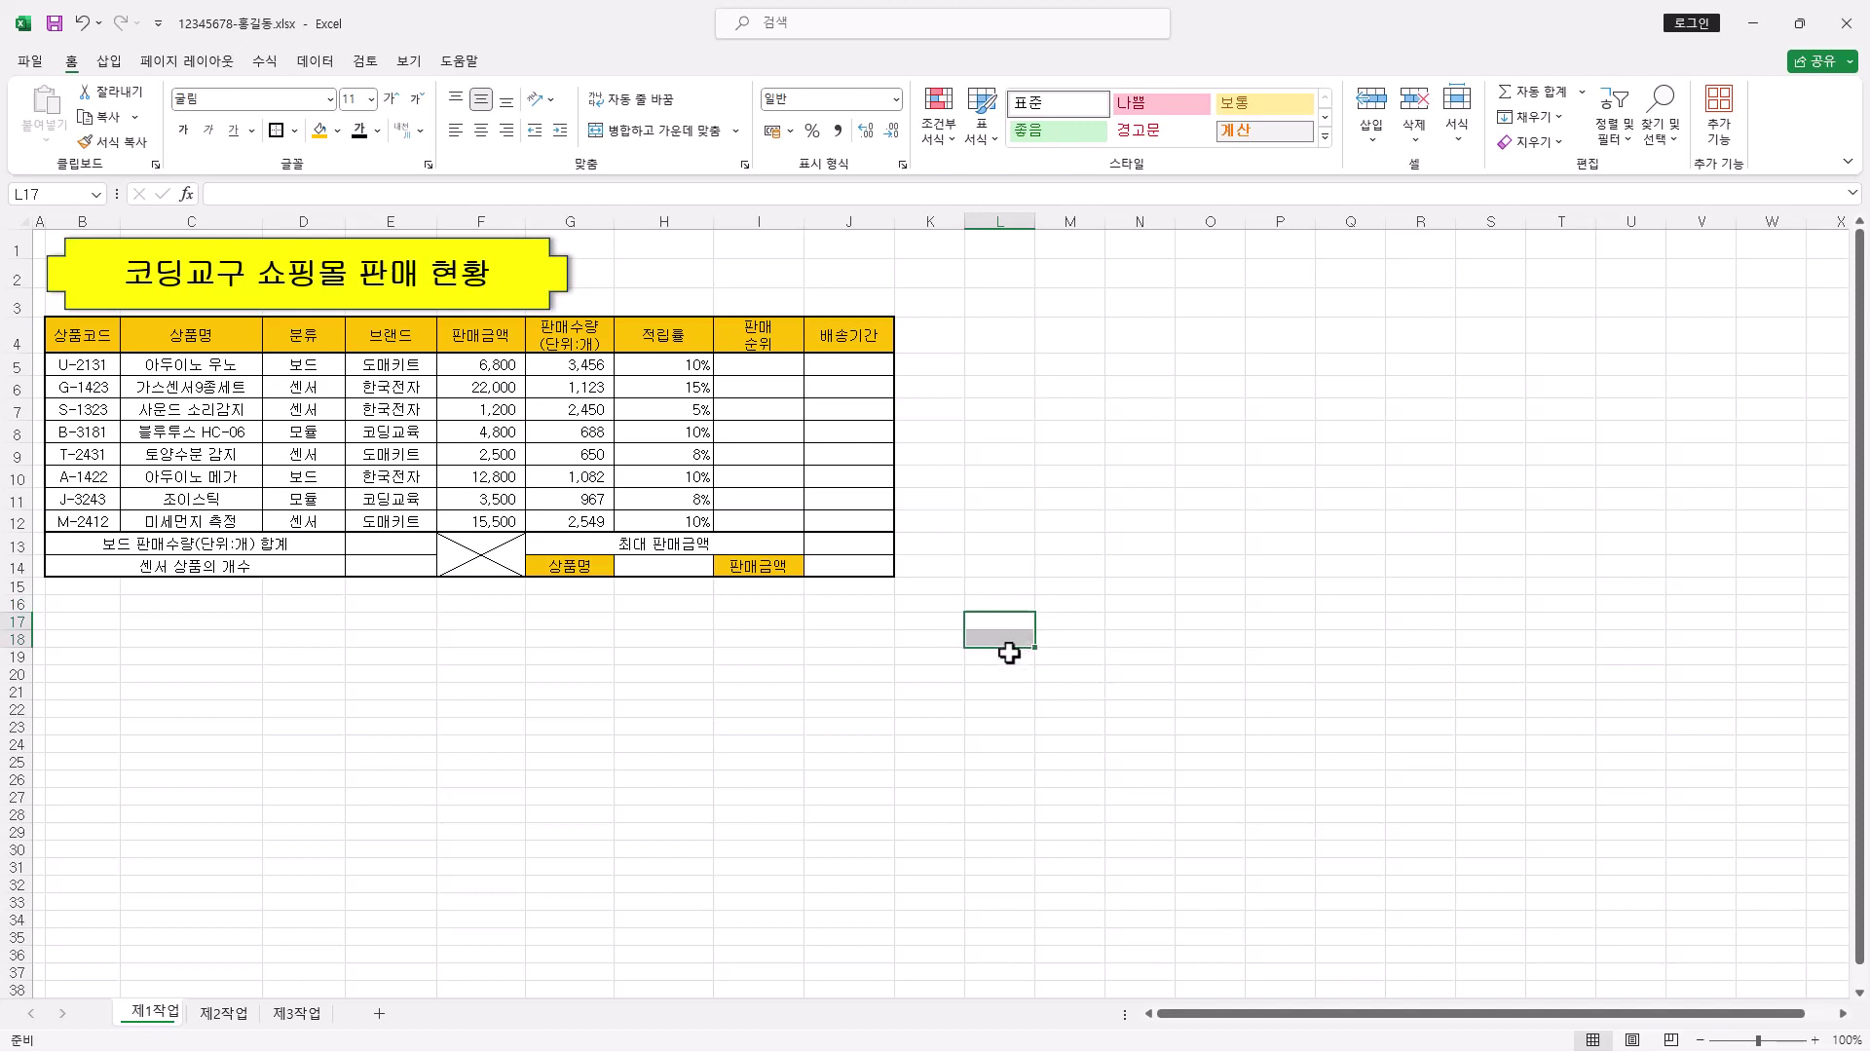
click(698, 134)
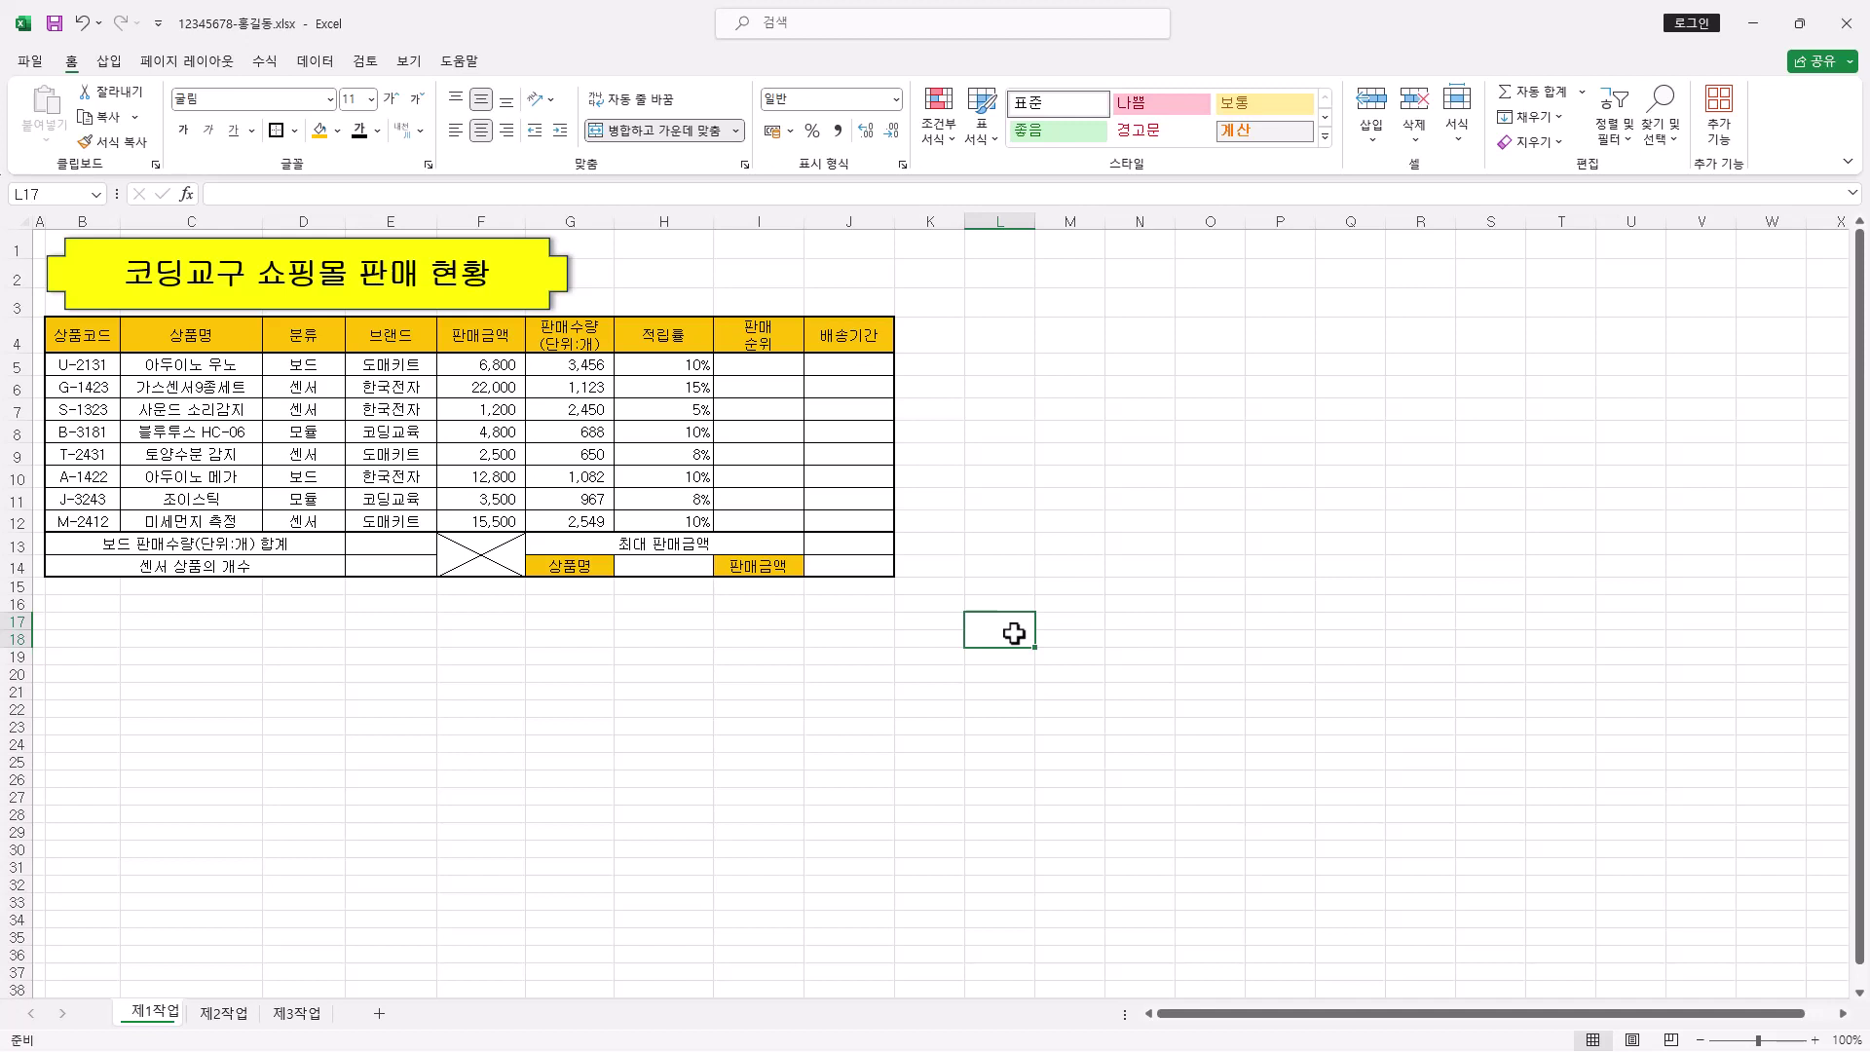
Enter 결재 as vertical text in the merged cell L17:L18 and narrow column L to about half its width
click(537, 100)
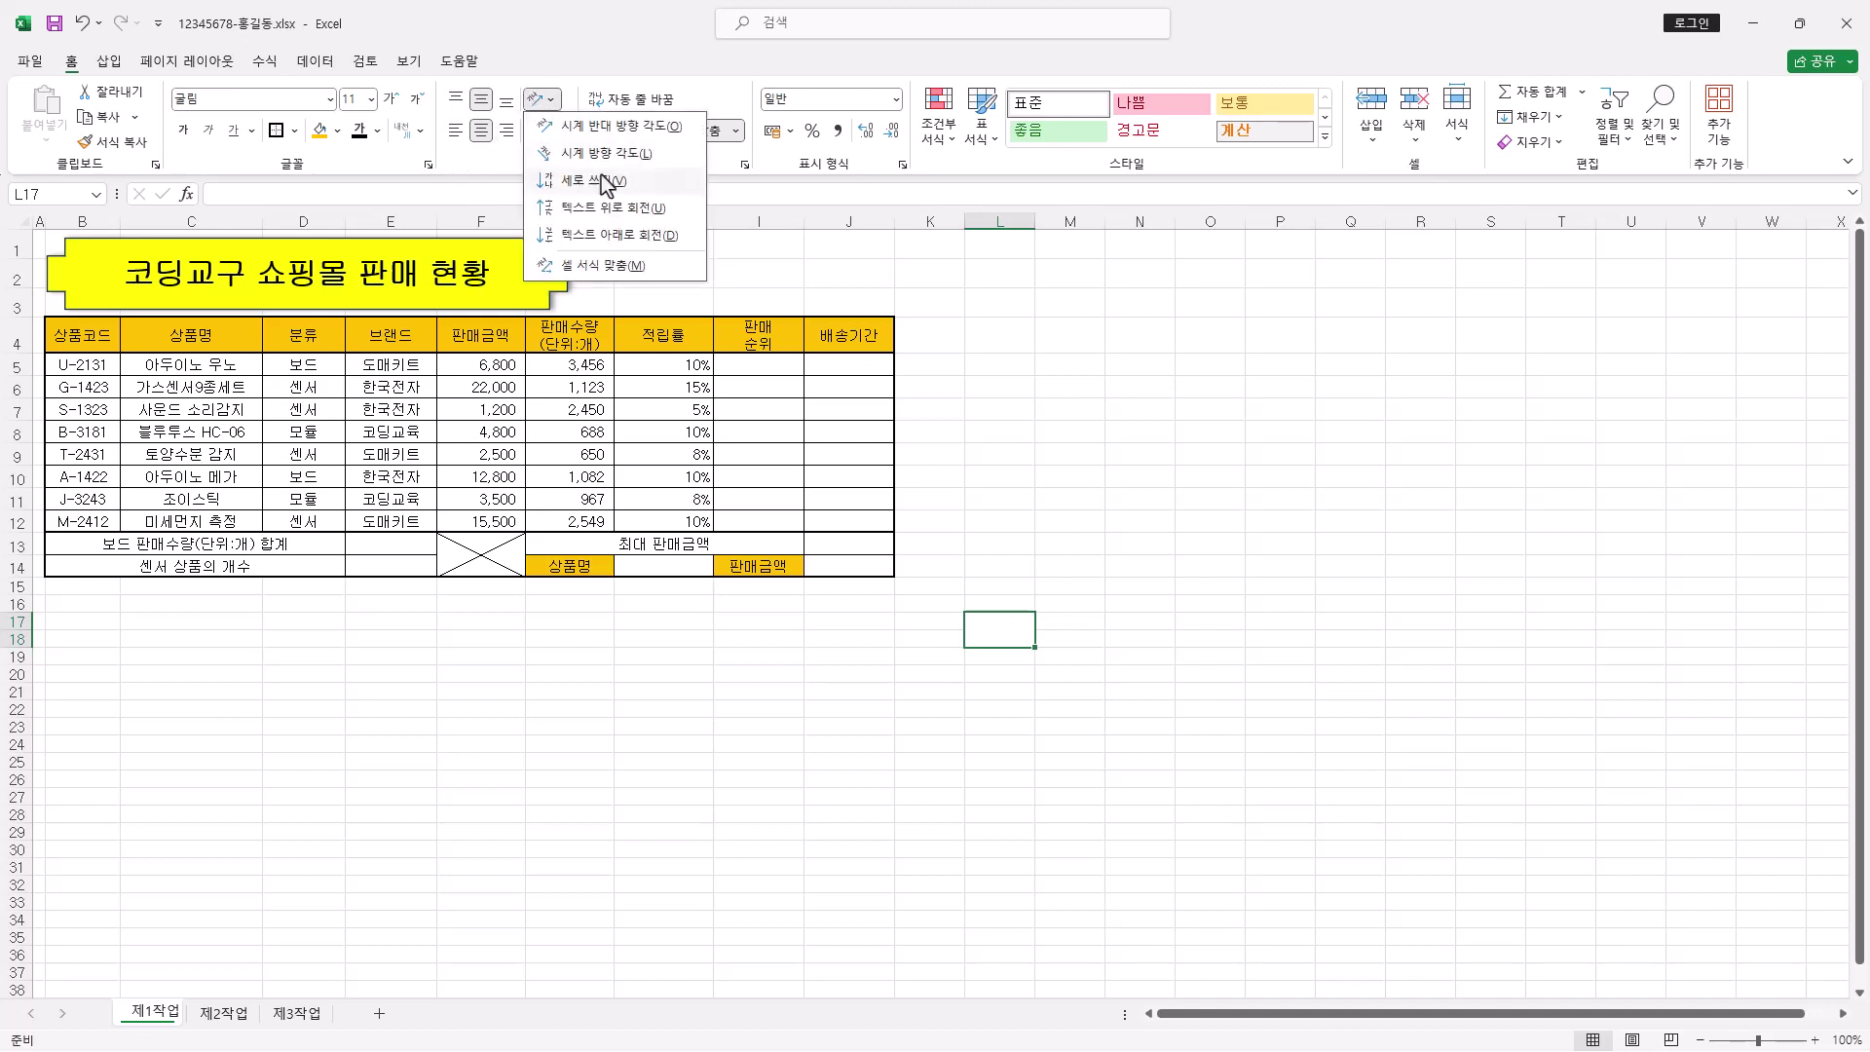
click(604, 184)
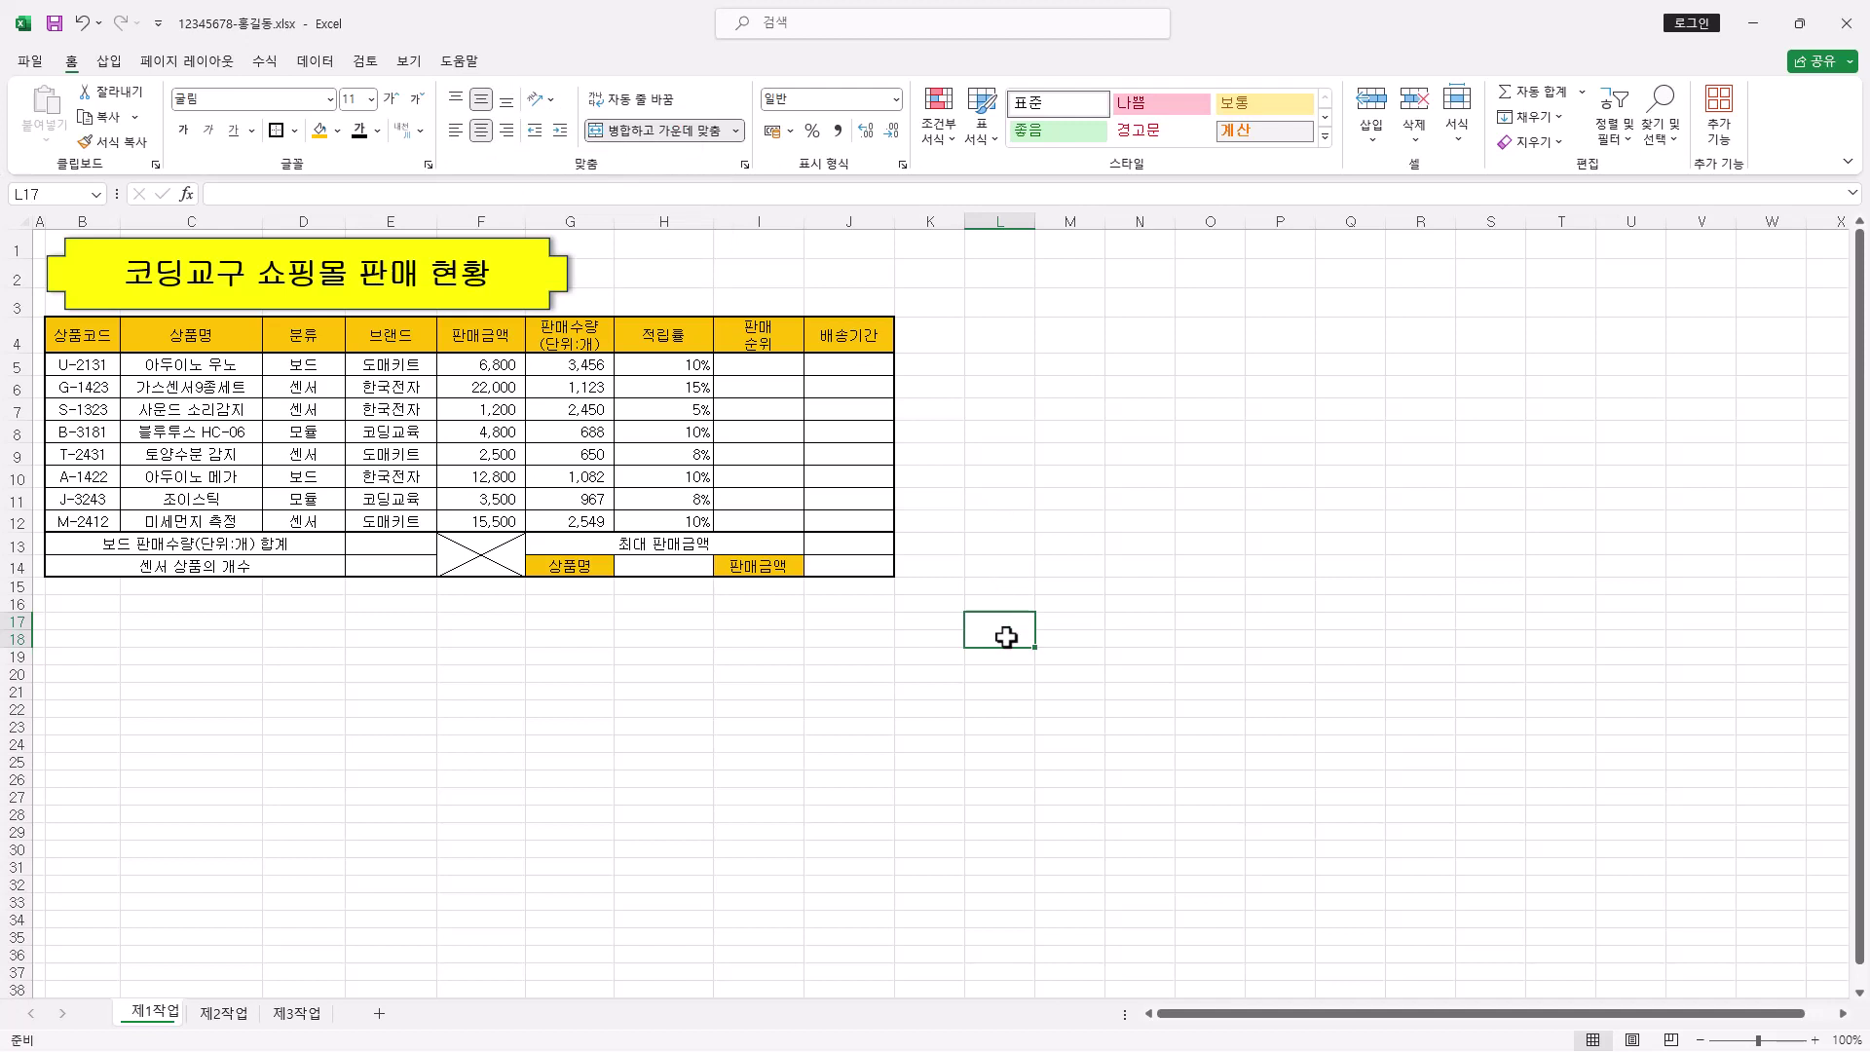
text(결재)
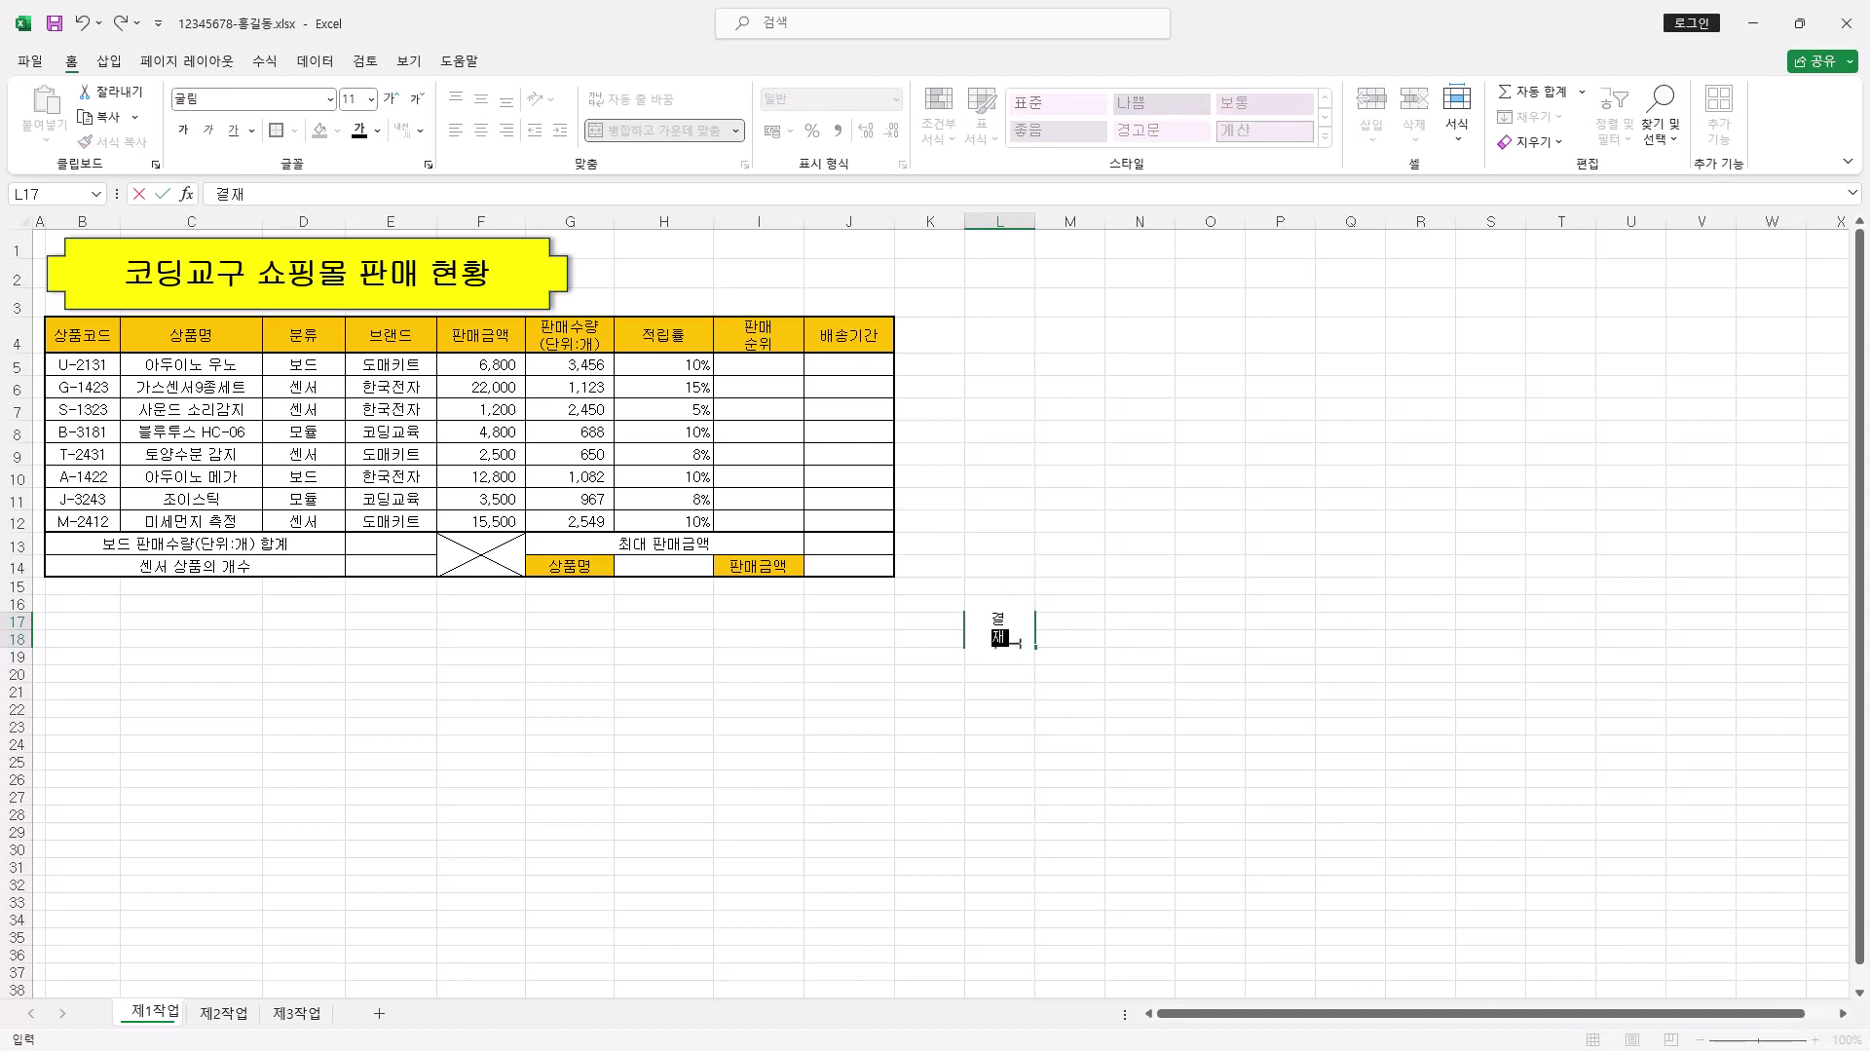
click(1027, 222)
drag(1032, 221, 1000, 226)
Enter the approval headings 담당, 대리 and 팀장 across cells M17:O17
drag(1018, 620, 1162, 621)
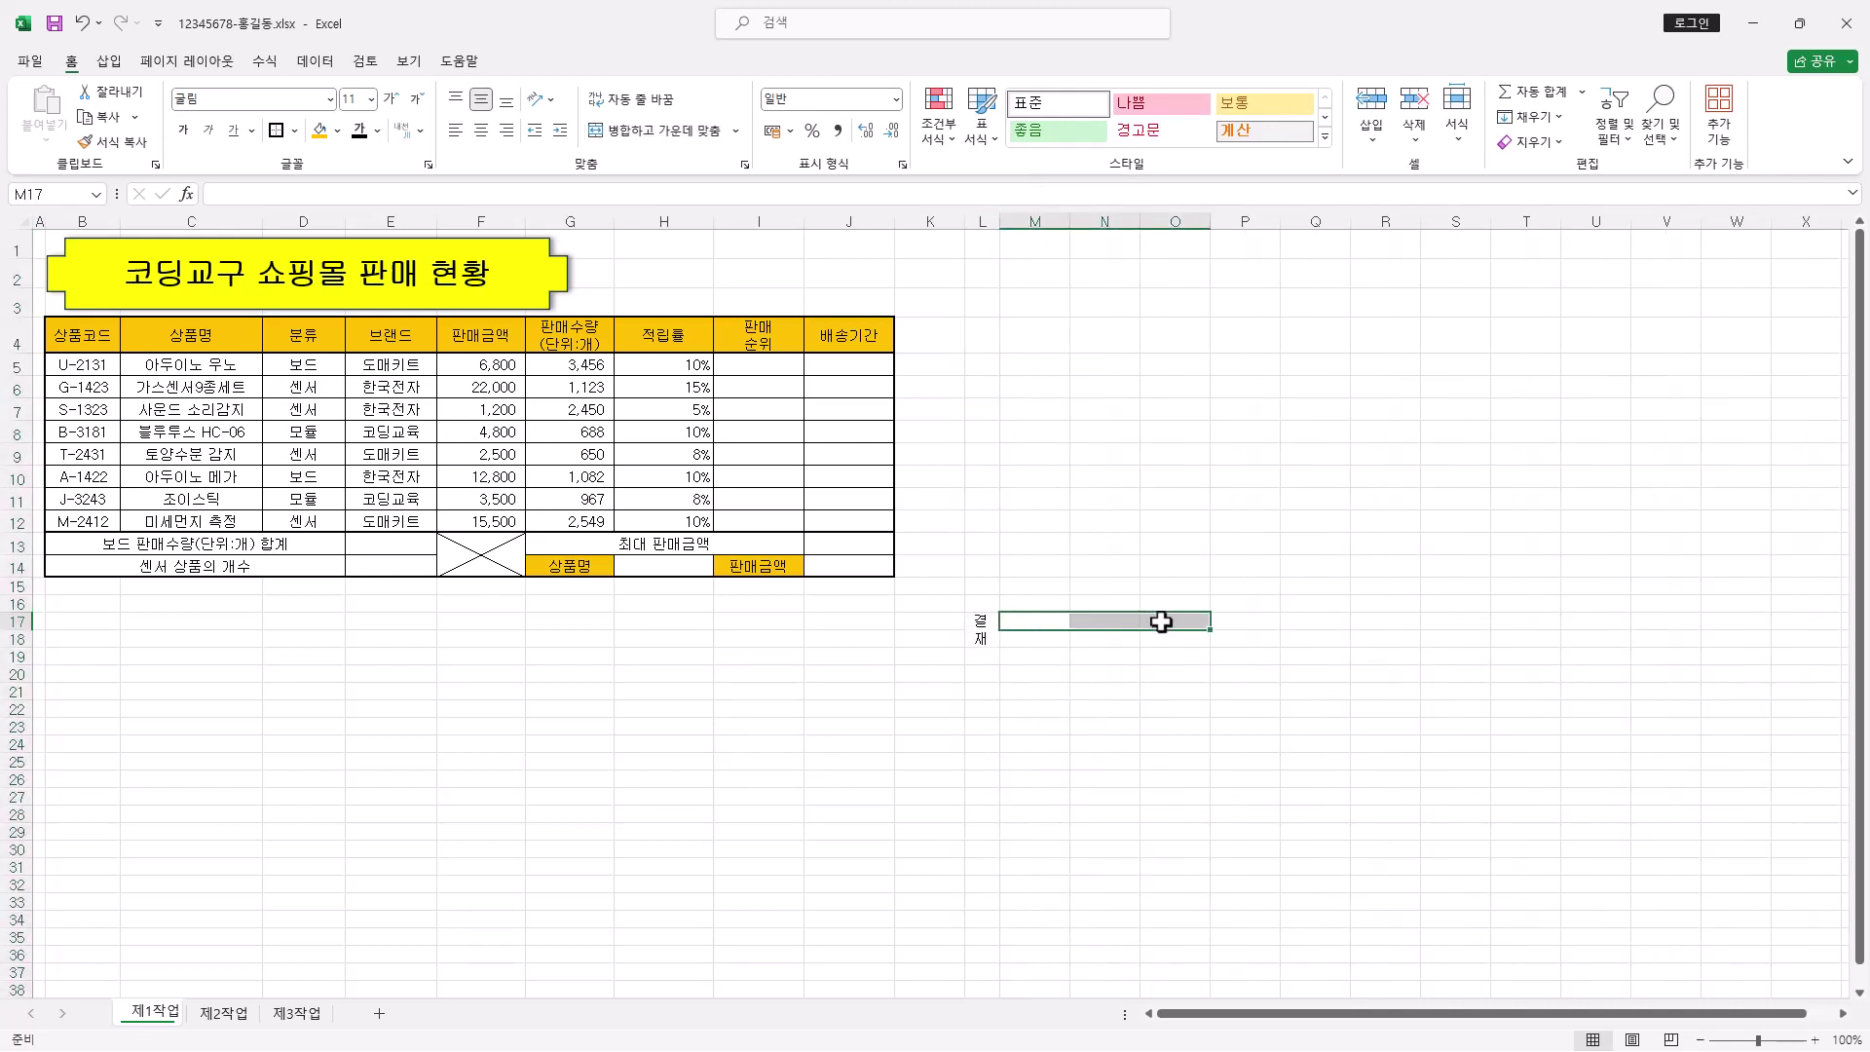
text(담당)
key(Tab)
text(대리)
key(Tab)
text(팀장)
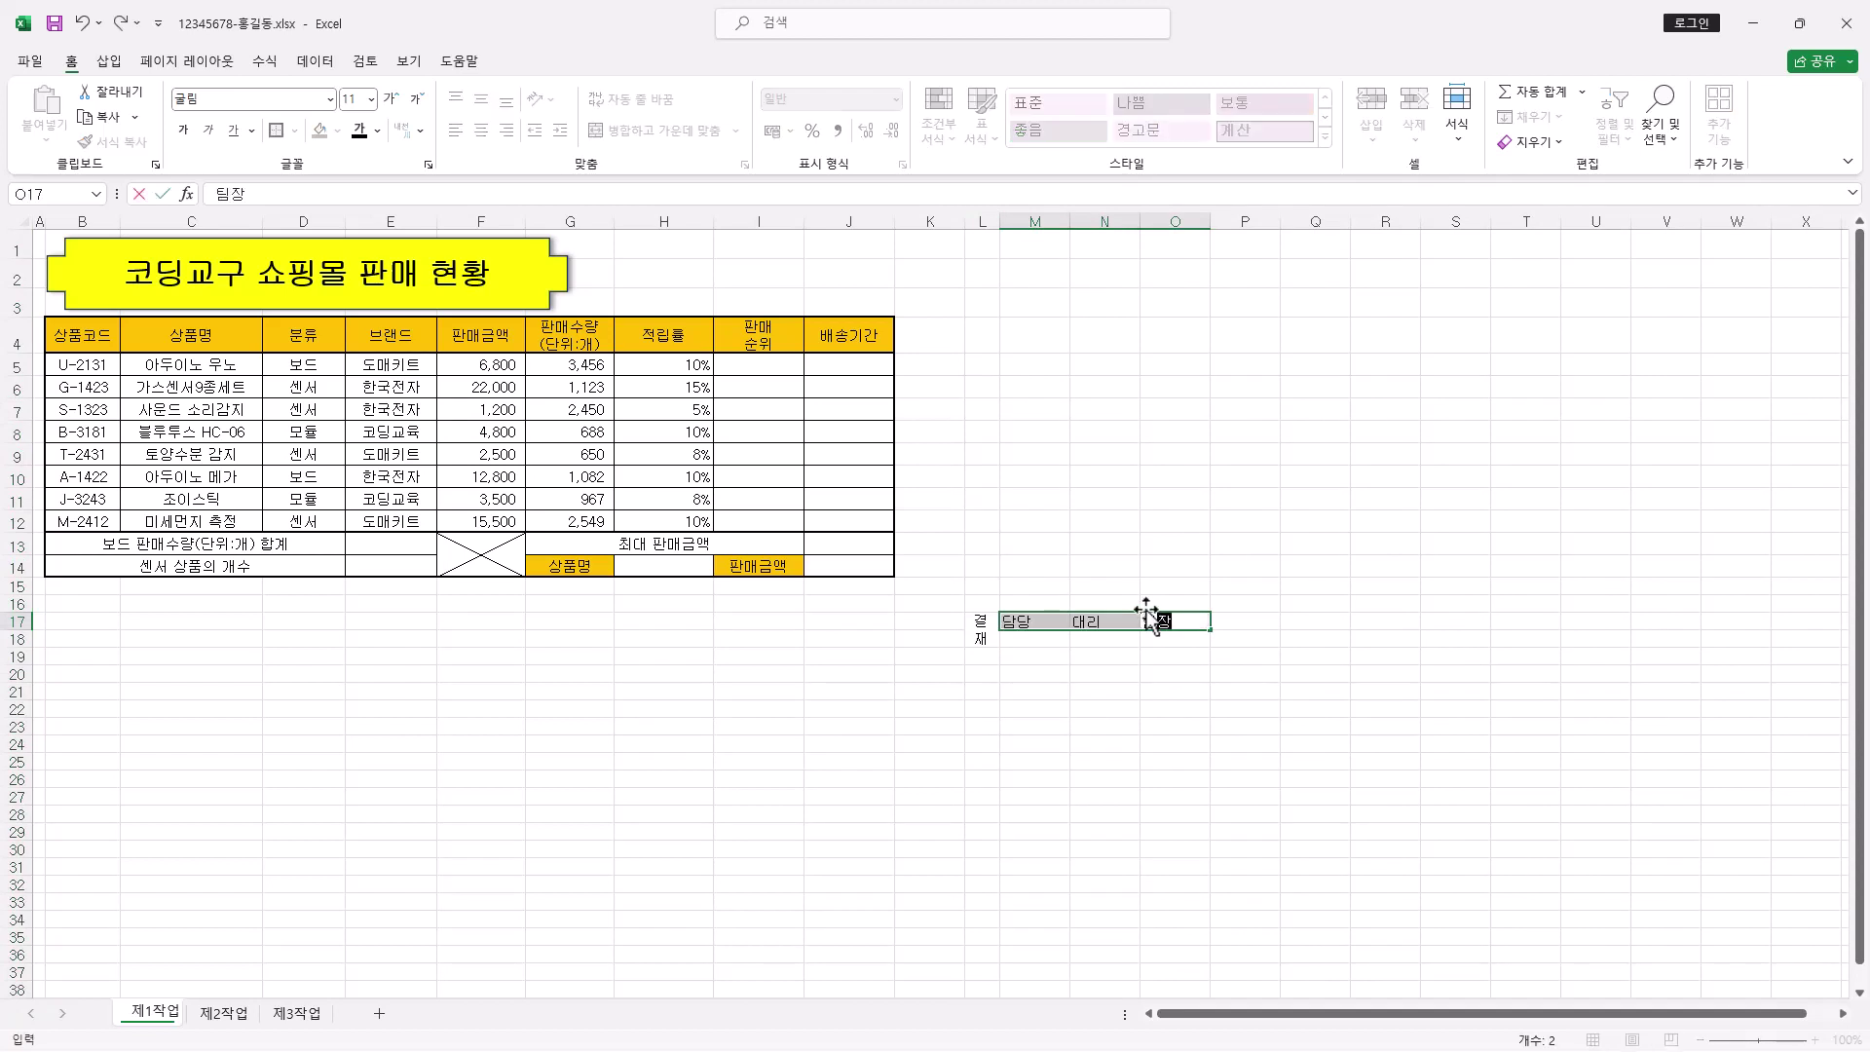
Increase the height of row 18 for the signature cells and center the contents of L17:O18 horizontally
drag(1036, 641, 1169, 641)
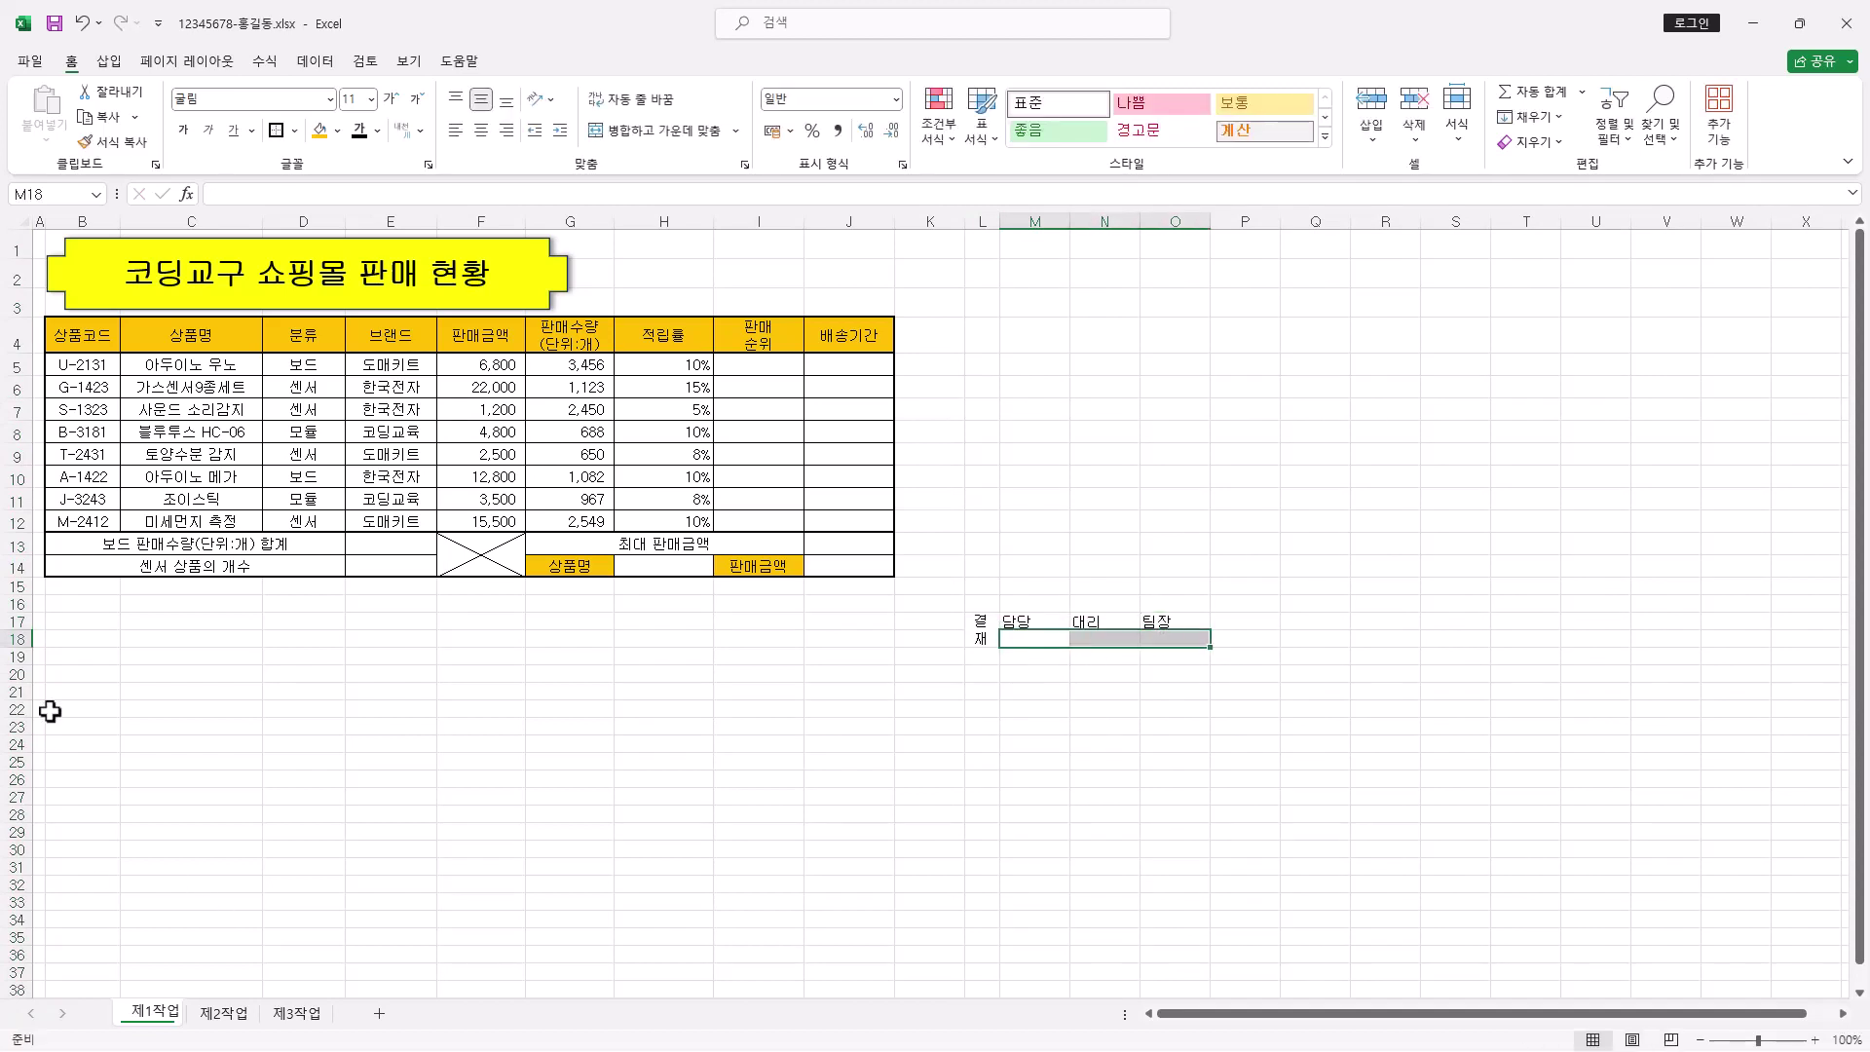
drag(27, 648, 156, 672)
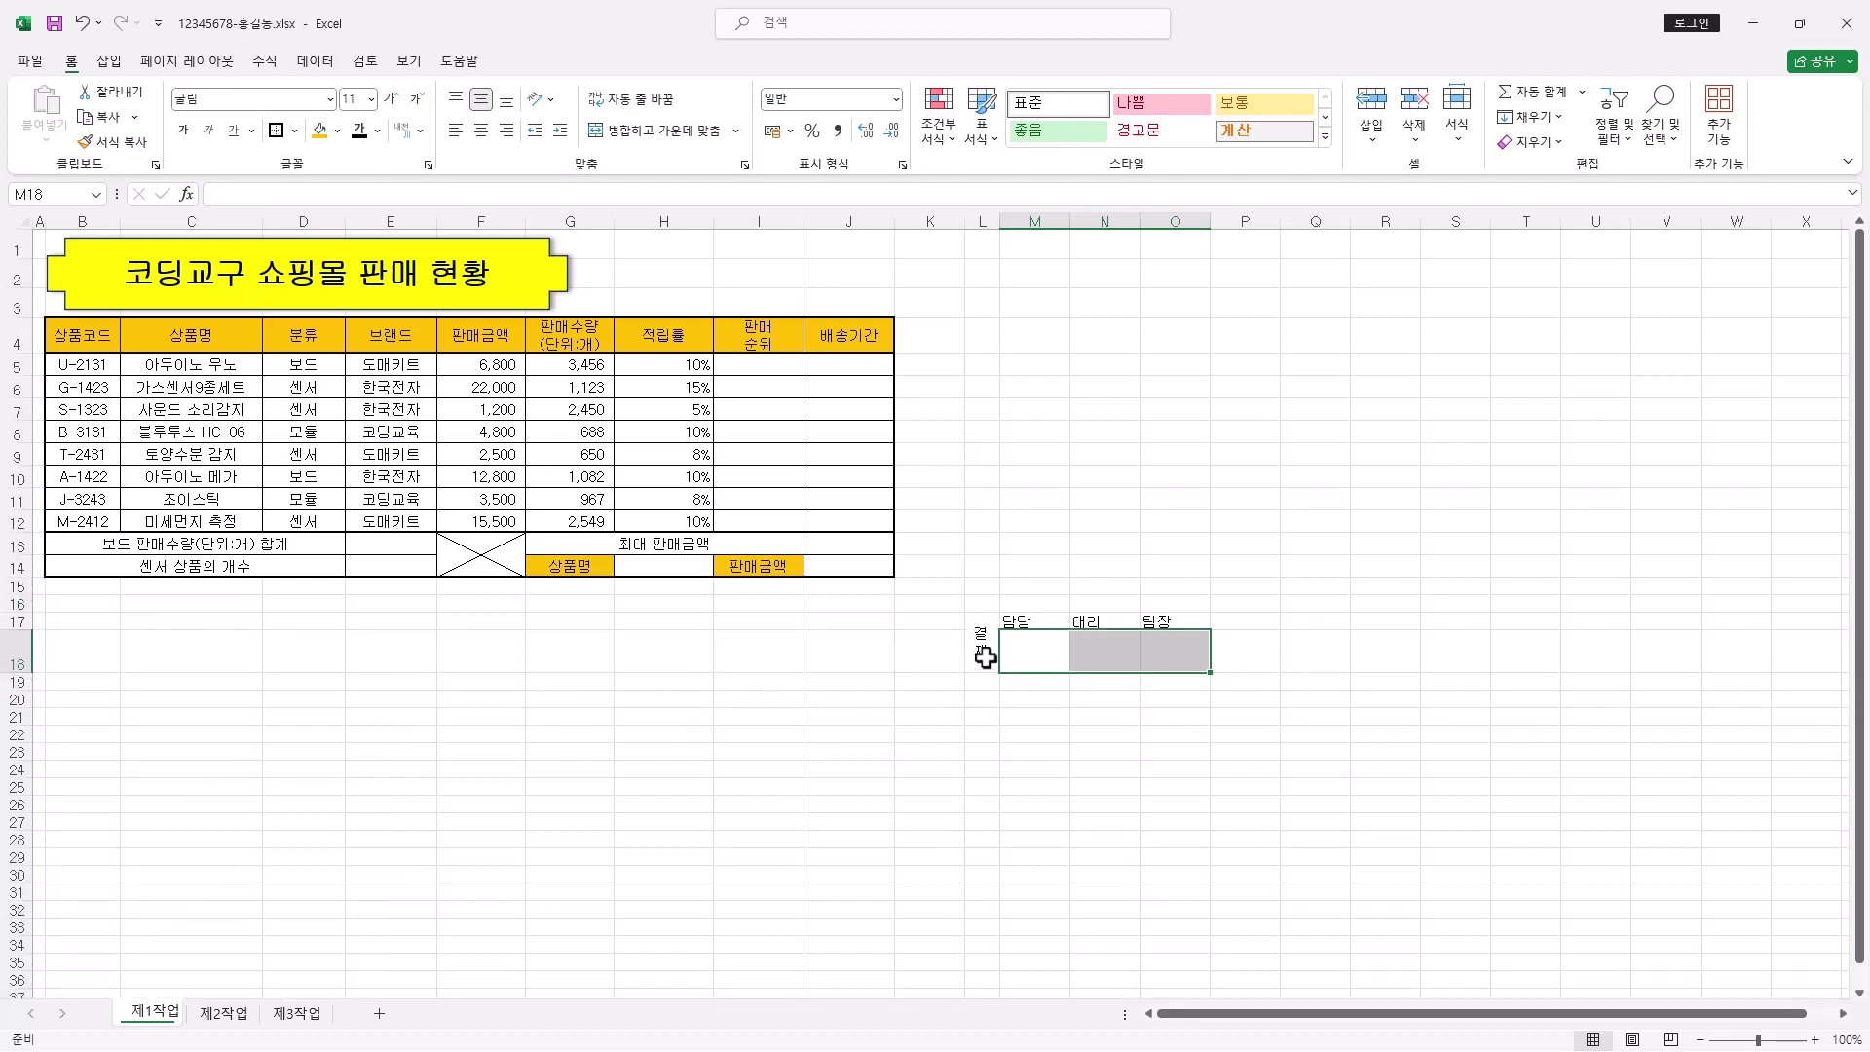
drag(986, 657, 1161, 655)
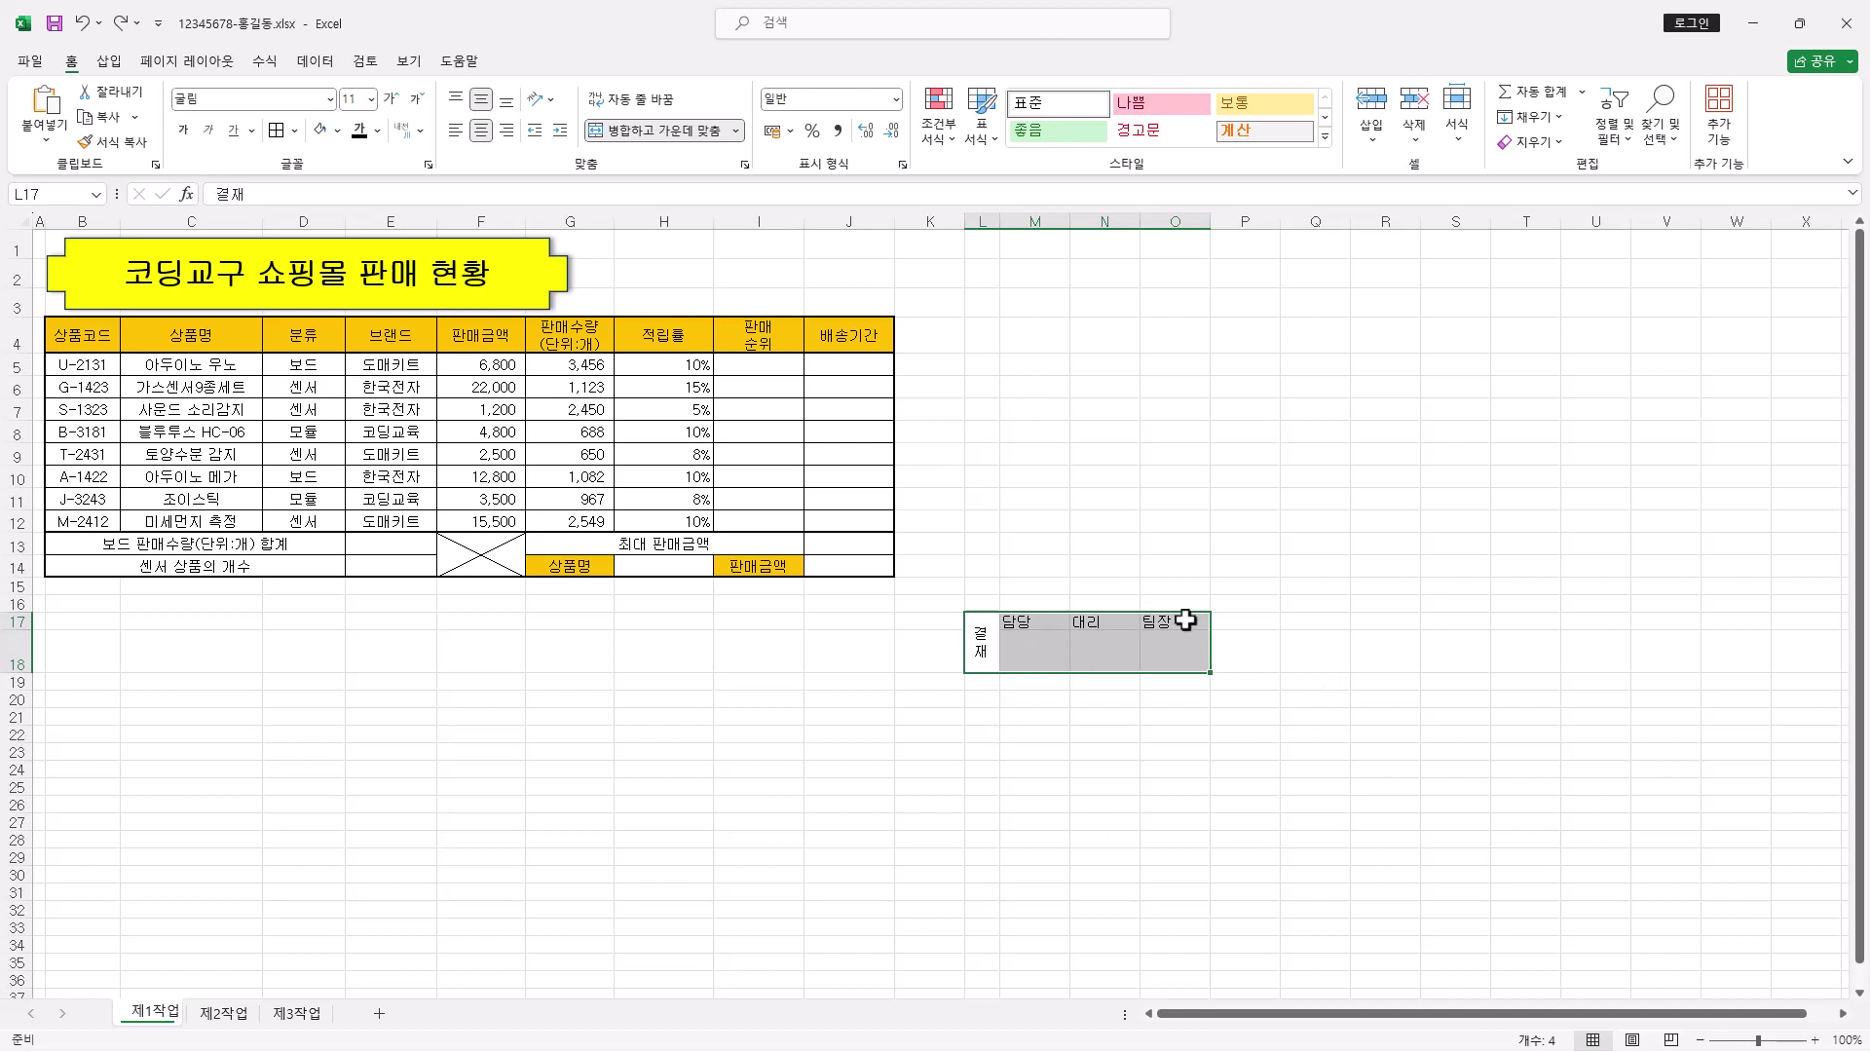
click(480, 130)
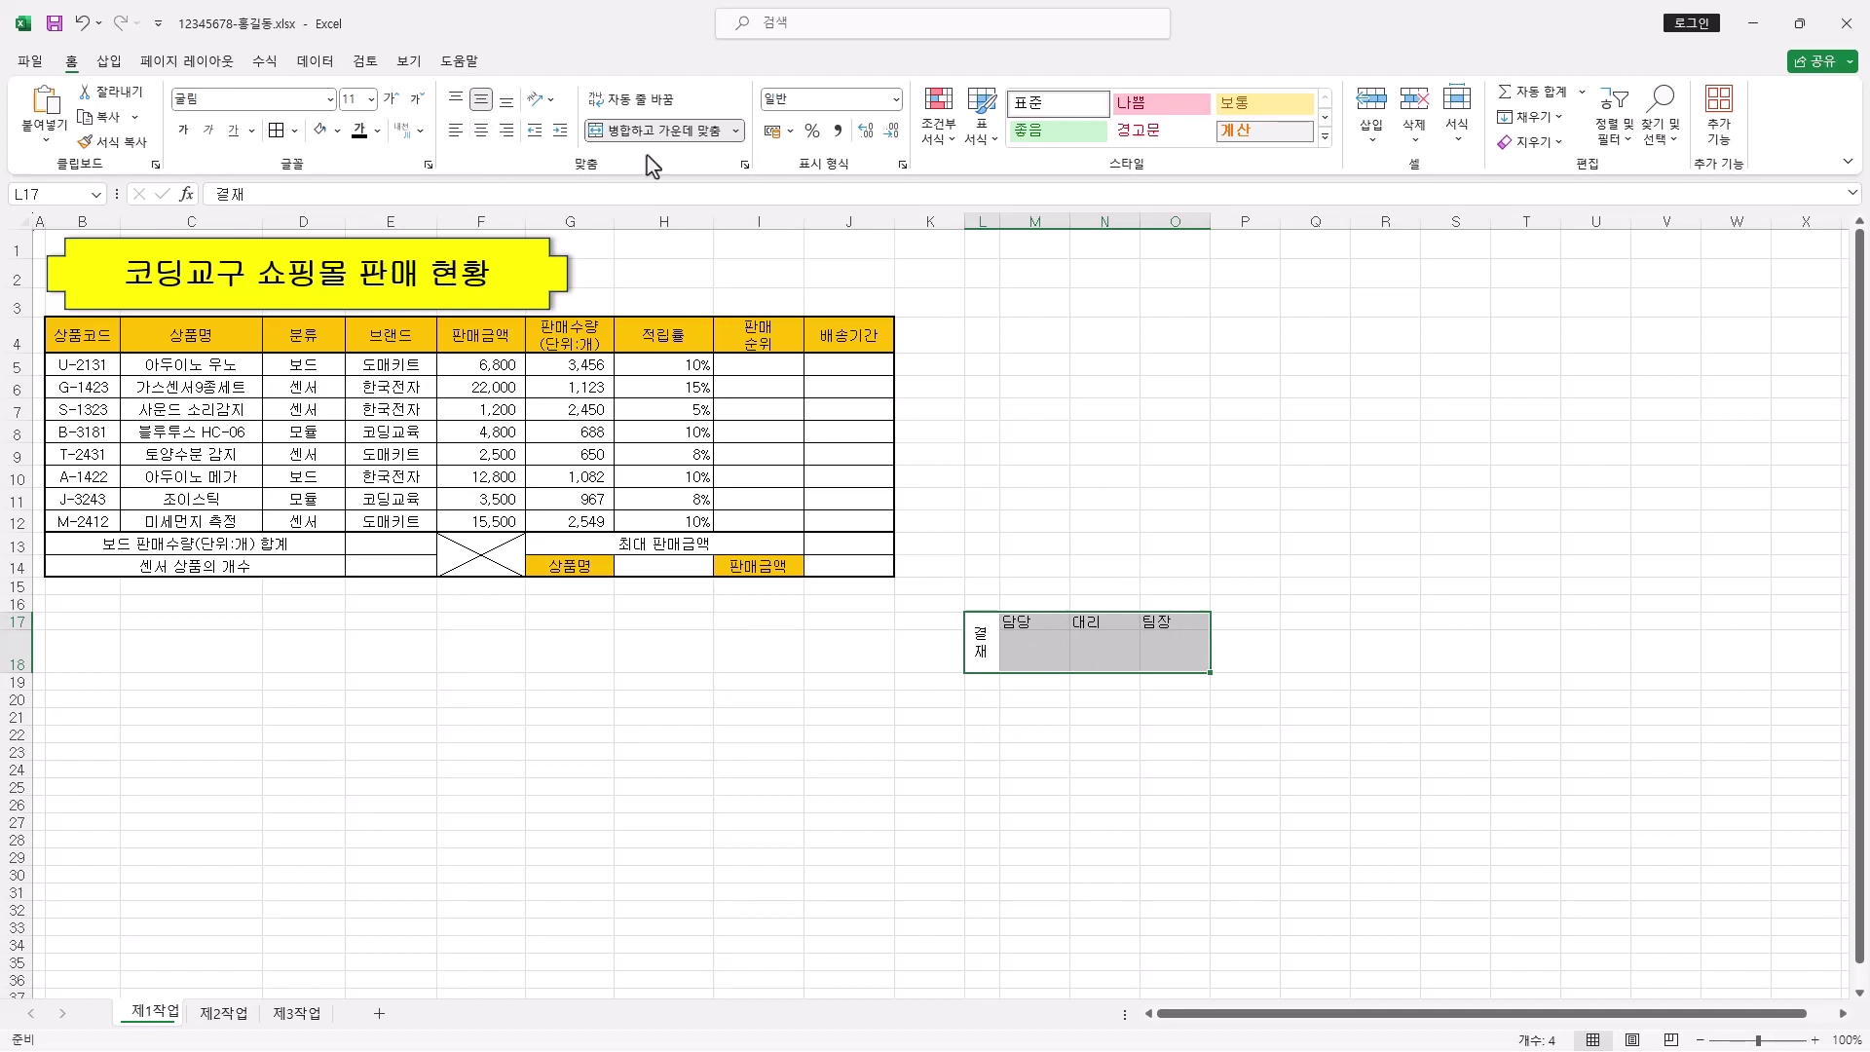
click(480, 130)
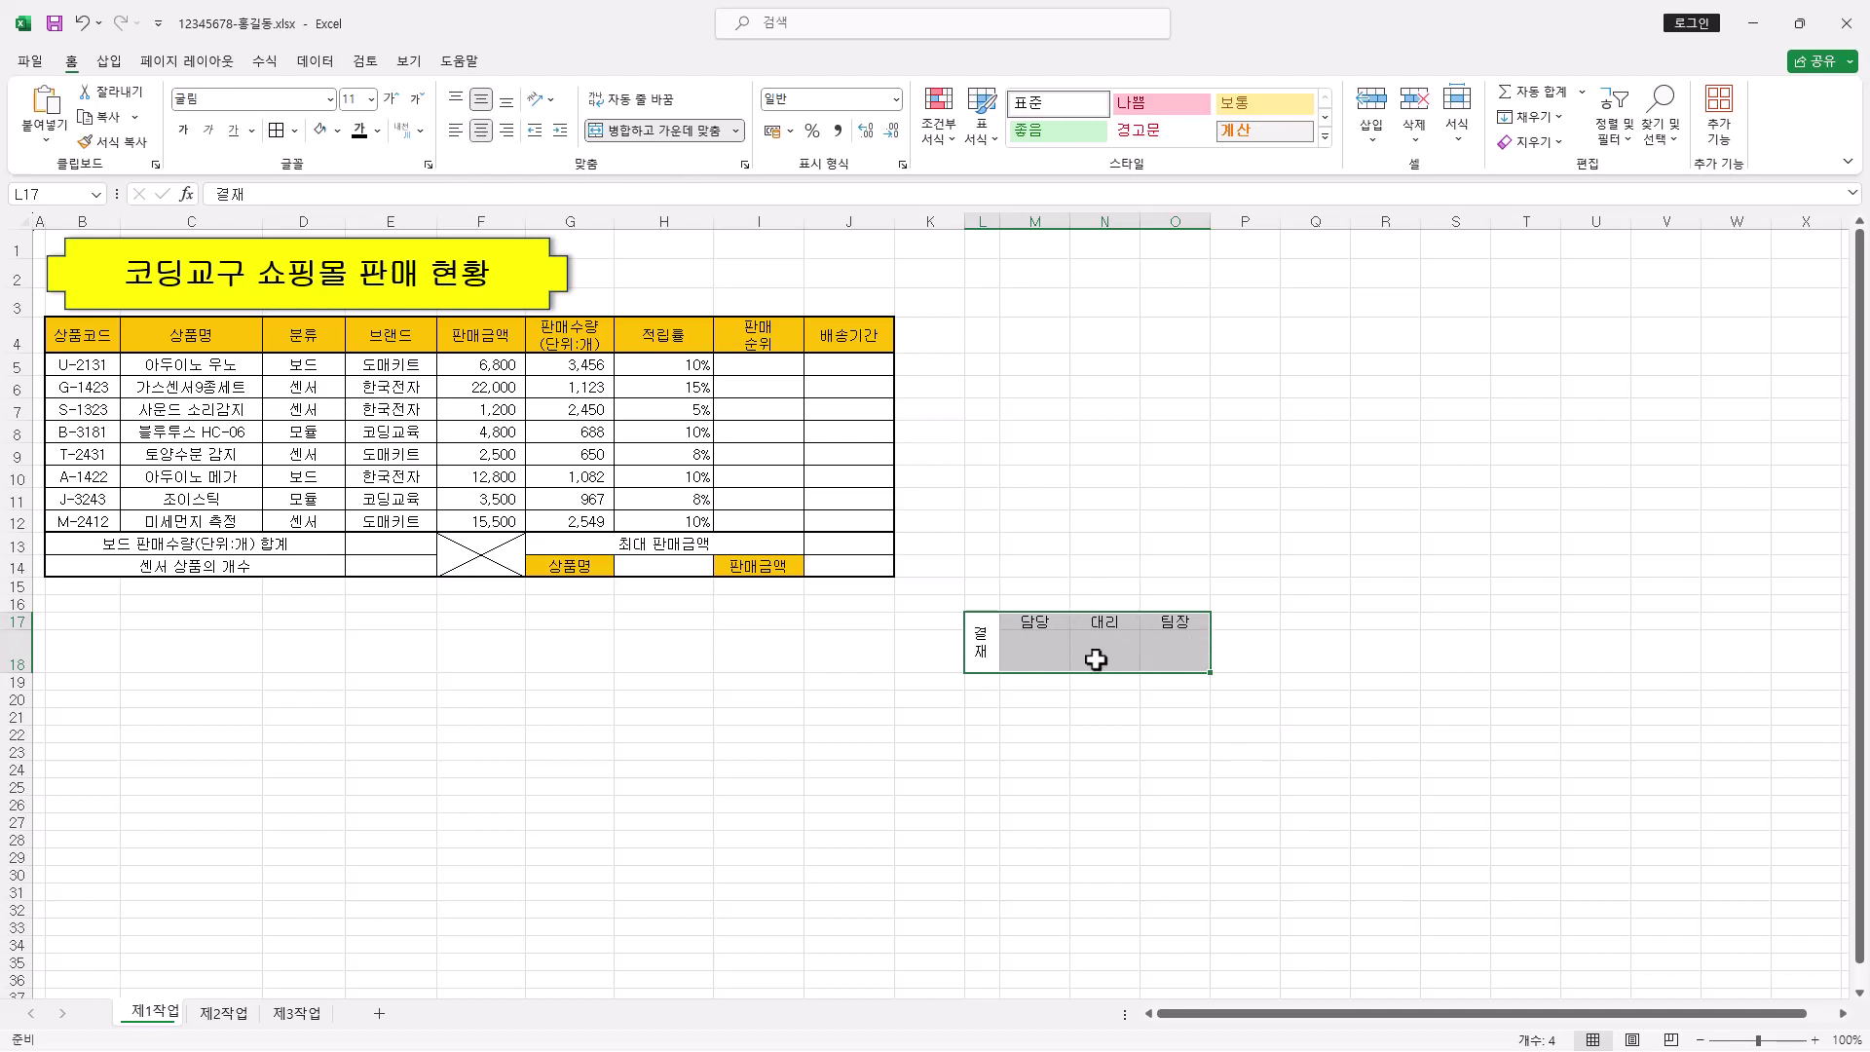
Apply all borders and a white fill to the approval box cells L17:O18
click(292, 130)
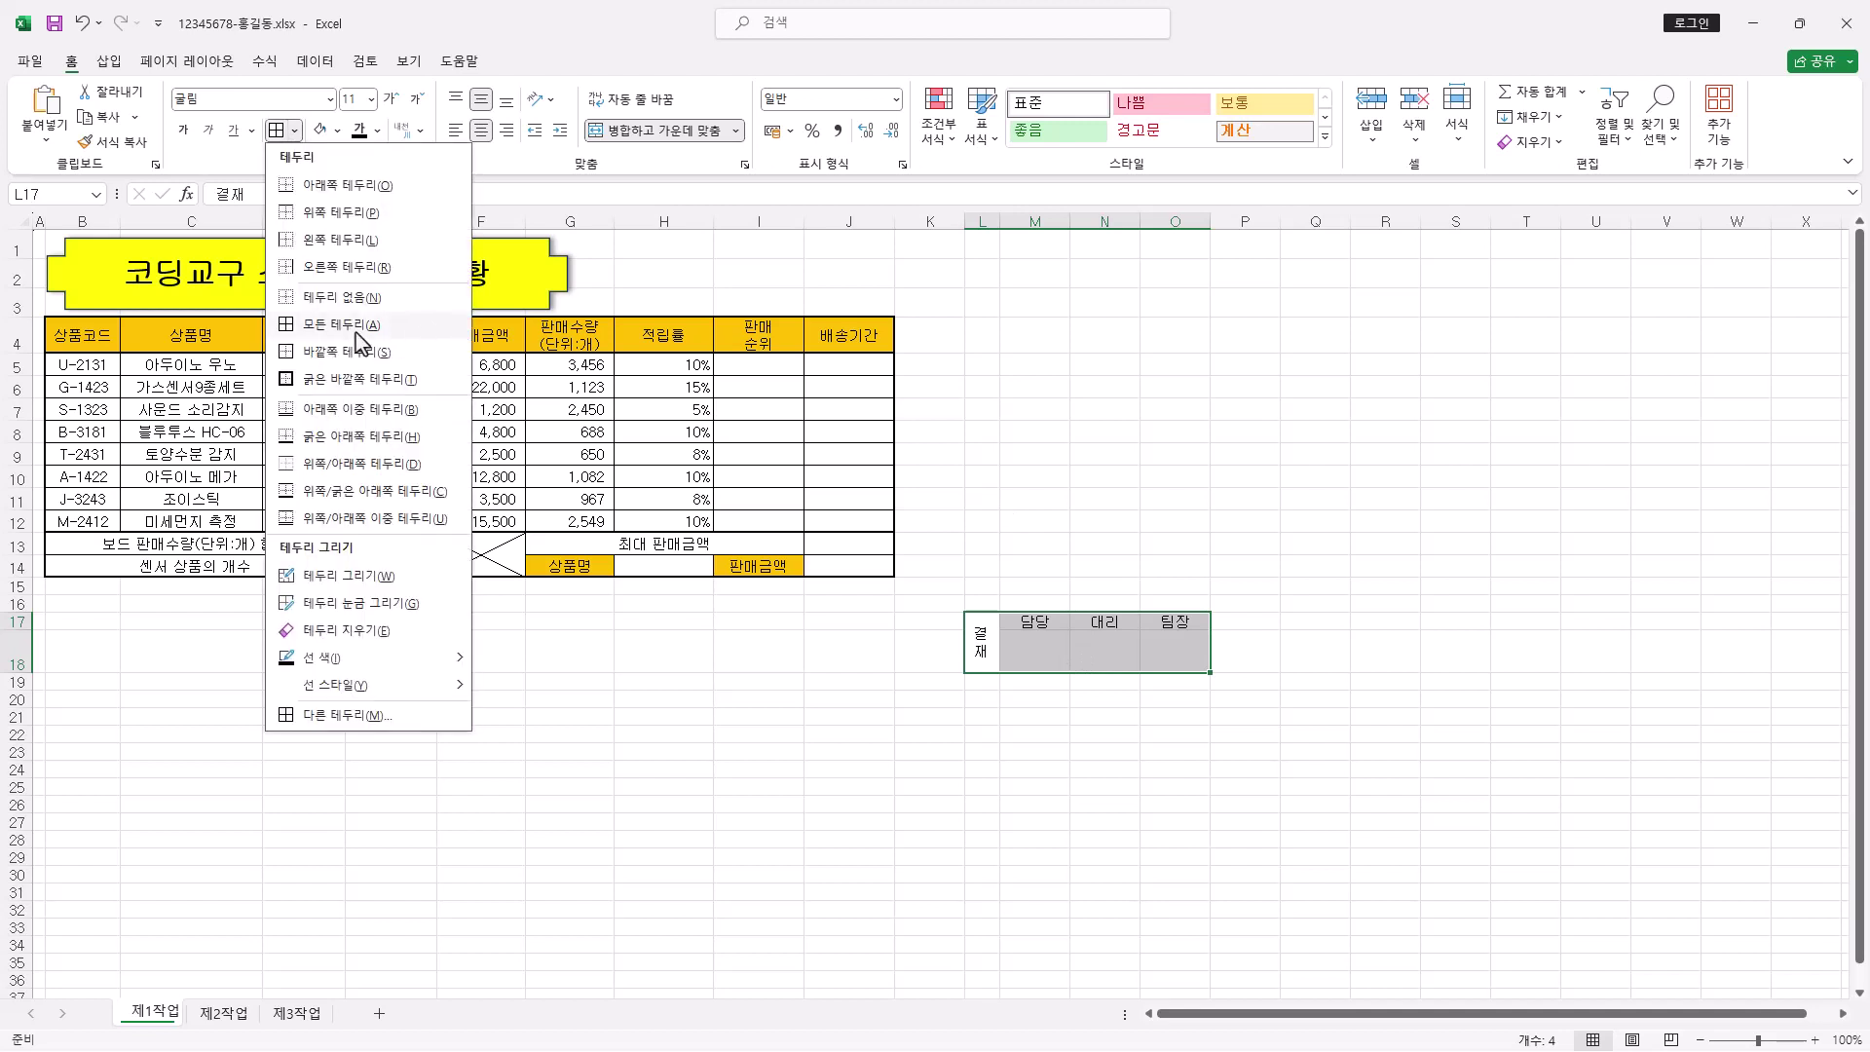
click(356, 332)
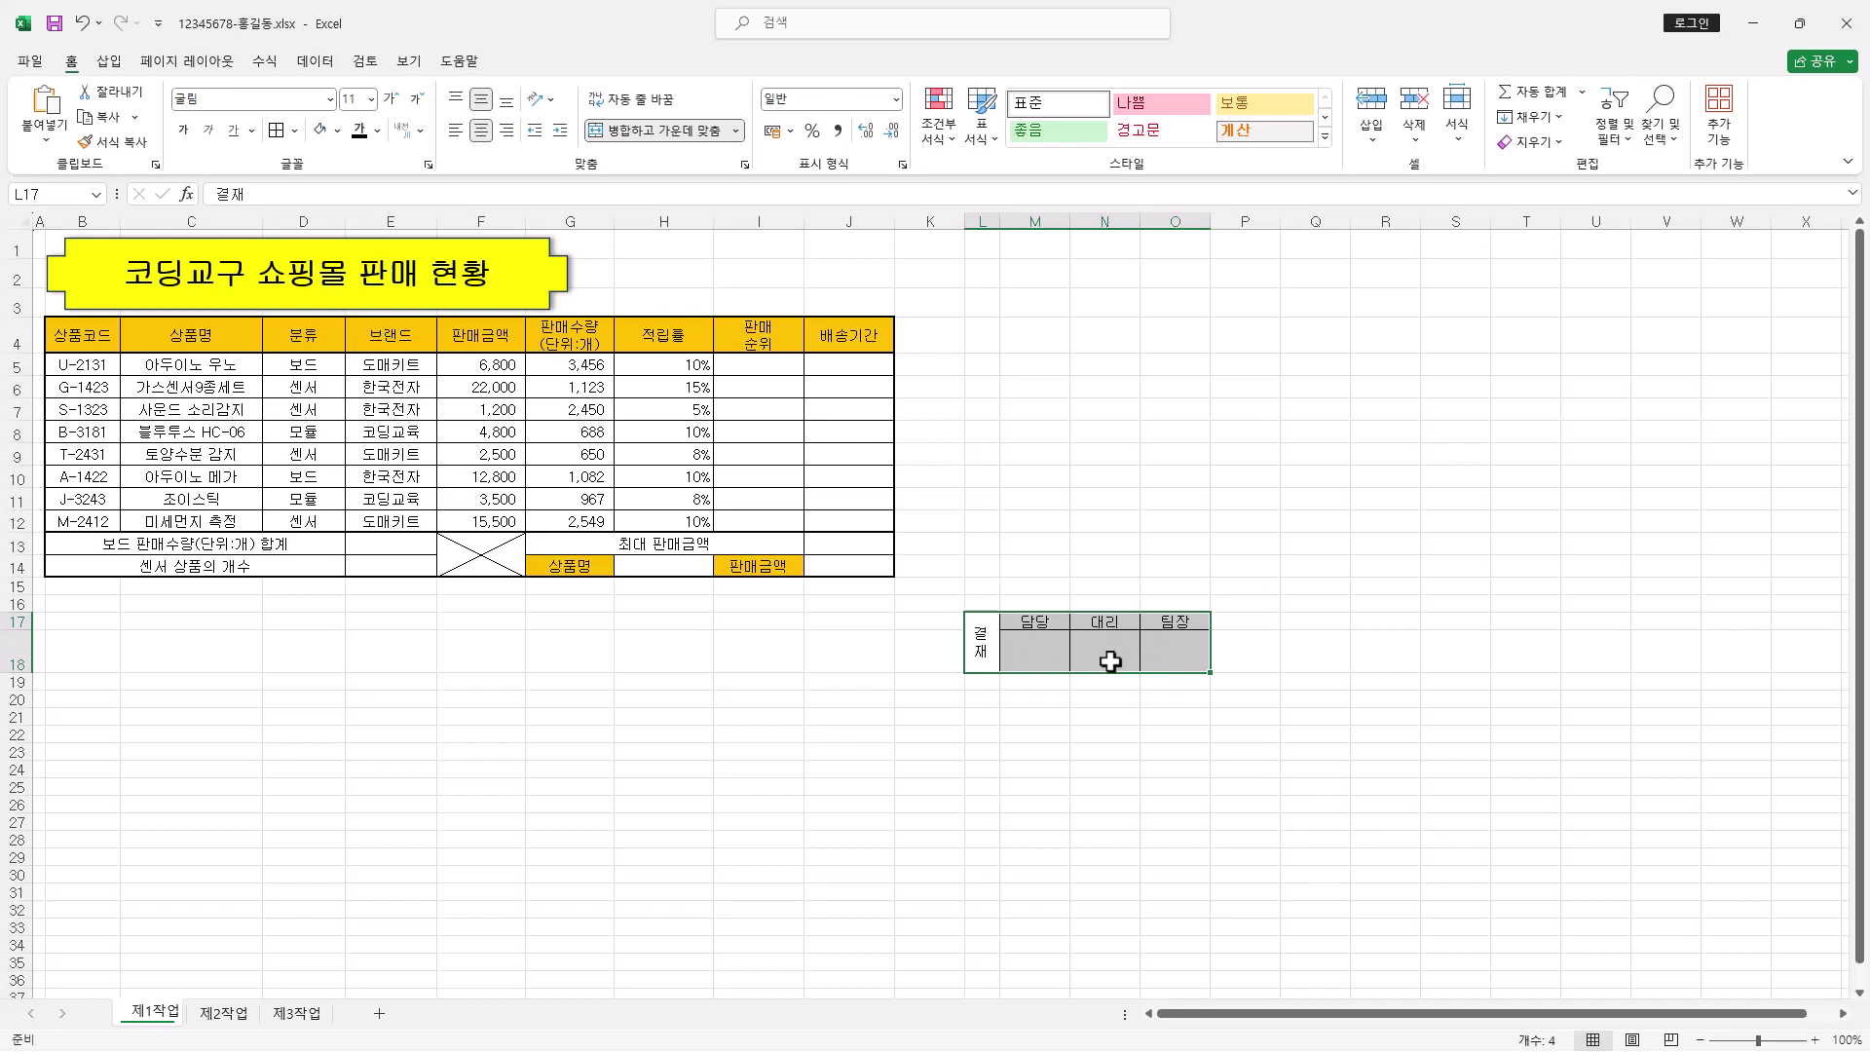
click(337, 131)
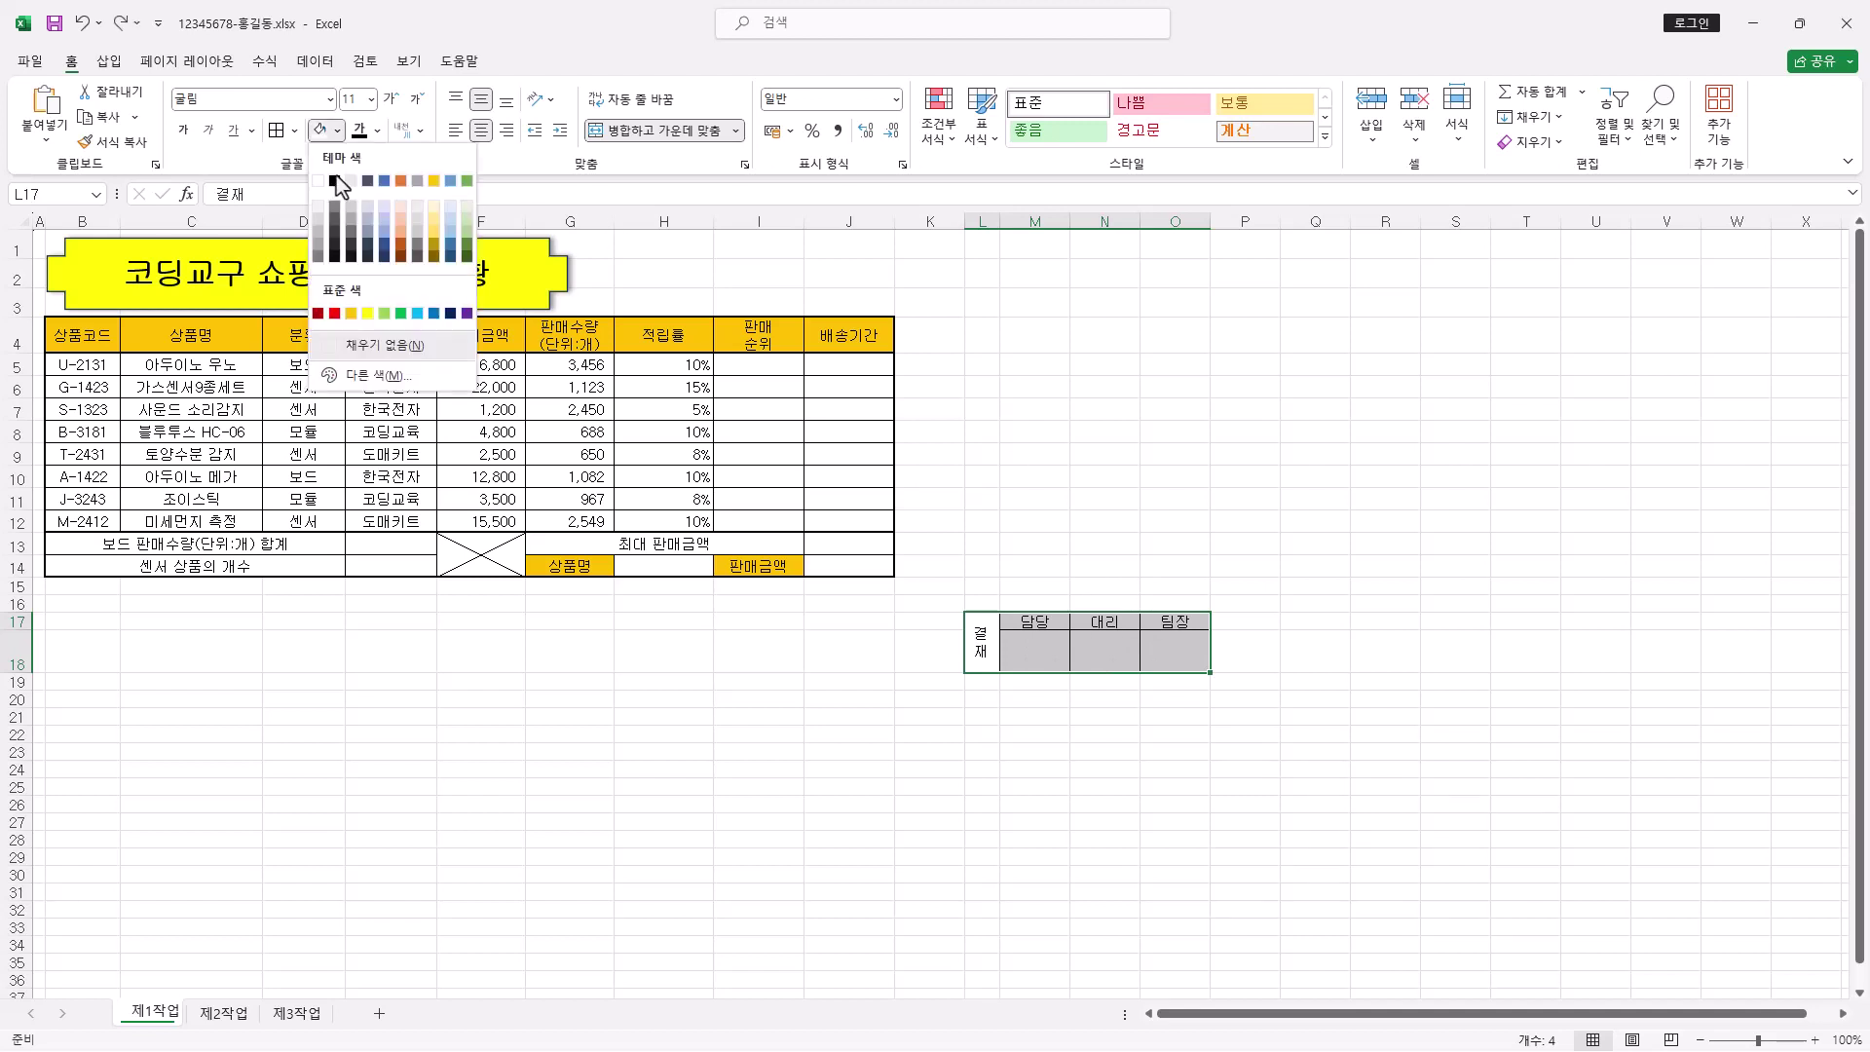
click(317, 181)
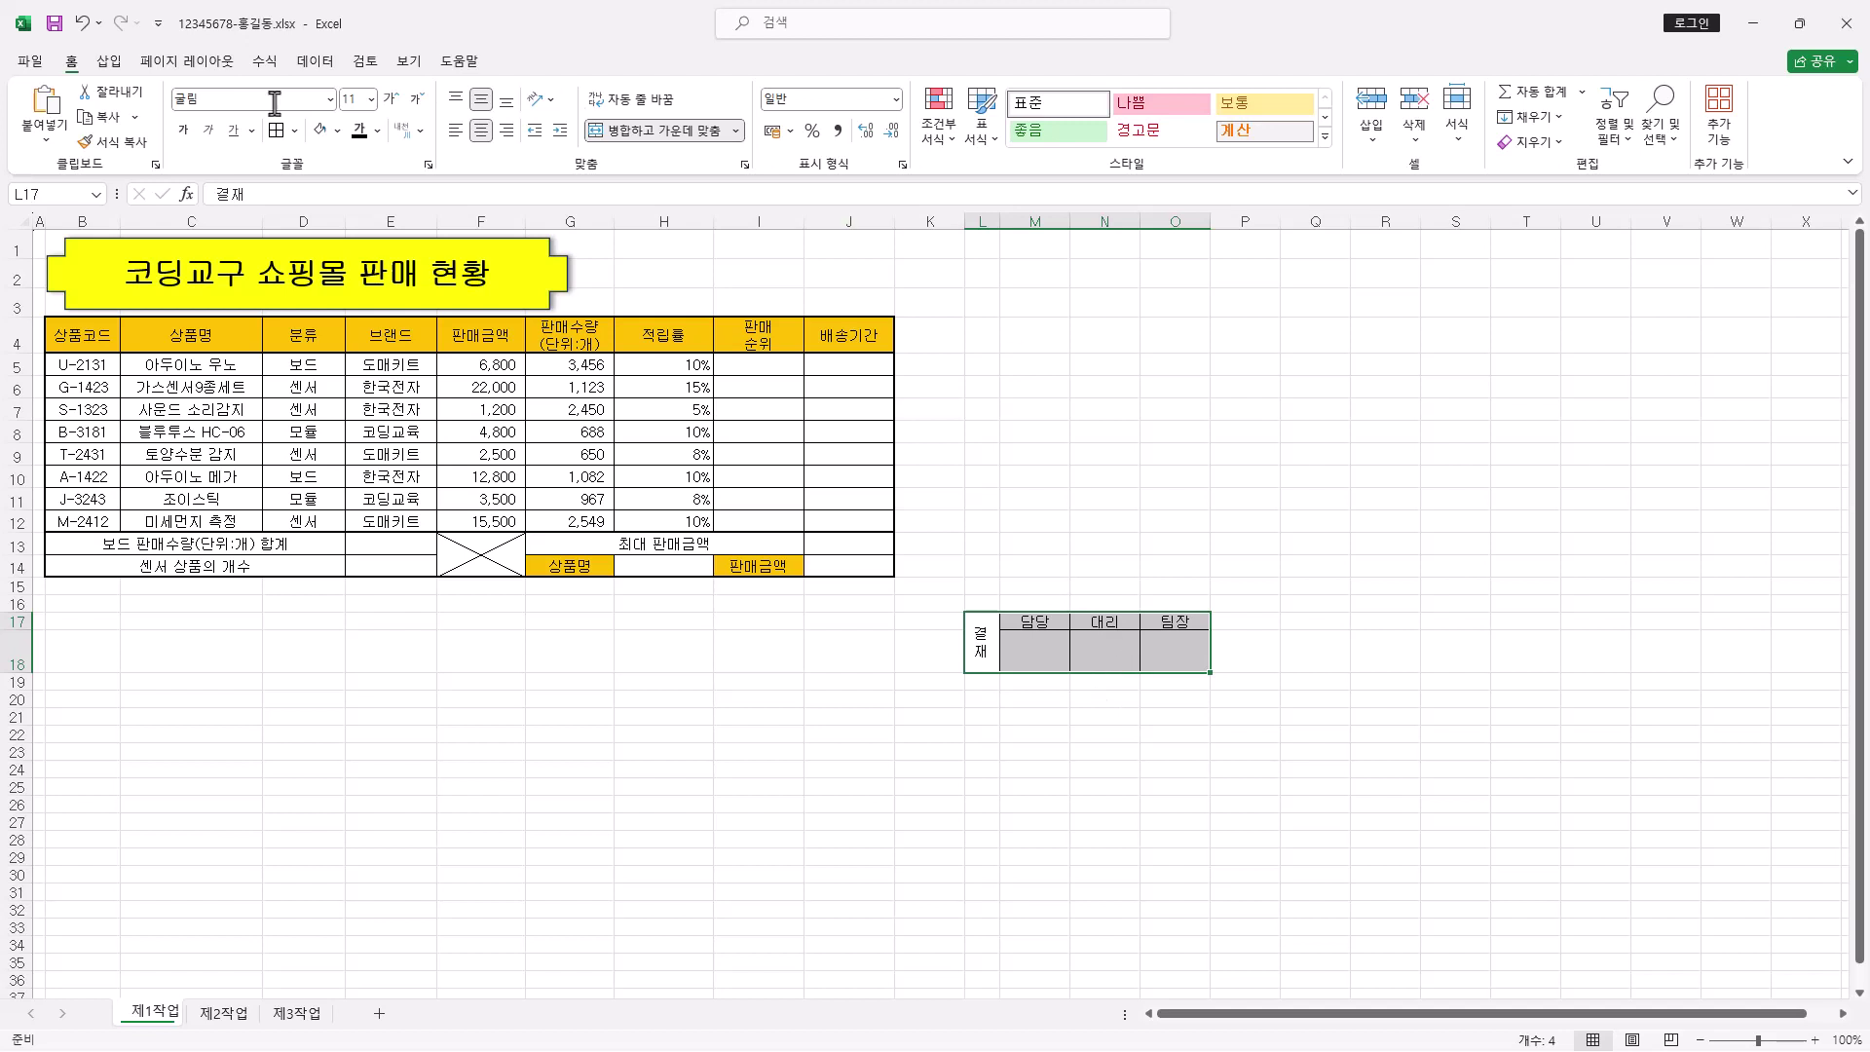
Copy the approval box L17:O18 as a picture, as shown on screen in picture format, and paste it into the sheet
click(135, 118)
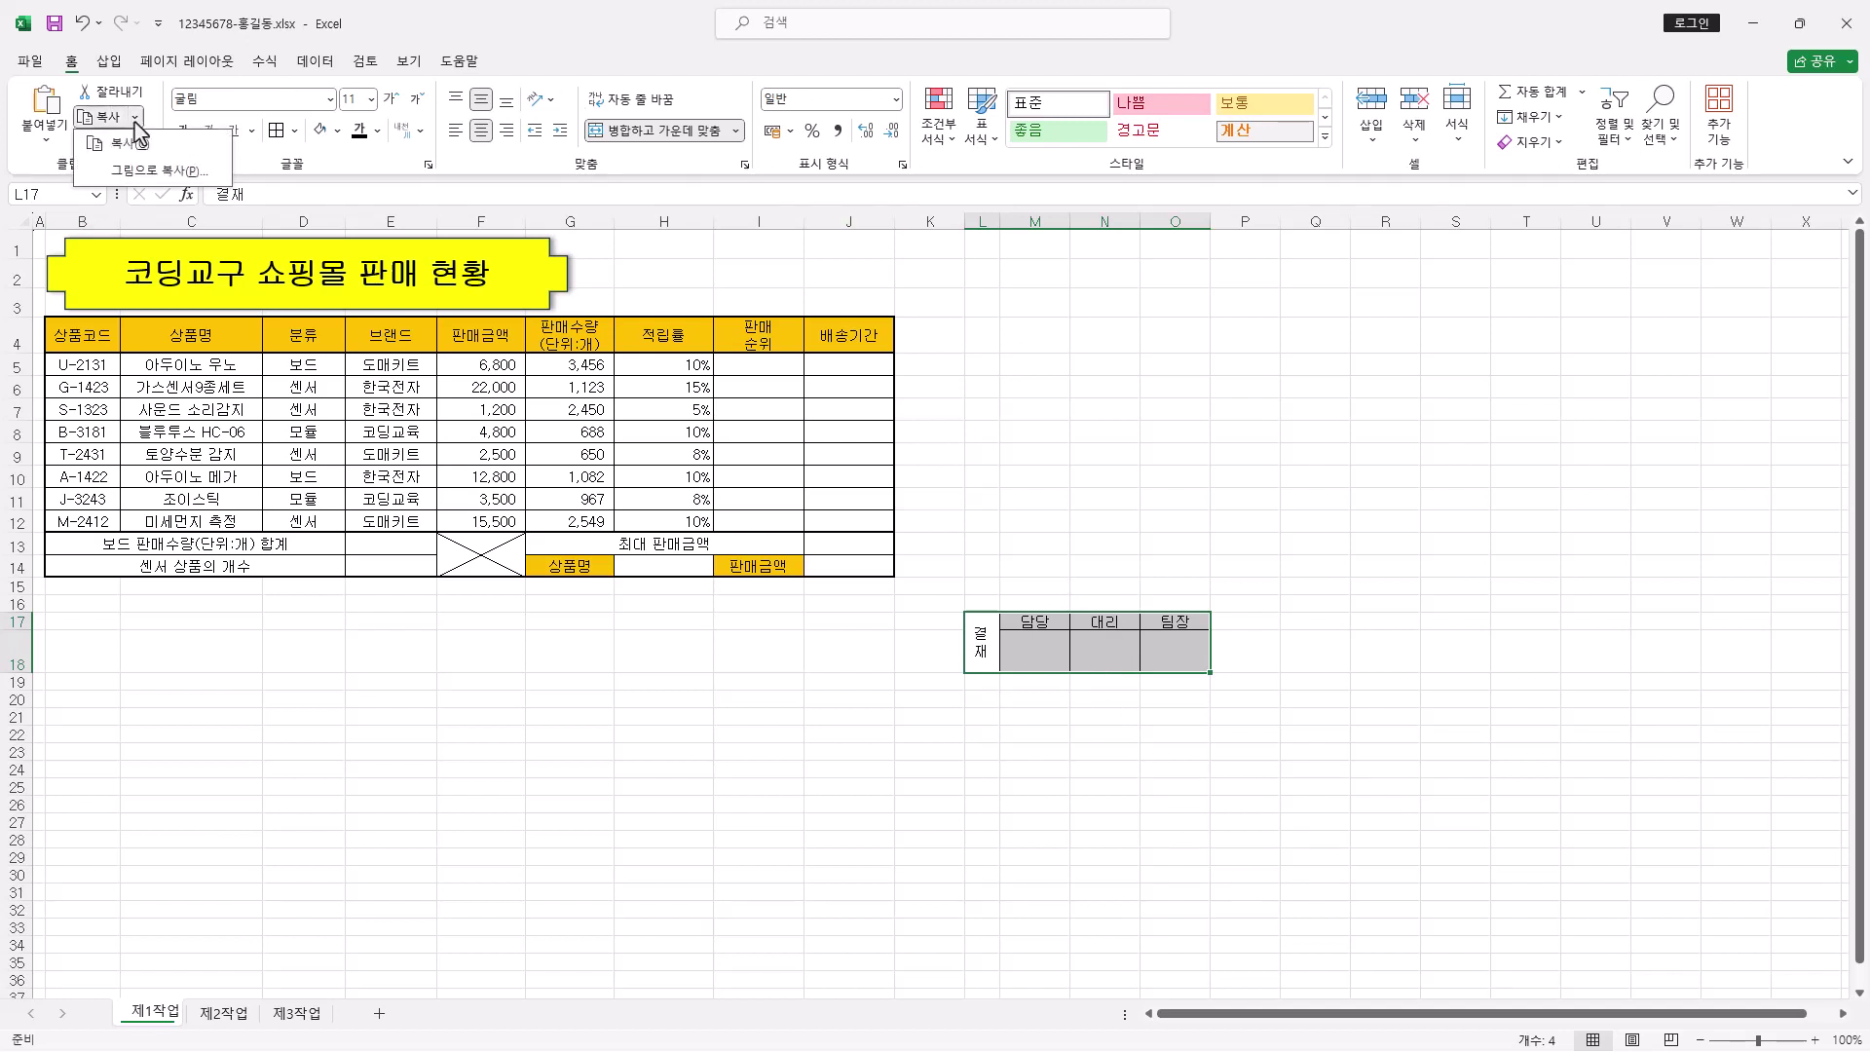
click(184, 172)
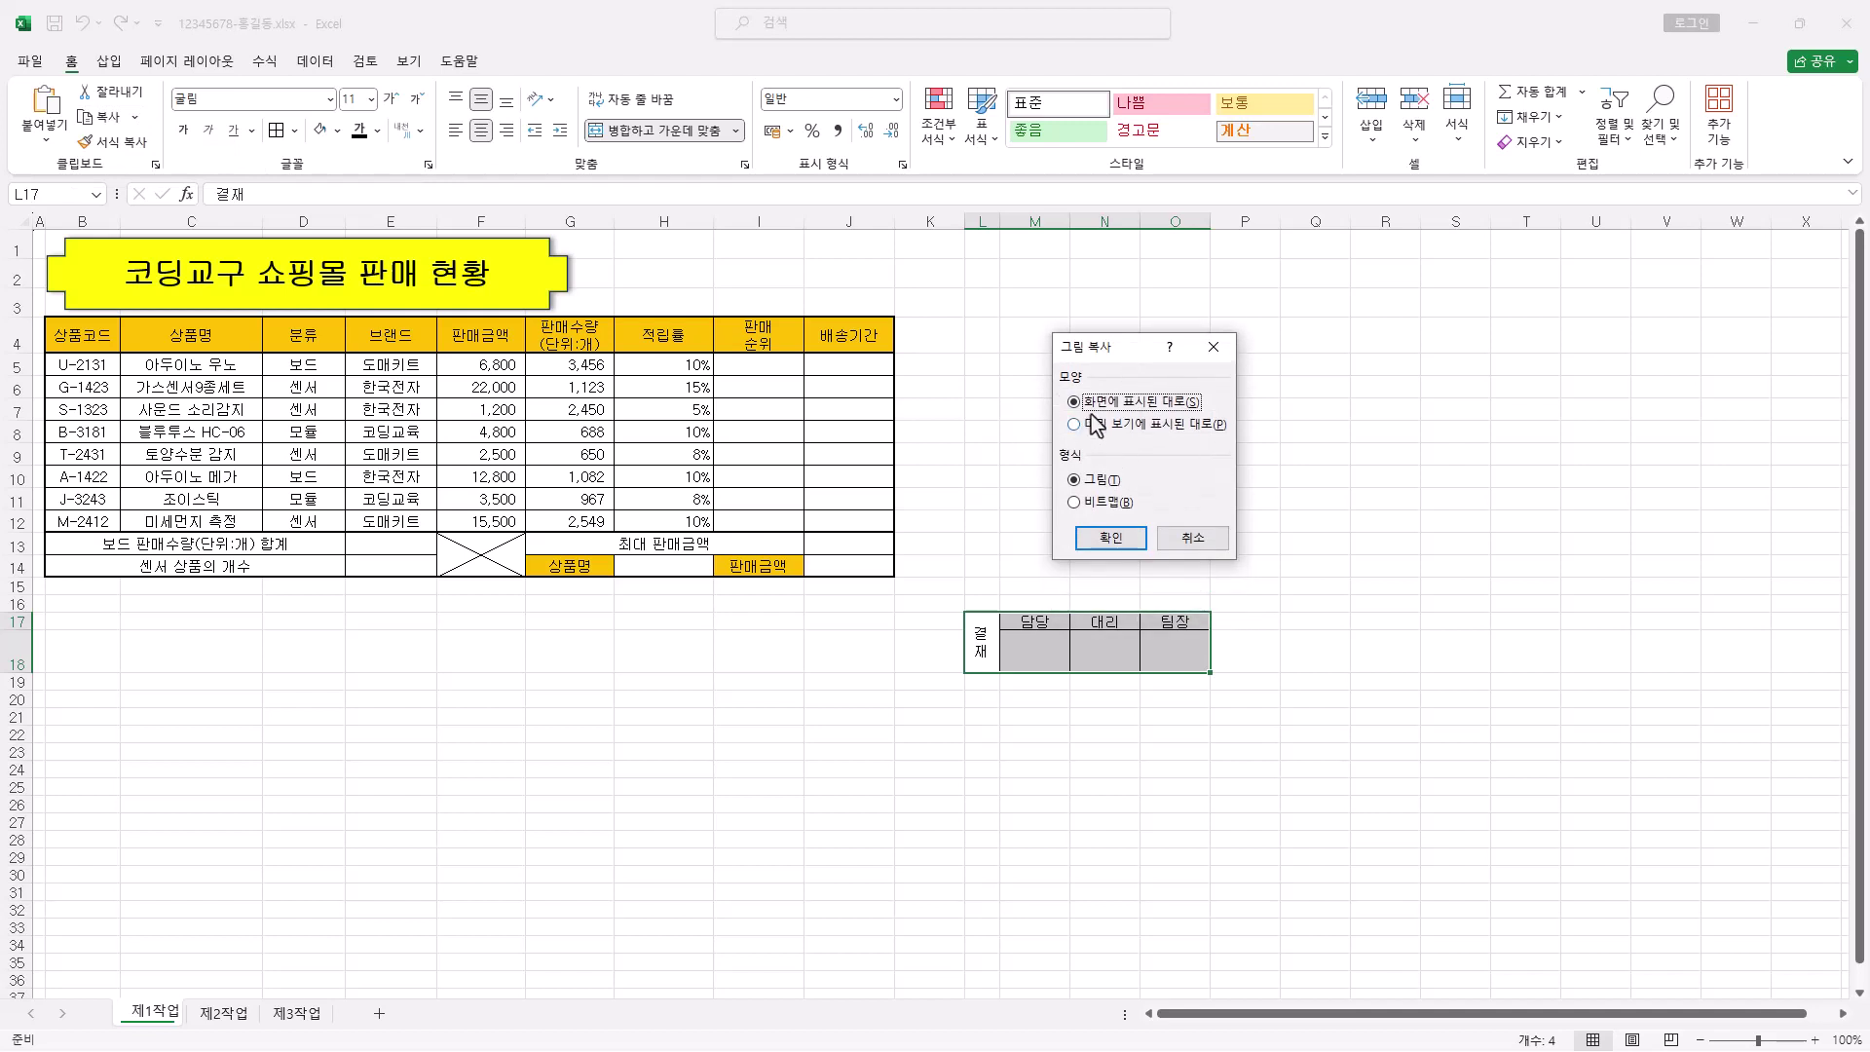
click(1096, 535)
key(ctrl+v)
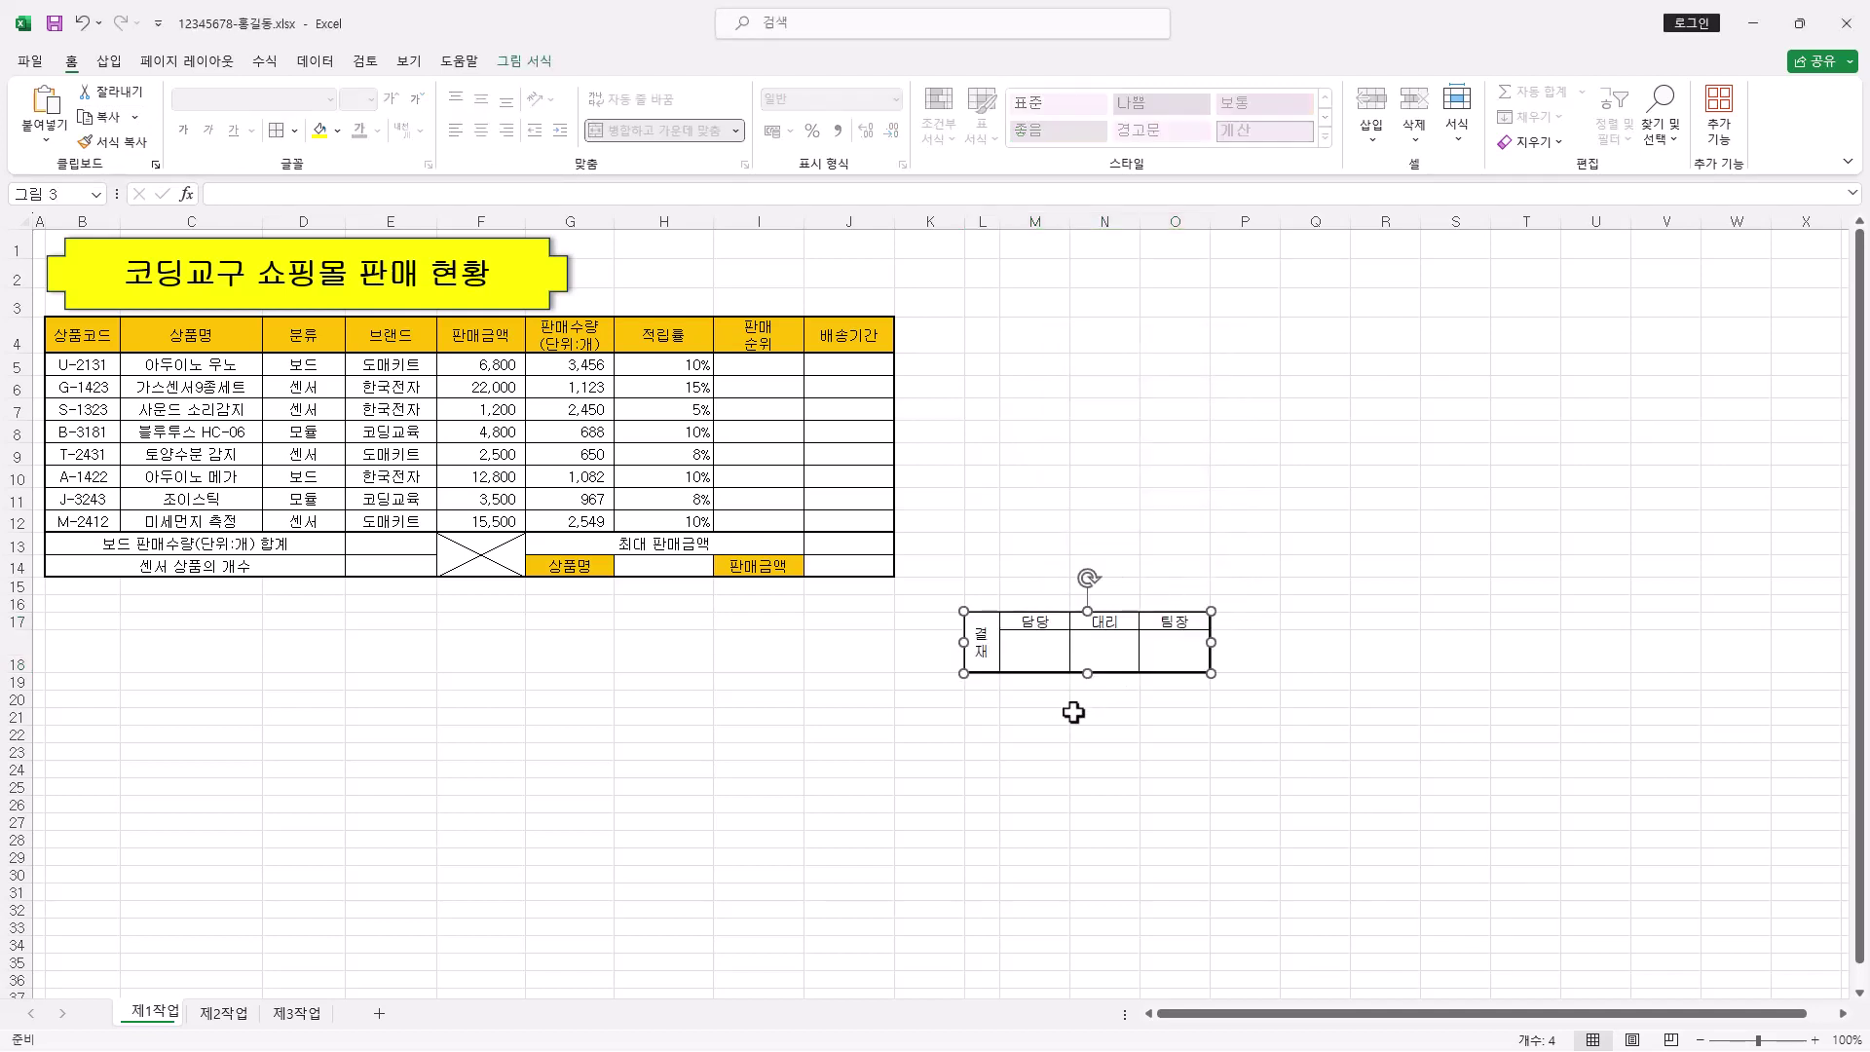
Move the approval box picture beside the title above columns H:J and enlarge it to reach the table's right edge
drag(1090, 656, 740, 283)
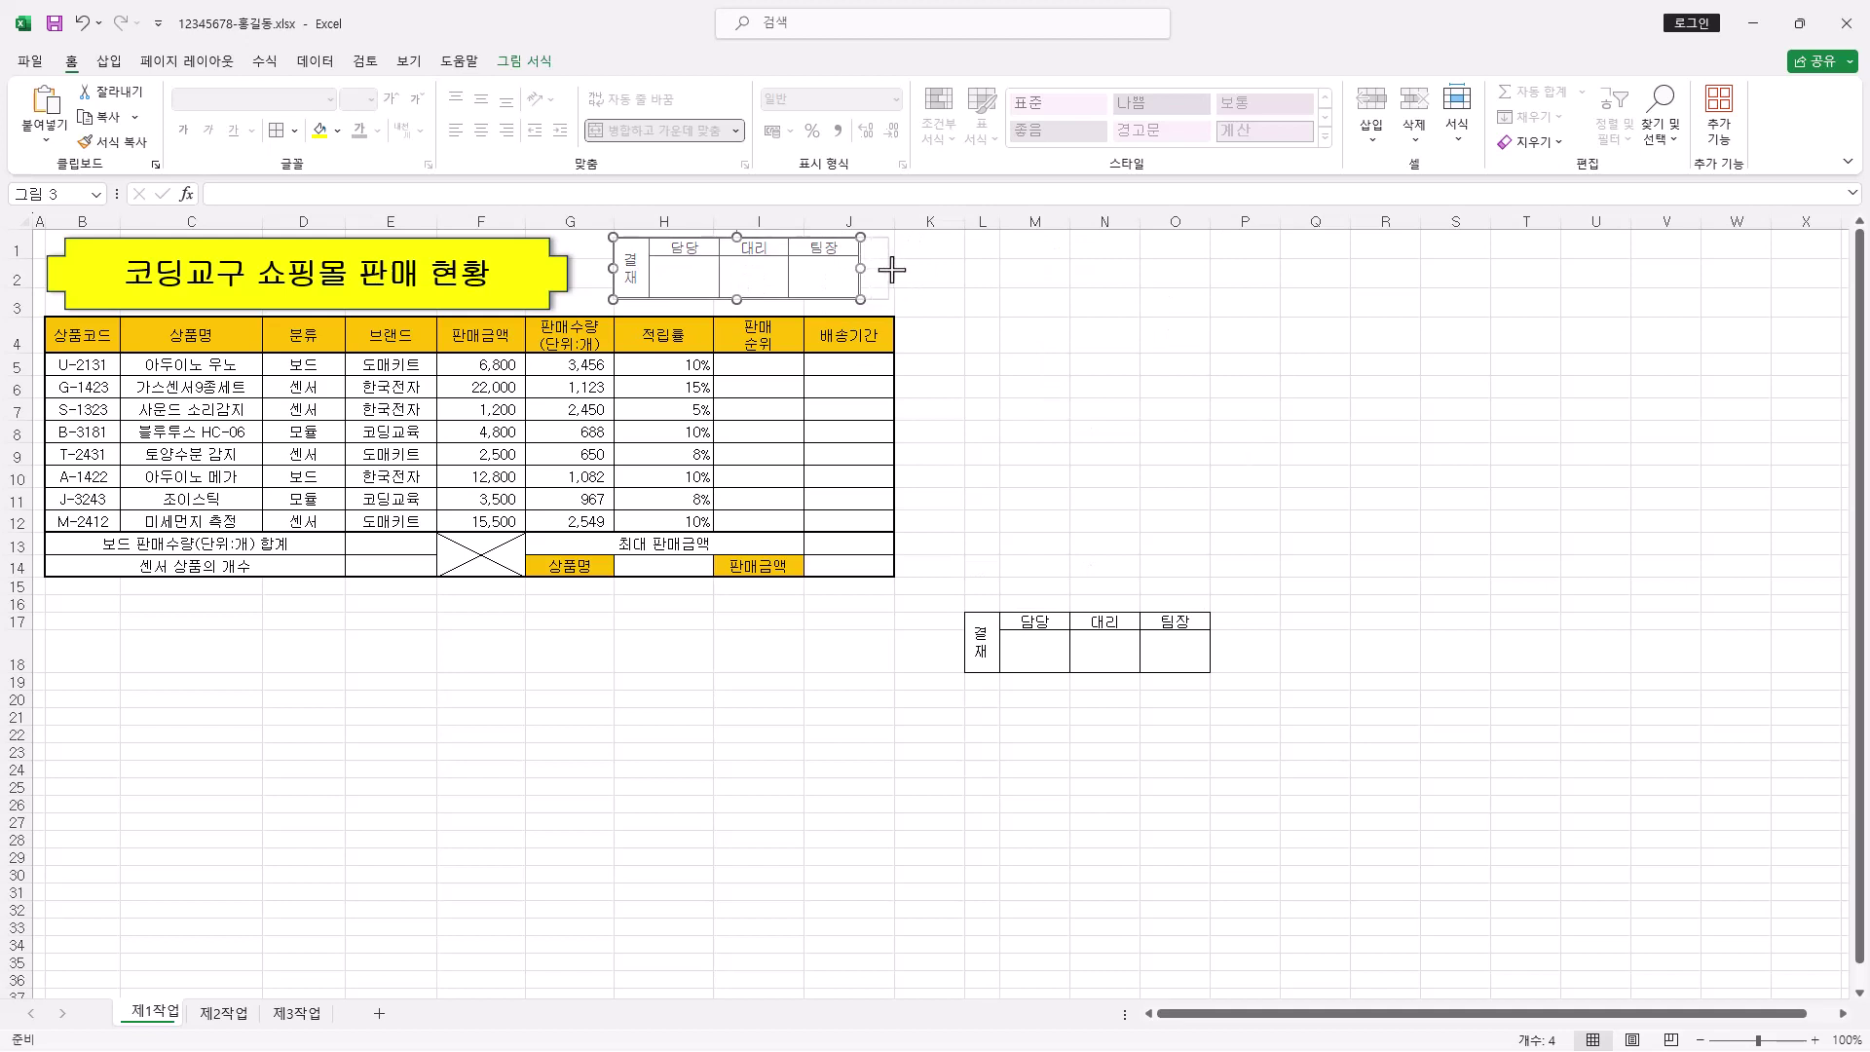
drag(893, 270, 895, 270)
drag(753, 300, 755, 309)
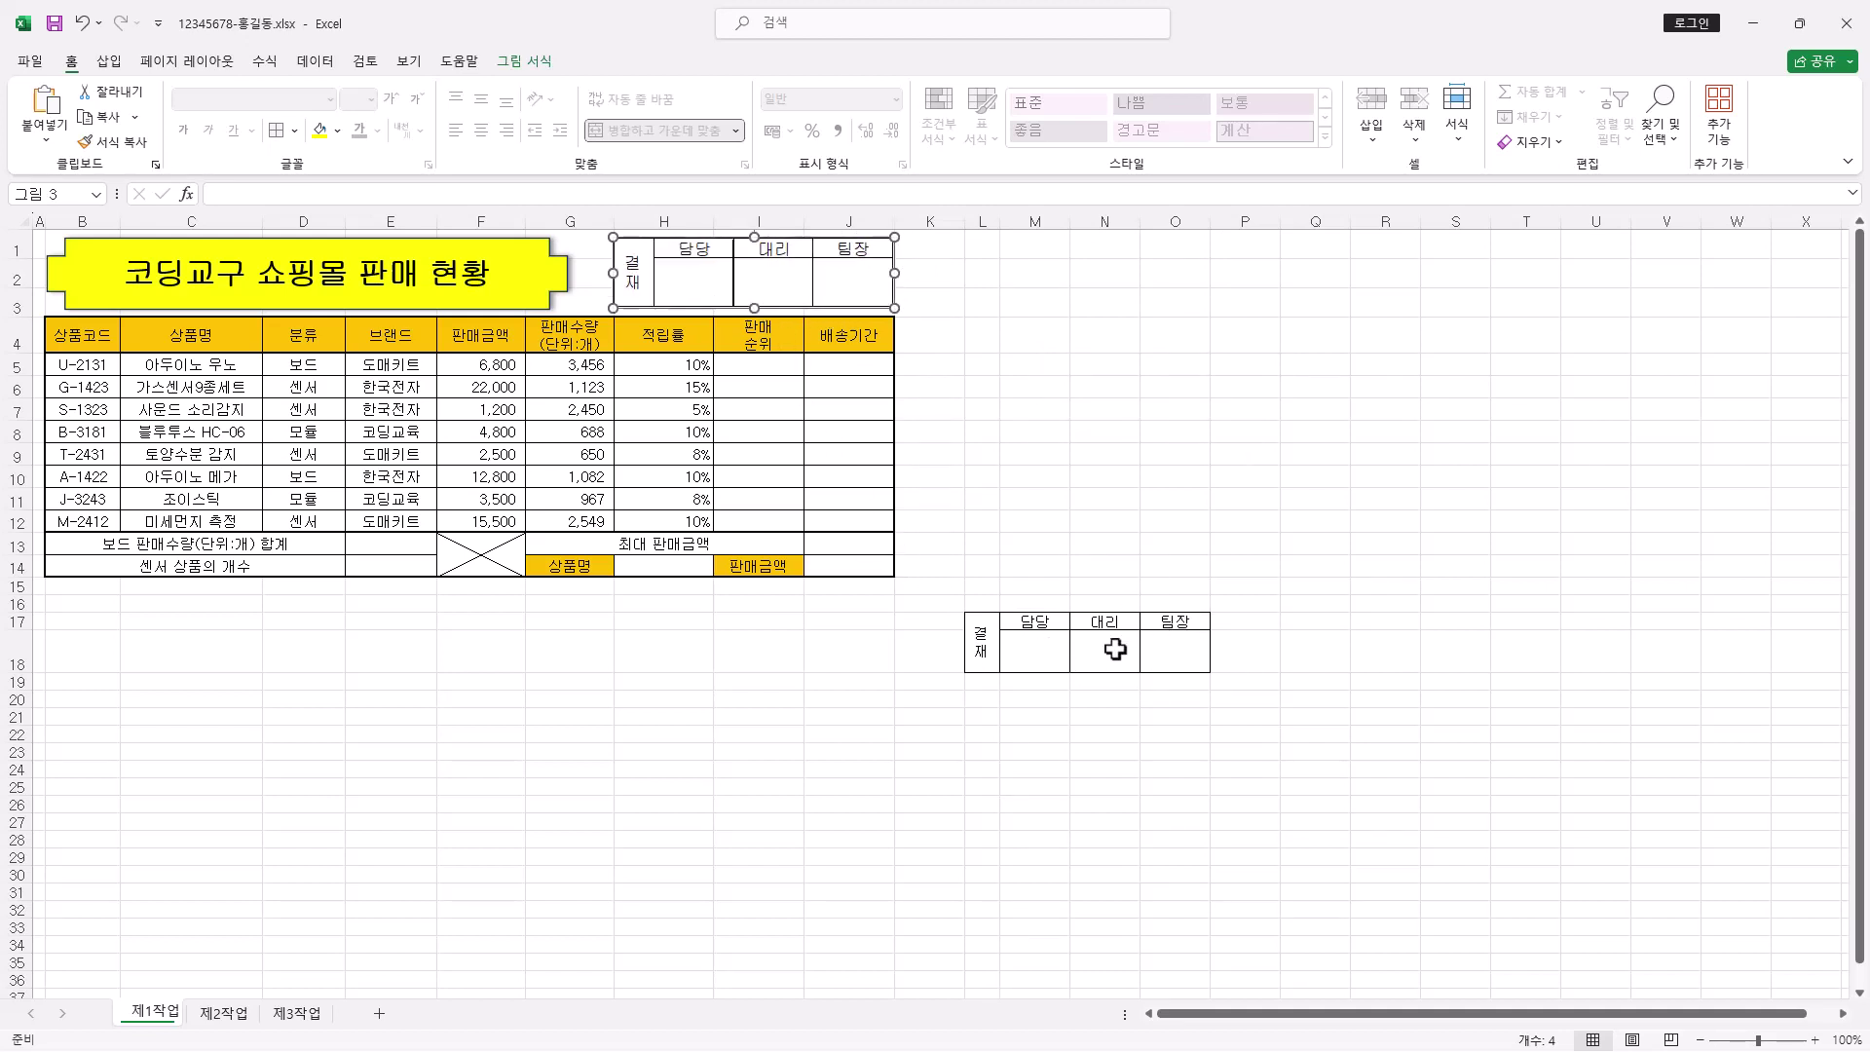
drag(968, 651, 1181, 656)
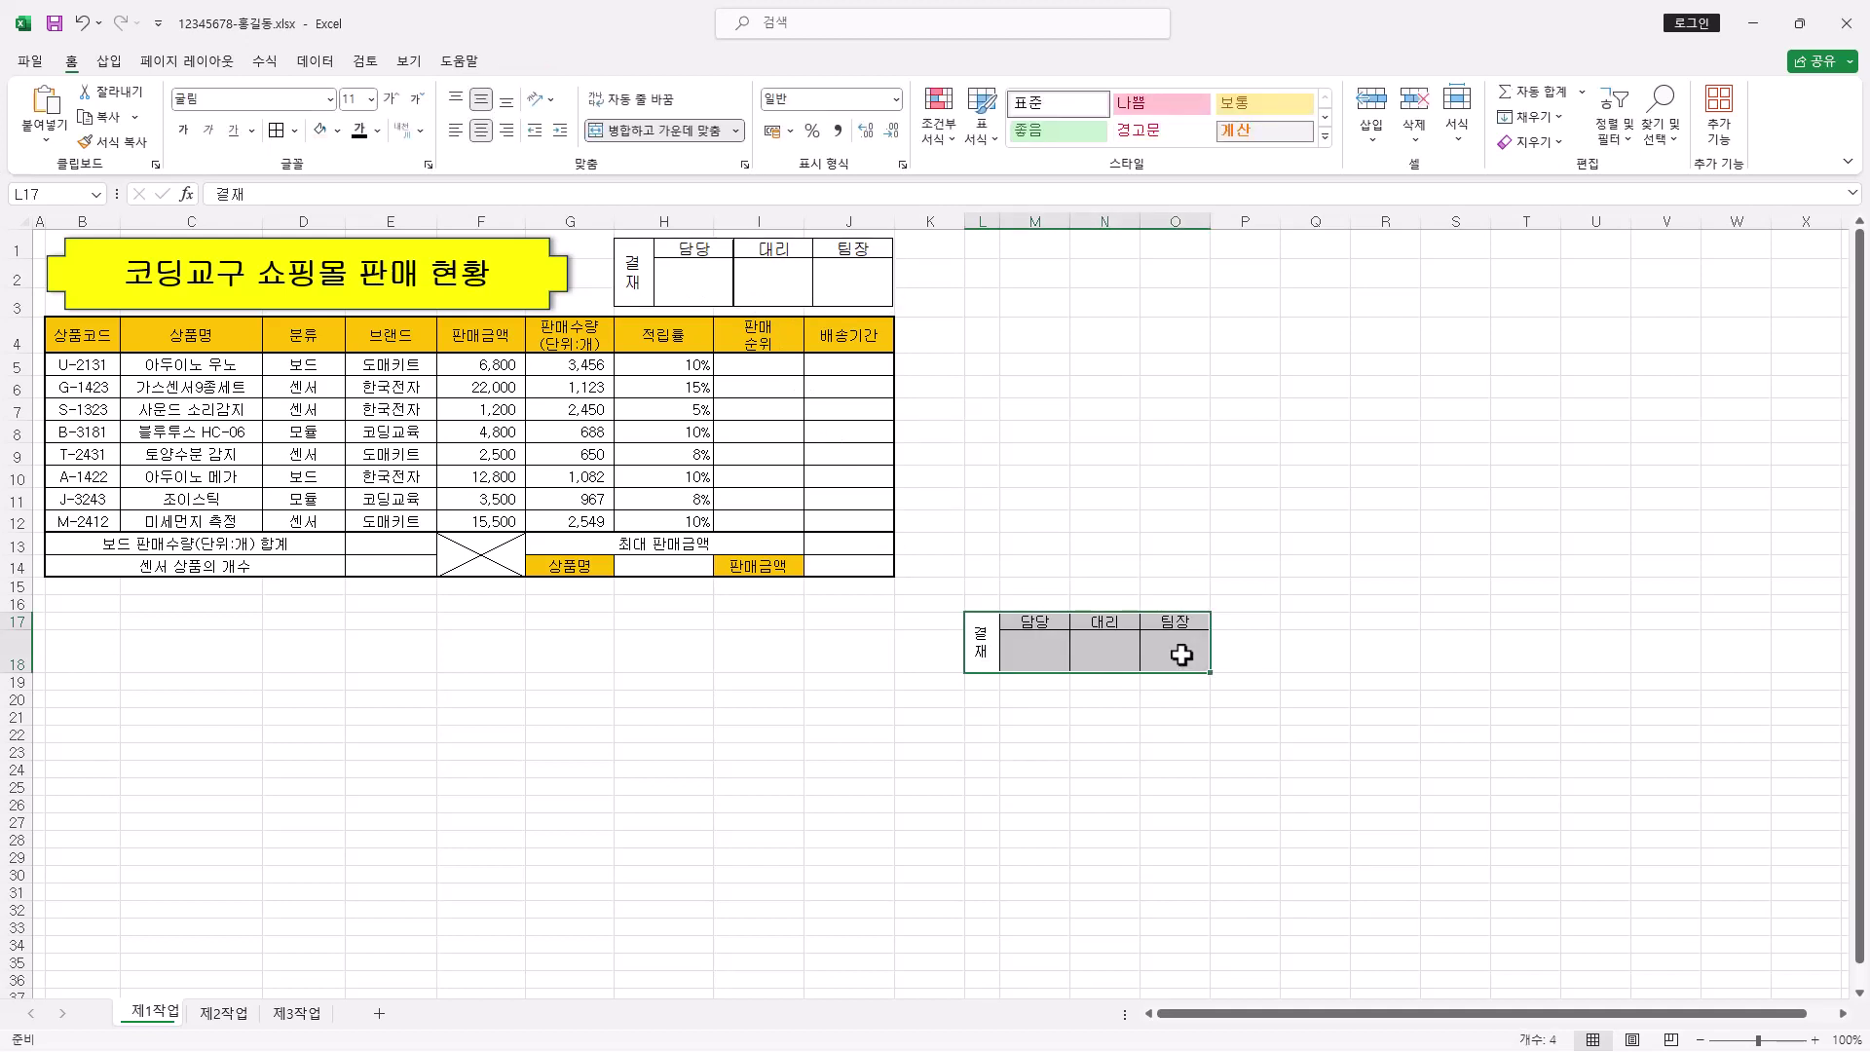
key(Delete)
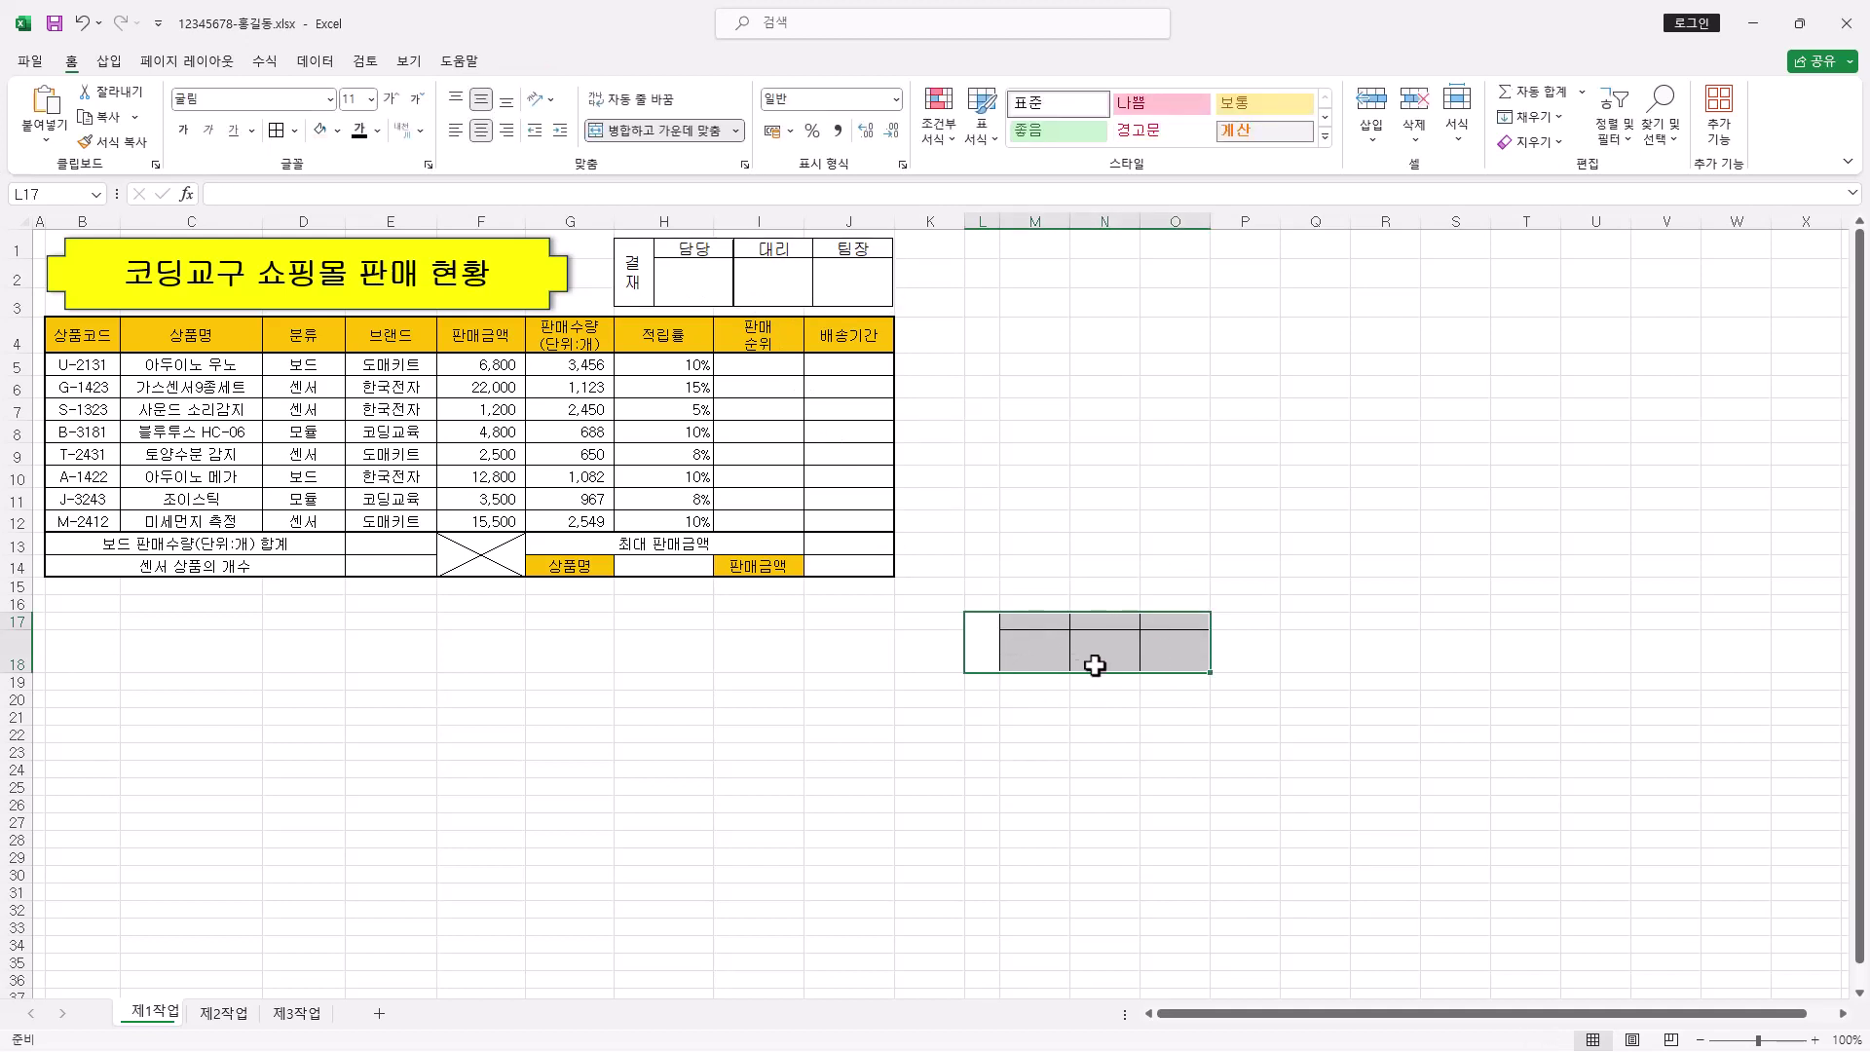
key(ctrl+z)
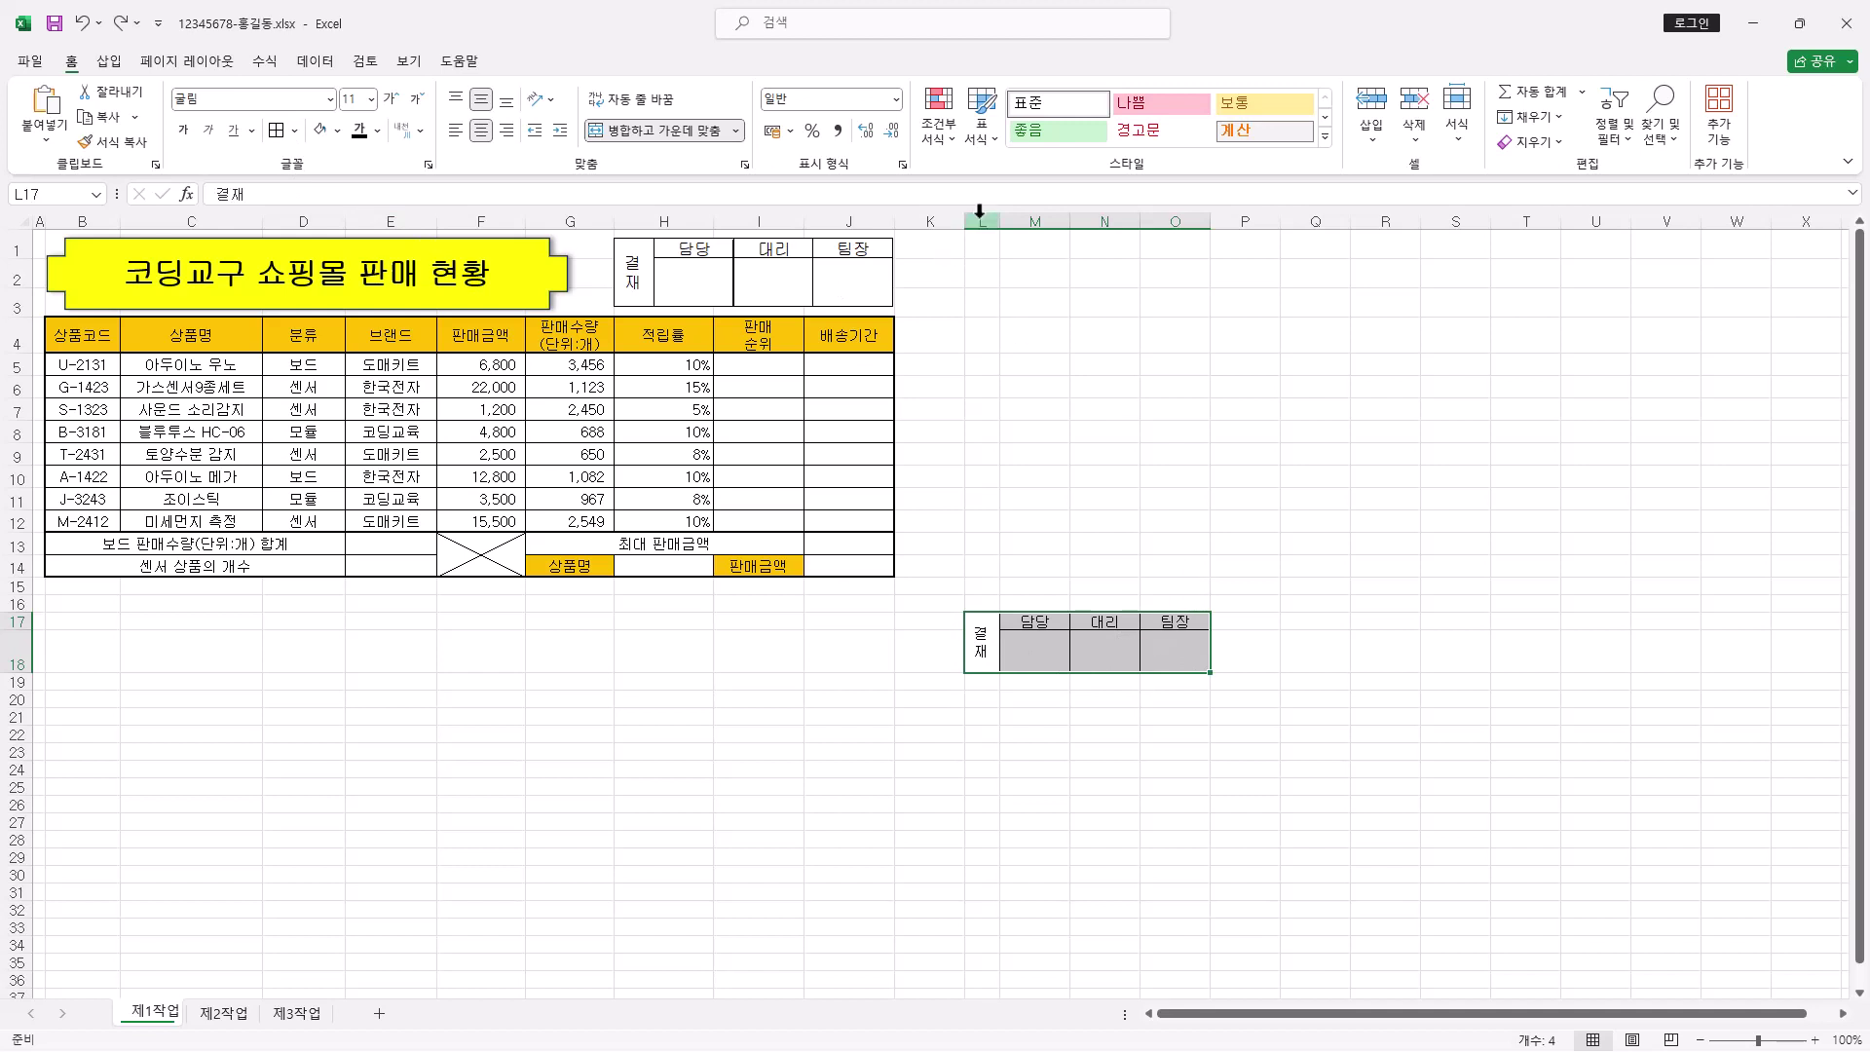
Delete columns L:O containing the original approval box cells, and delete the enlarged row 18
drag(981, 221, 1172, 221)
right_click(1172, 222)
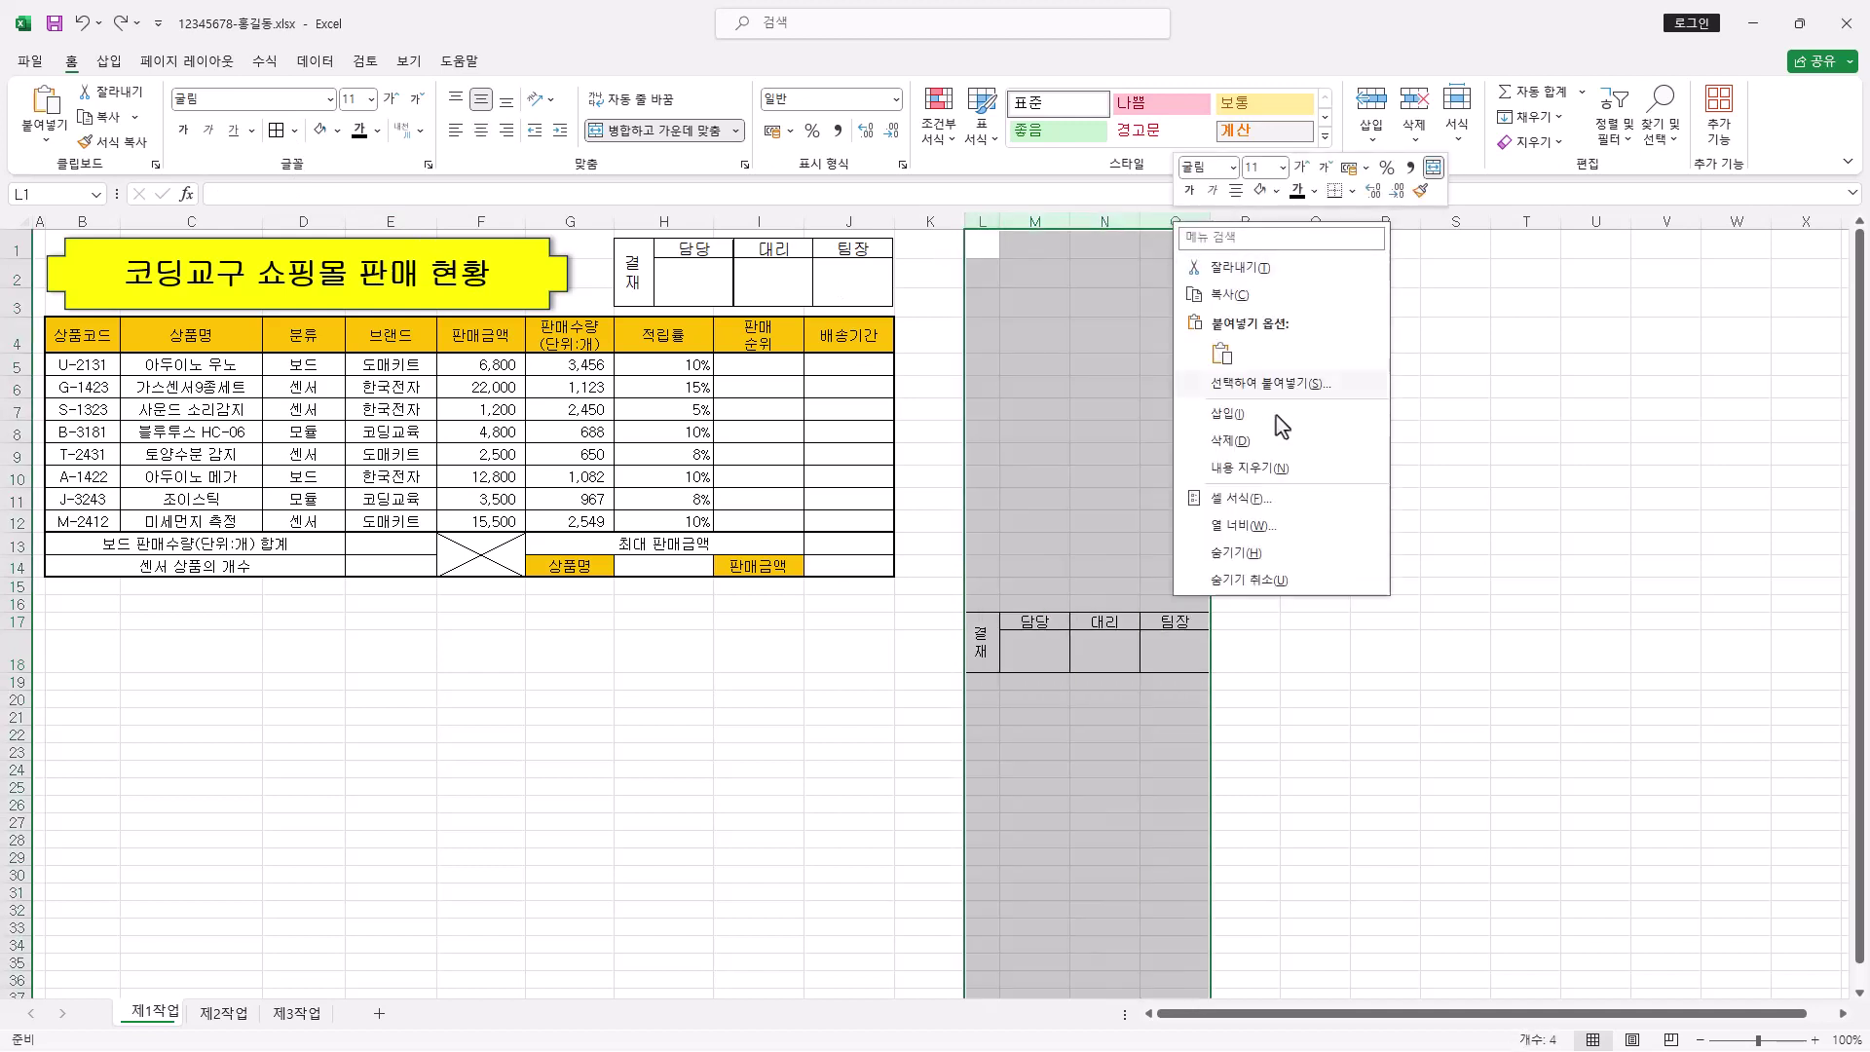
click(1280, 443)
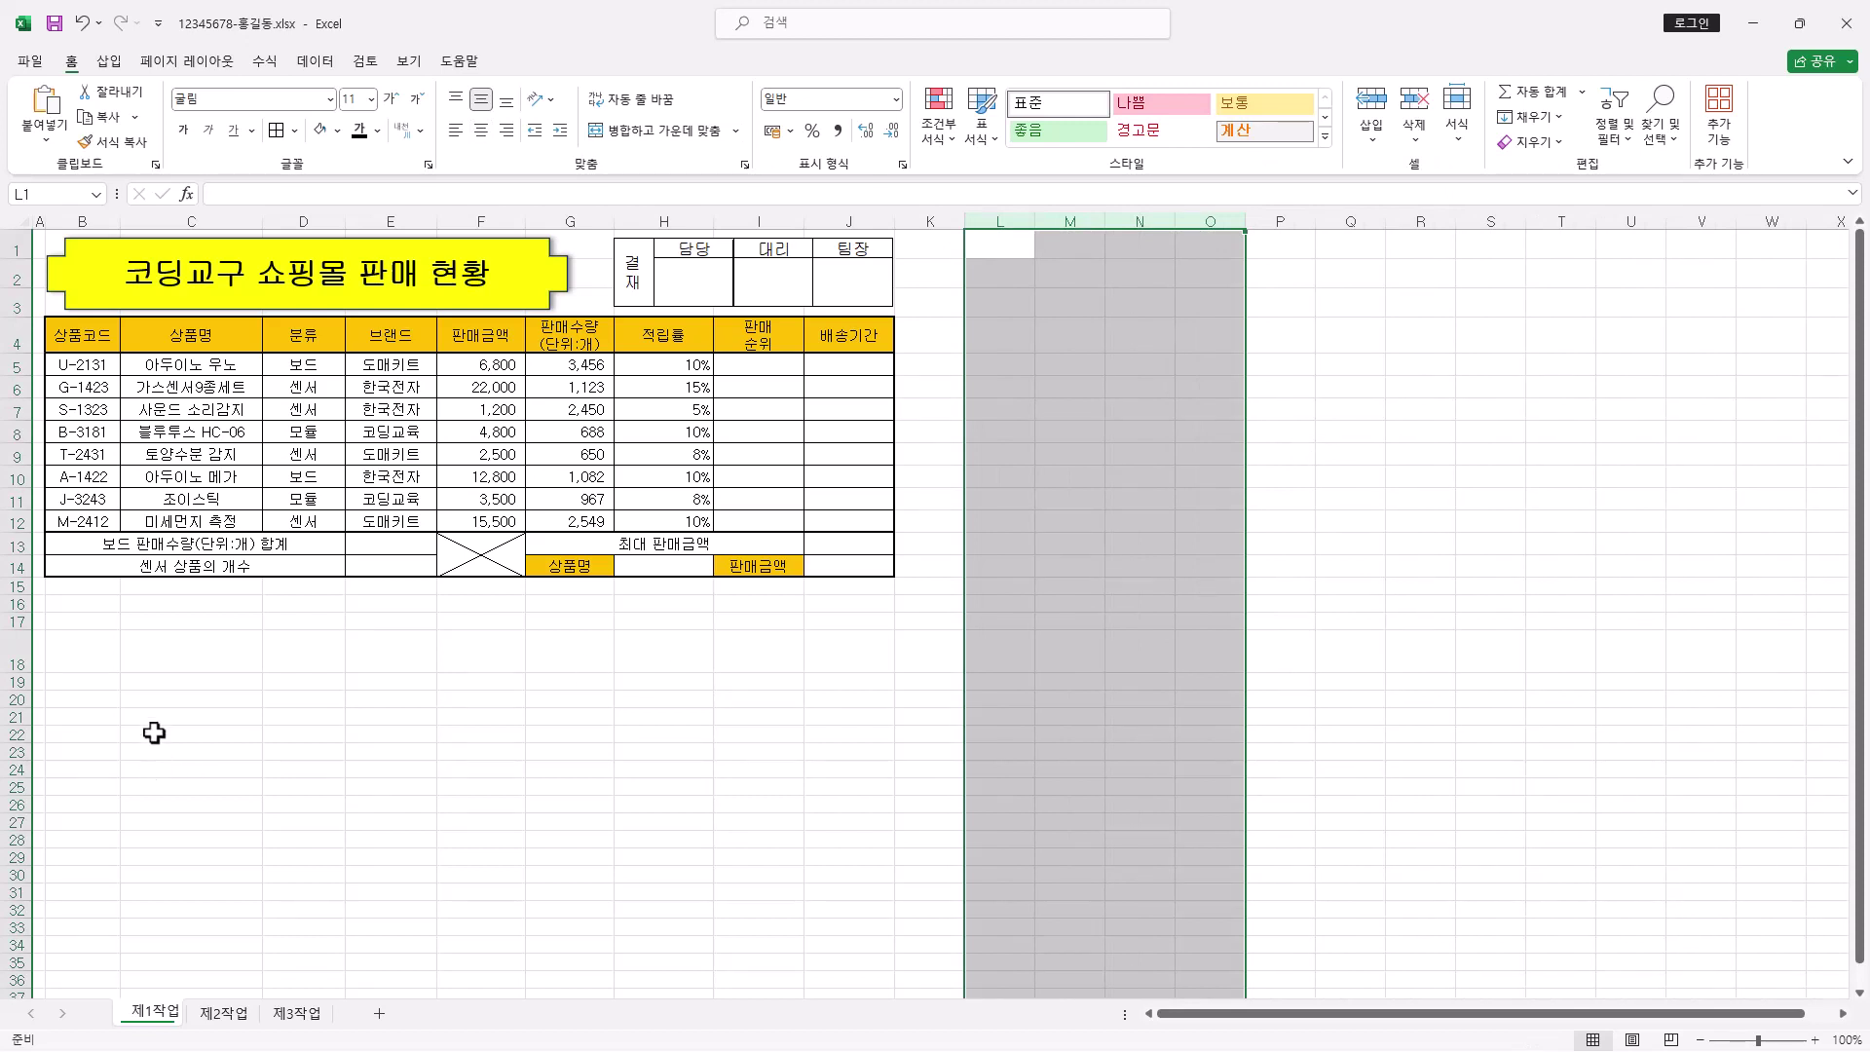
click(19, 662)
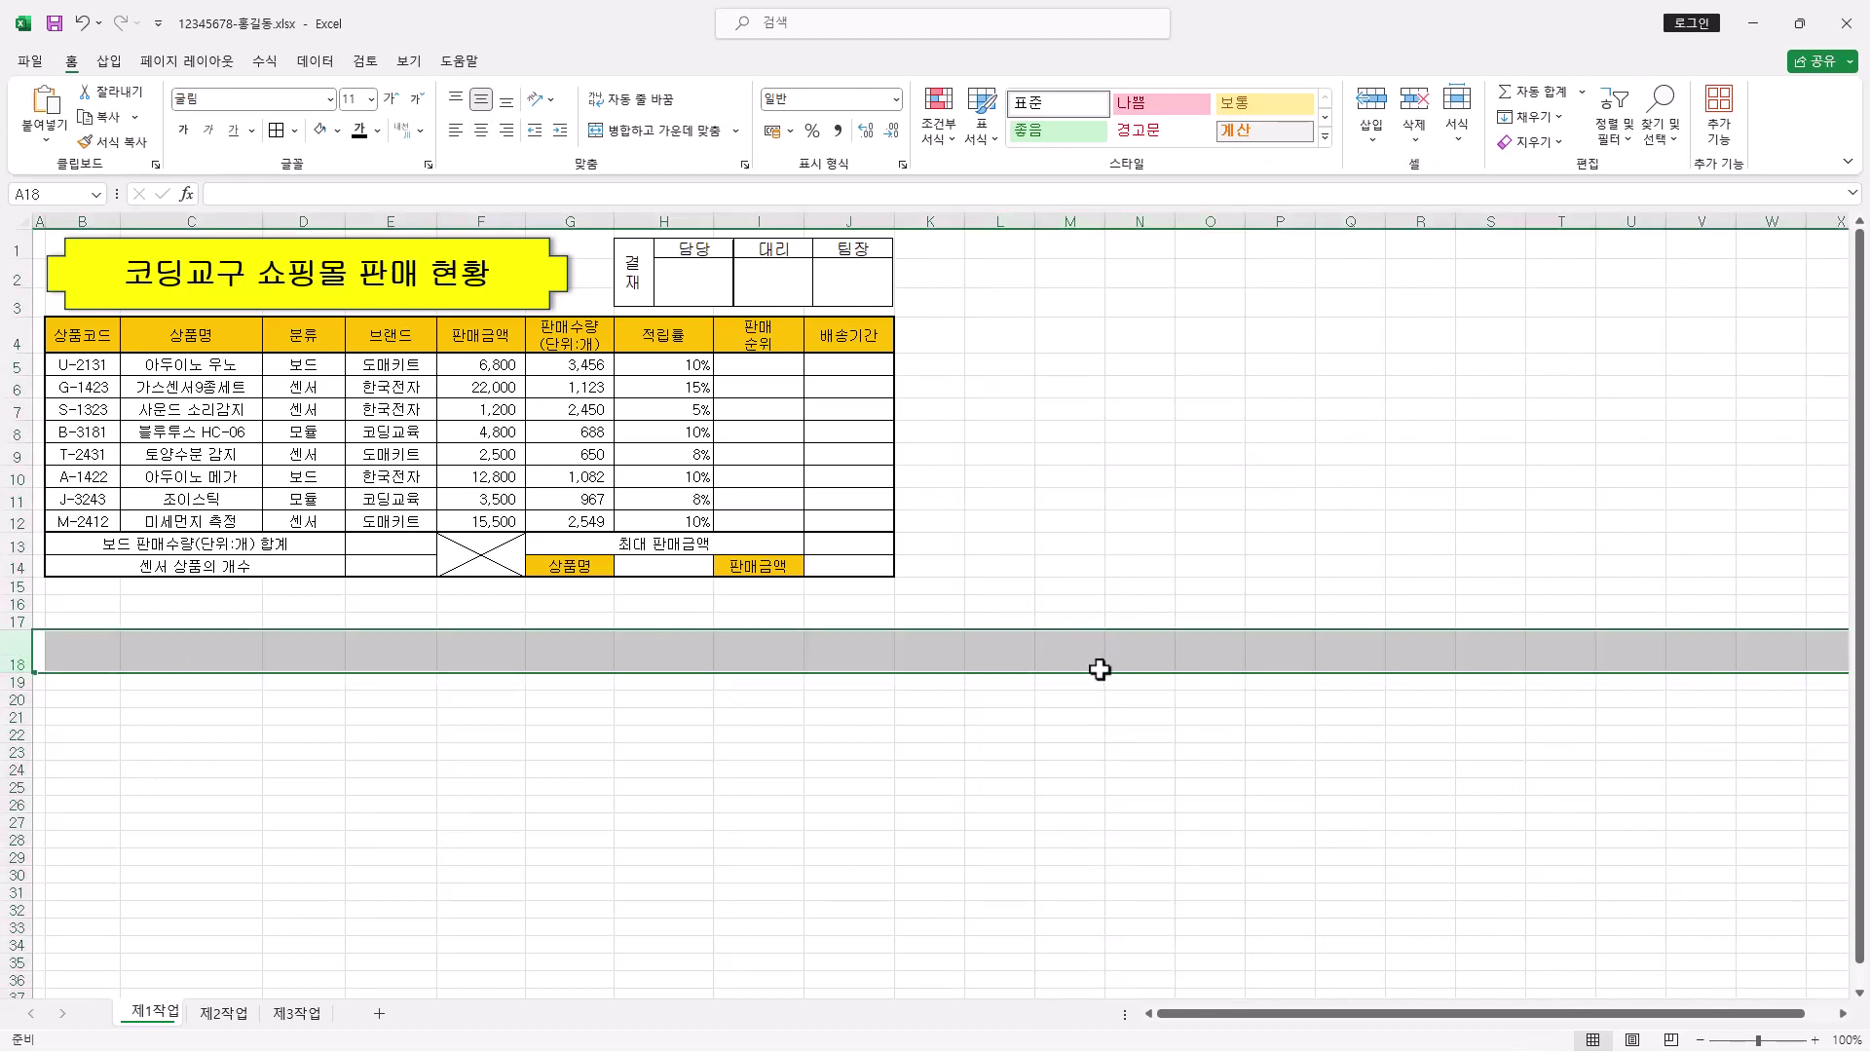
right_click(14, 664)
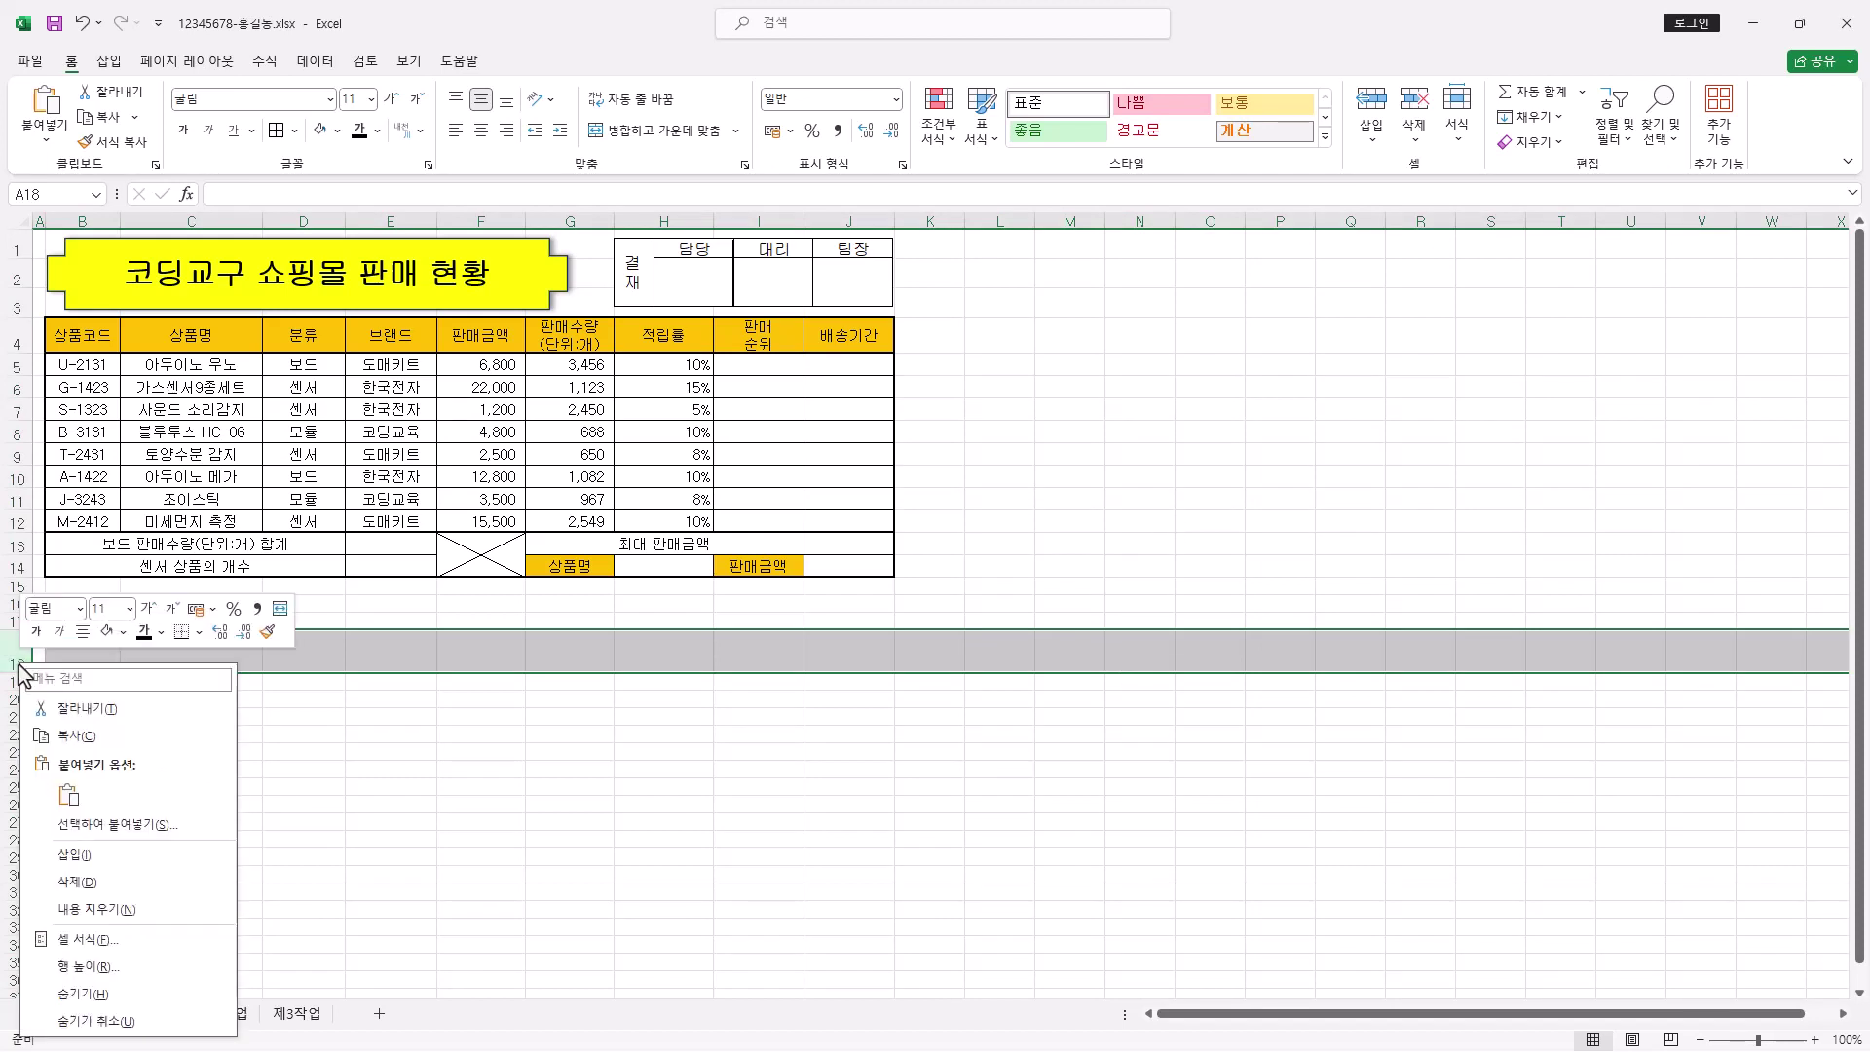
click(154, 878)
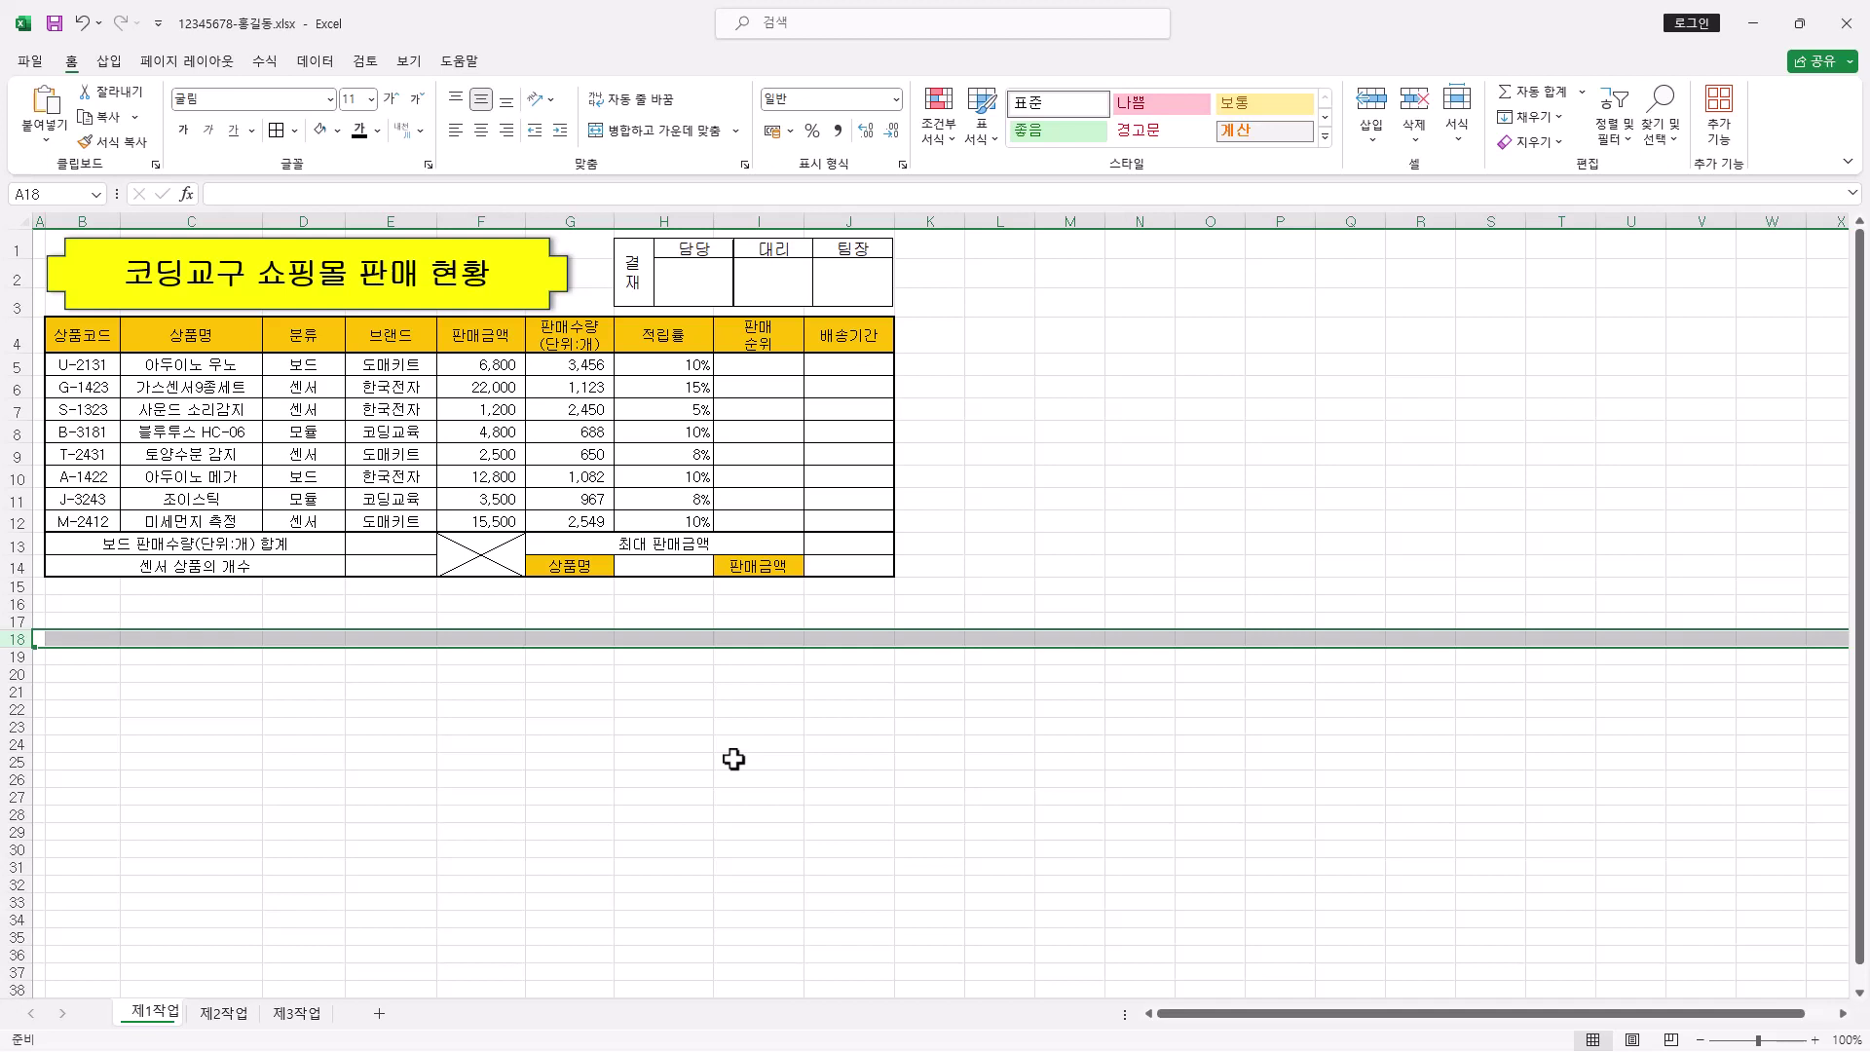
Add list (목록) data validation to cell H14, using the product names in =$C$5:$C$12 as the source
click(672, 568)
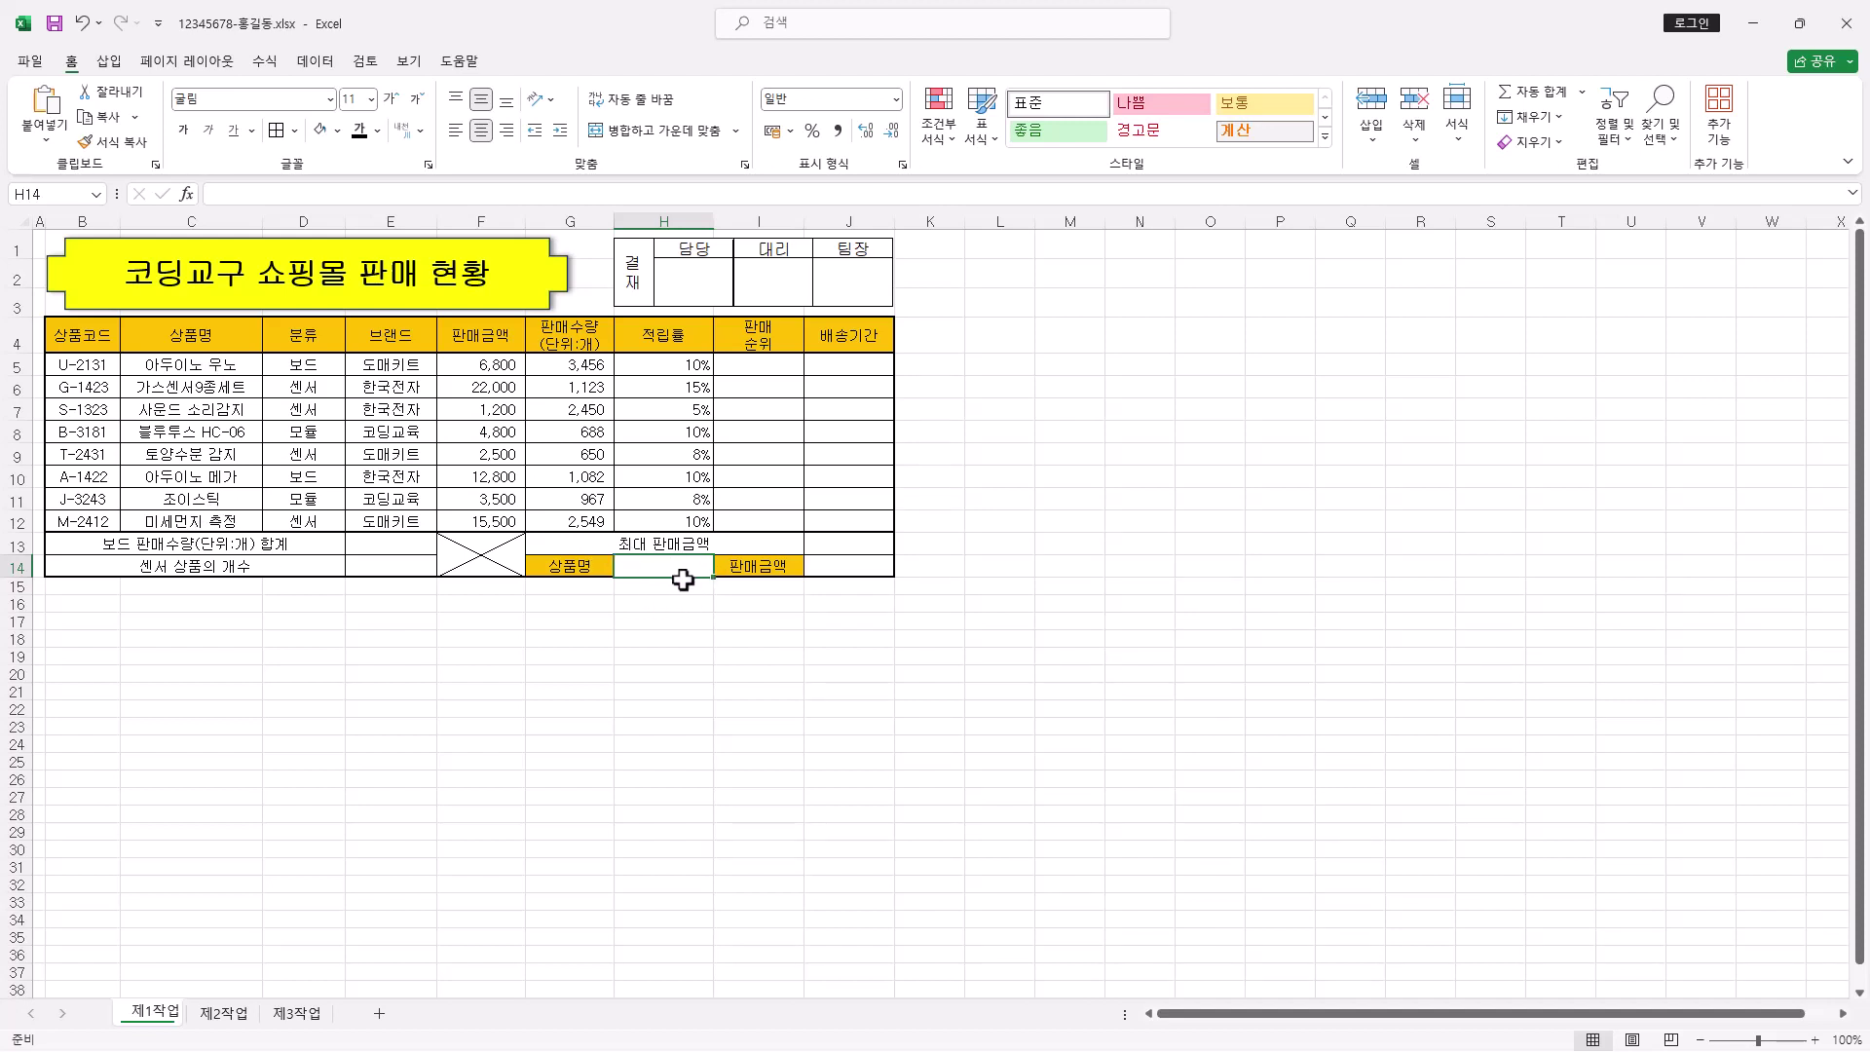
click(317, 60)
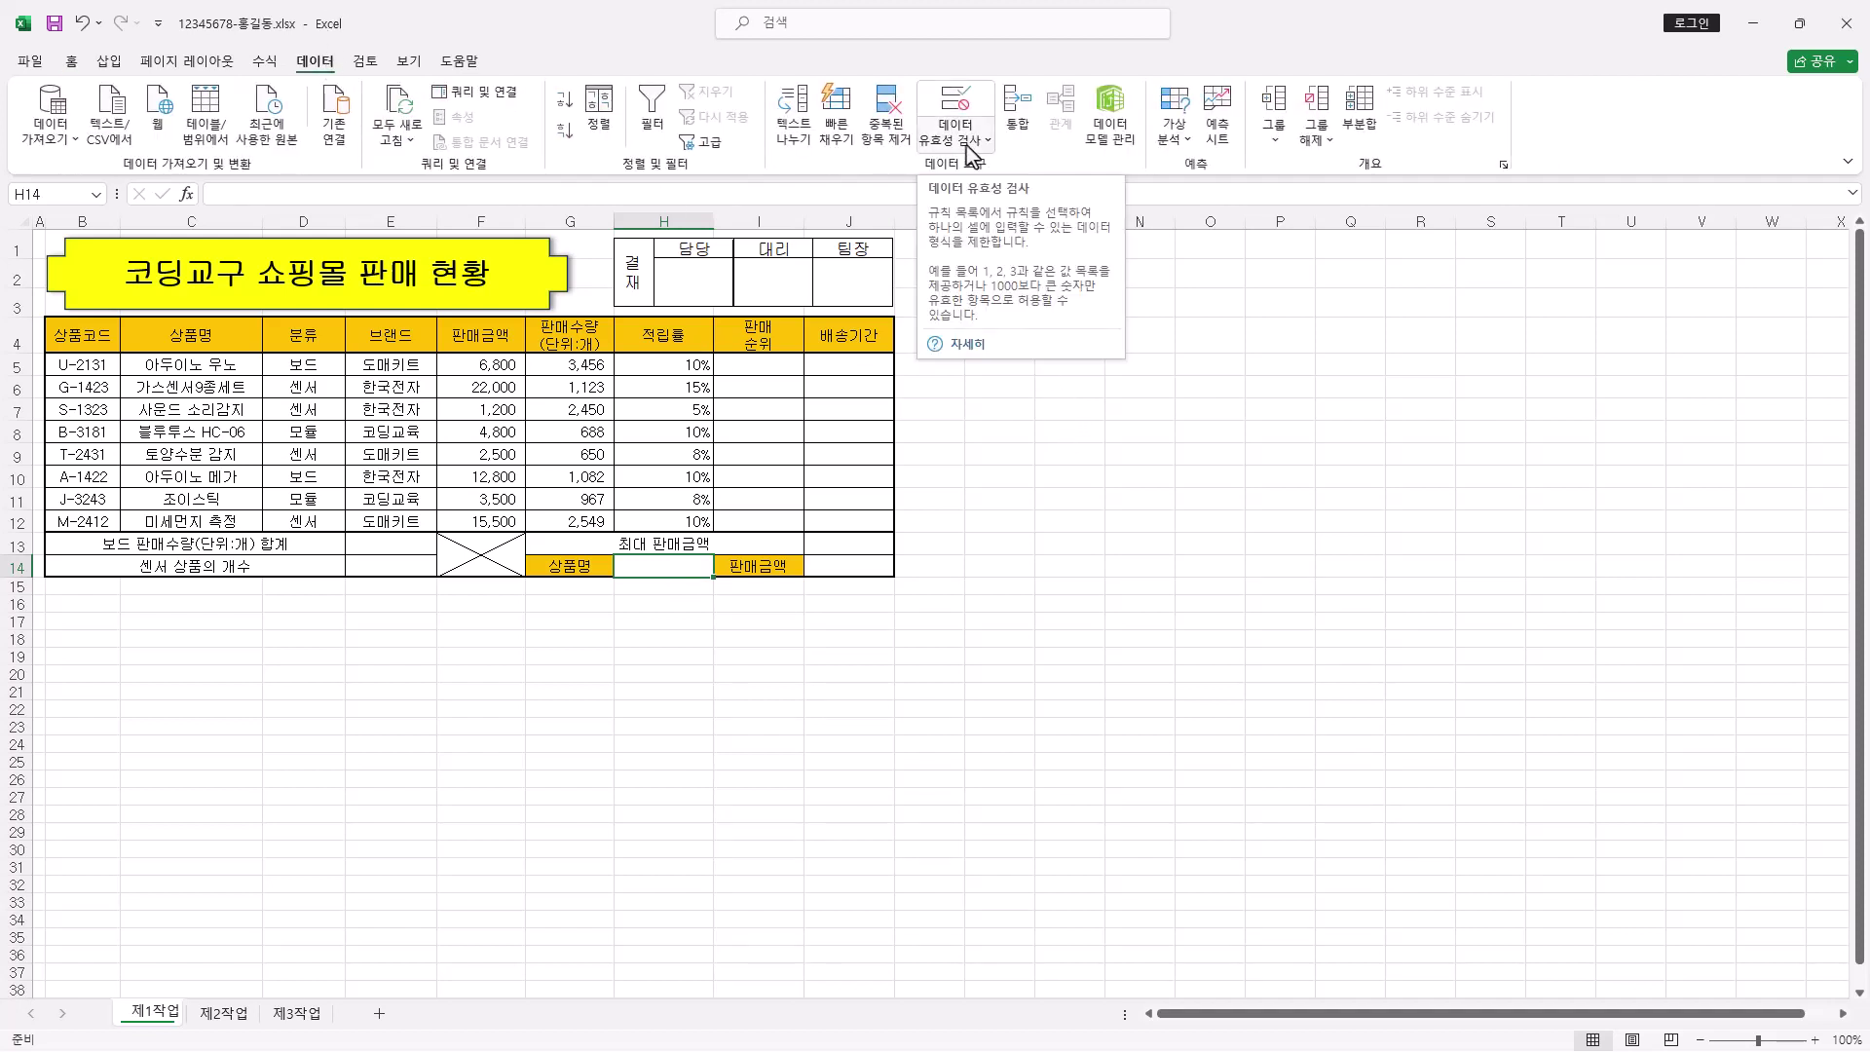
click(973, 109)
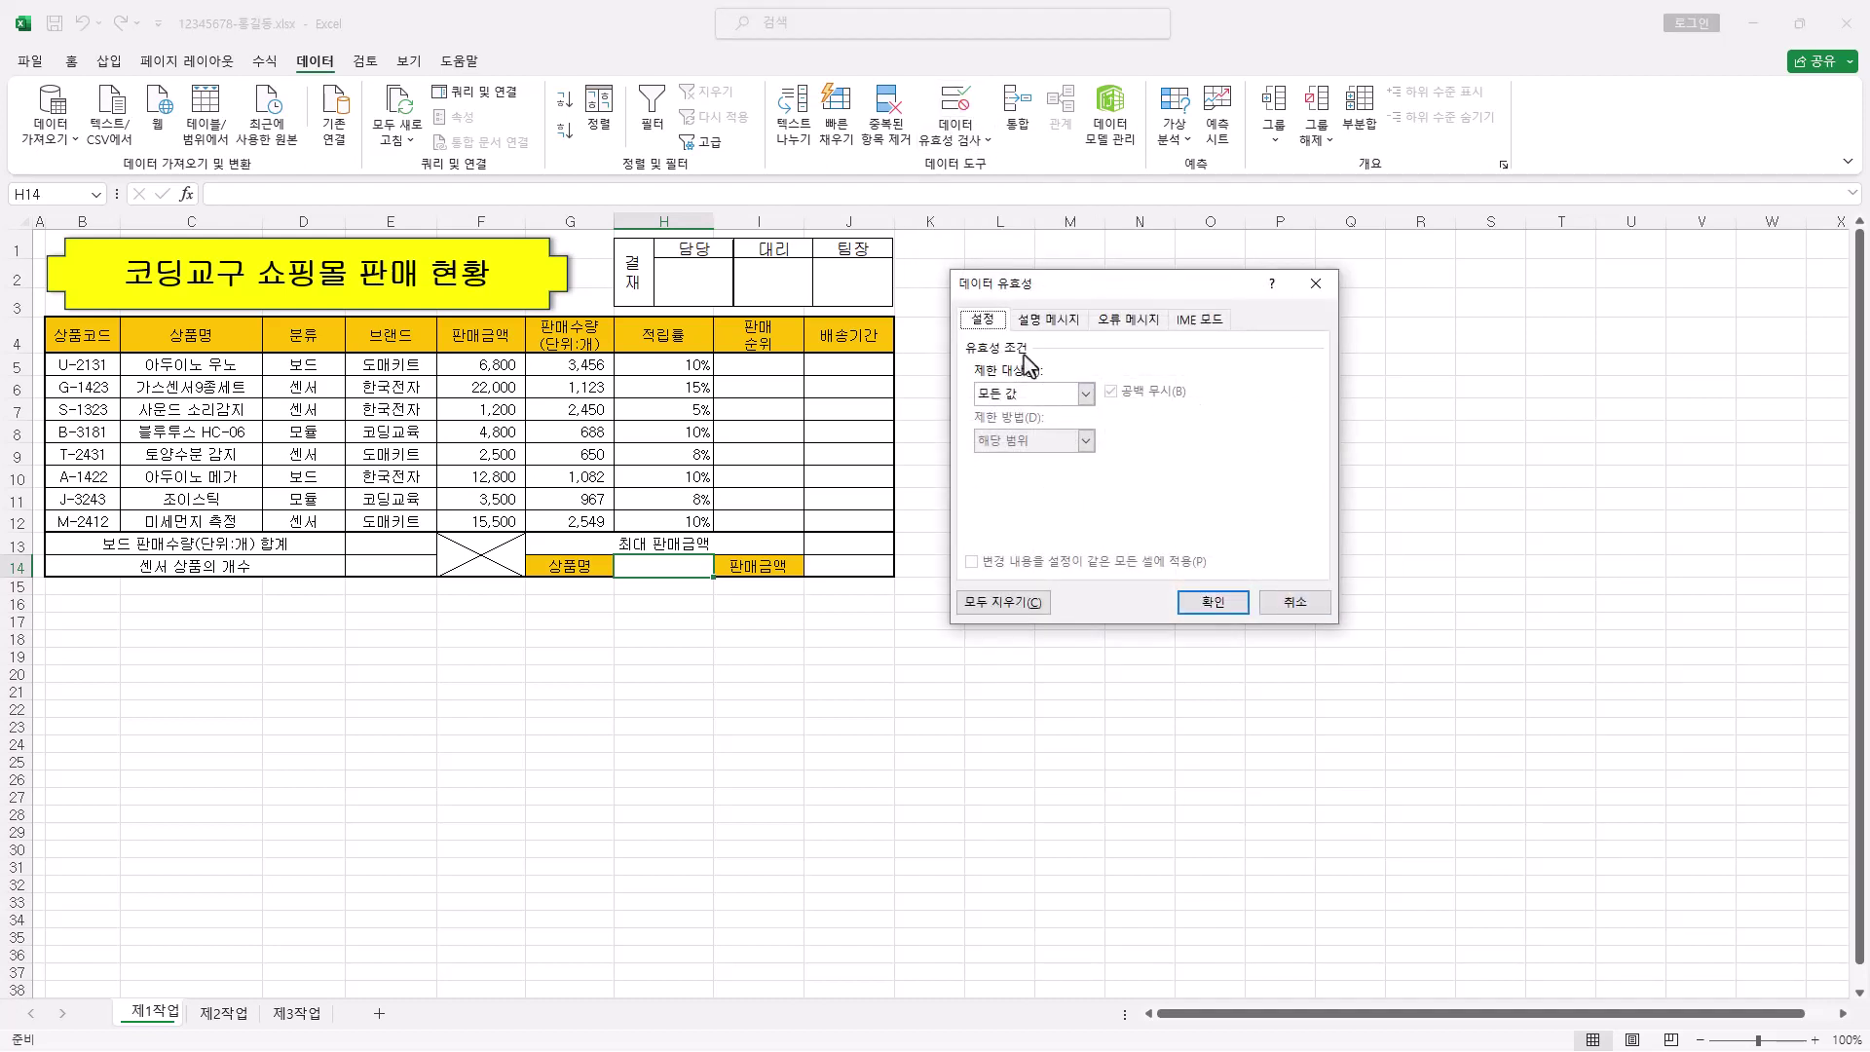
click(1039, 397)
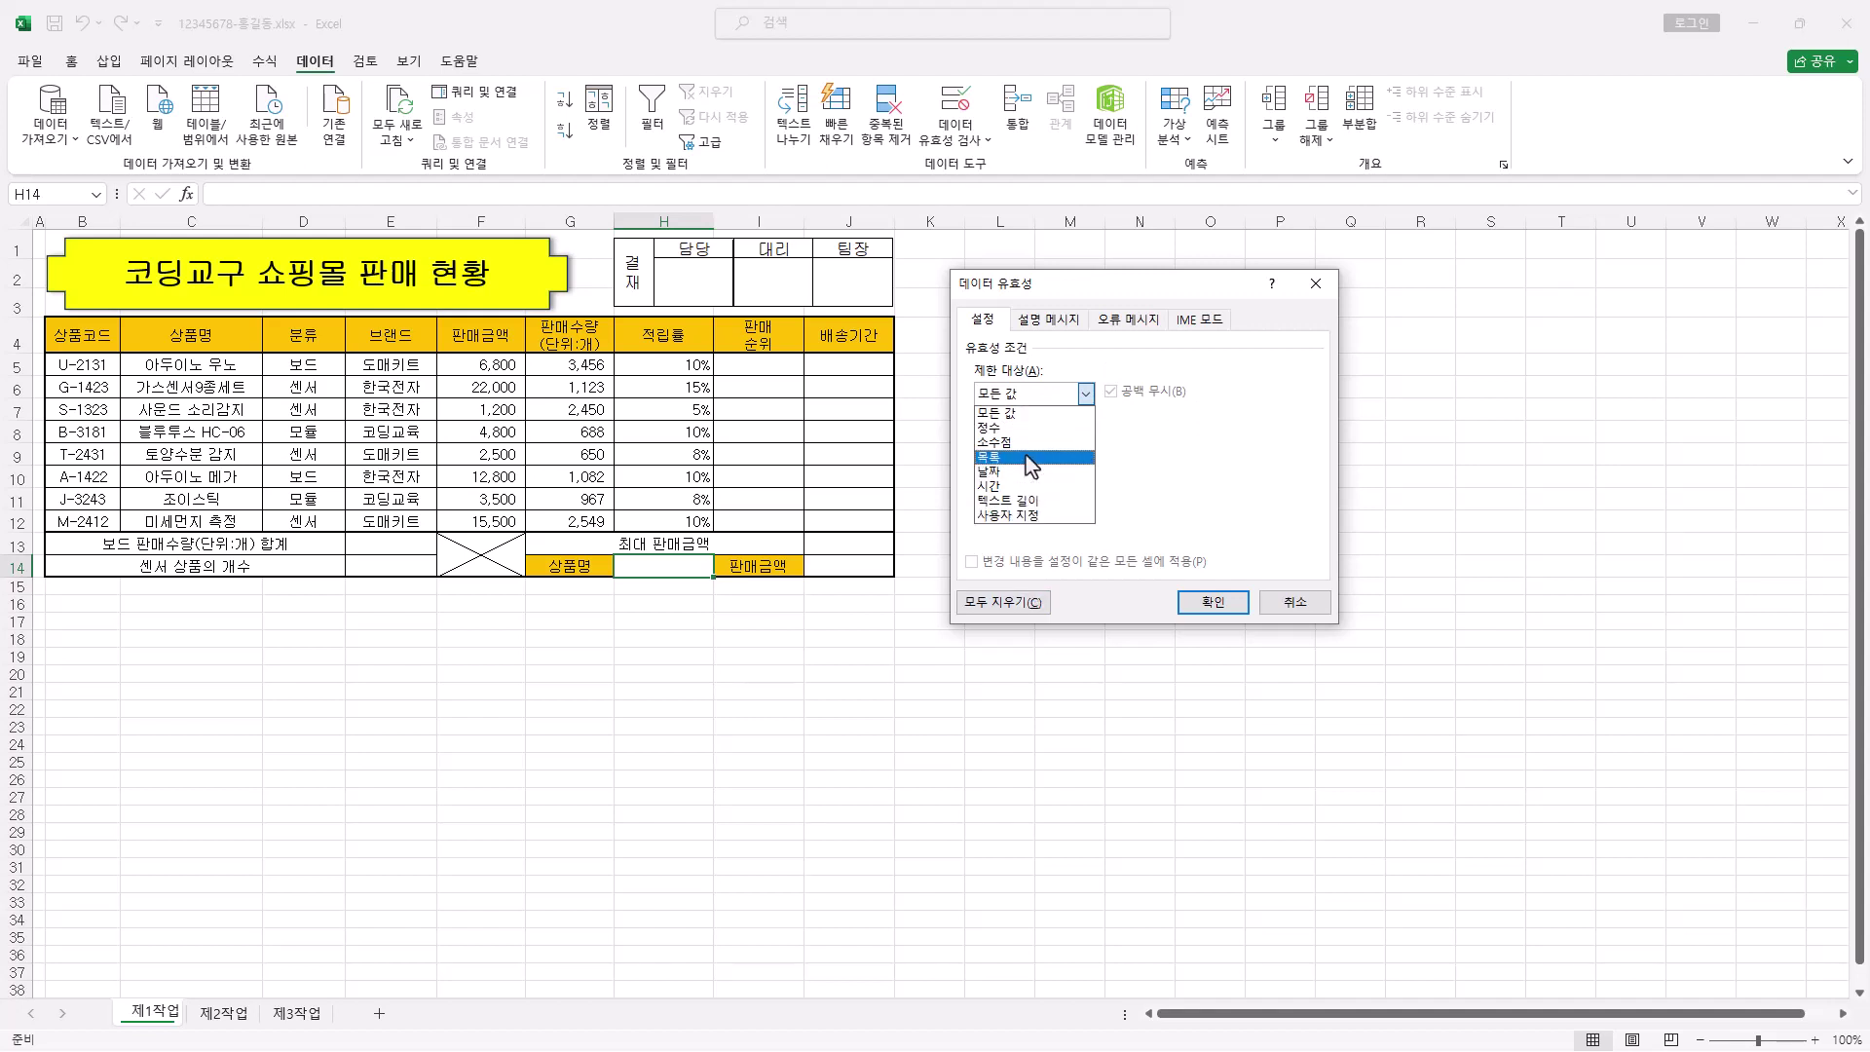
click(1030, 458)
click(1007, 486)
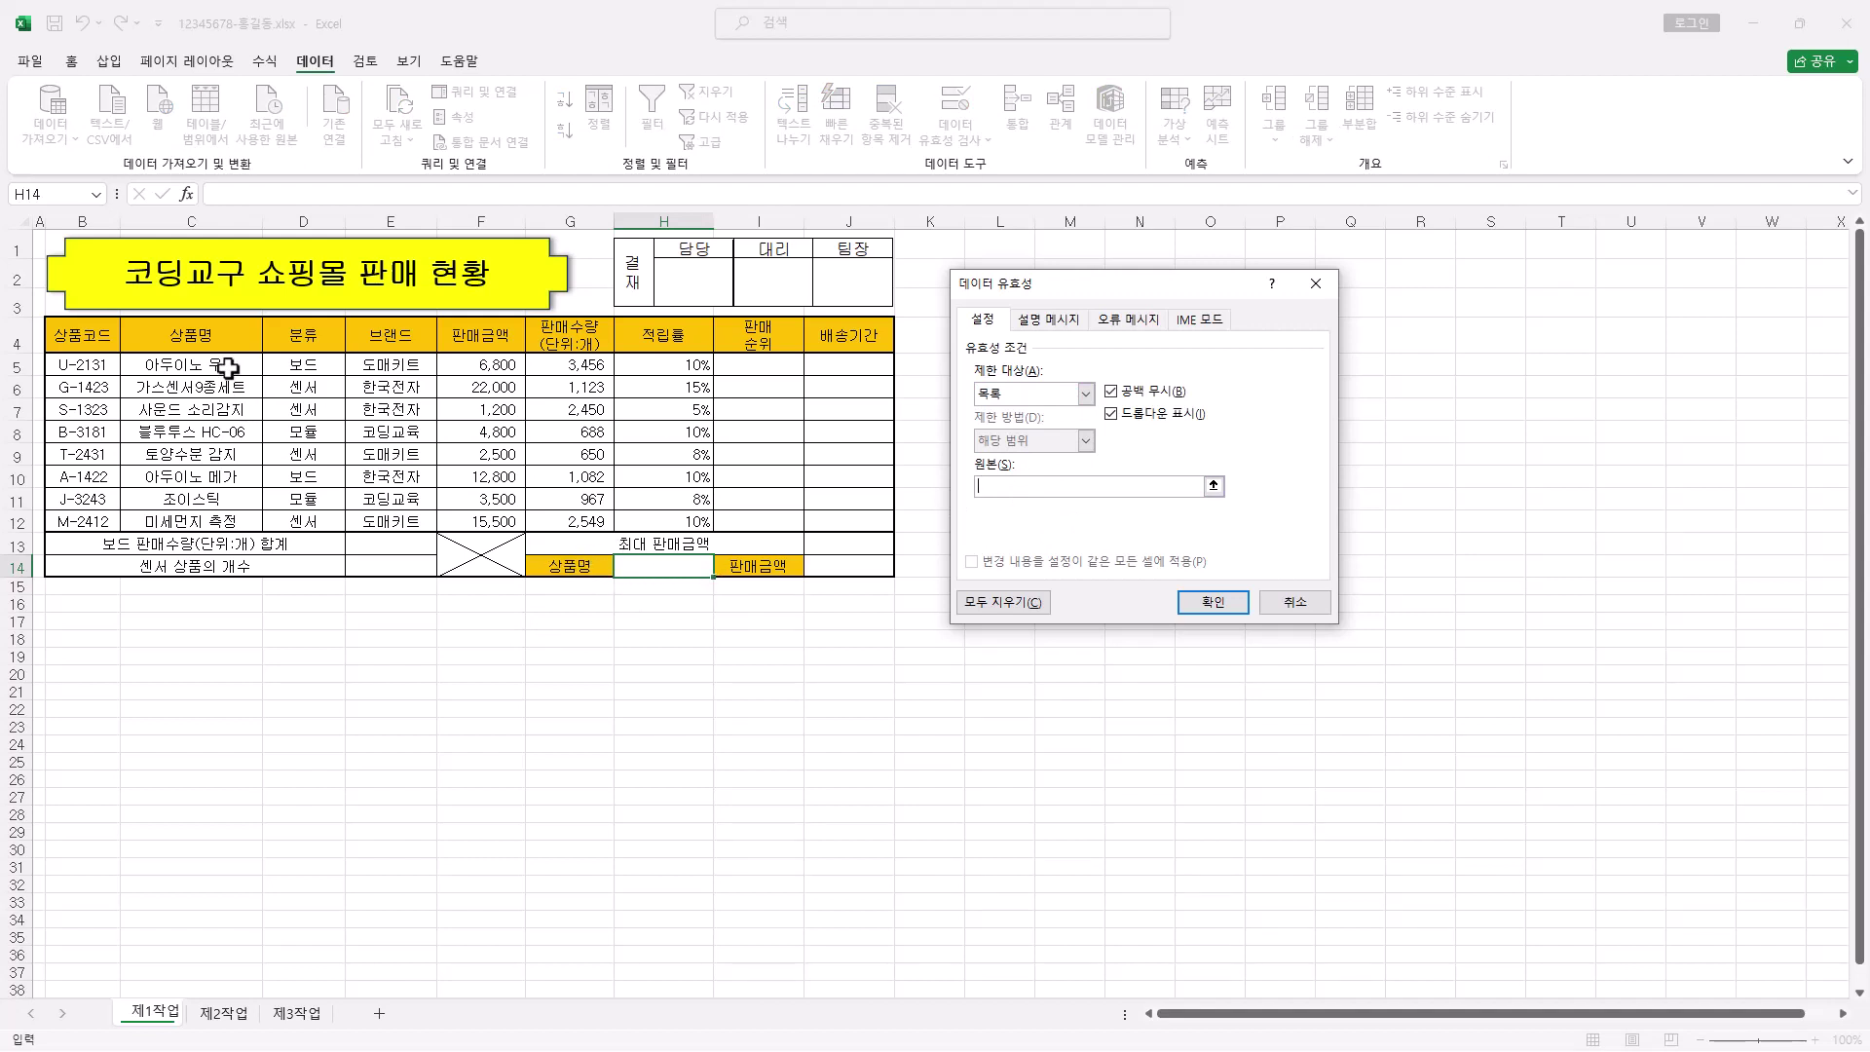
drag(234, 363, 231, 521)
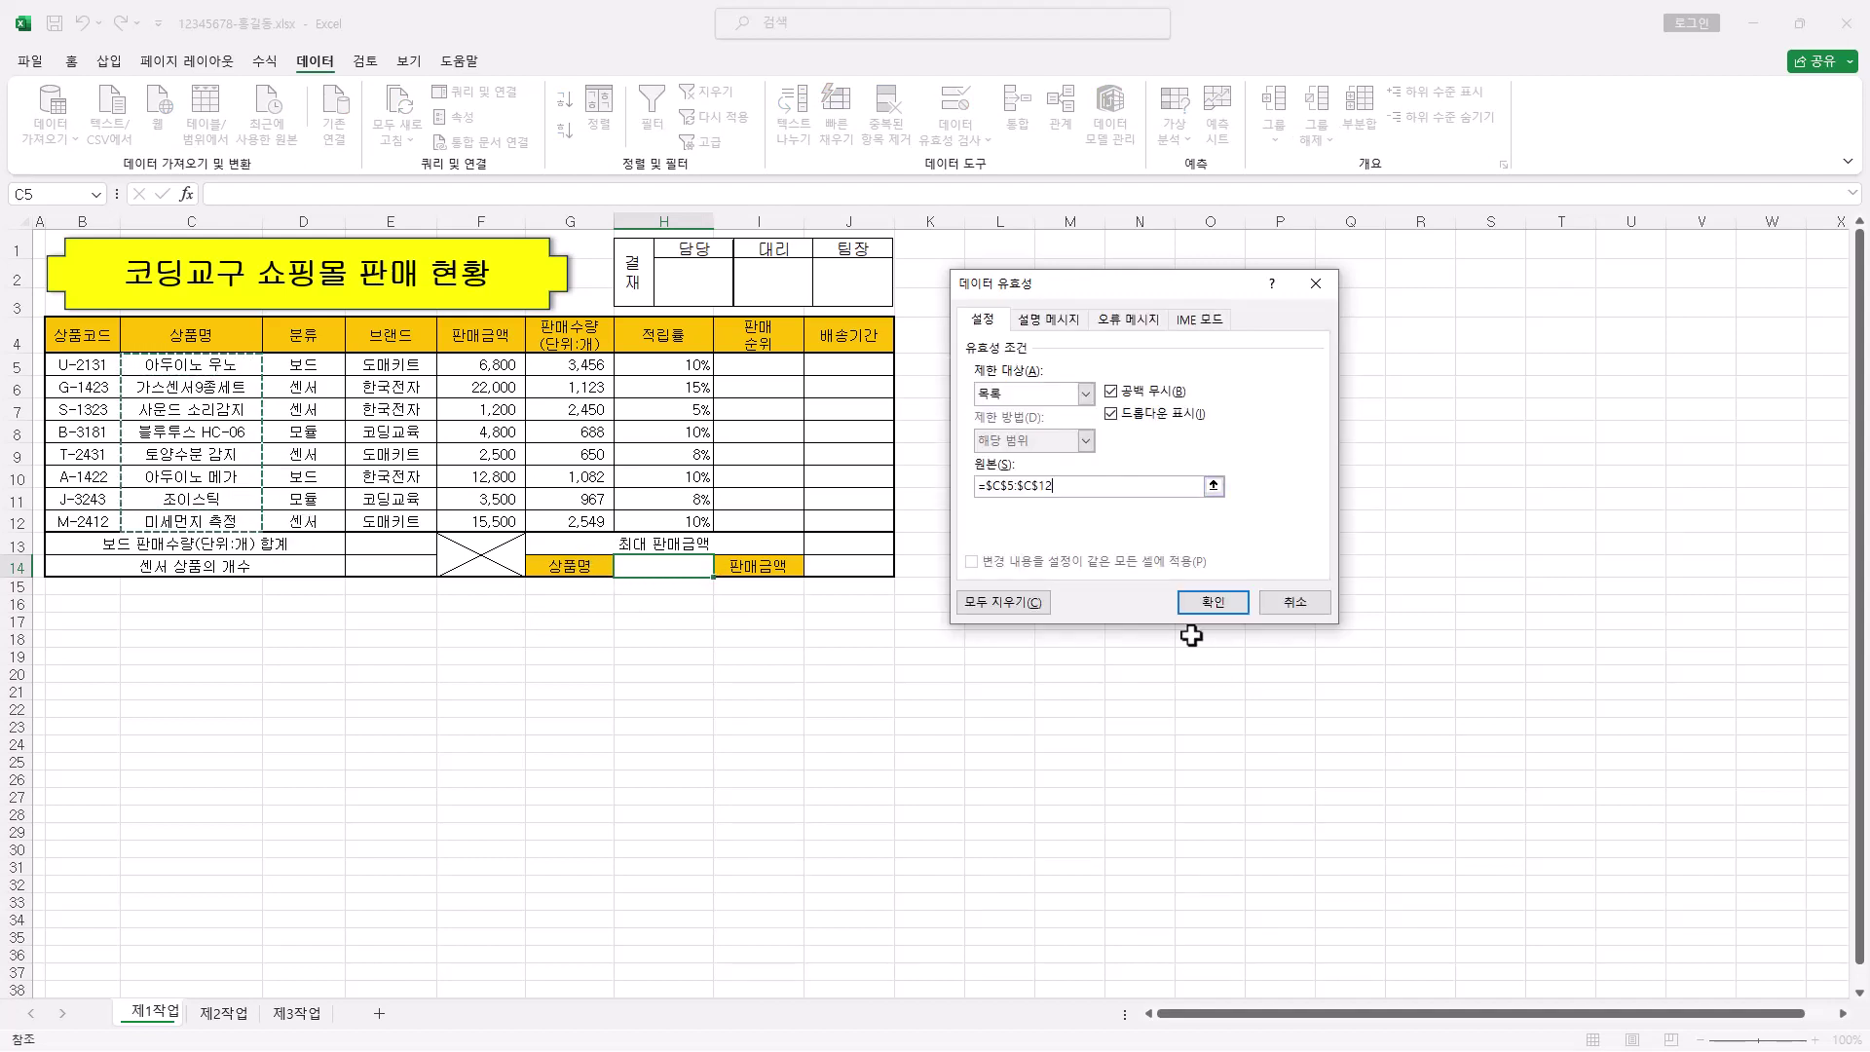
click(1214, 603)
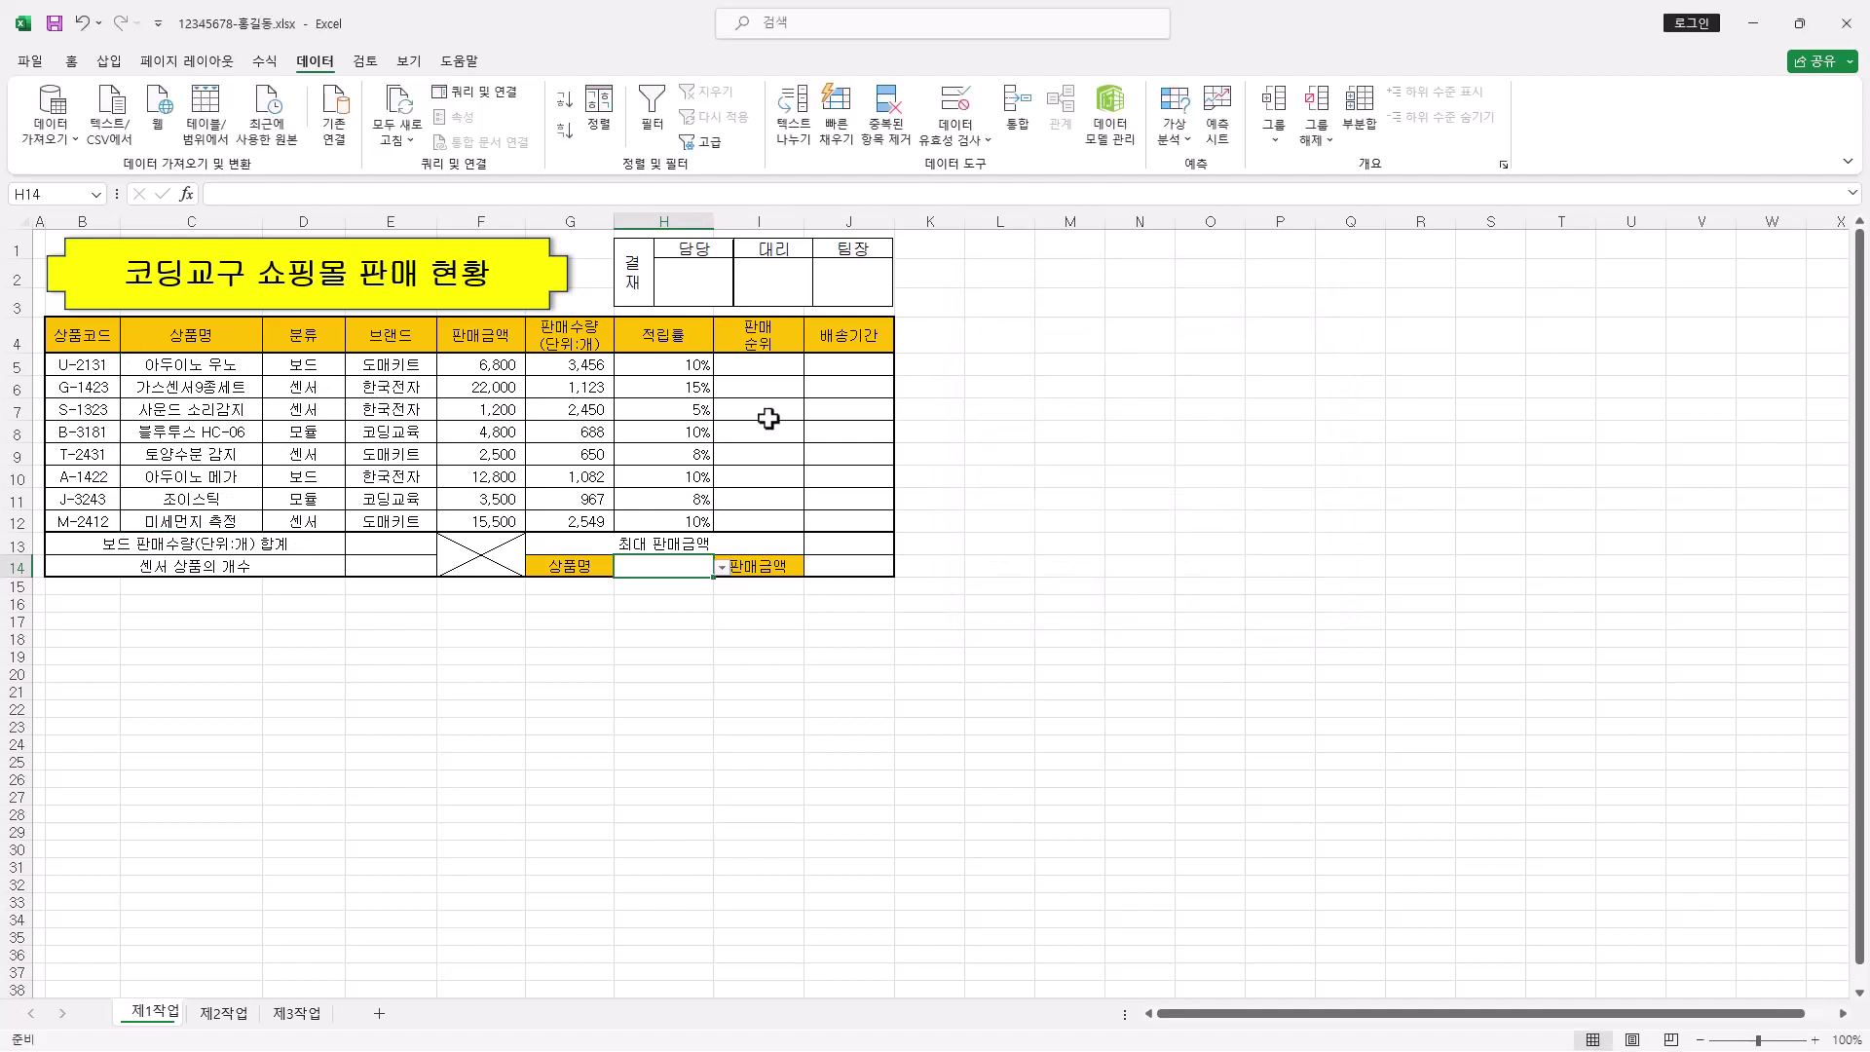
Choose 아두이노 우노 from the list in H14 and widen column H slightly to fit it
click(722, 569)
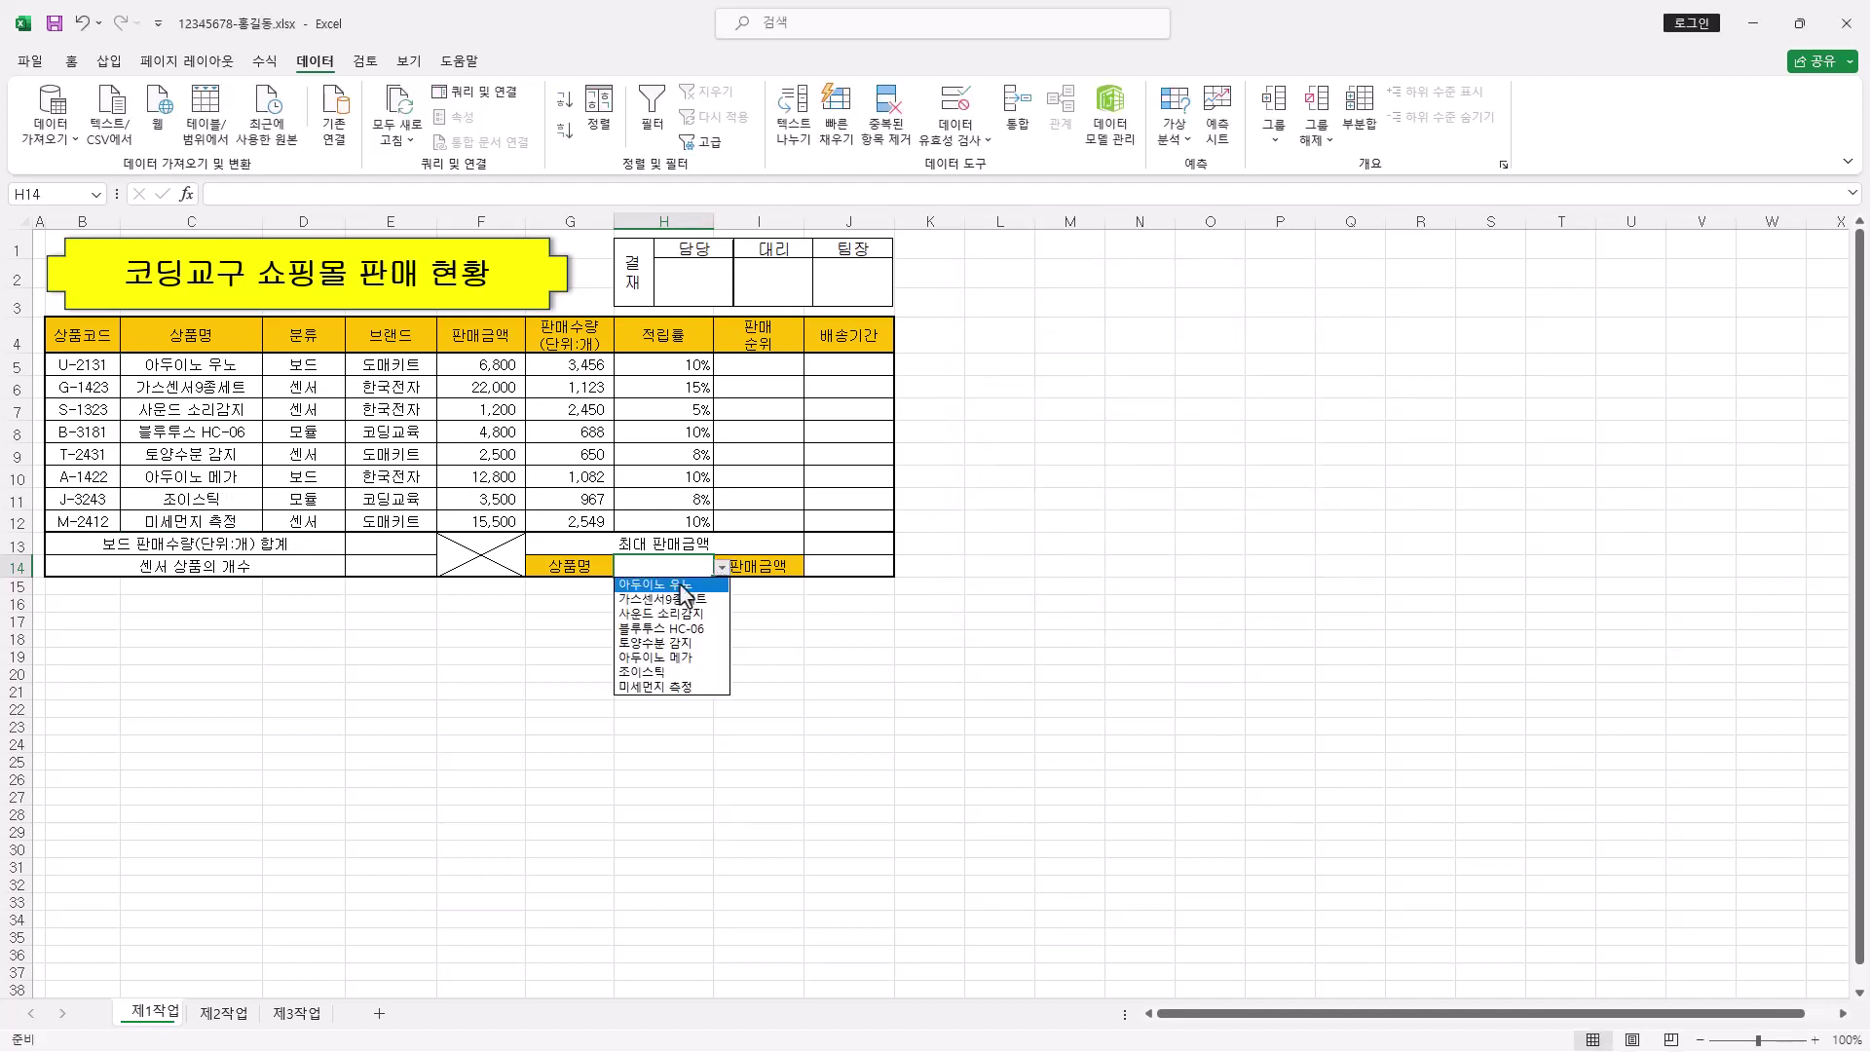
click(684, 592)
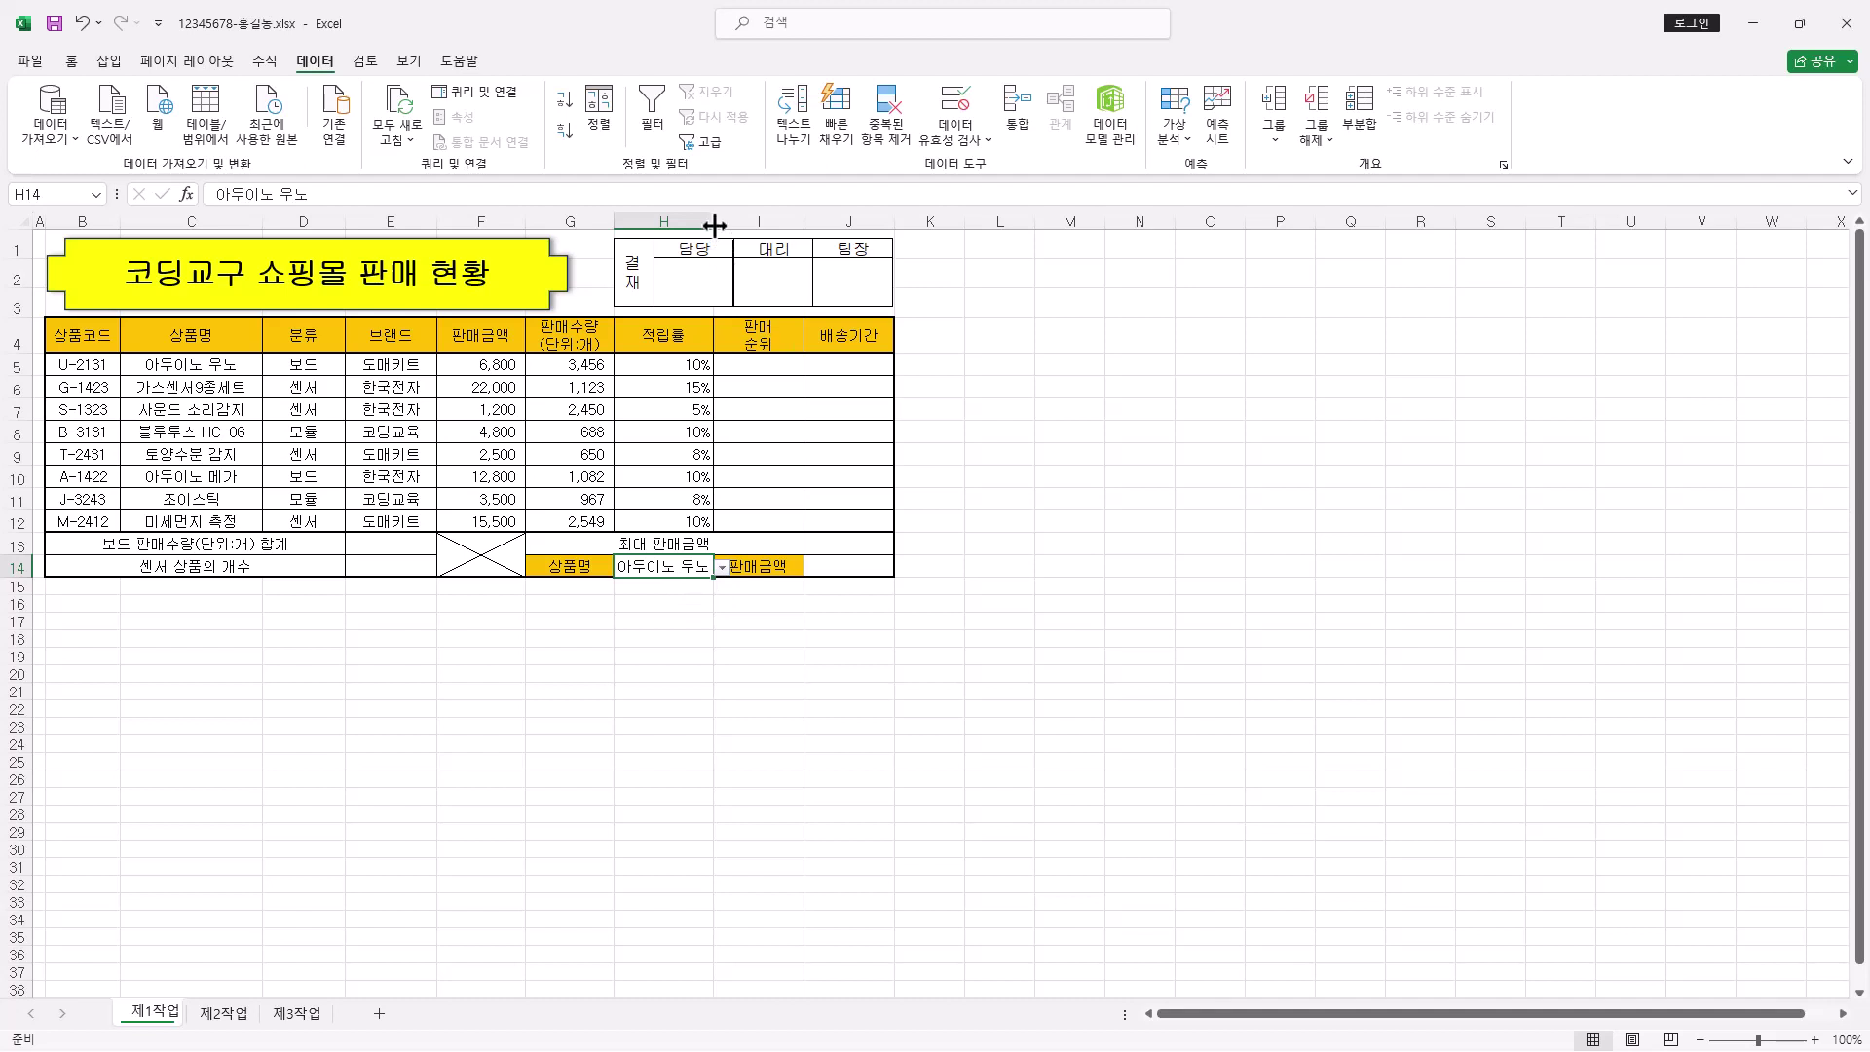
drag(716, 223, 726, 224)
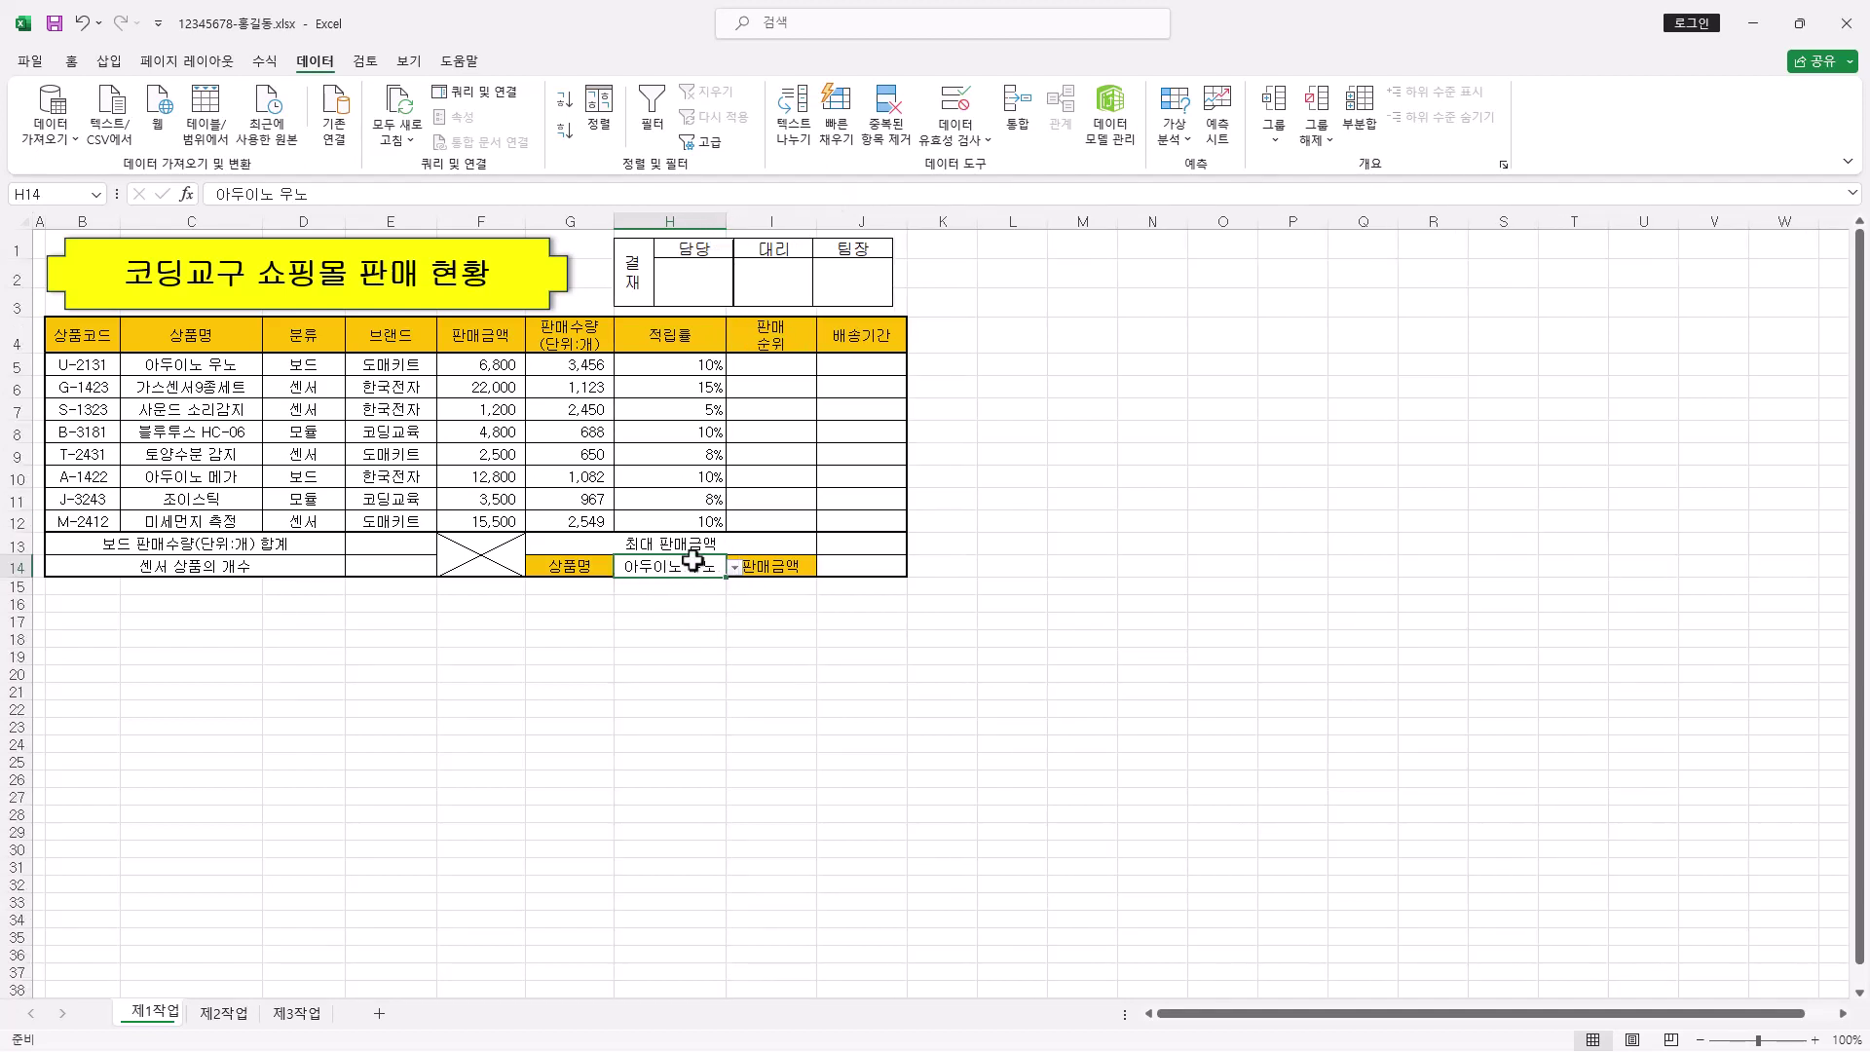
Apply the custom number format #,##0"원" to the 판매금액 values in F5:F12
click(72, 61)
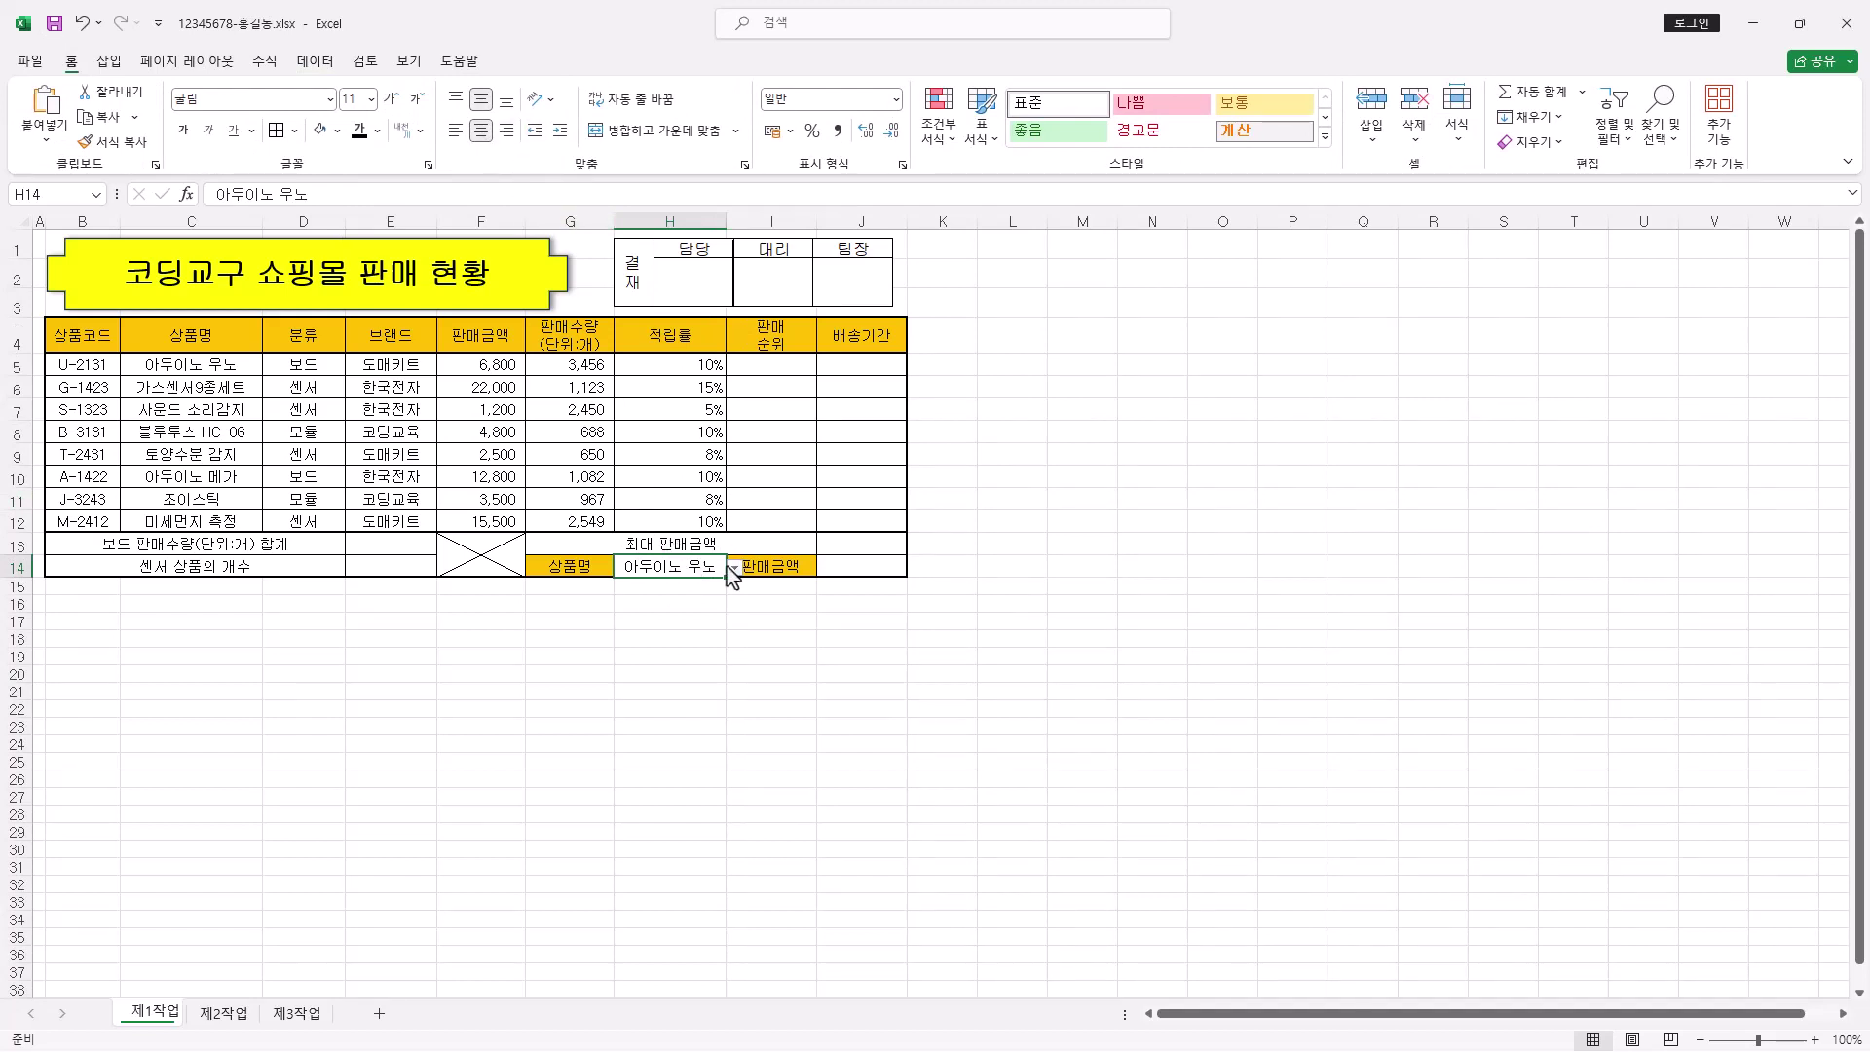
key(alt+m)
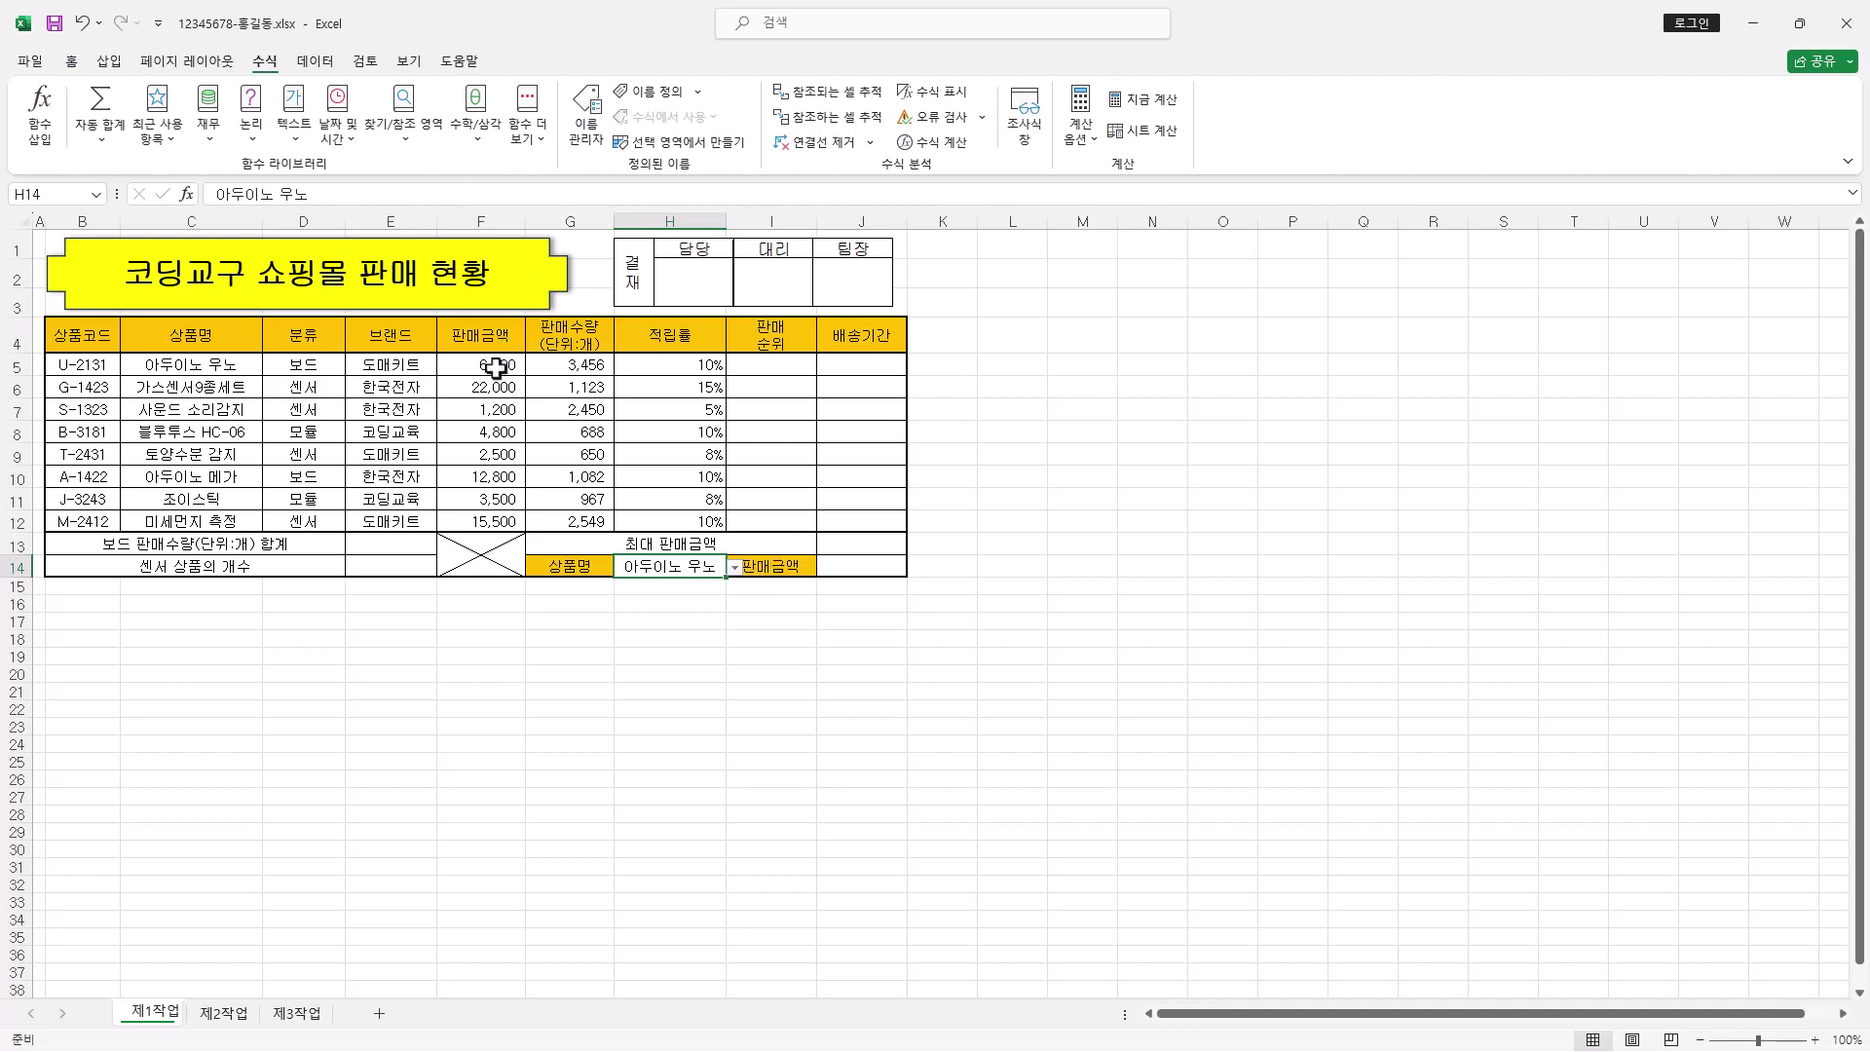
drag(501, 366, 496, 519)
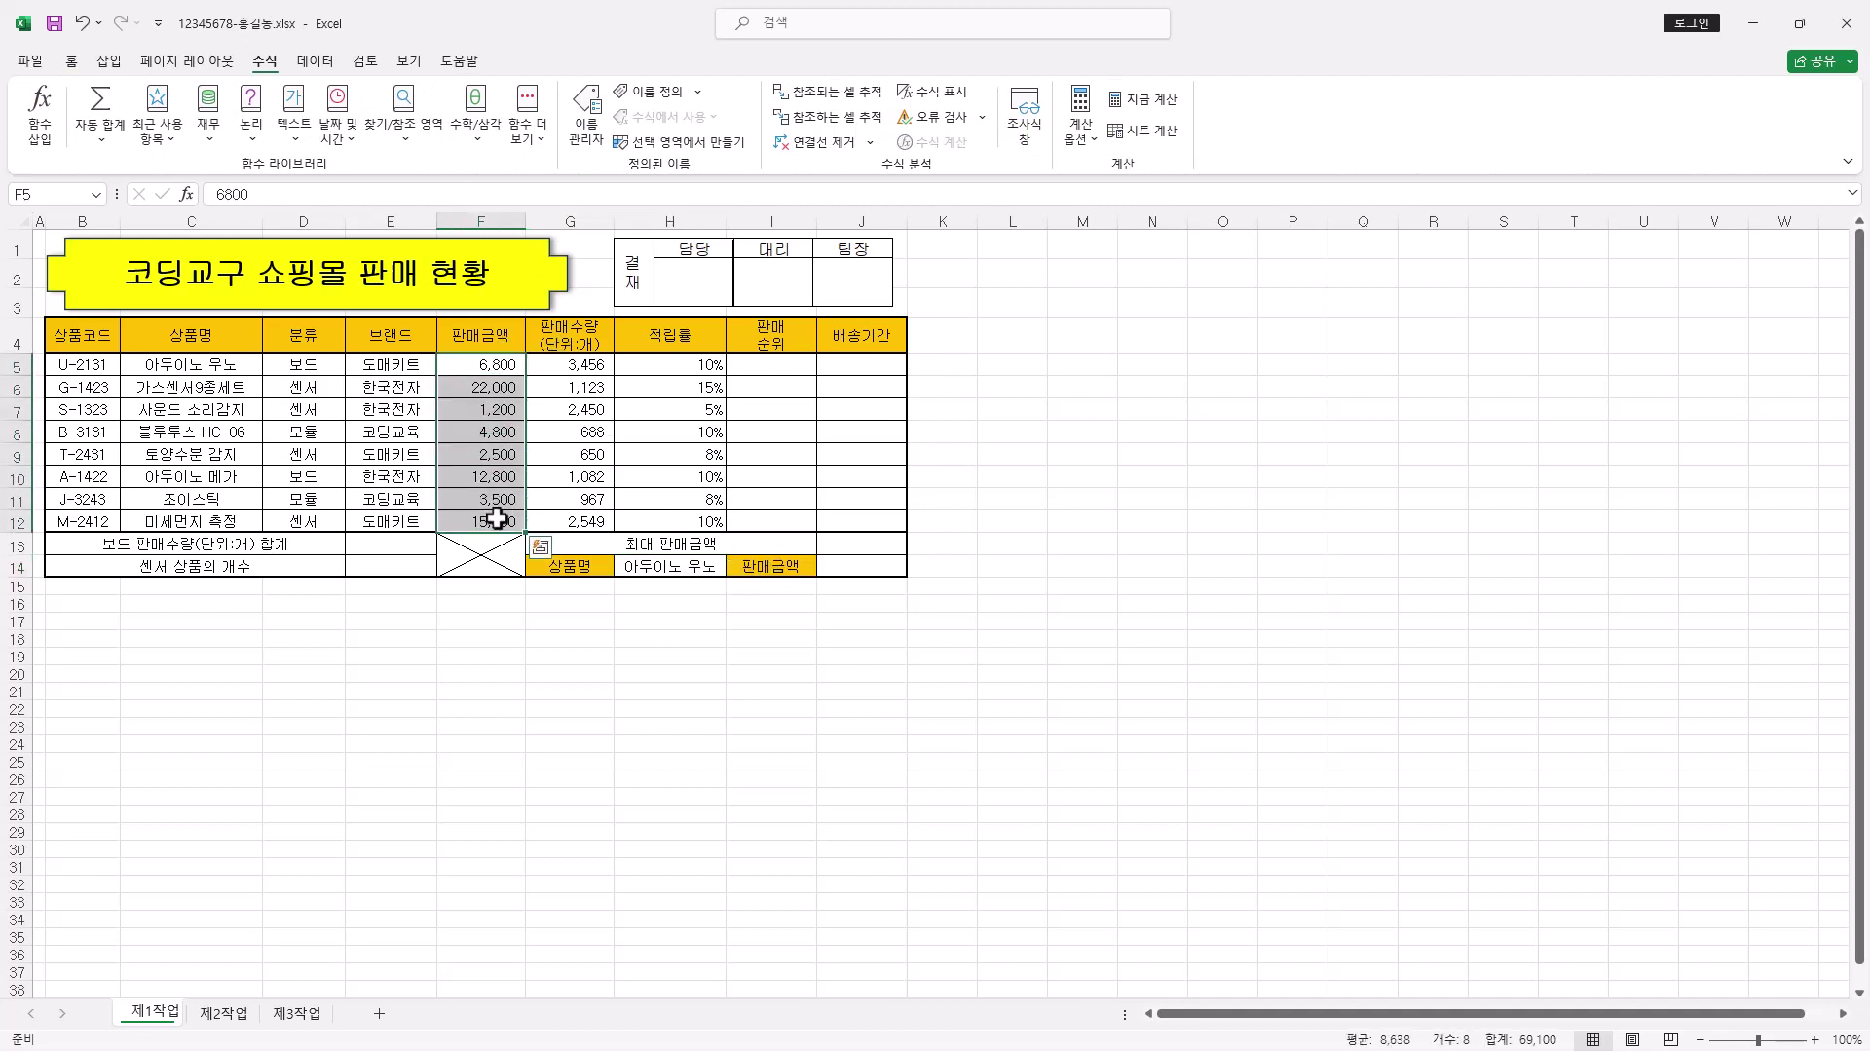
click(71, 63)
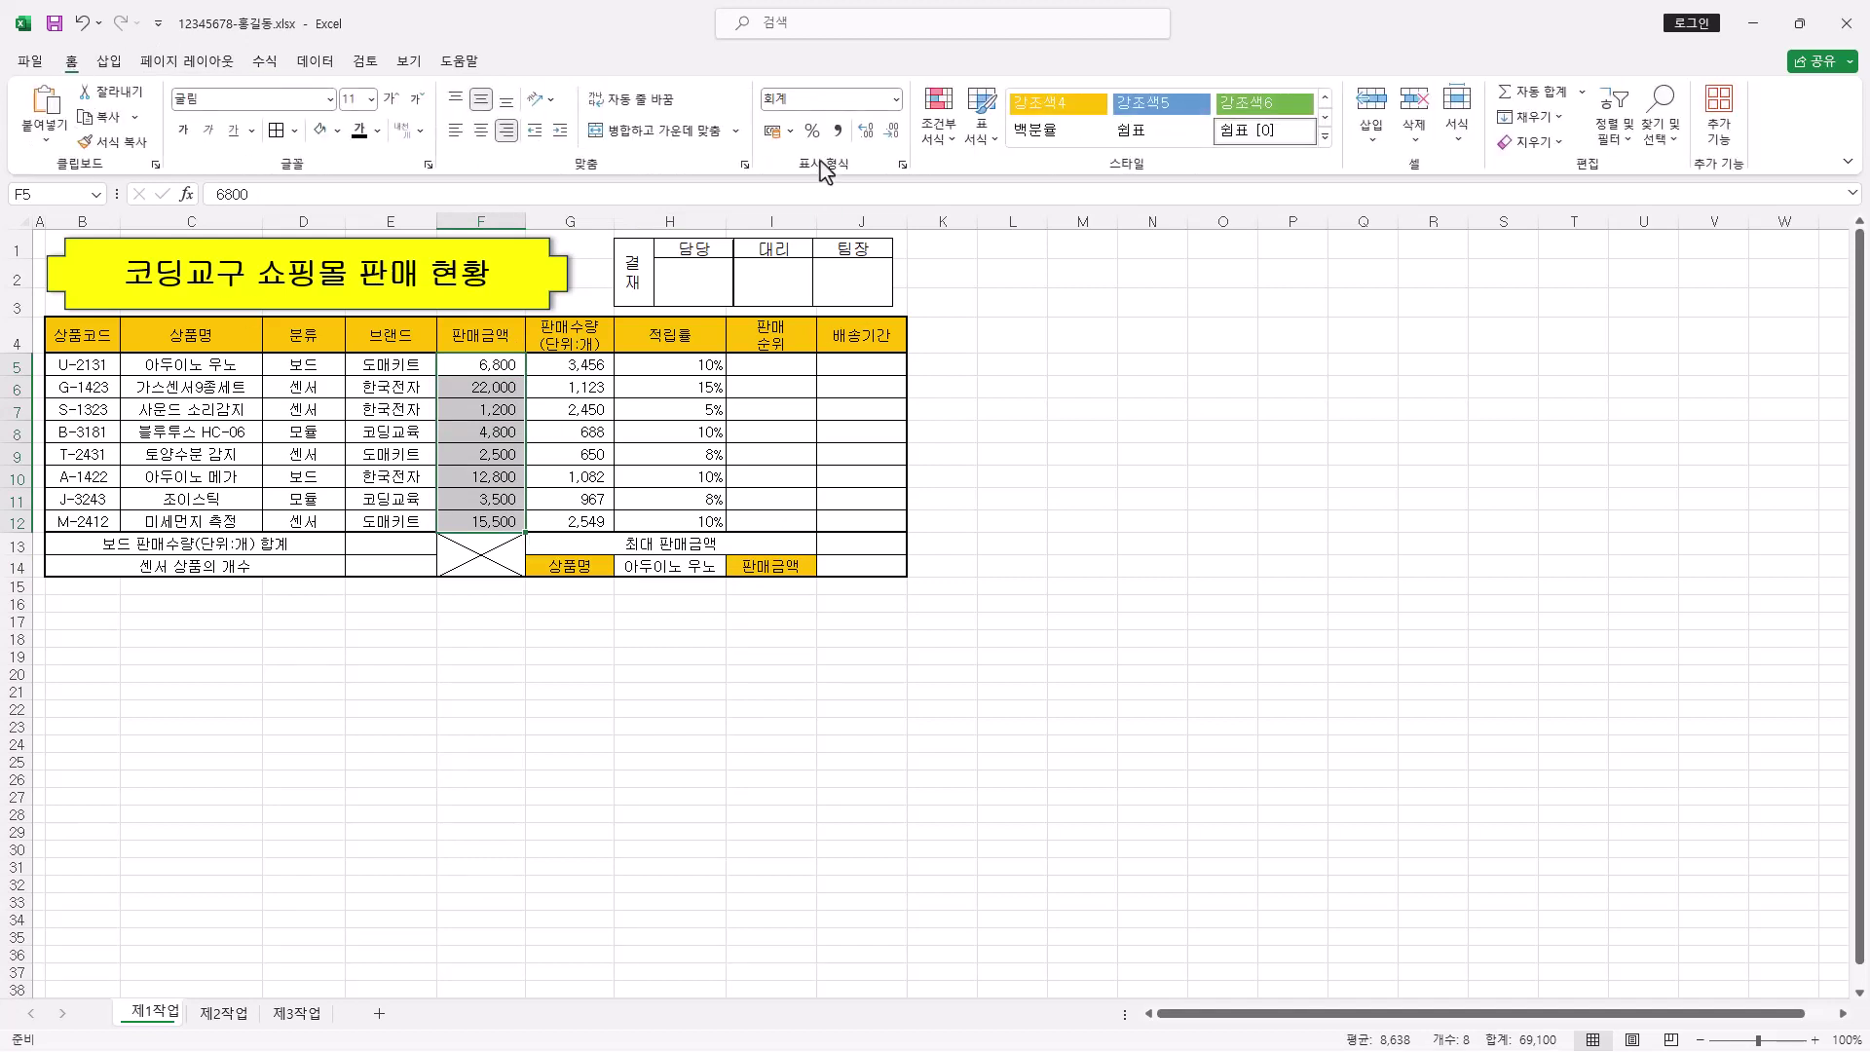
click(904, 165)
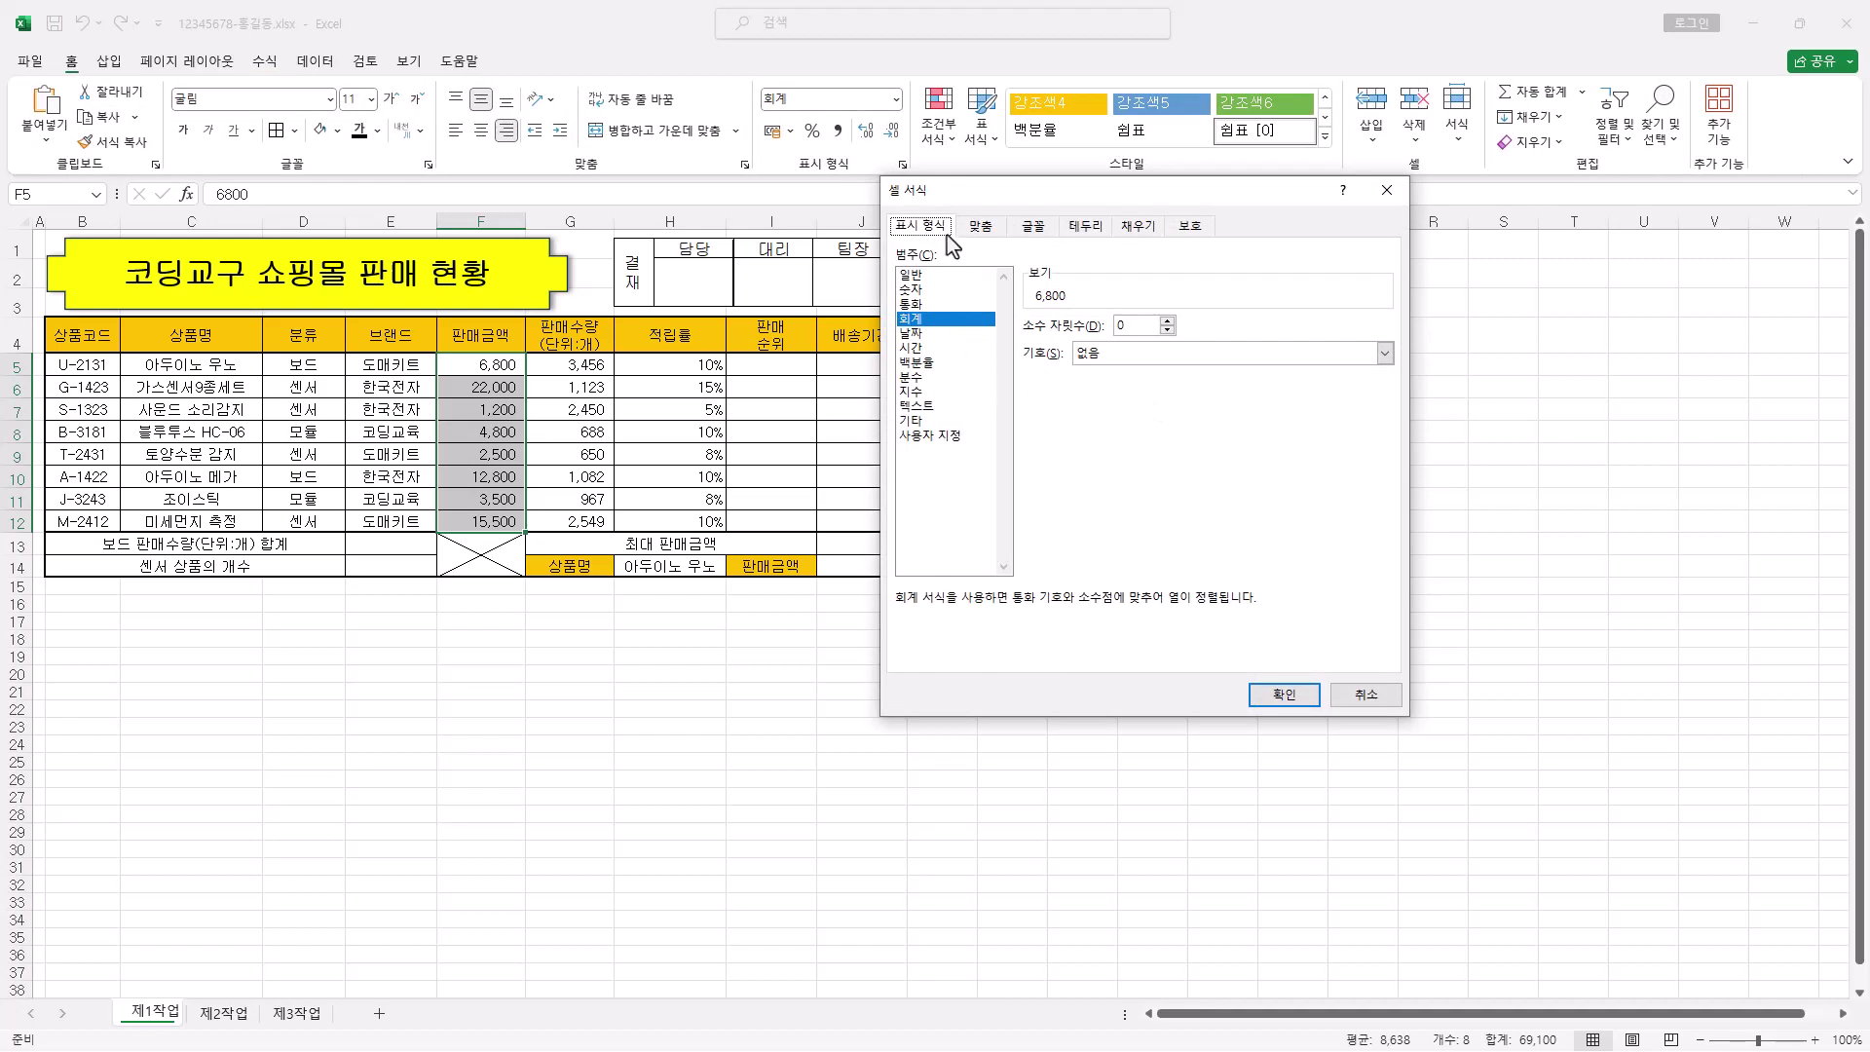
click(959, 437)
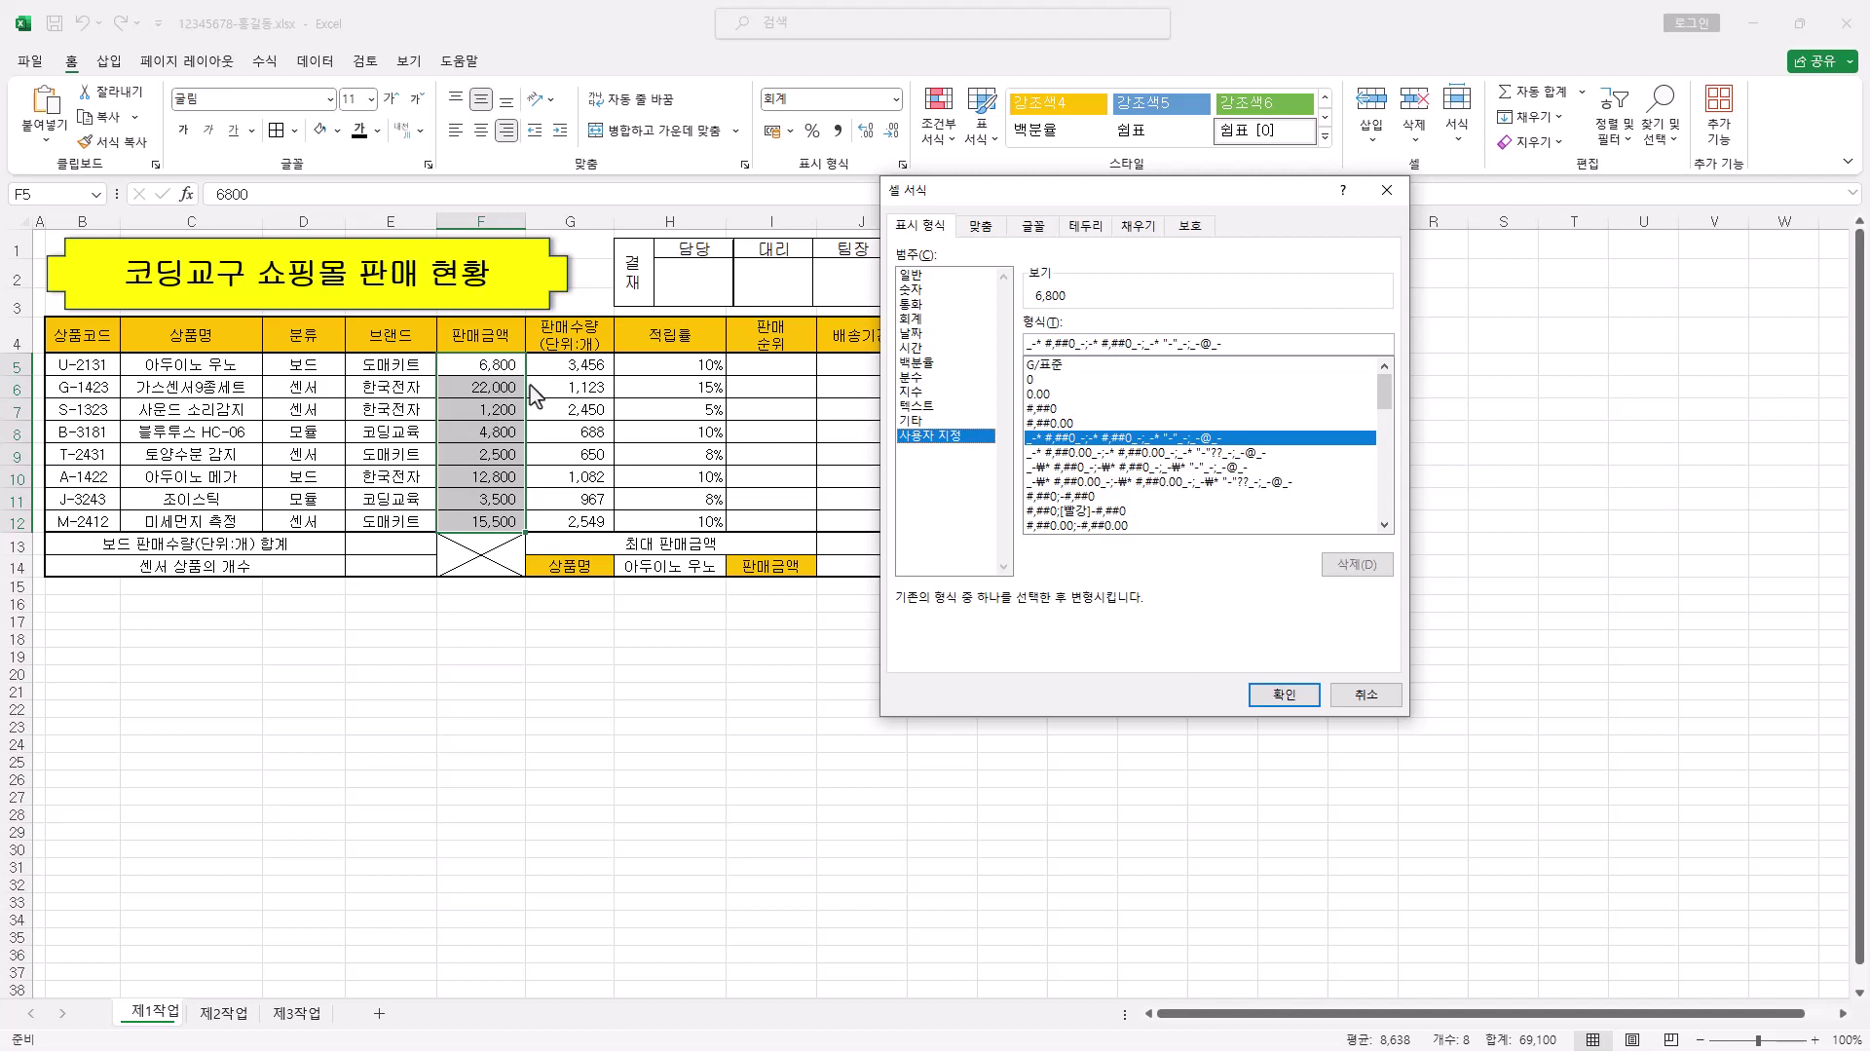
click(1060, 409)
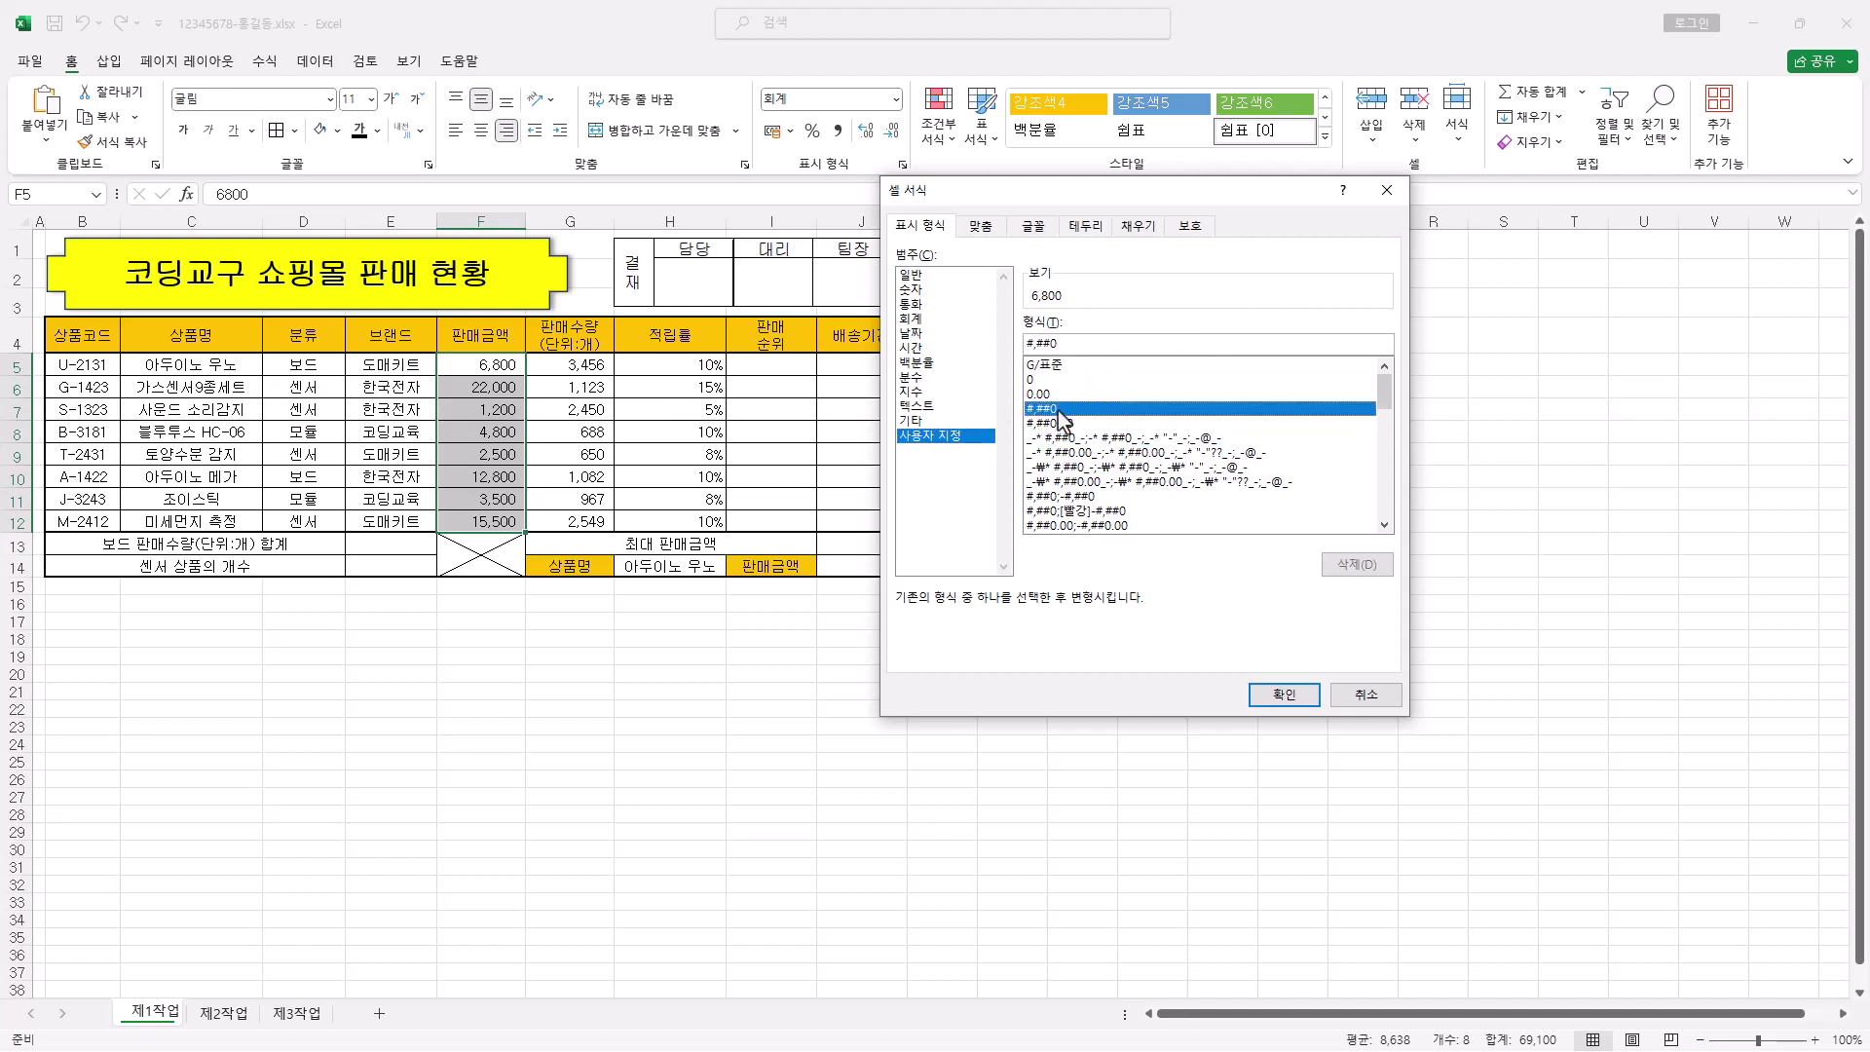
click(1091, 345)
text("원")
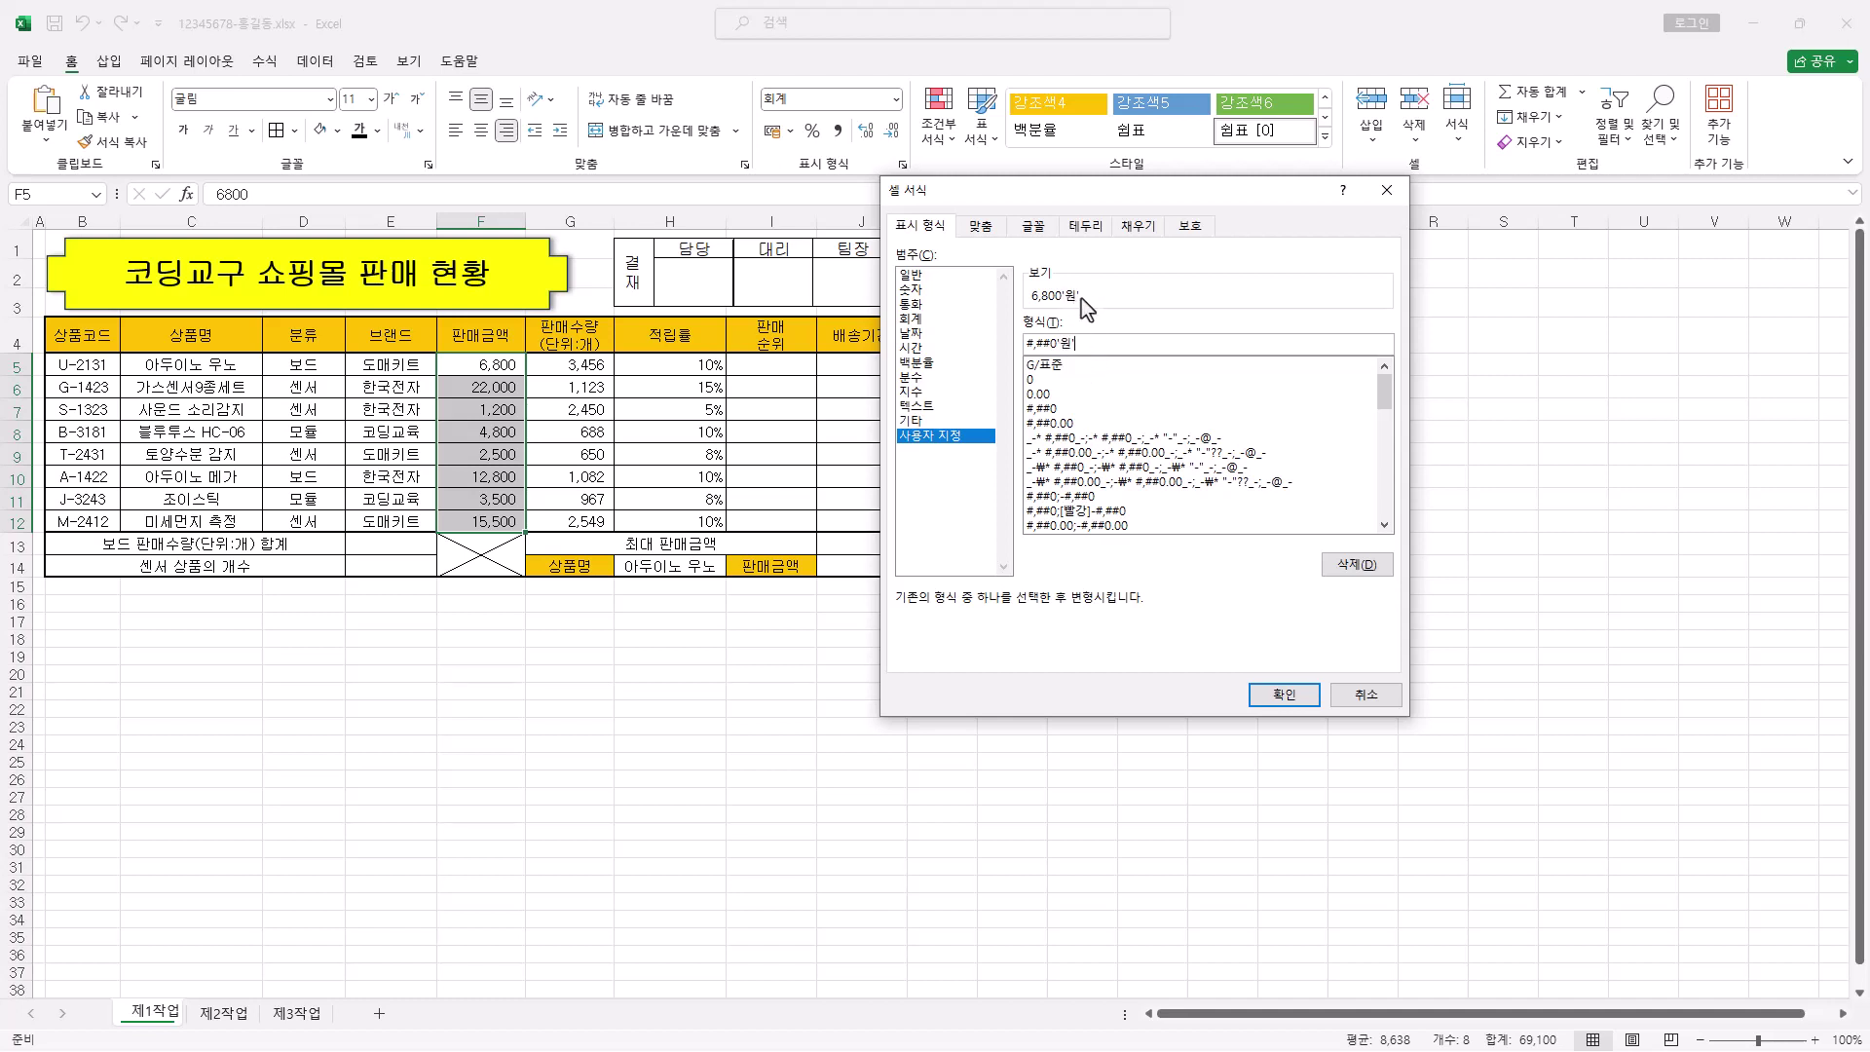
drag(1058, 343, 1118, 336)
text("원")
click(1286, 695)
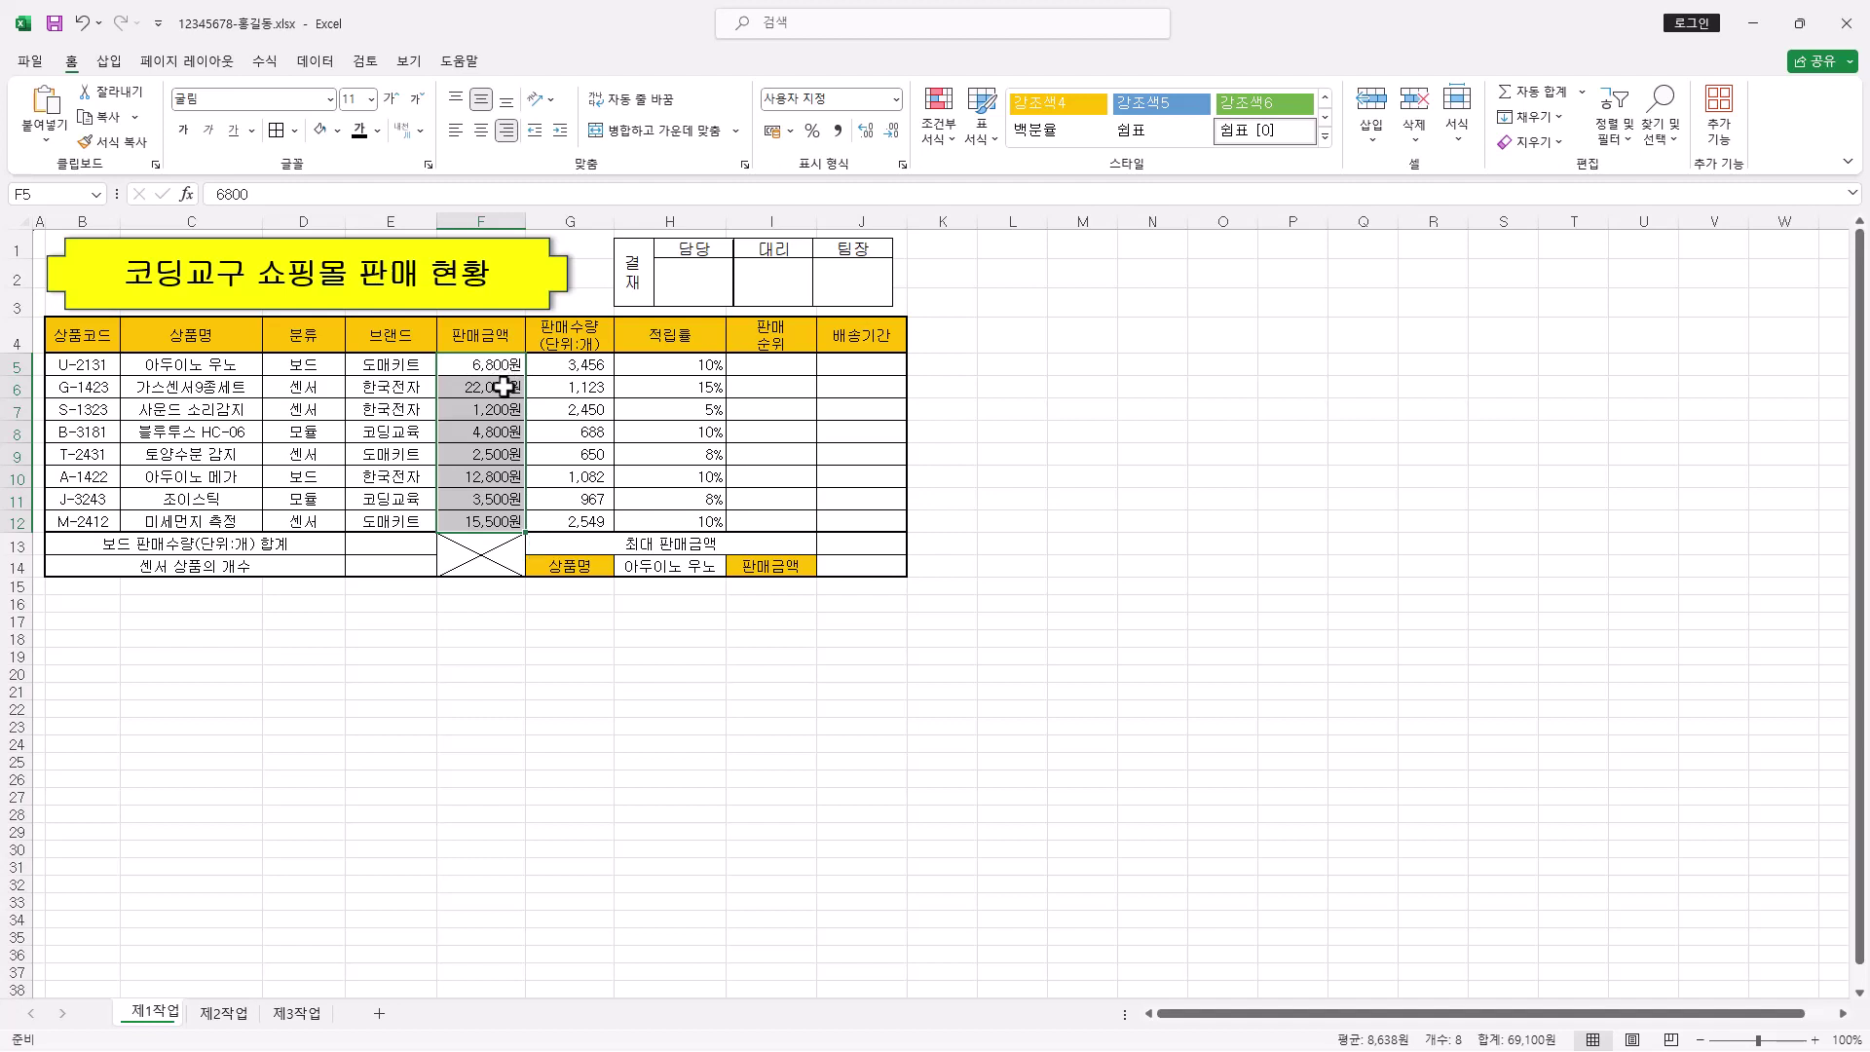
Define the workbook-scope name 판매금액 for the range $F$5:$F$12 on sheet 제1작업
right_click(504, 384)
click(613, 931)
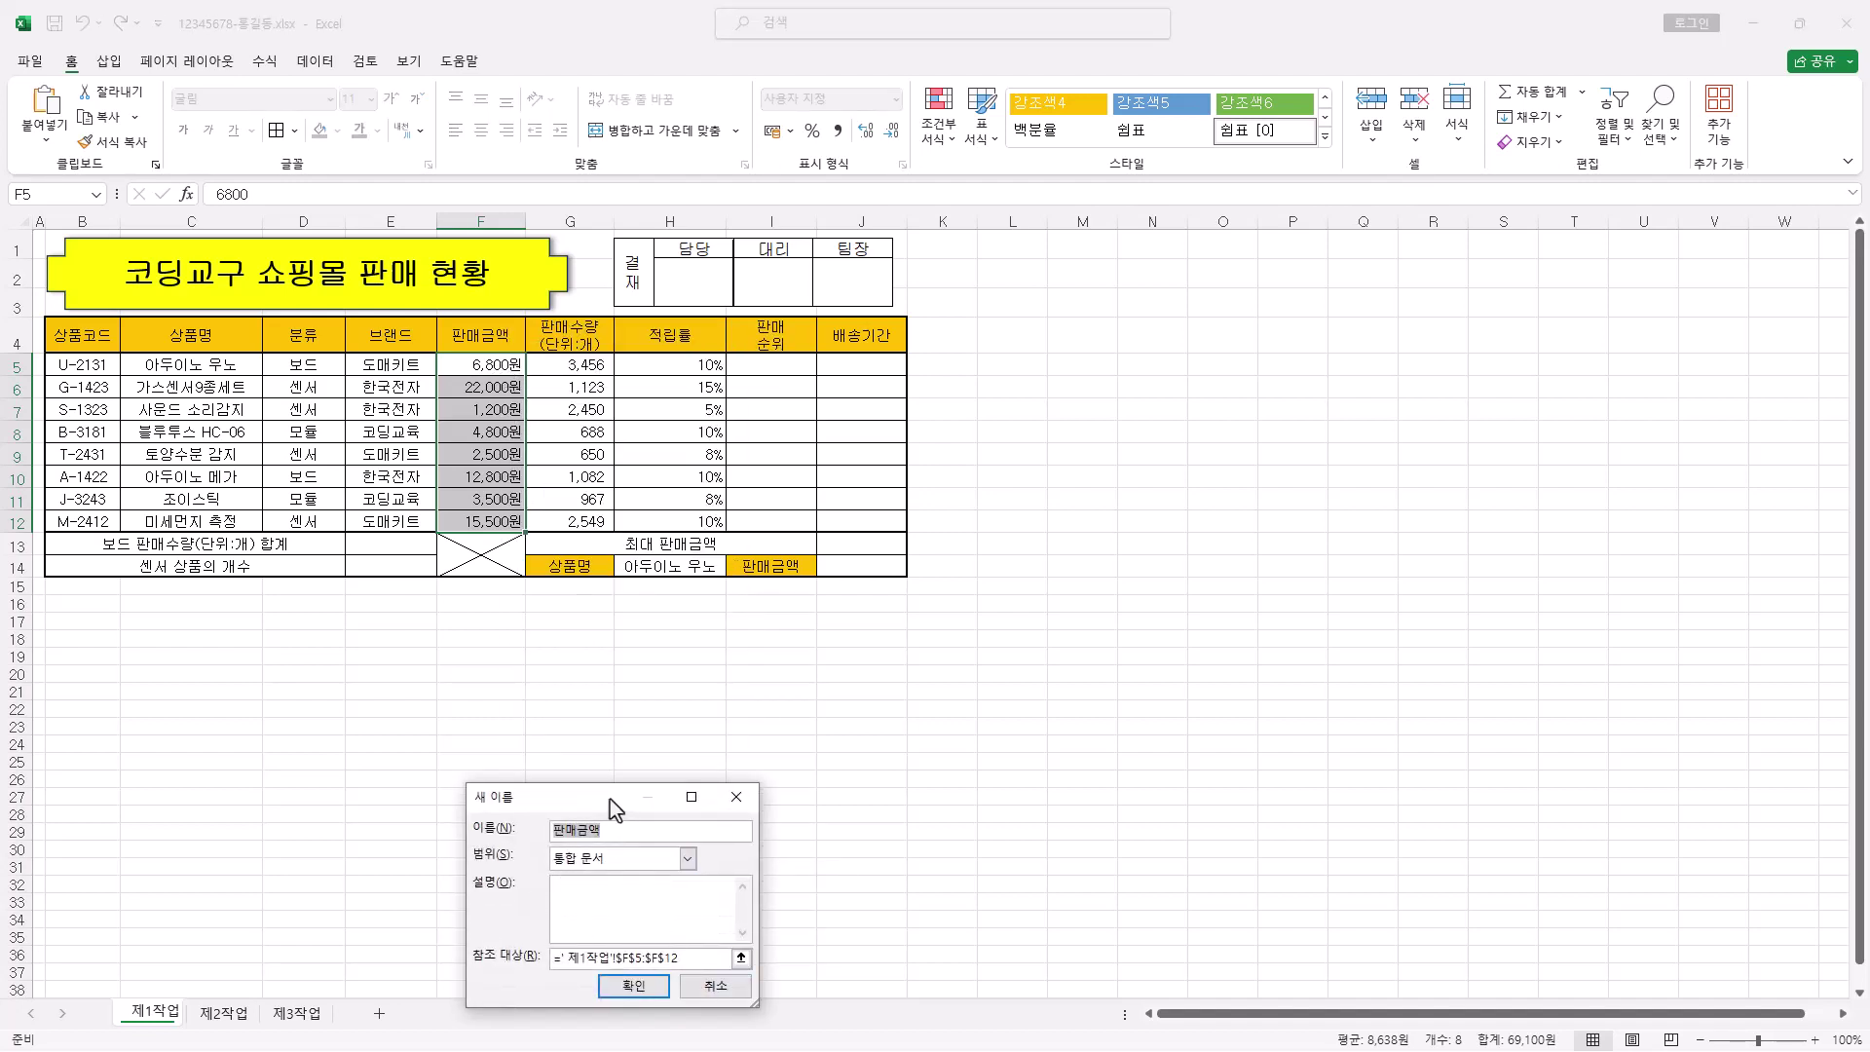
drag(614, 806, 760, 361)
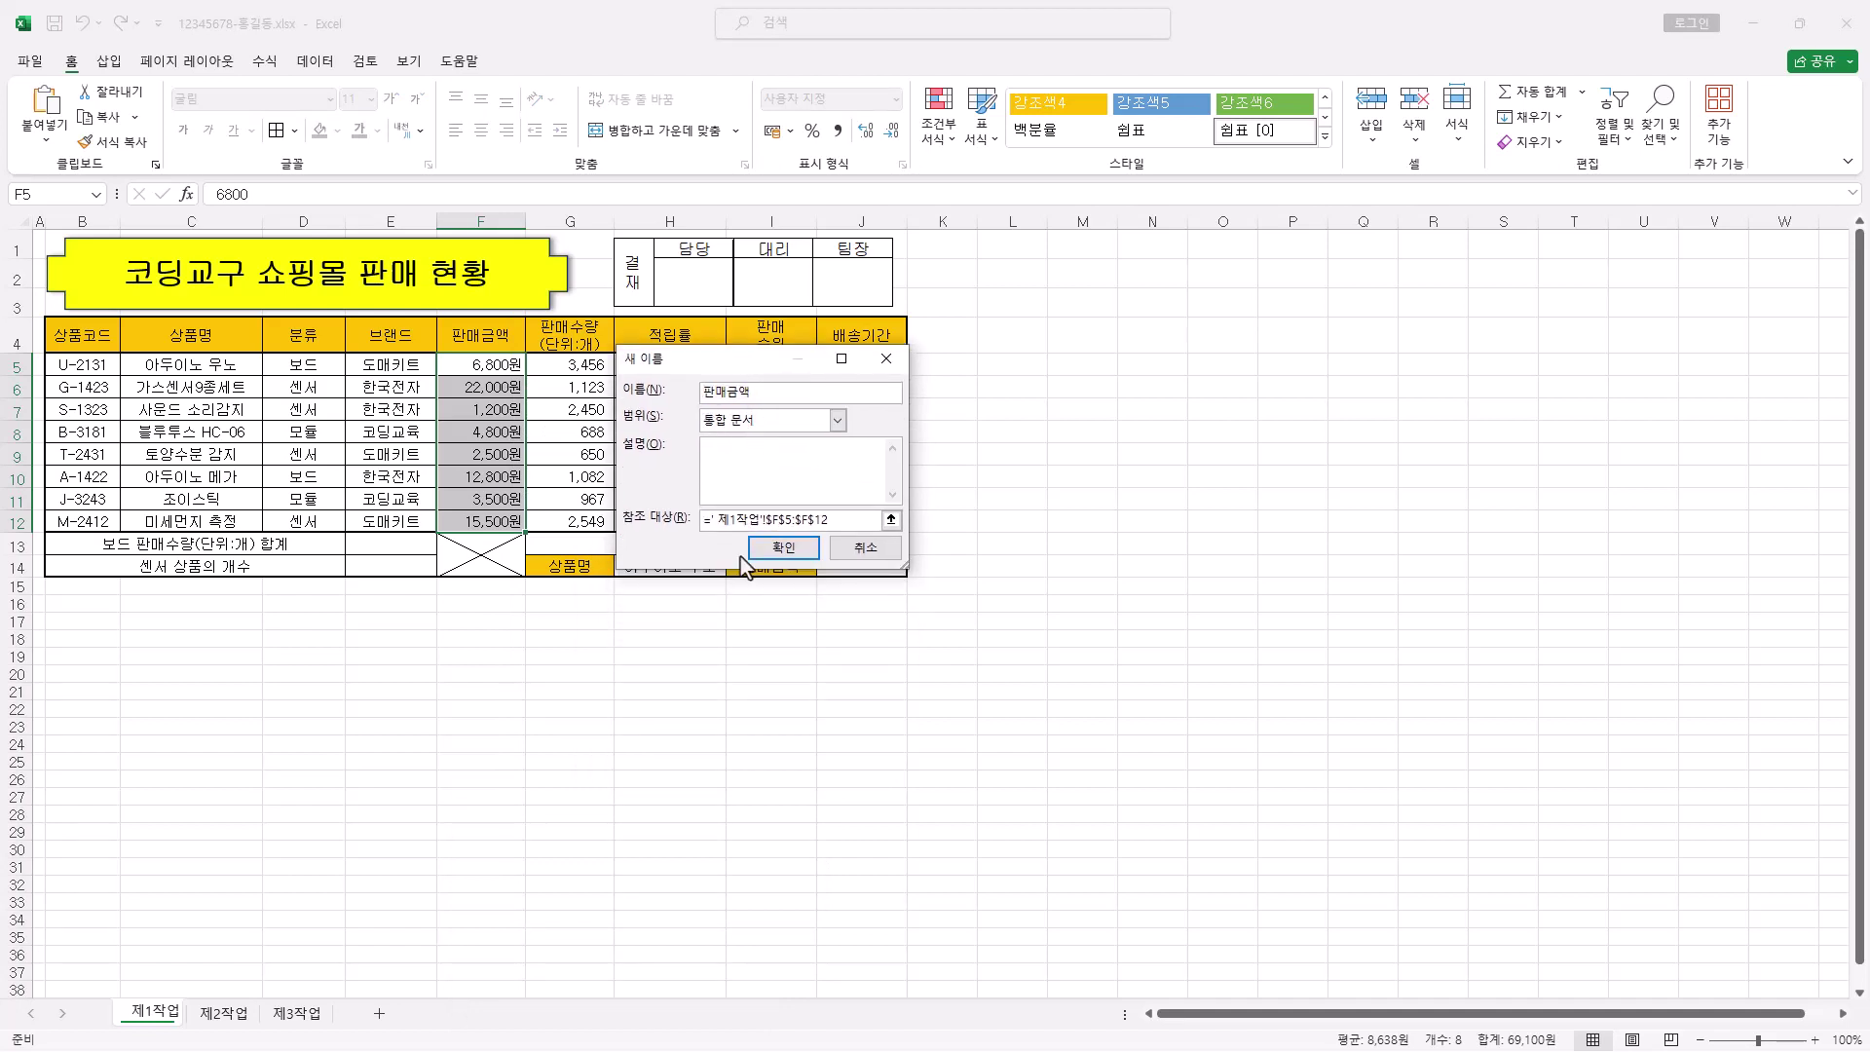
click(784, 547)
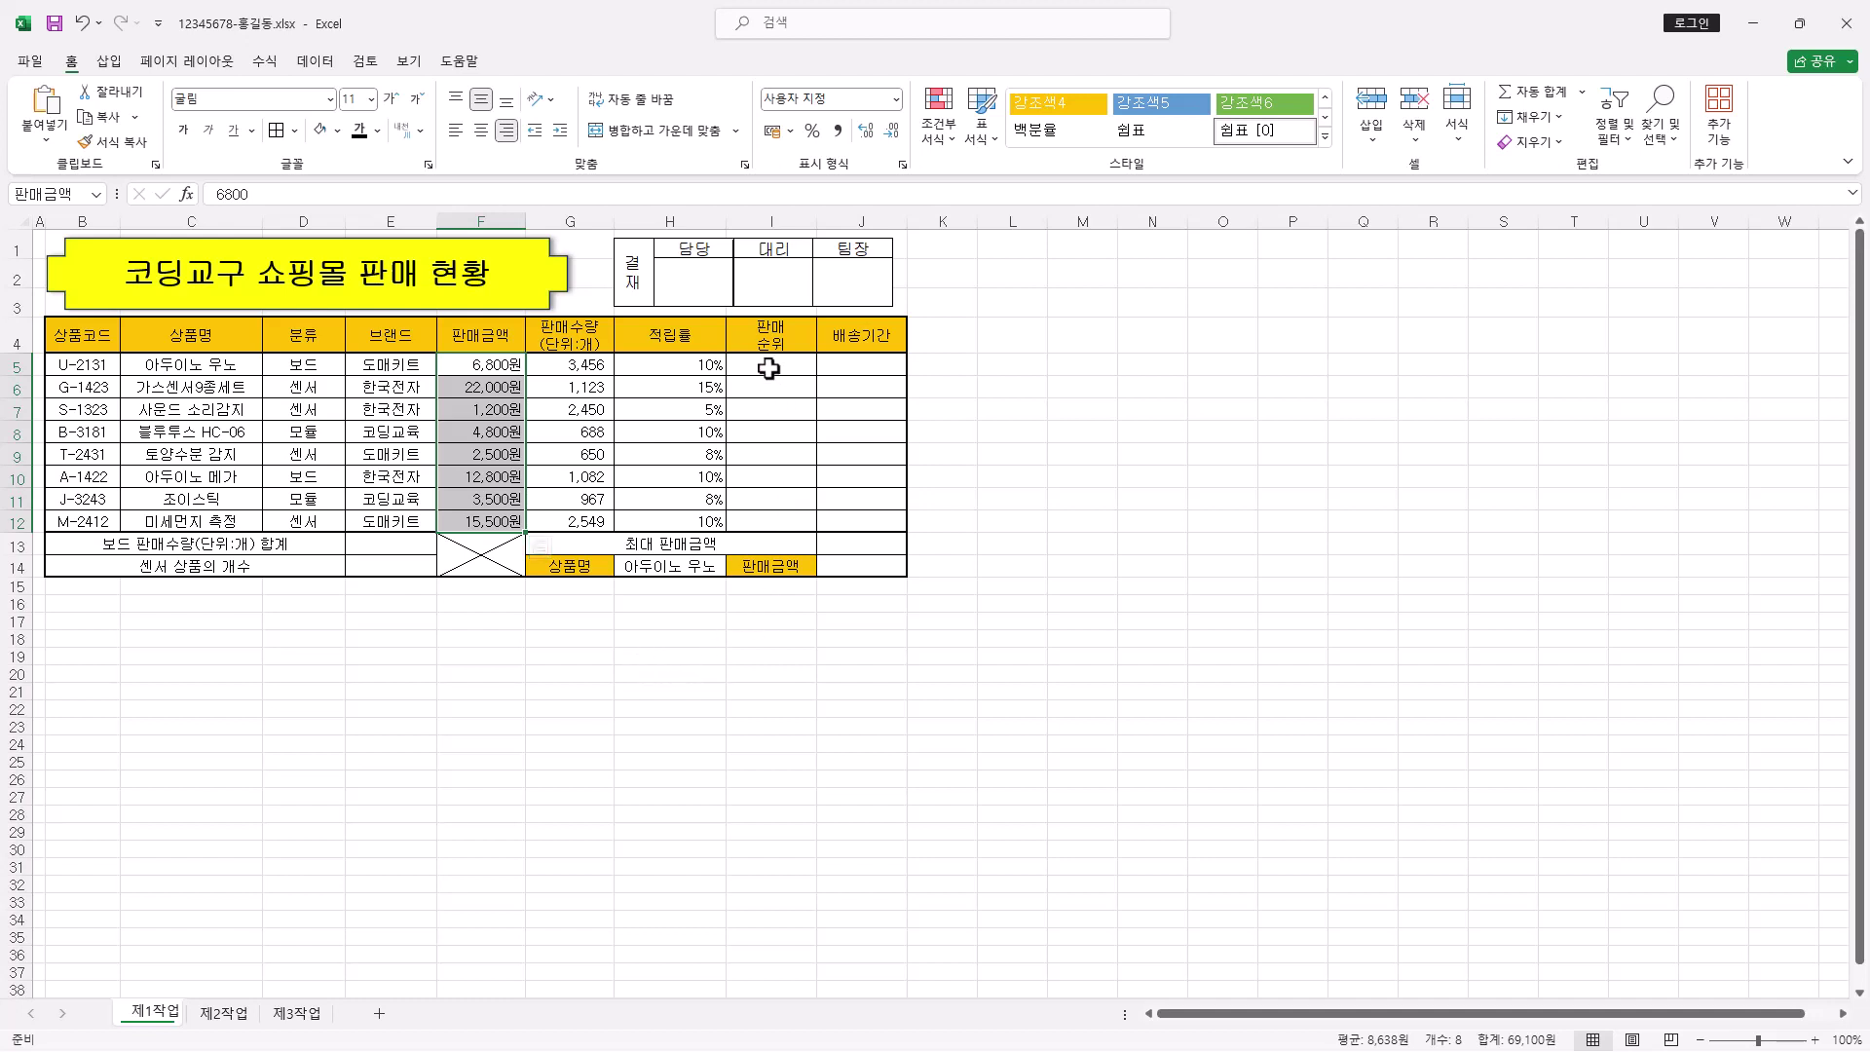
drag(774, 364, 799, 514)
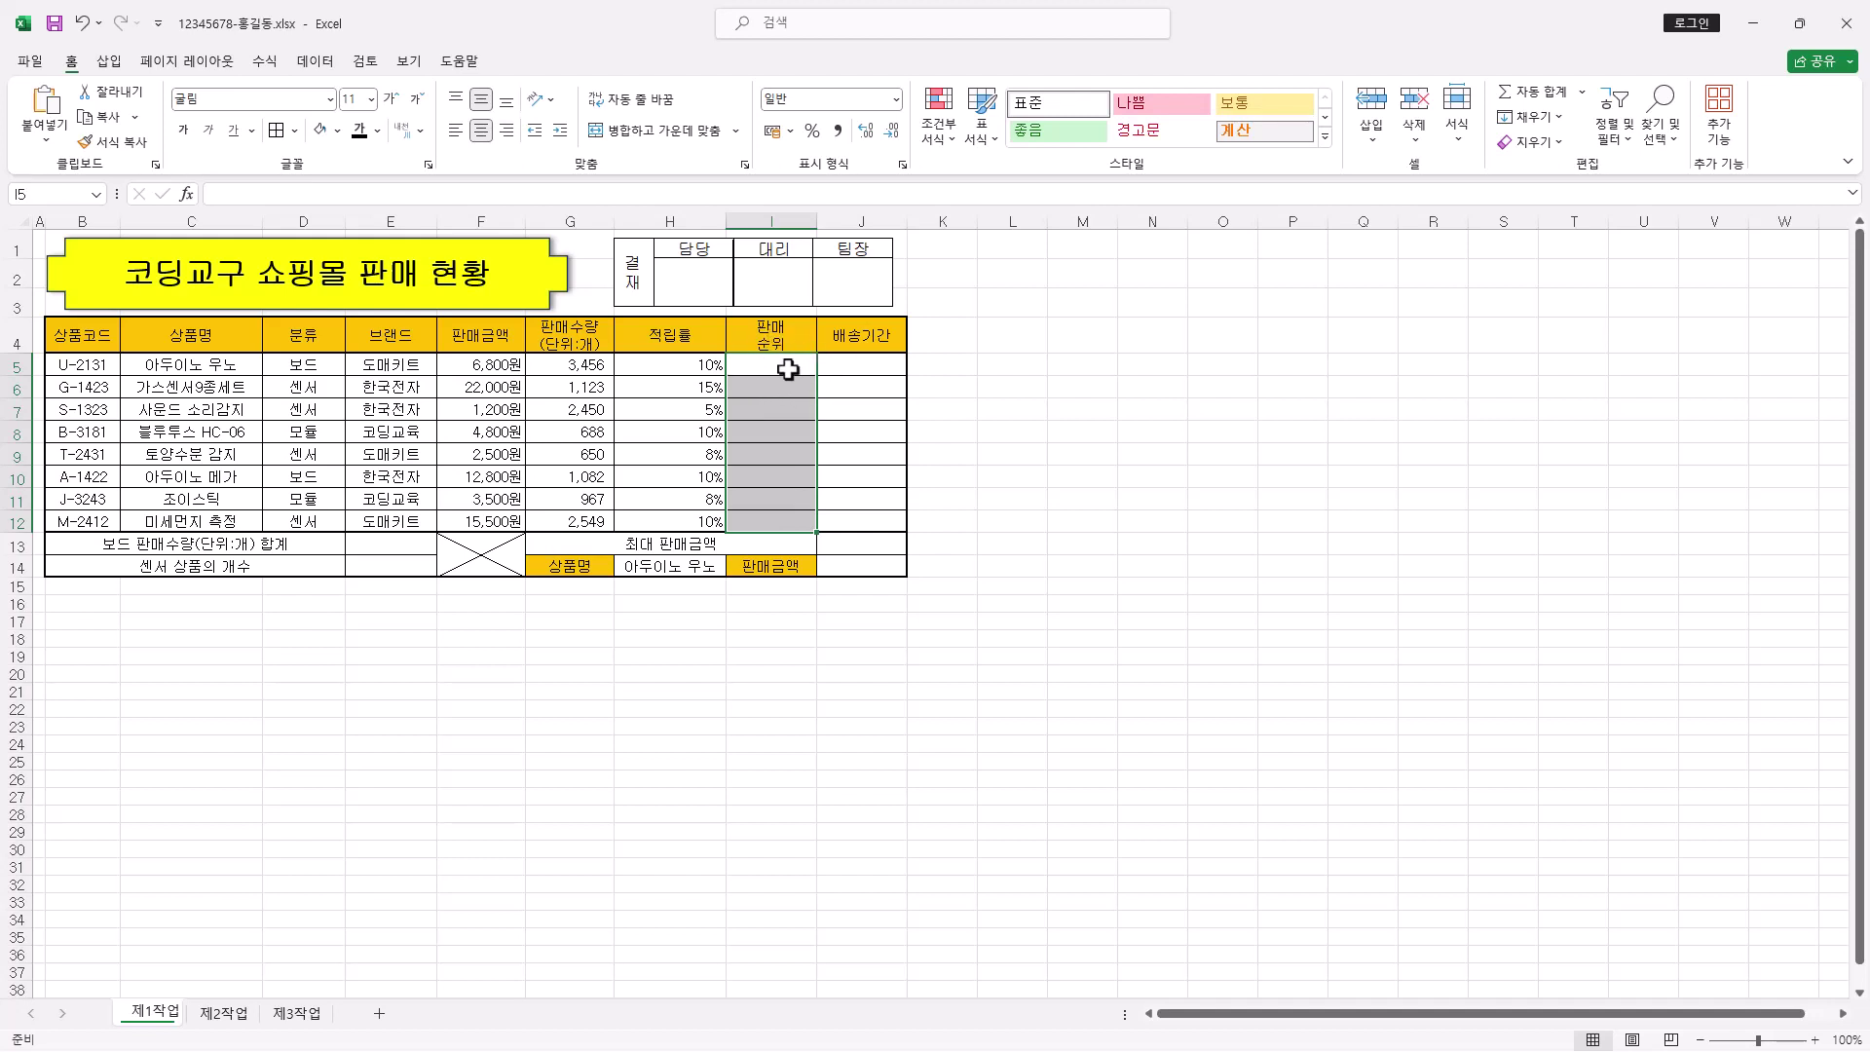
click(248, 196)
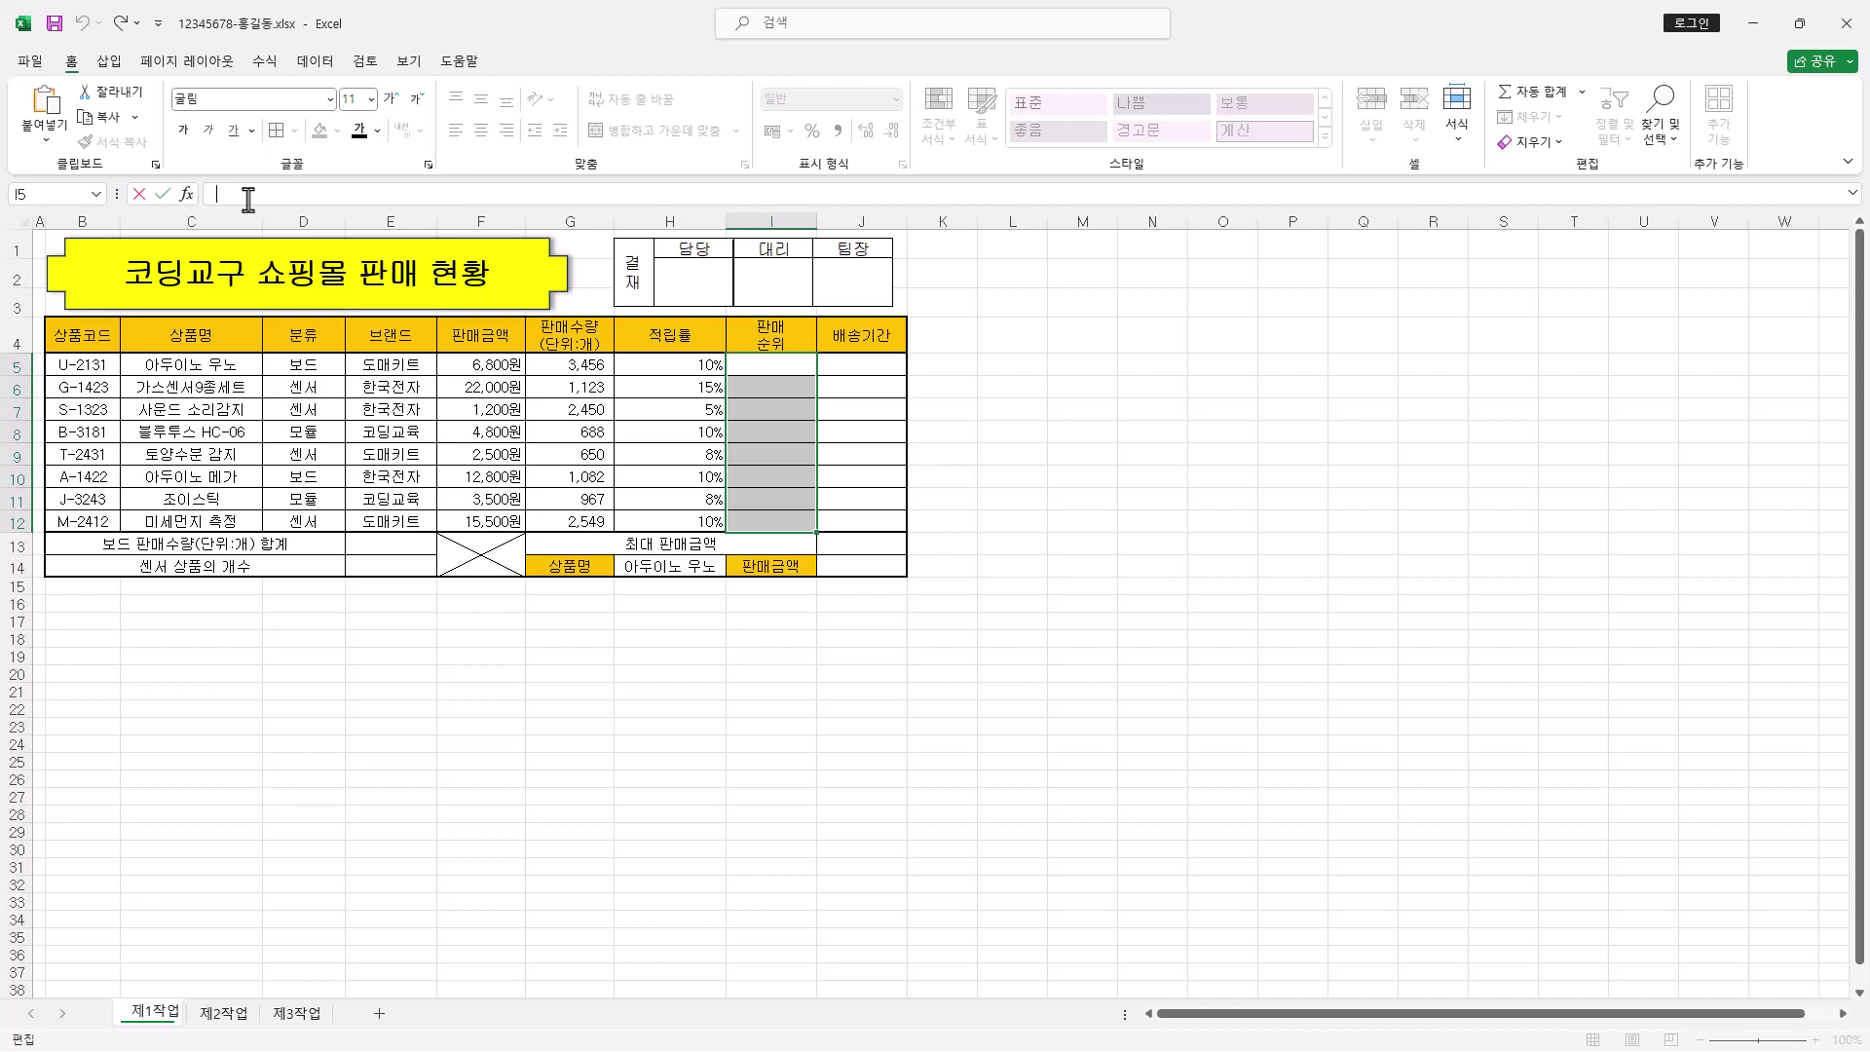
text(=)
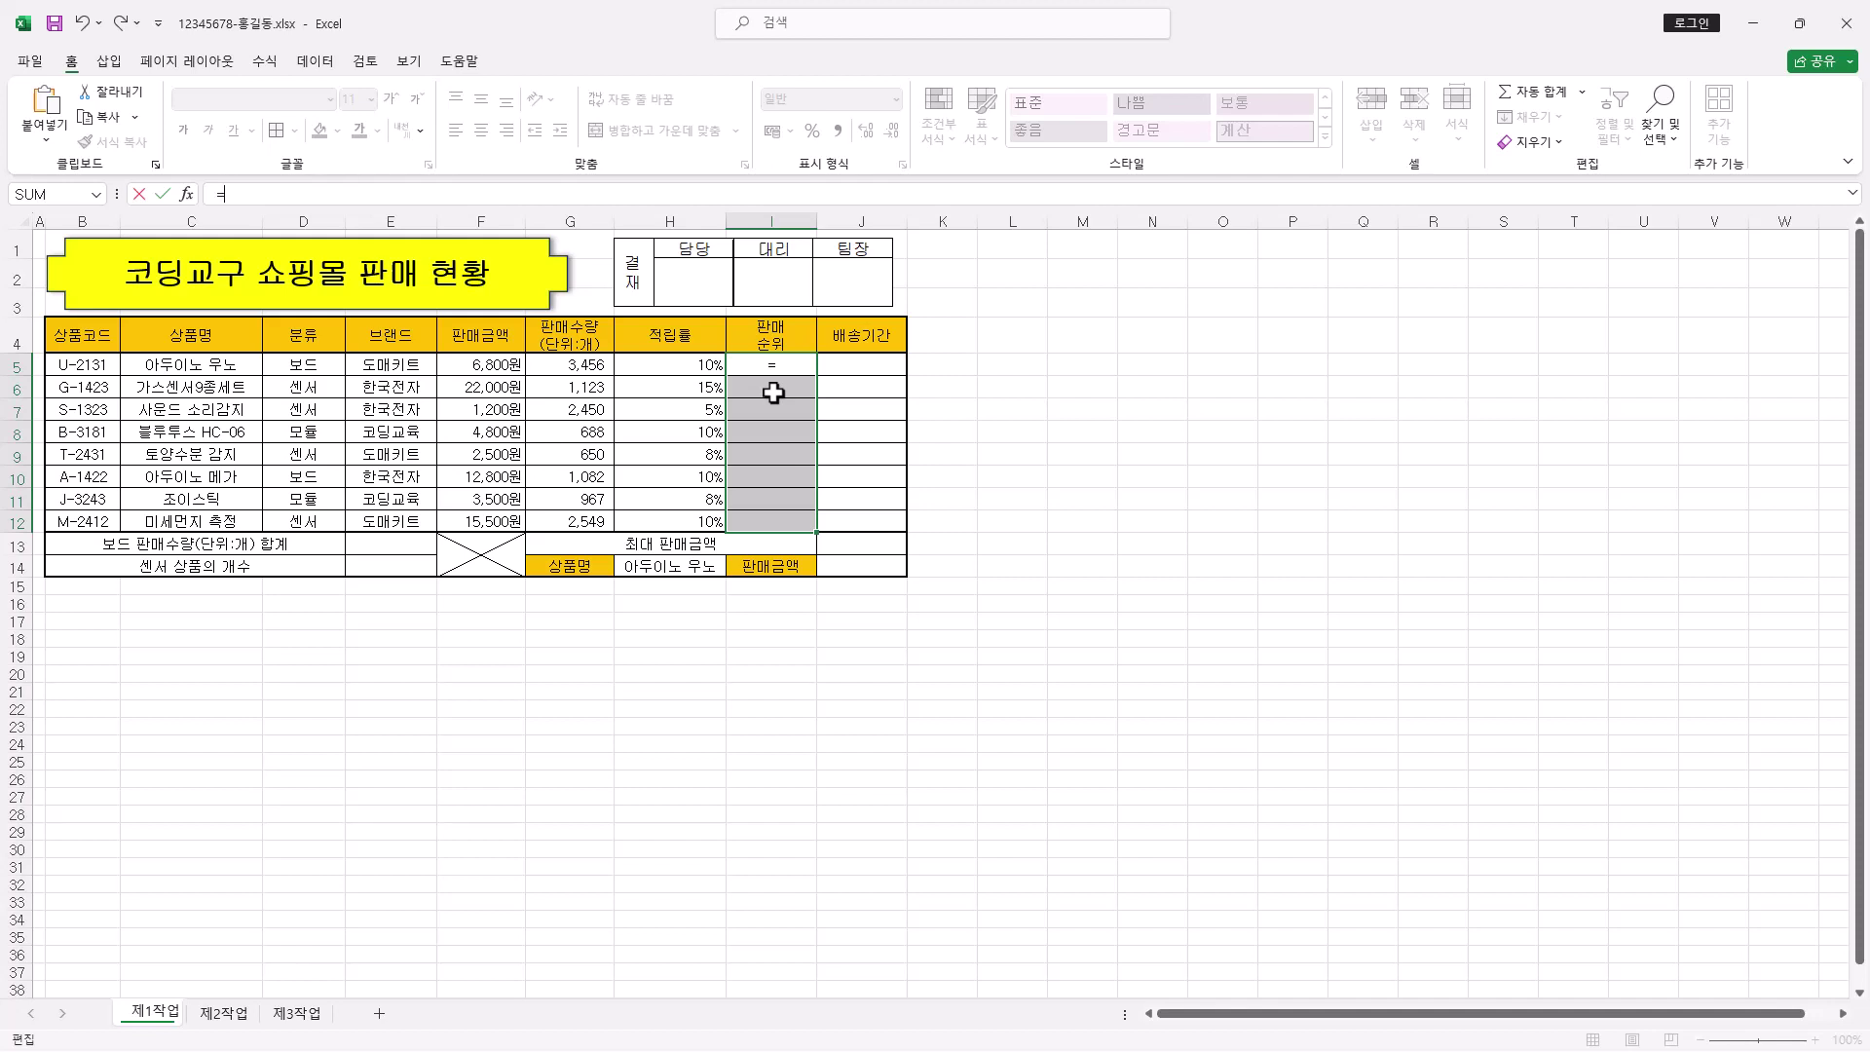
text(RANK.EQ()
click(186, 195)
key(Escape)
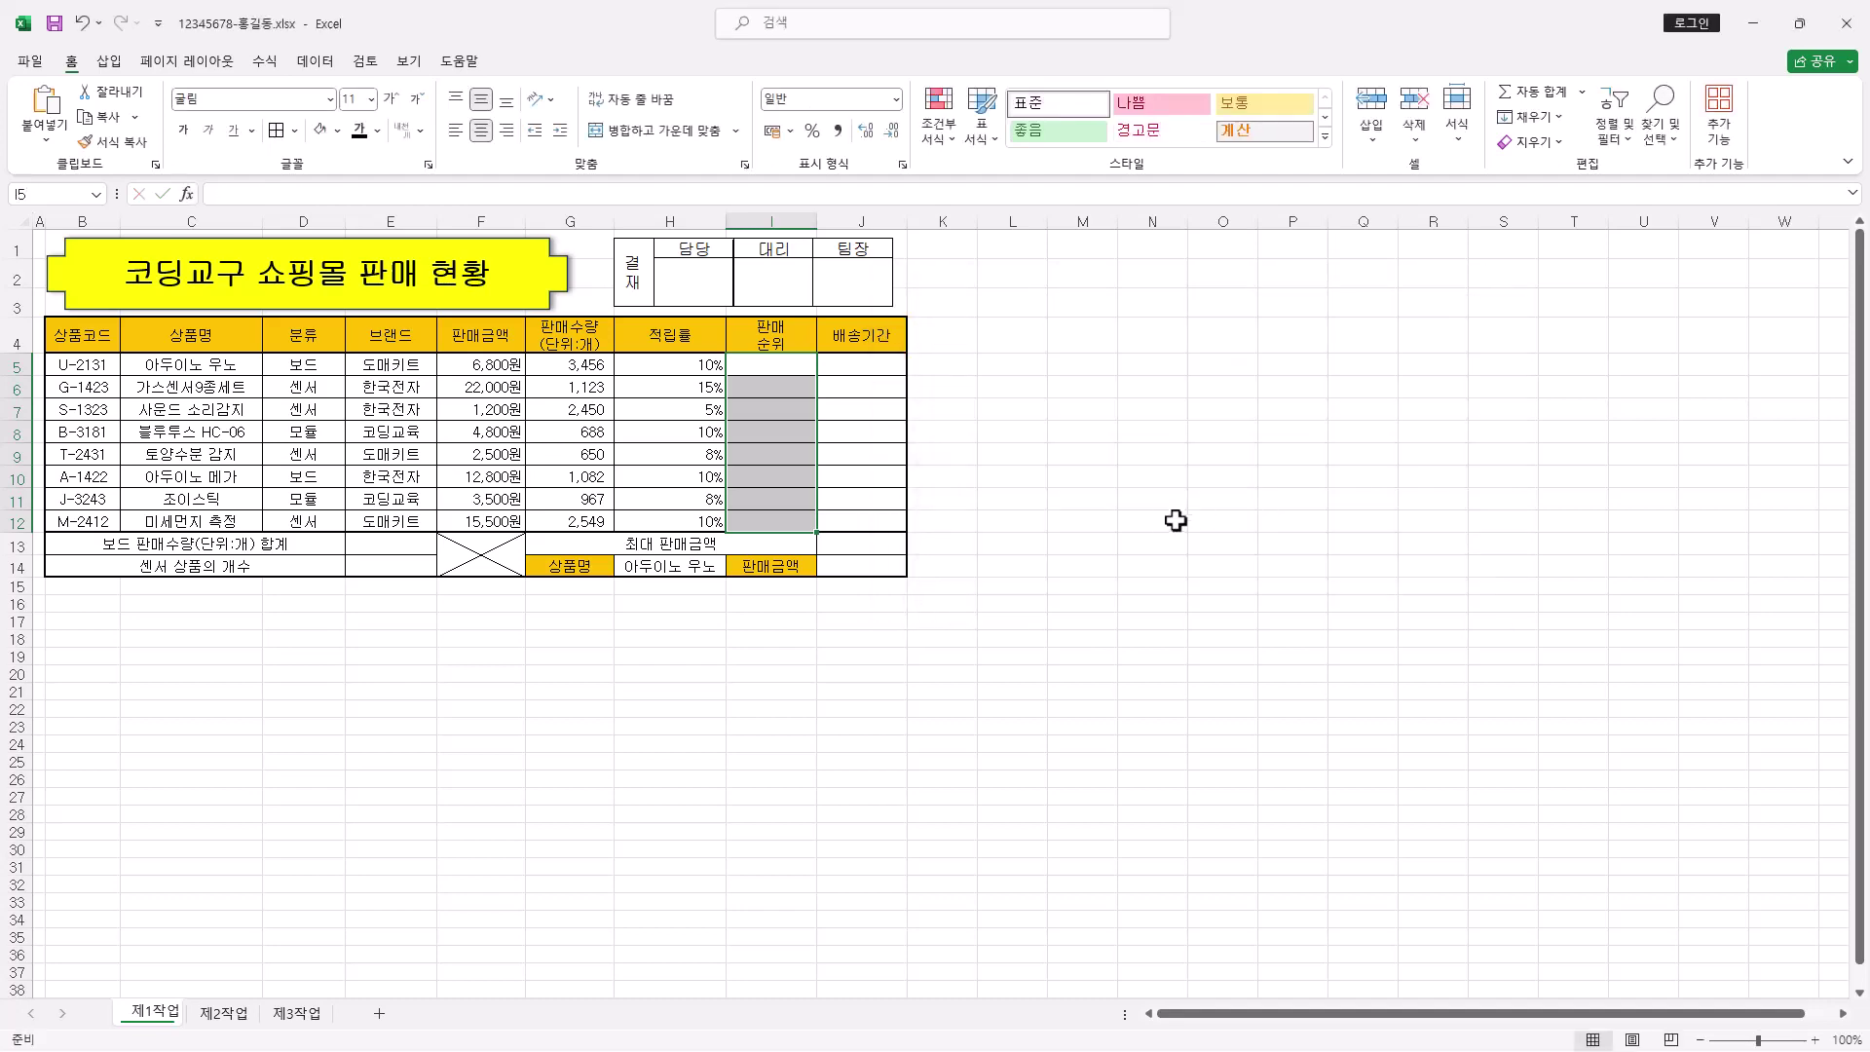
Enter =RANK.EQ(G5,$G$5:$G$12) for the 판매순위 cells I5:I12 through the function arguments, leaving Order empty
scroll(1177, 522, up, 1)
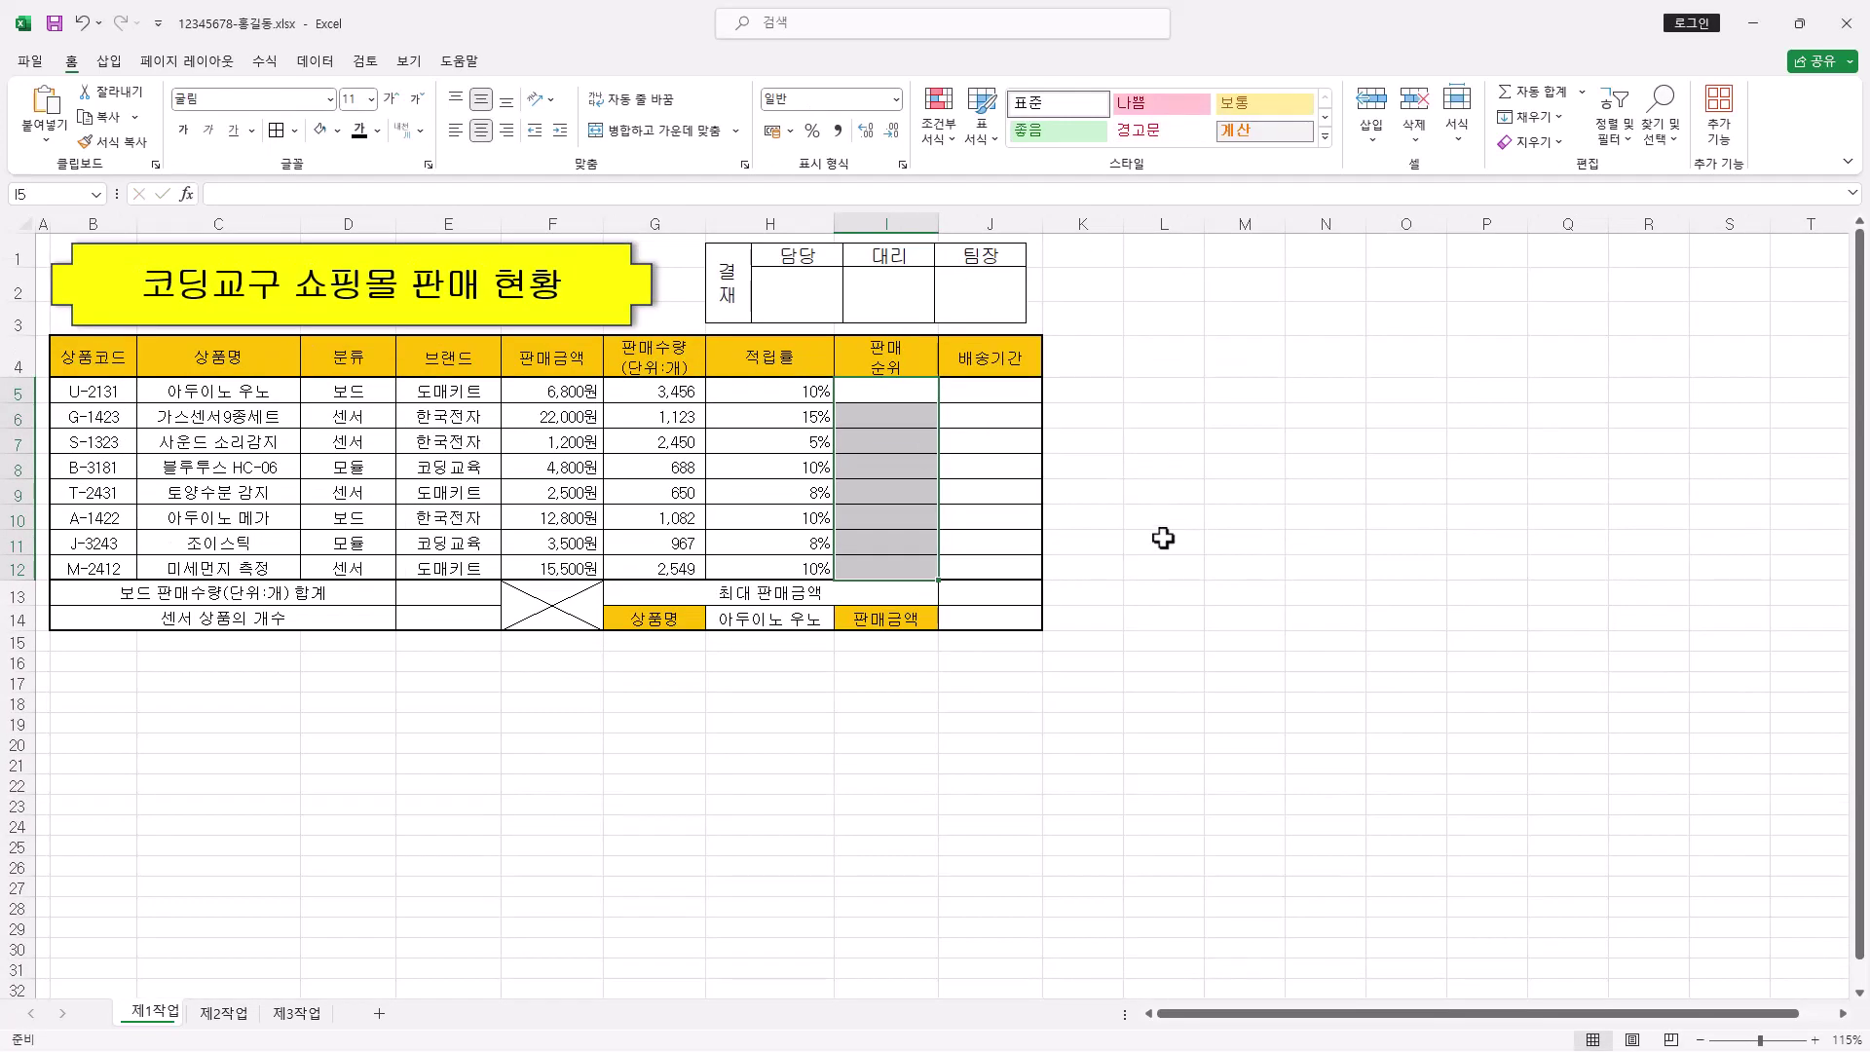
click(271, 195)
text(=RANK.EQ()
key(ctrl+a)
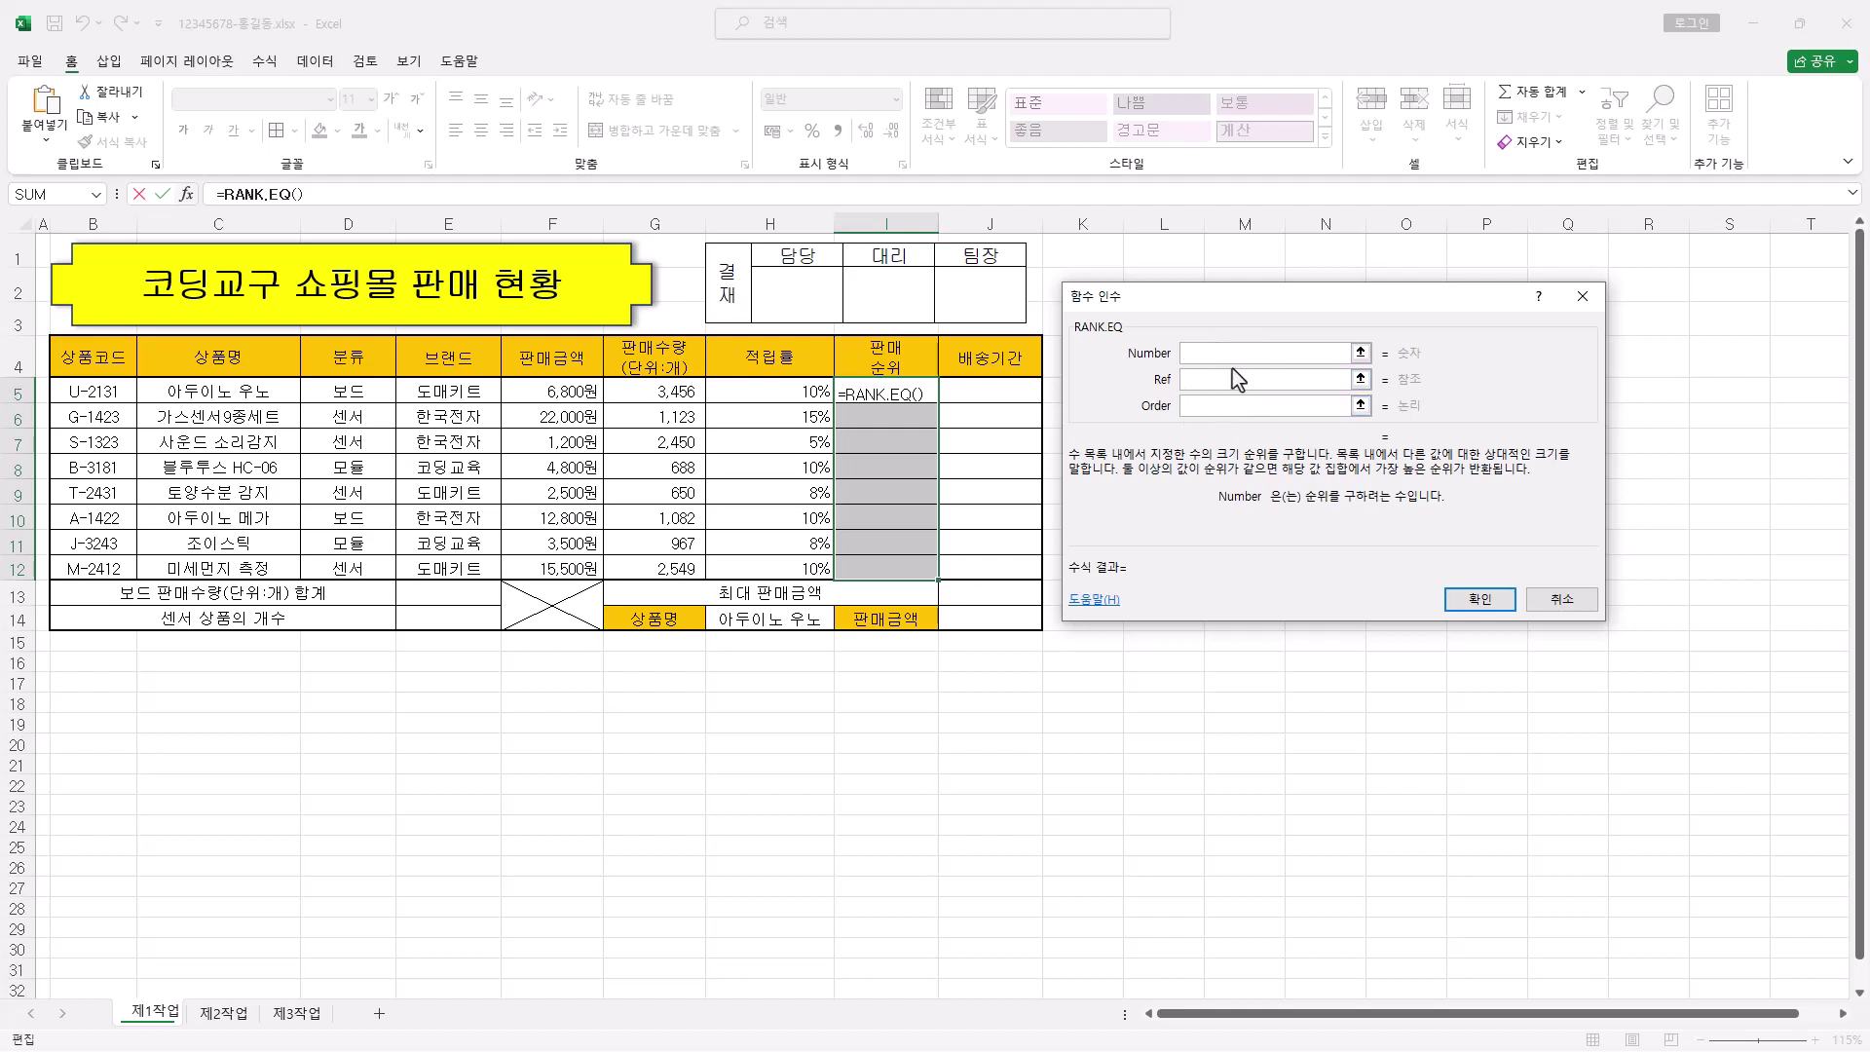
key(alt+Tab)
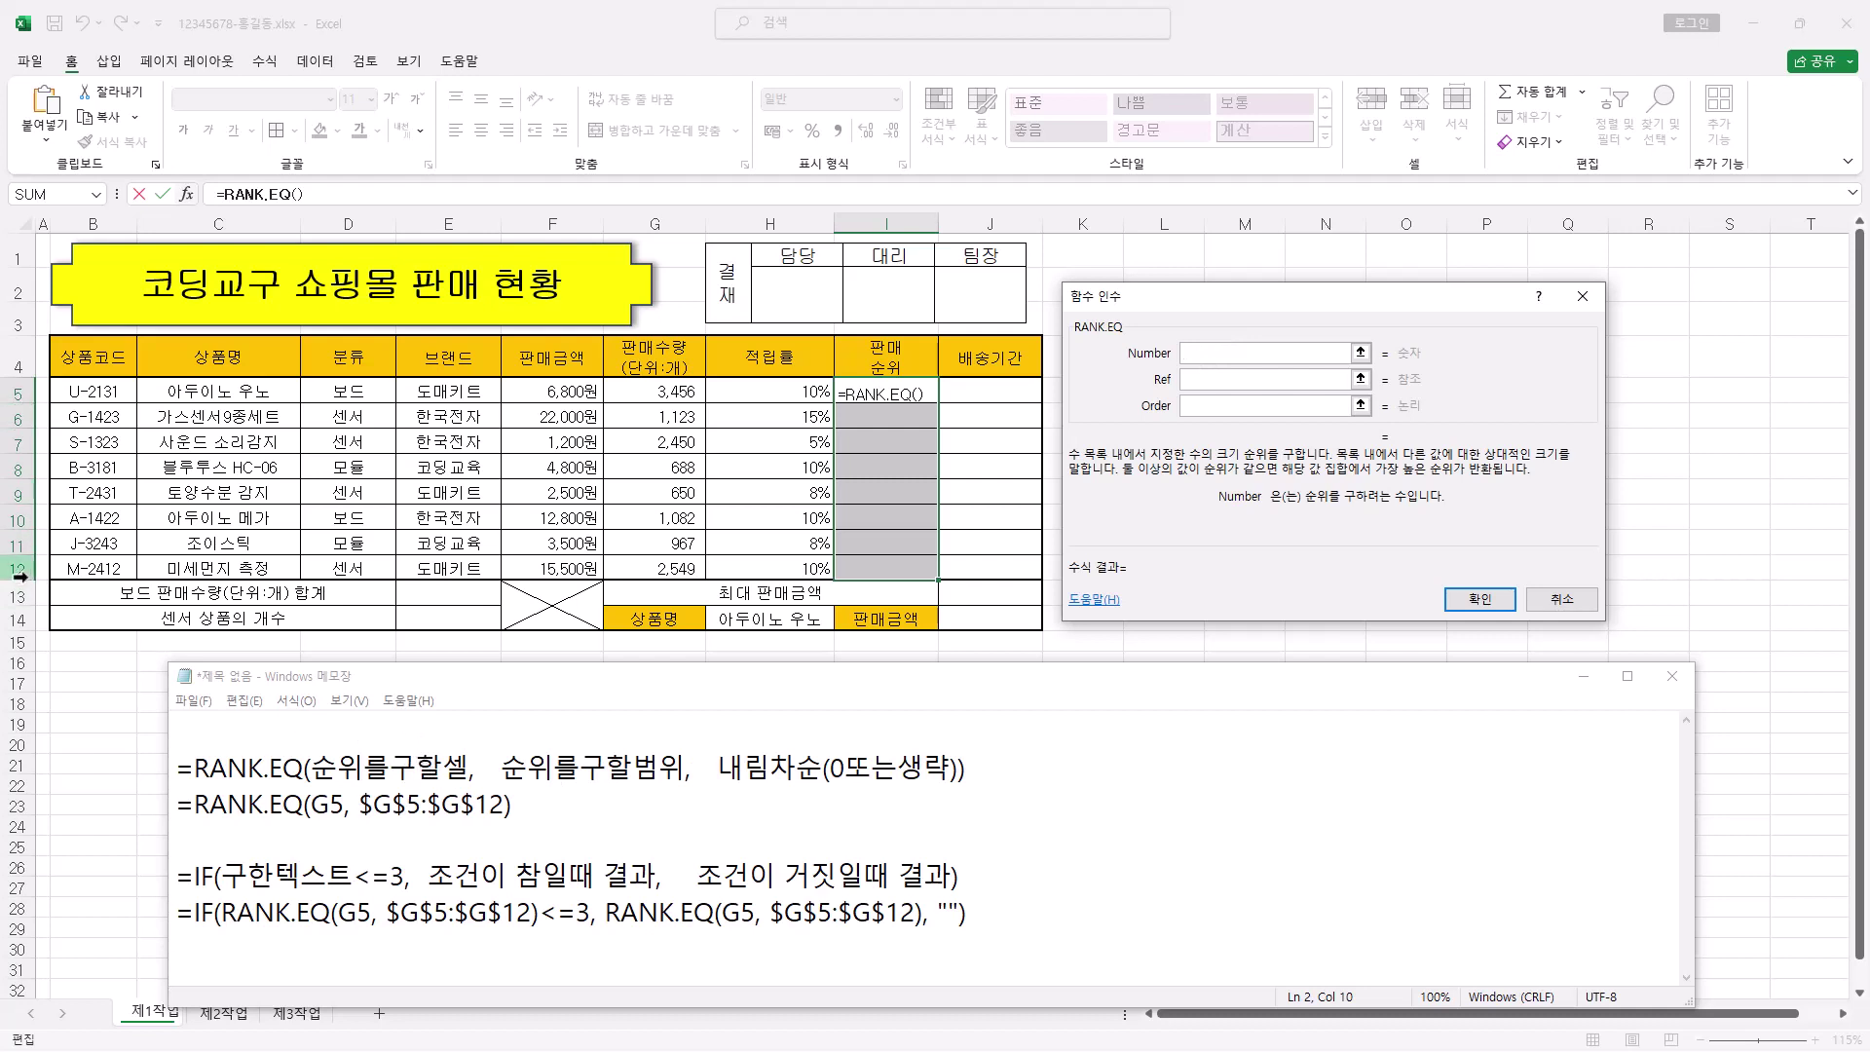
click(690, 394)
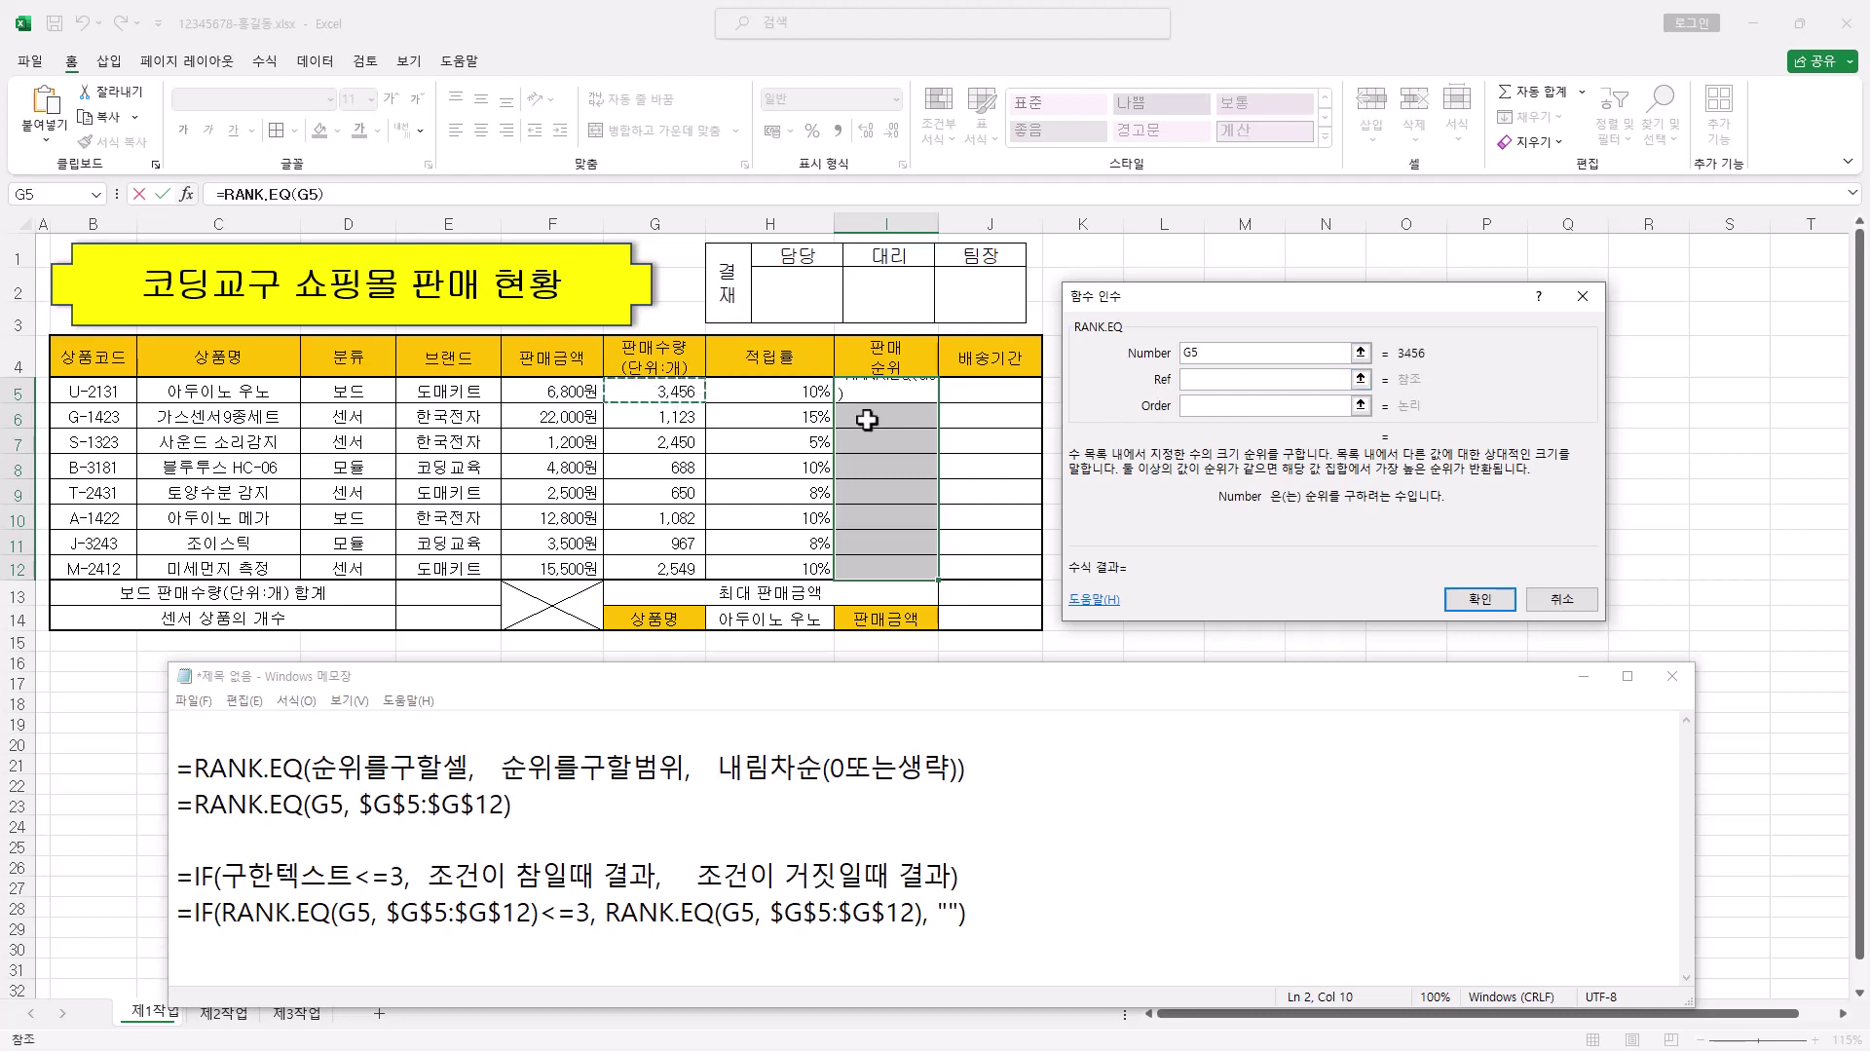
click(1200, 380)
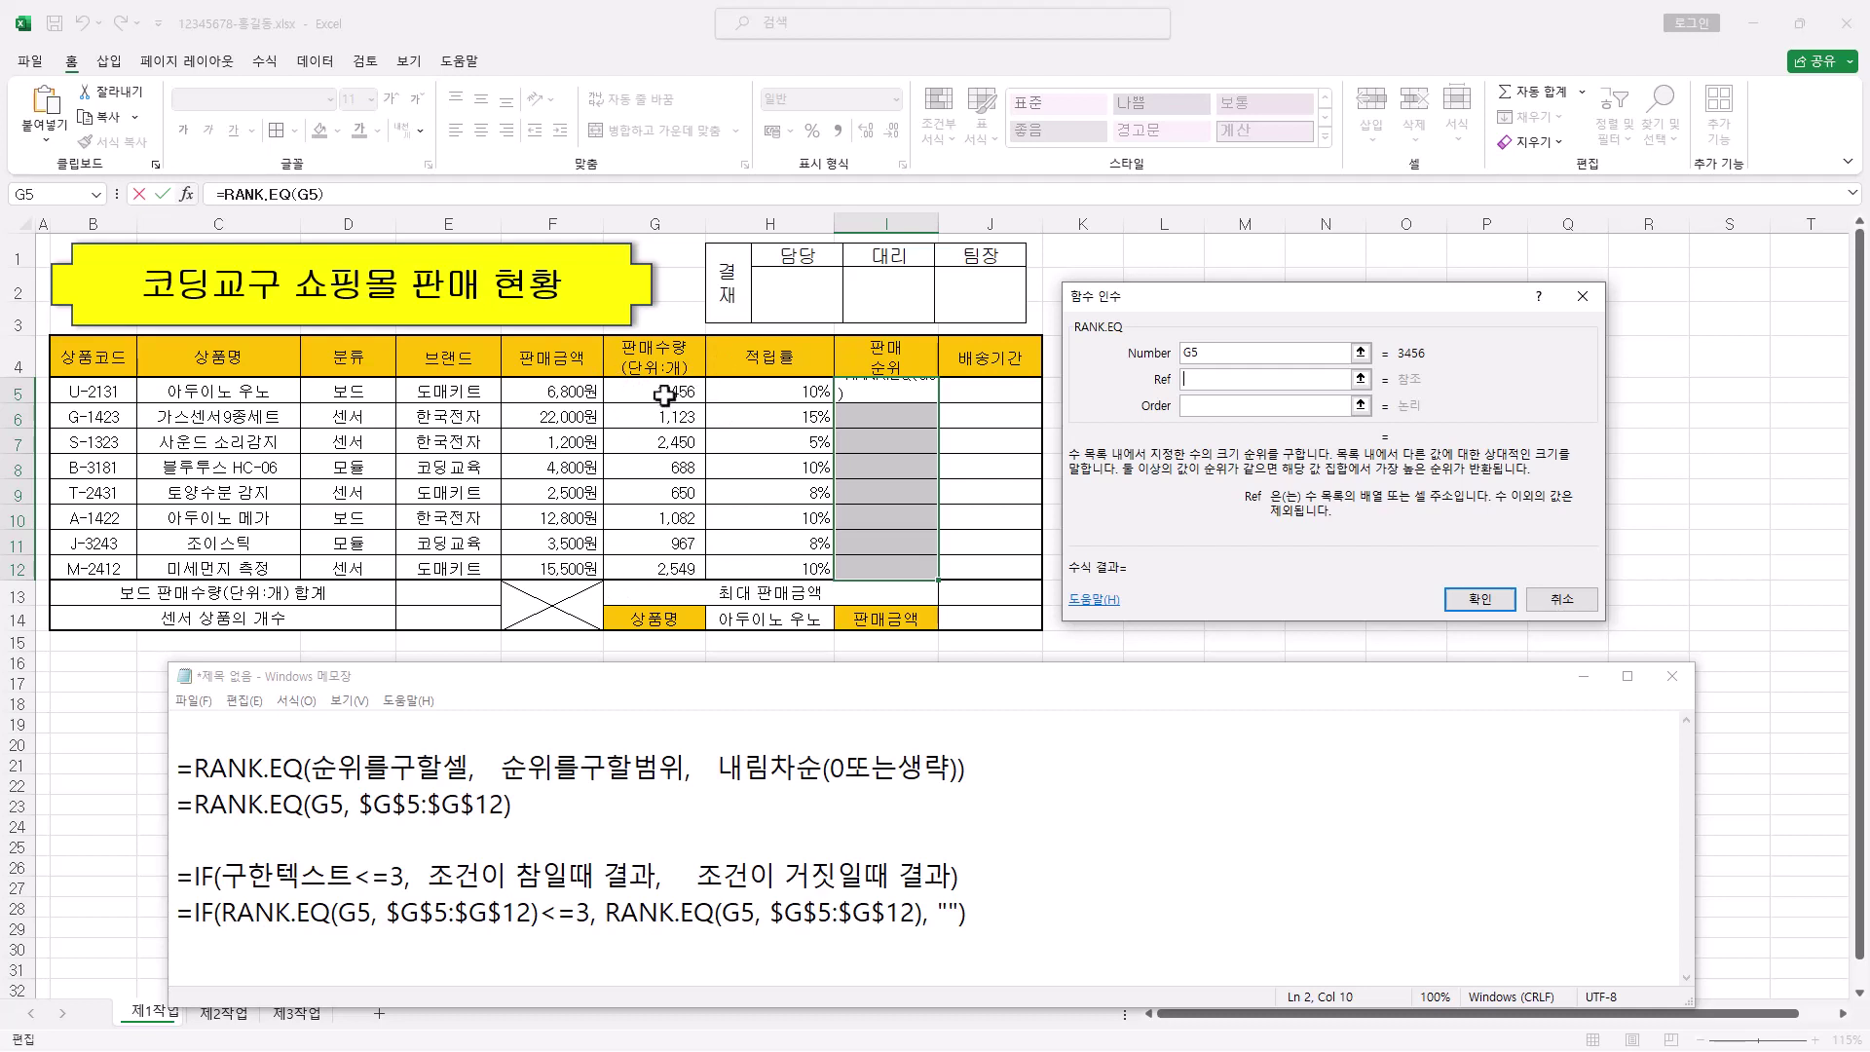
drag(664, 394, 658, 568)
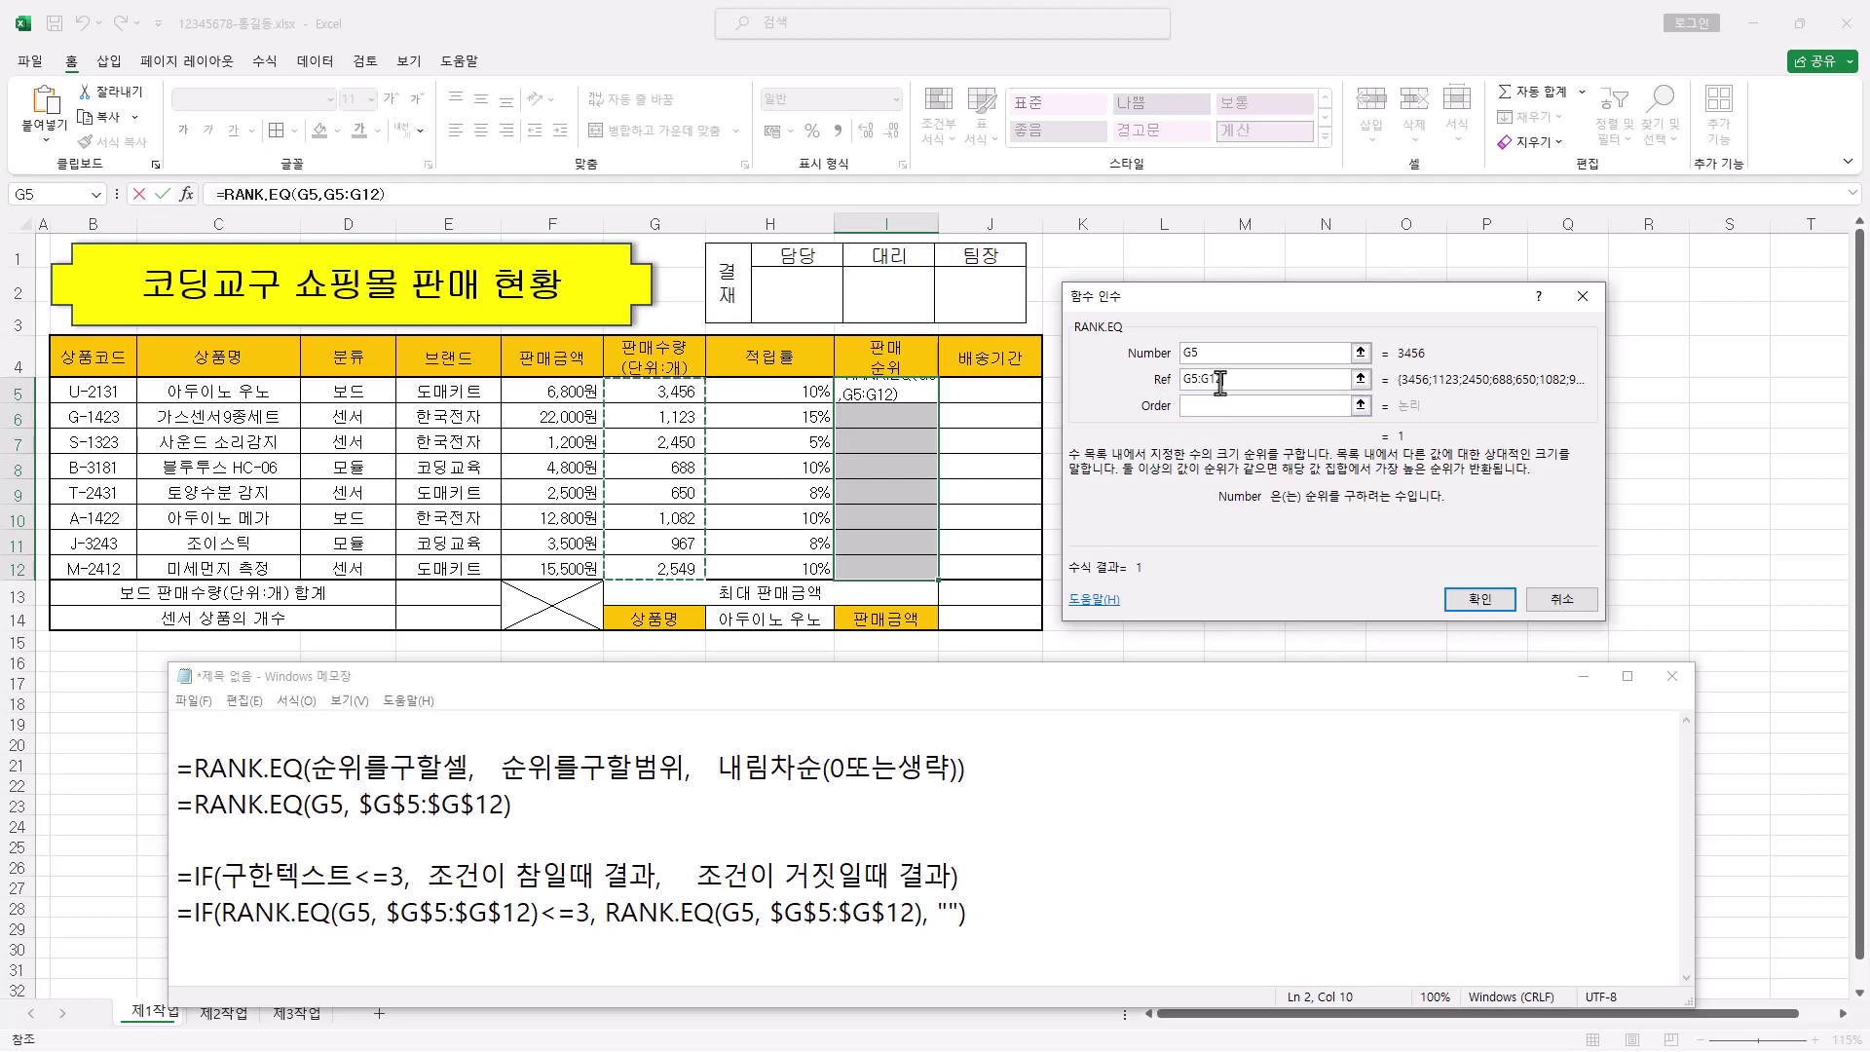
key(F4)
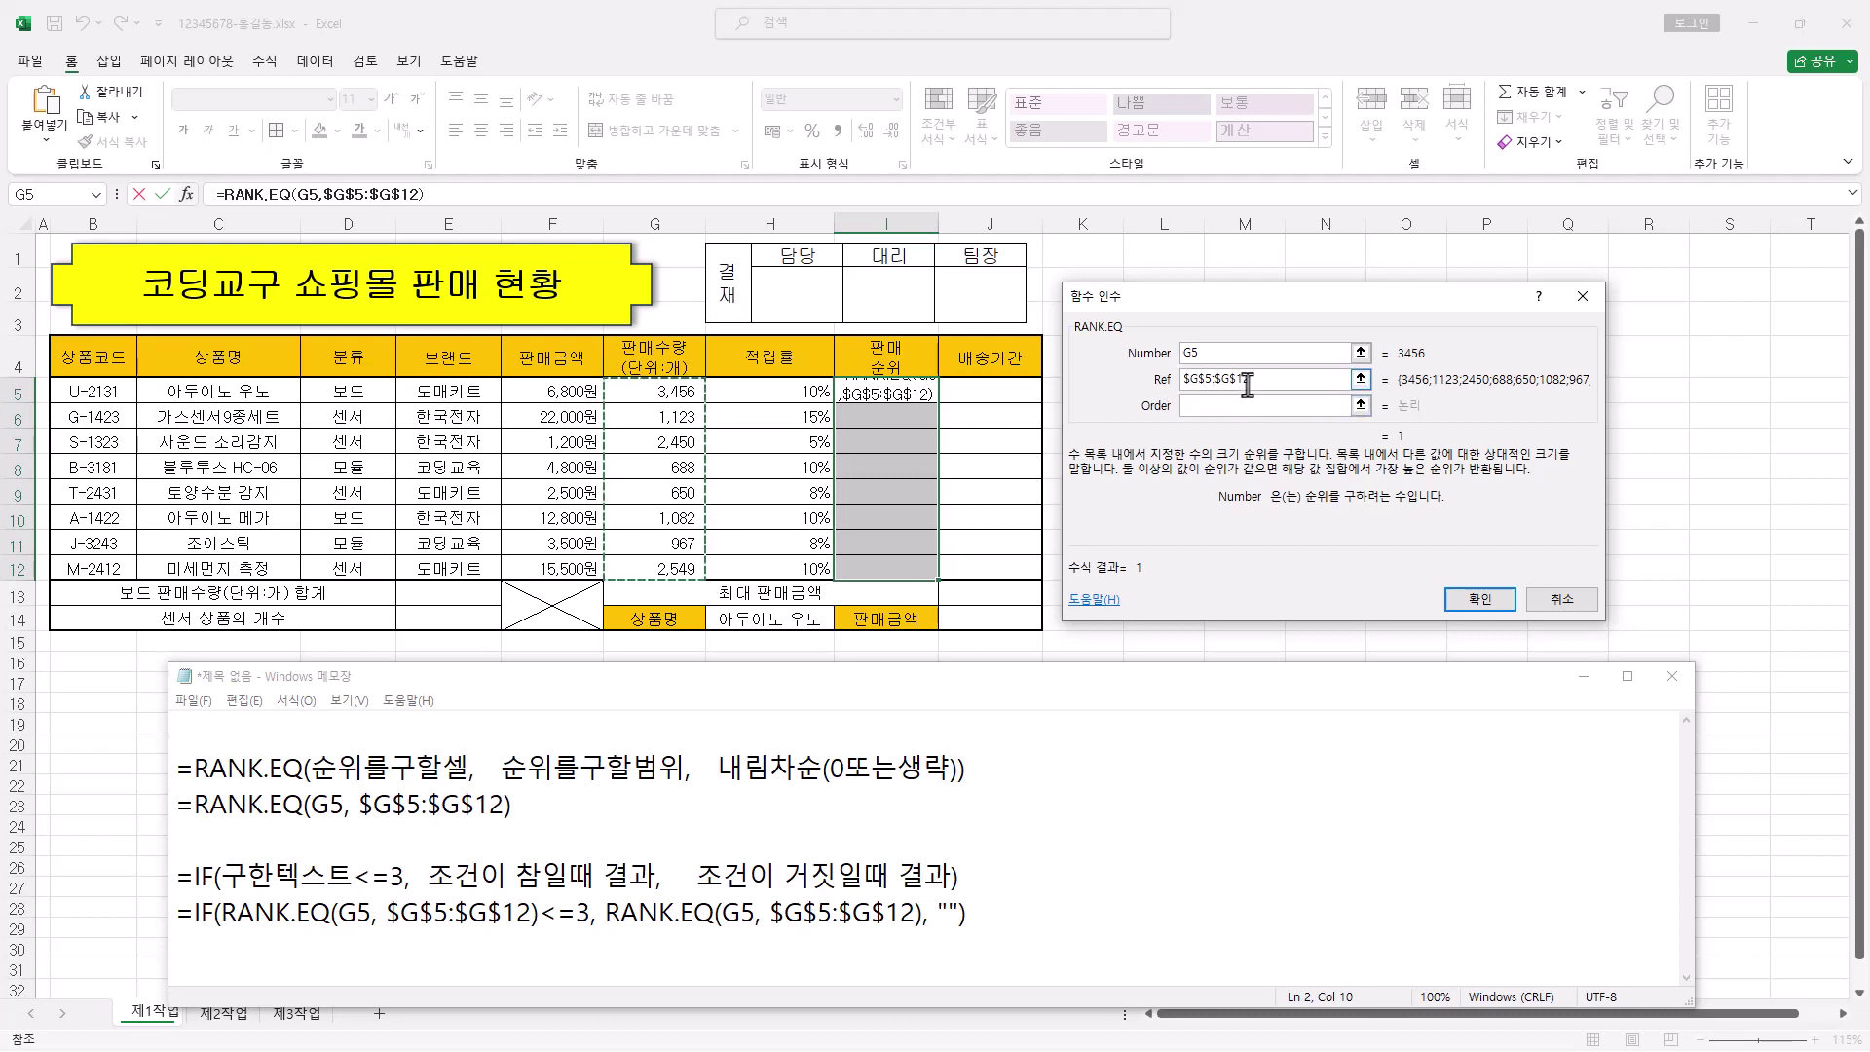
click(1216, 407)
click(1216, 407)
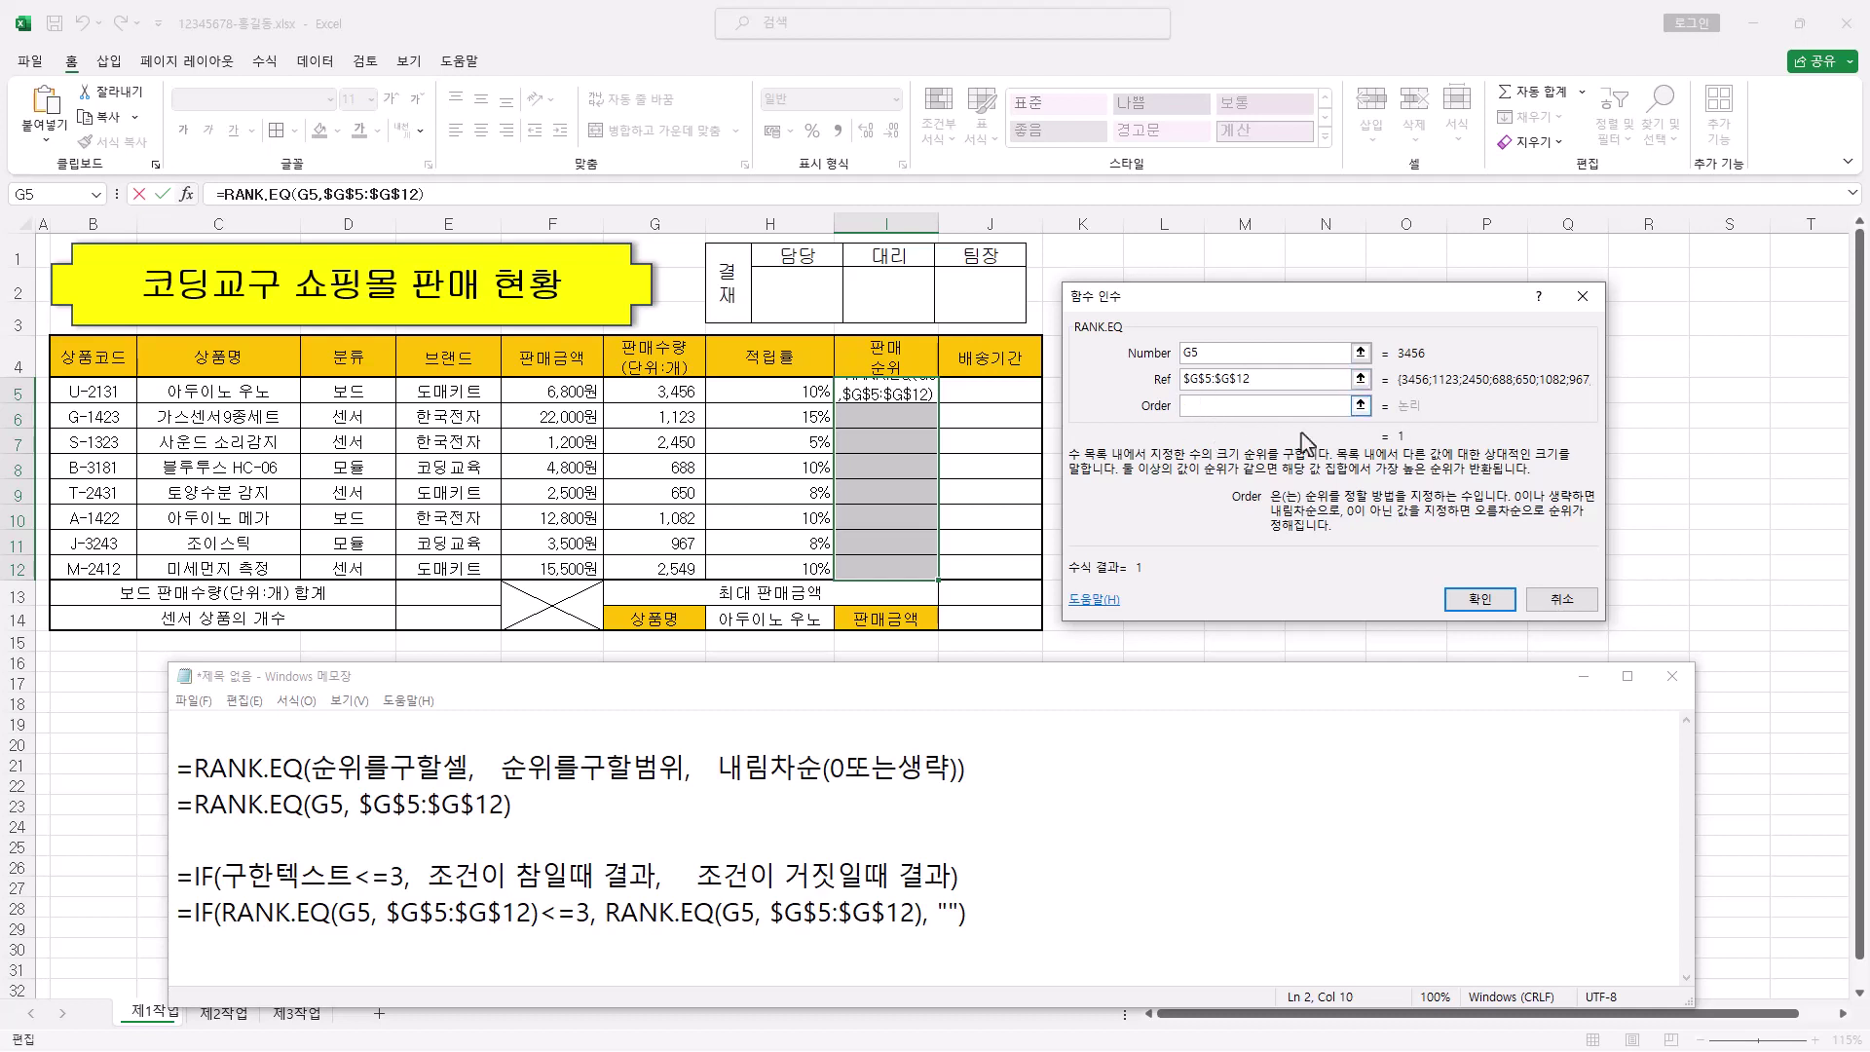
click(1482, 603)
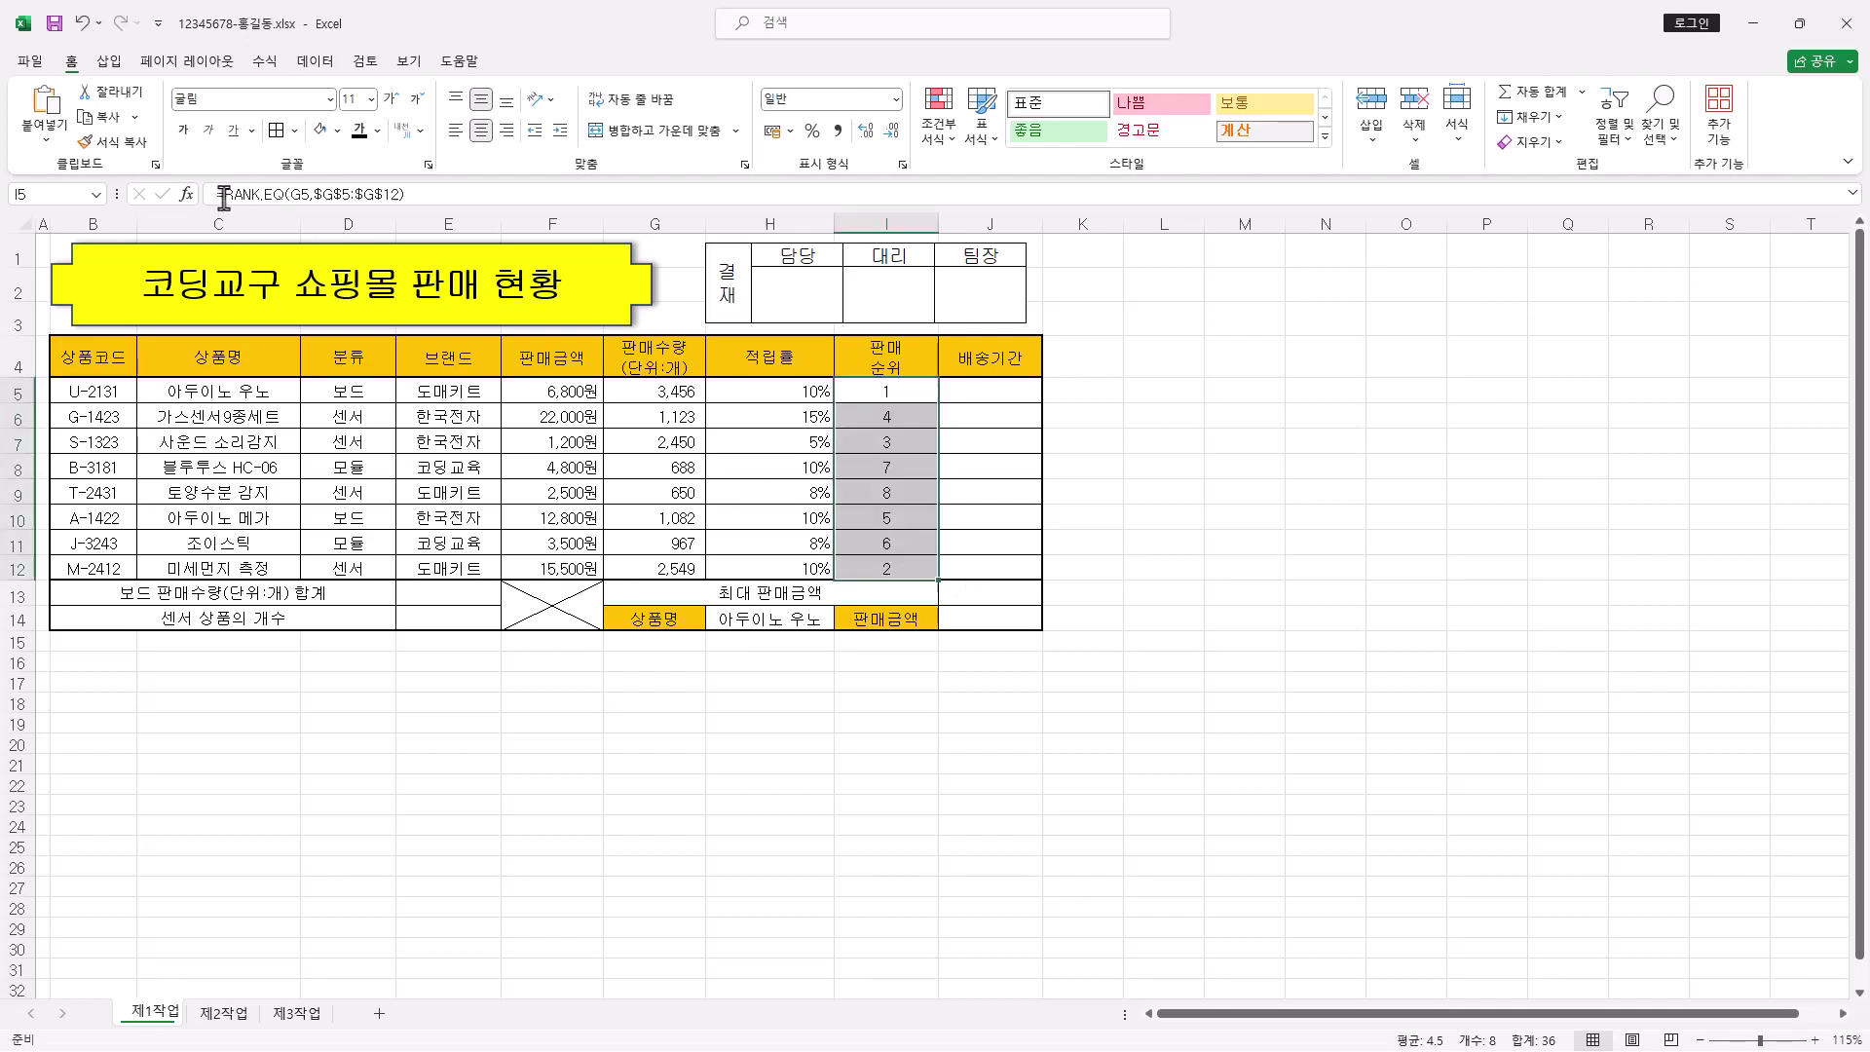
Cut RANK.EQ(G5,$G$5:$G$12) out of the I5 formula and start an IF function there with its arguments dialog
drag(223, 196, 421, 198)
key(ctrl+c)
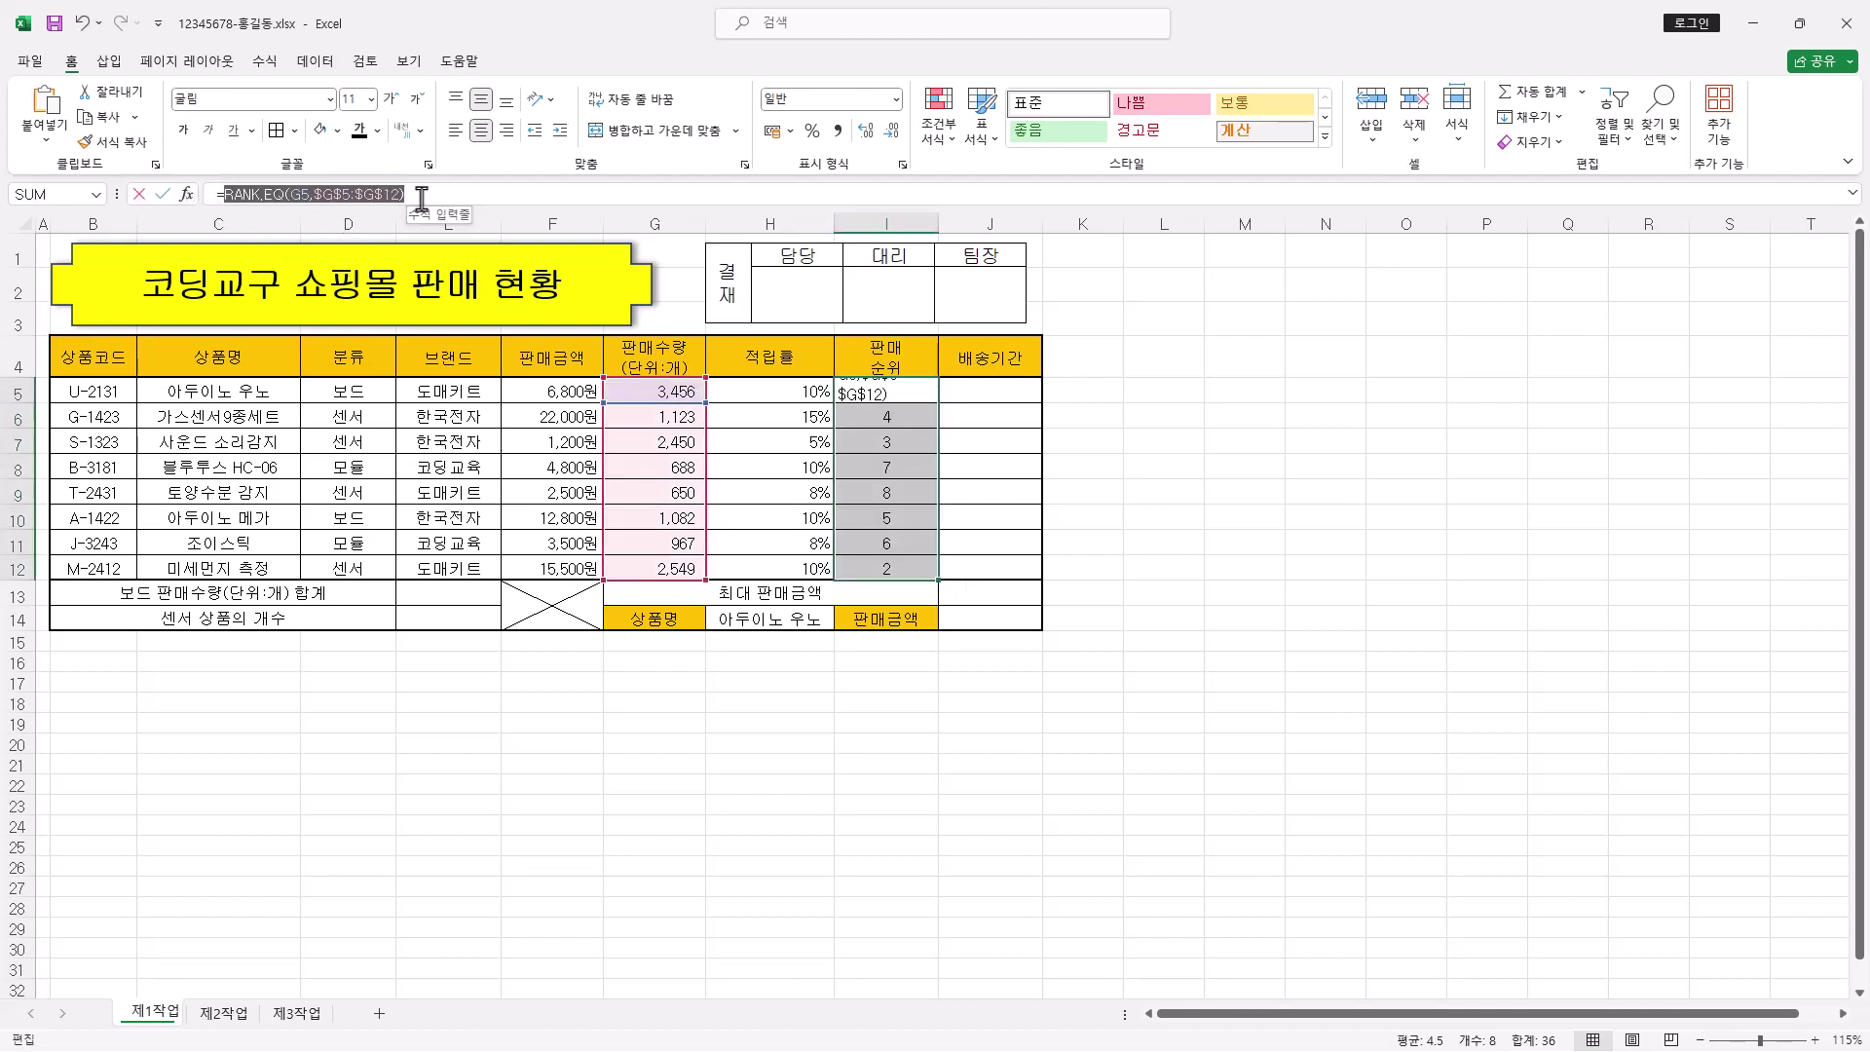
right_click(420, 198)
click(532, 216)
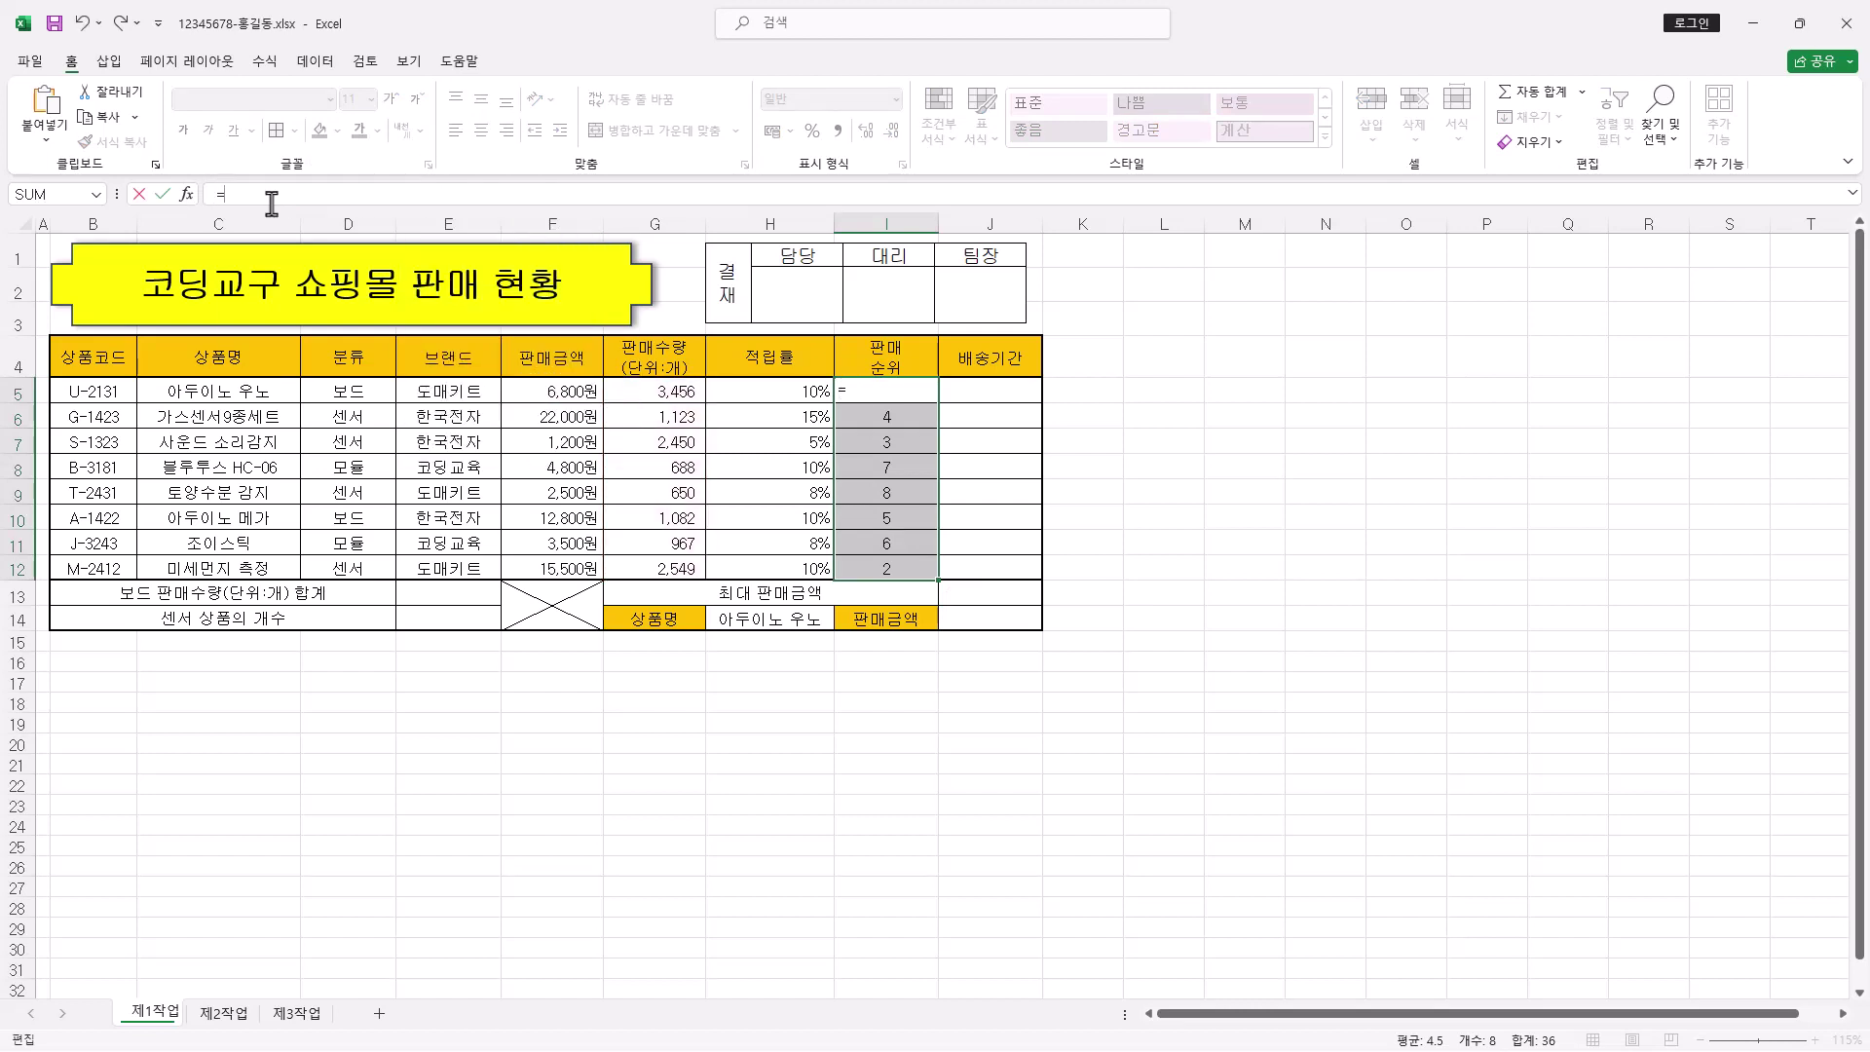
text(if)
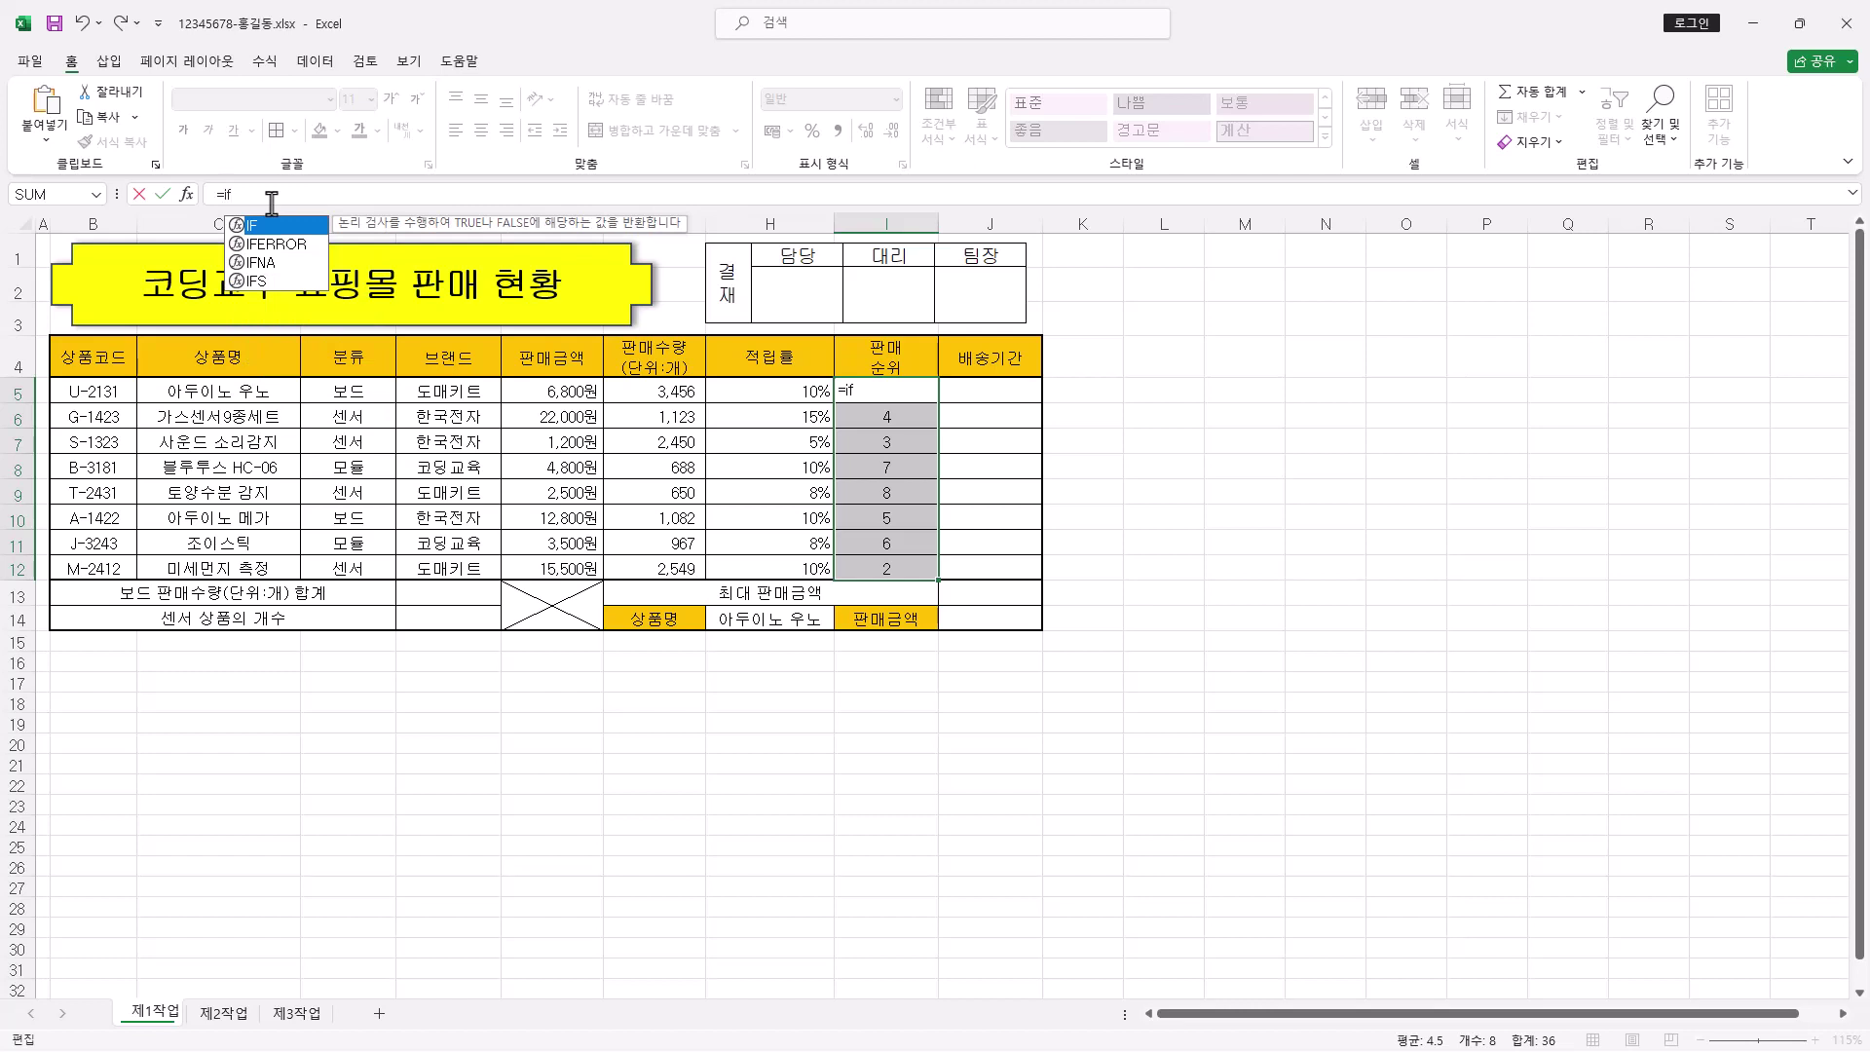
text(()
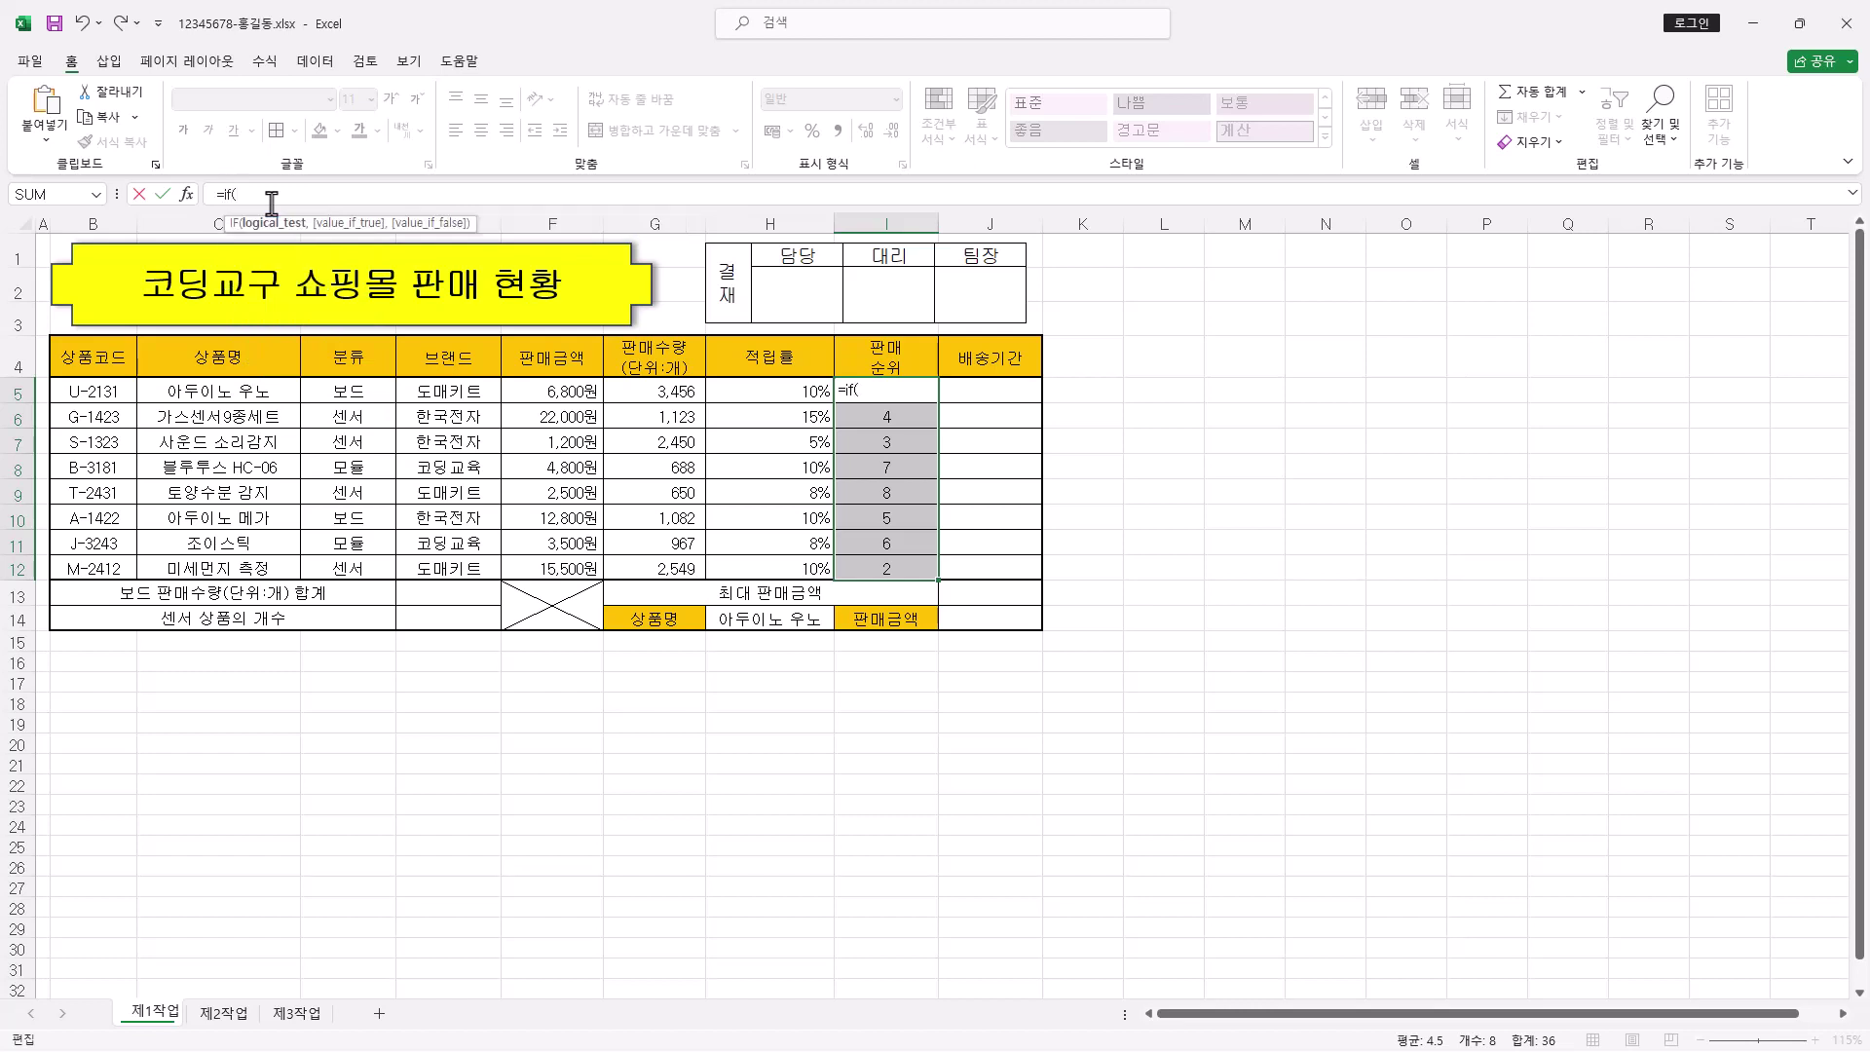
click(186, 194)
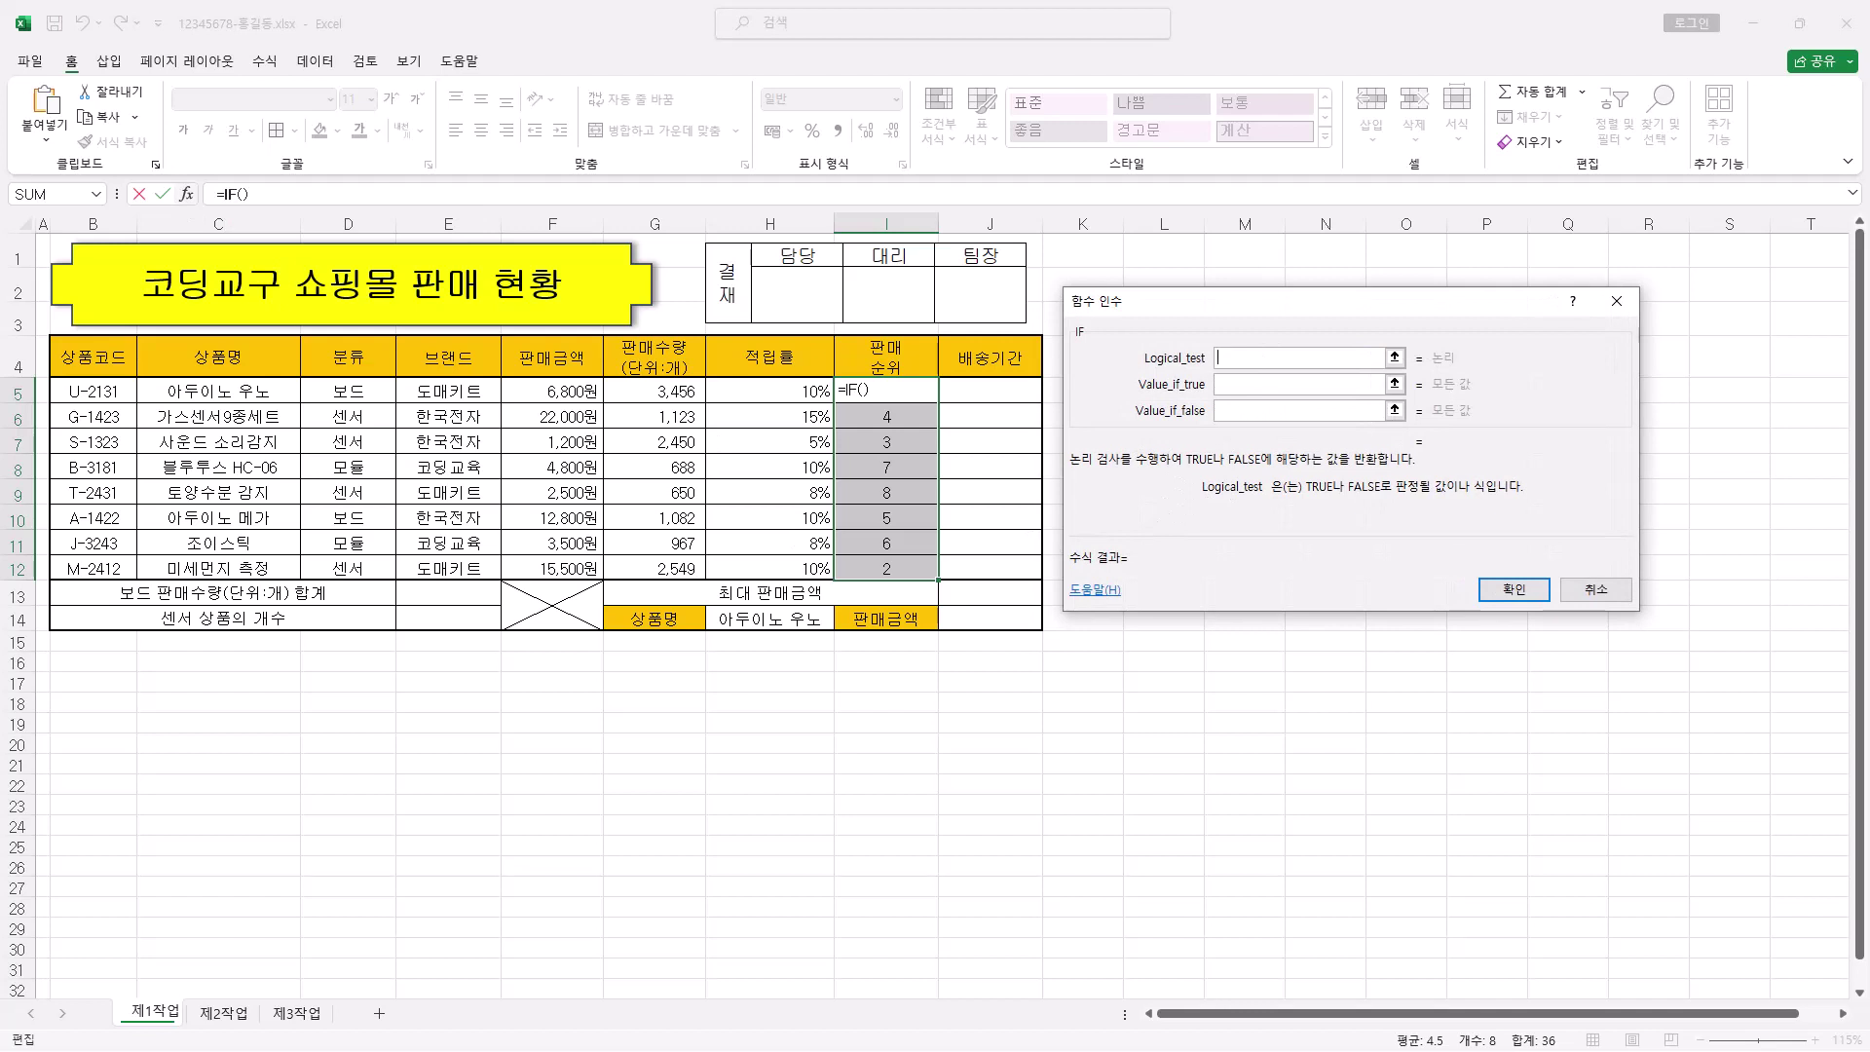
Consult the IF notes in Notepad, and set the IF function's Logical_test to RANK.EQ(G5,$G$5:$G$12)<=3
key(alt+Tab)
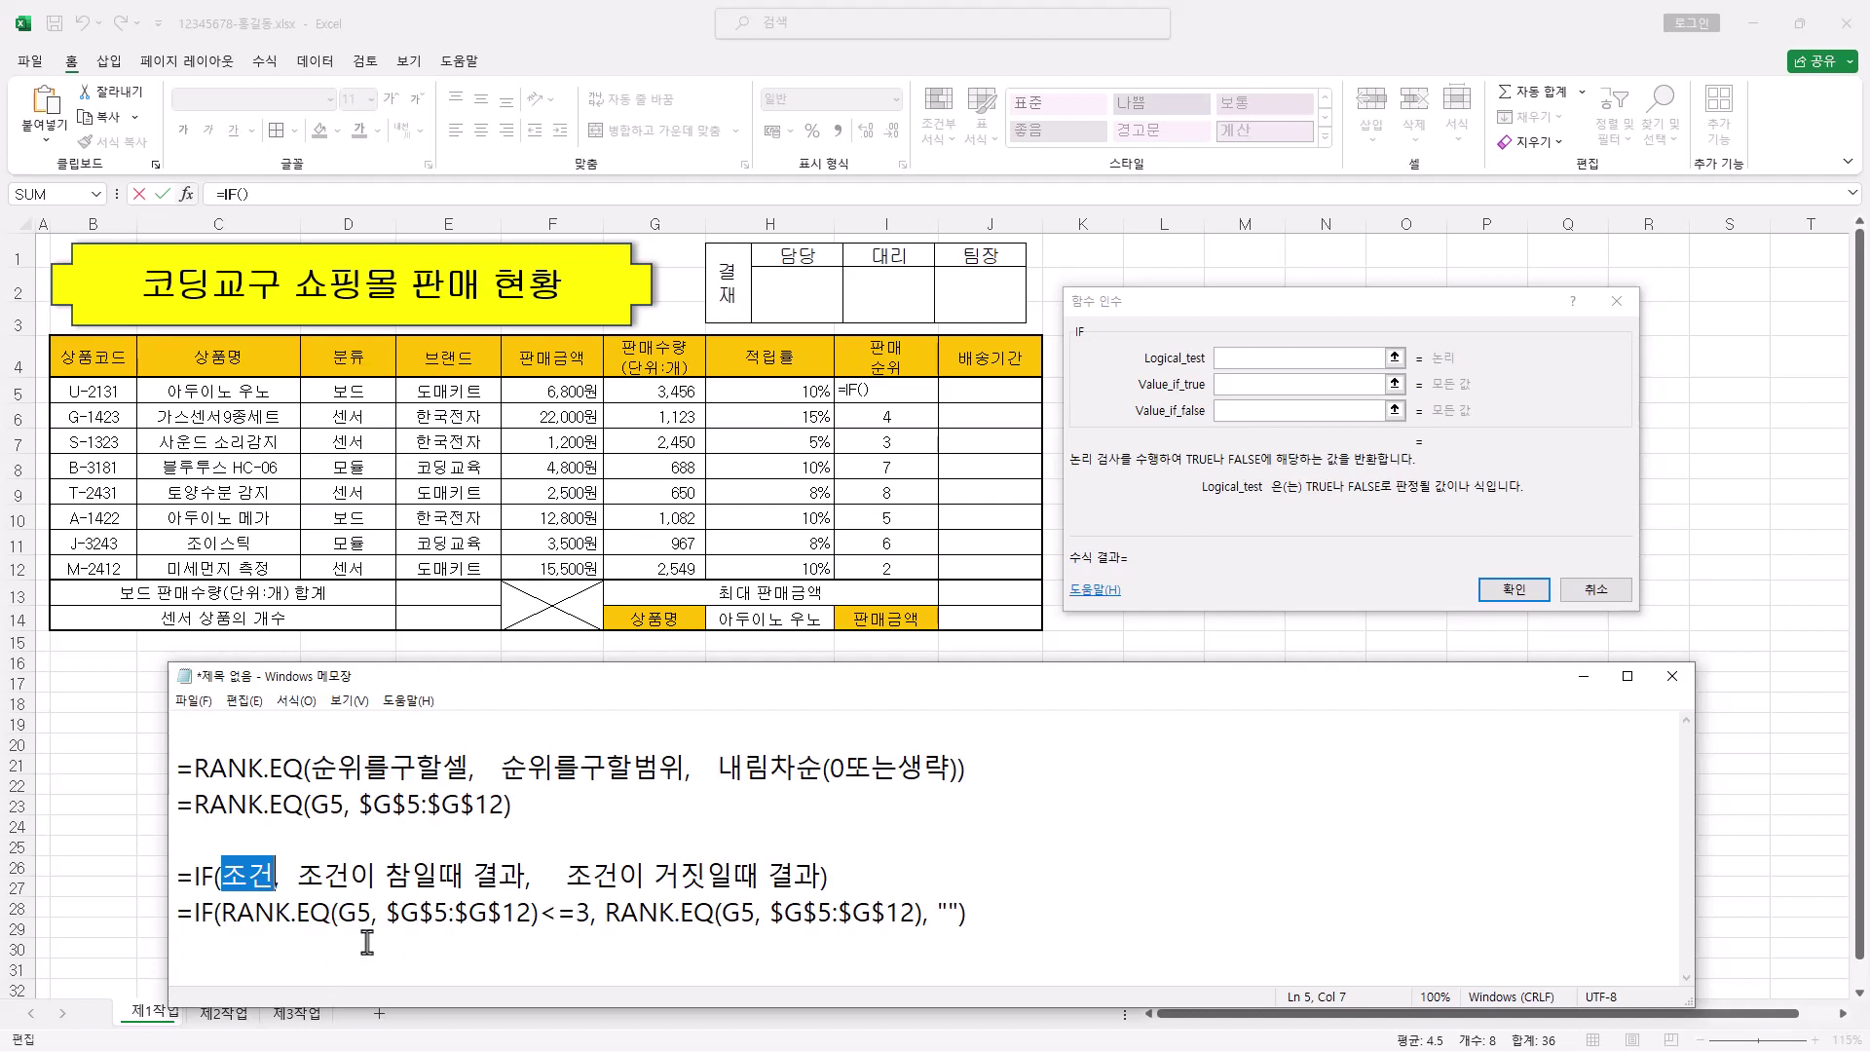
double_click(581, 912)
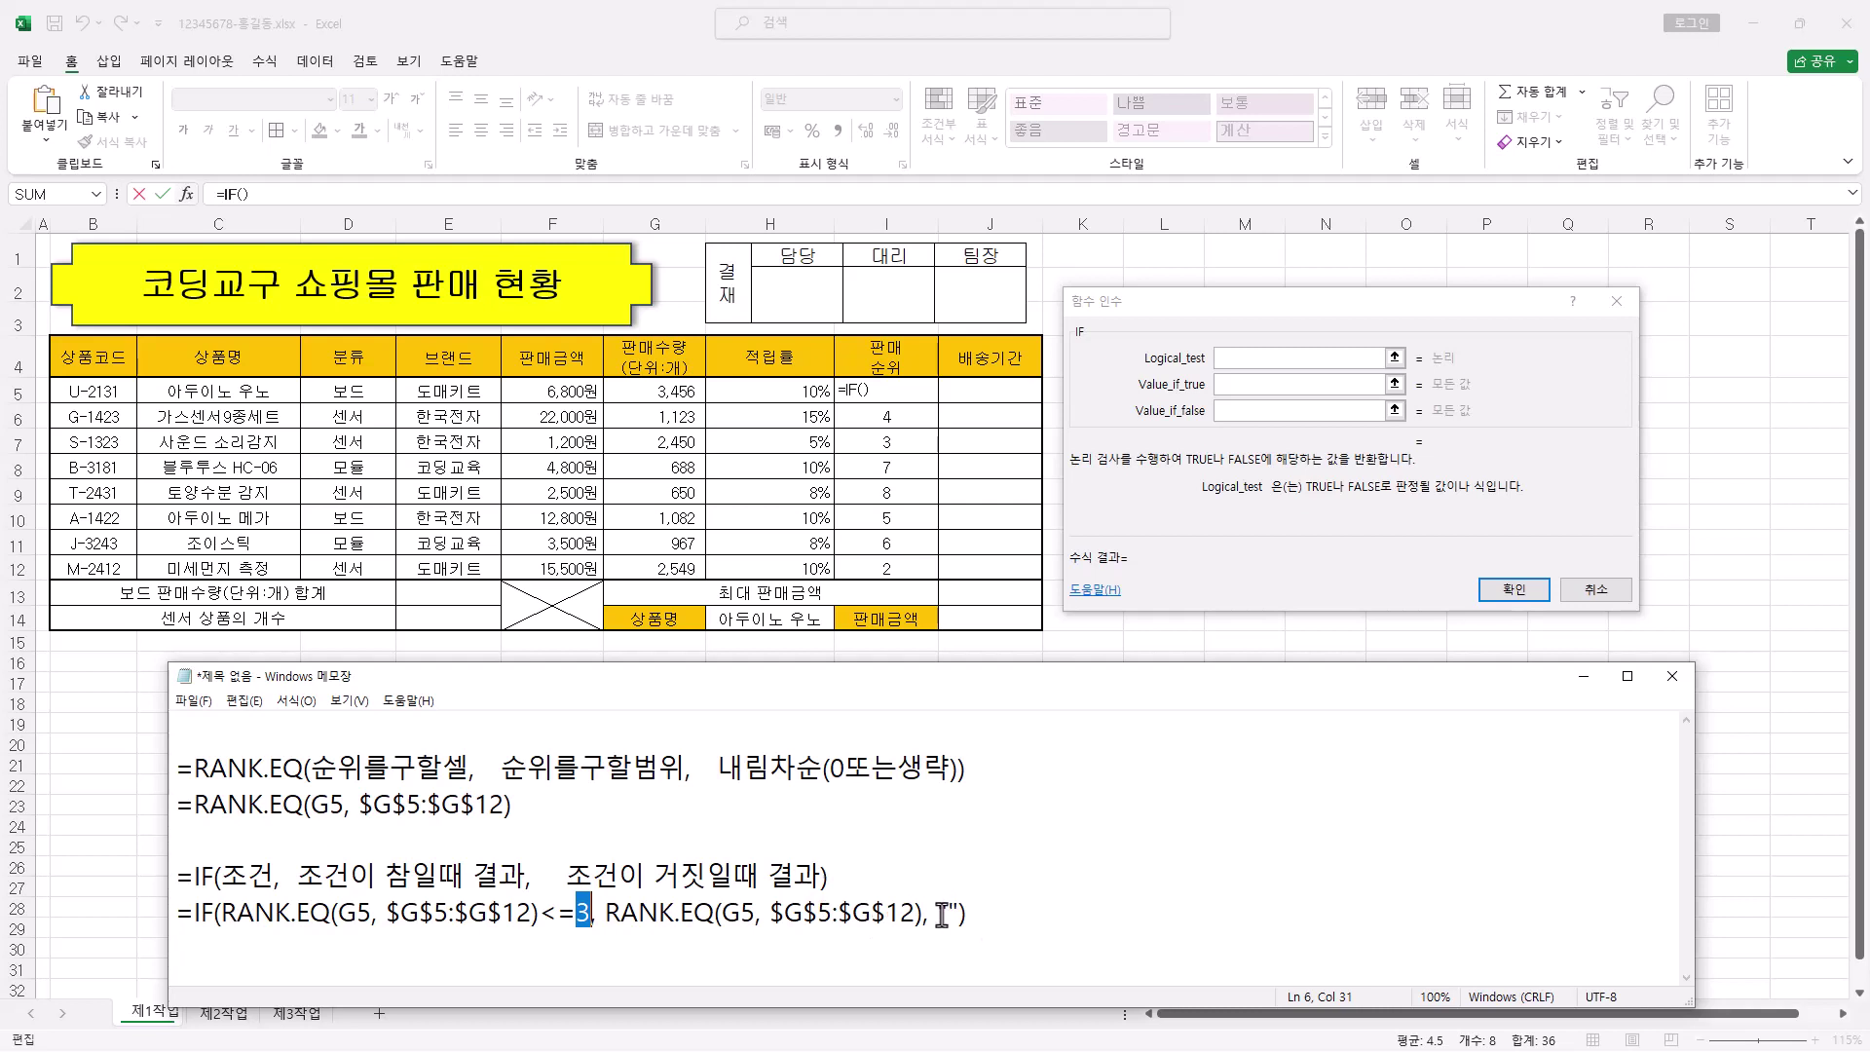
drag(936, 914, 961, 916)
click(1248, 358)
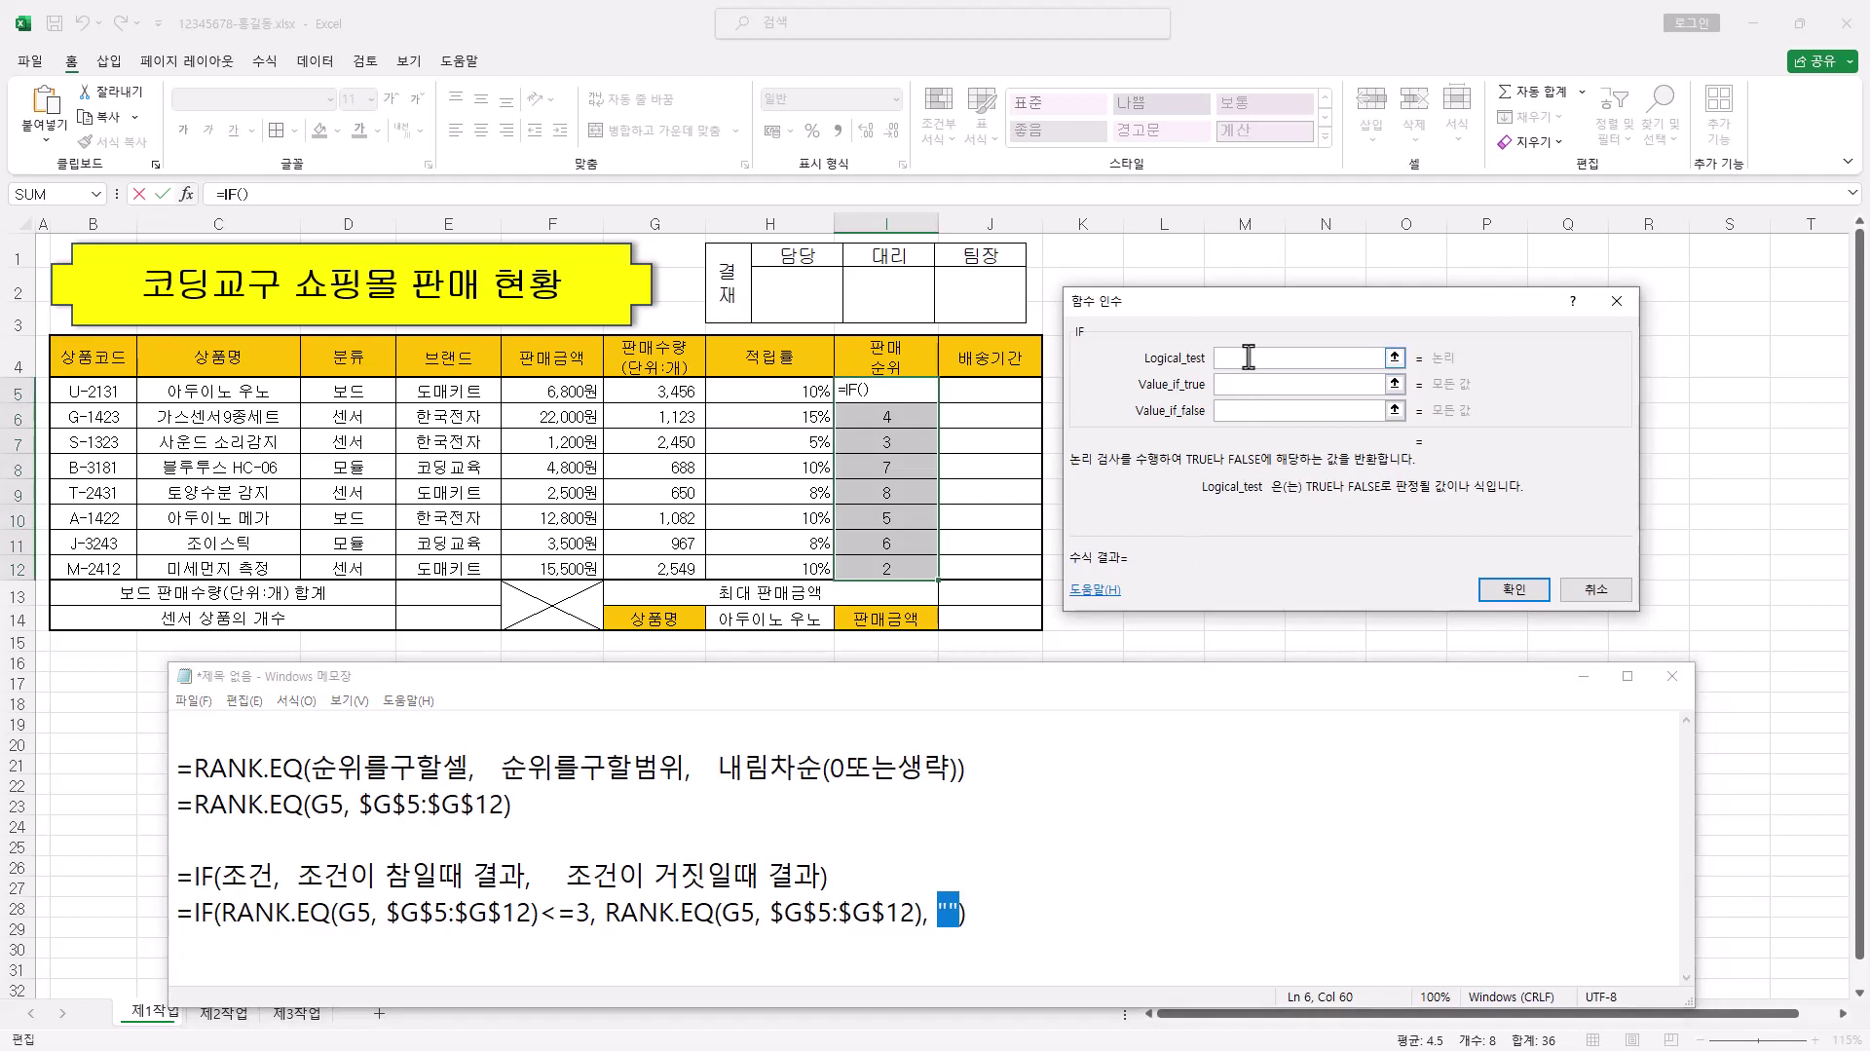
key(ctrl+v)
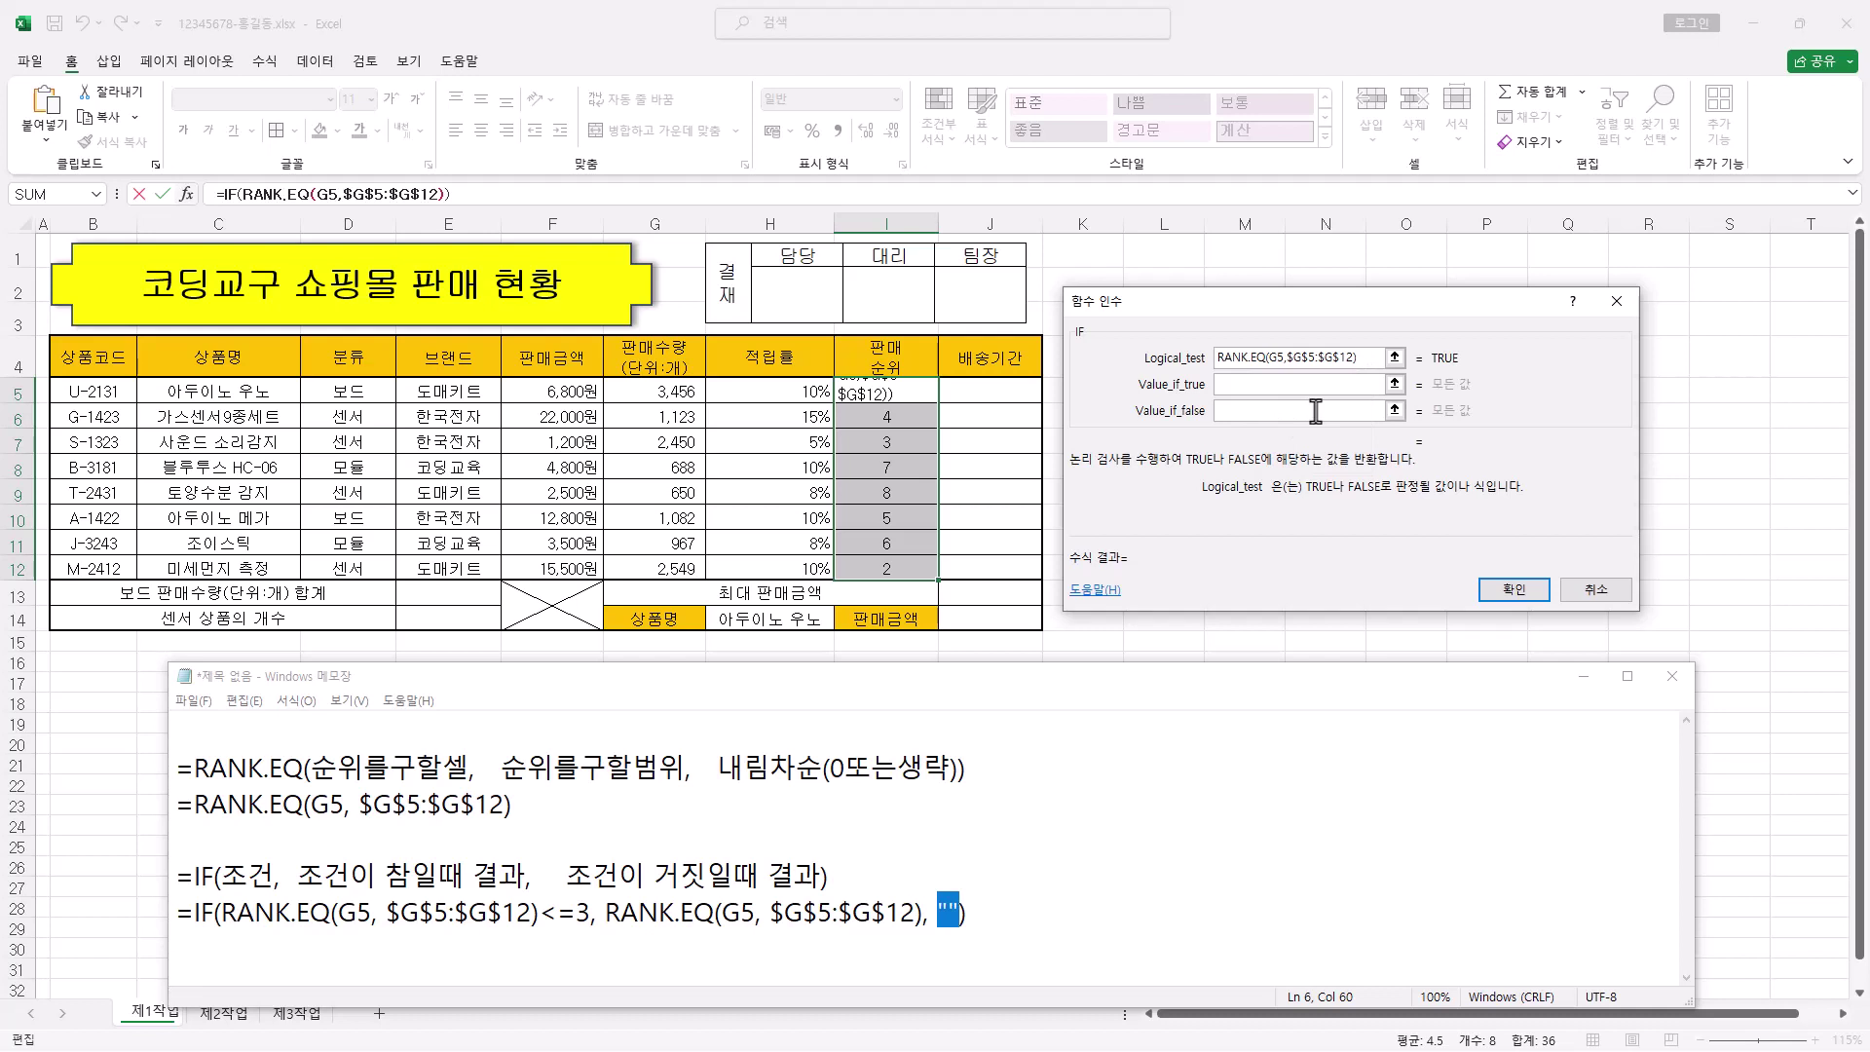
text(<=3)
Set Value_if_true to RANK.EQ(G5,$G$5:$G$12) and Value_if_false to "", and apply the IF formula to I5:I12
click(1239, 383)
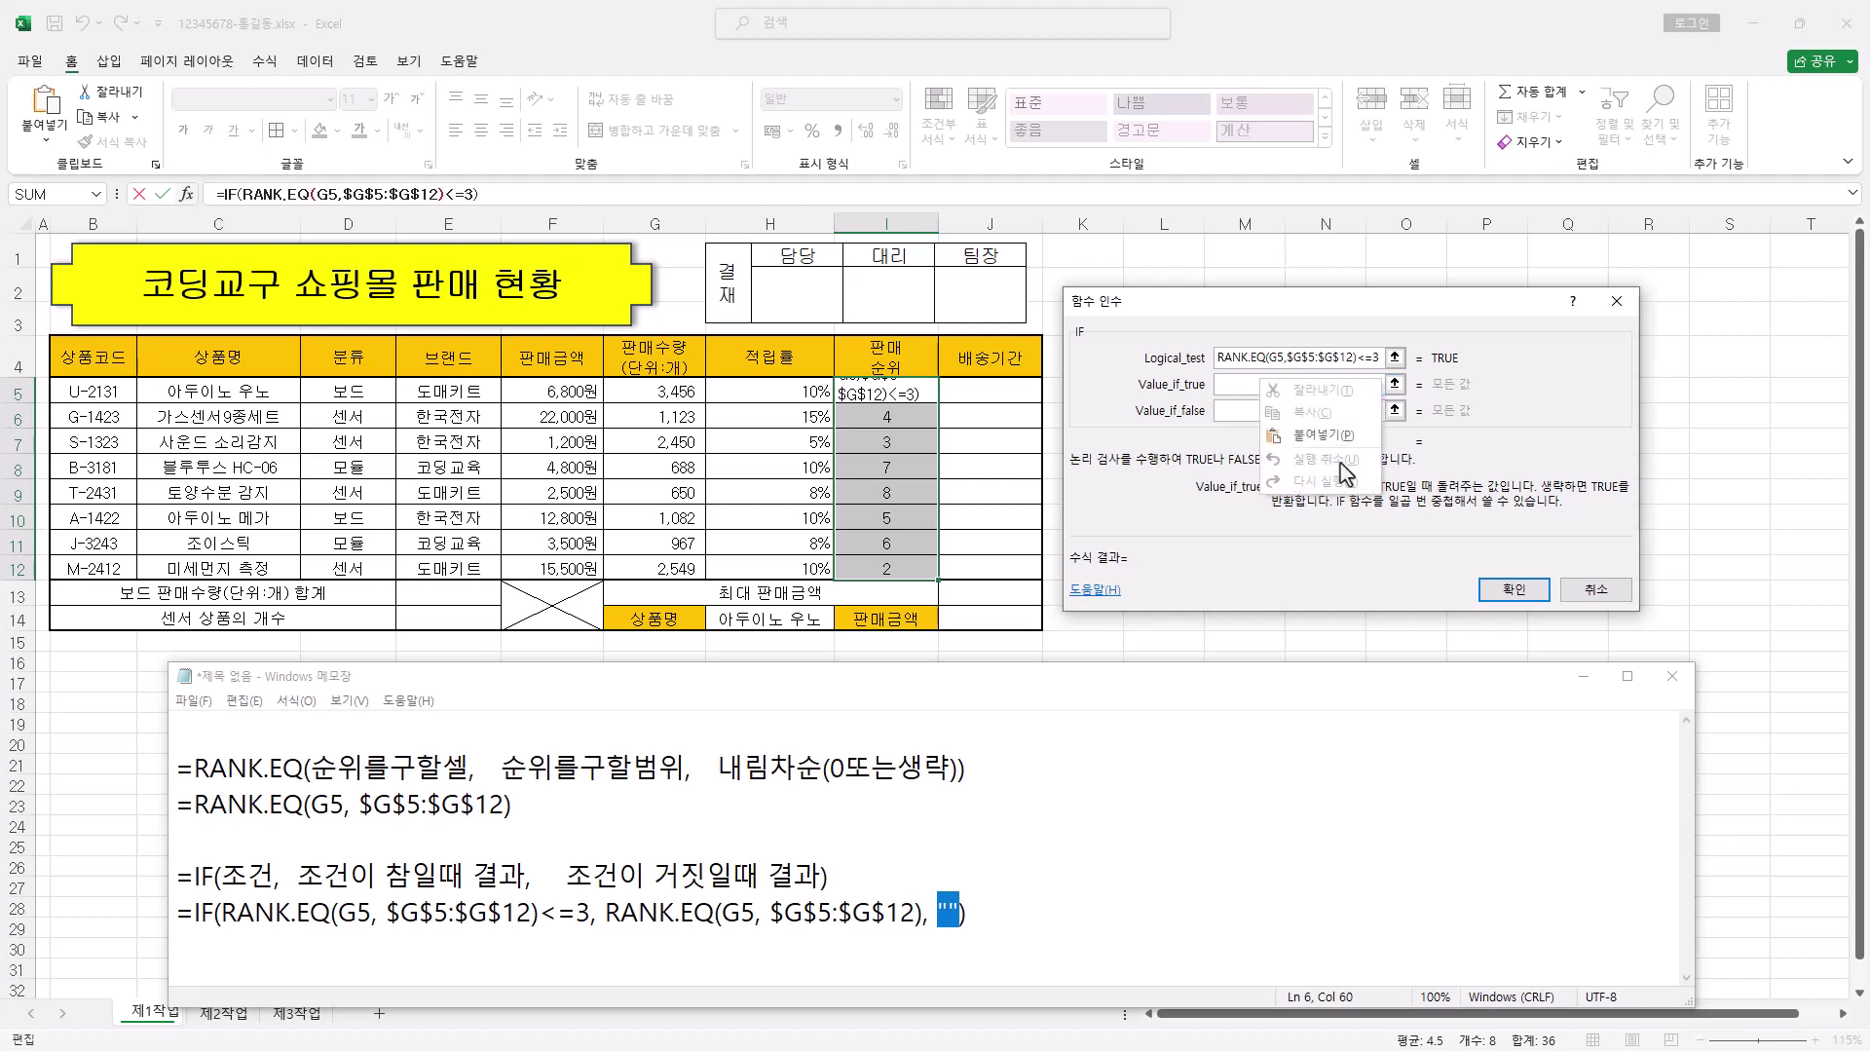
key(ctrl+v)
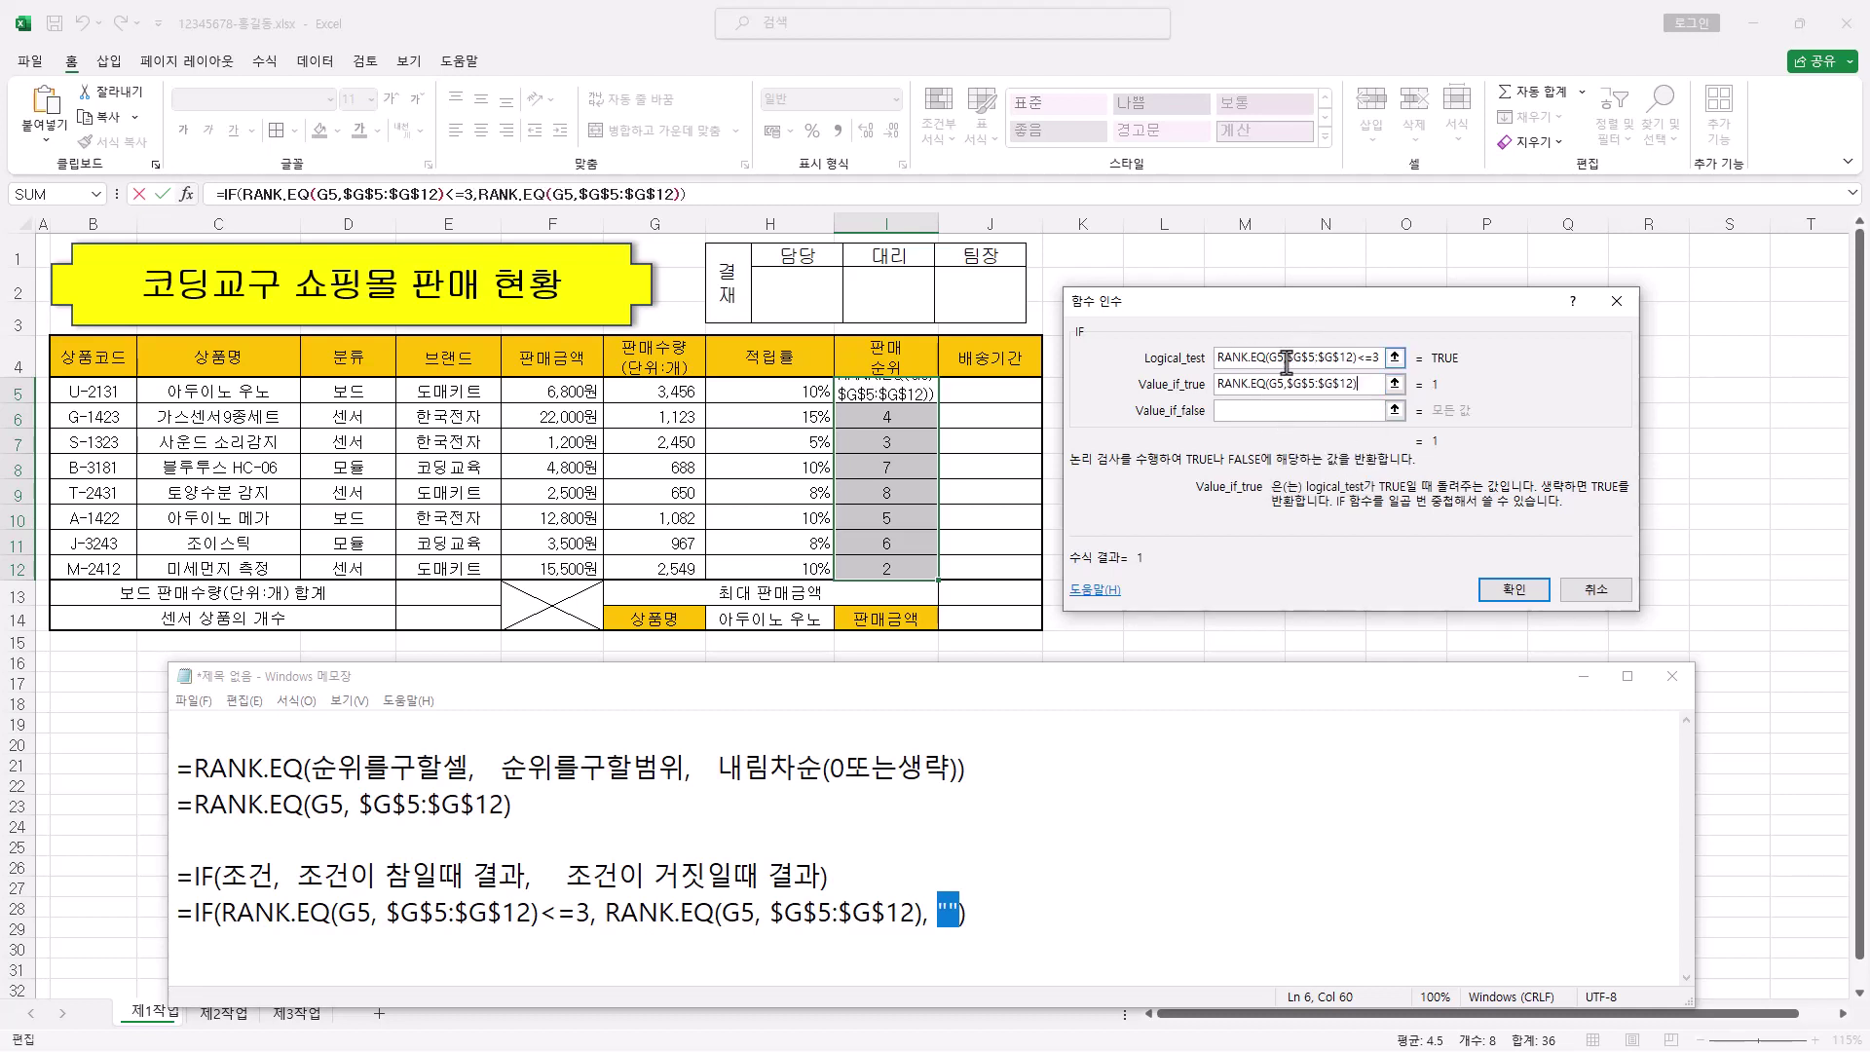
click(1265, 413)
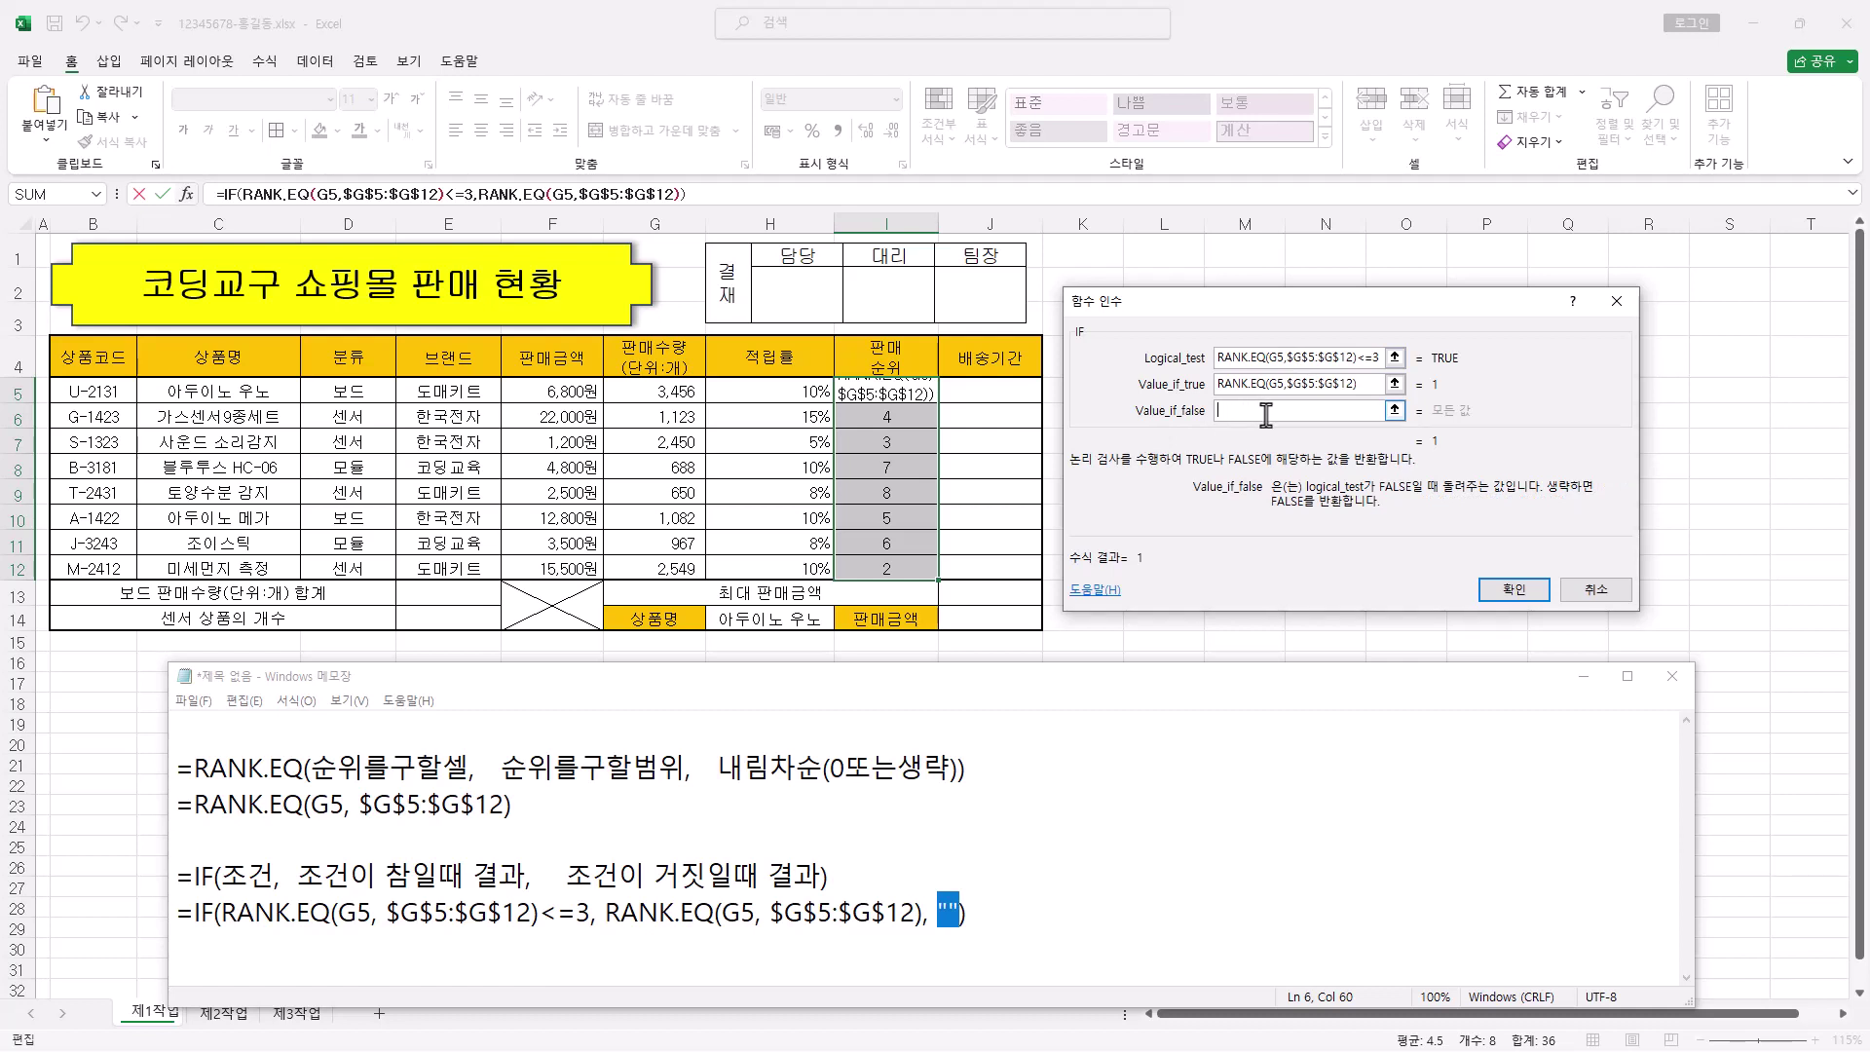
text("")
click(1530, 598)
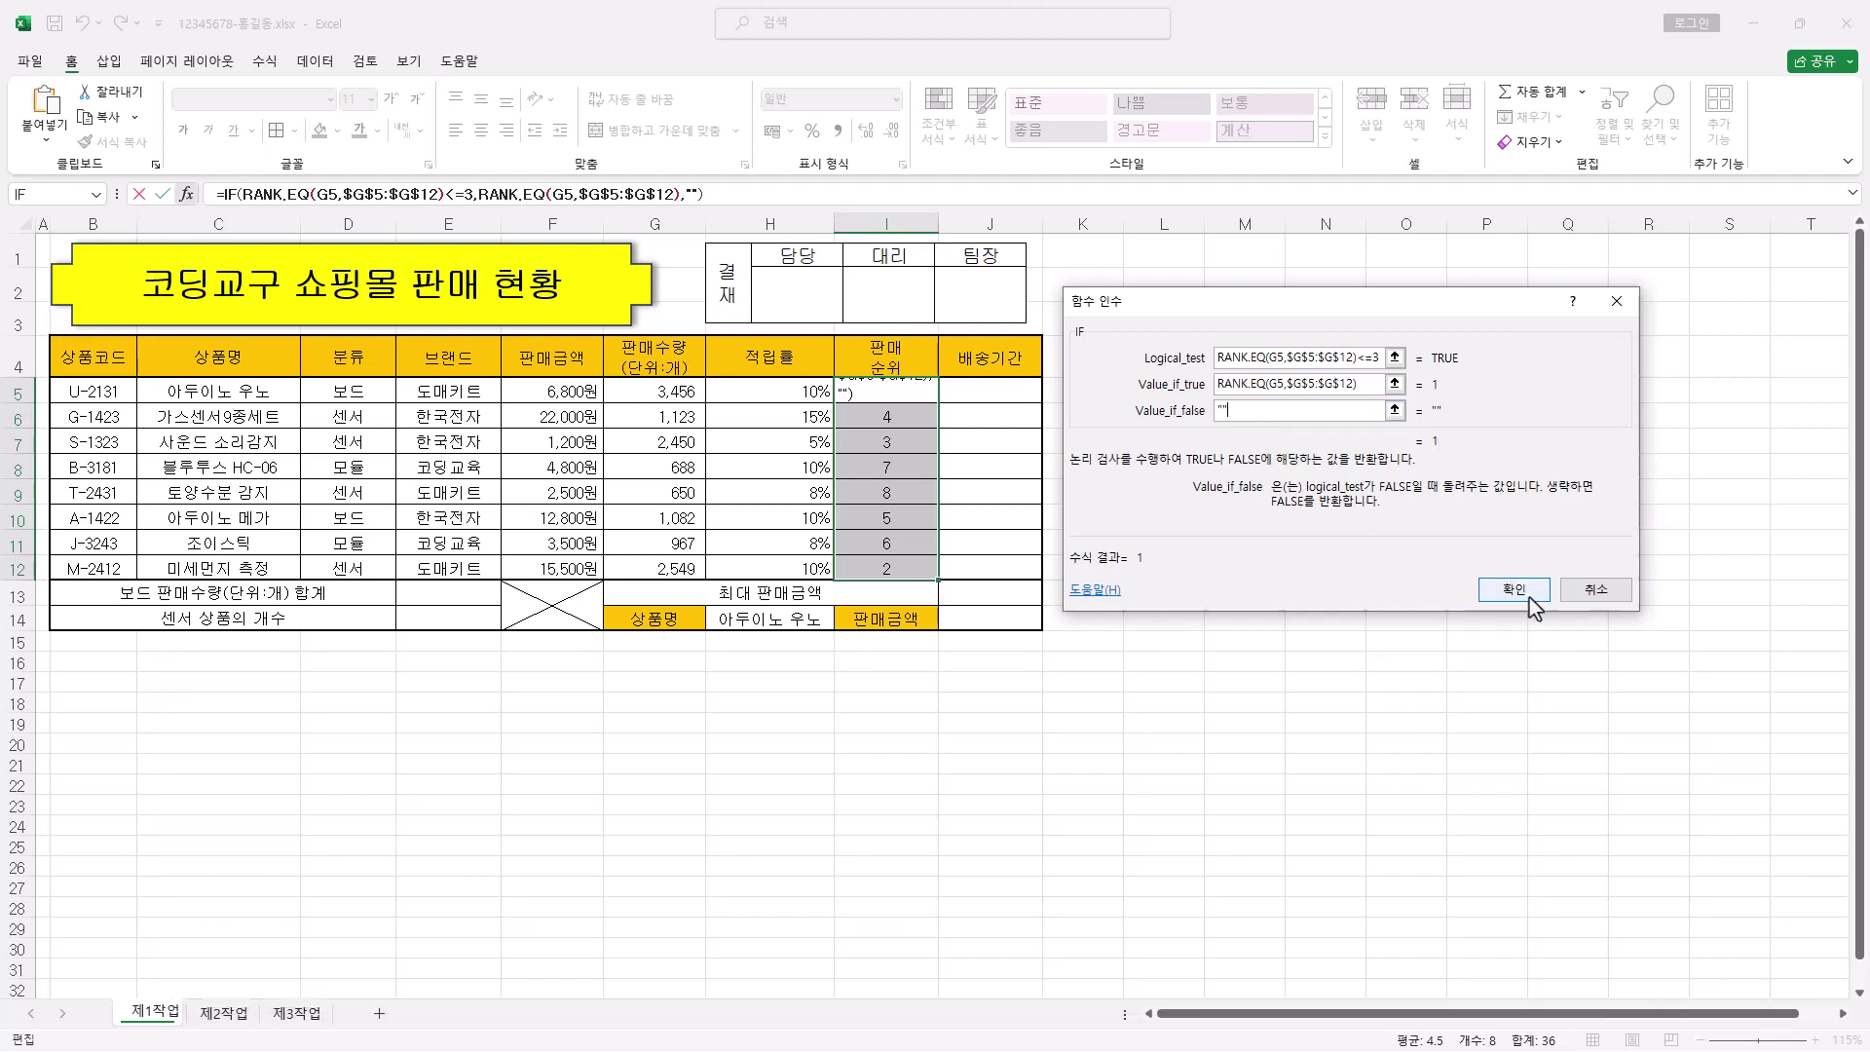
click(1513, 590)
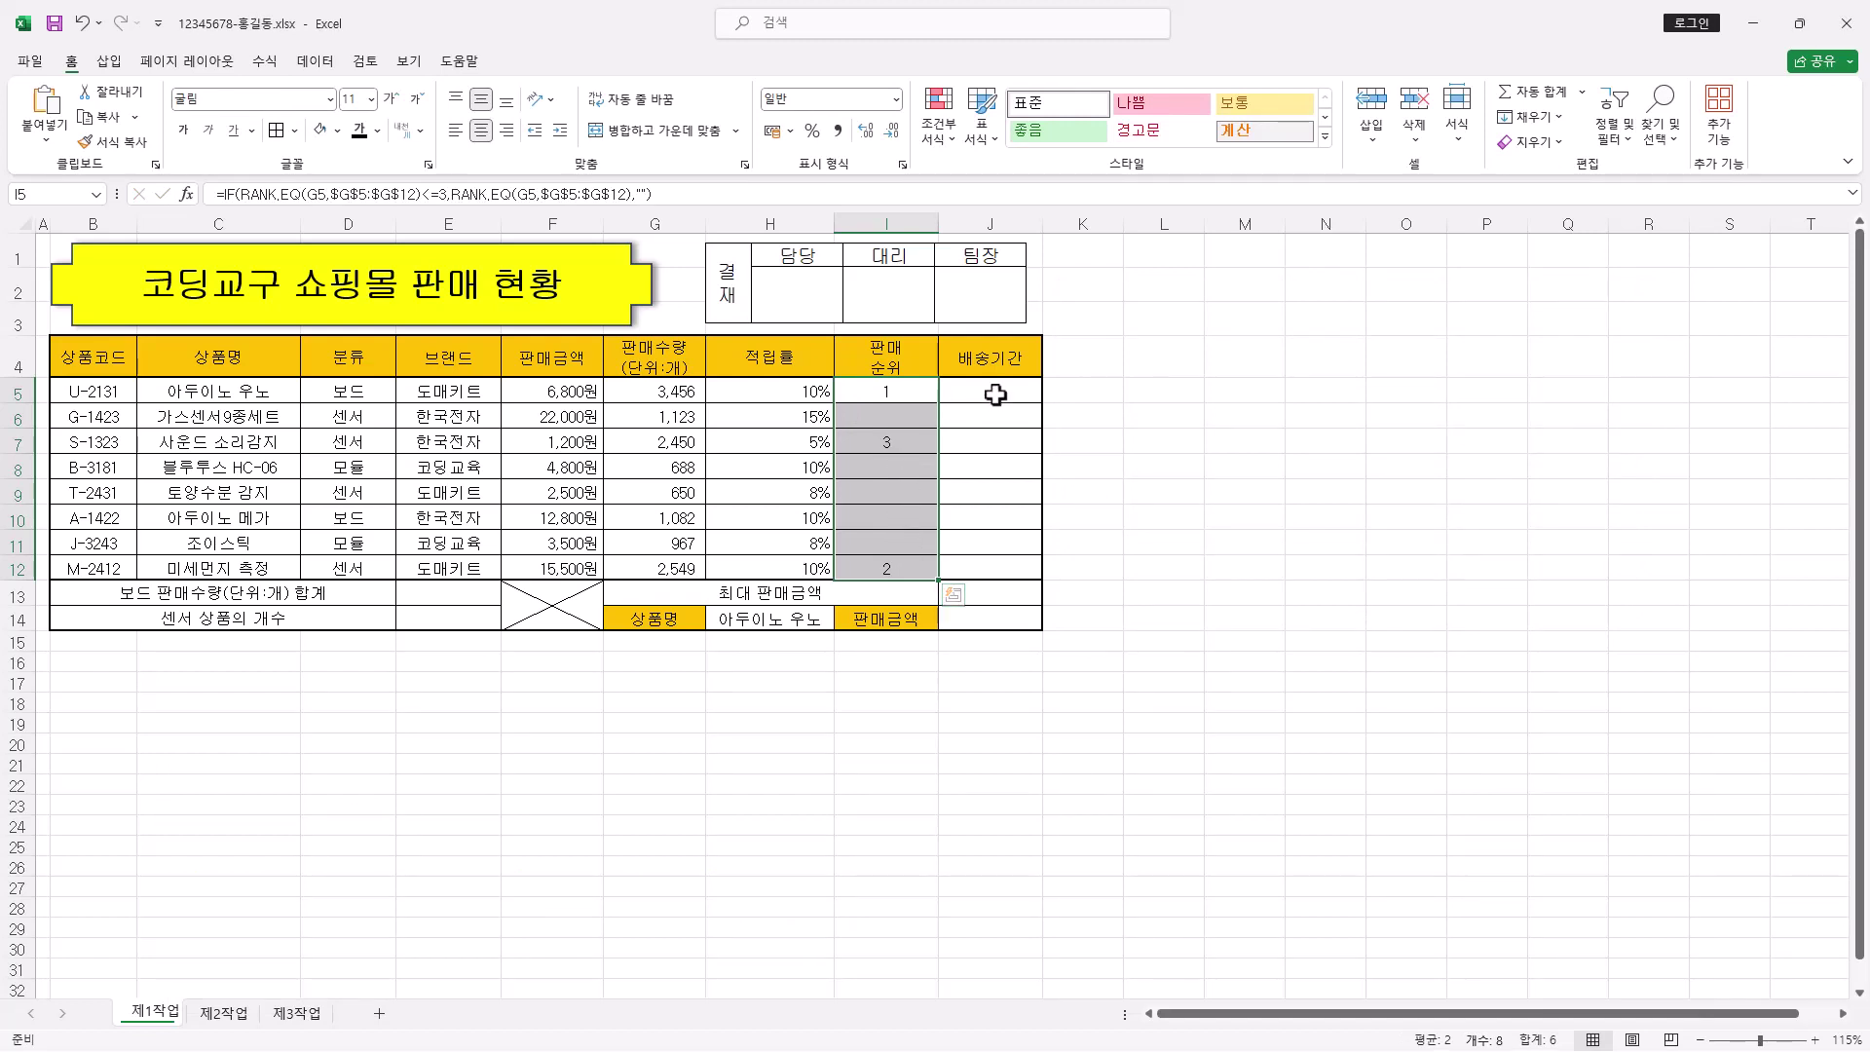
Enter =RIGHT(B5,1) for the 배송기간 cells J5:J12 through the function arguments
drag(990, 392, 995, 573)
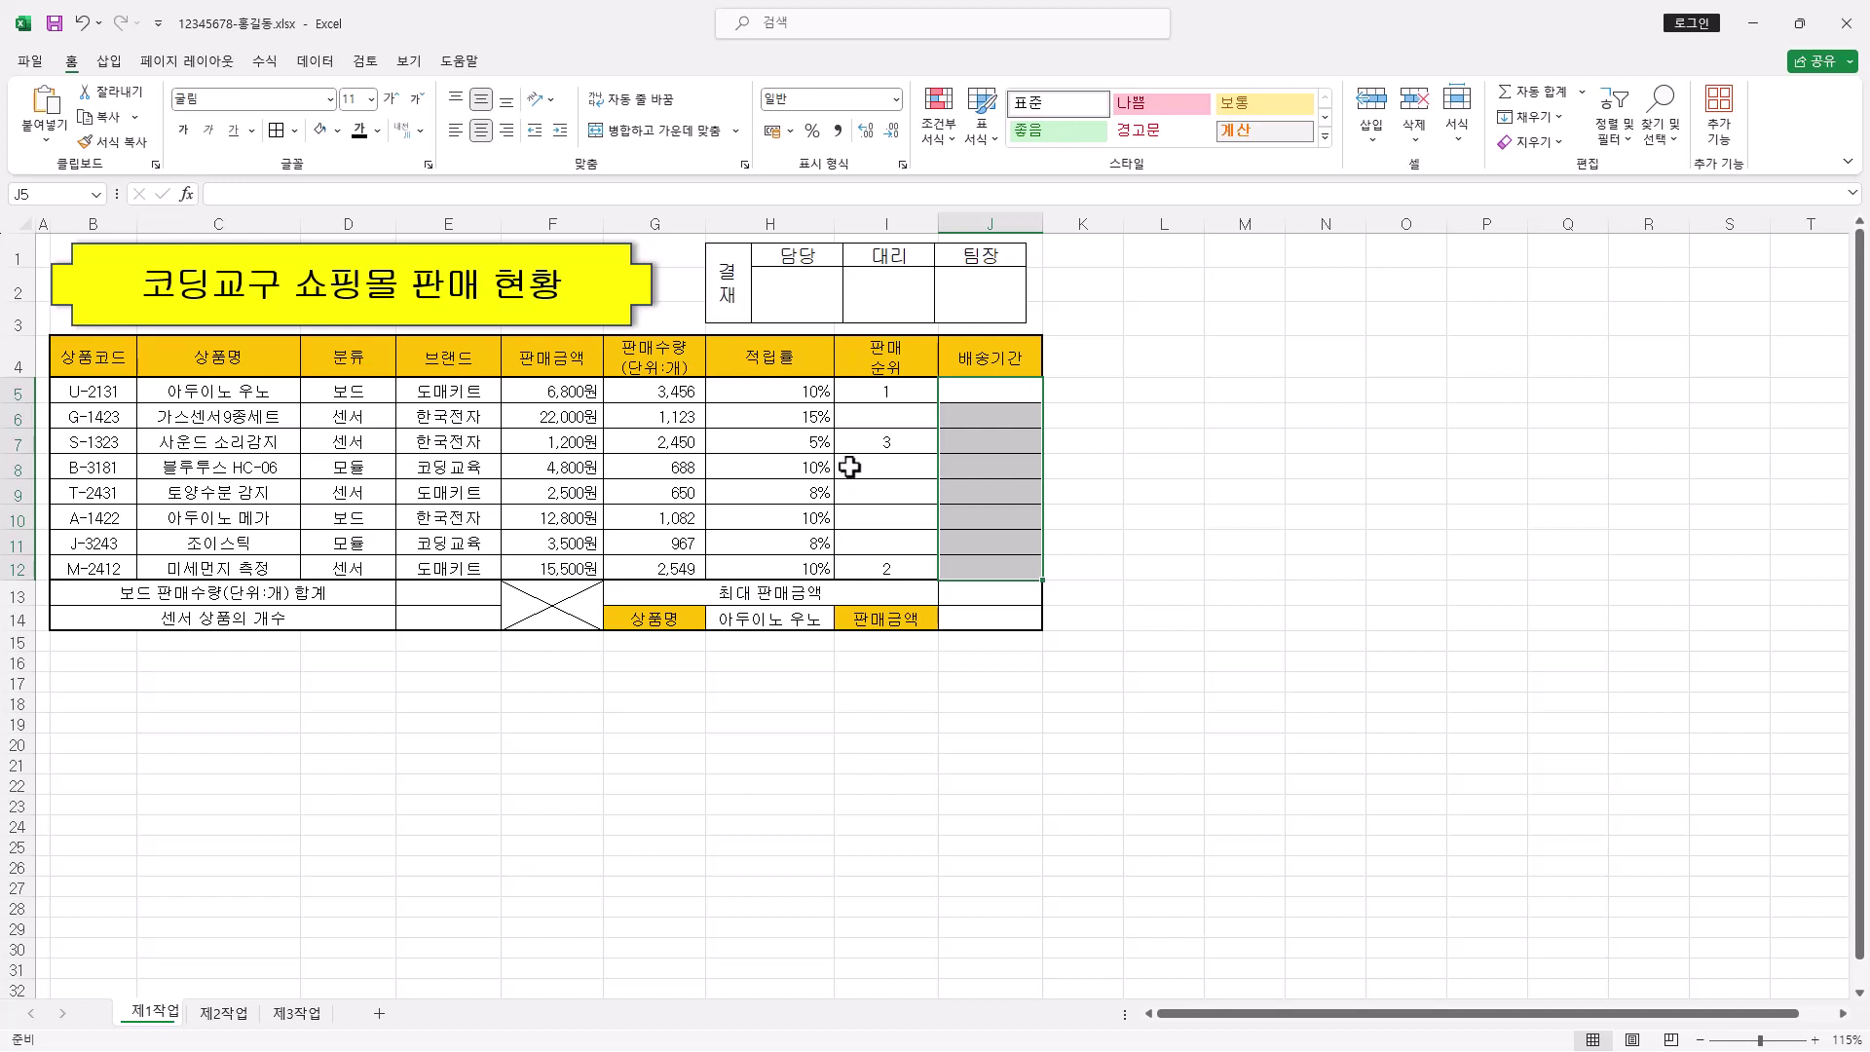
click(264, 191)
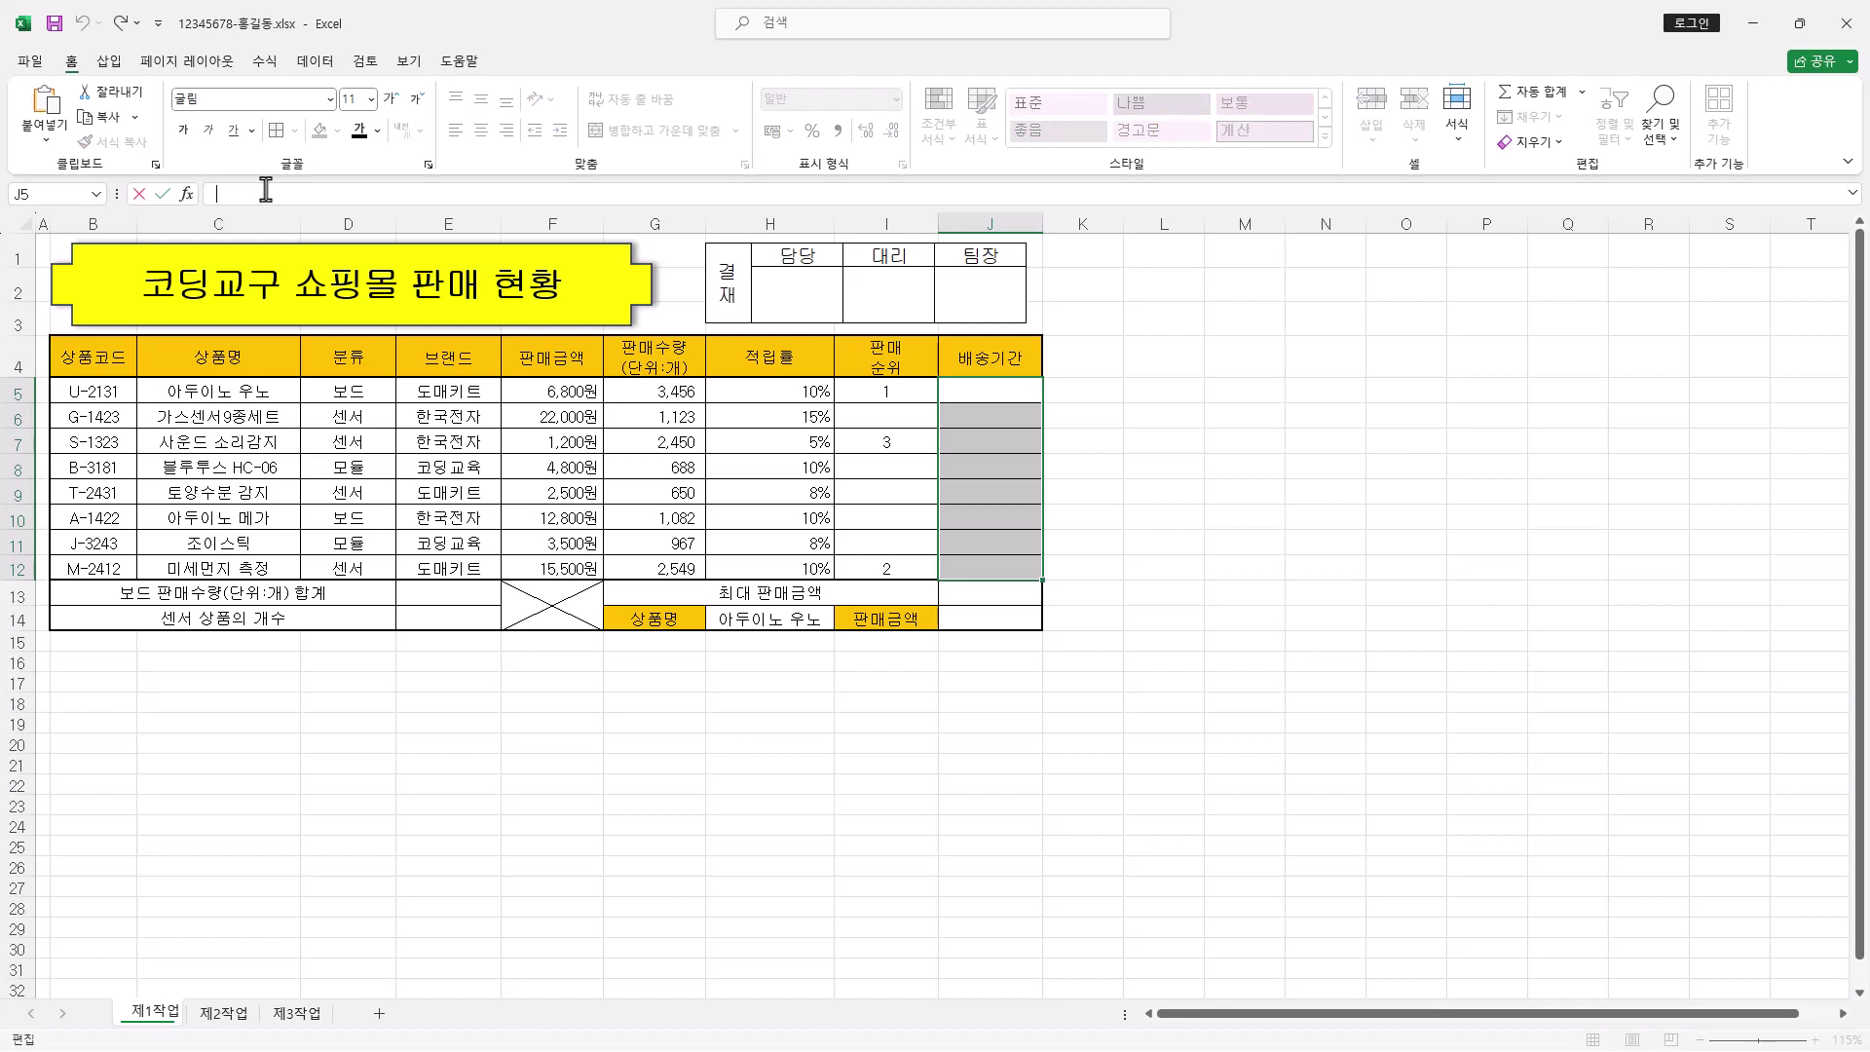
text(=RIGHT()
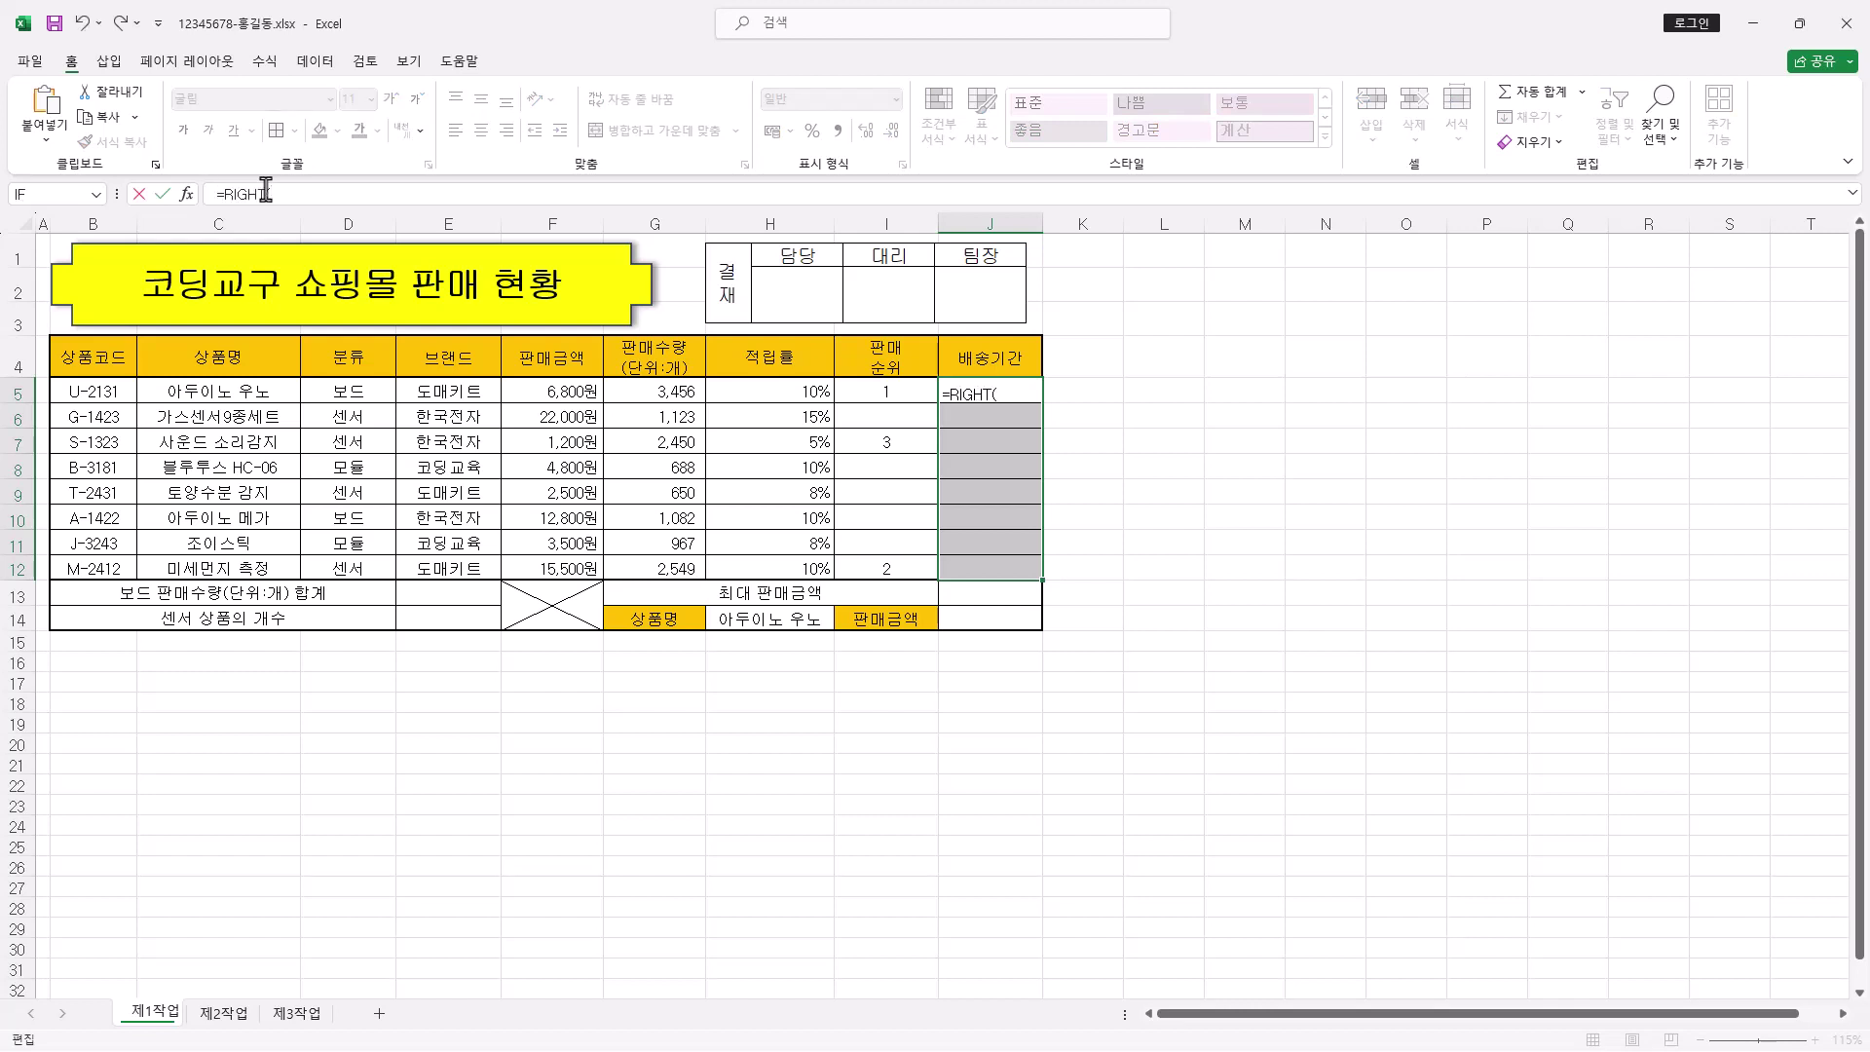
click(185, 194)
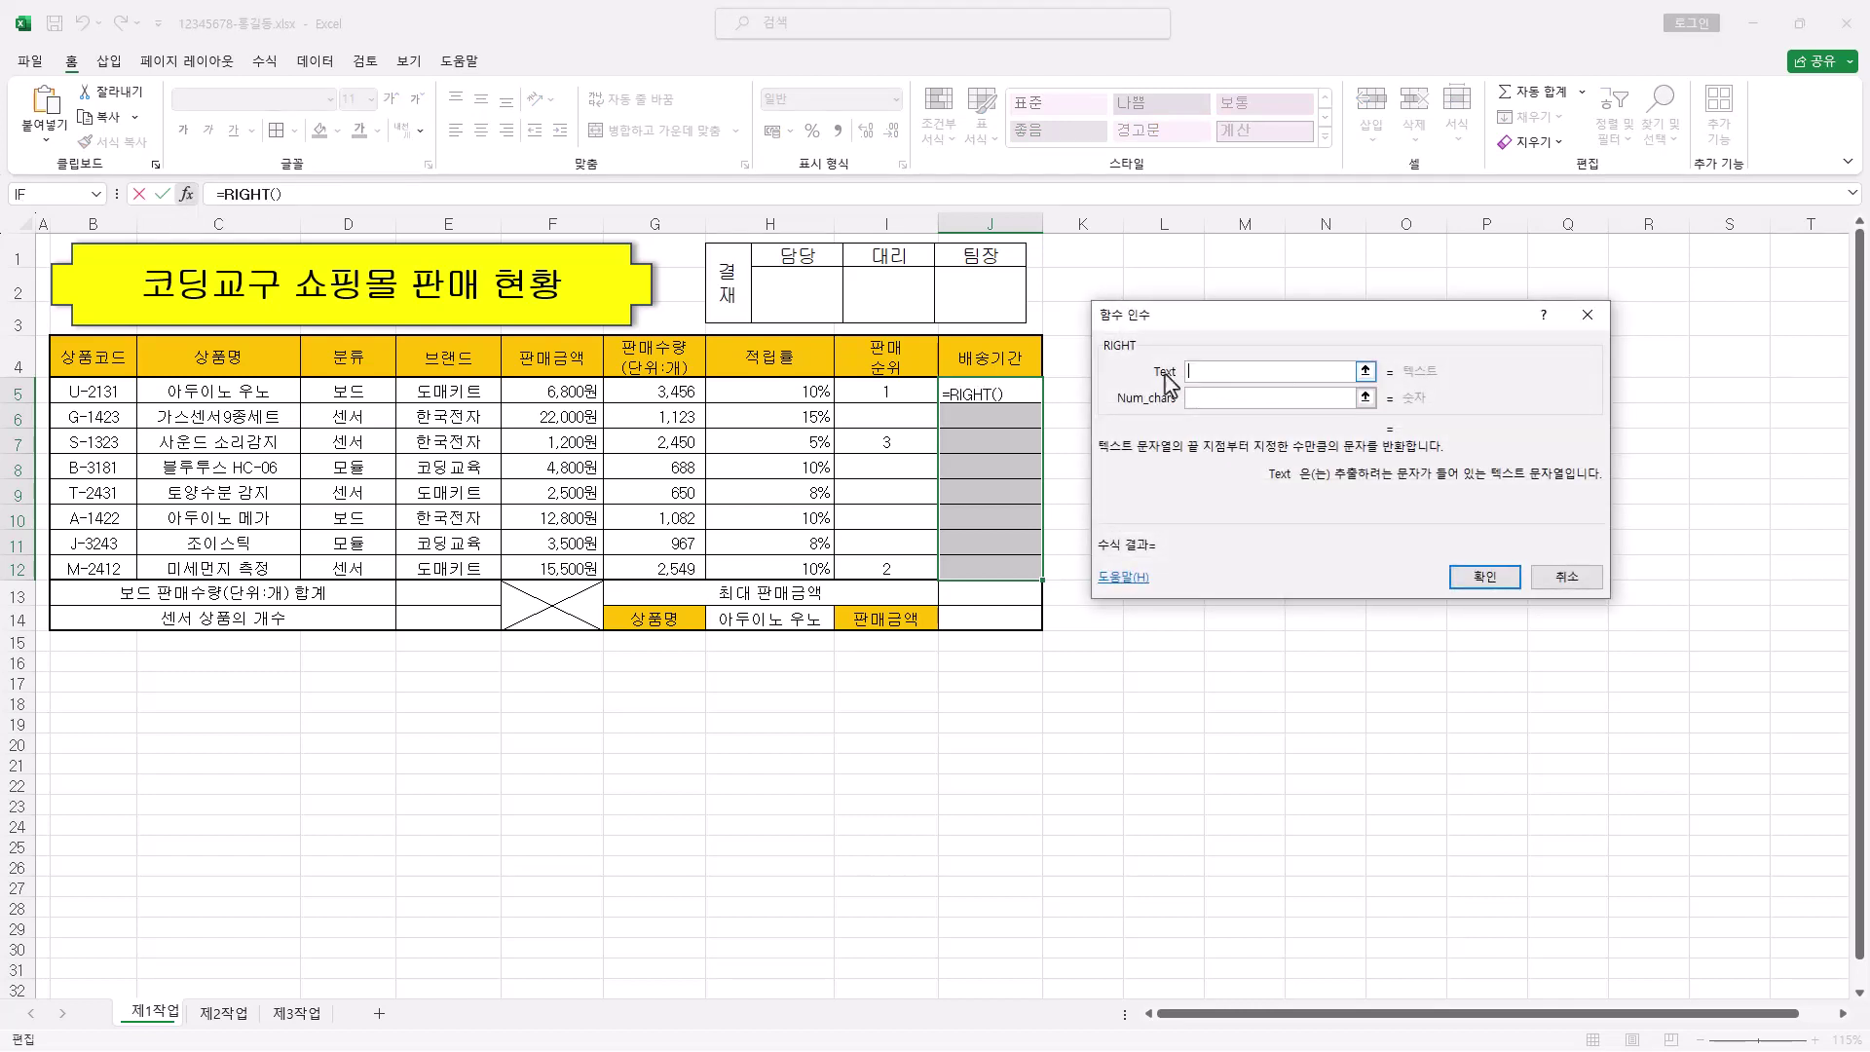
key(alt+Tab)
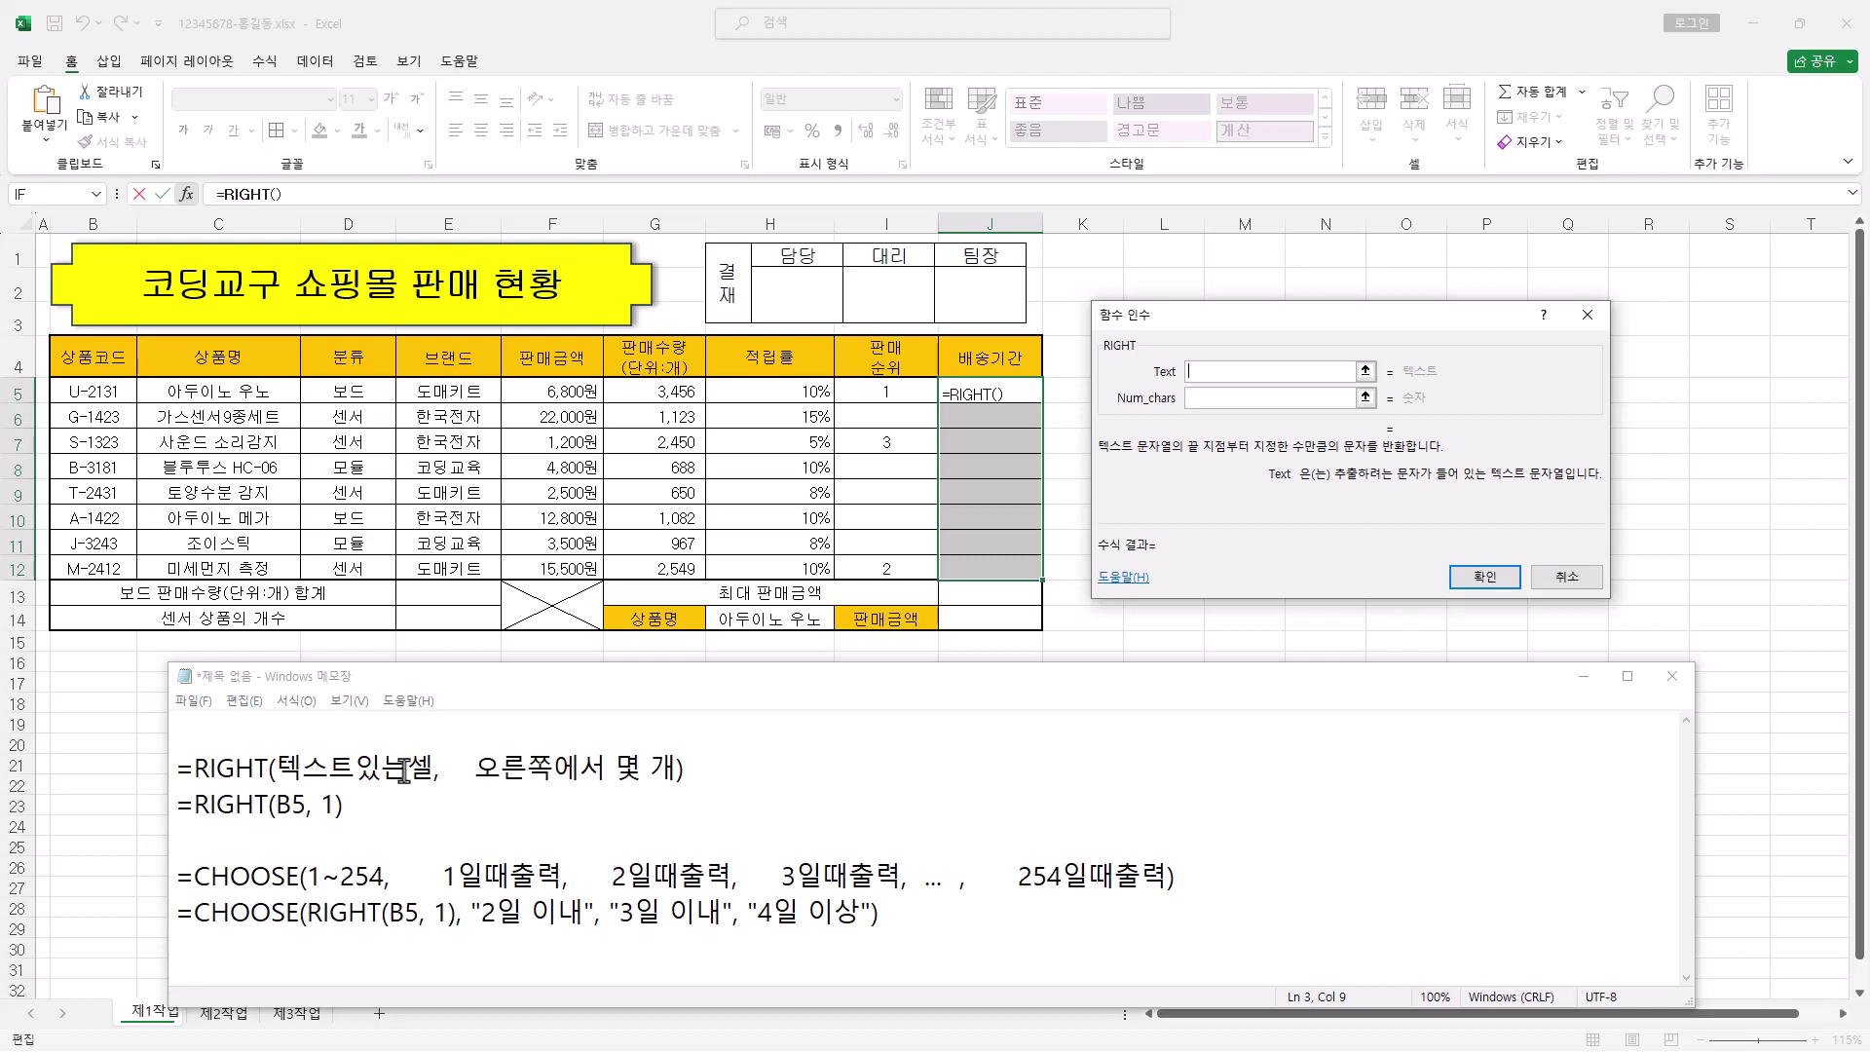
click(108, 386)
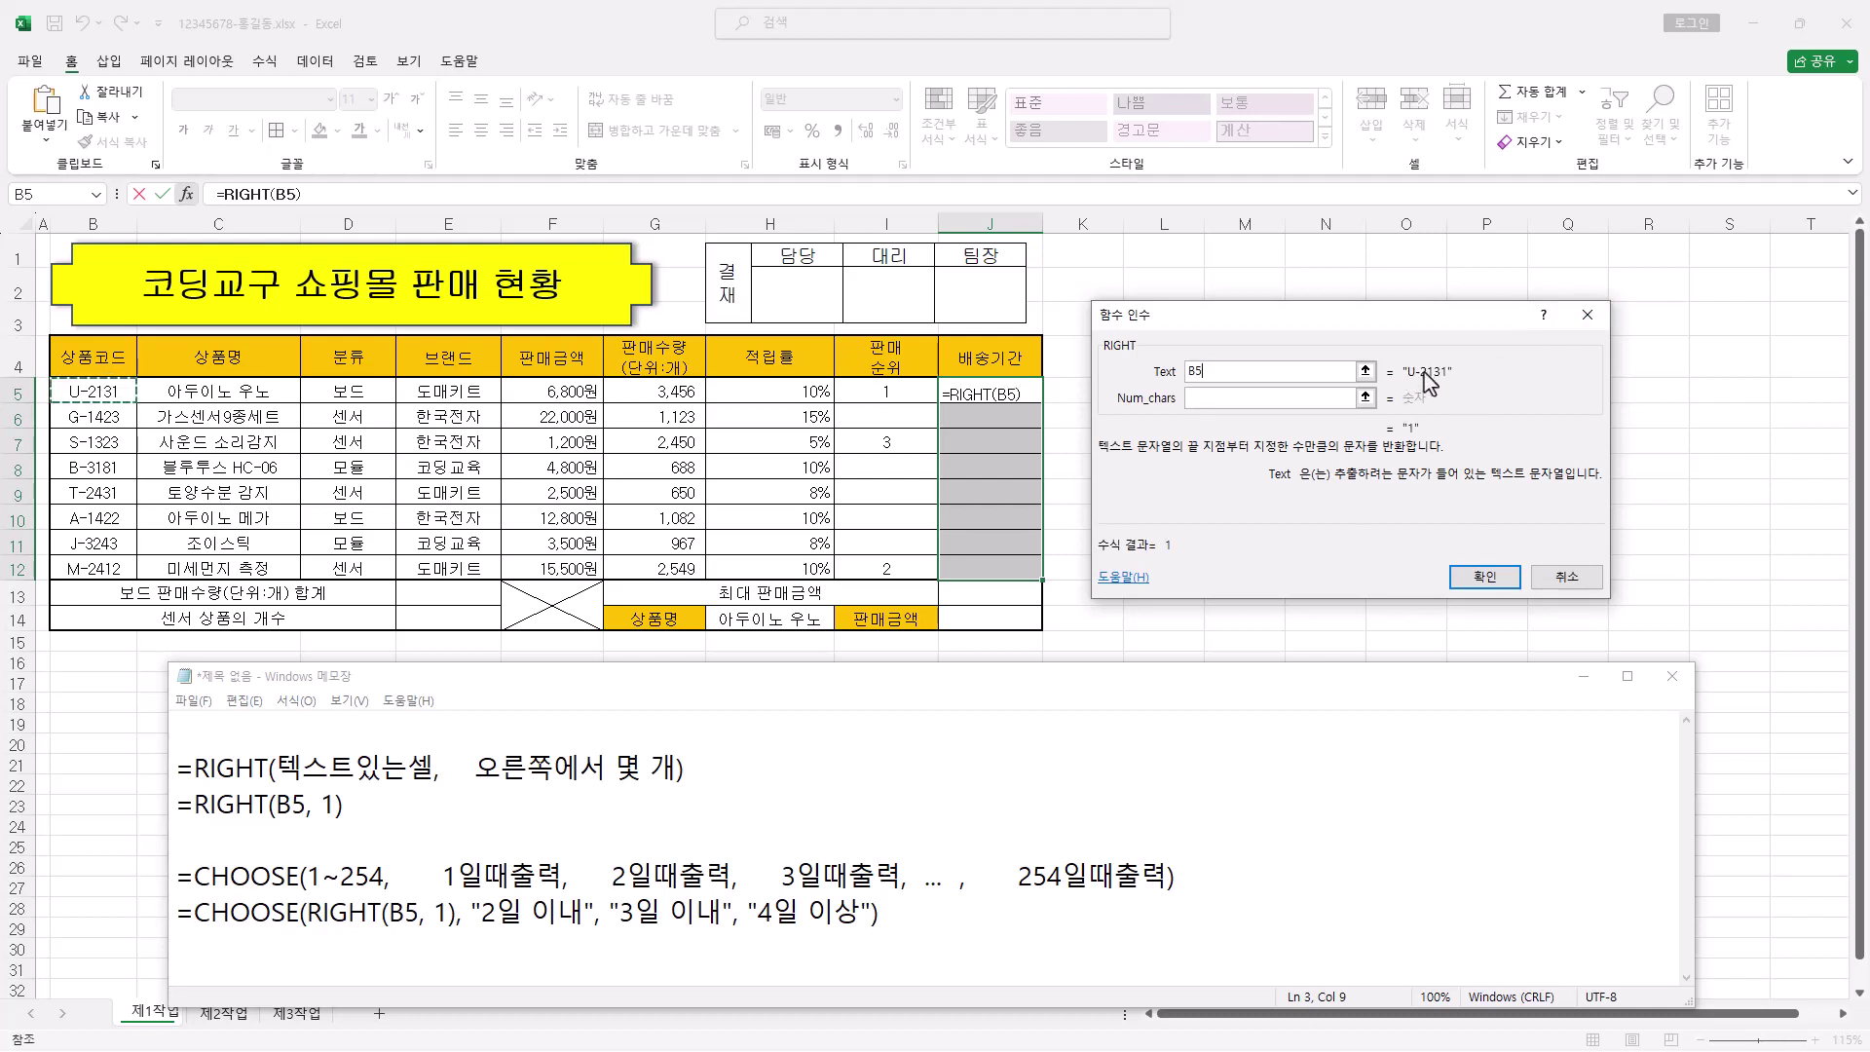
click(1226, 401)
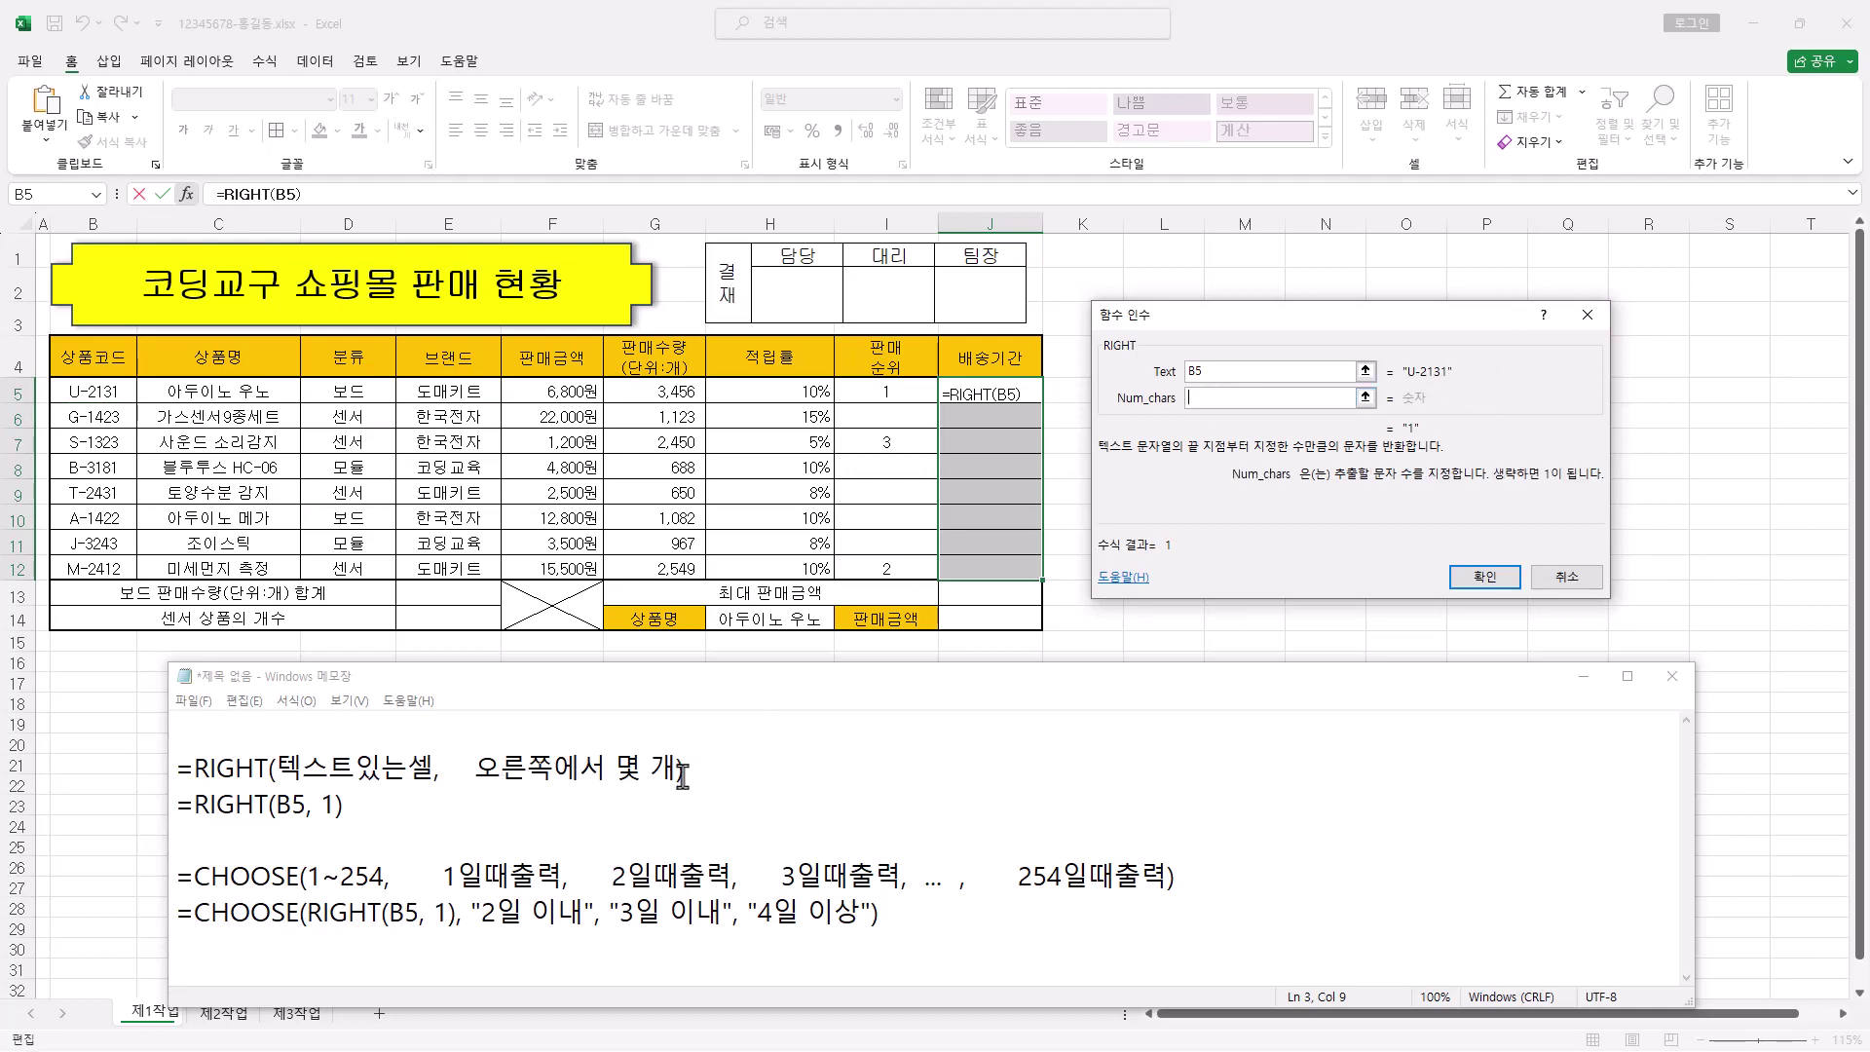
text(1)
key(ctrl+Return)
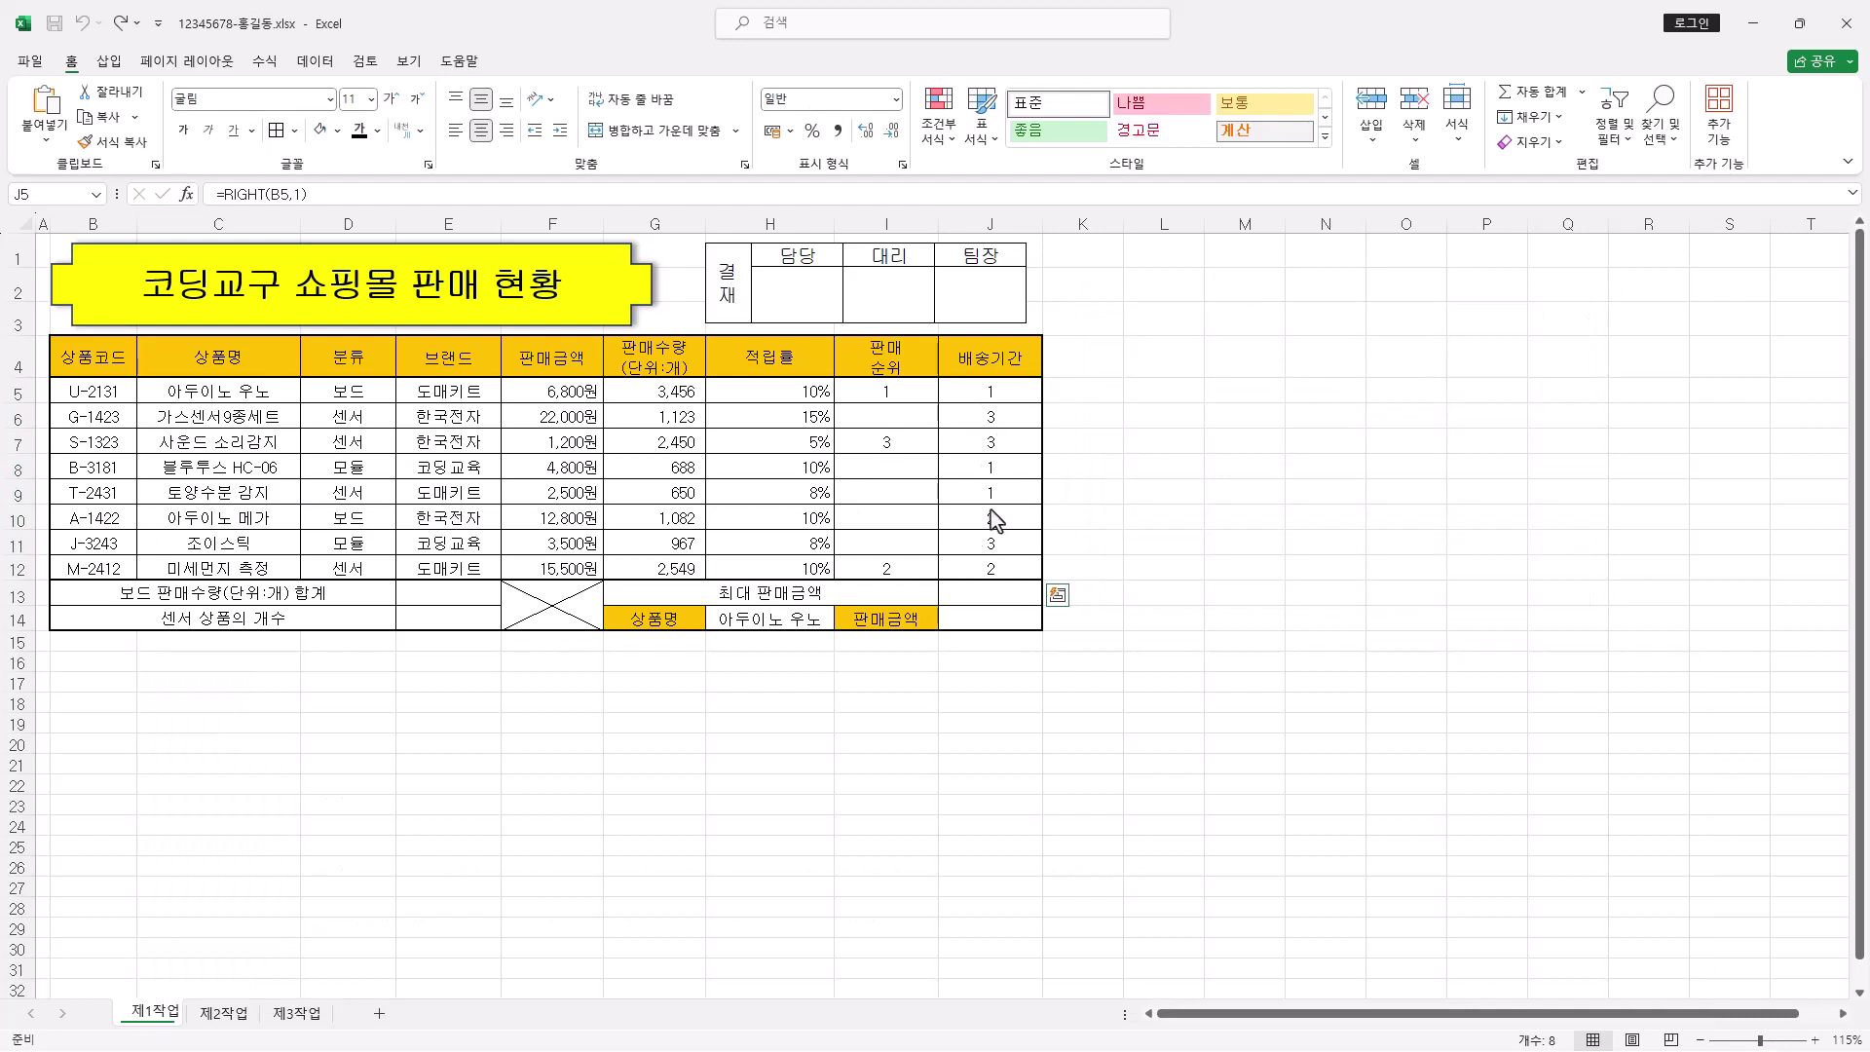
Cut RIGHT(B5,1) out of the J5 formula and start a CHOOSE function there with its arguments dialog
click(230, 194)
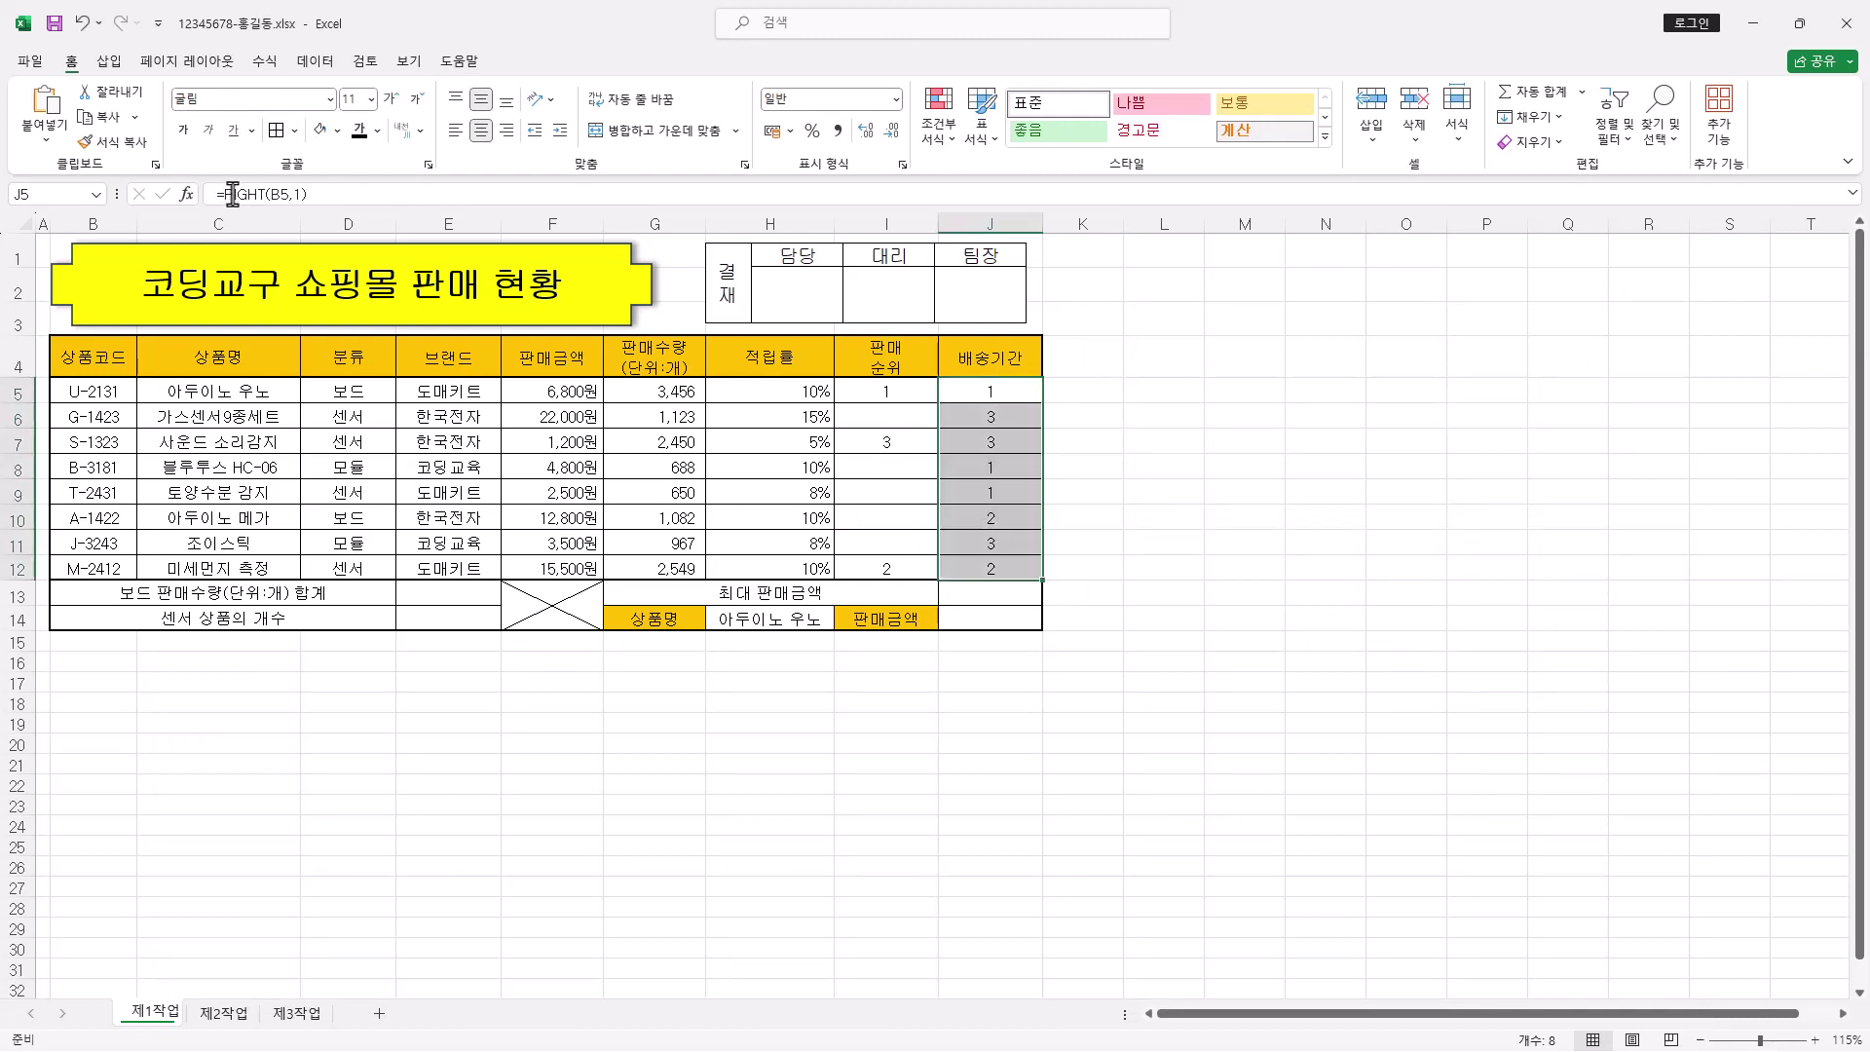
drag(223, 193, 361, 191)
right_click(261, 192)
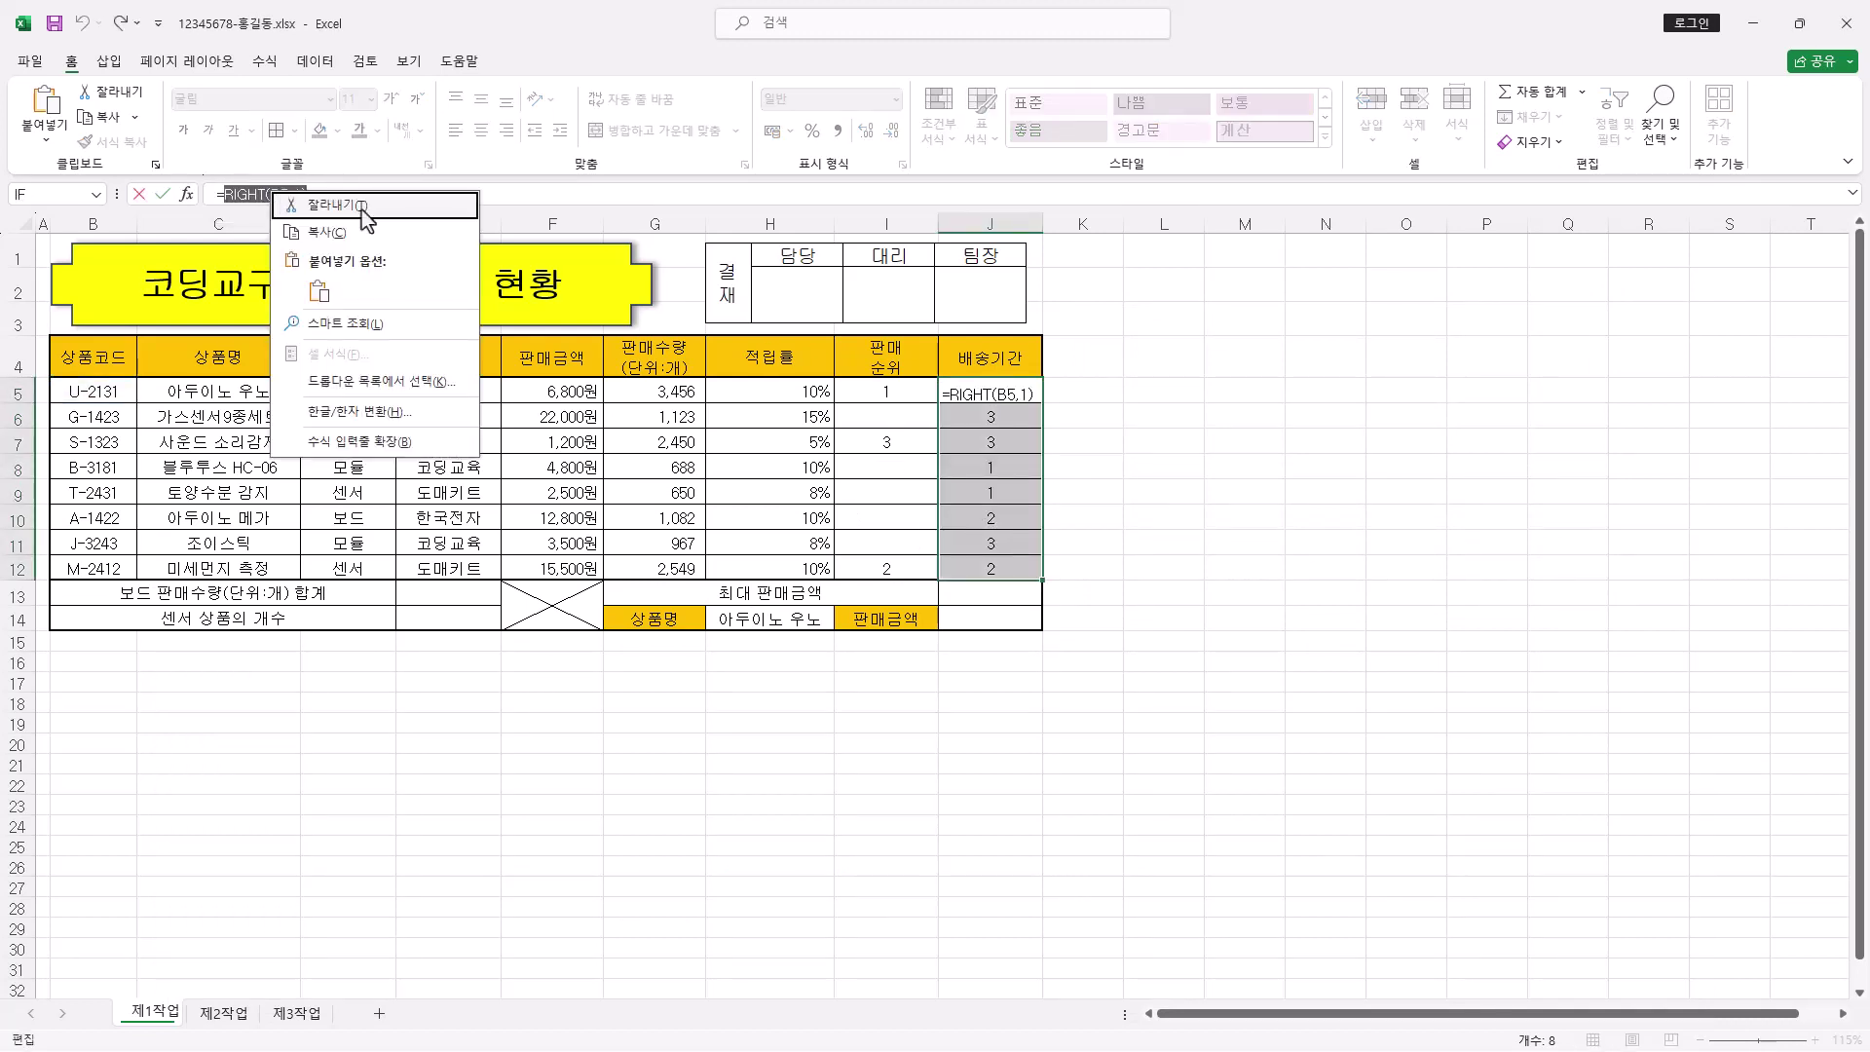
click(295, 201)
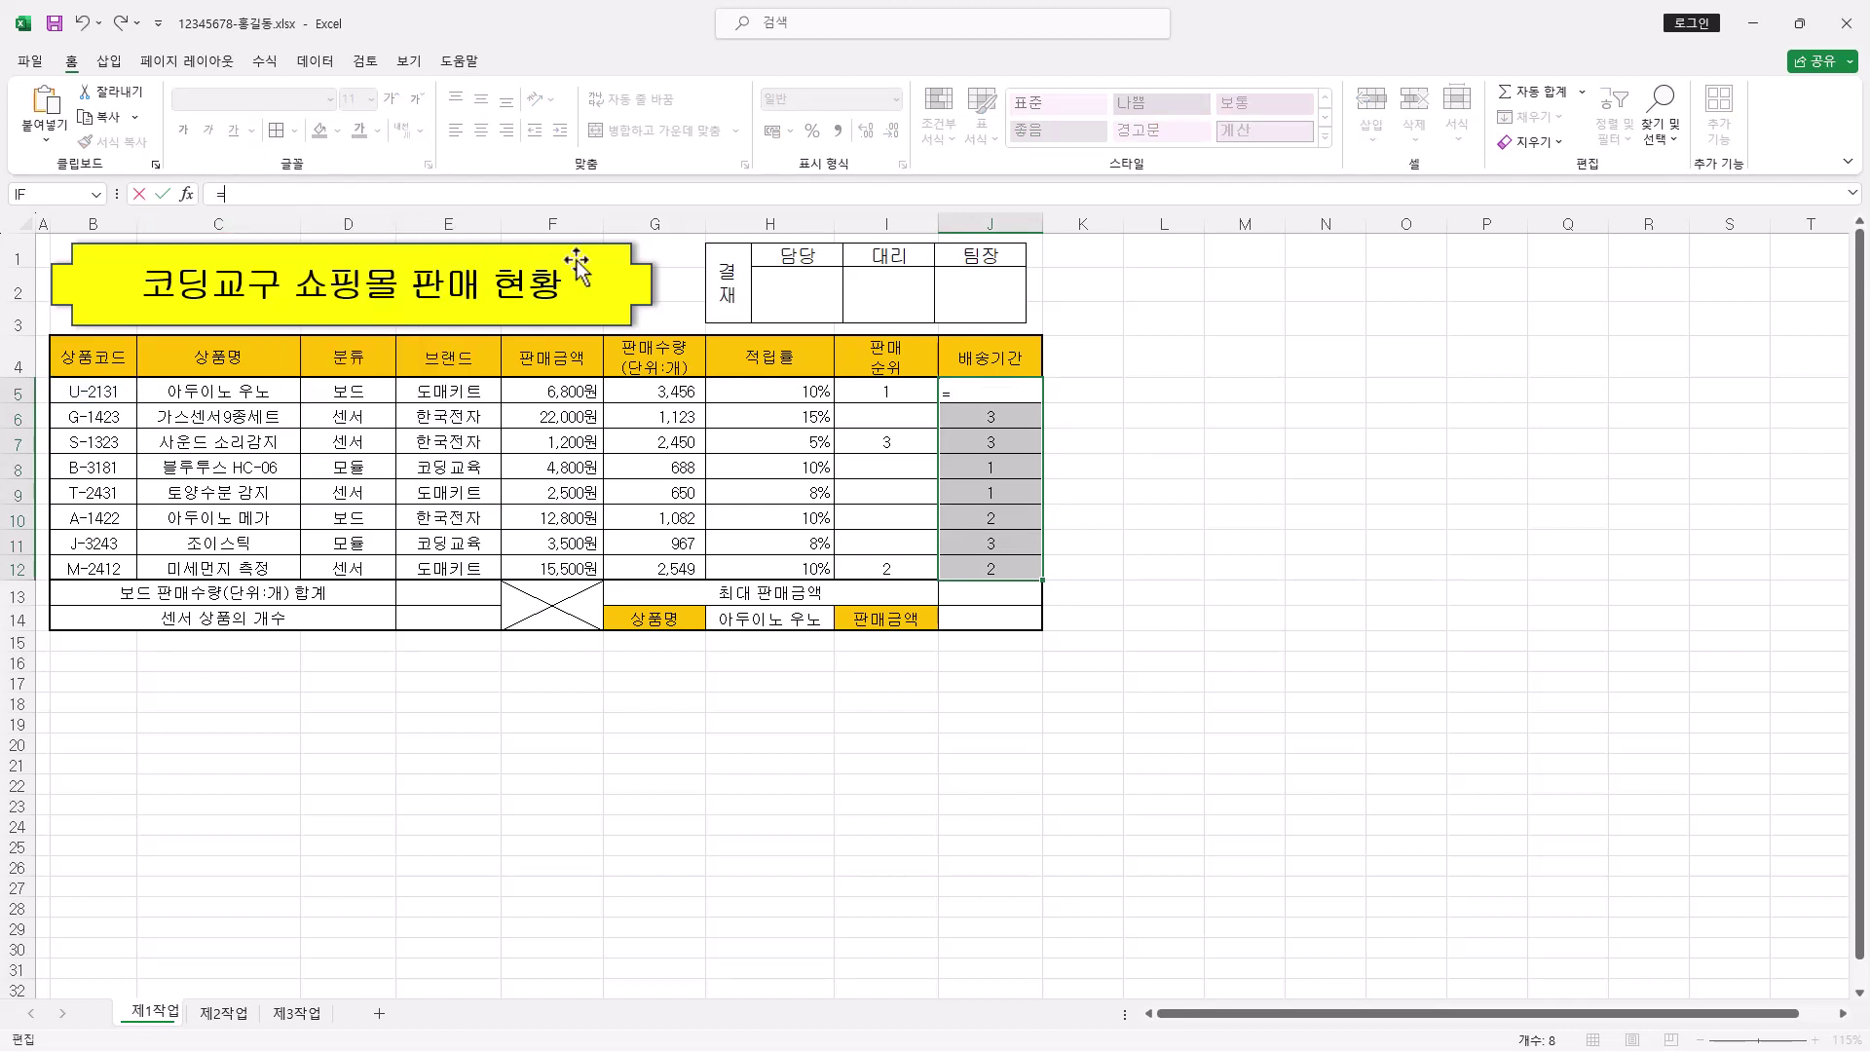
text(CHOOSE()
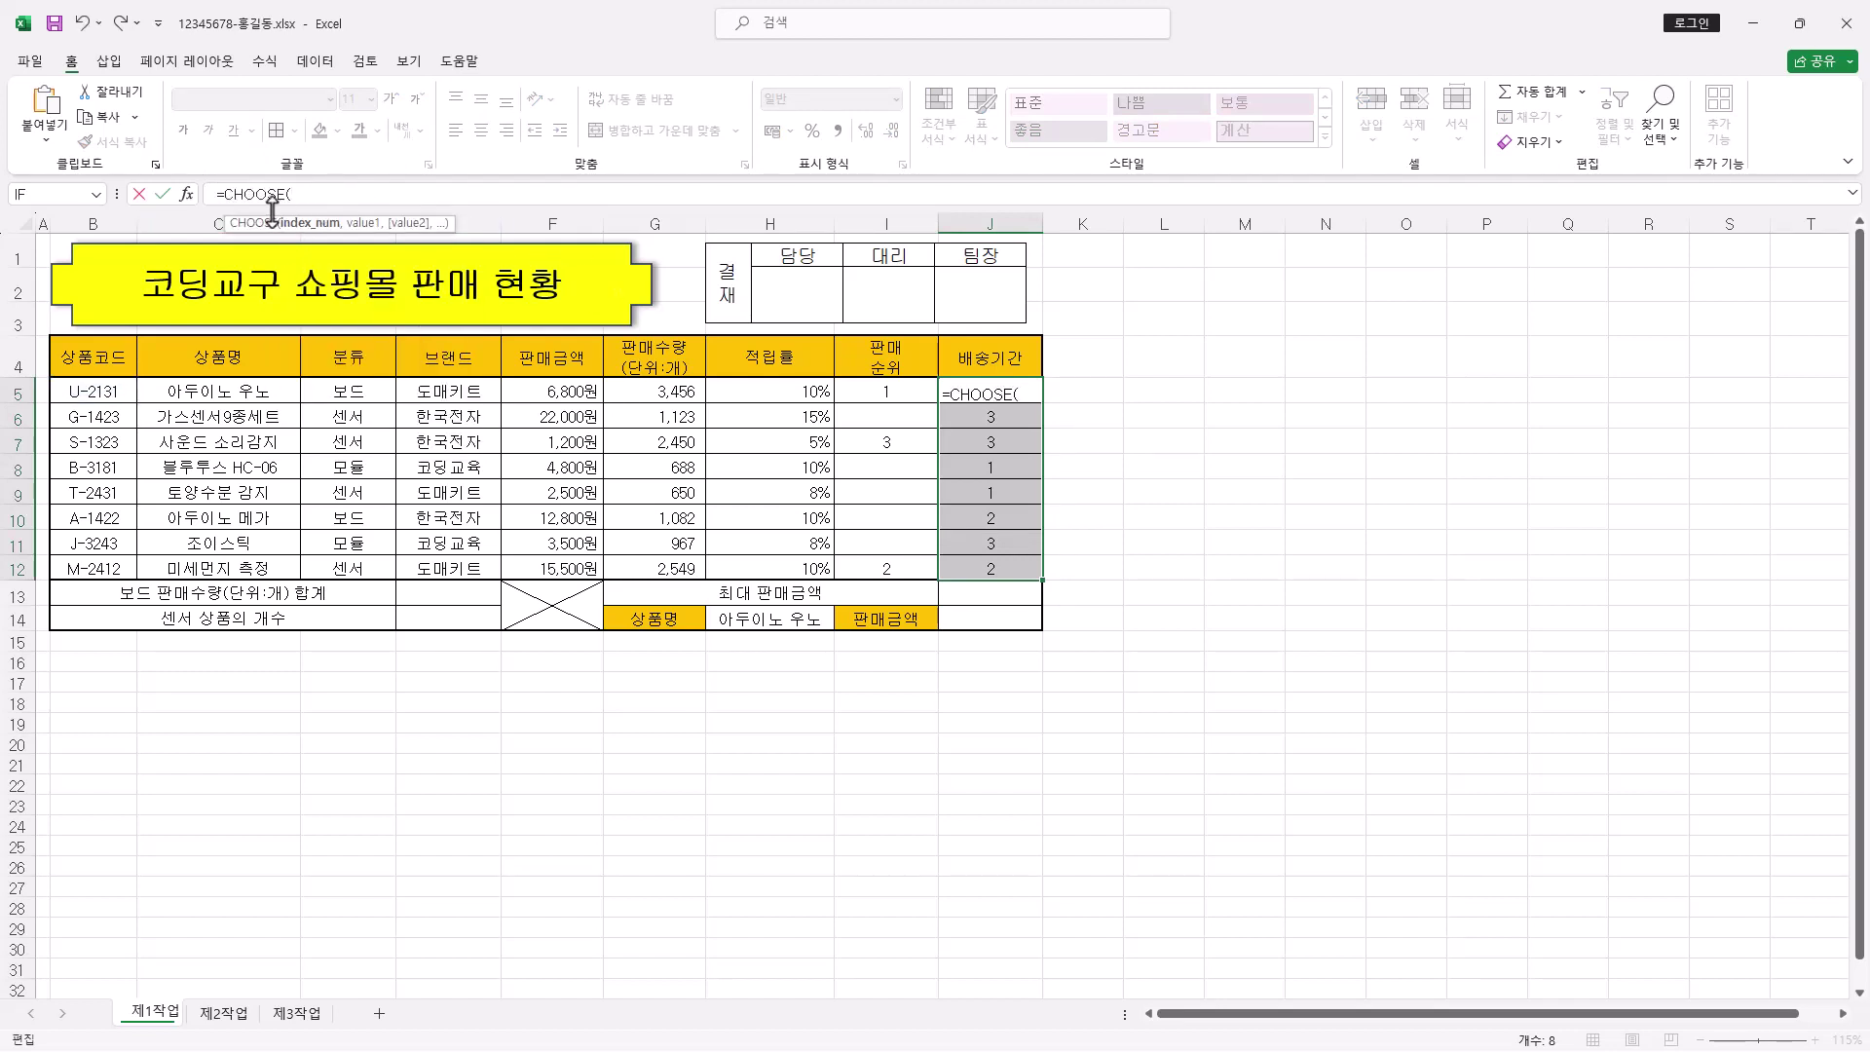
click(186, 195)
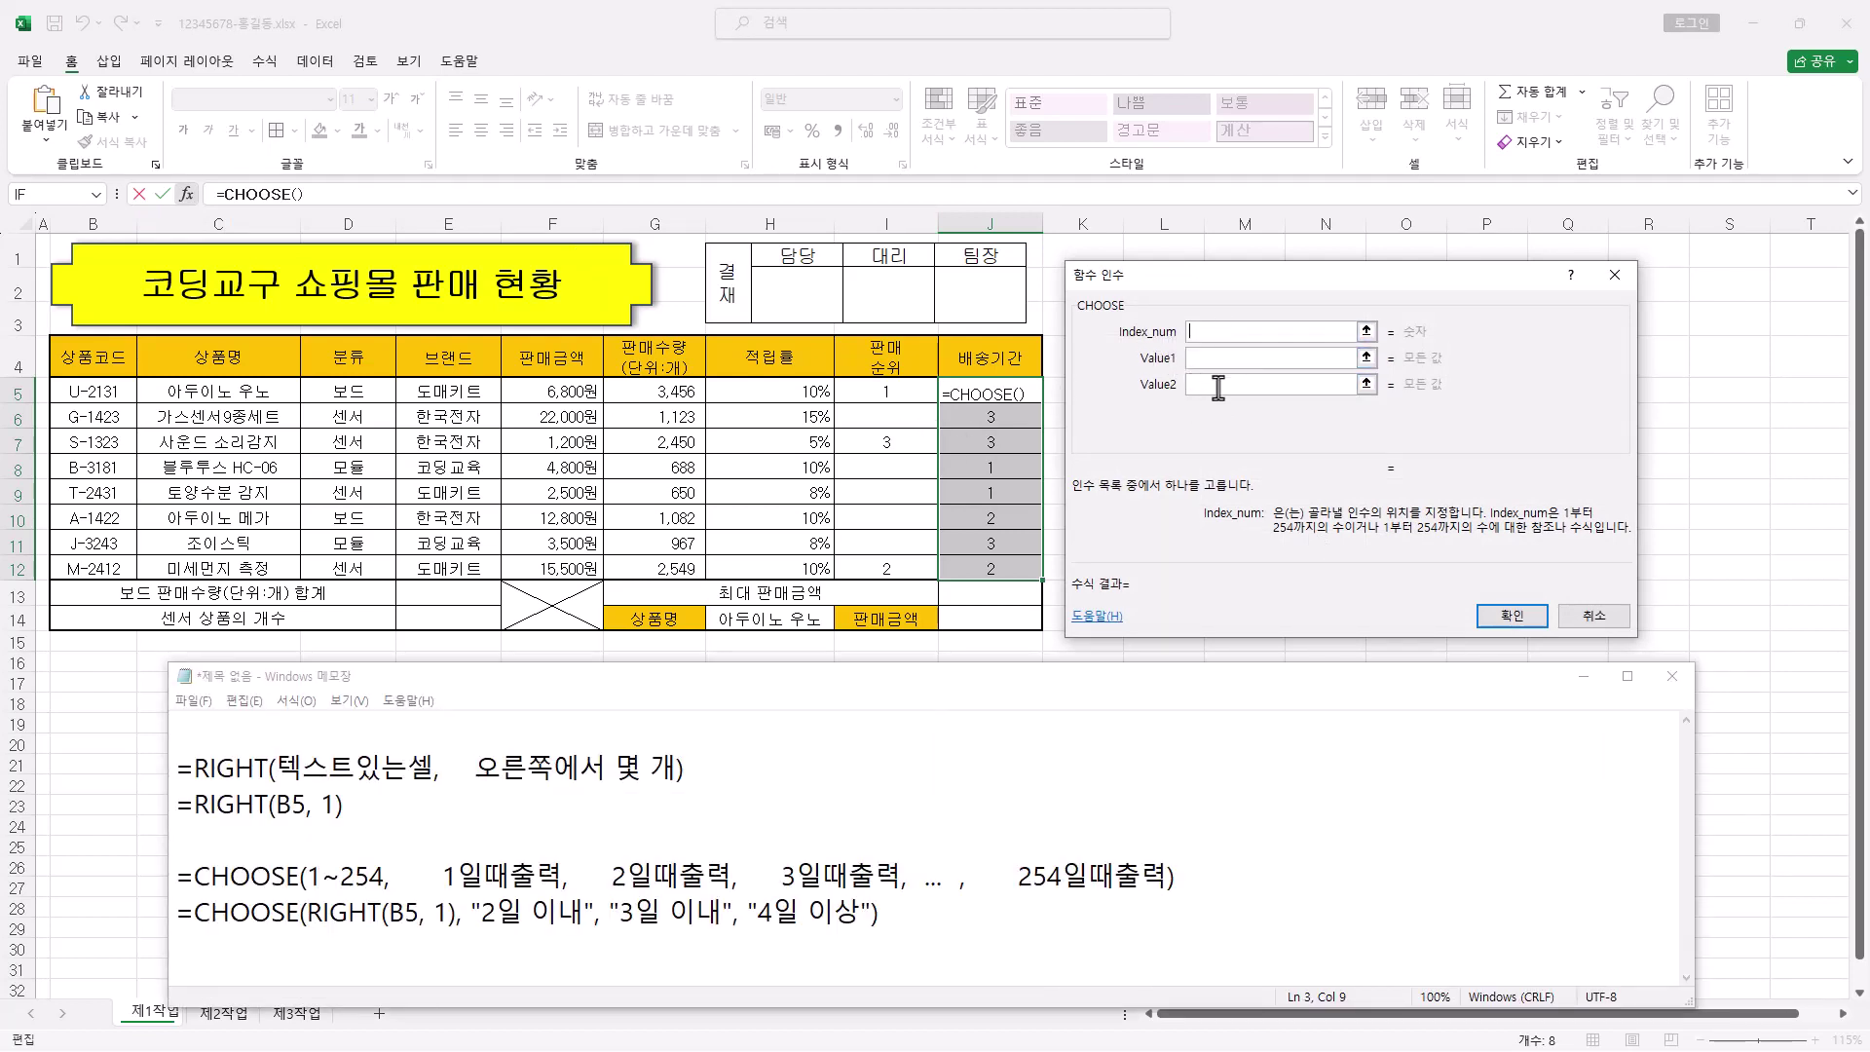
Reveal the further value arguments of CHOOSE and paste RIGHT(B5,1) as its Index_num
click(1218, 385)
click(1216, 408)
click(1224, 430)
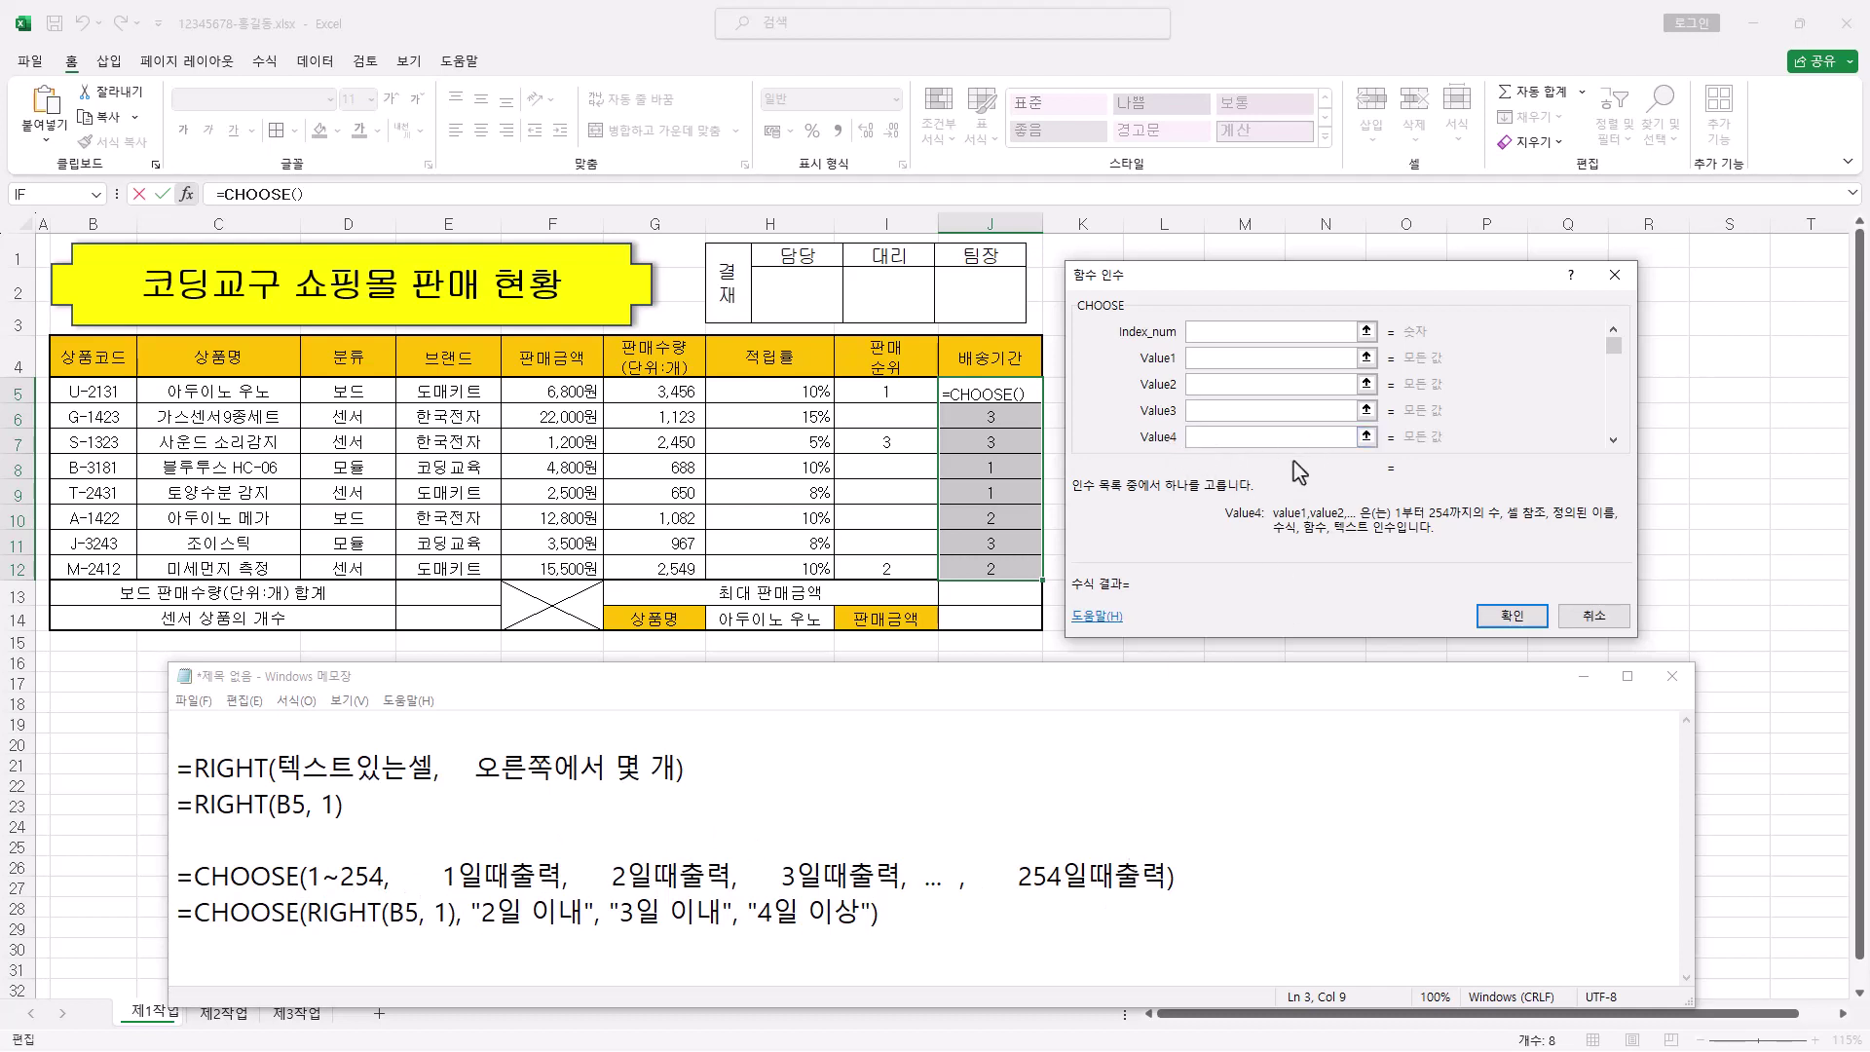
click(1208, 334)
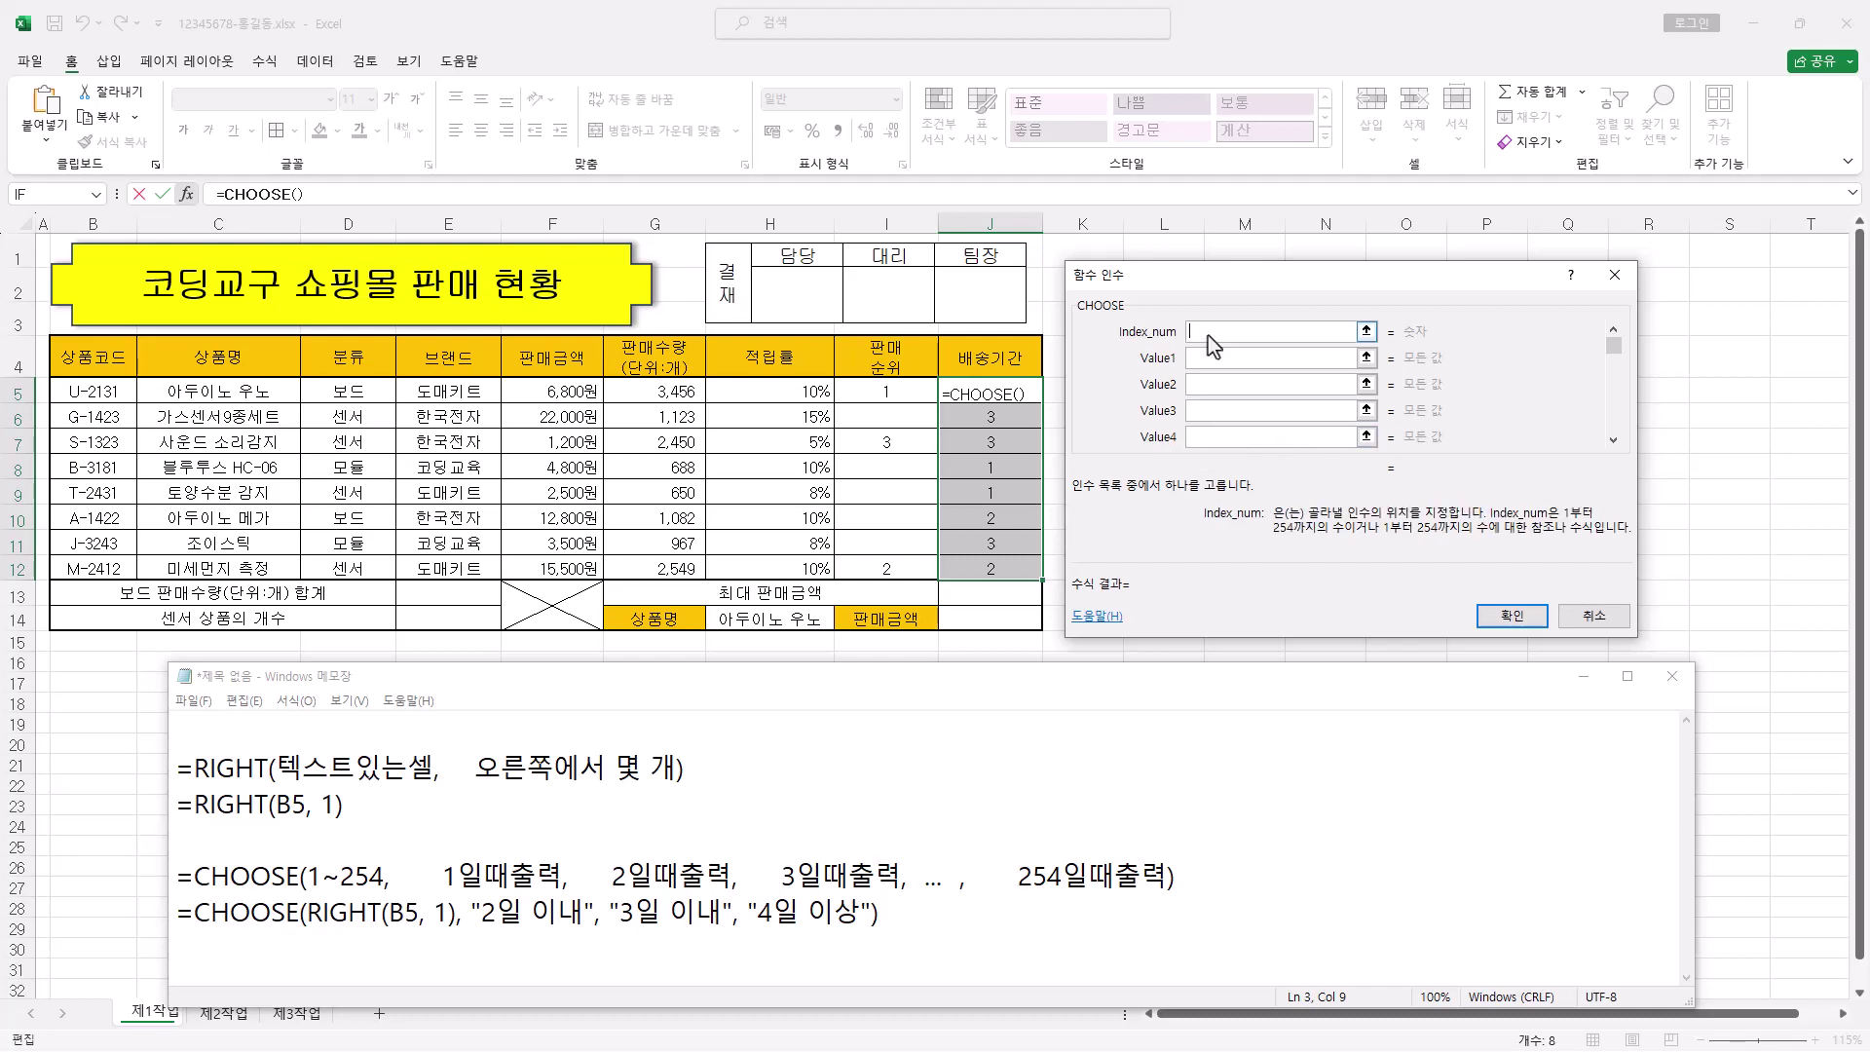
right_click(1208, 334)
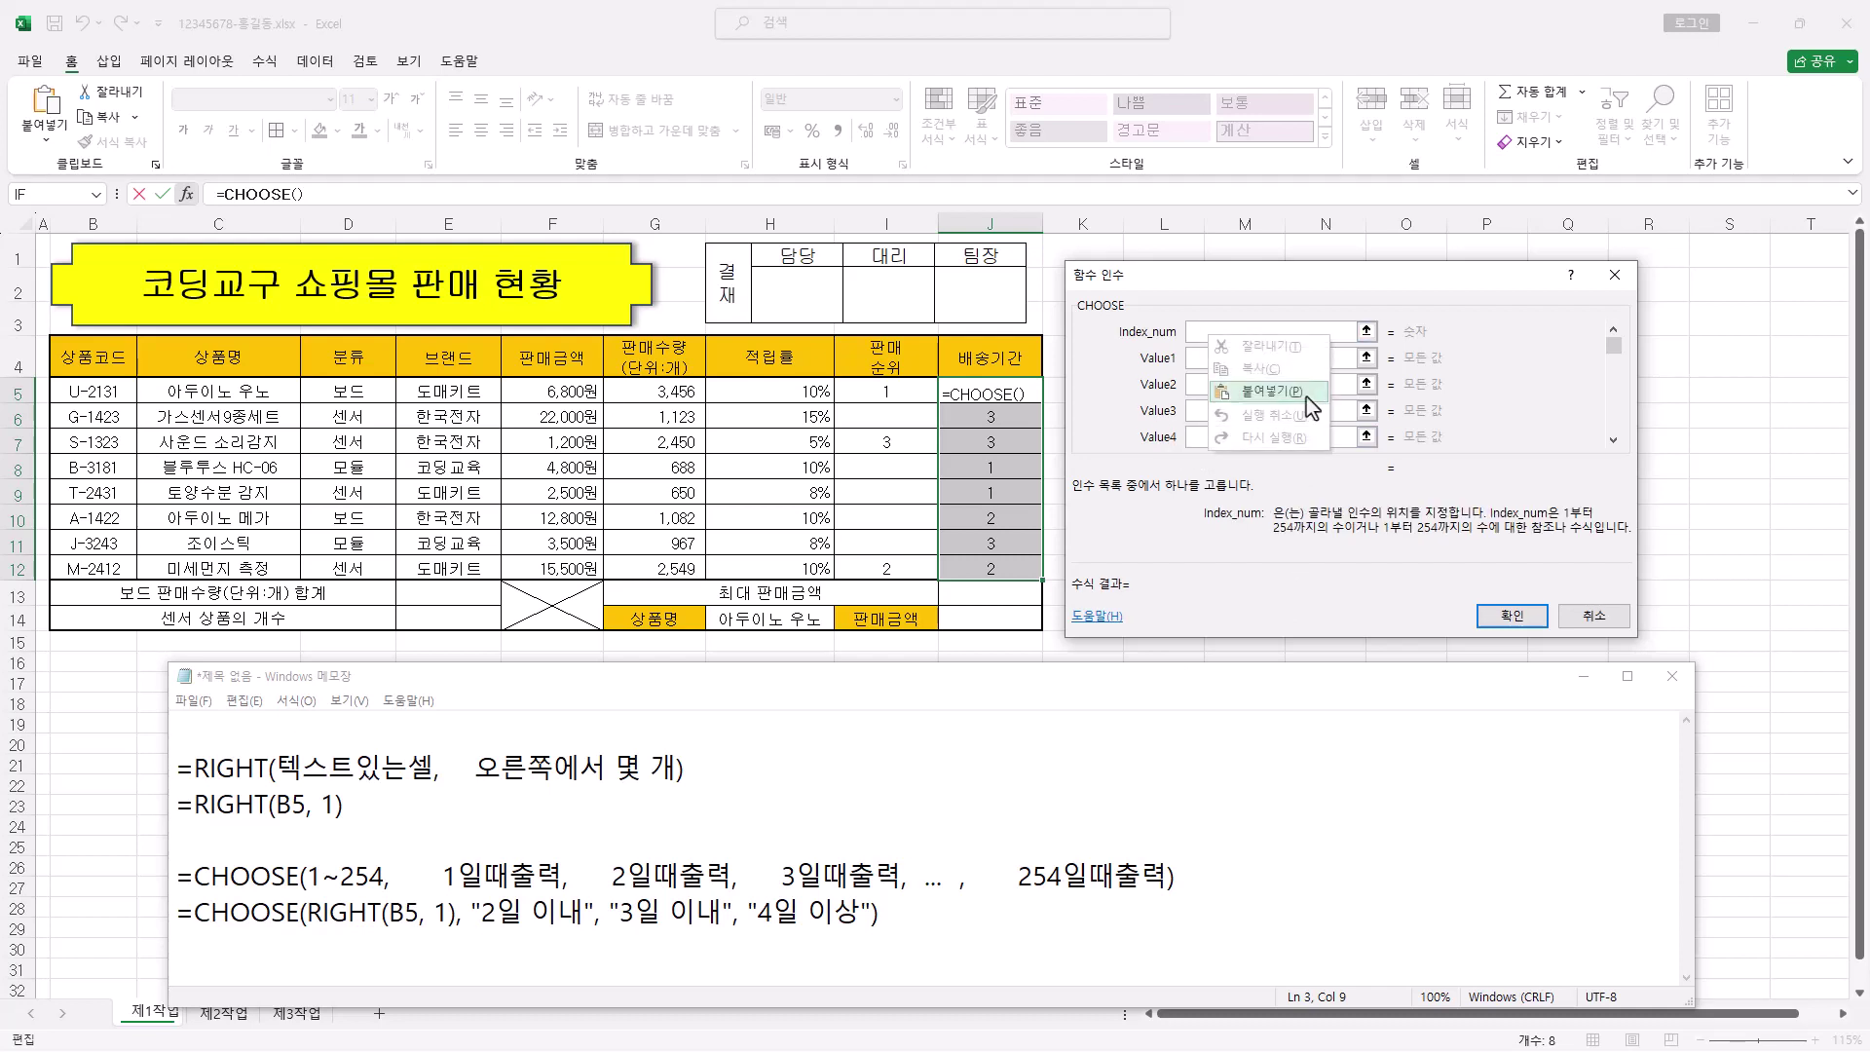
click(1267, 392)
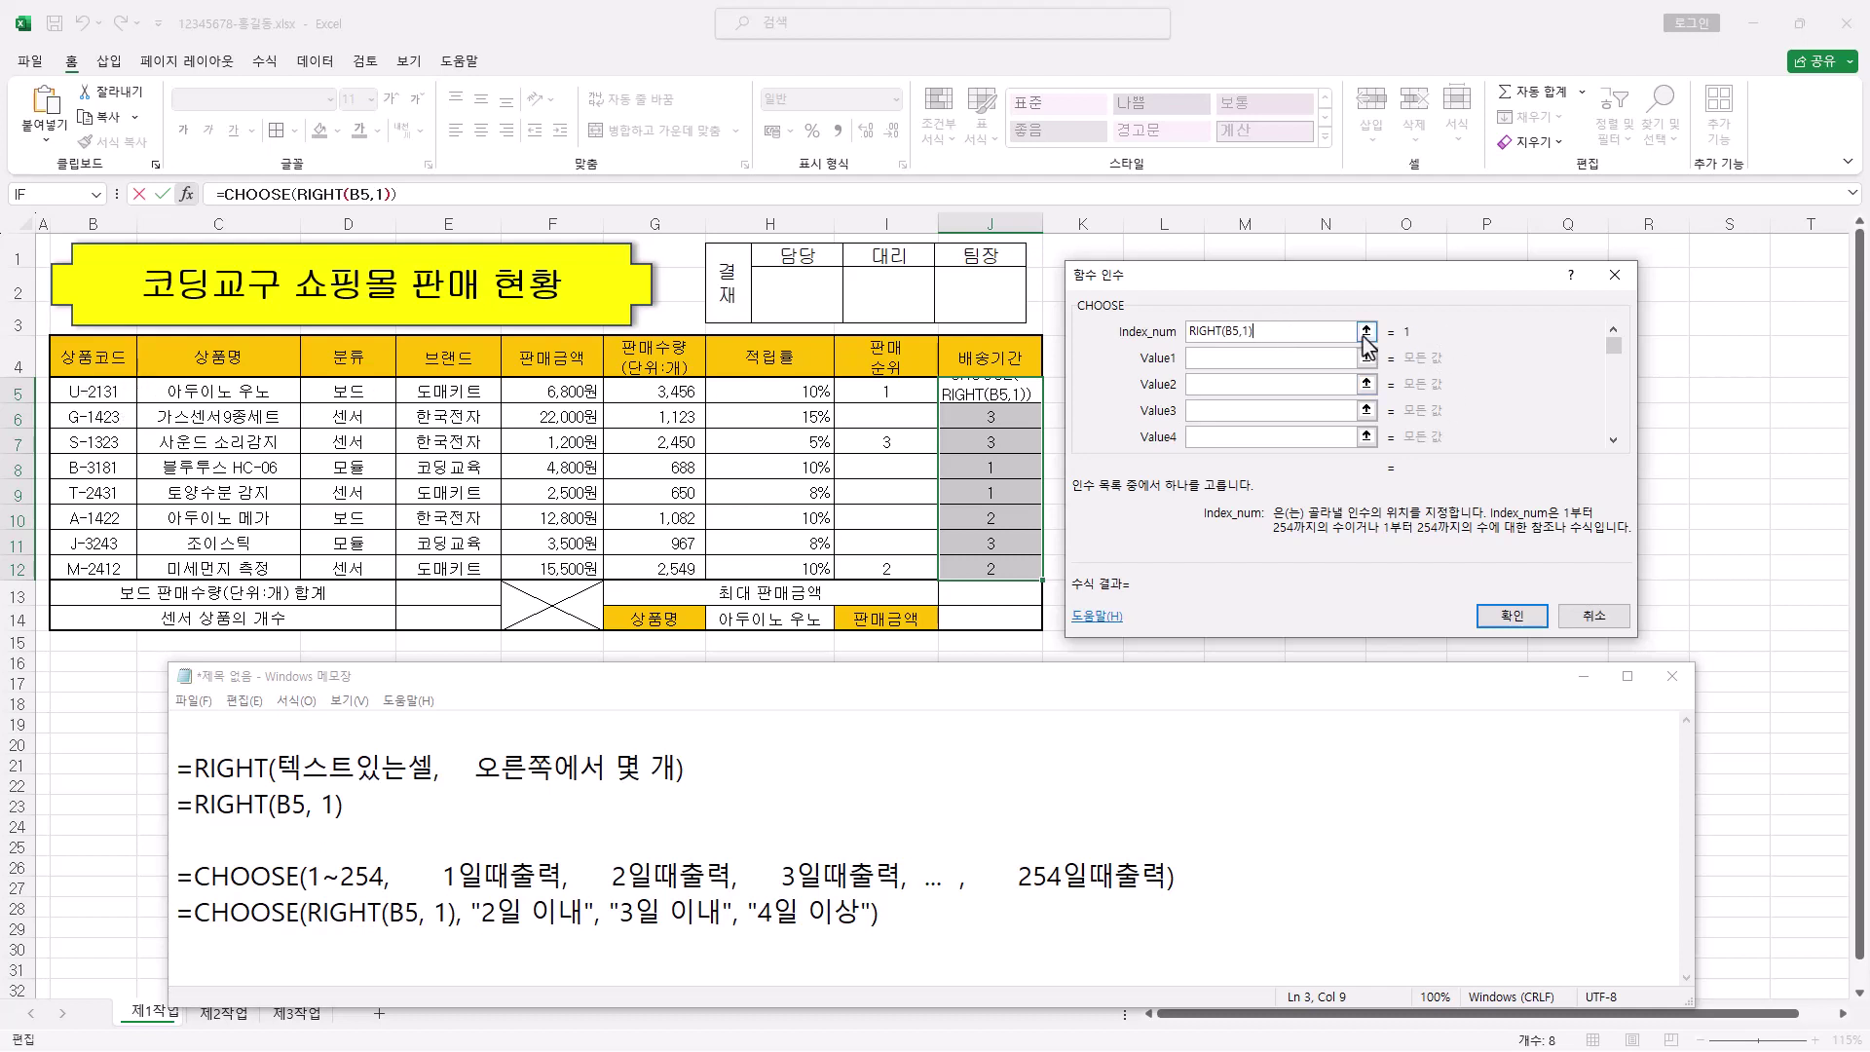
Set CHOOSE's Value1 to "2일 이내", Value2 to "3일 이내" and Value3 to "4일 이상", and apply the formula to J5:J12
click(1253, 357)
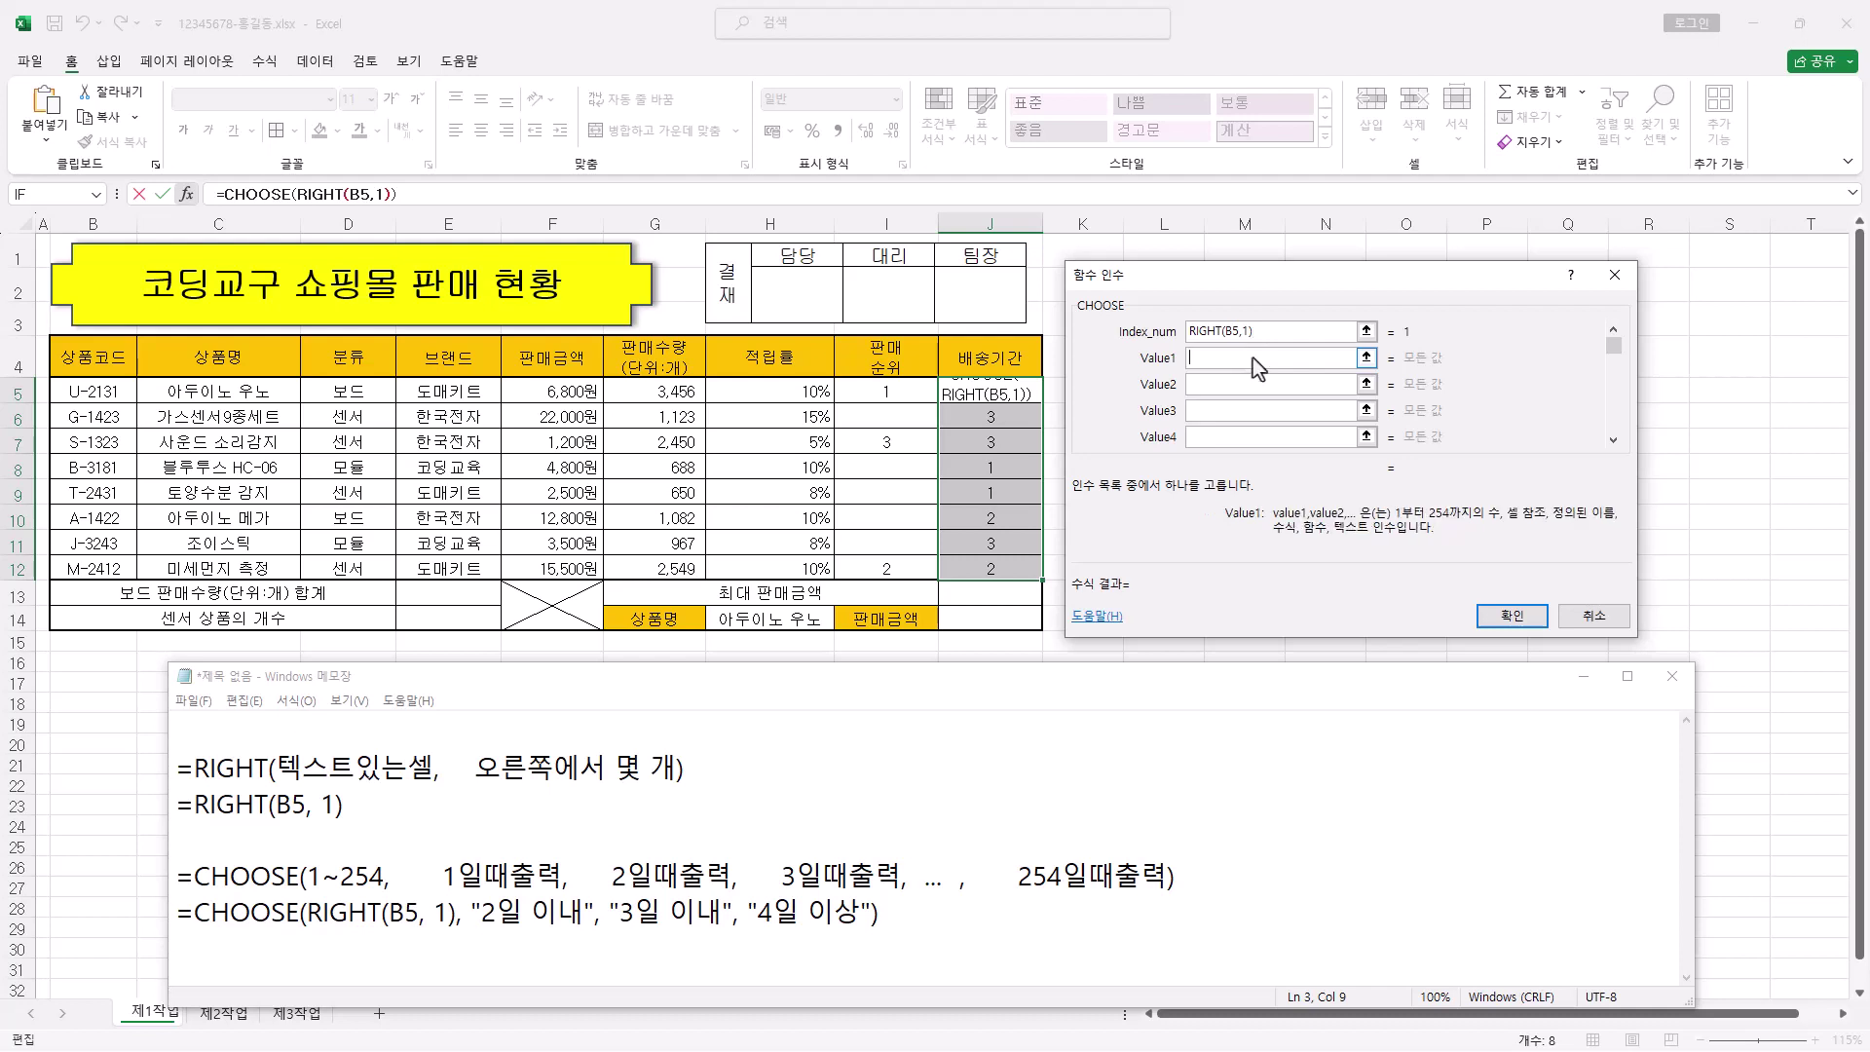
text(2일 이내)
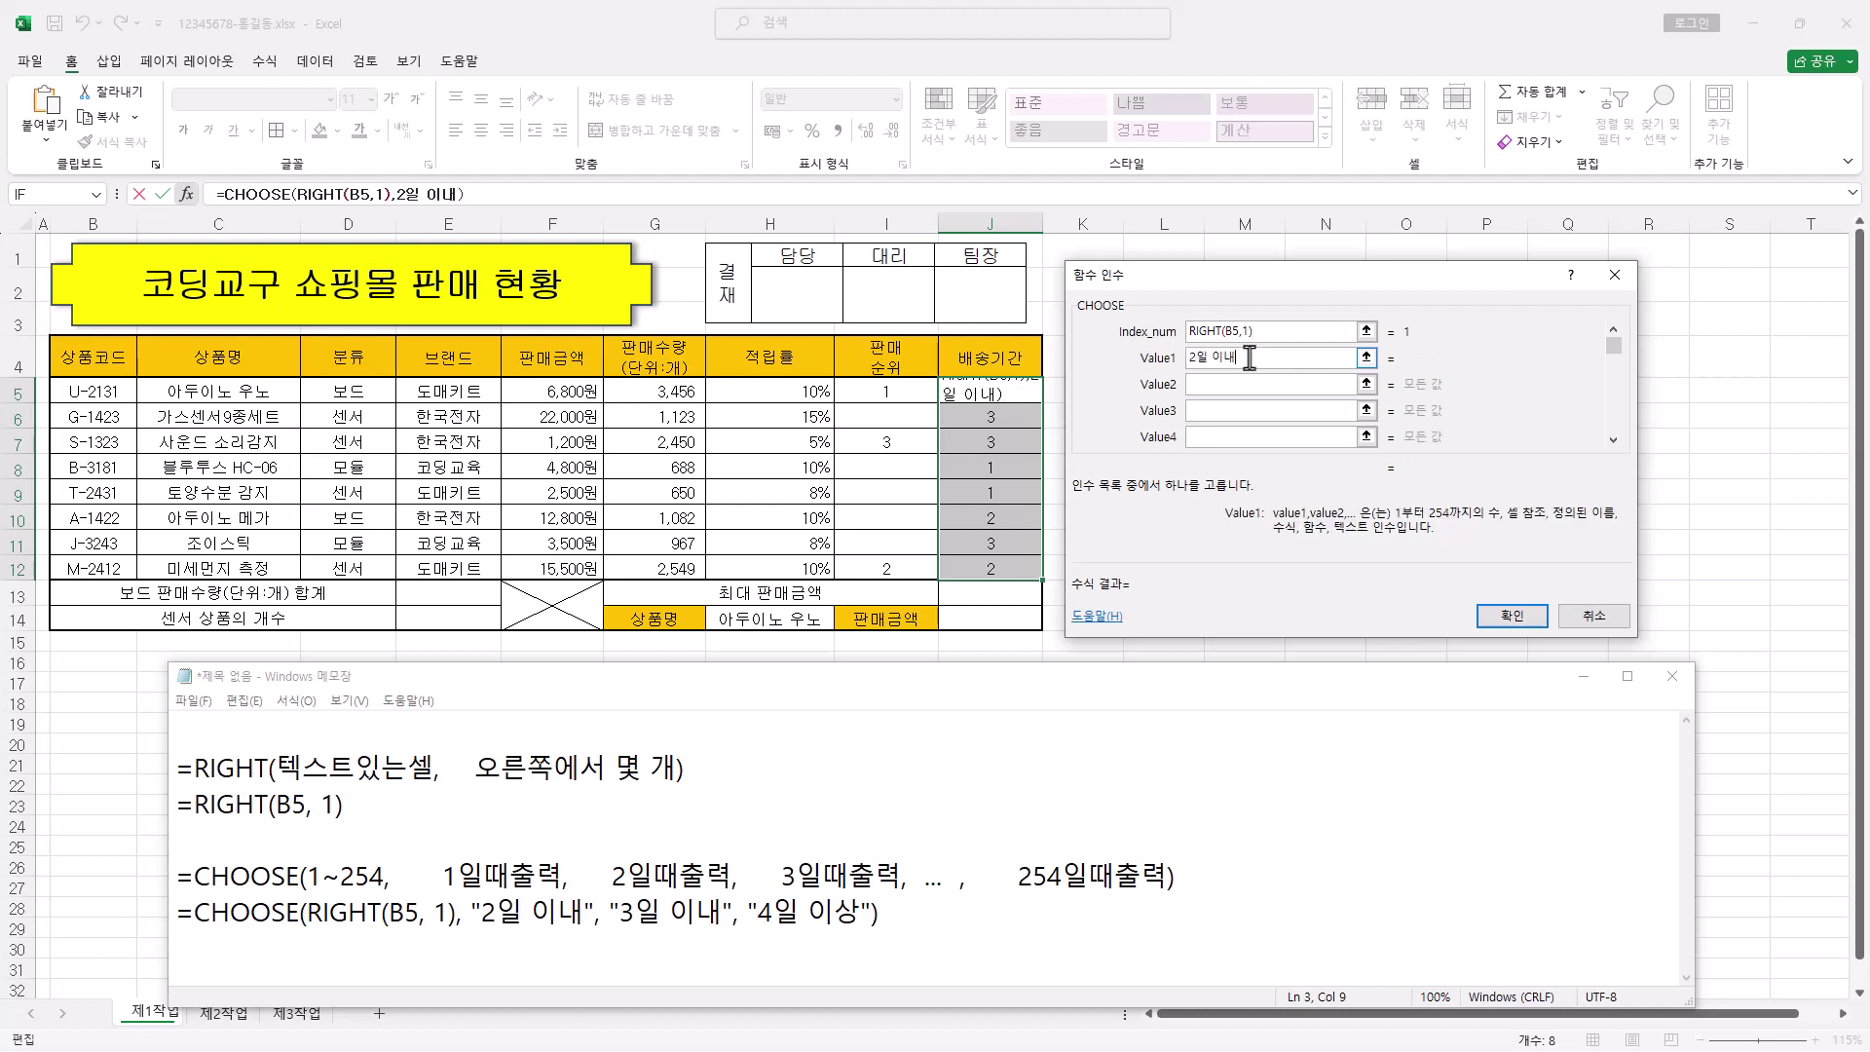
click(1221, 386)
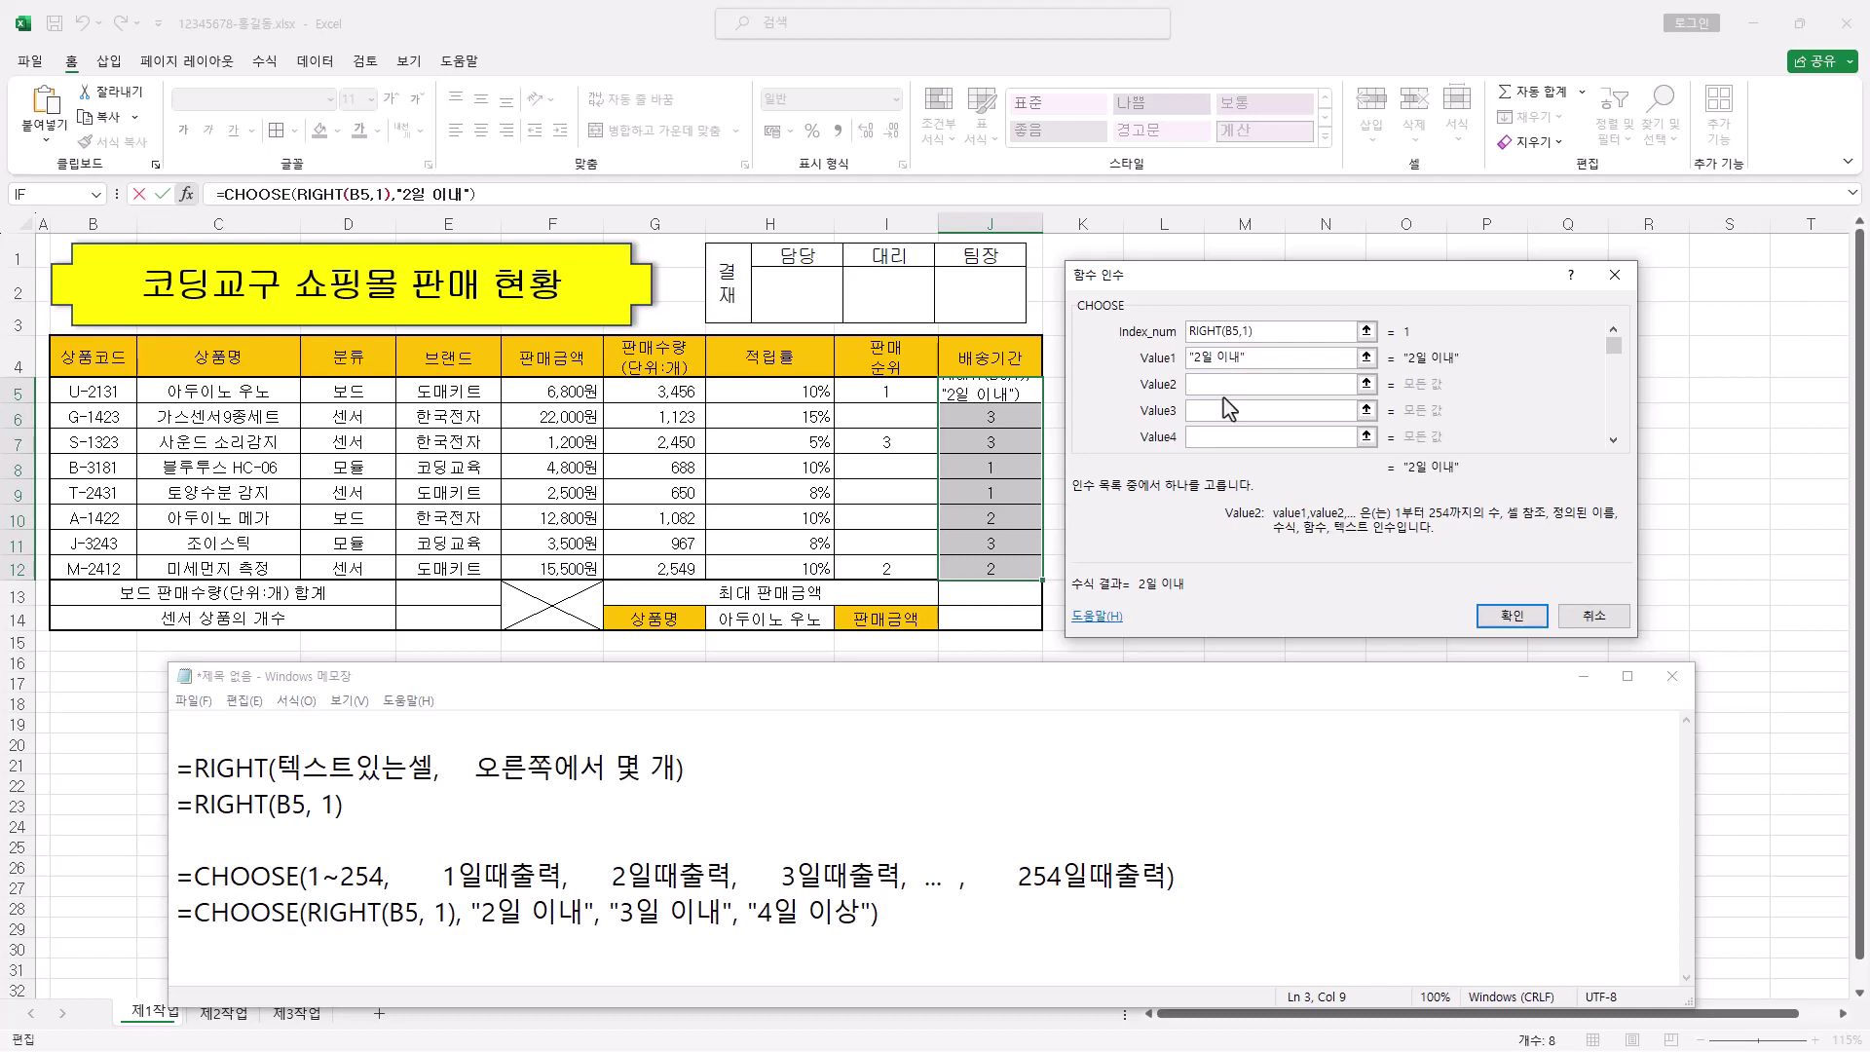
text(3일 이내)
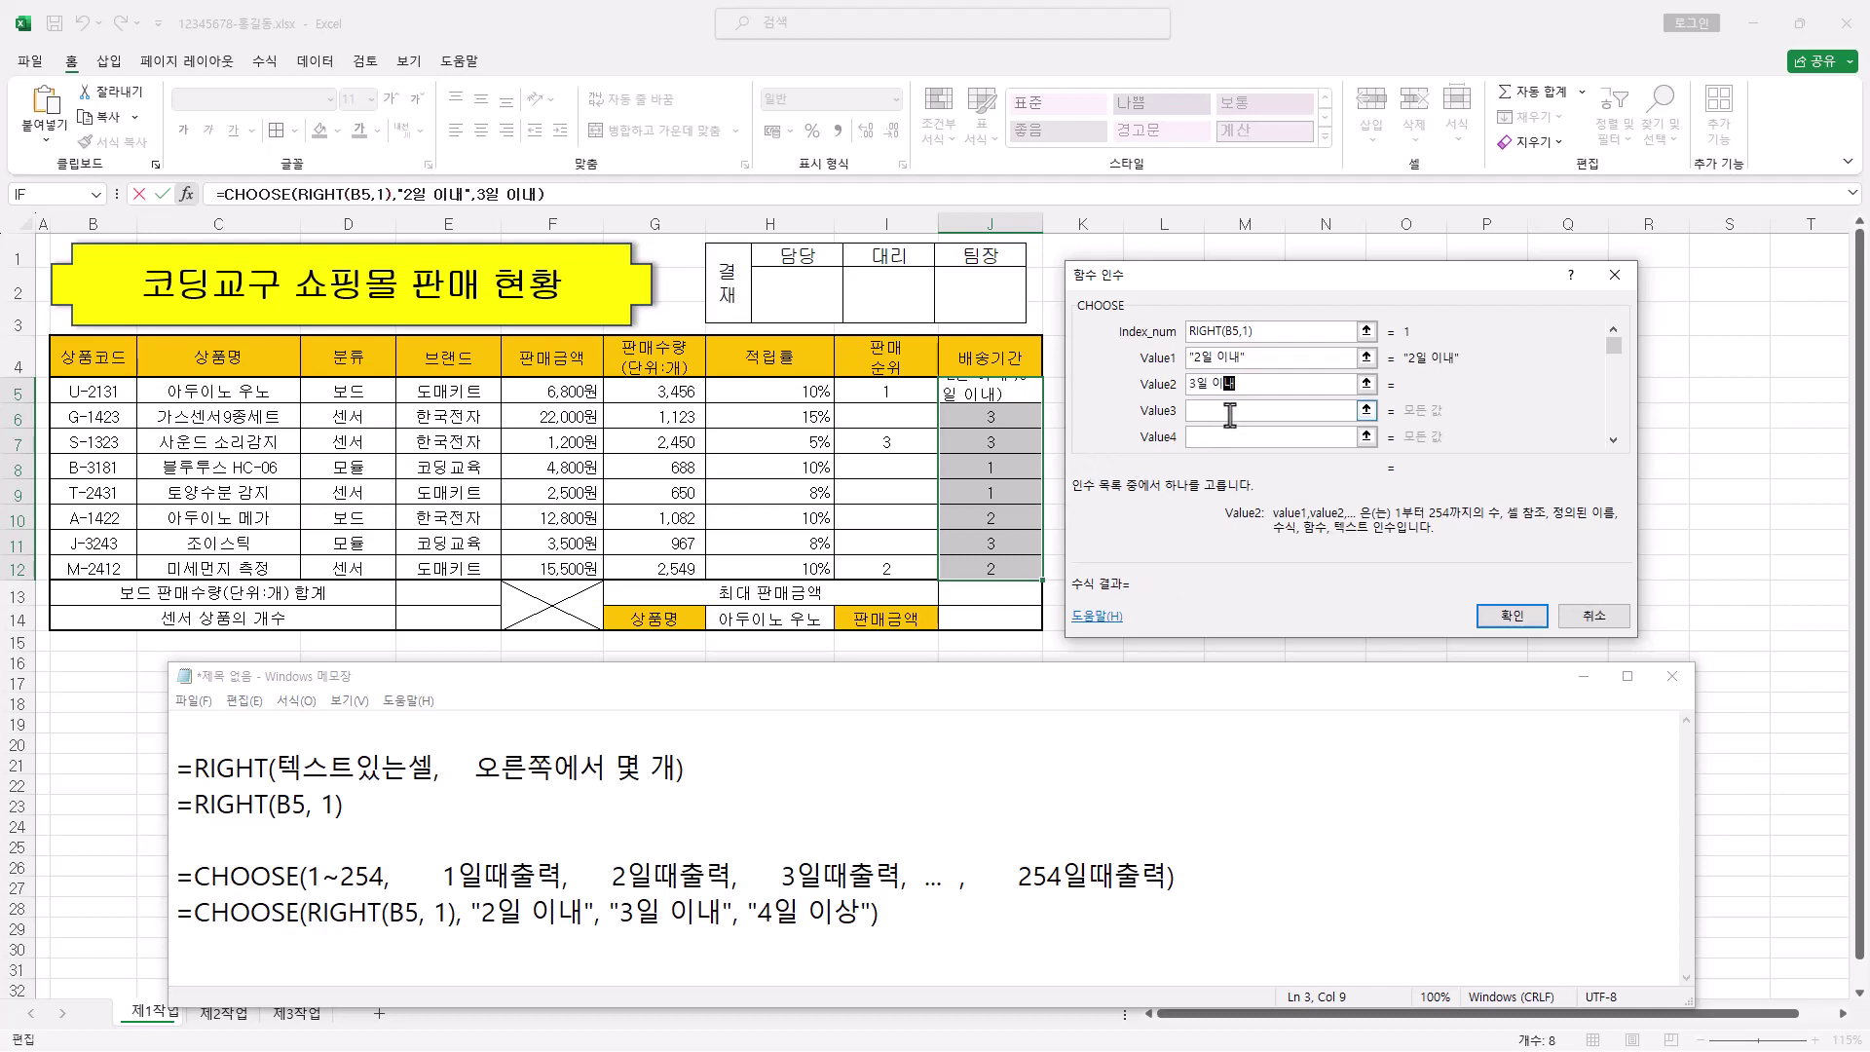
click(1230, 415)
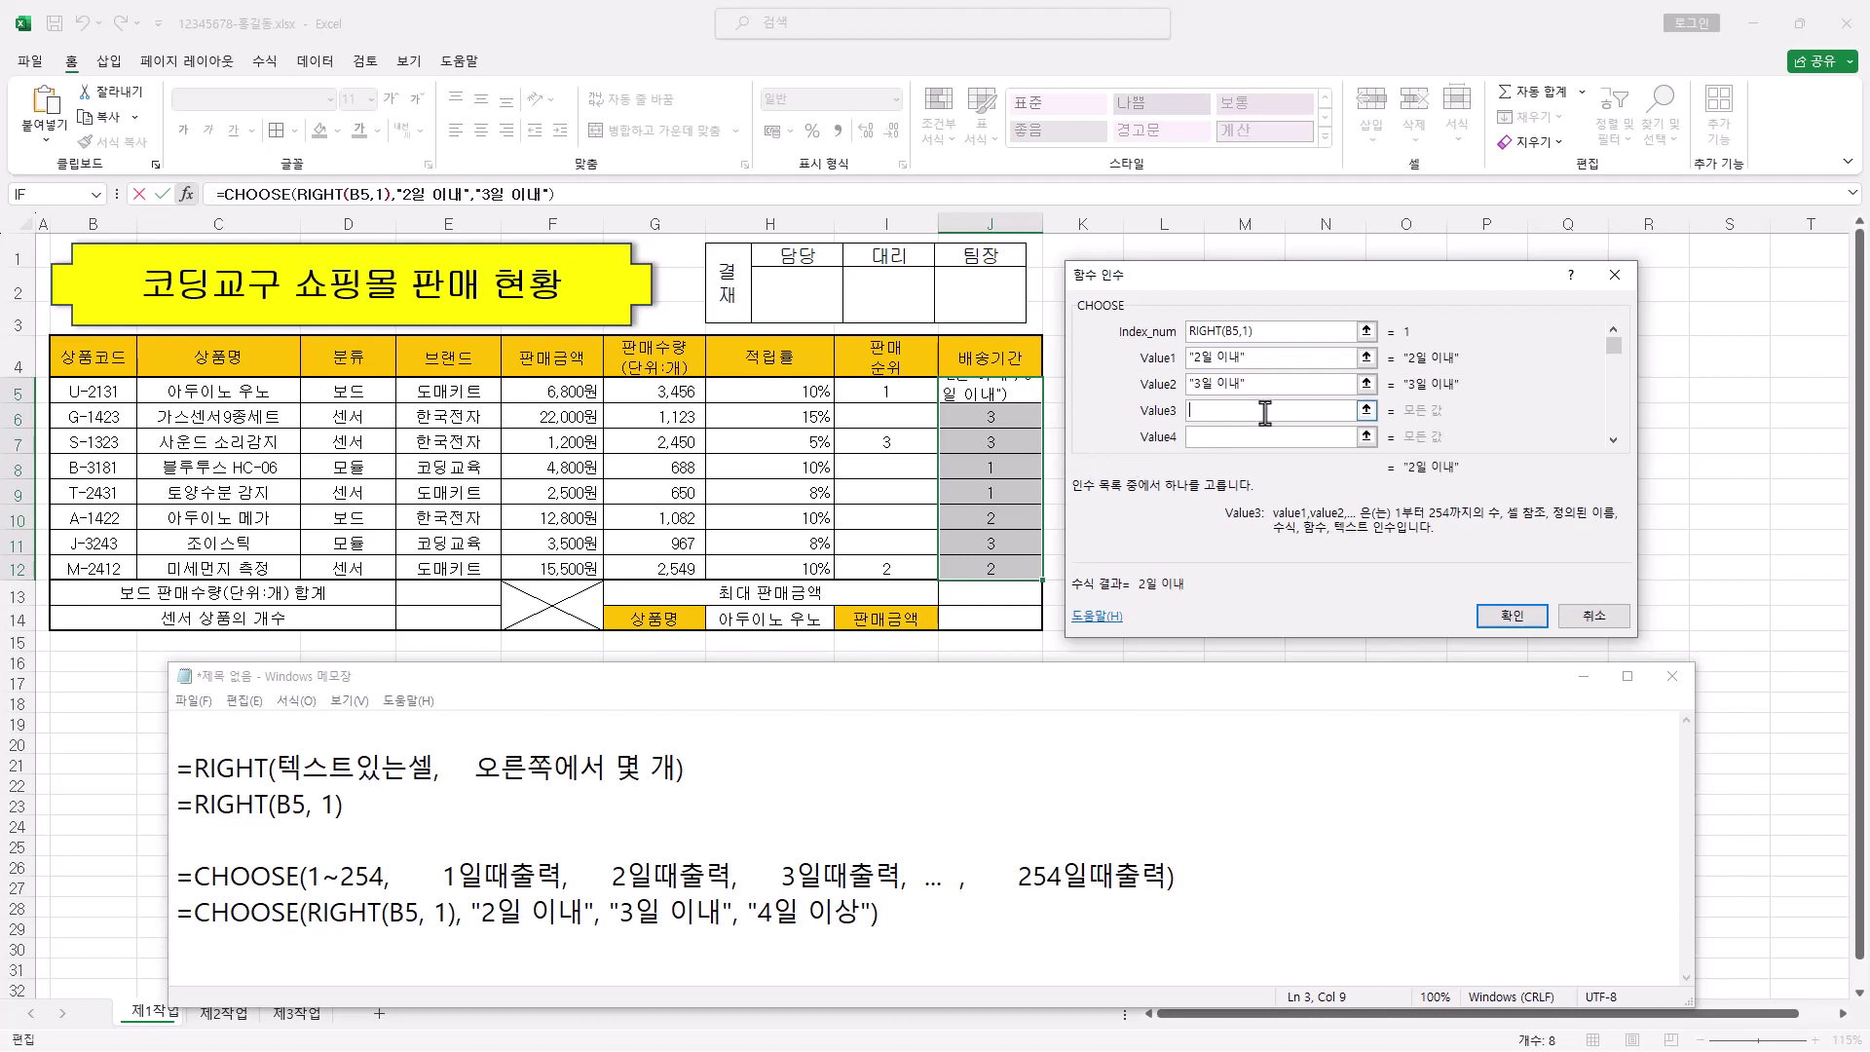
text(4일 이상)
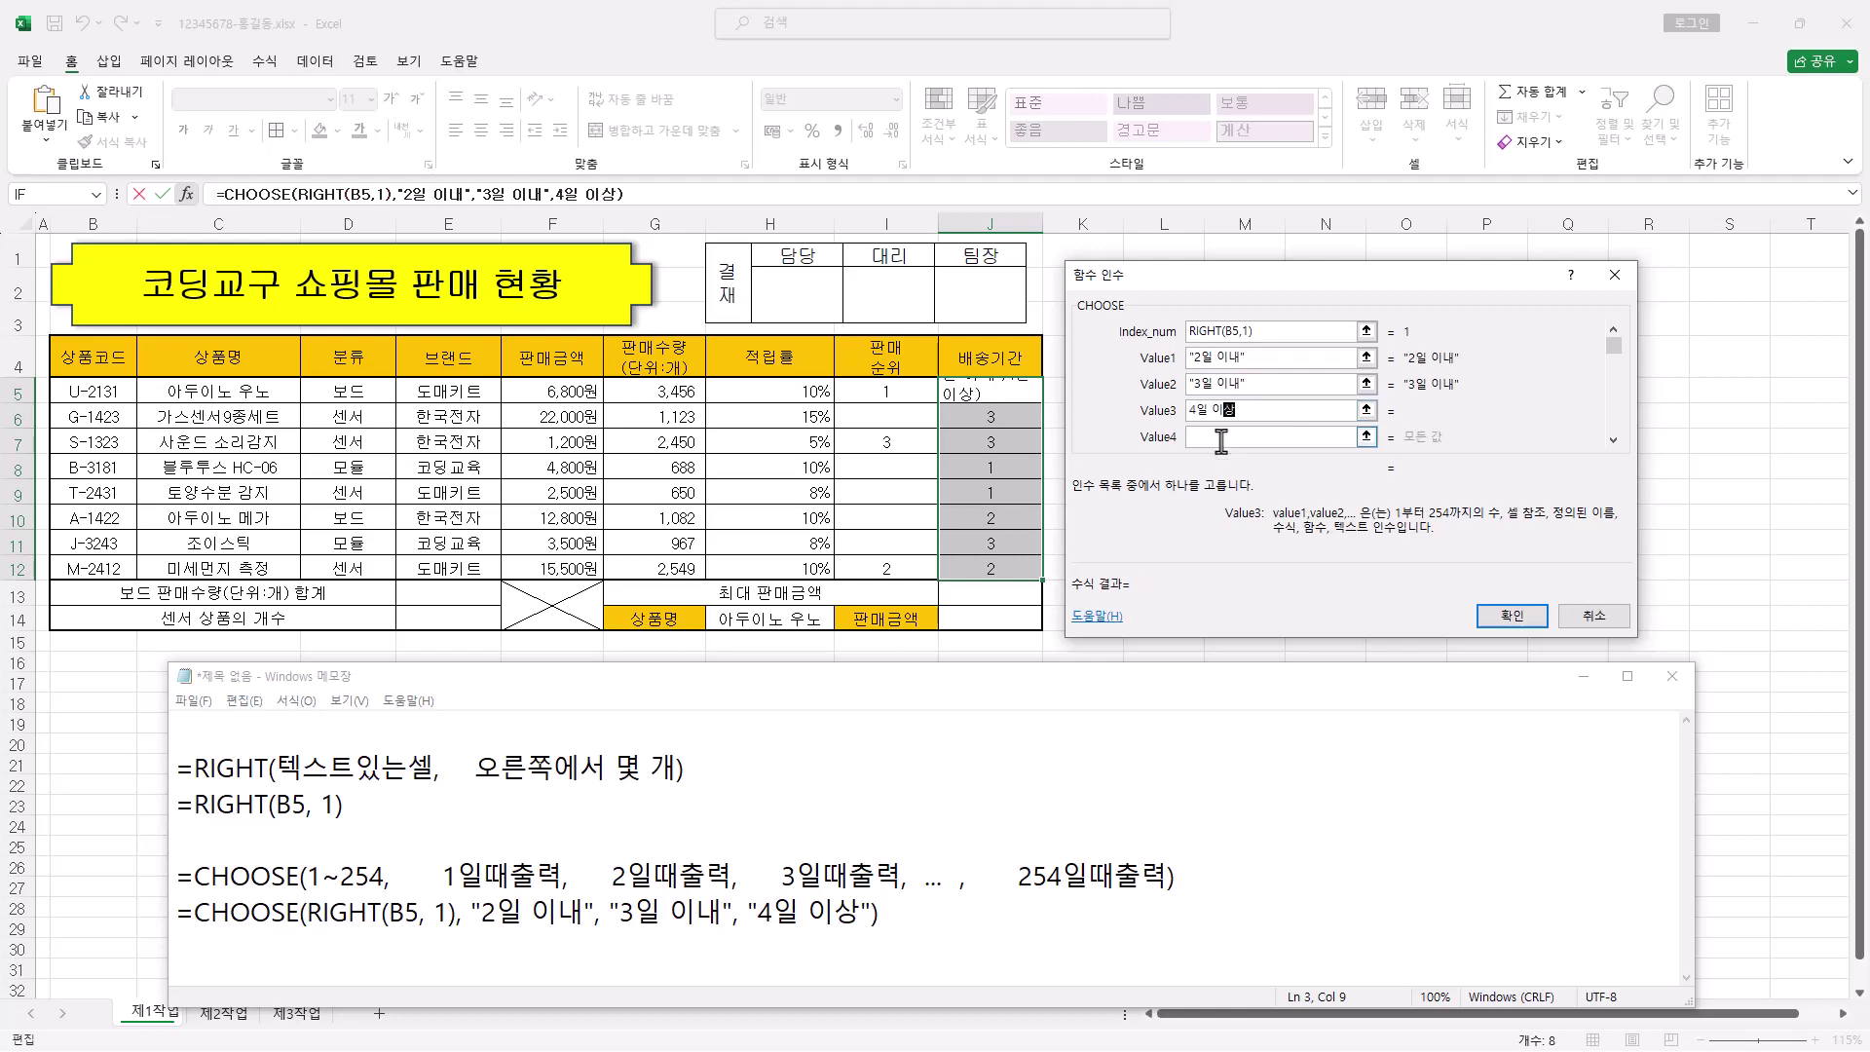
click(1516, 618)
click(1515, 617)
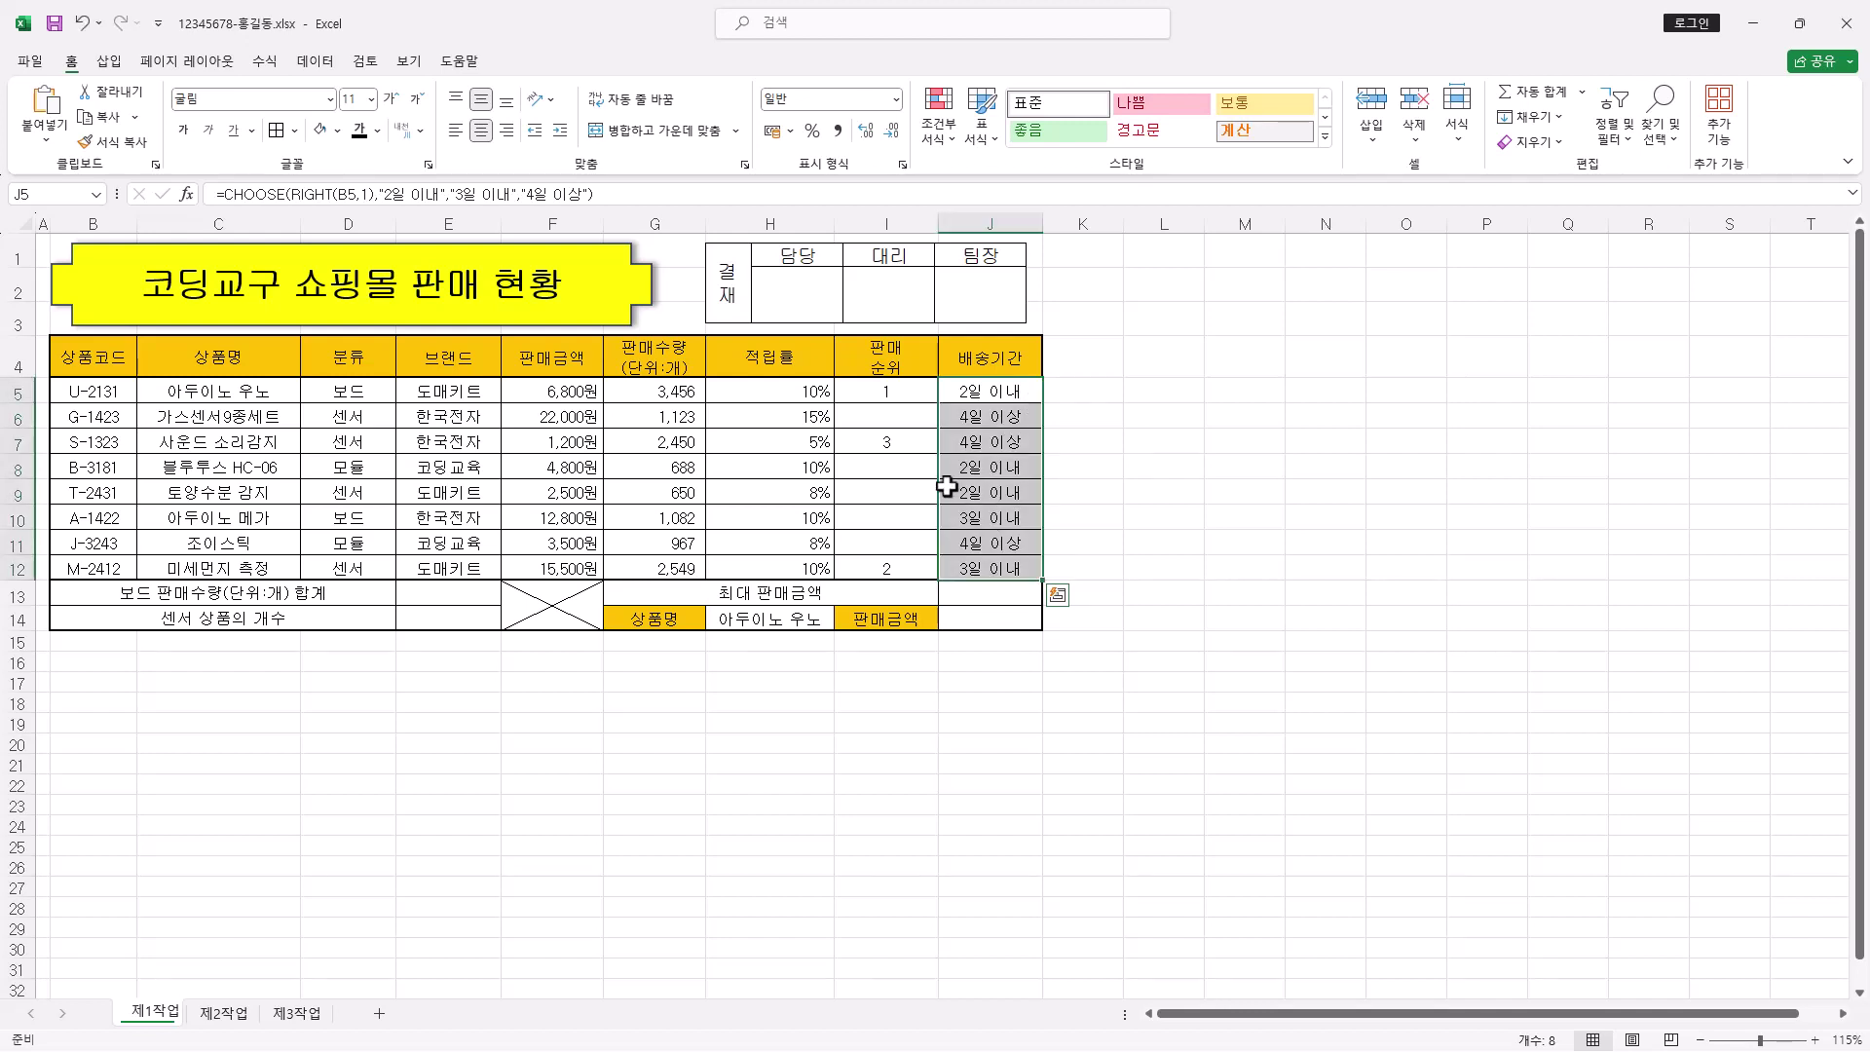
Start a DSUM function in E13 with its arguments dialog and set Database to B4:H12
click(450, 596)
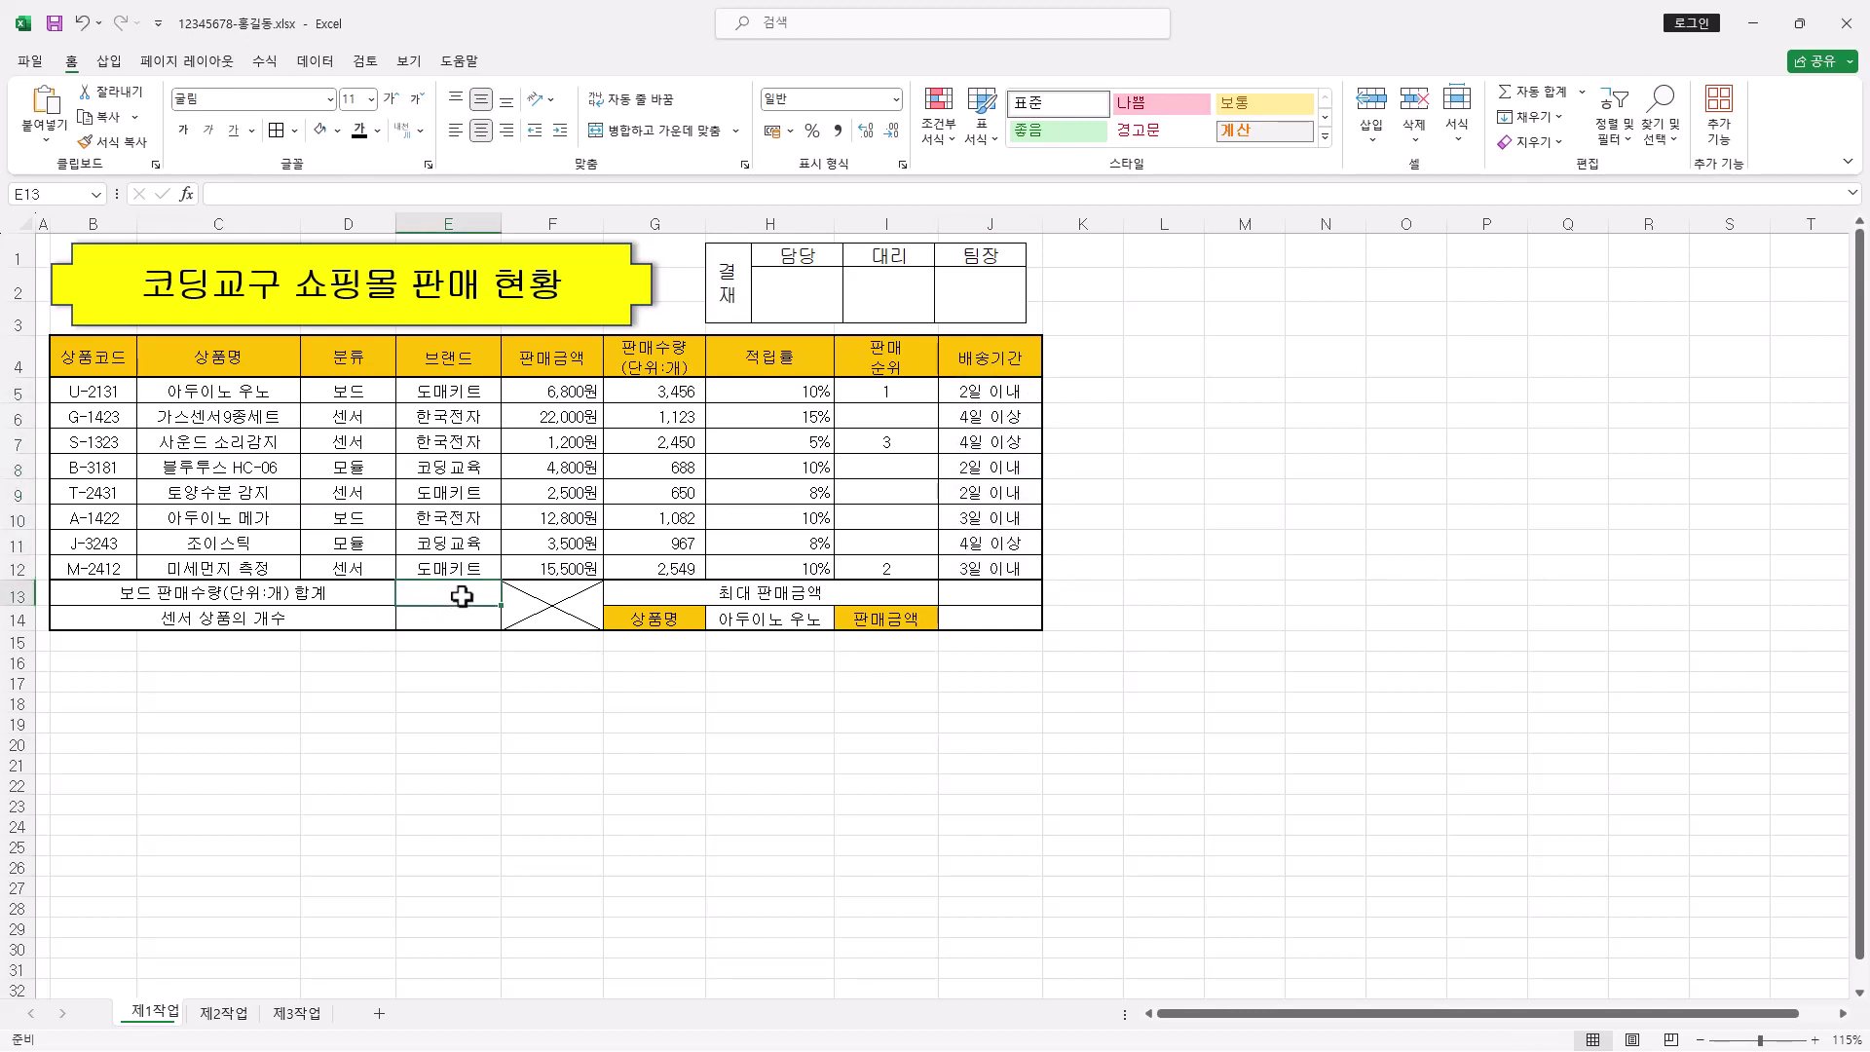
click(430, 190)
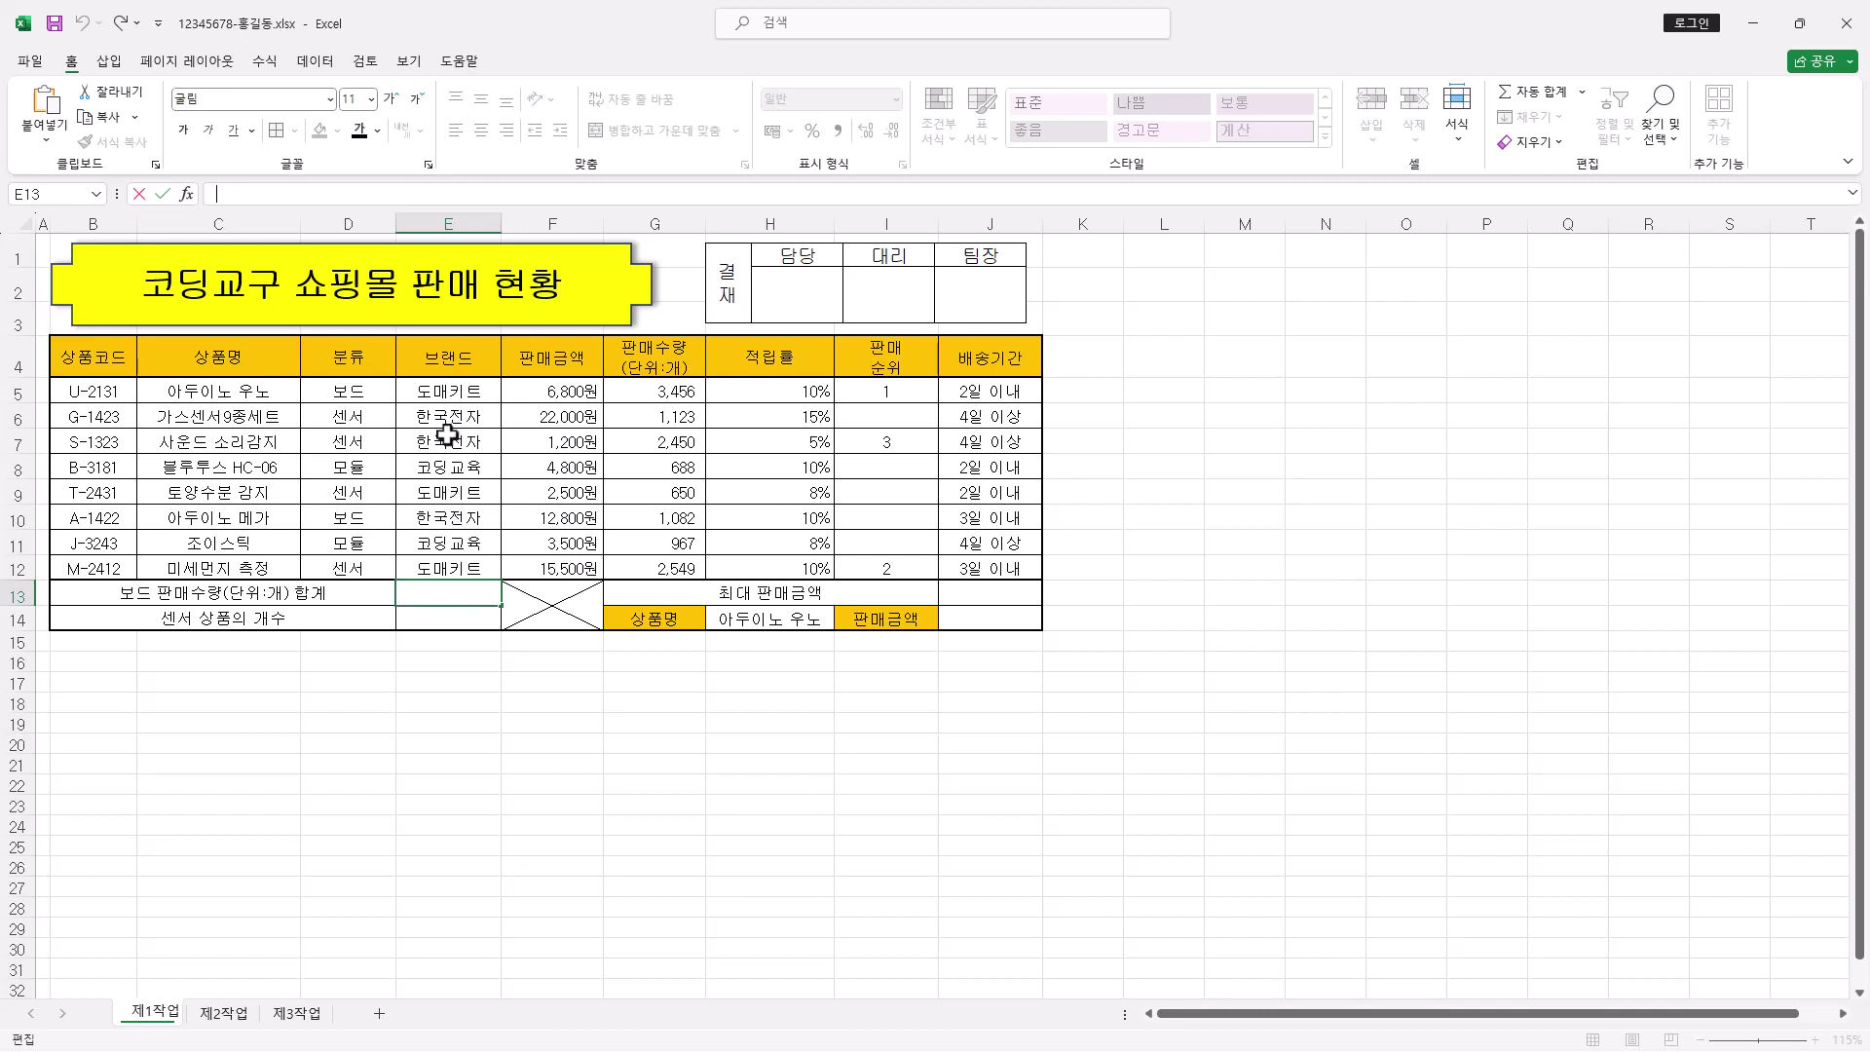
text(=DSUM()
click(187, 198)
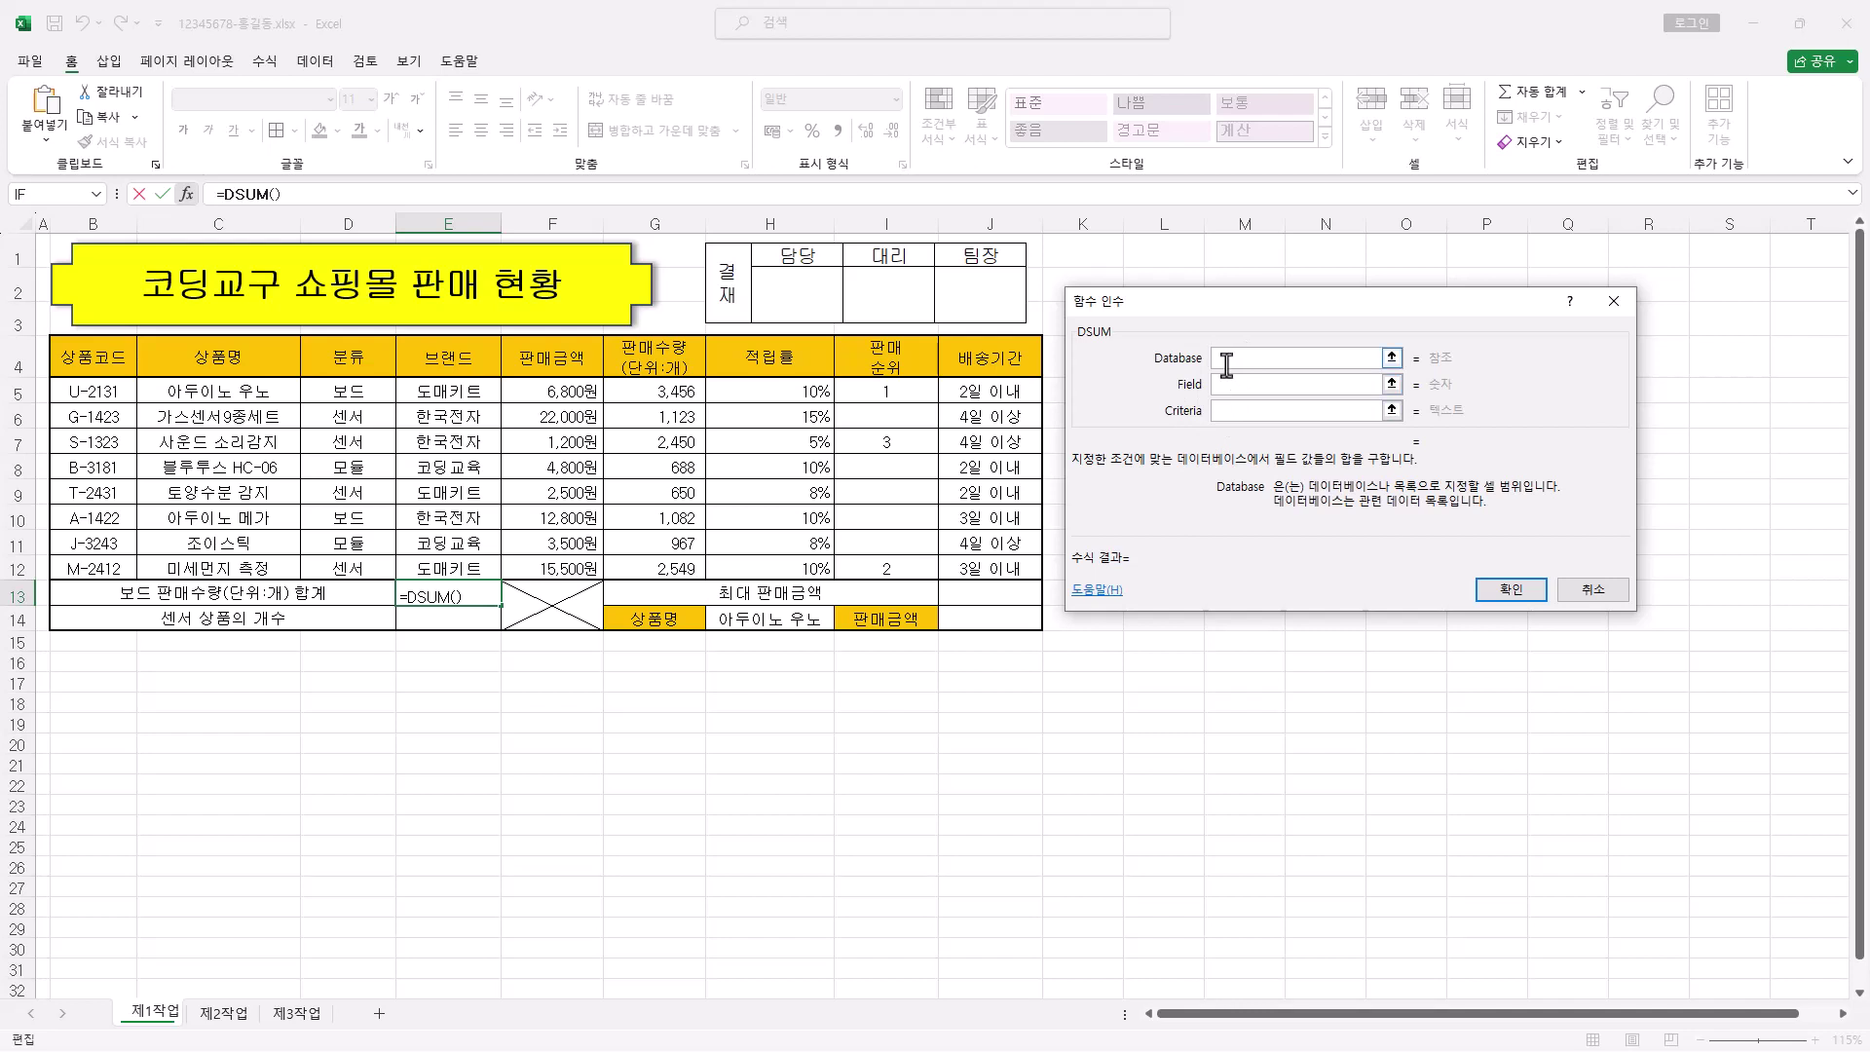
key(alt+Tab)
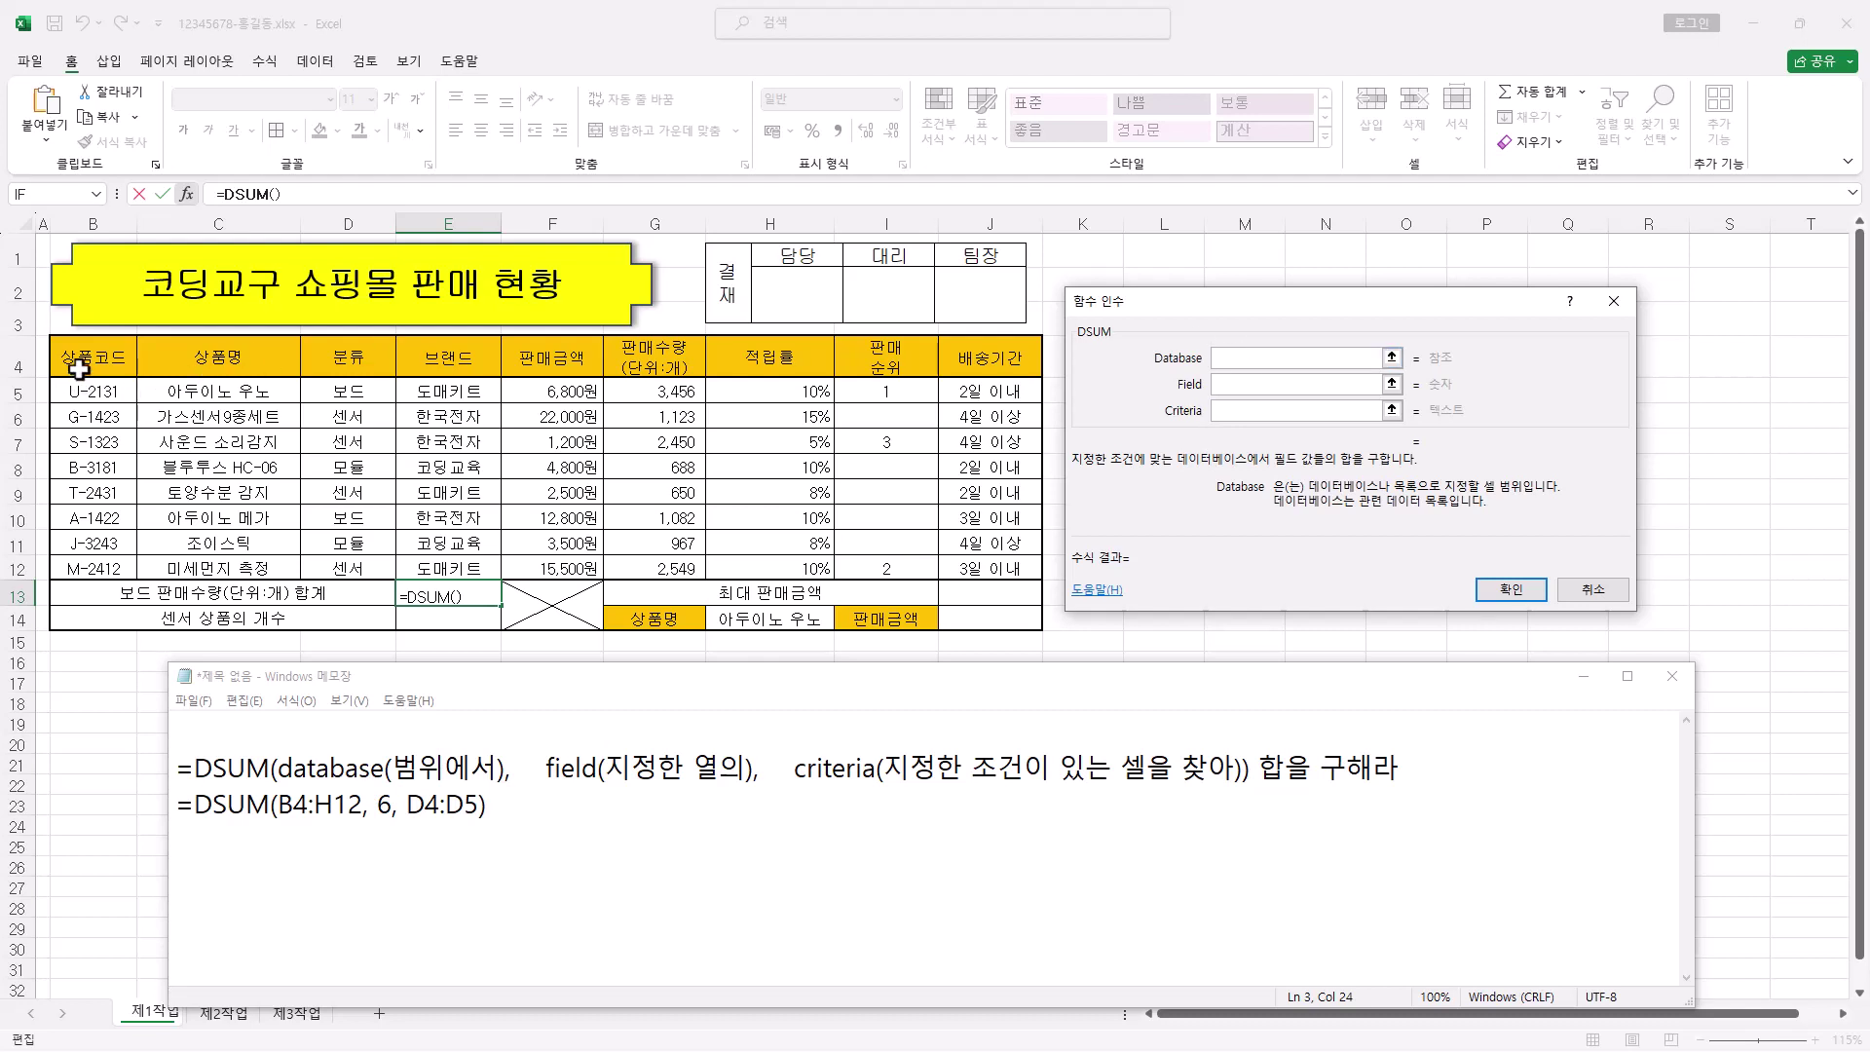
drag(76, 371, 774, 567)
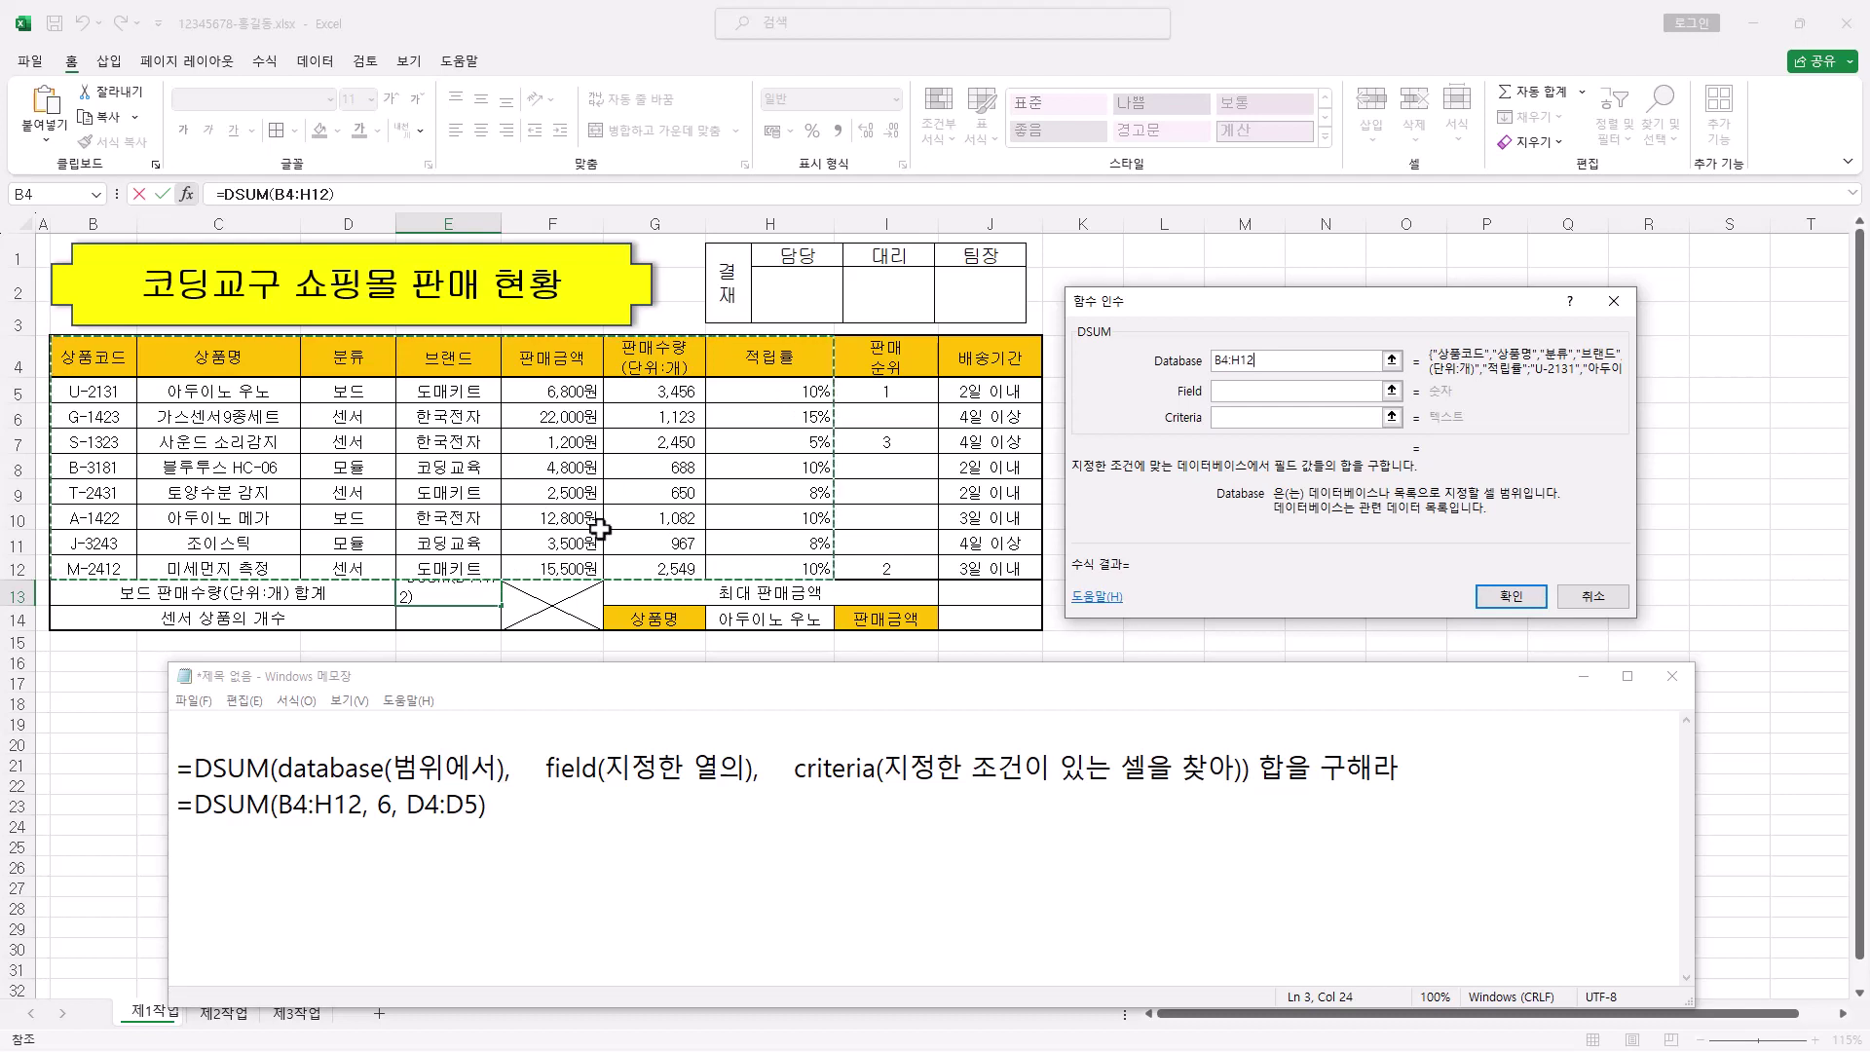
Set DSUM's Field to 6 and Criteria to D4:D5, and apply the formula to E13
click(1224, 394)
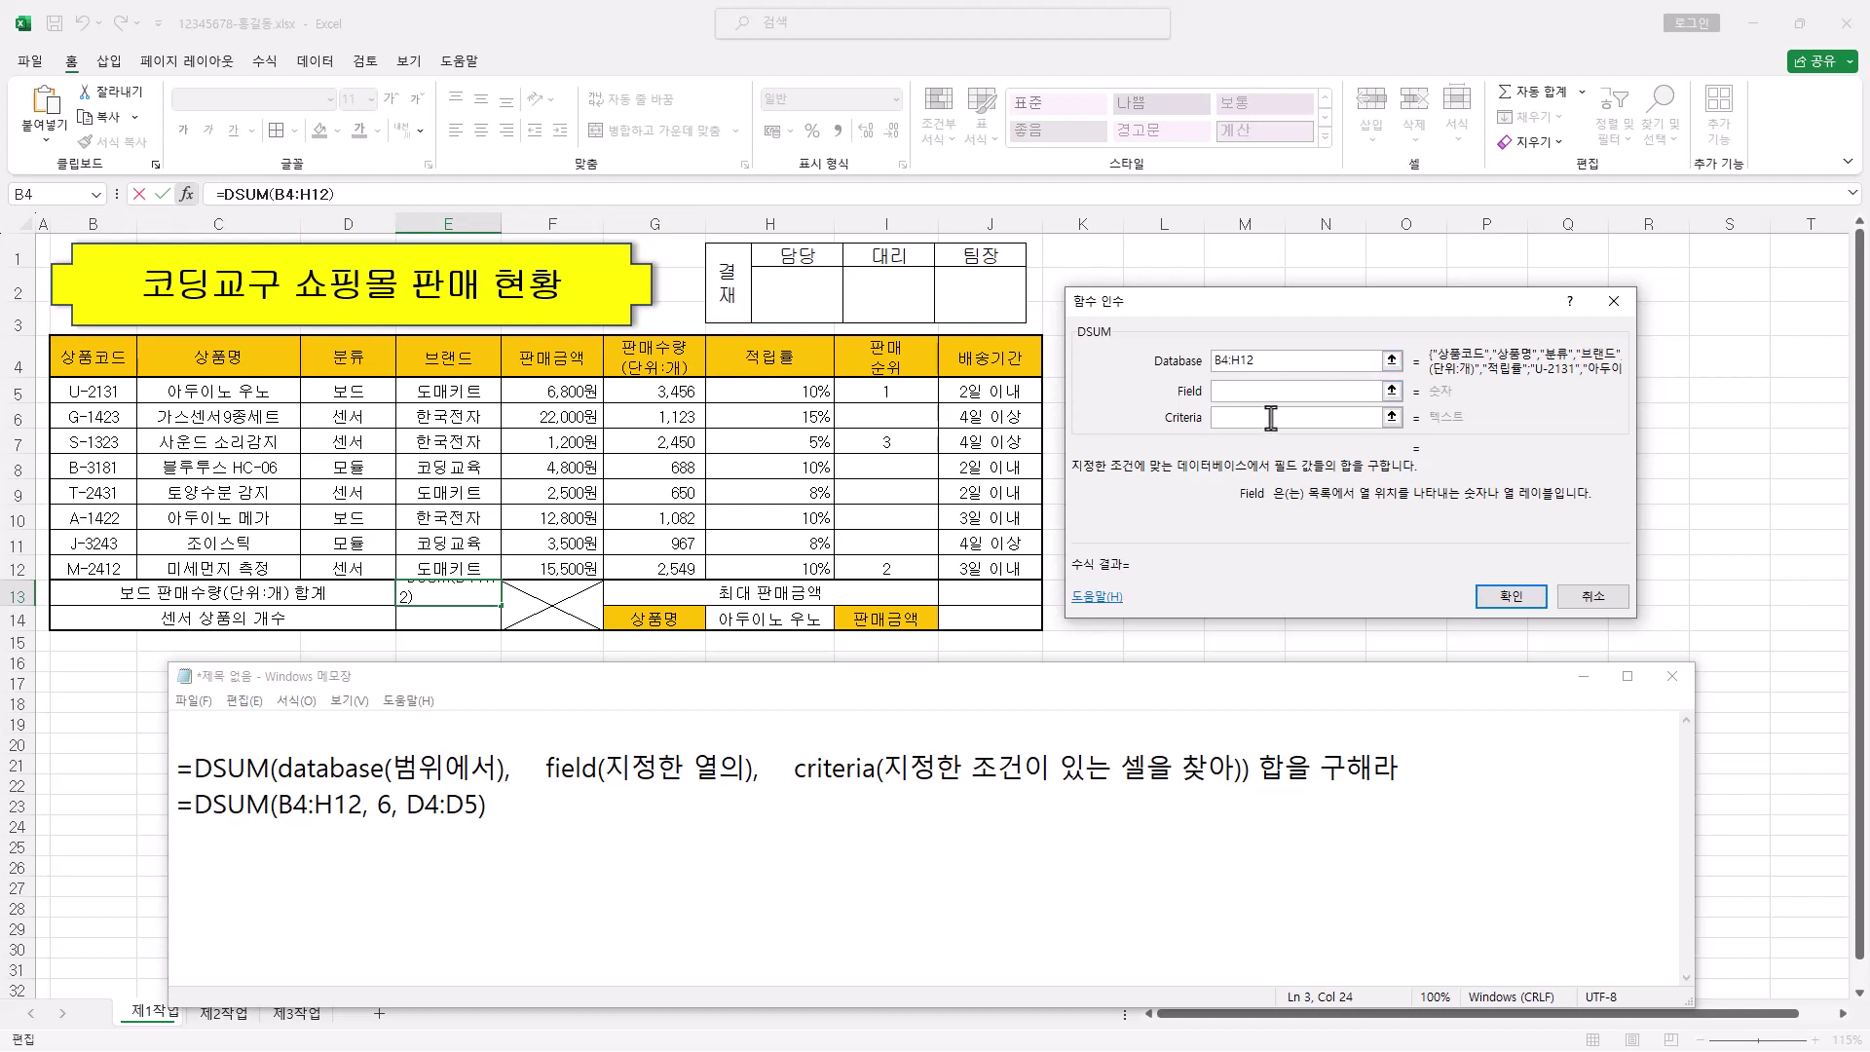
click(1237, 392)
text(6)
click(1248, 419)
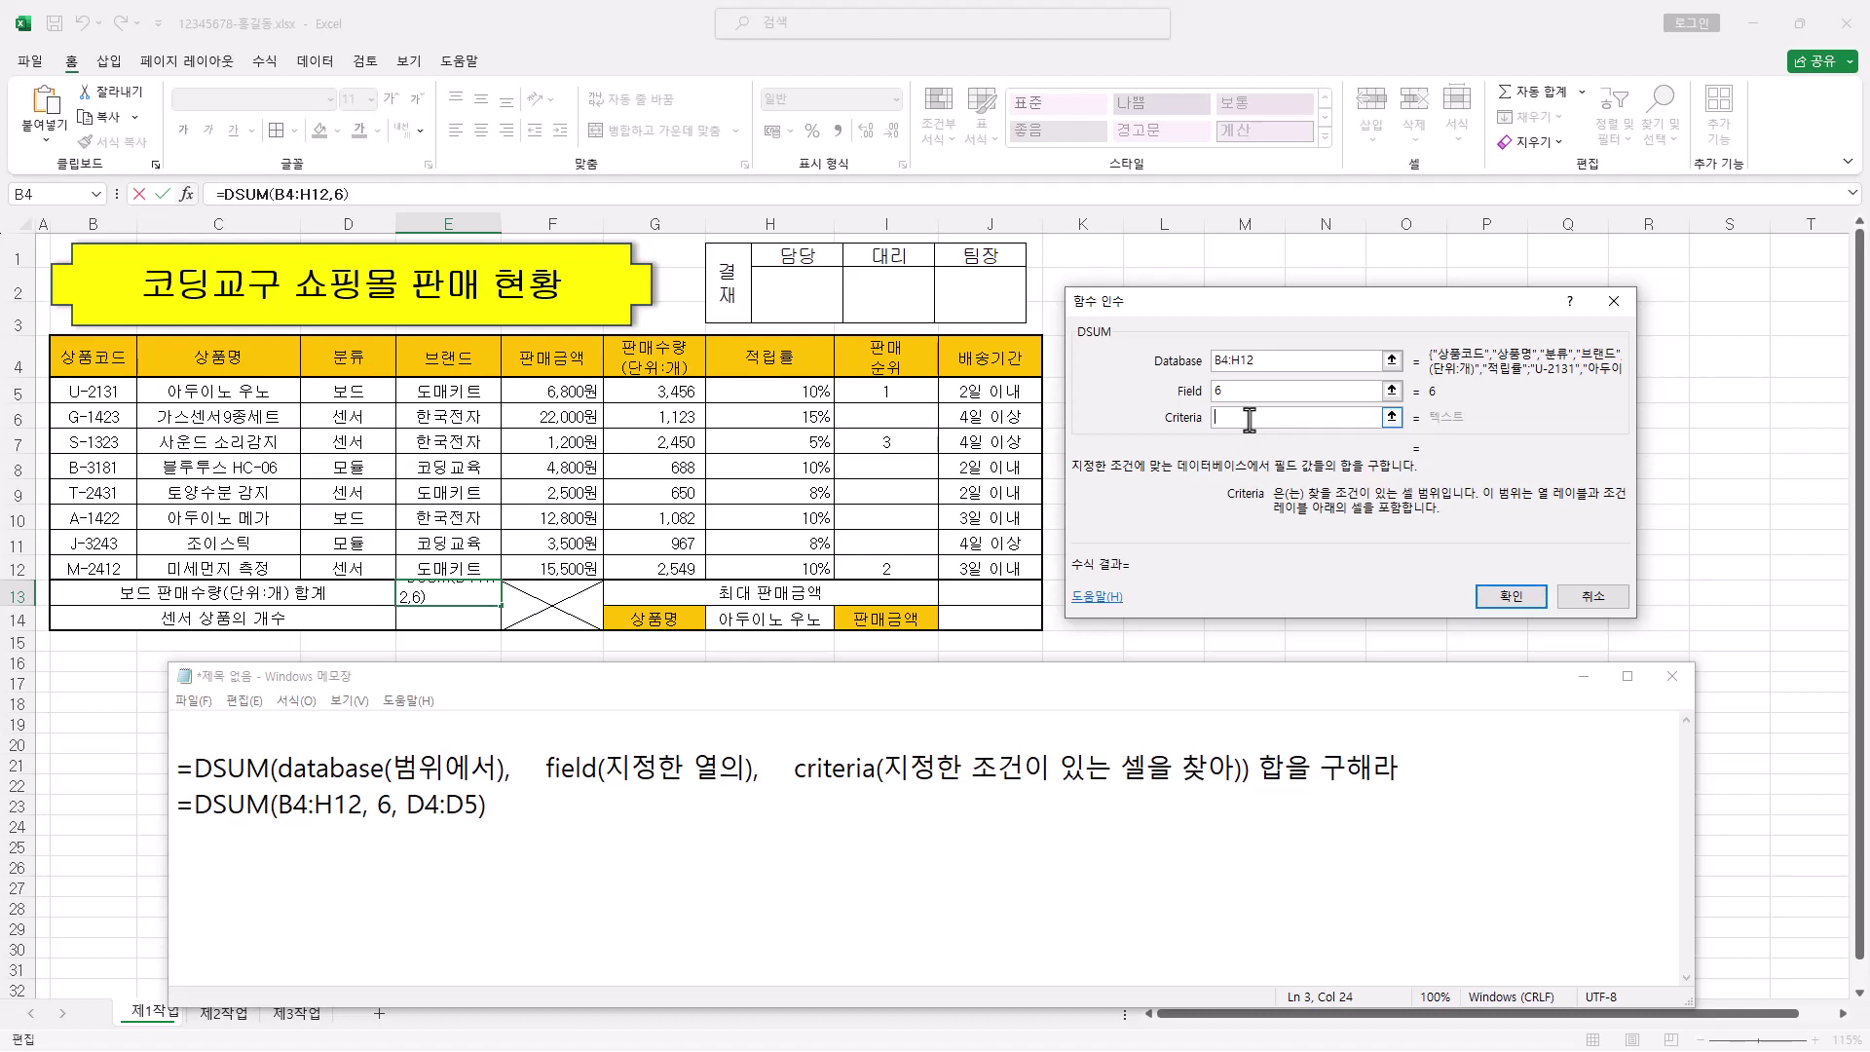
click(373, 354)
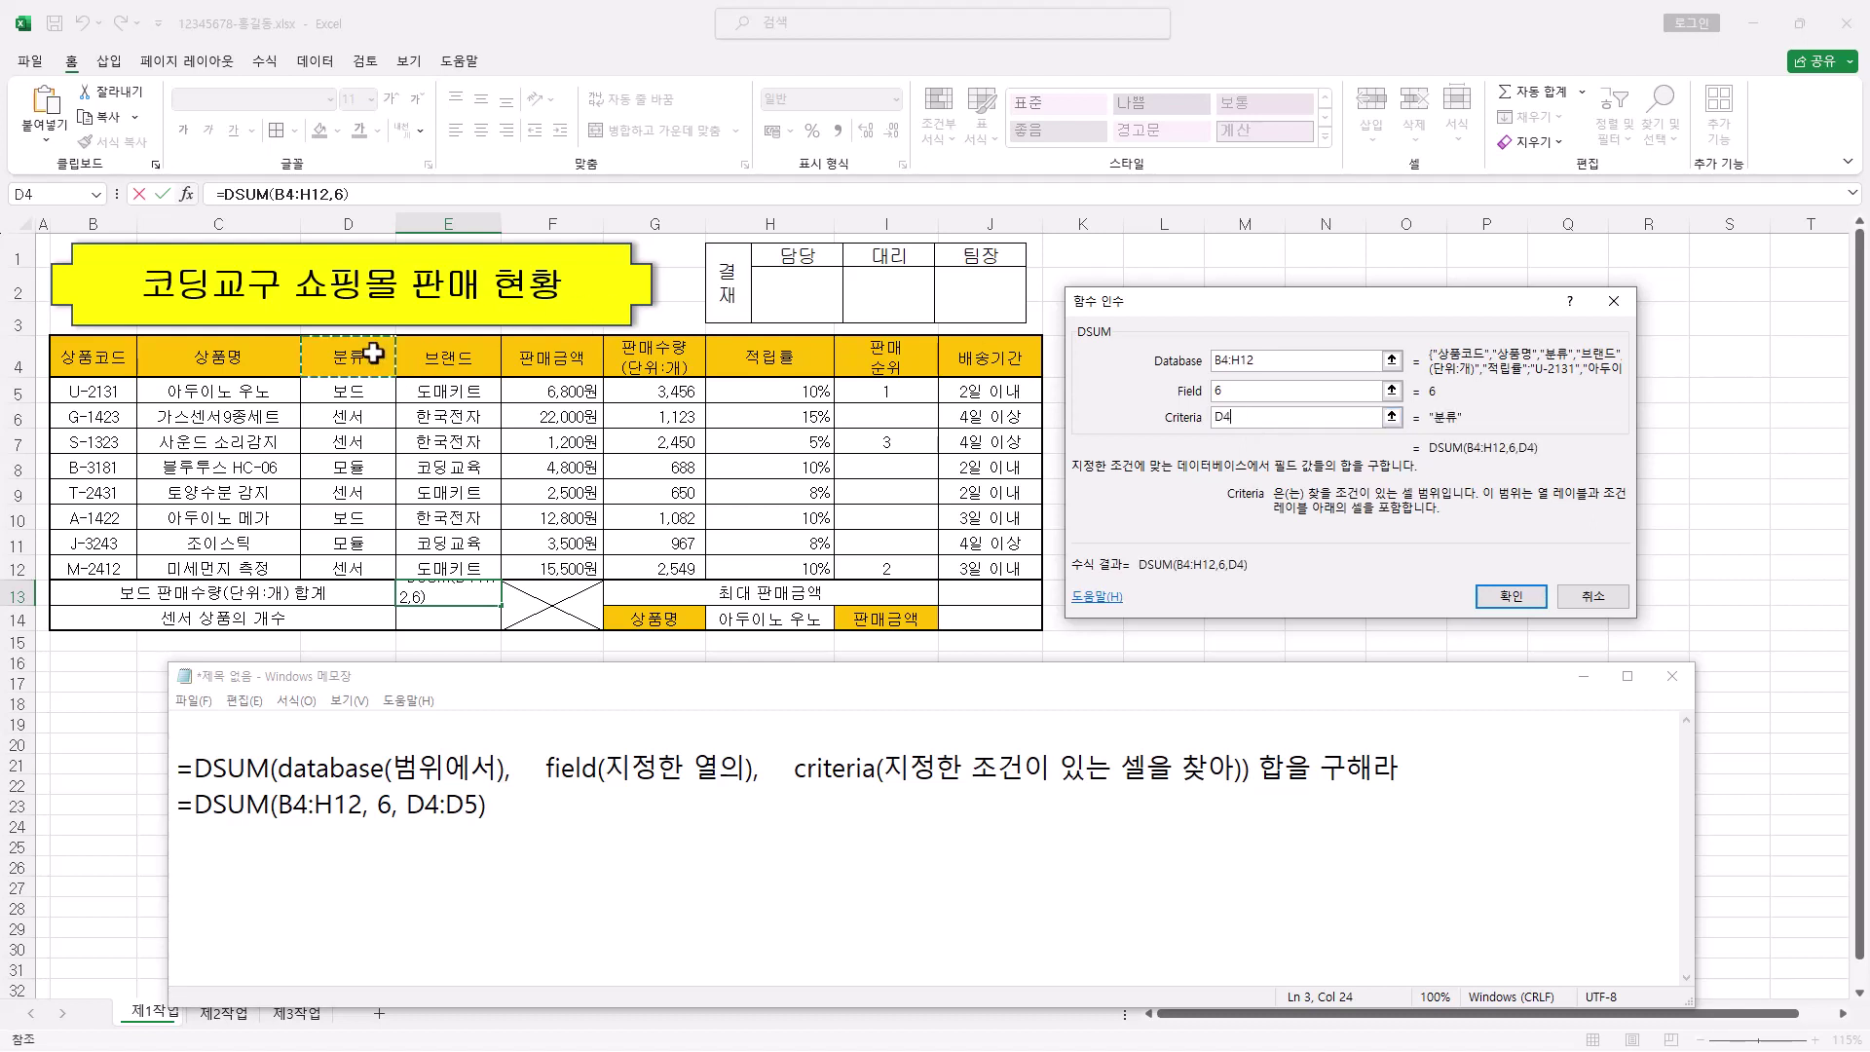
drag(373, 354, 373, 389)
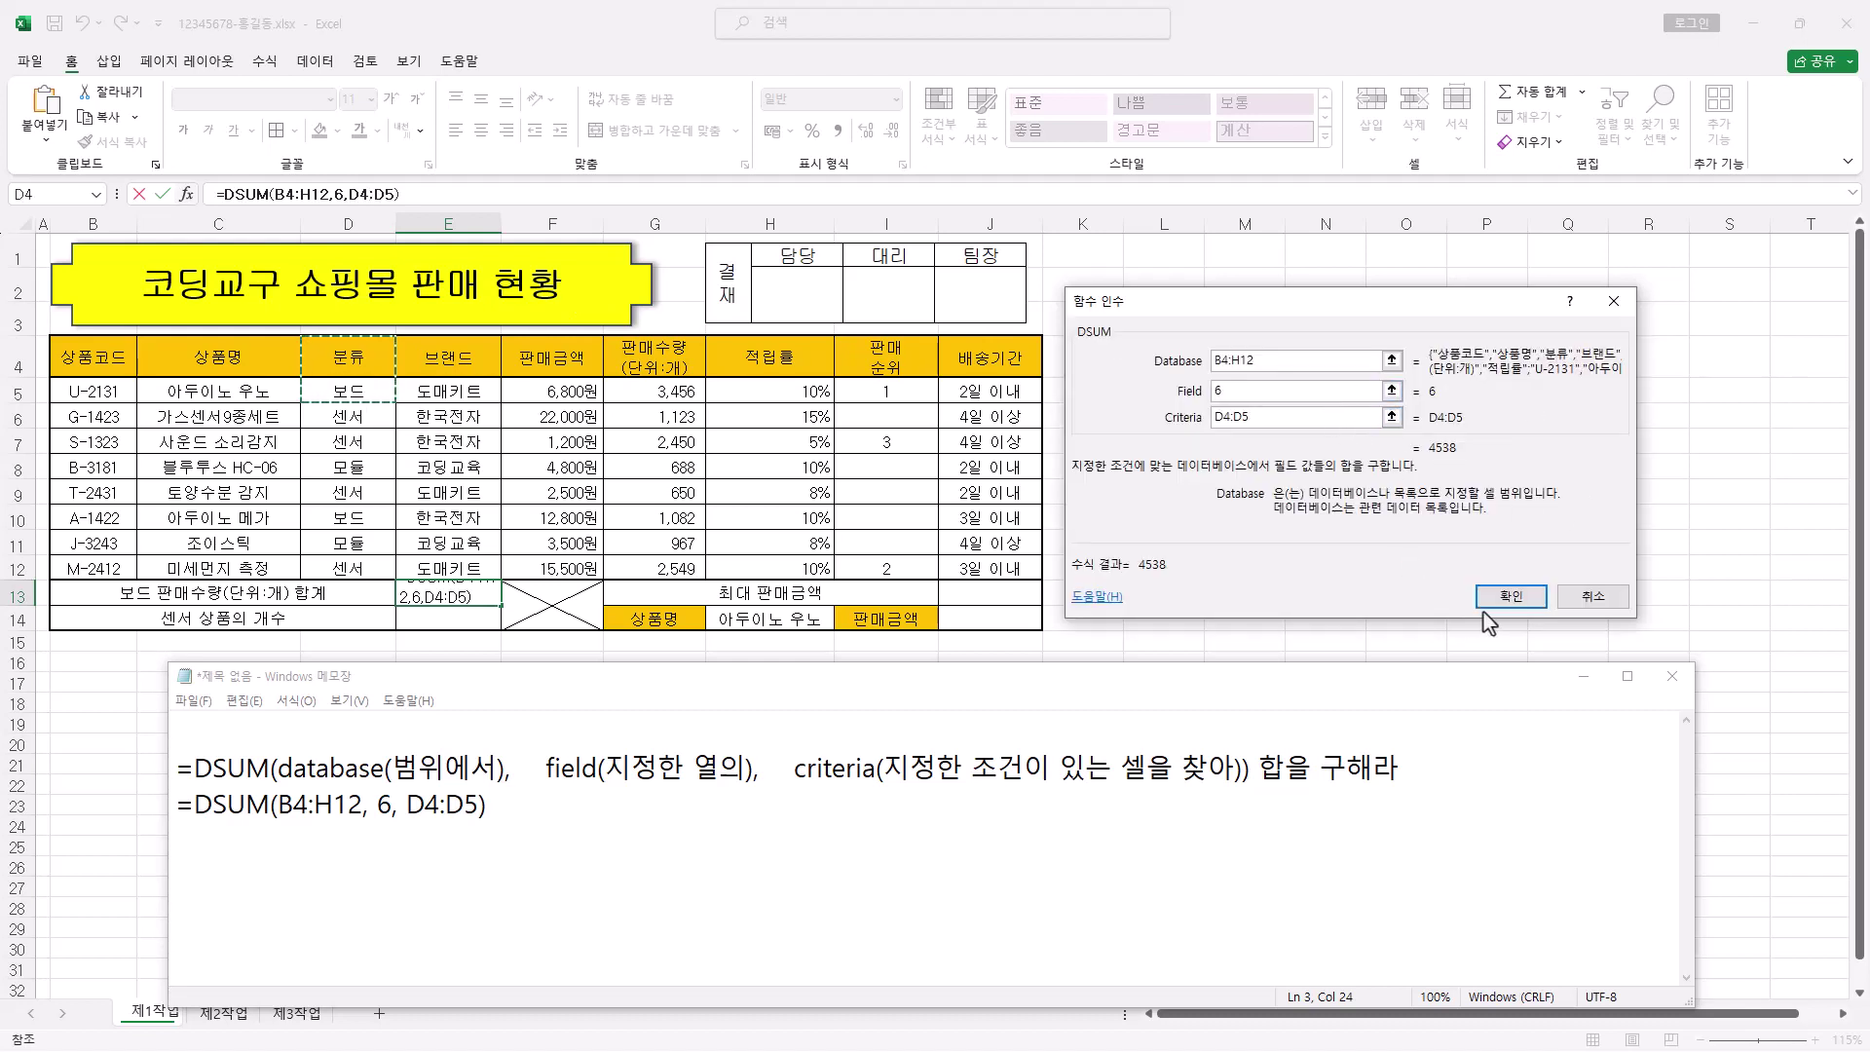
click(1509, 596)
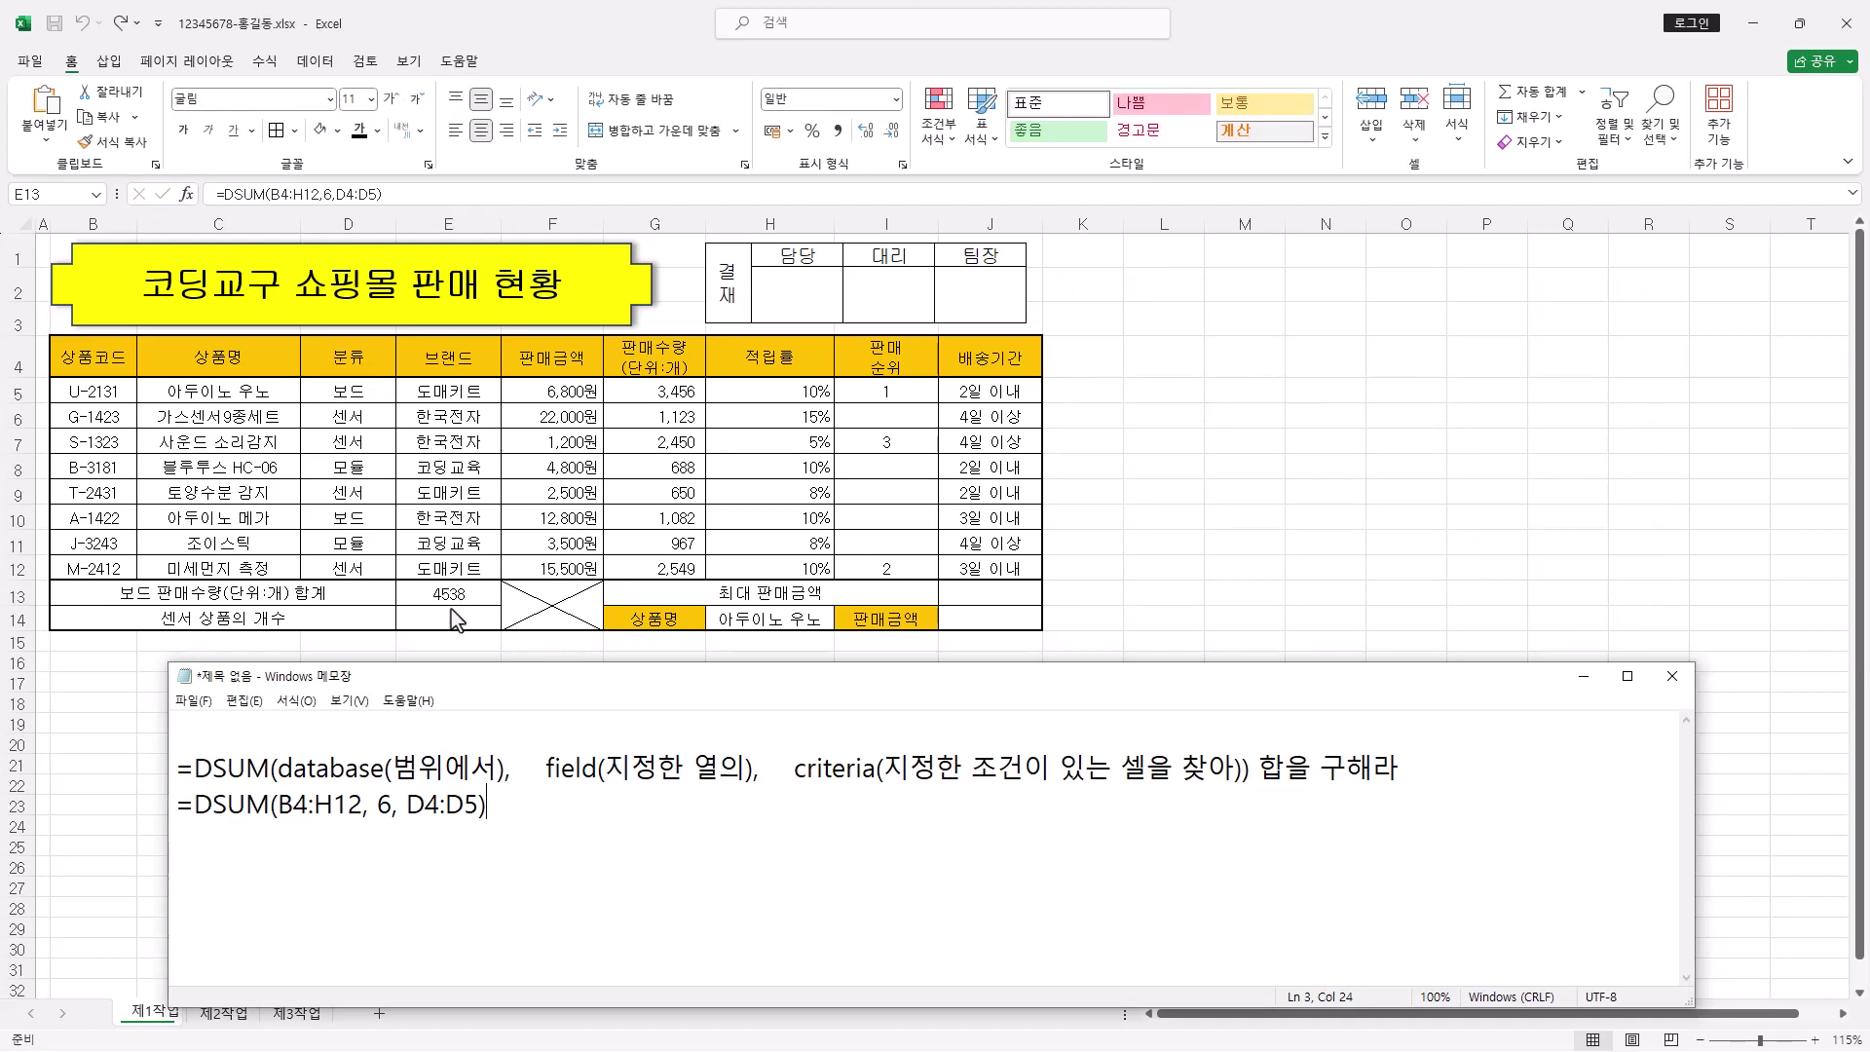
key(alt+Tab)
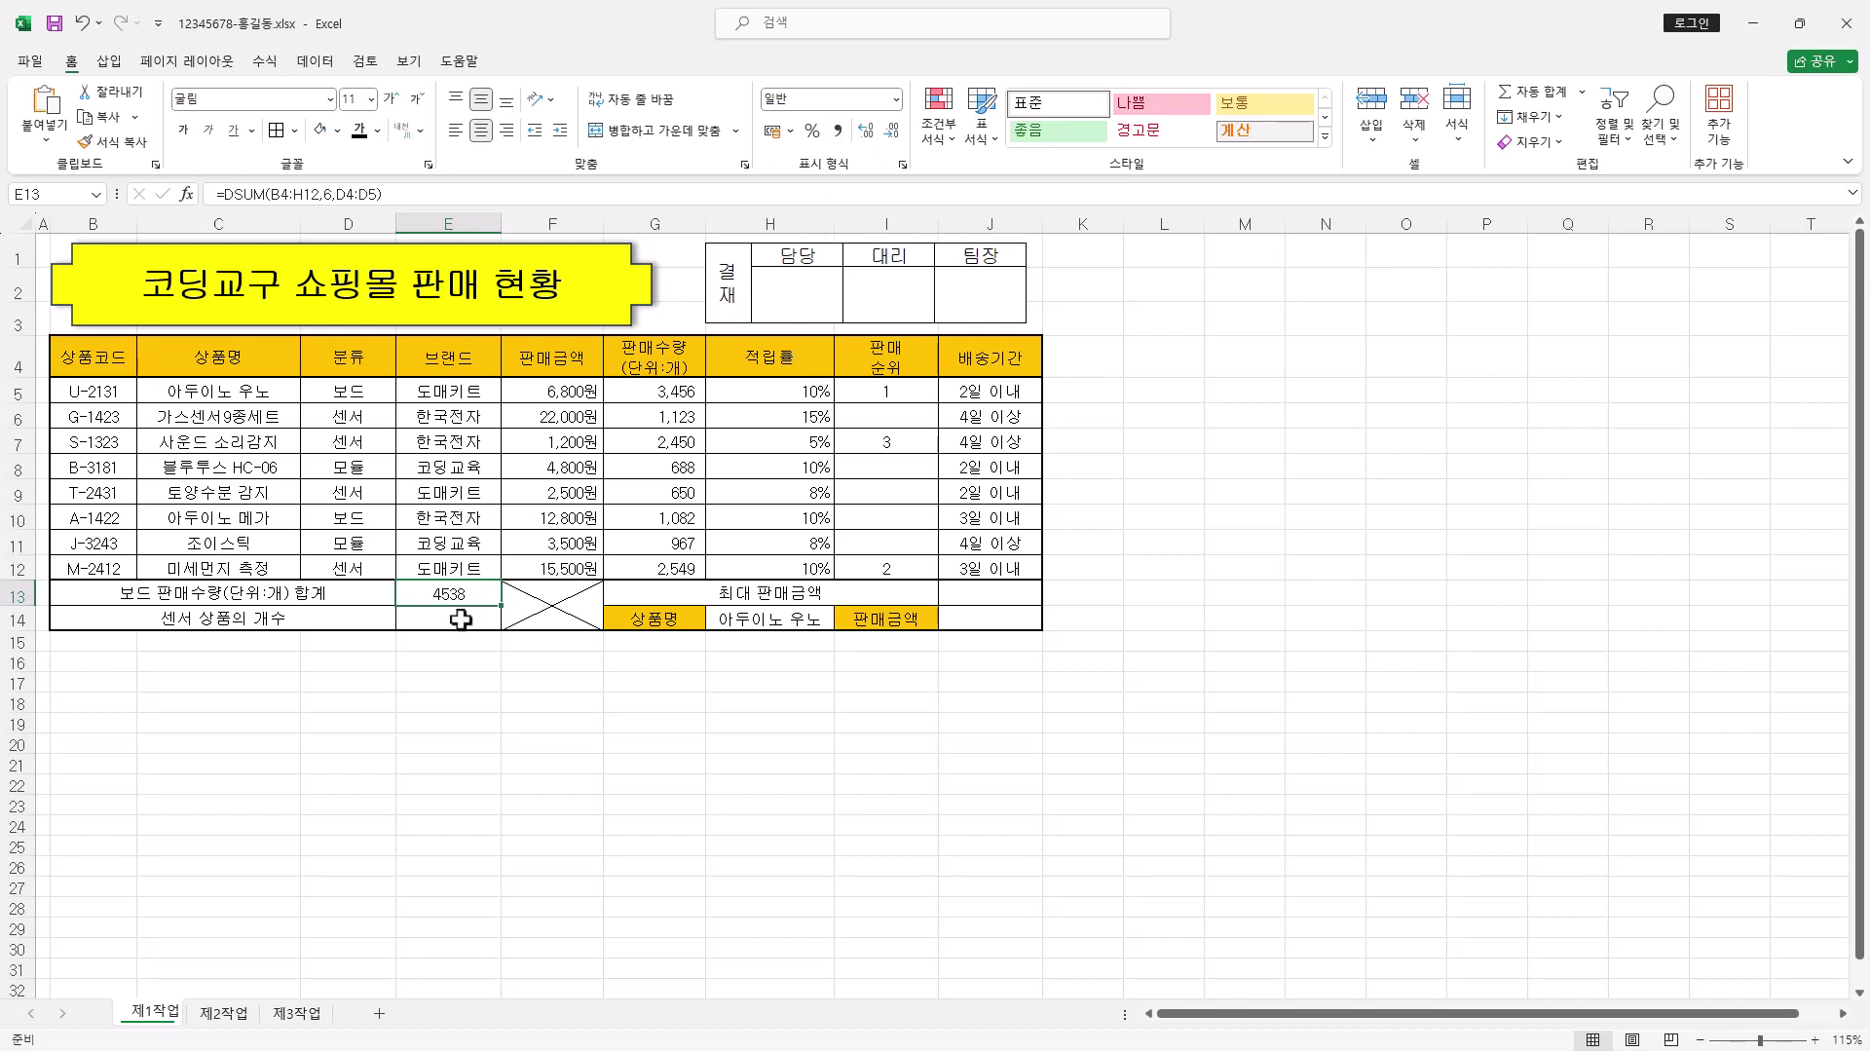
Format E13 with the comma style and right-align E13:E14
click(837, 131)
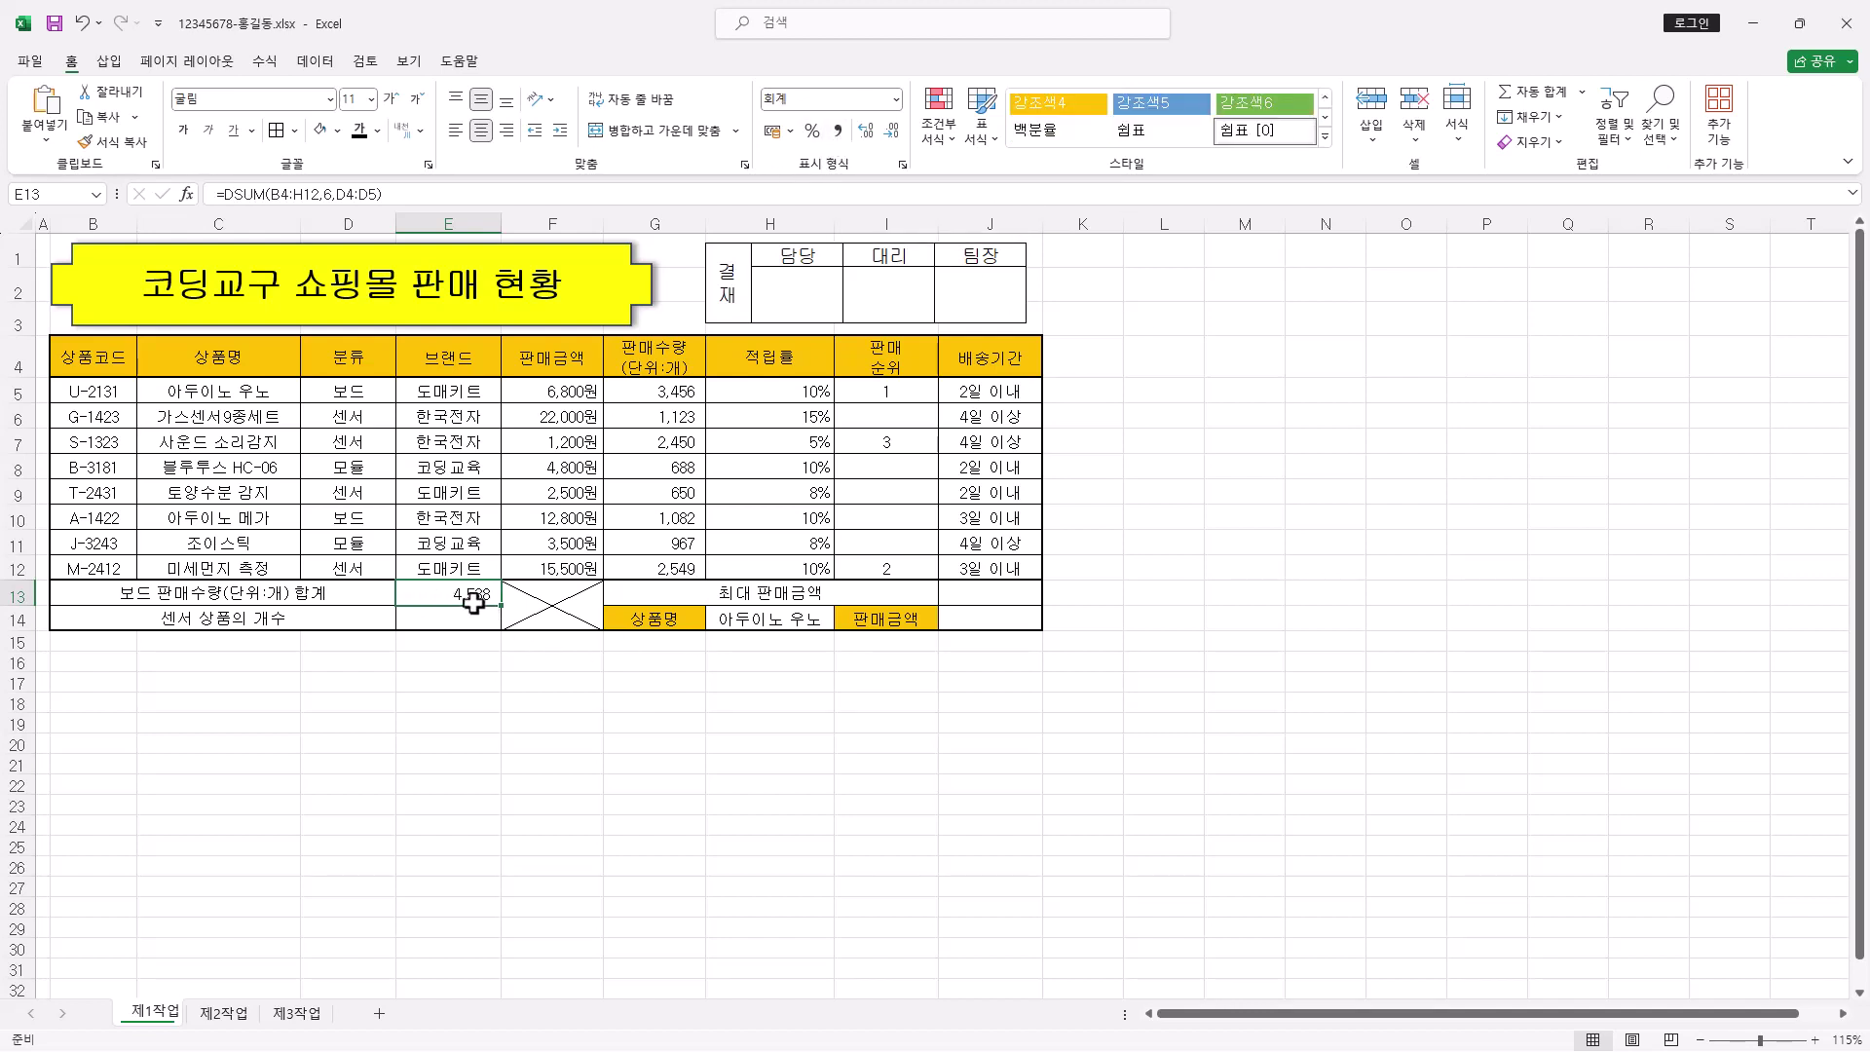
drag(466, 596, 466, 617)
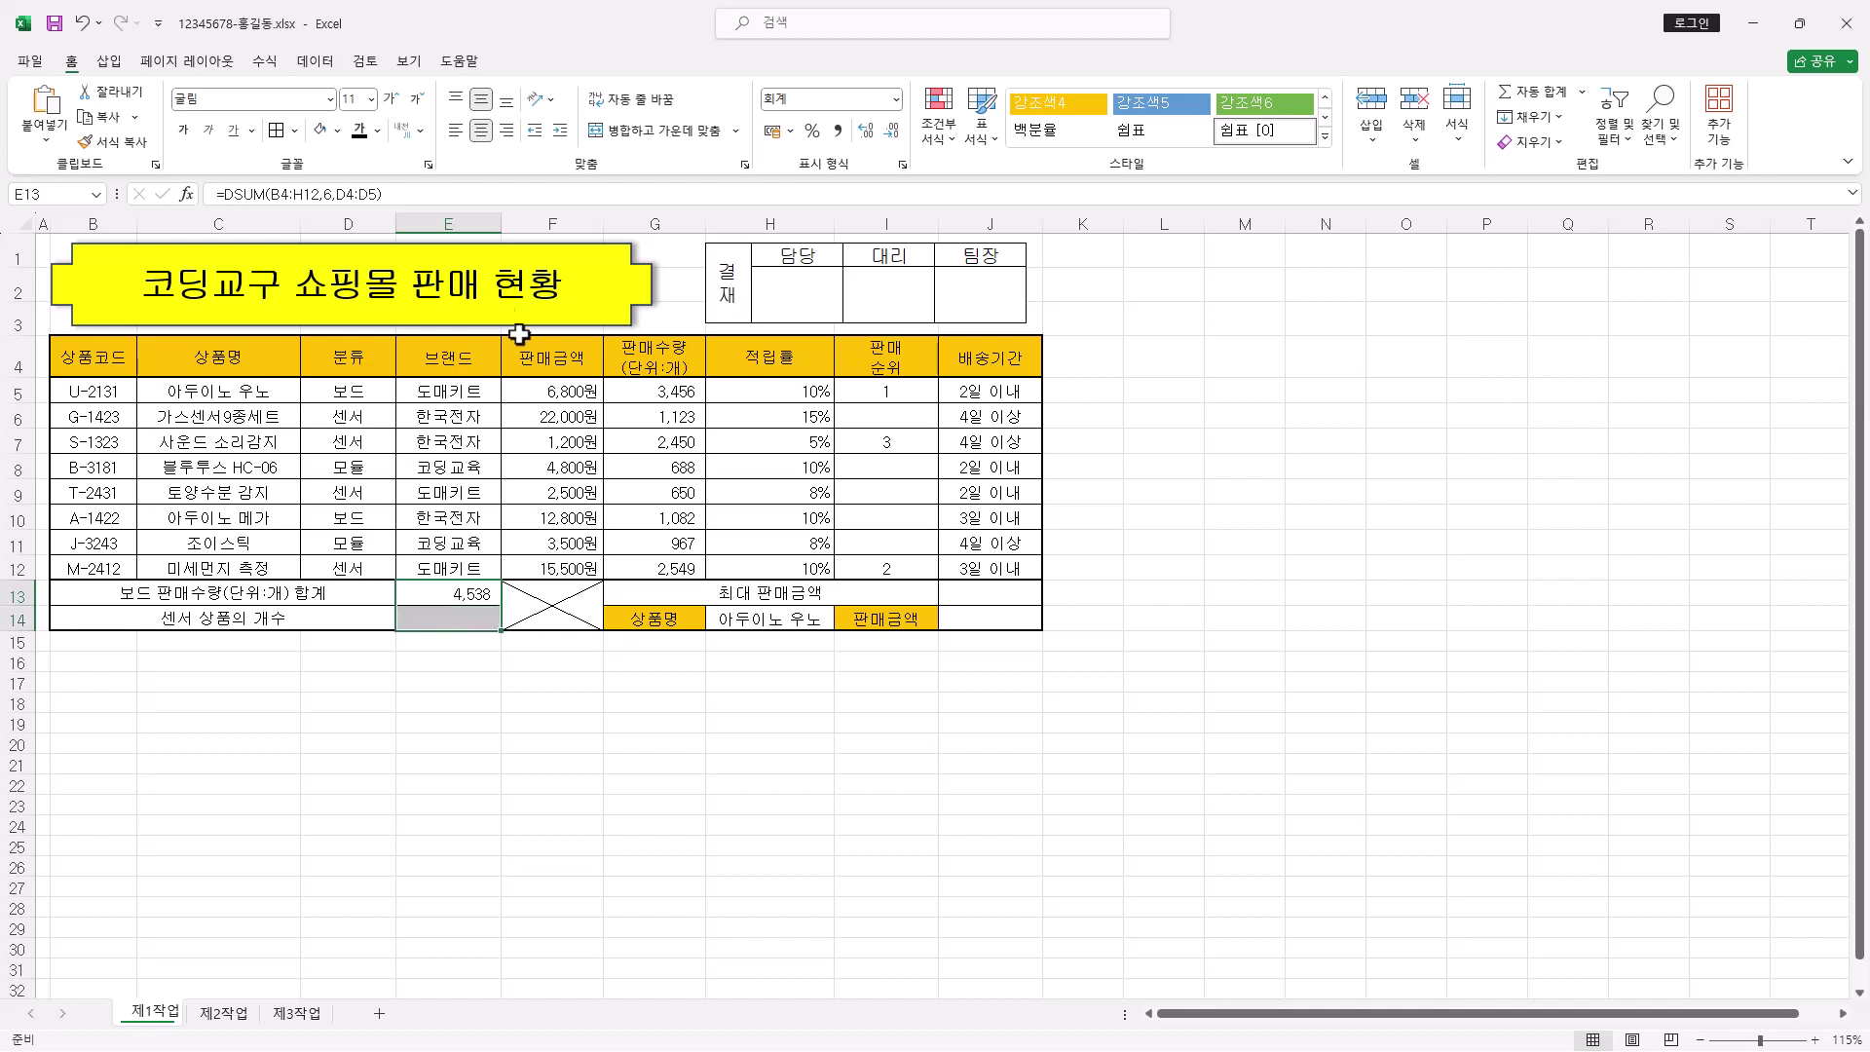
click(506, 130)
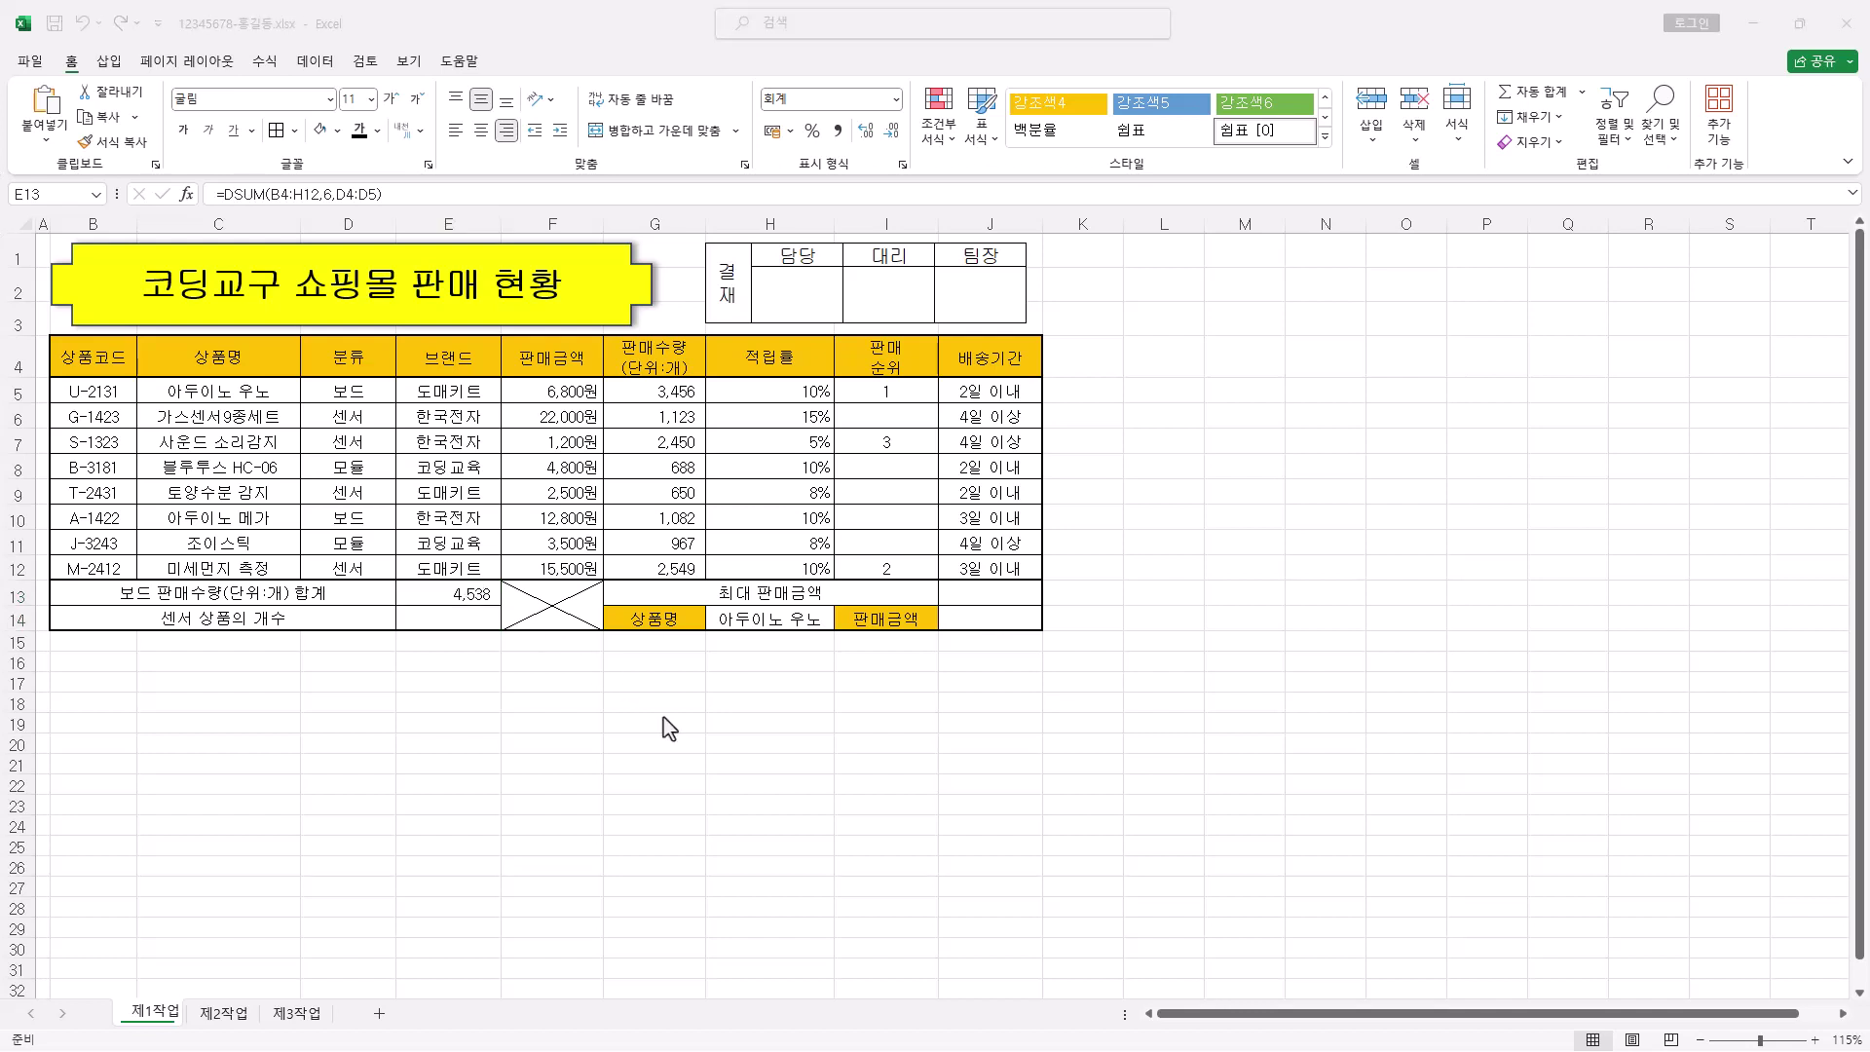
Start a COUNTIF function in E14 with its arguments dialog and set Range to D5:D12
click(468, 621)
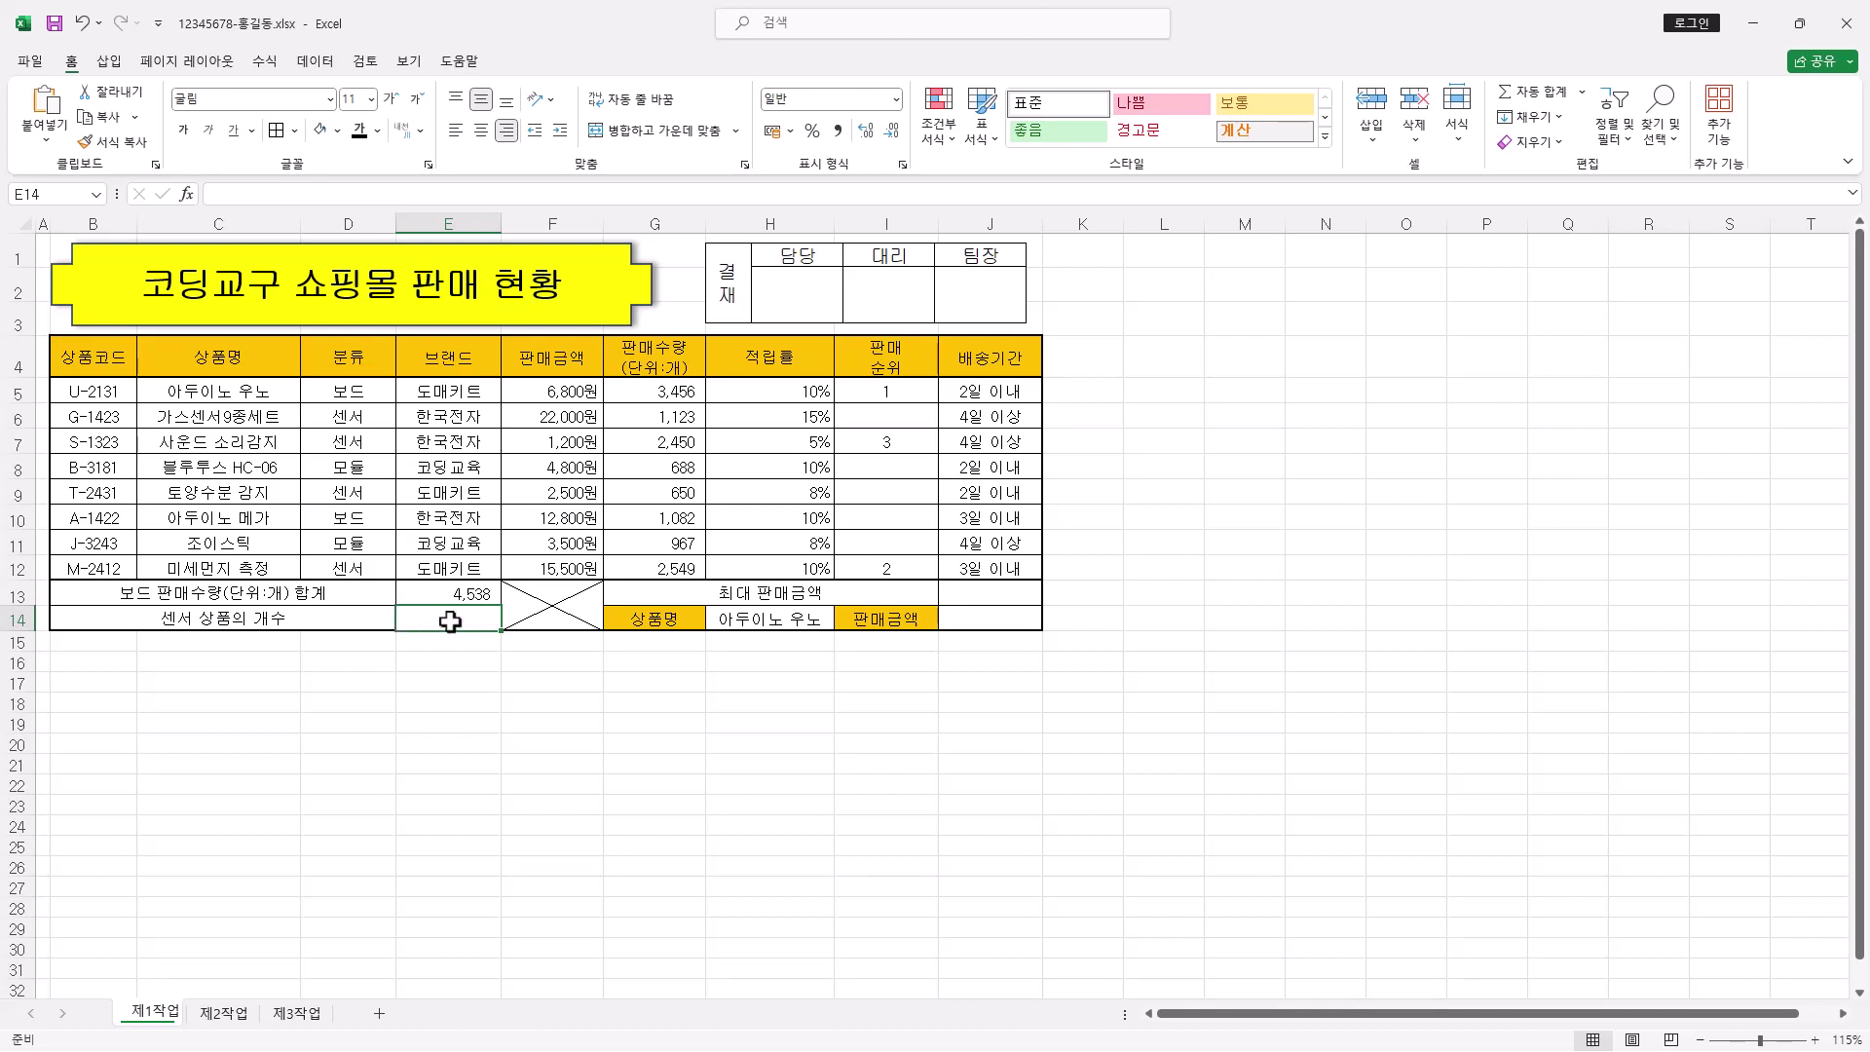
click(284, 190)
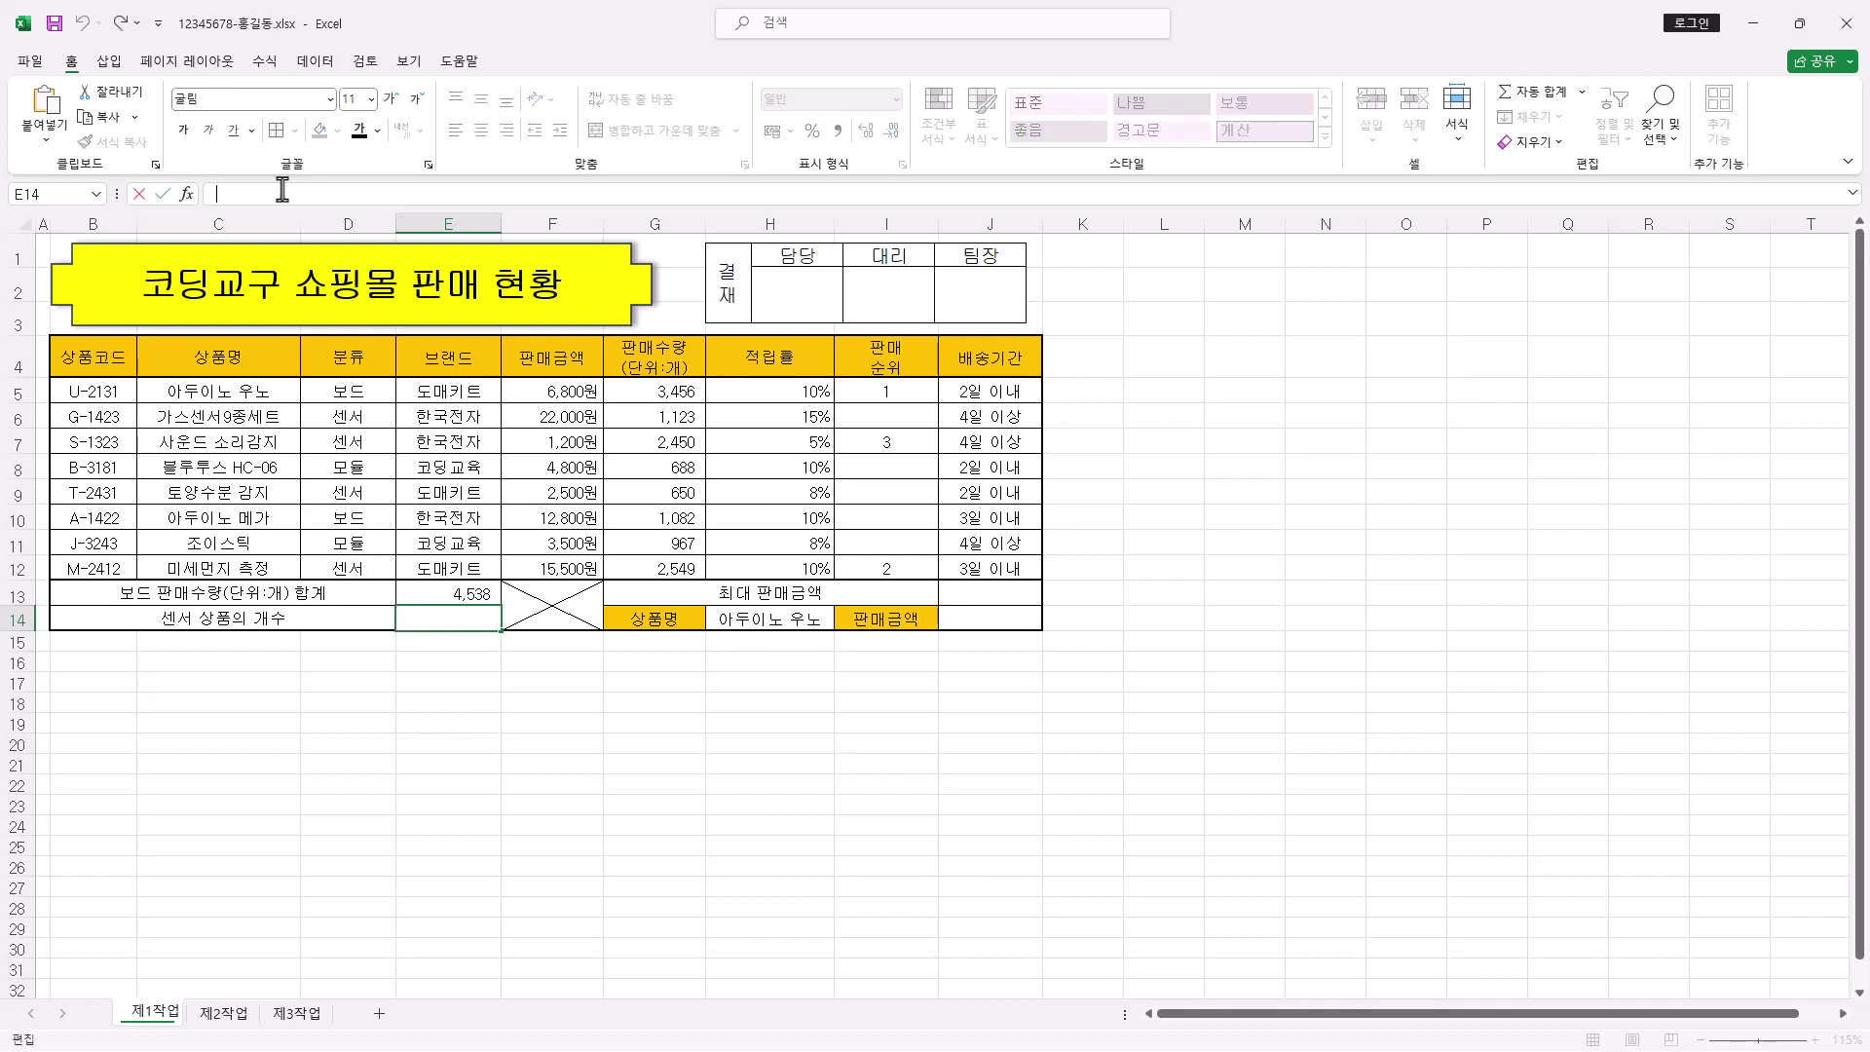
text(=COUNTIF()
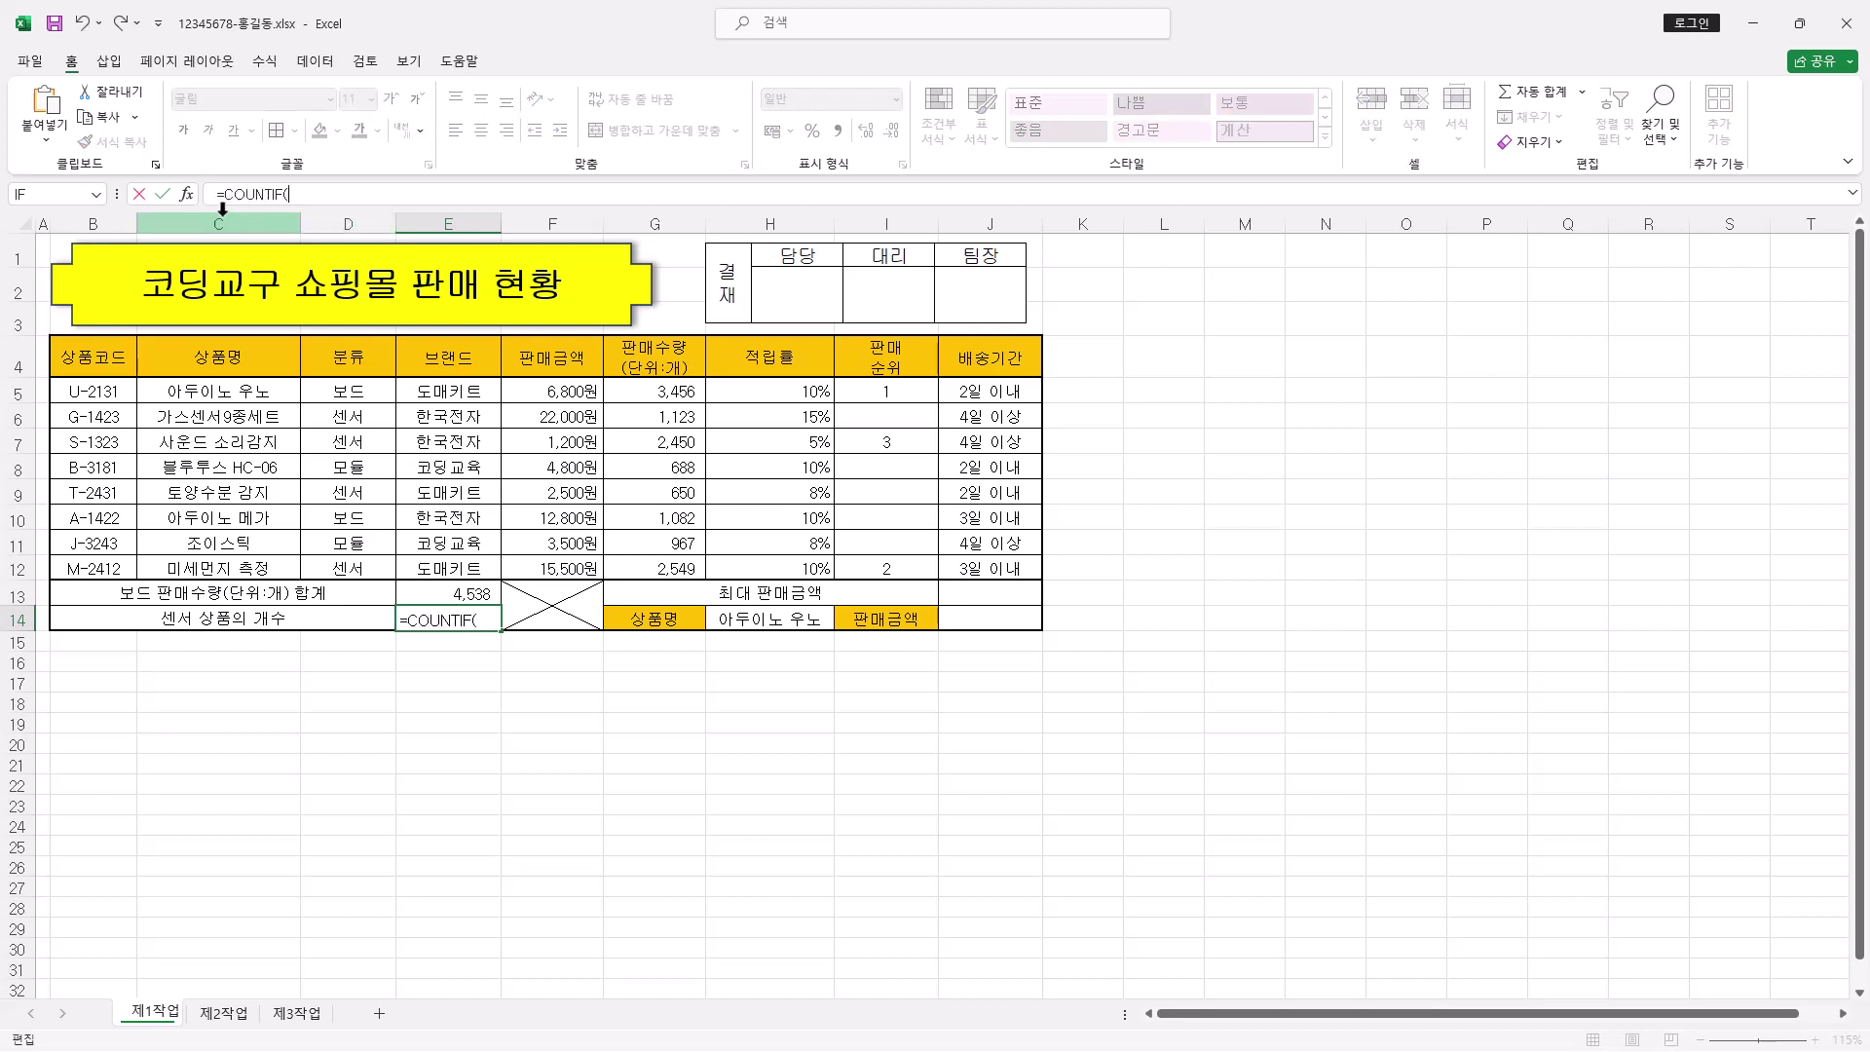
click(186, 194)
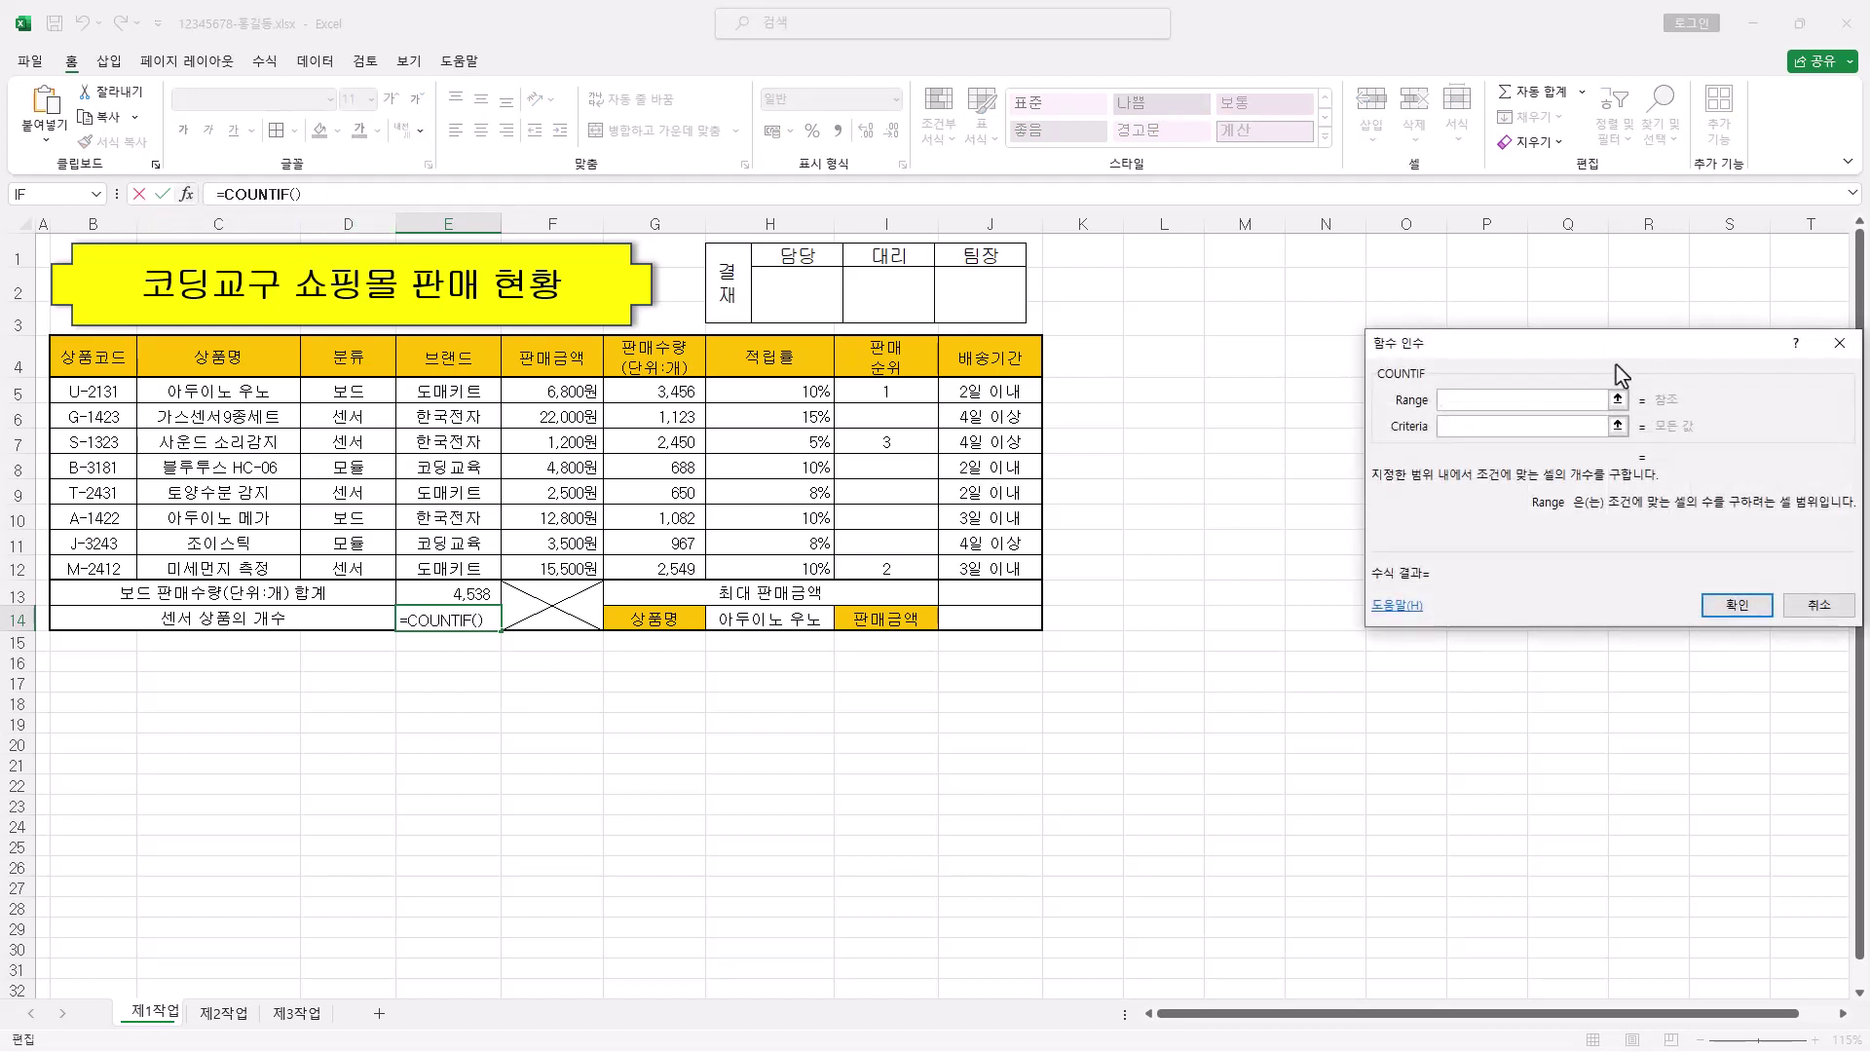
drag(1616, 364, 1313, 367)
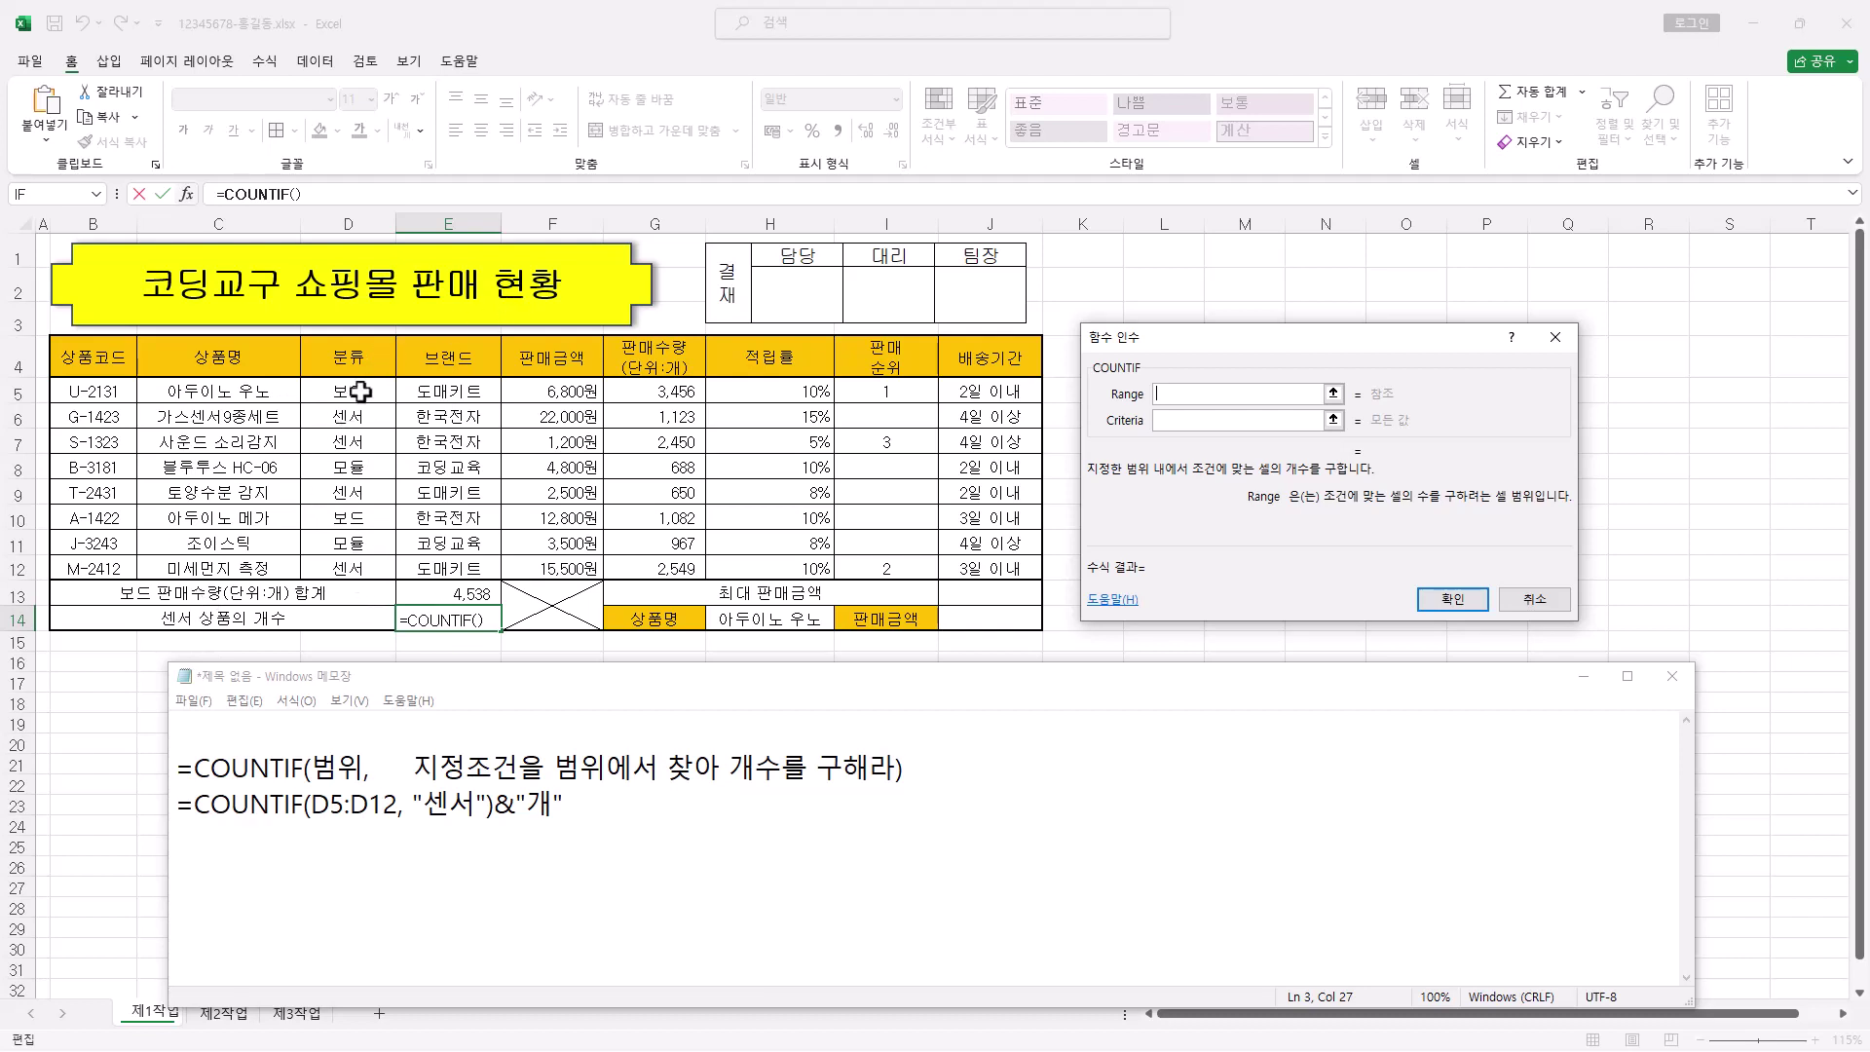
drag(360, 392, 353, 570)
Set COUNTIF's Criteria to "센서" and apply the formula to E14
click(1201, 421)
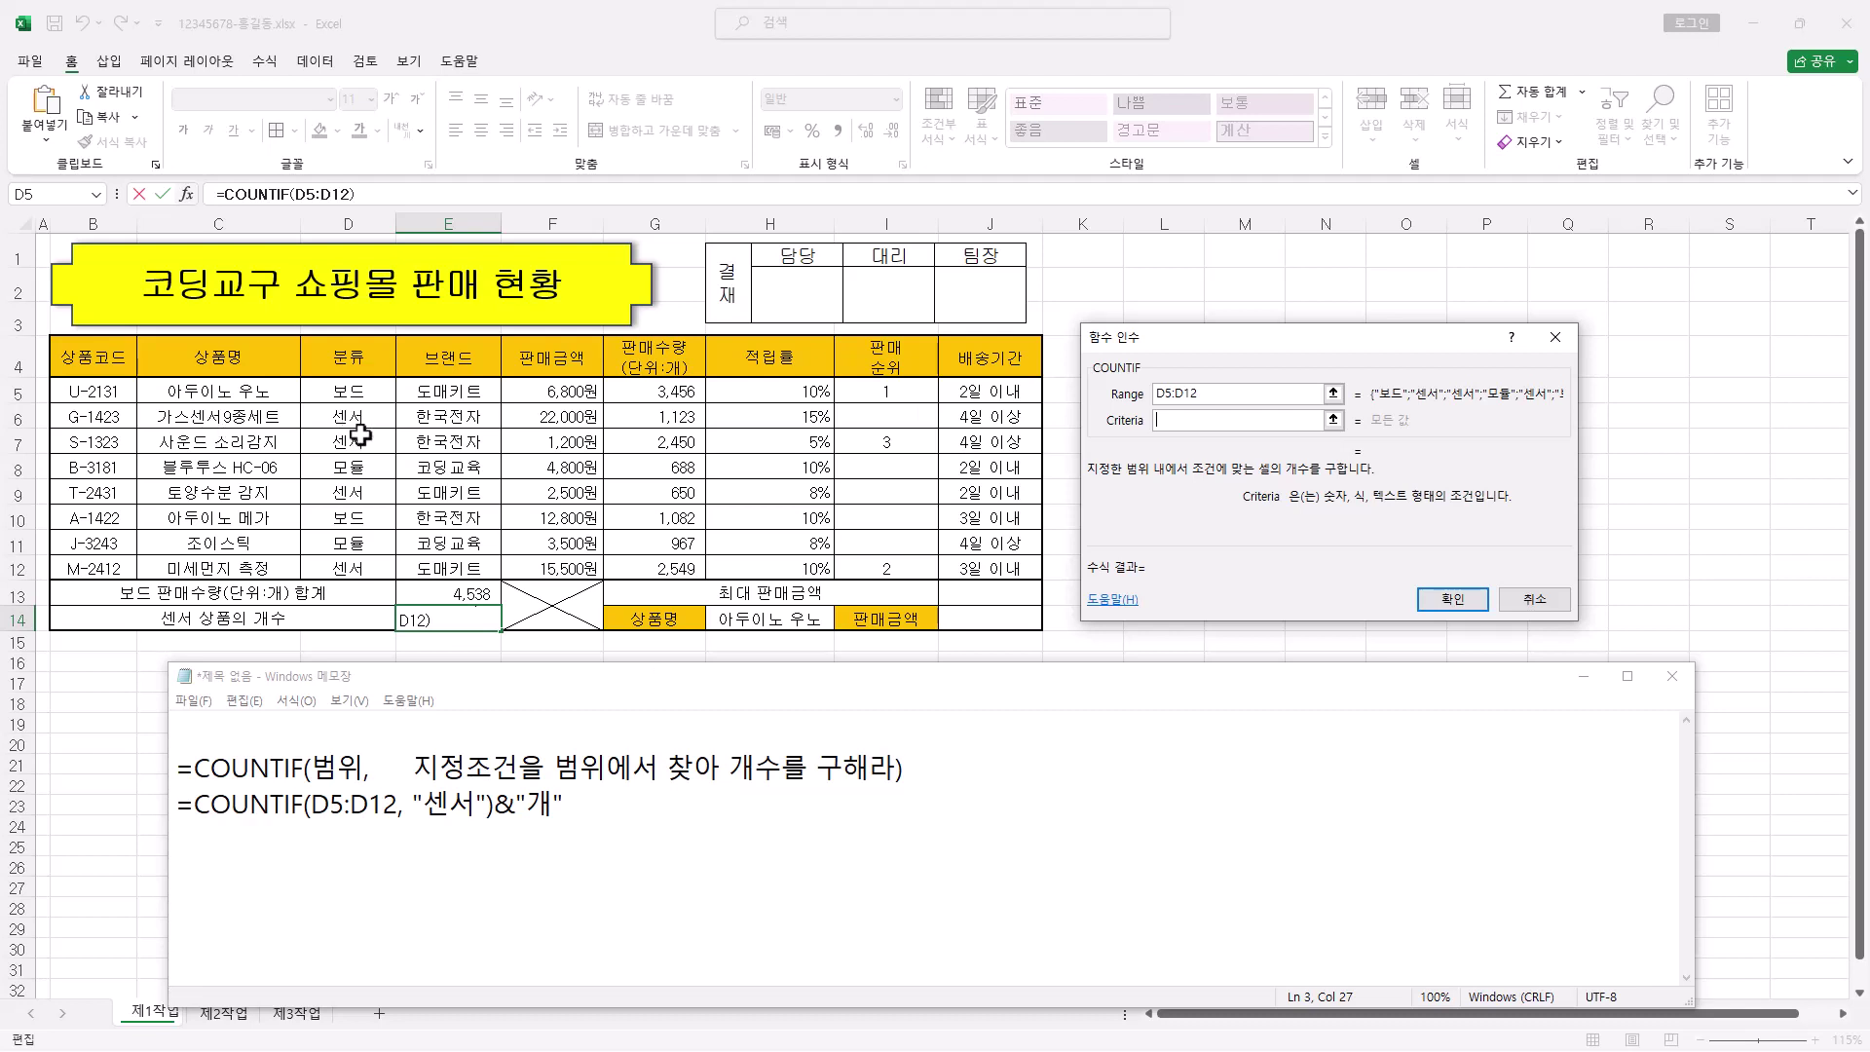
click(361, 496)
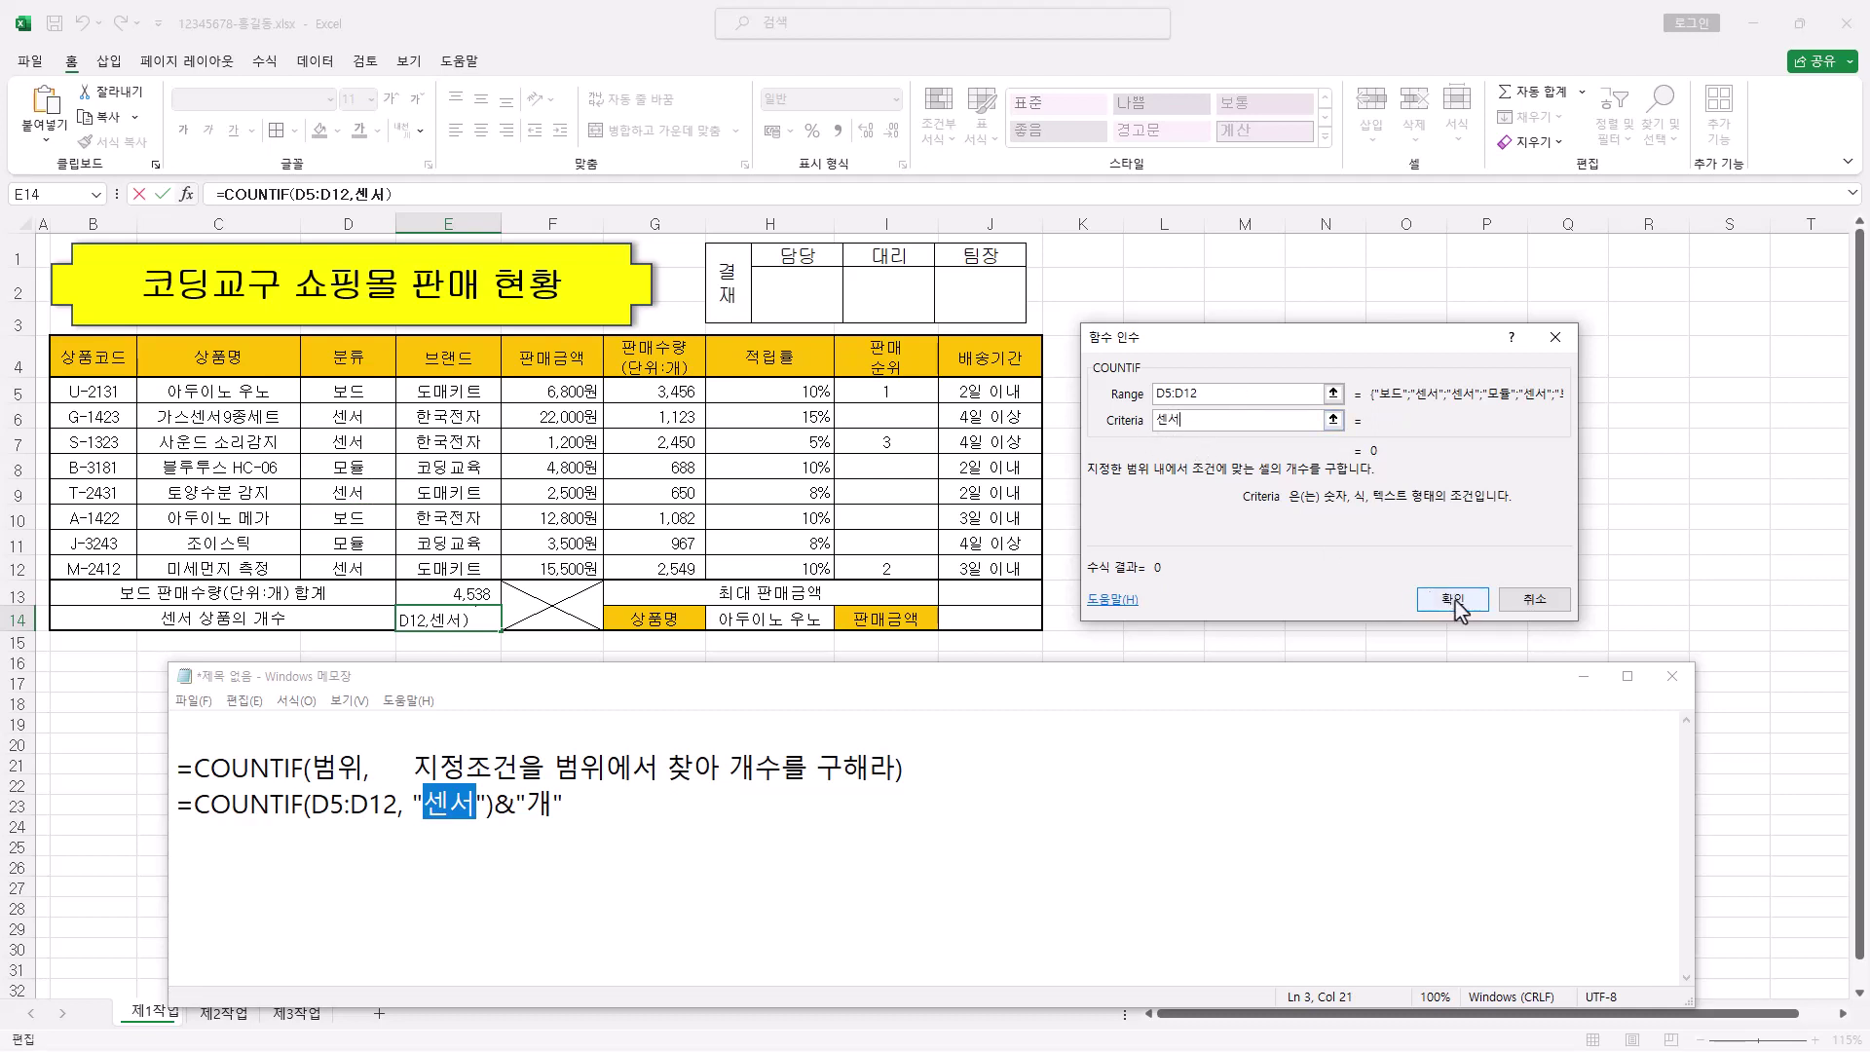
key(Tab)
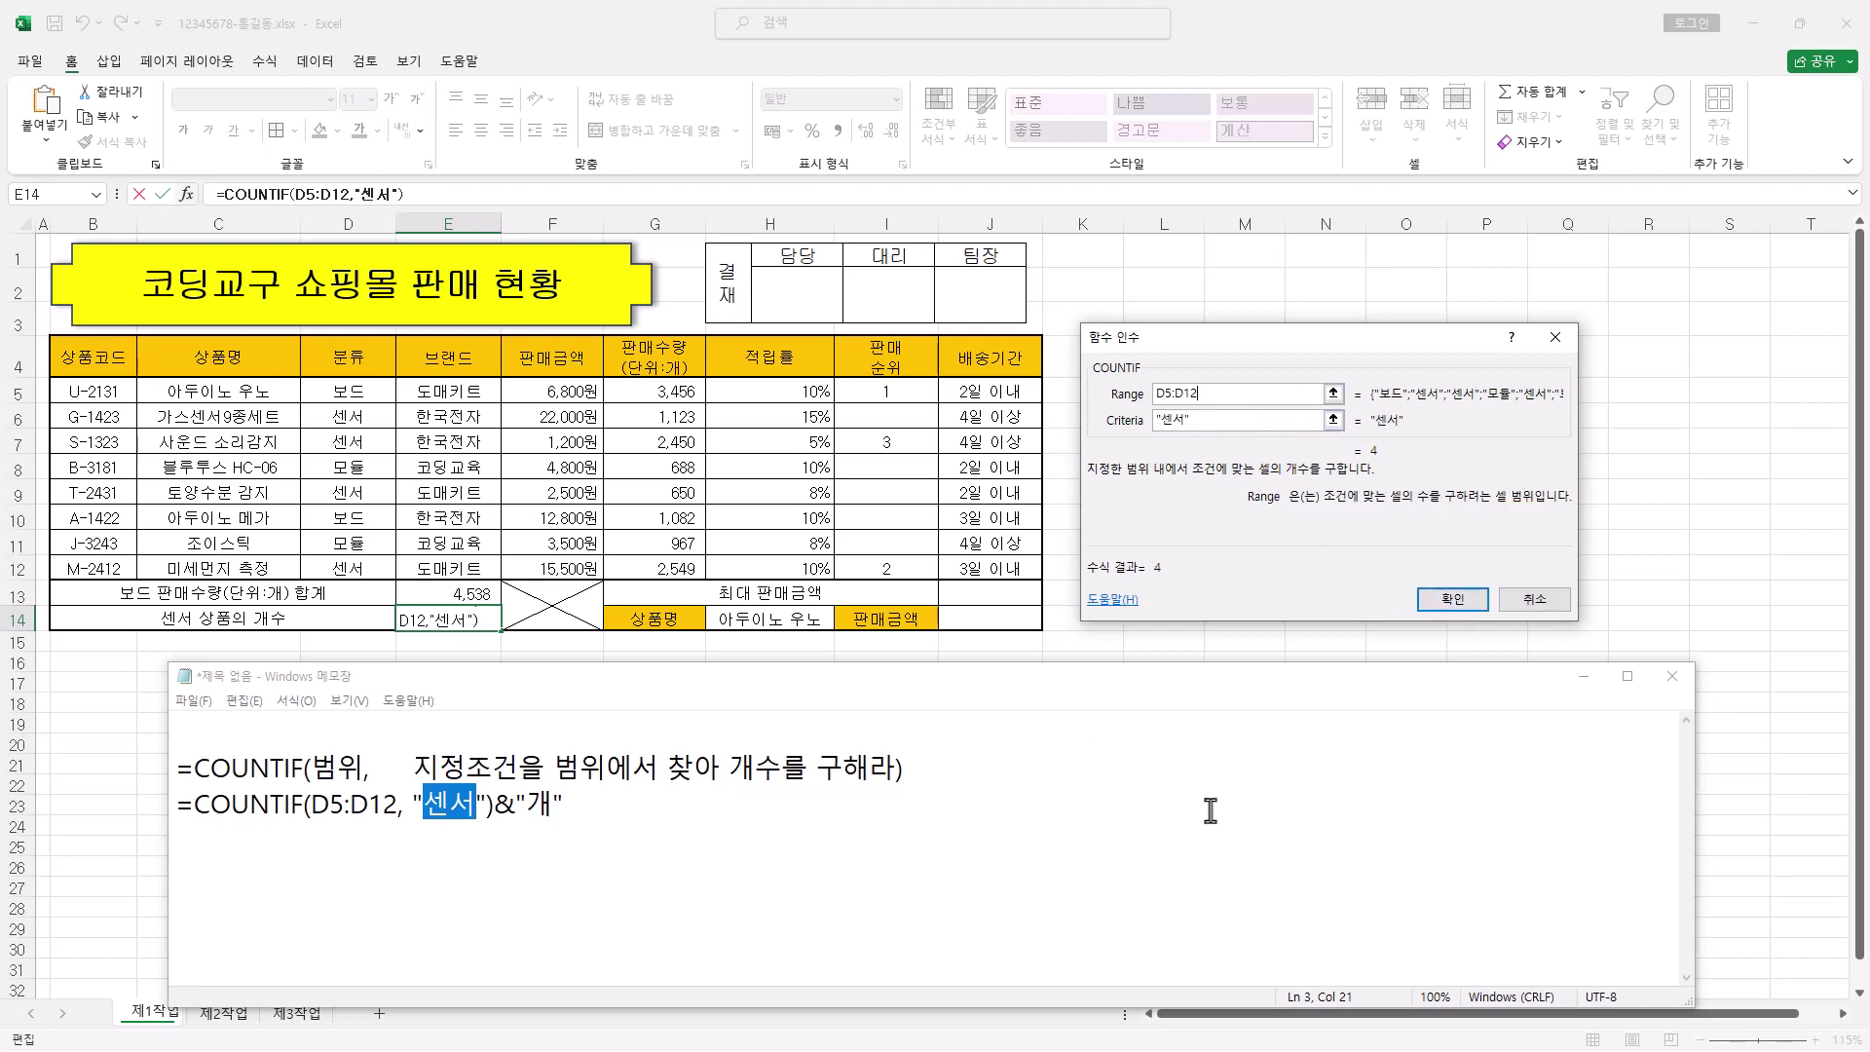
click(1468, 600)
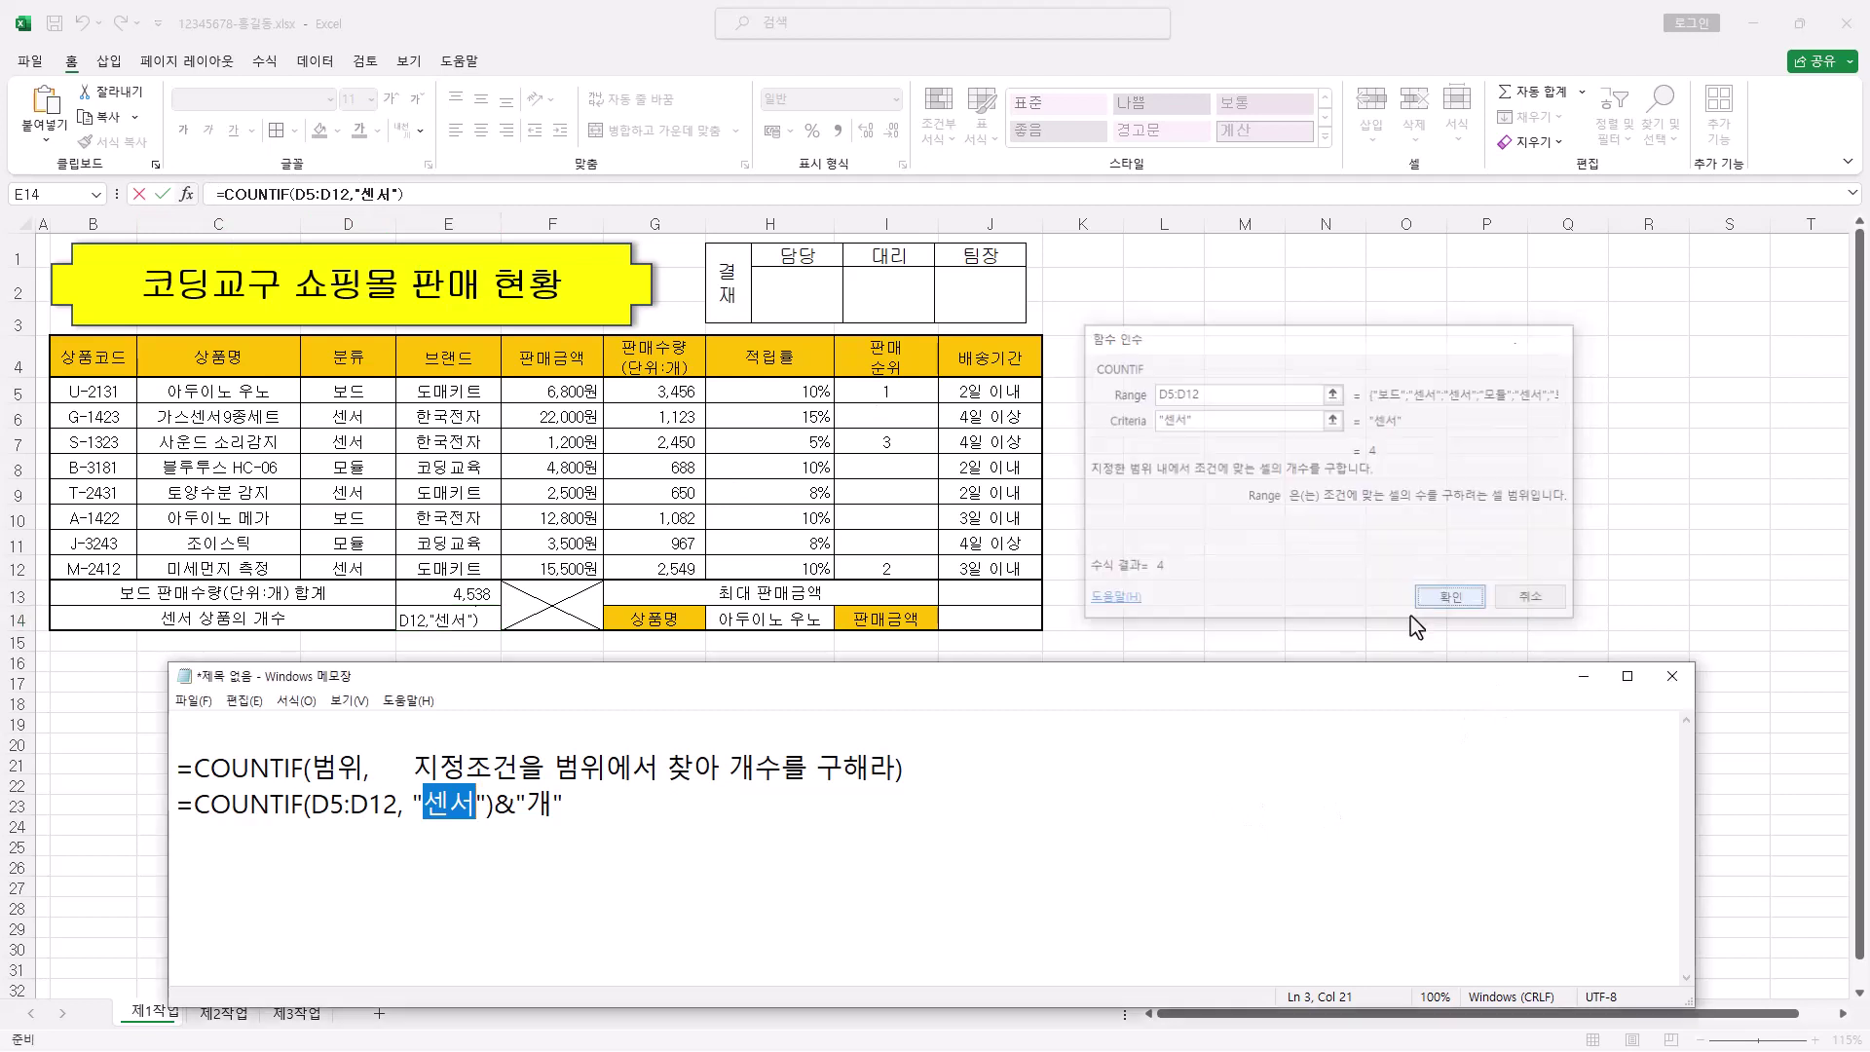
Append &"개" to the COUNTIF formula in E14
click(493, 620)
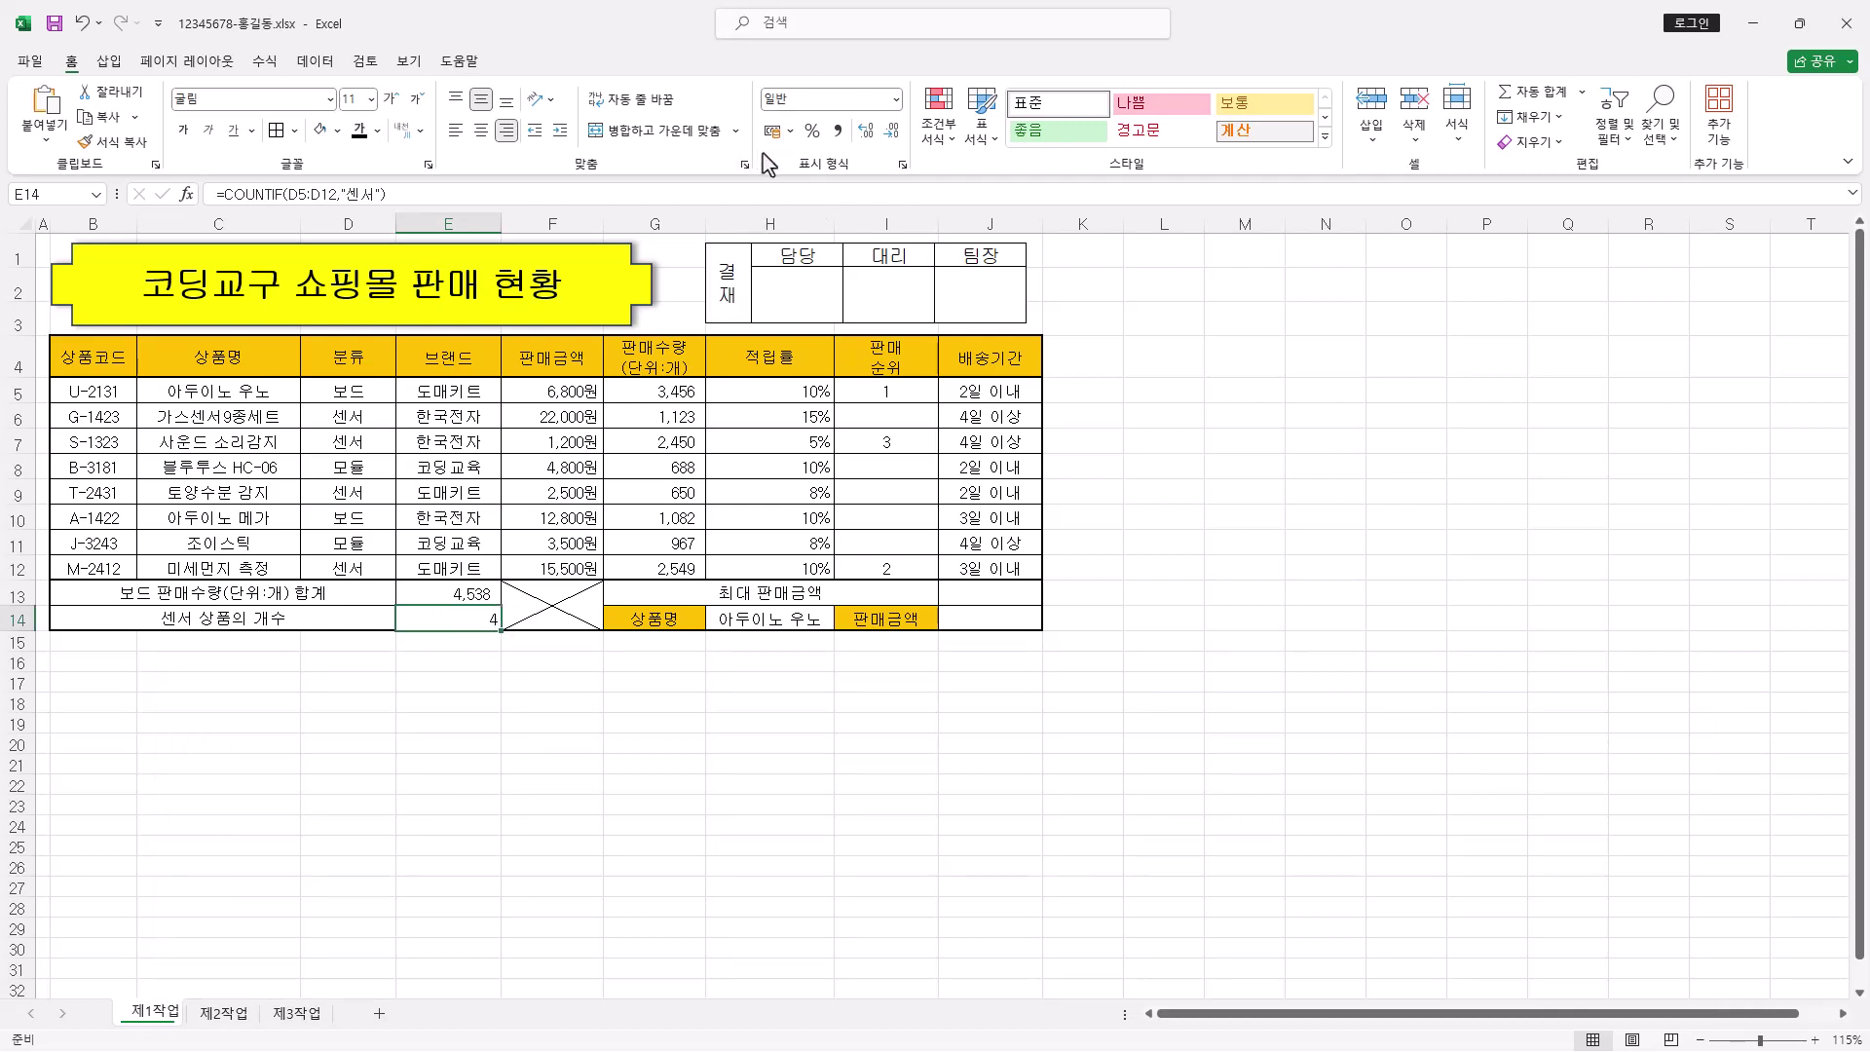
click(447, 193)
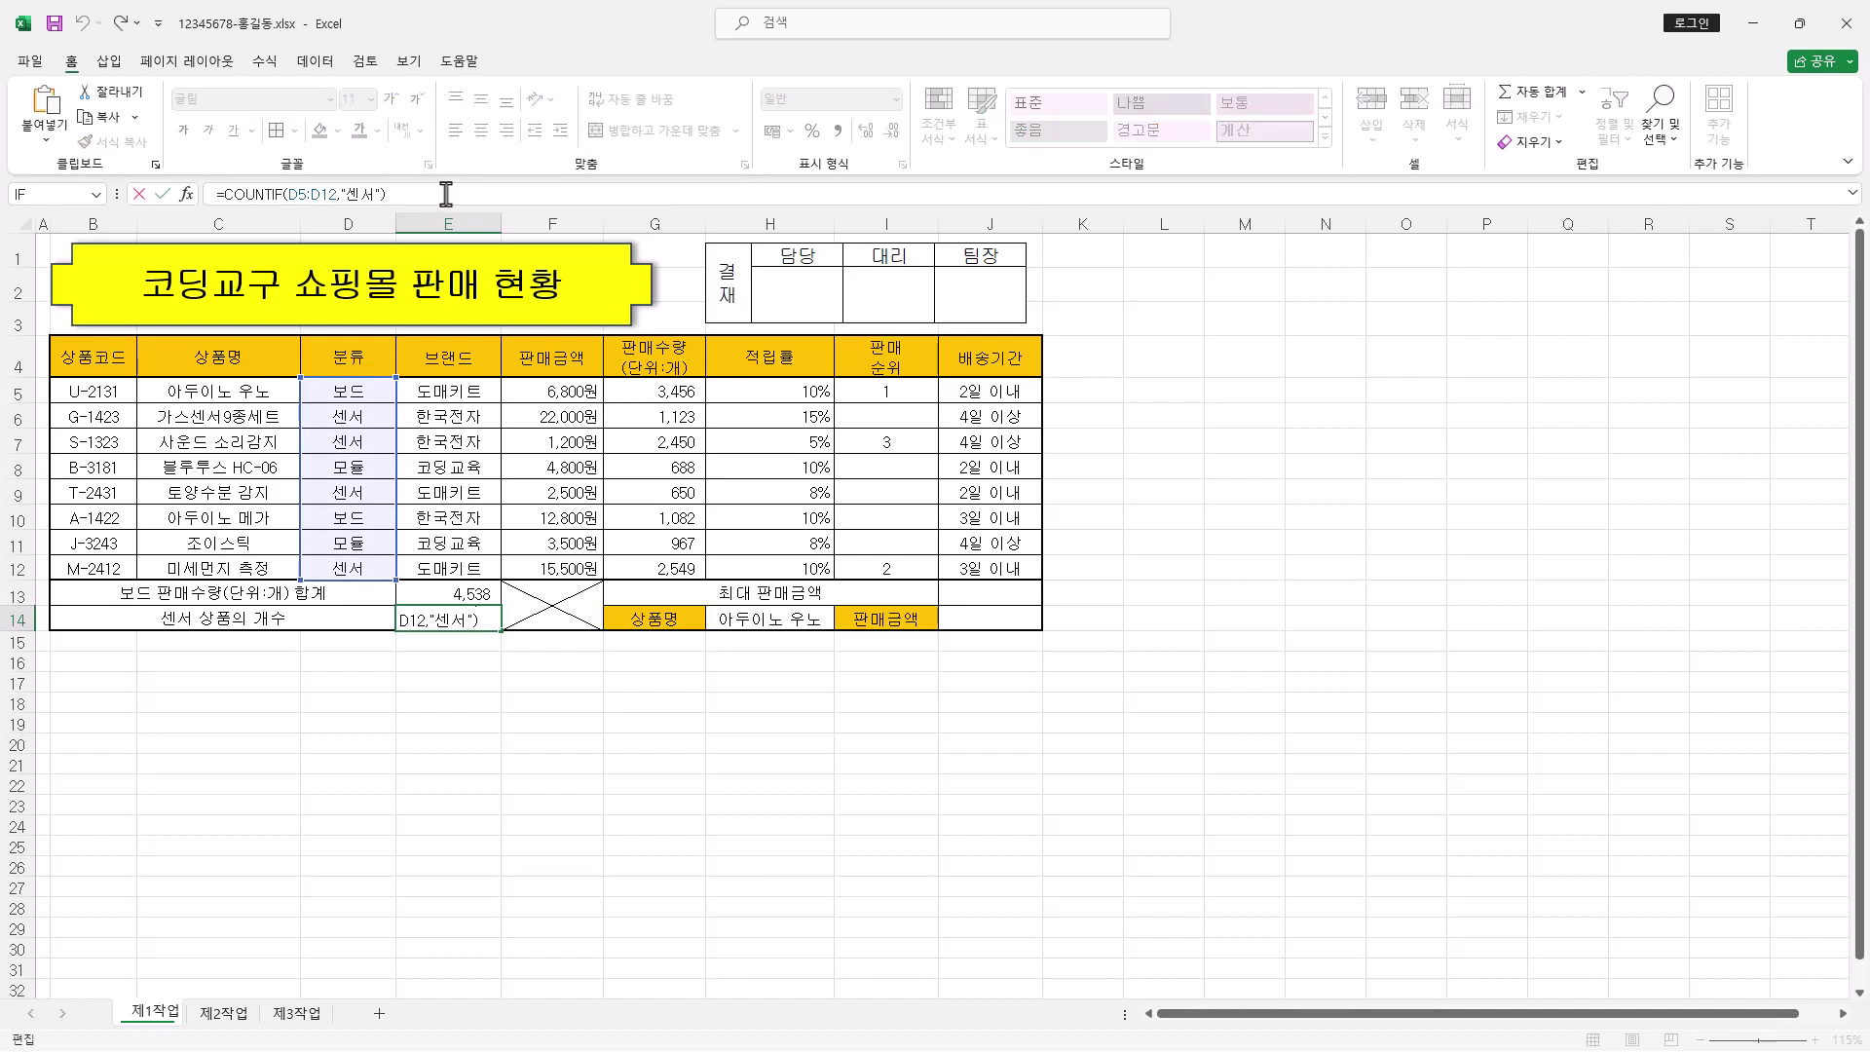
text(&"개")
click(164, 197)
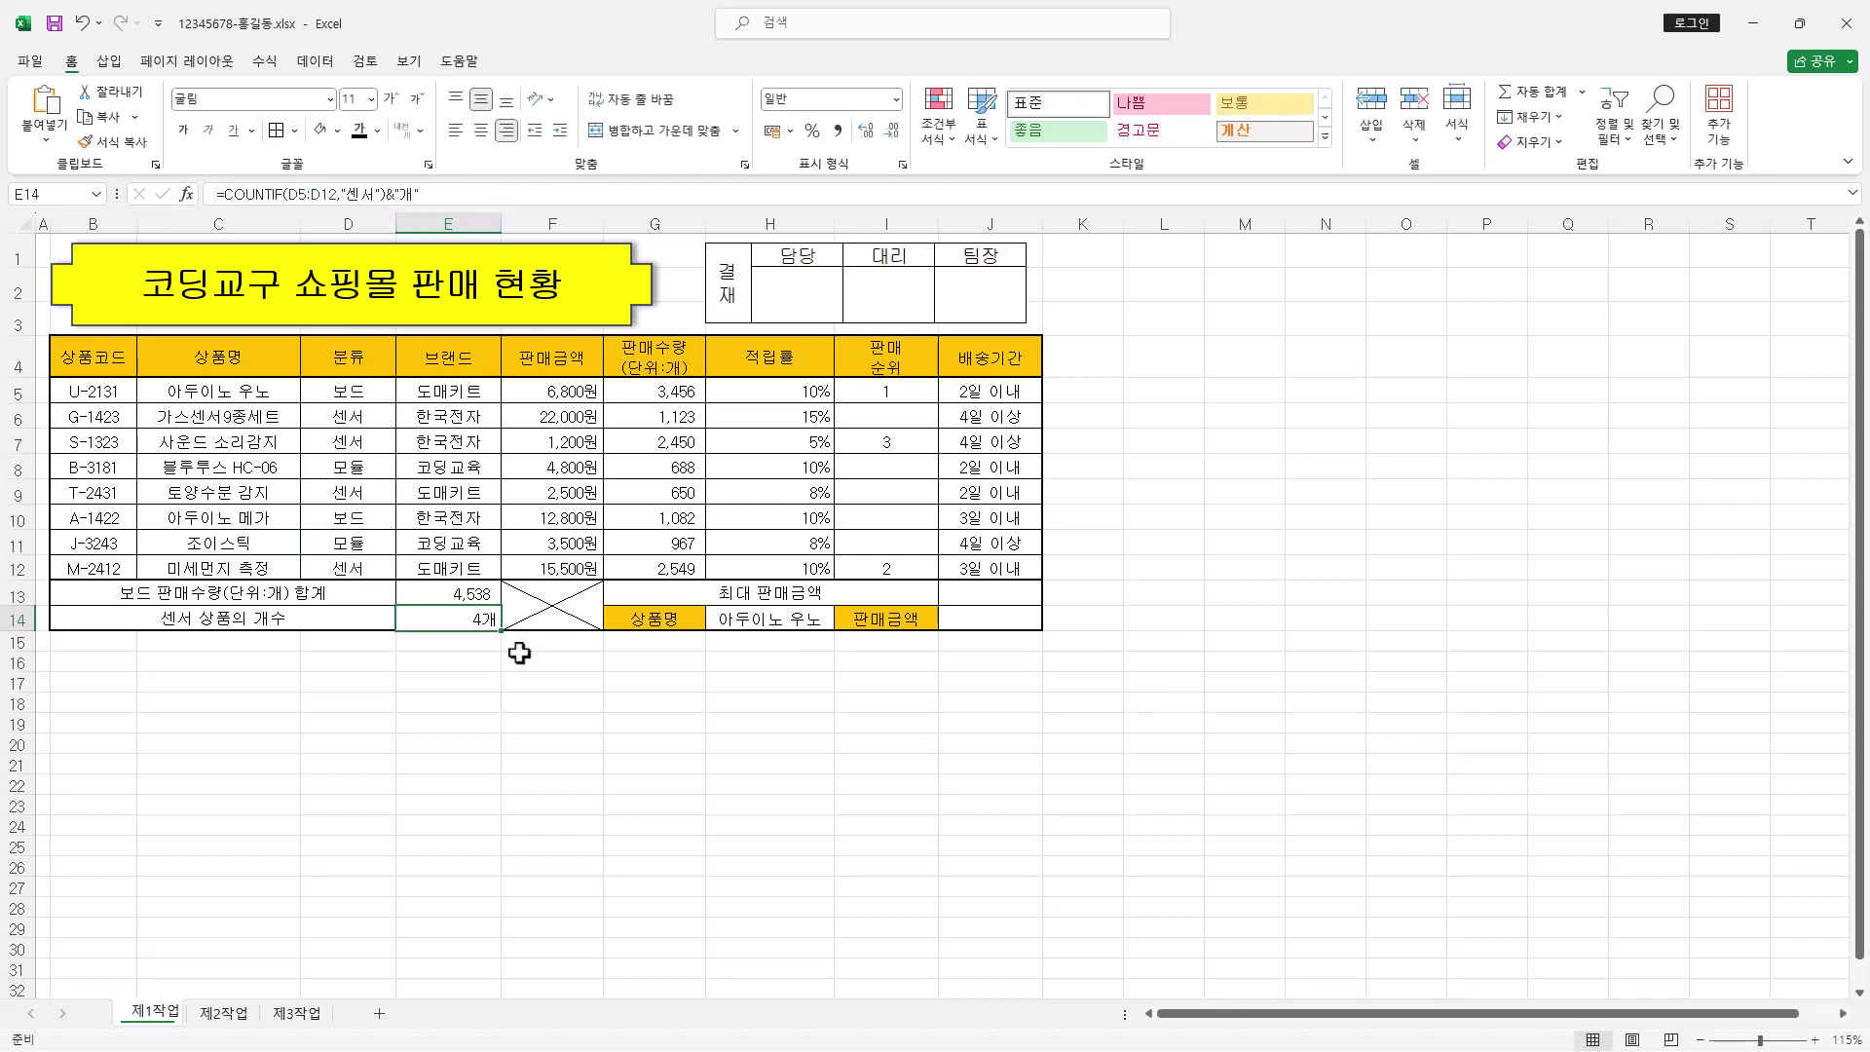
Start a LARGE function in J13 with its arguments dialog and set Array to the 판매금액 range F5:F12
click(981, 595)
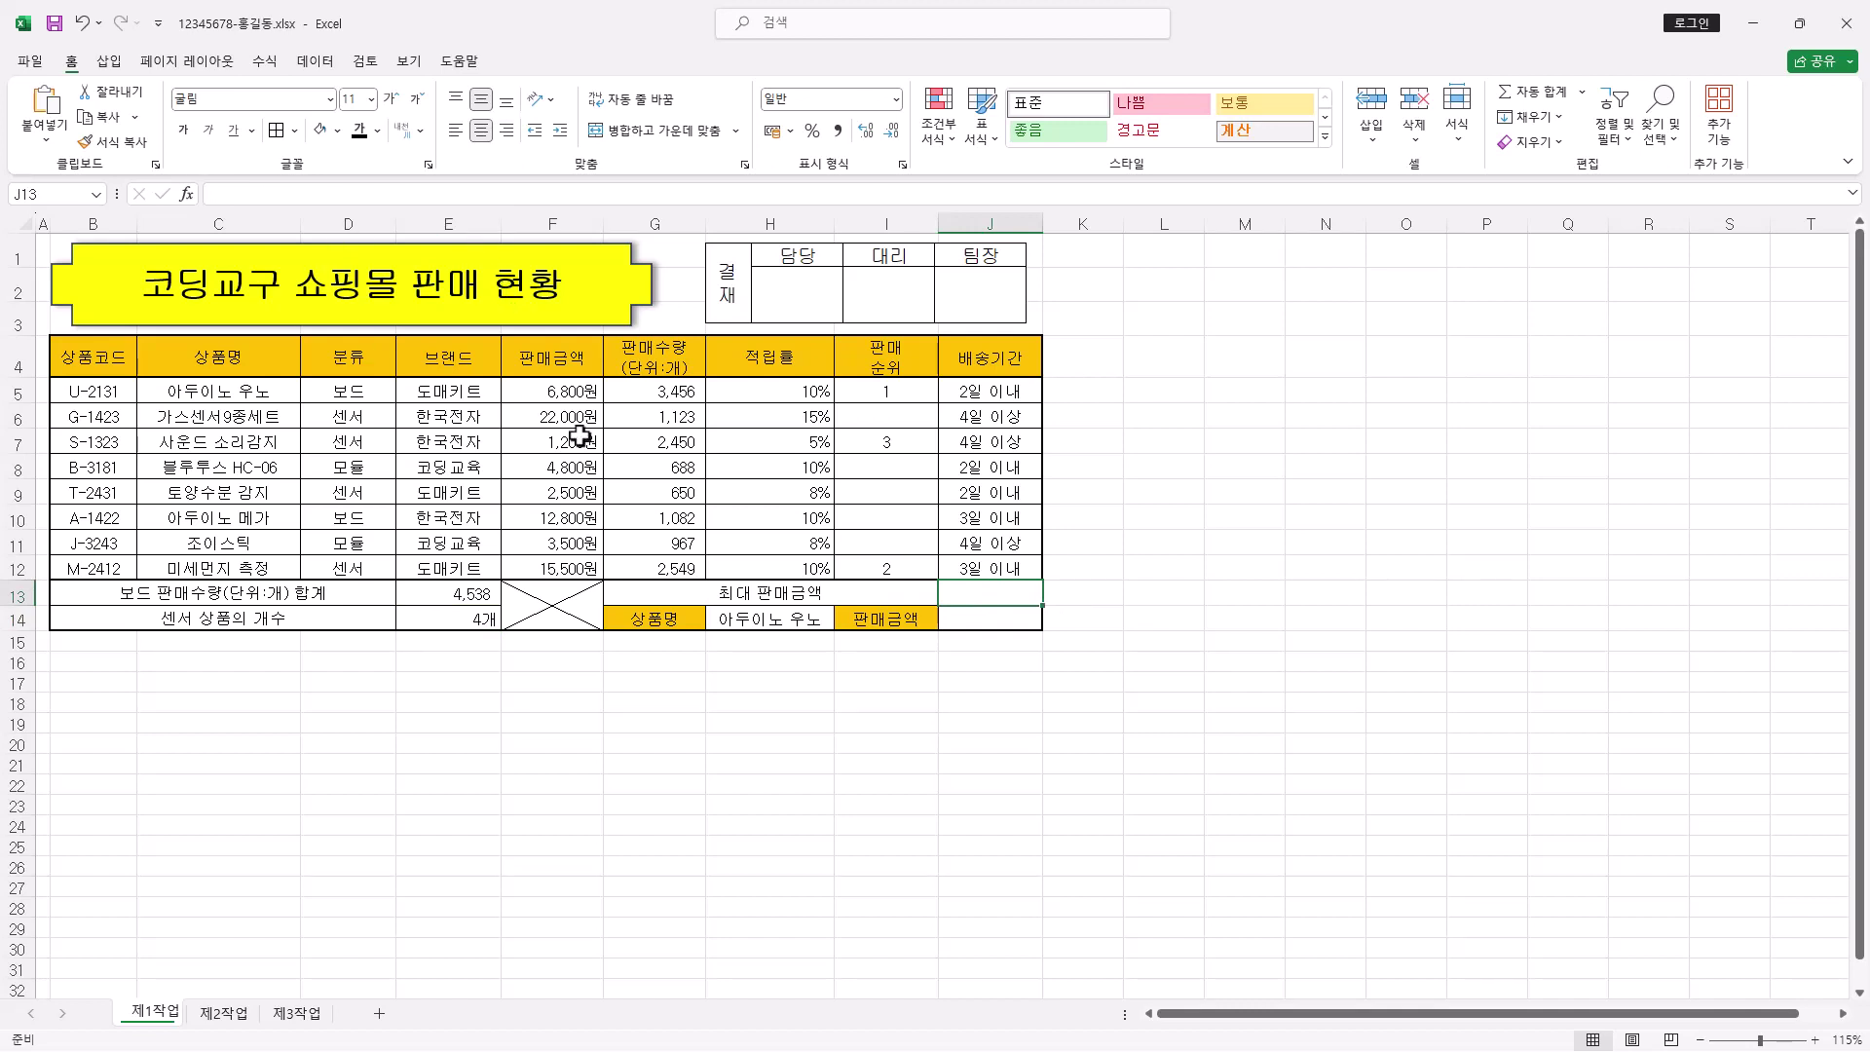
drag(579, 393, 570, 570)
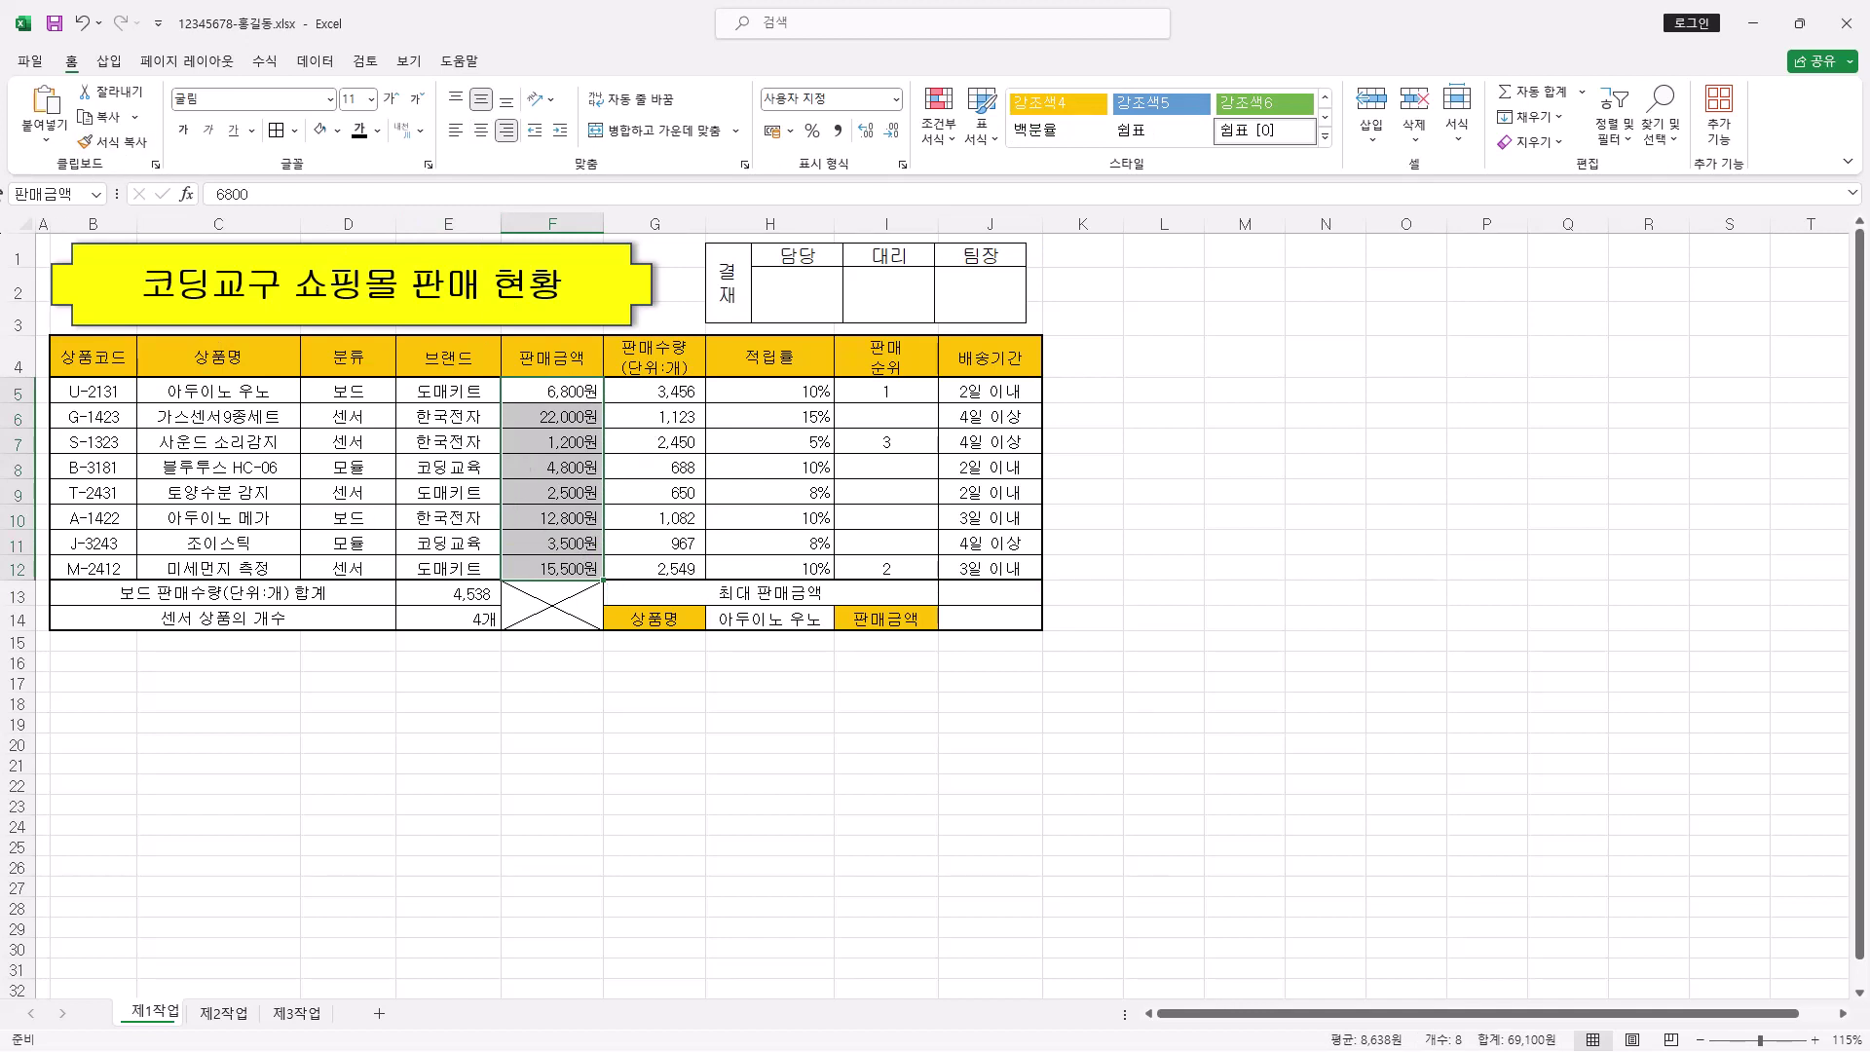
click(989, 592)
click(382, 195)
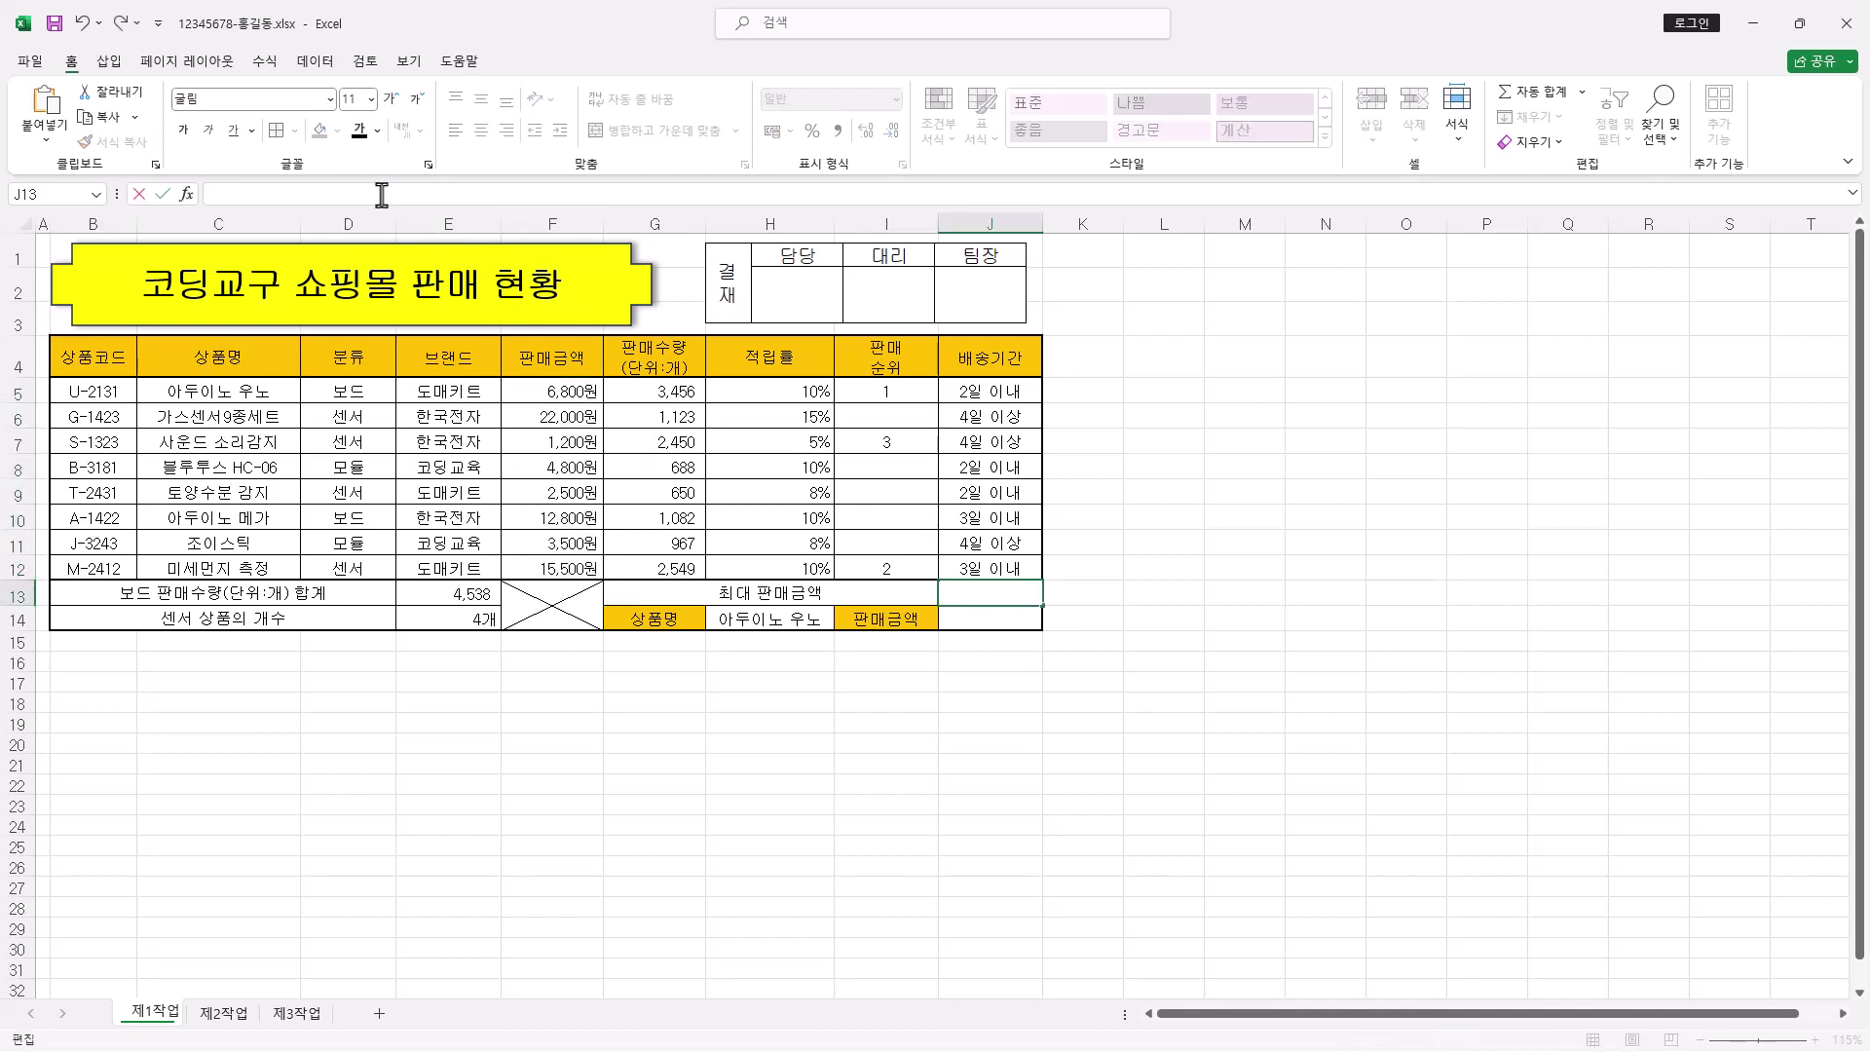
text(=LARGE()
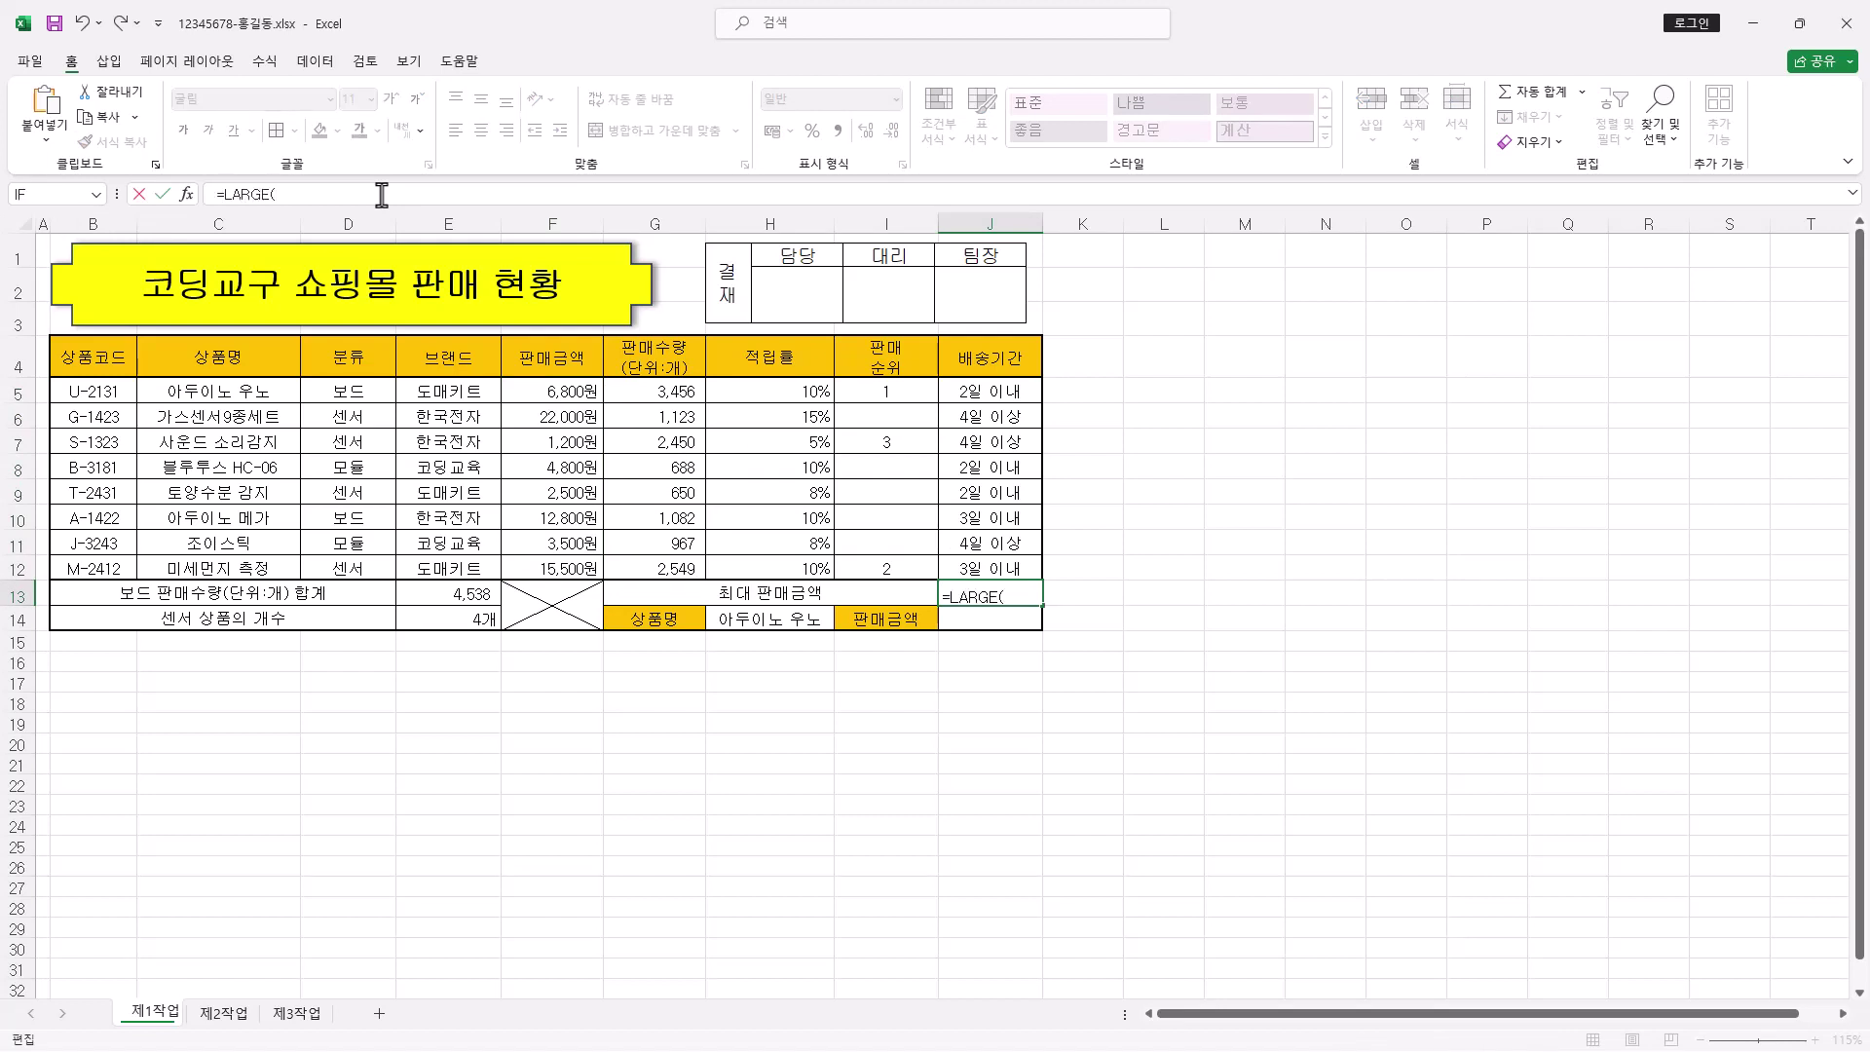
click(187, 195)
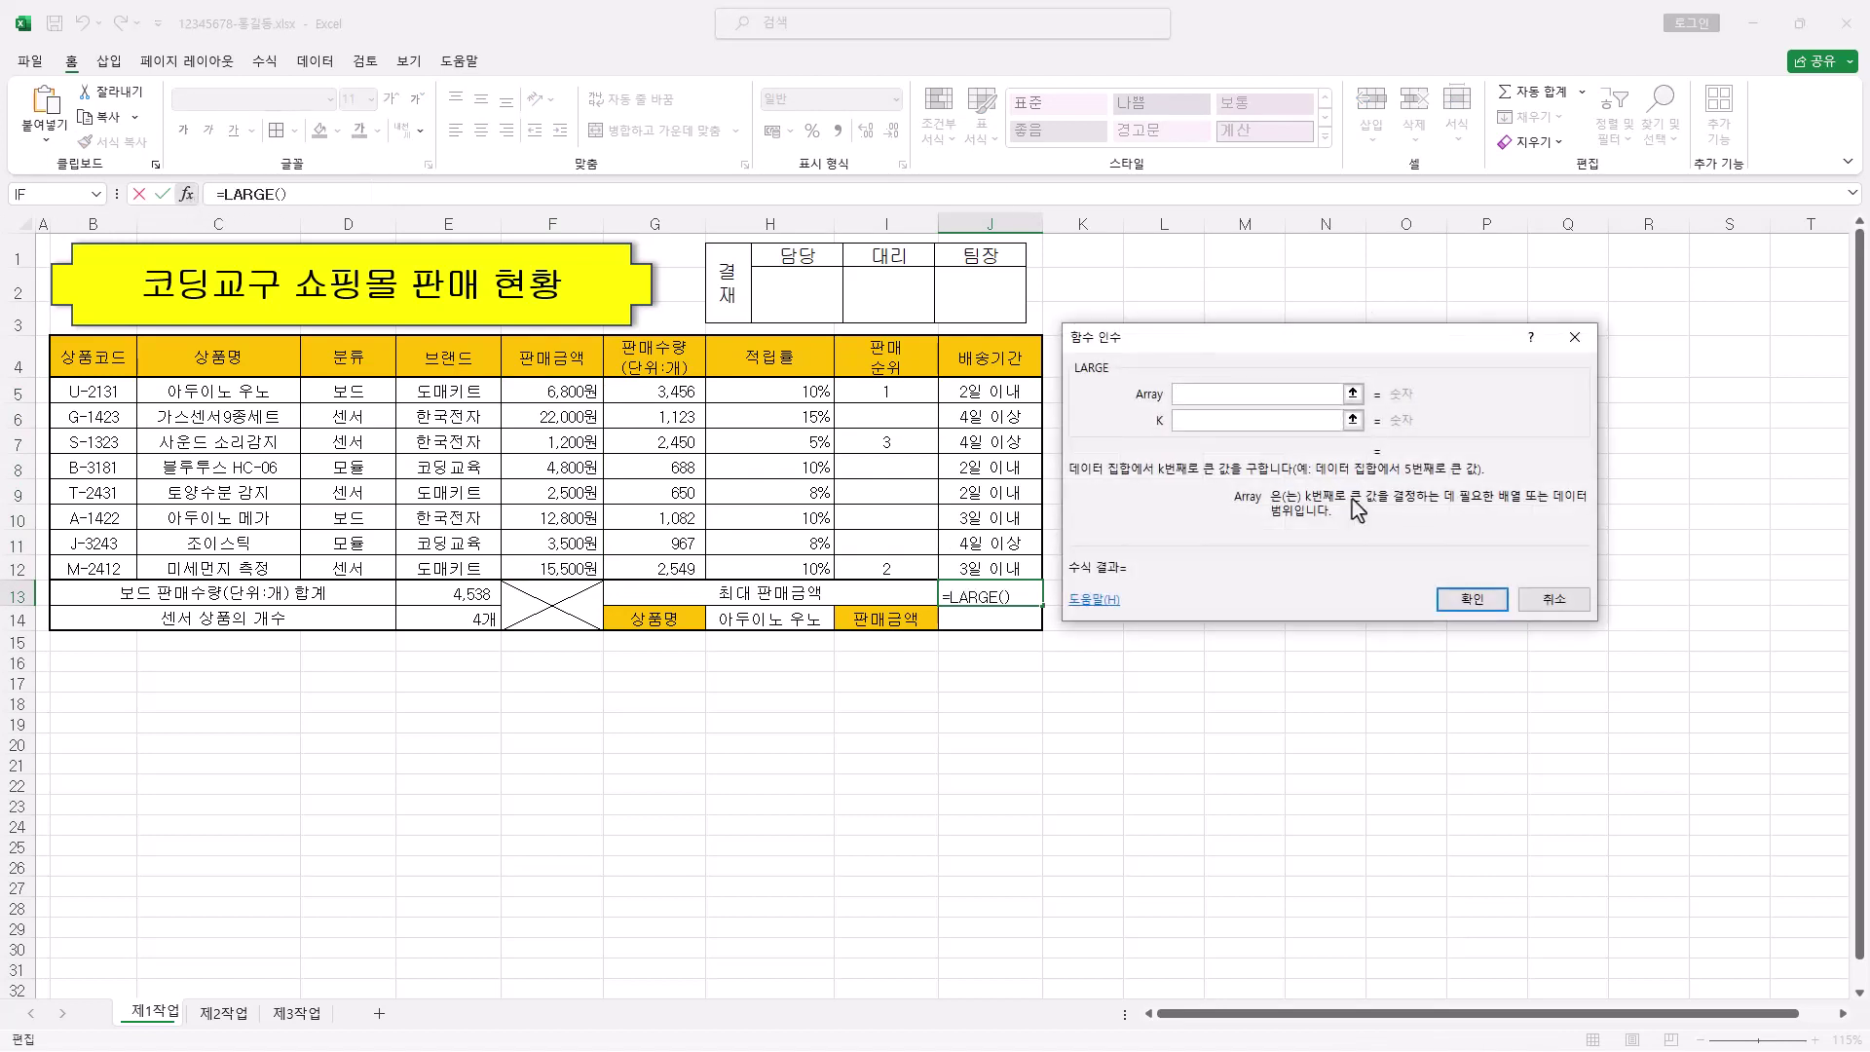
click(1194, 392)
drag(574, 392, 566, 575)
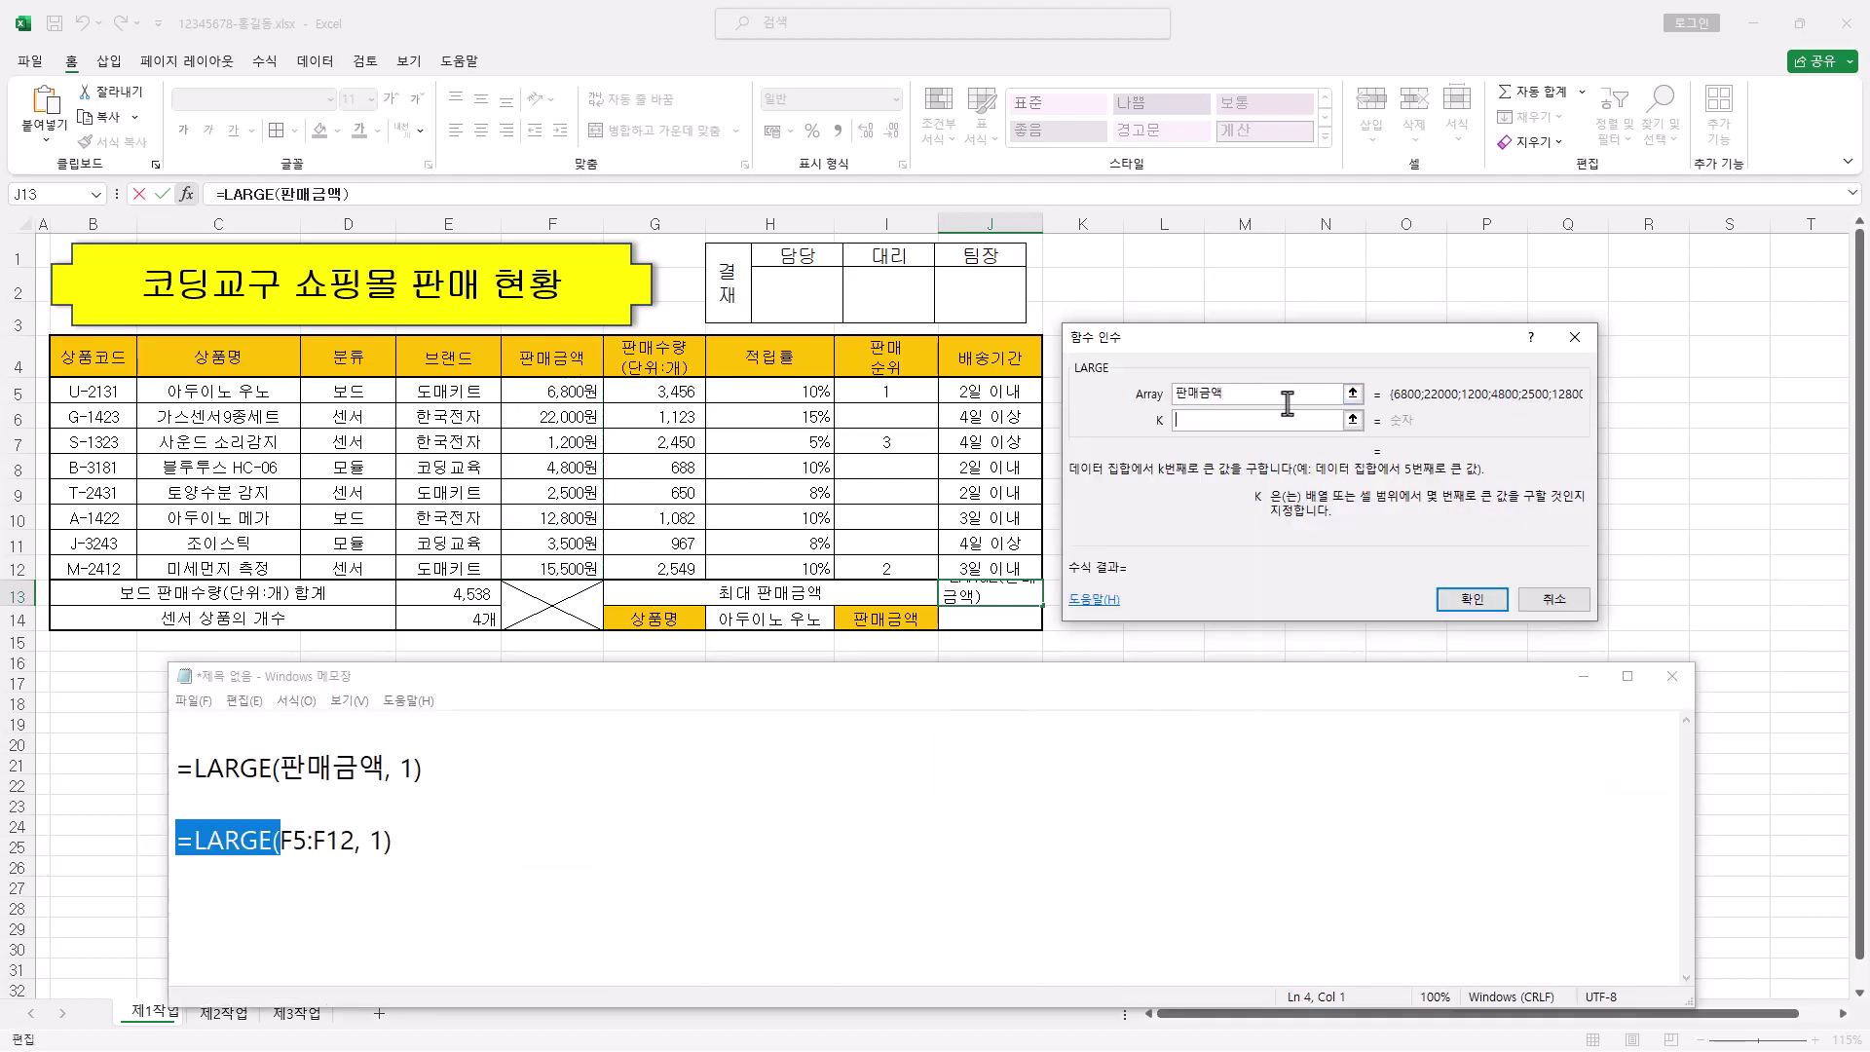
Set LARGE's K to 1 and apply the formula to the 최대 판매금액 cell J13
key(Tab)
click(1227, 400)
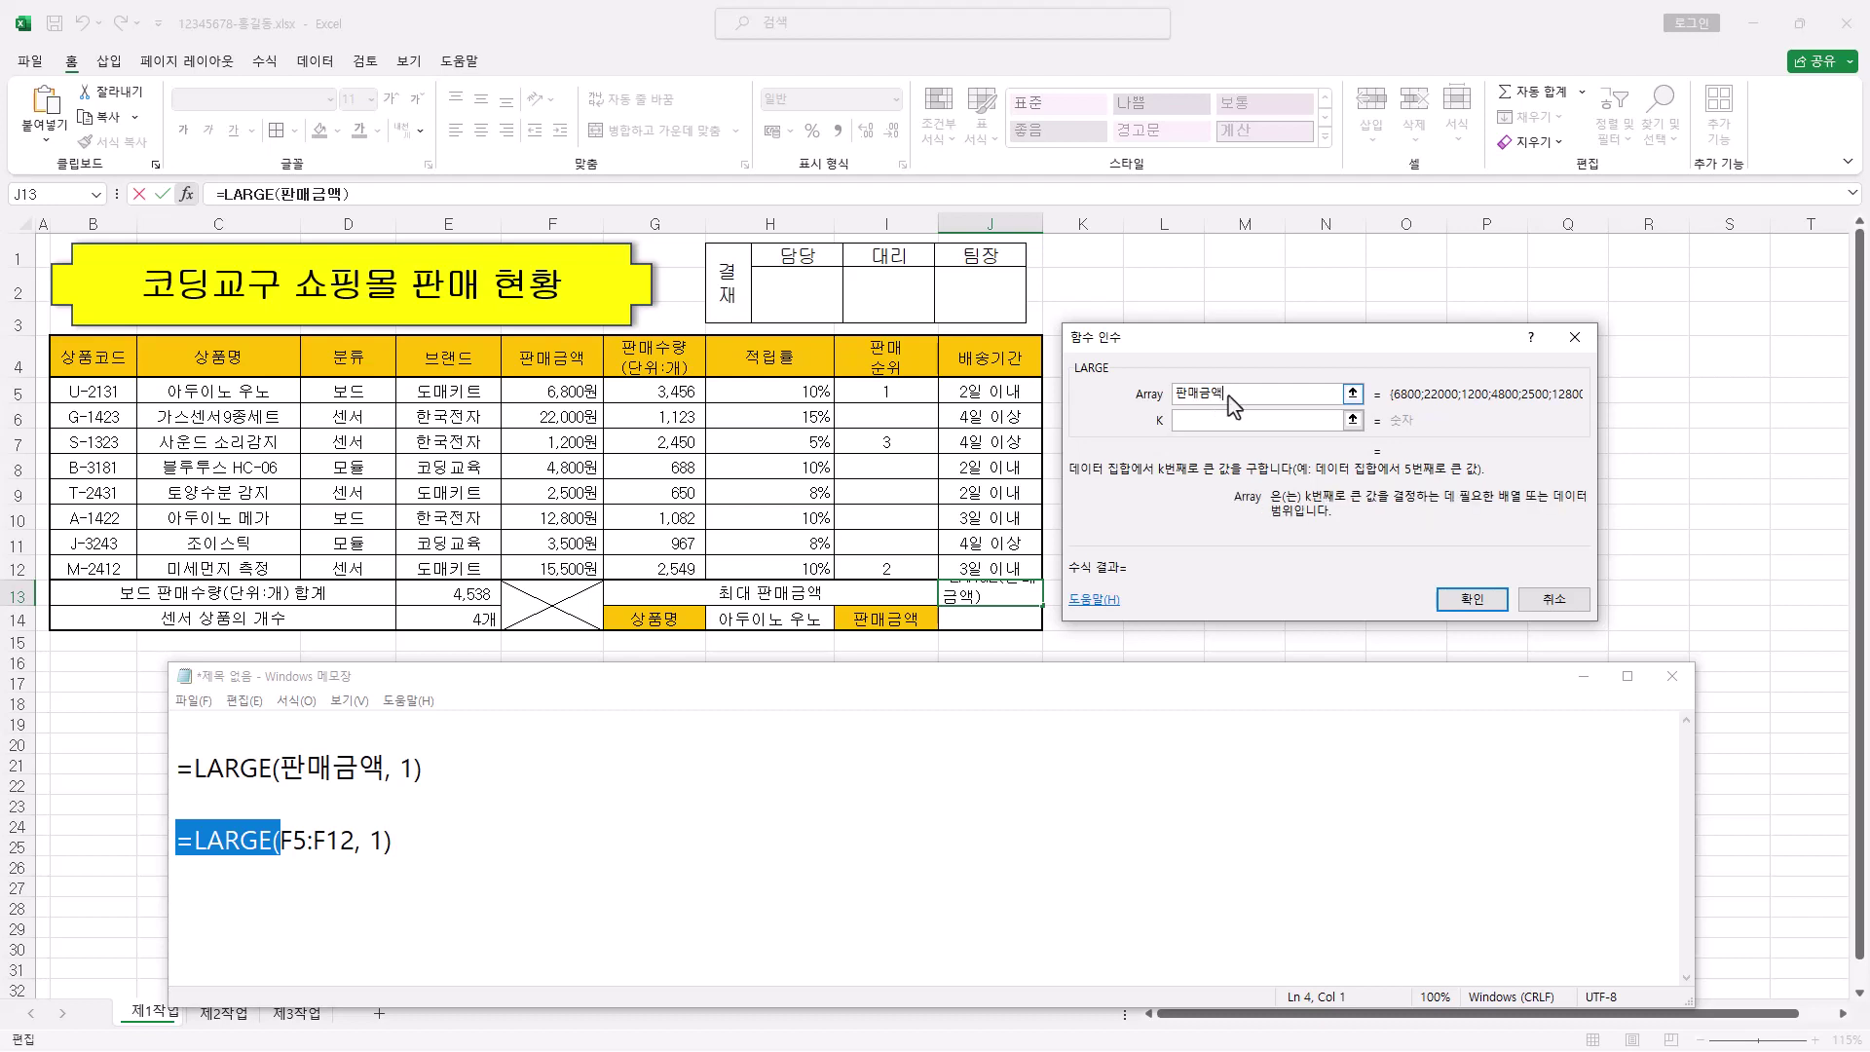
click(1205, 418)
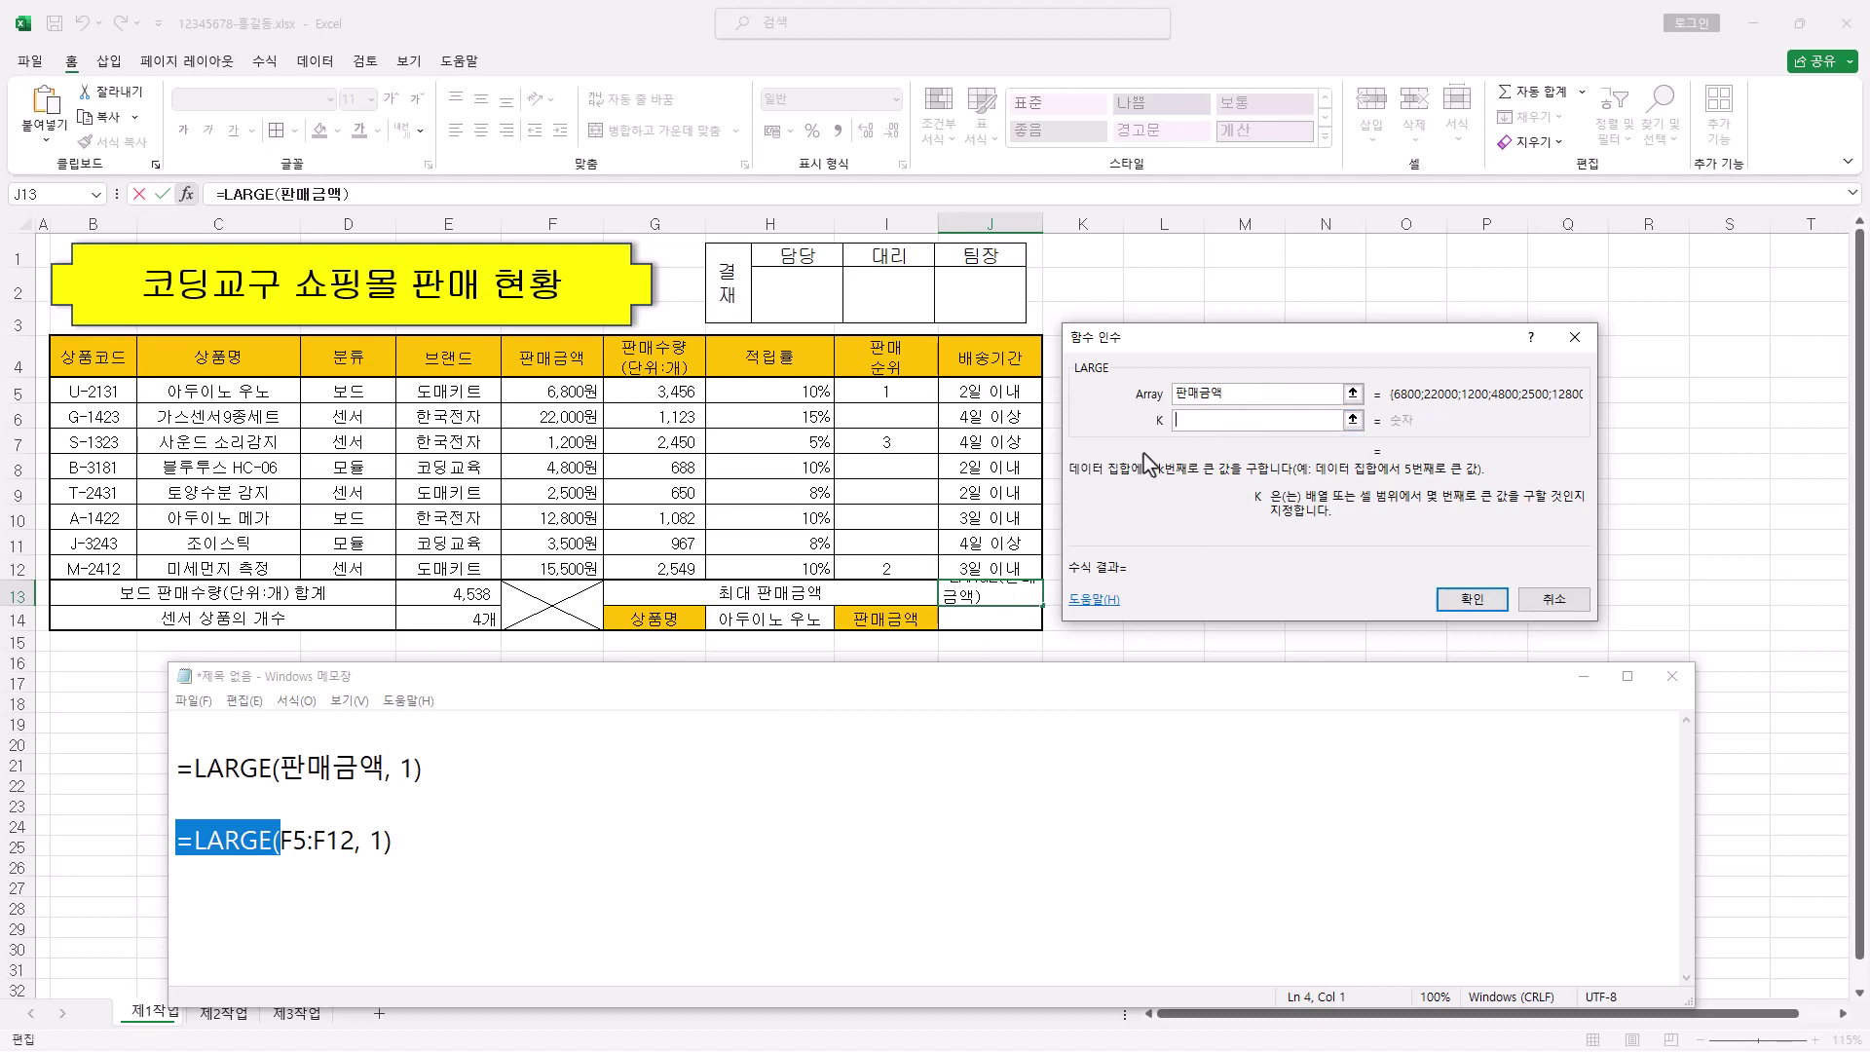
click(1226, 418)
text(1)
click(1482, 606)
click(999, 603)
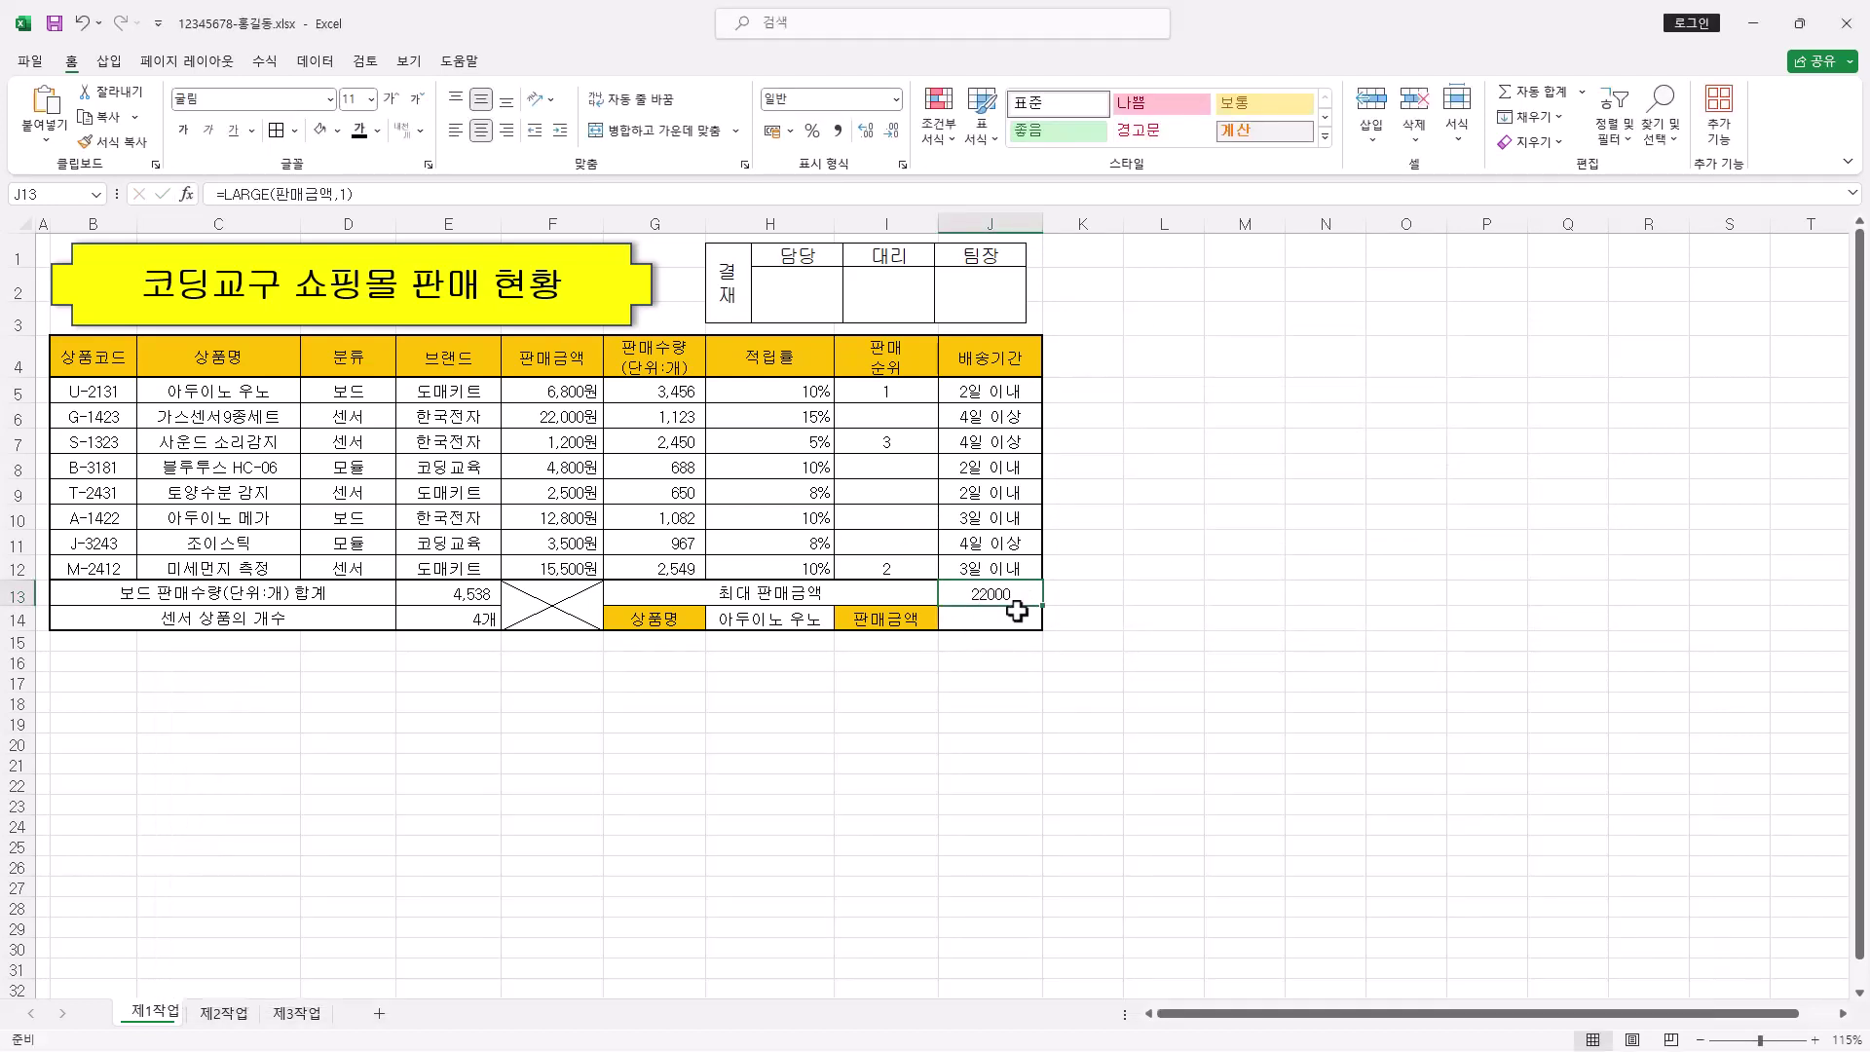
Apply the comma style and right alignment to the 최대 판매금액 value in J13
click(838, 132)
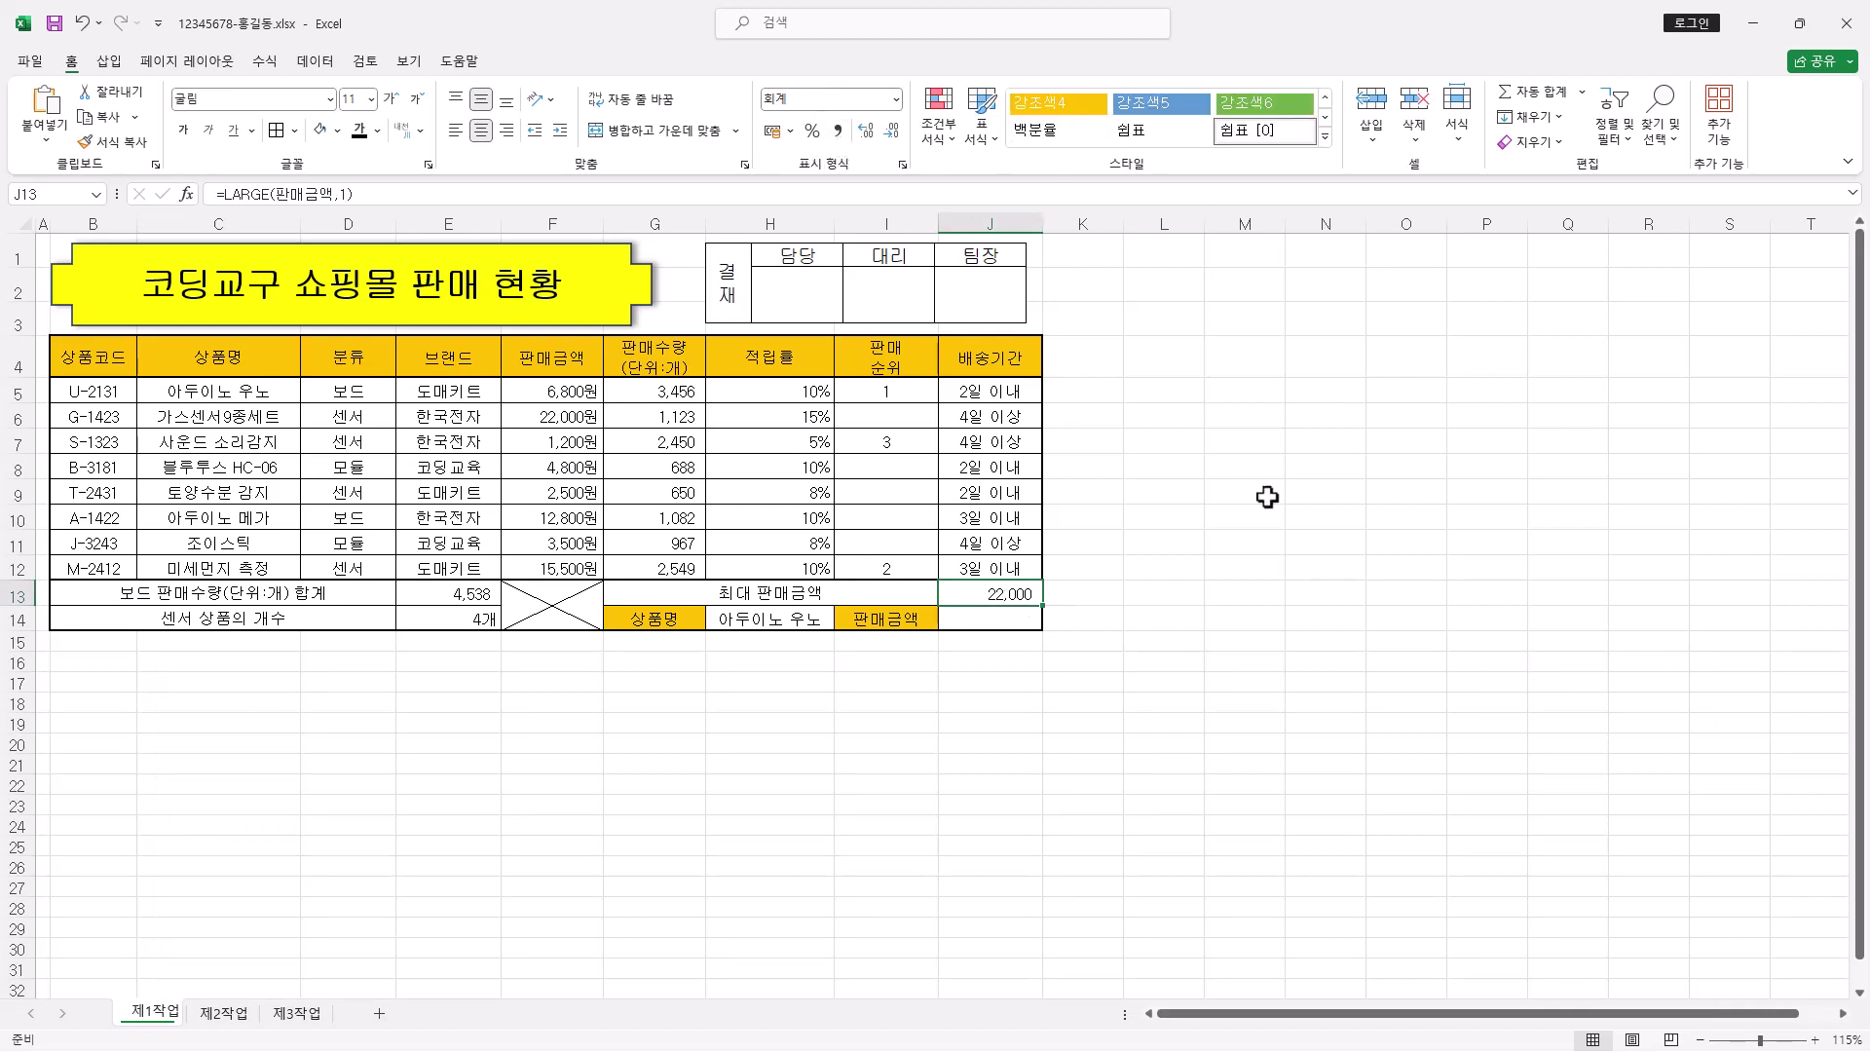
click(507, 132)
click(507, 129)
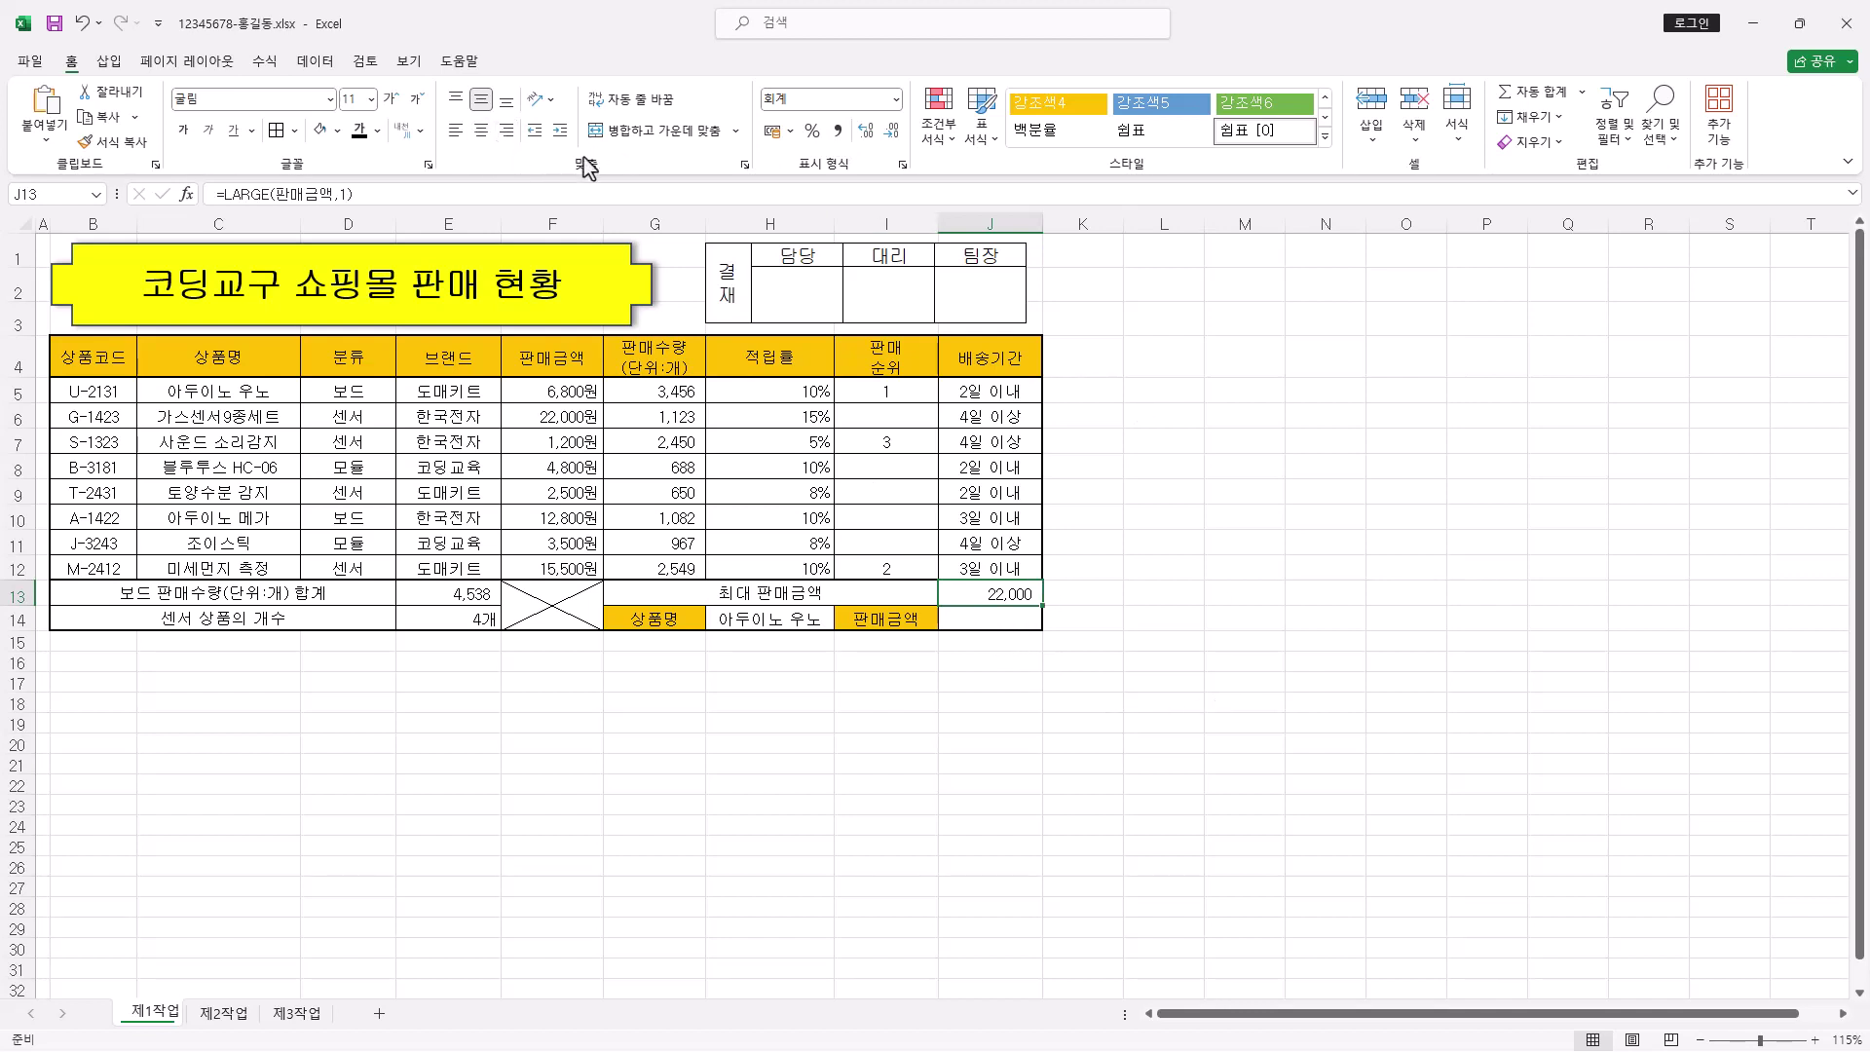
click(506, 130)
Start a VLOOKUP function in J14 with its arguments dialog and set Lookup_value to H14
click(1014, 617)
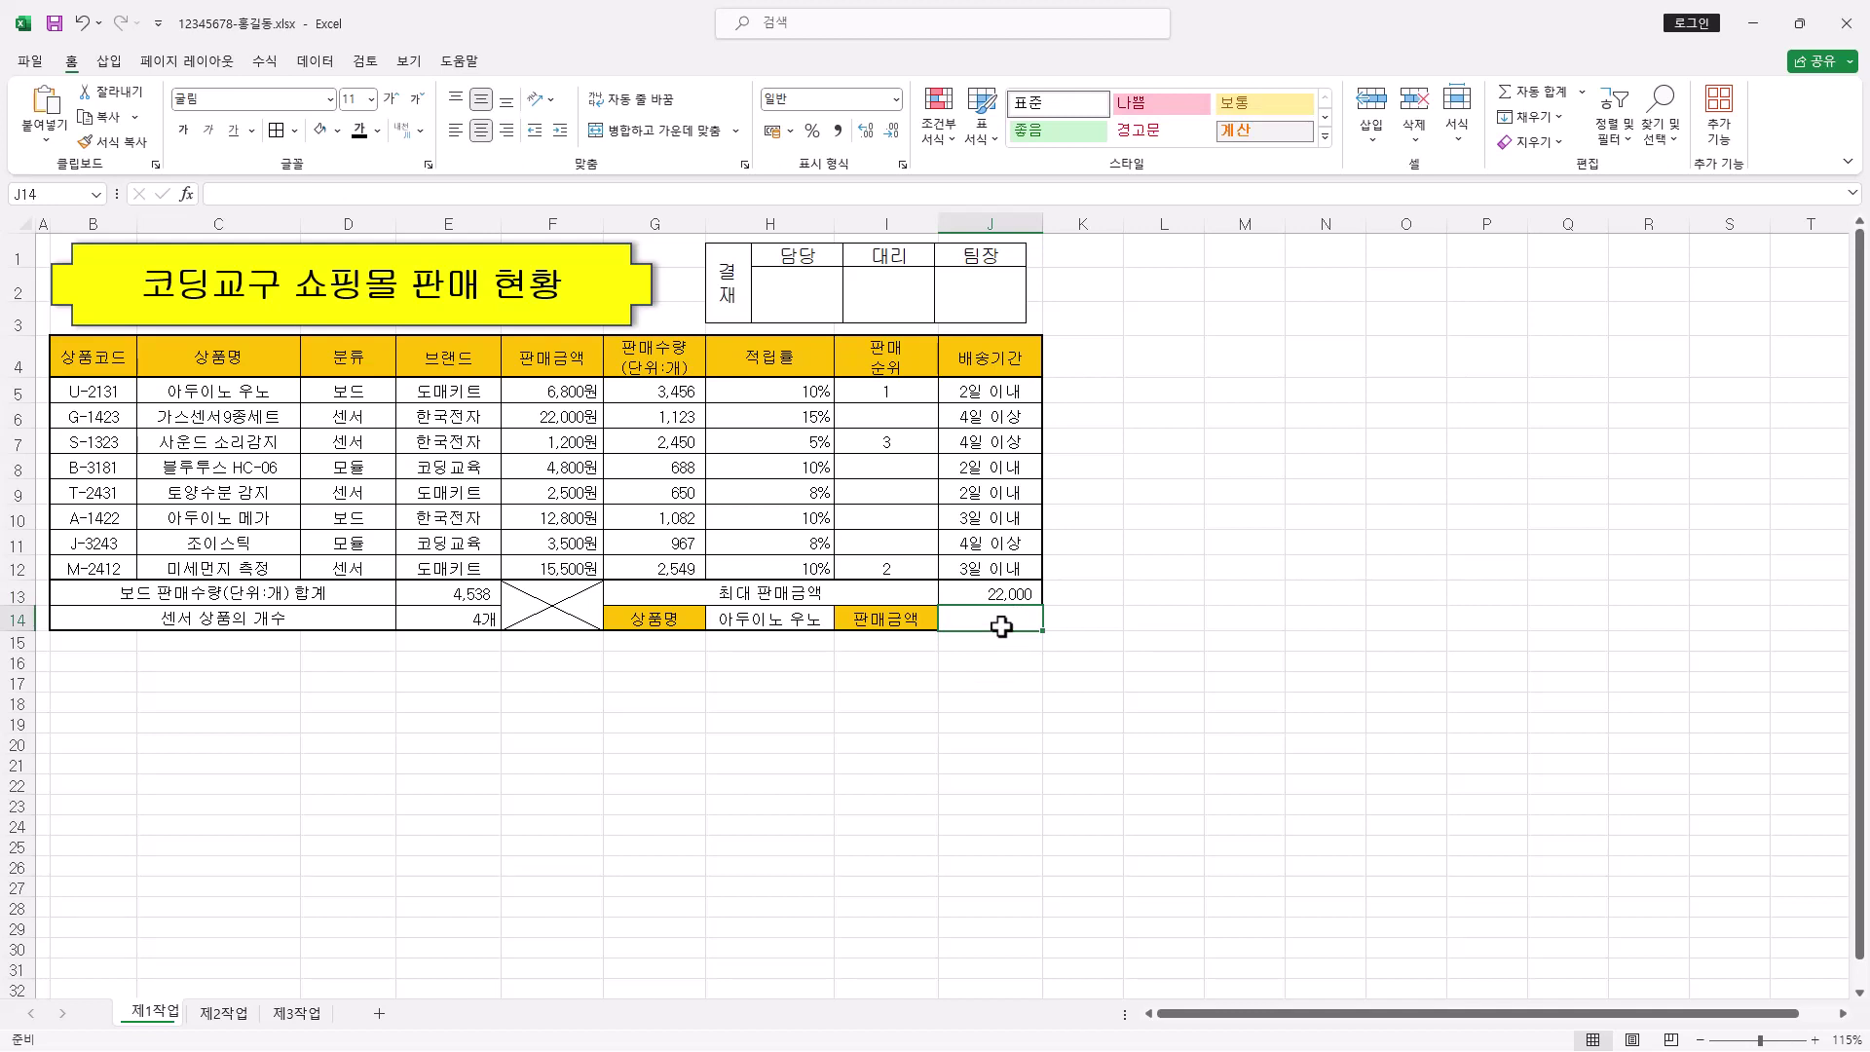
click(348, 200)
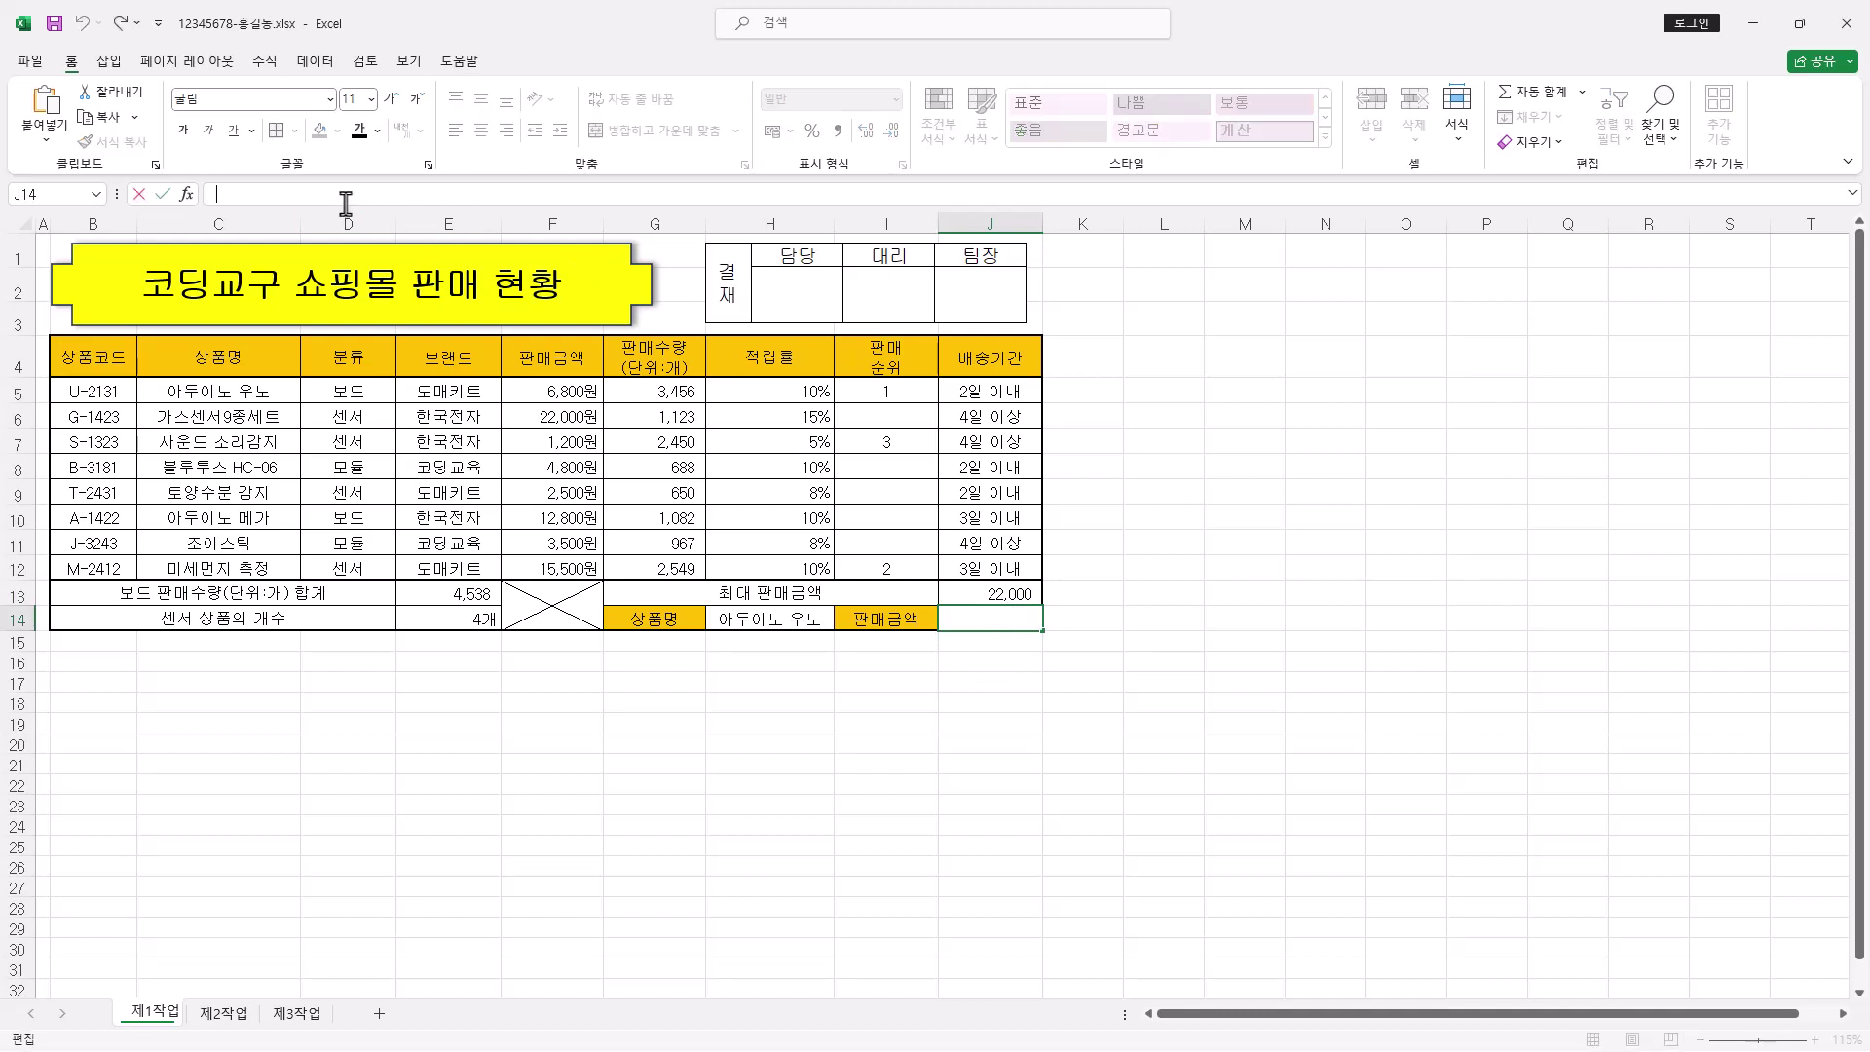
text(=VLOOKUP())
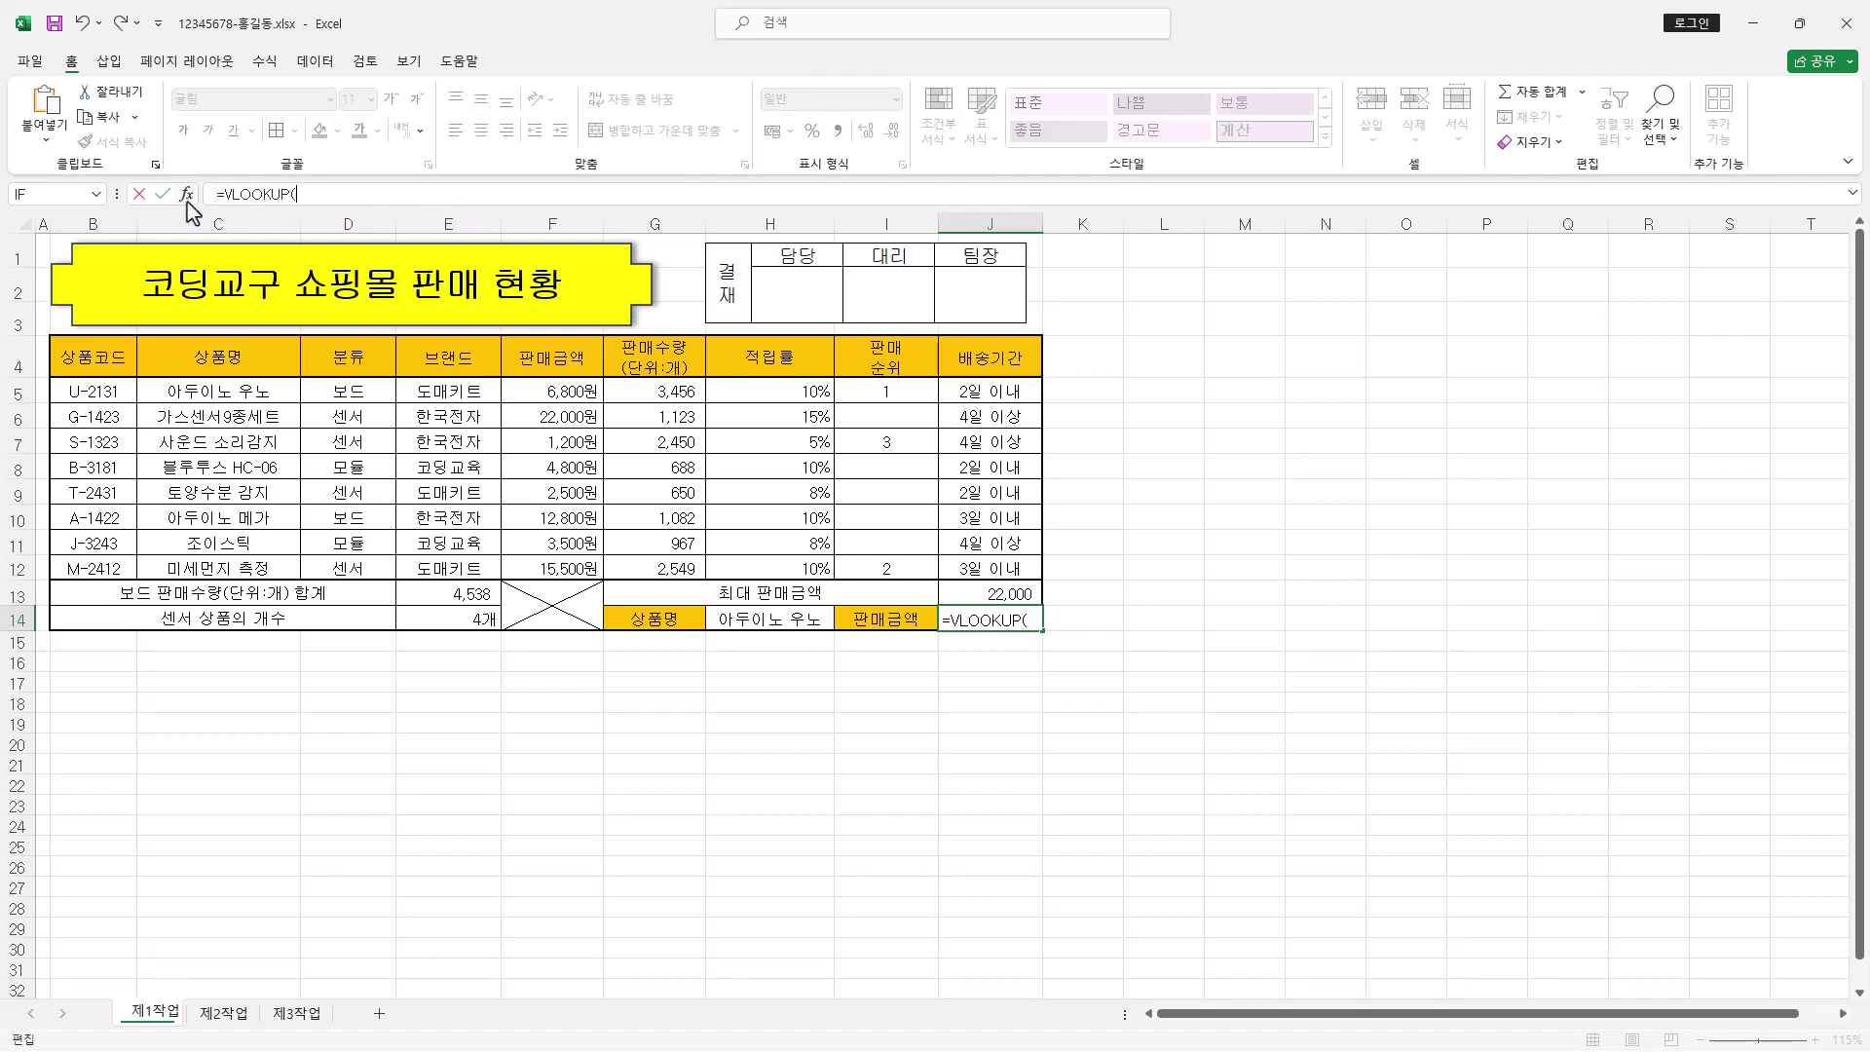
click(185, 194)
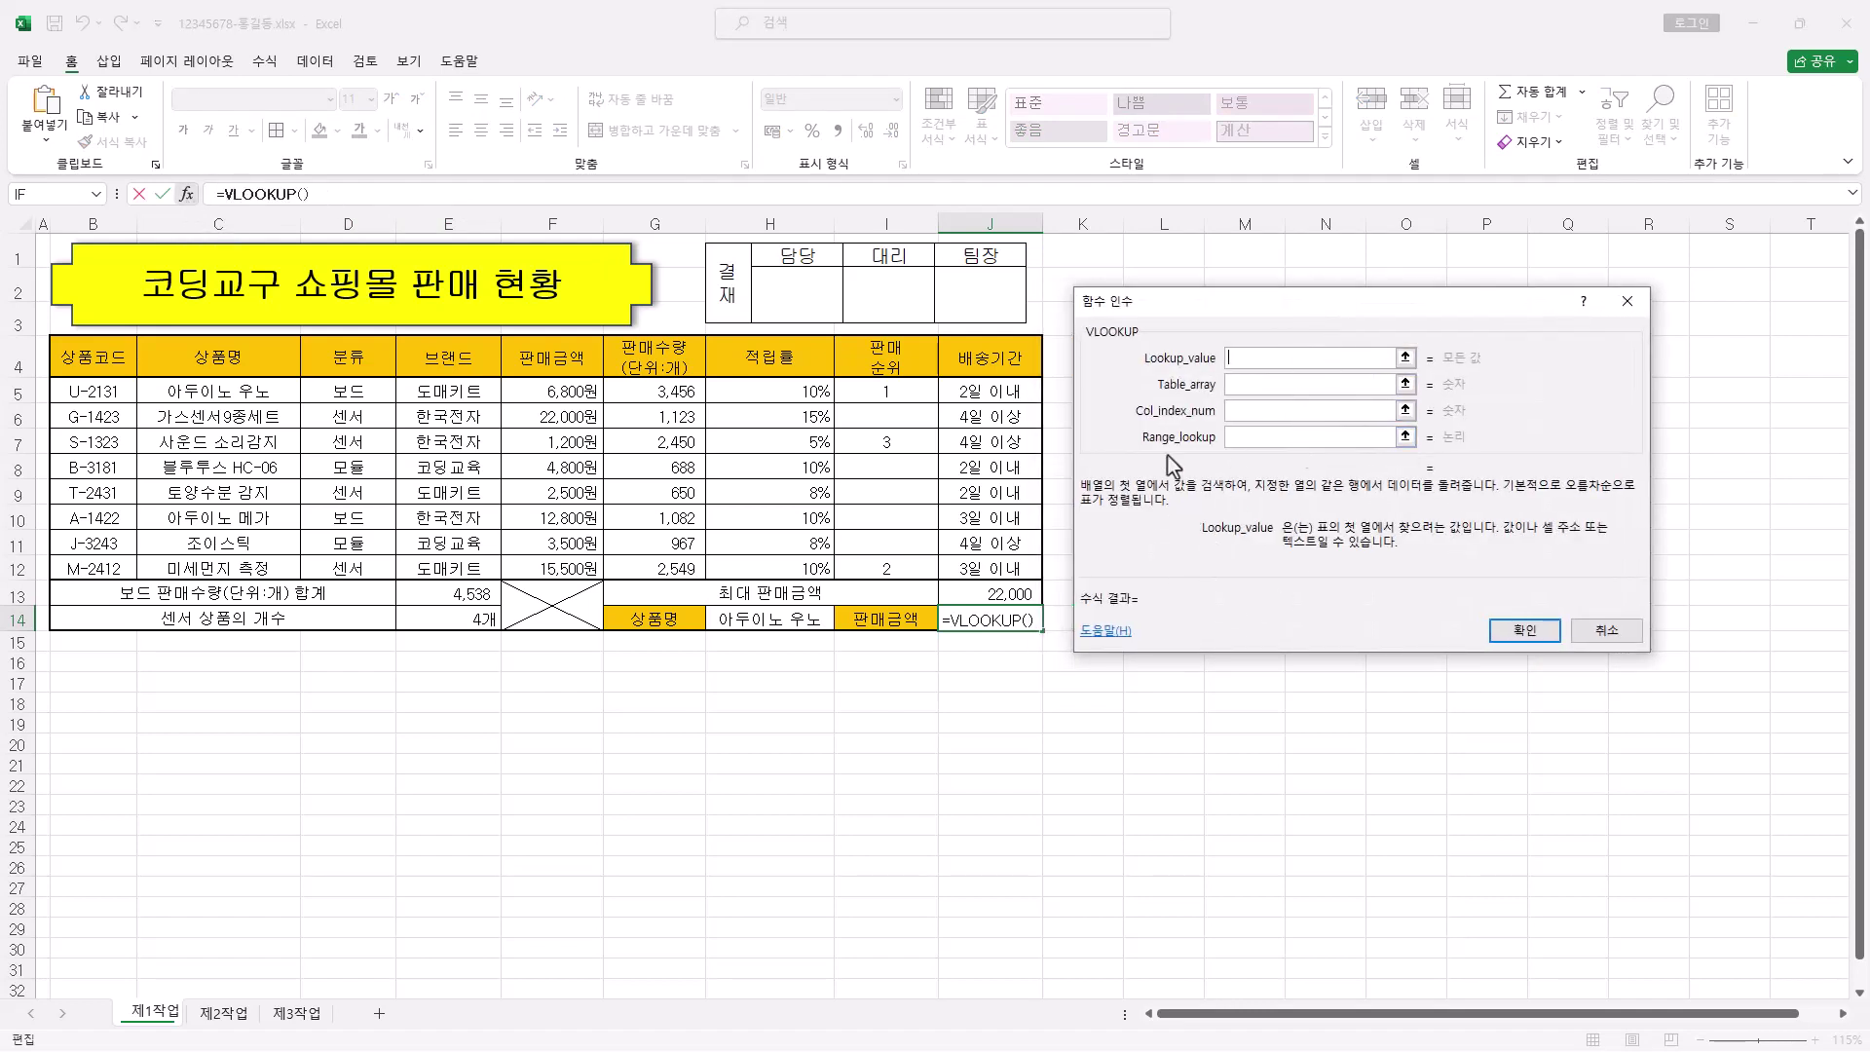
key(alt+Tab)
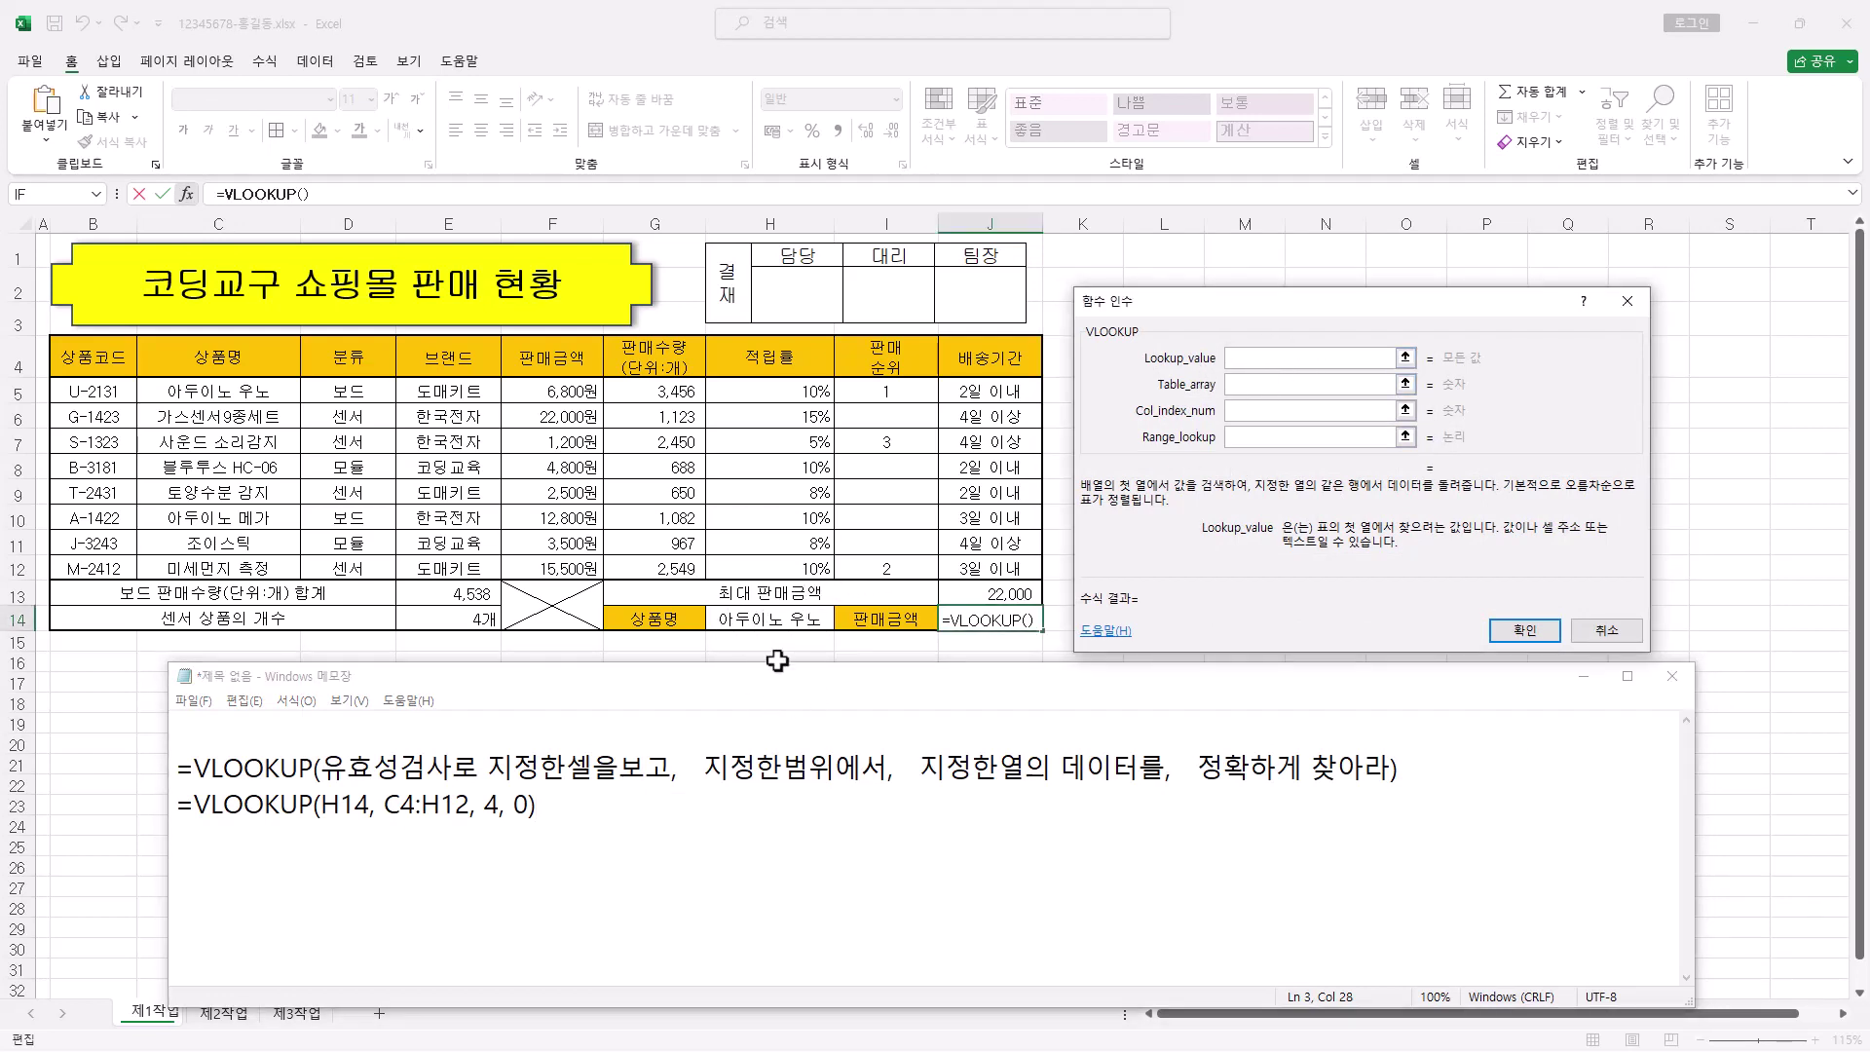
click(787, 614)
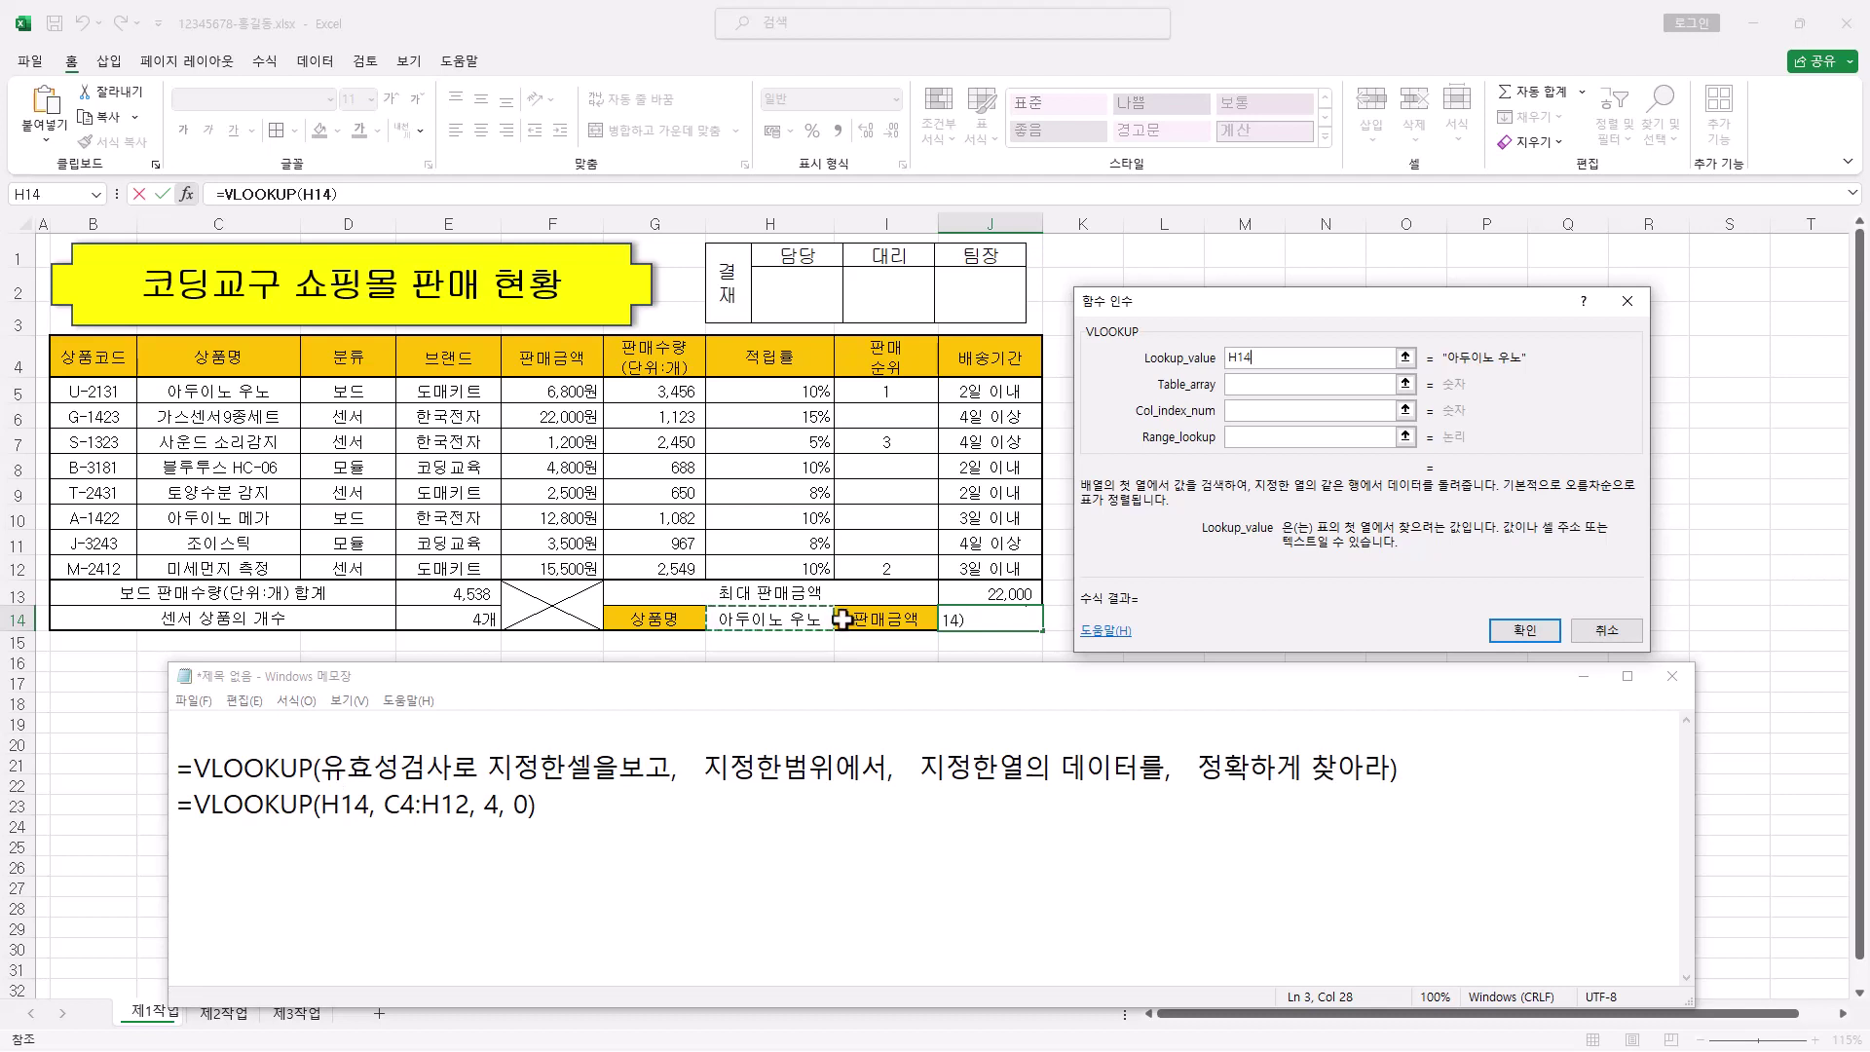
Set VLOOKUP's Table_array to C5:H12, Col_index_num to 4 and Range_lookup to 0, and apply the formula to J14
click(1240, 384)
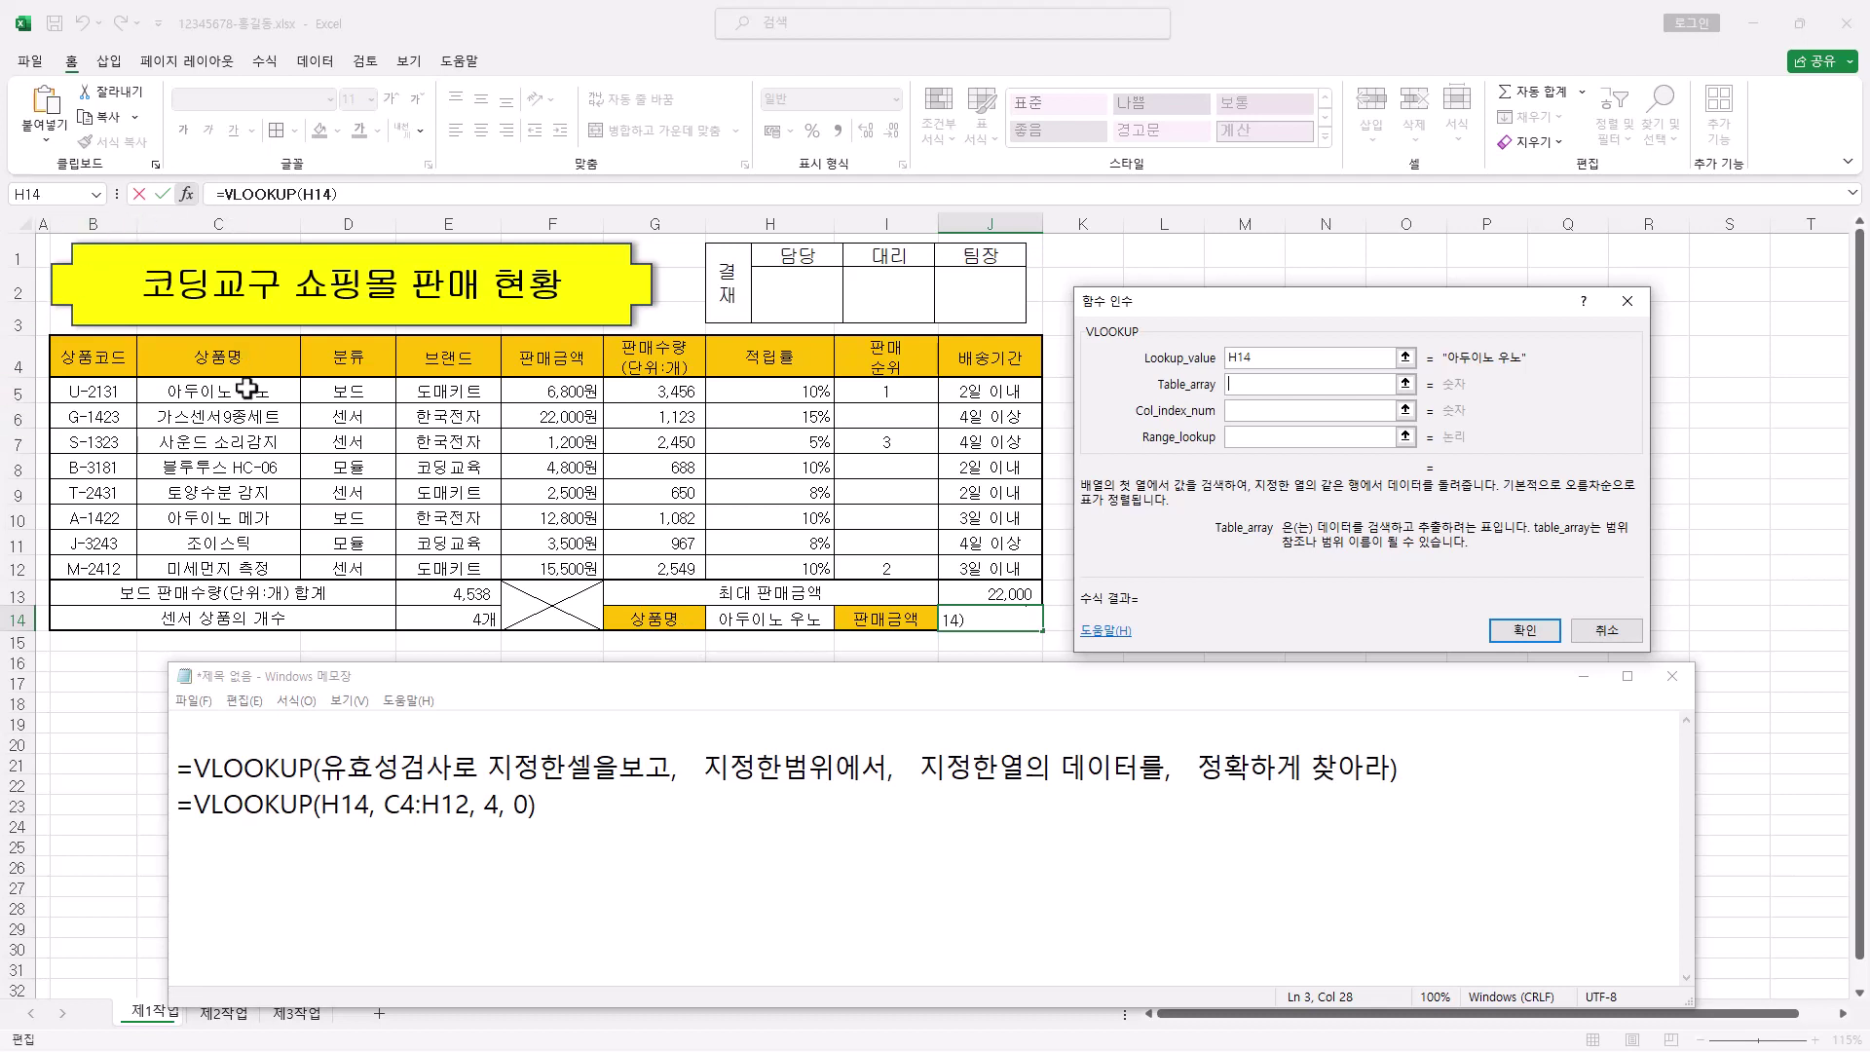
drag(248, 389, 740, 556)
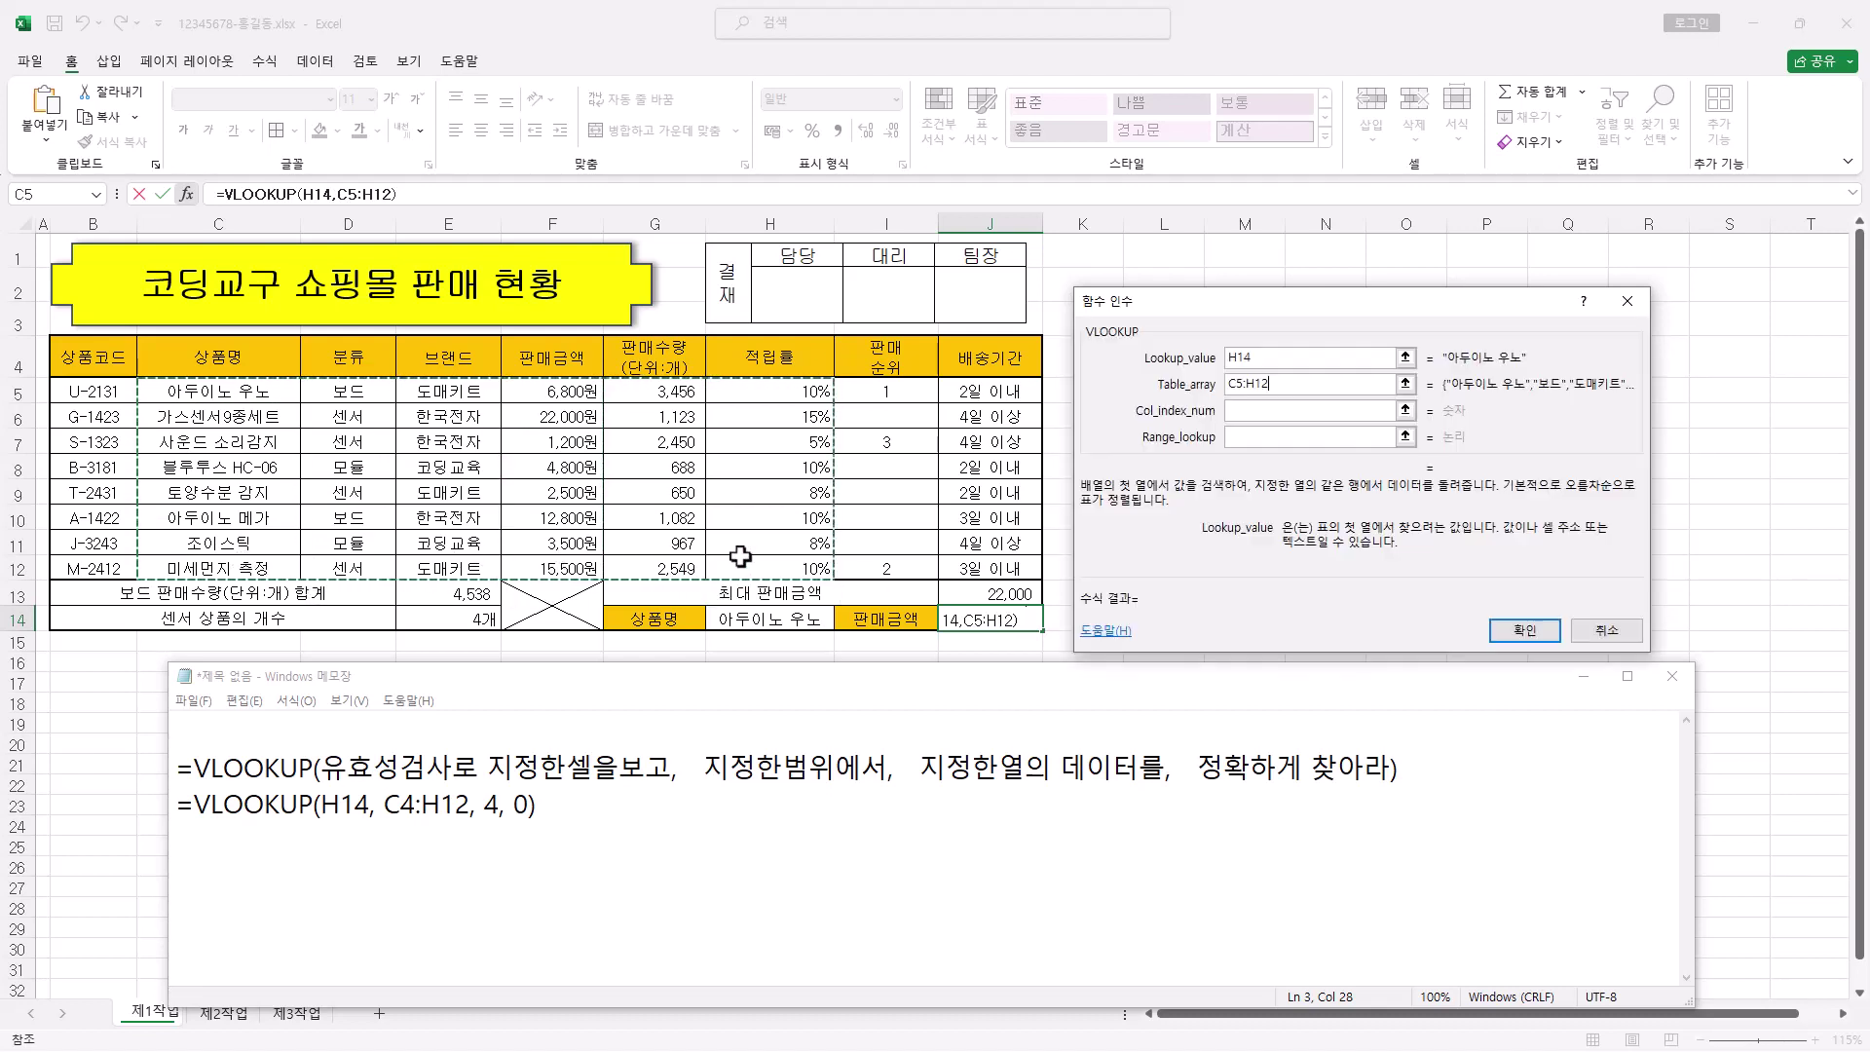
click(1259, 408)
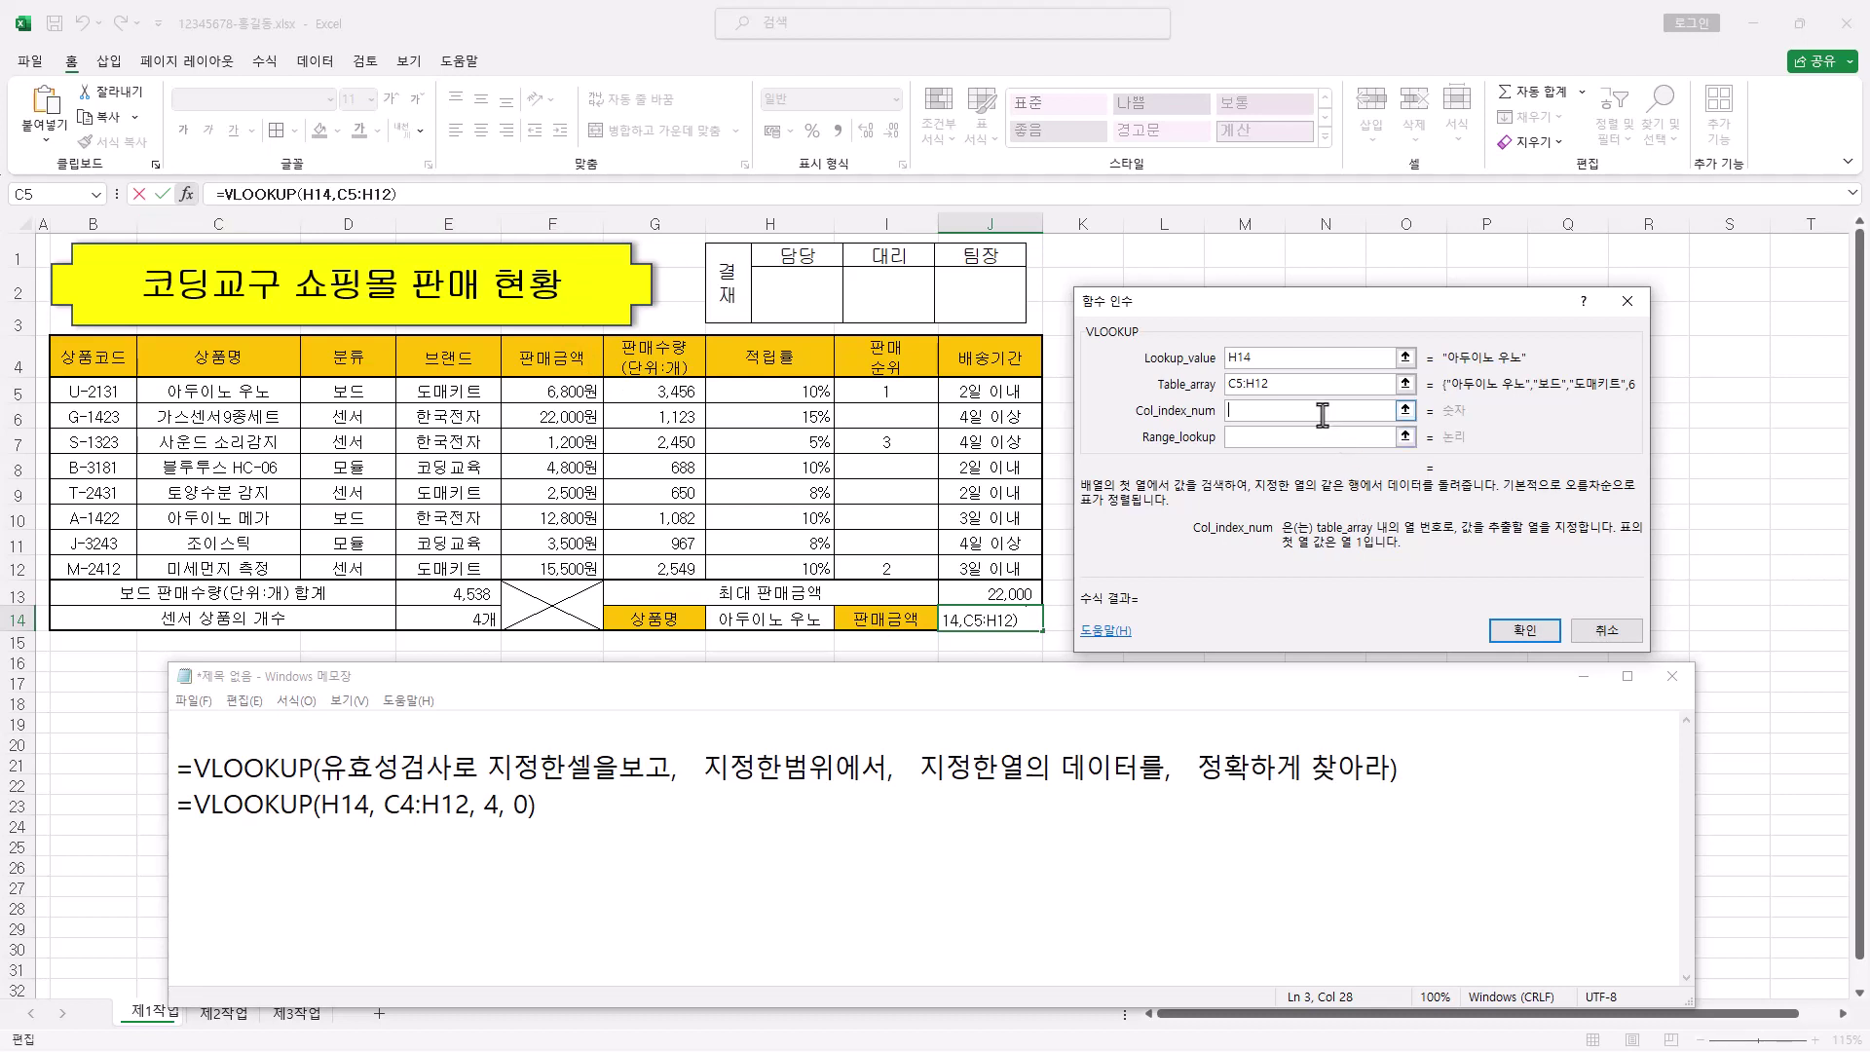
text(4)
click(1272, 438)
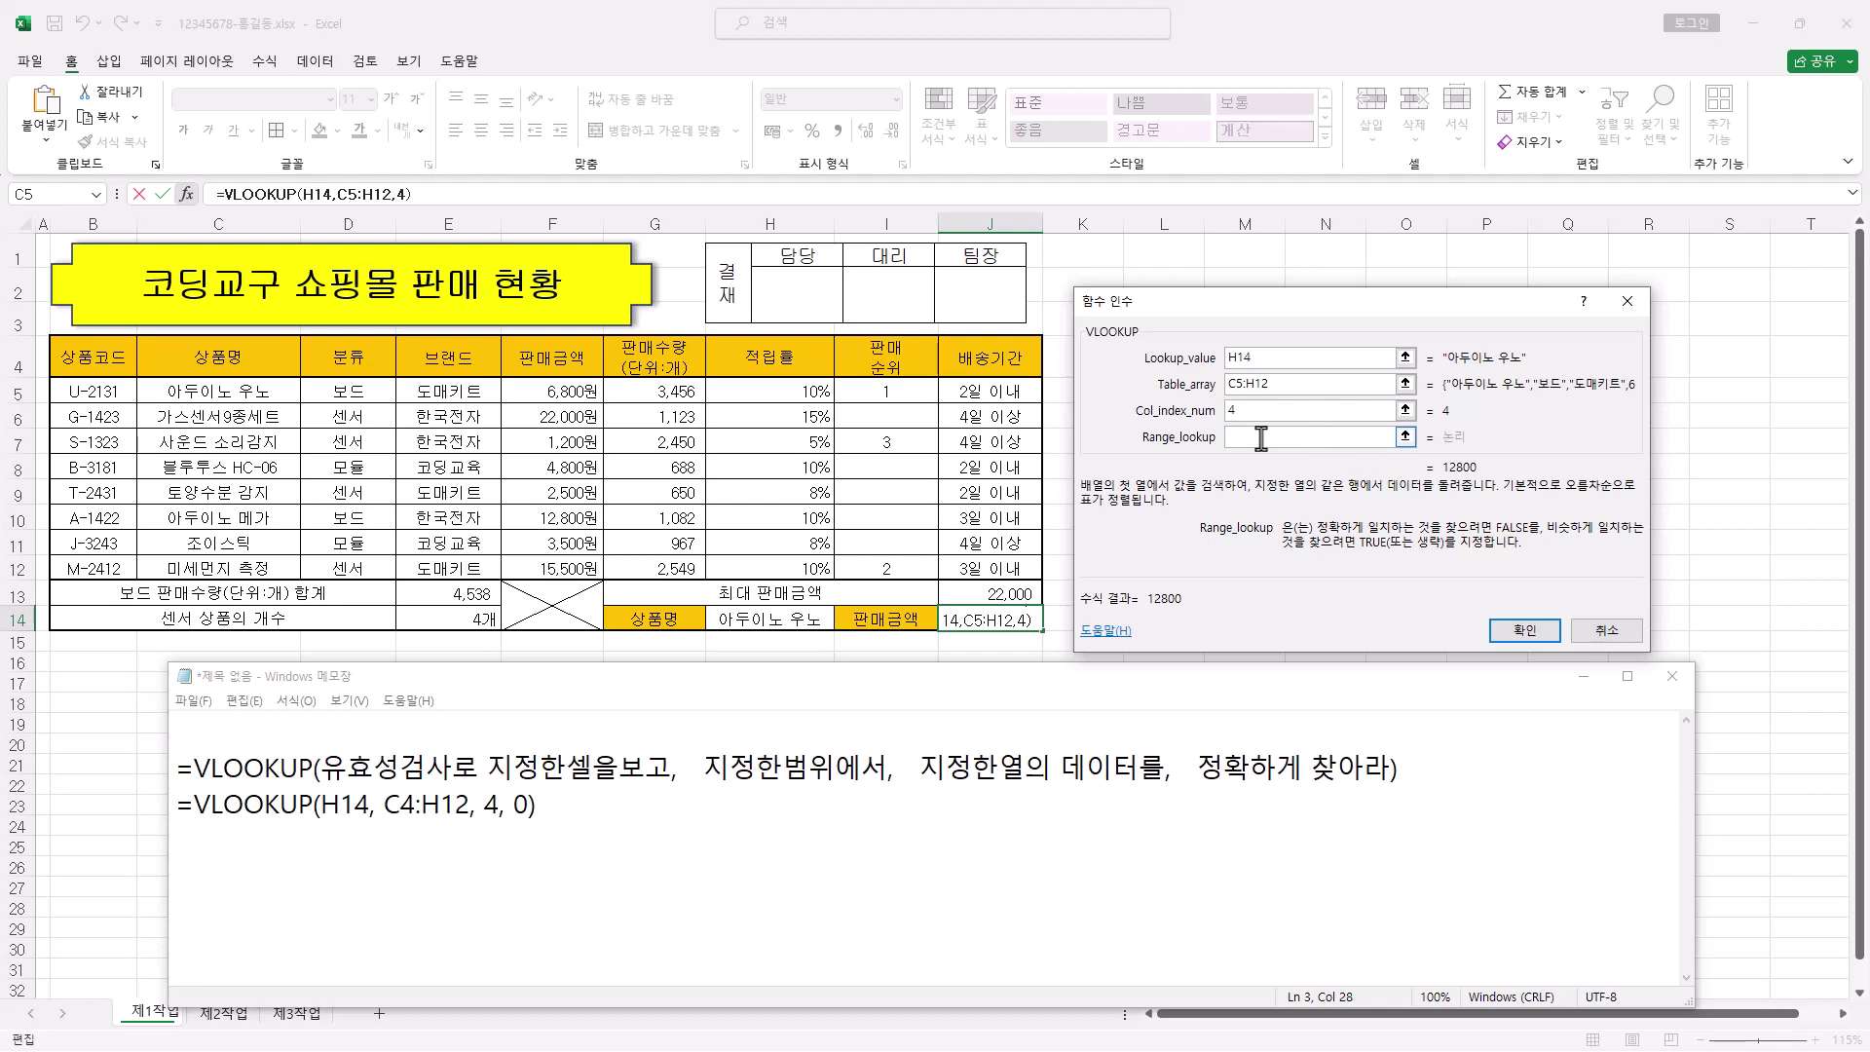
text(0)
click(1522, 629)
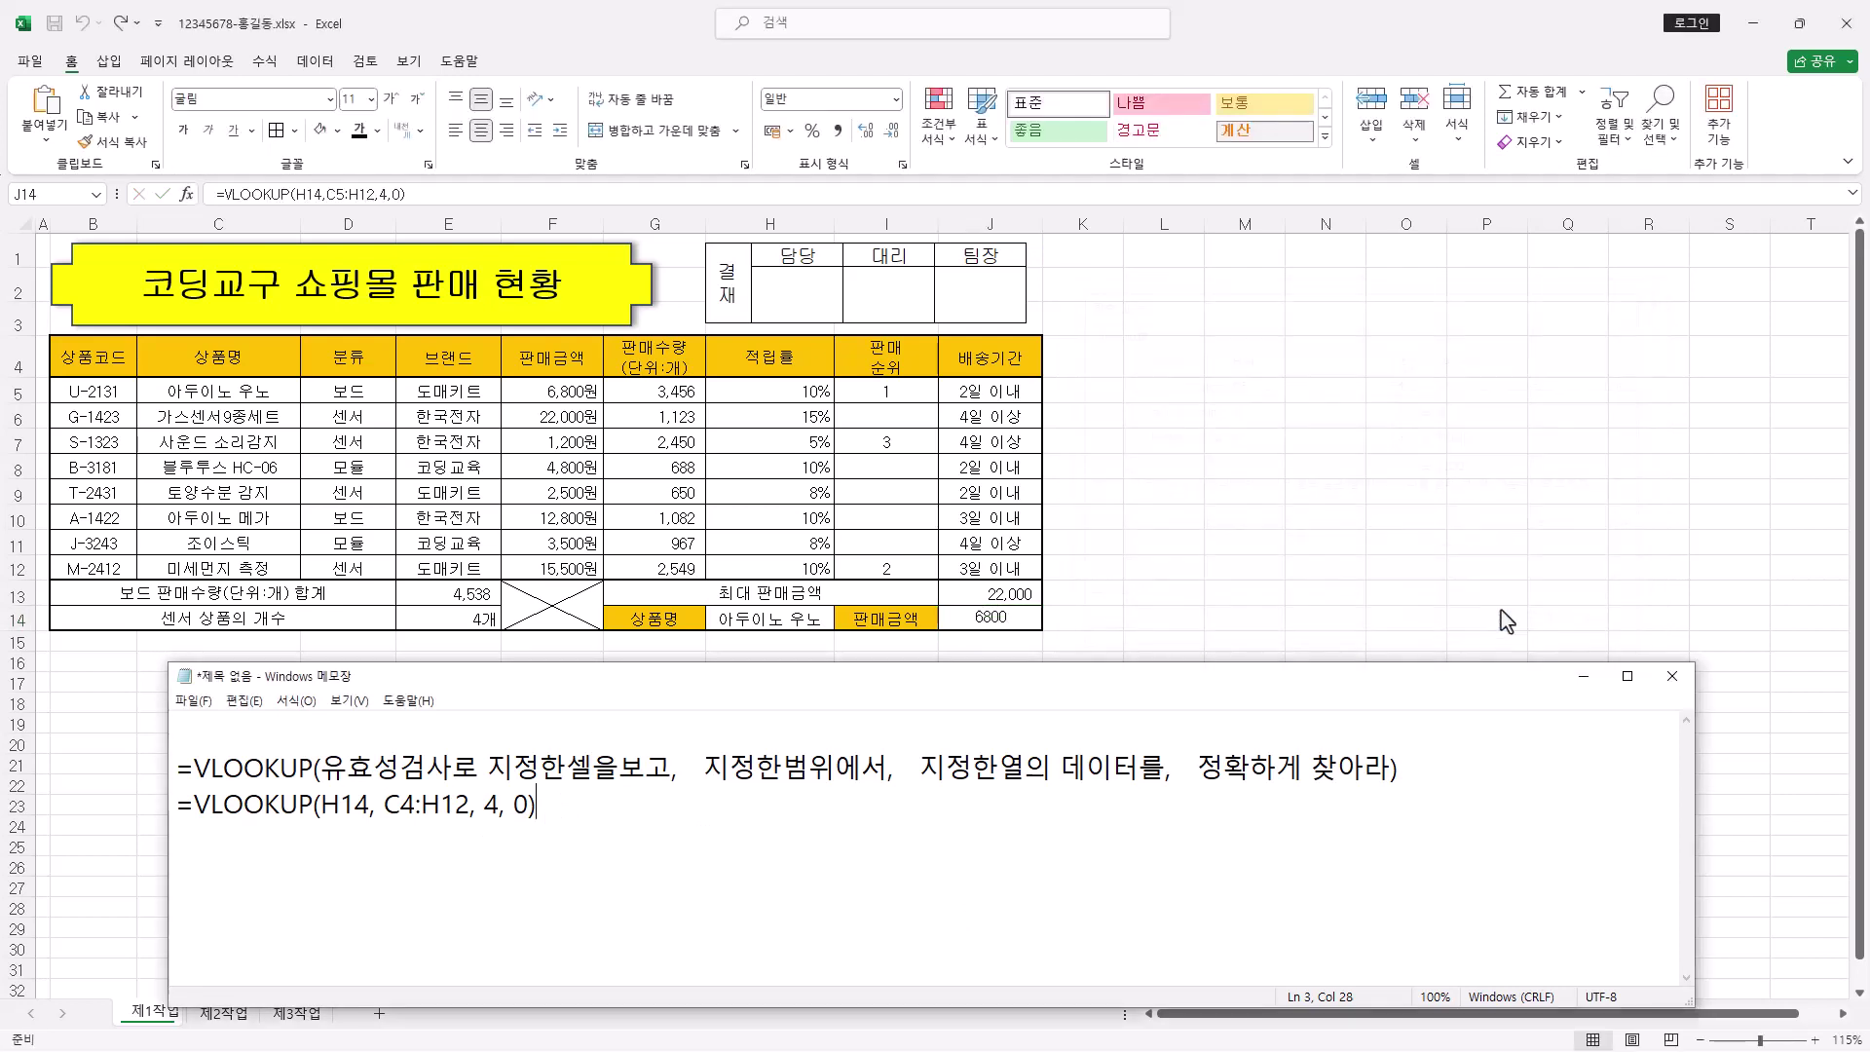
Right-align the 판매금액 lookup value in J14 and apply the comma style to it
click(996, 623)
click(506, 130)
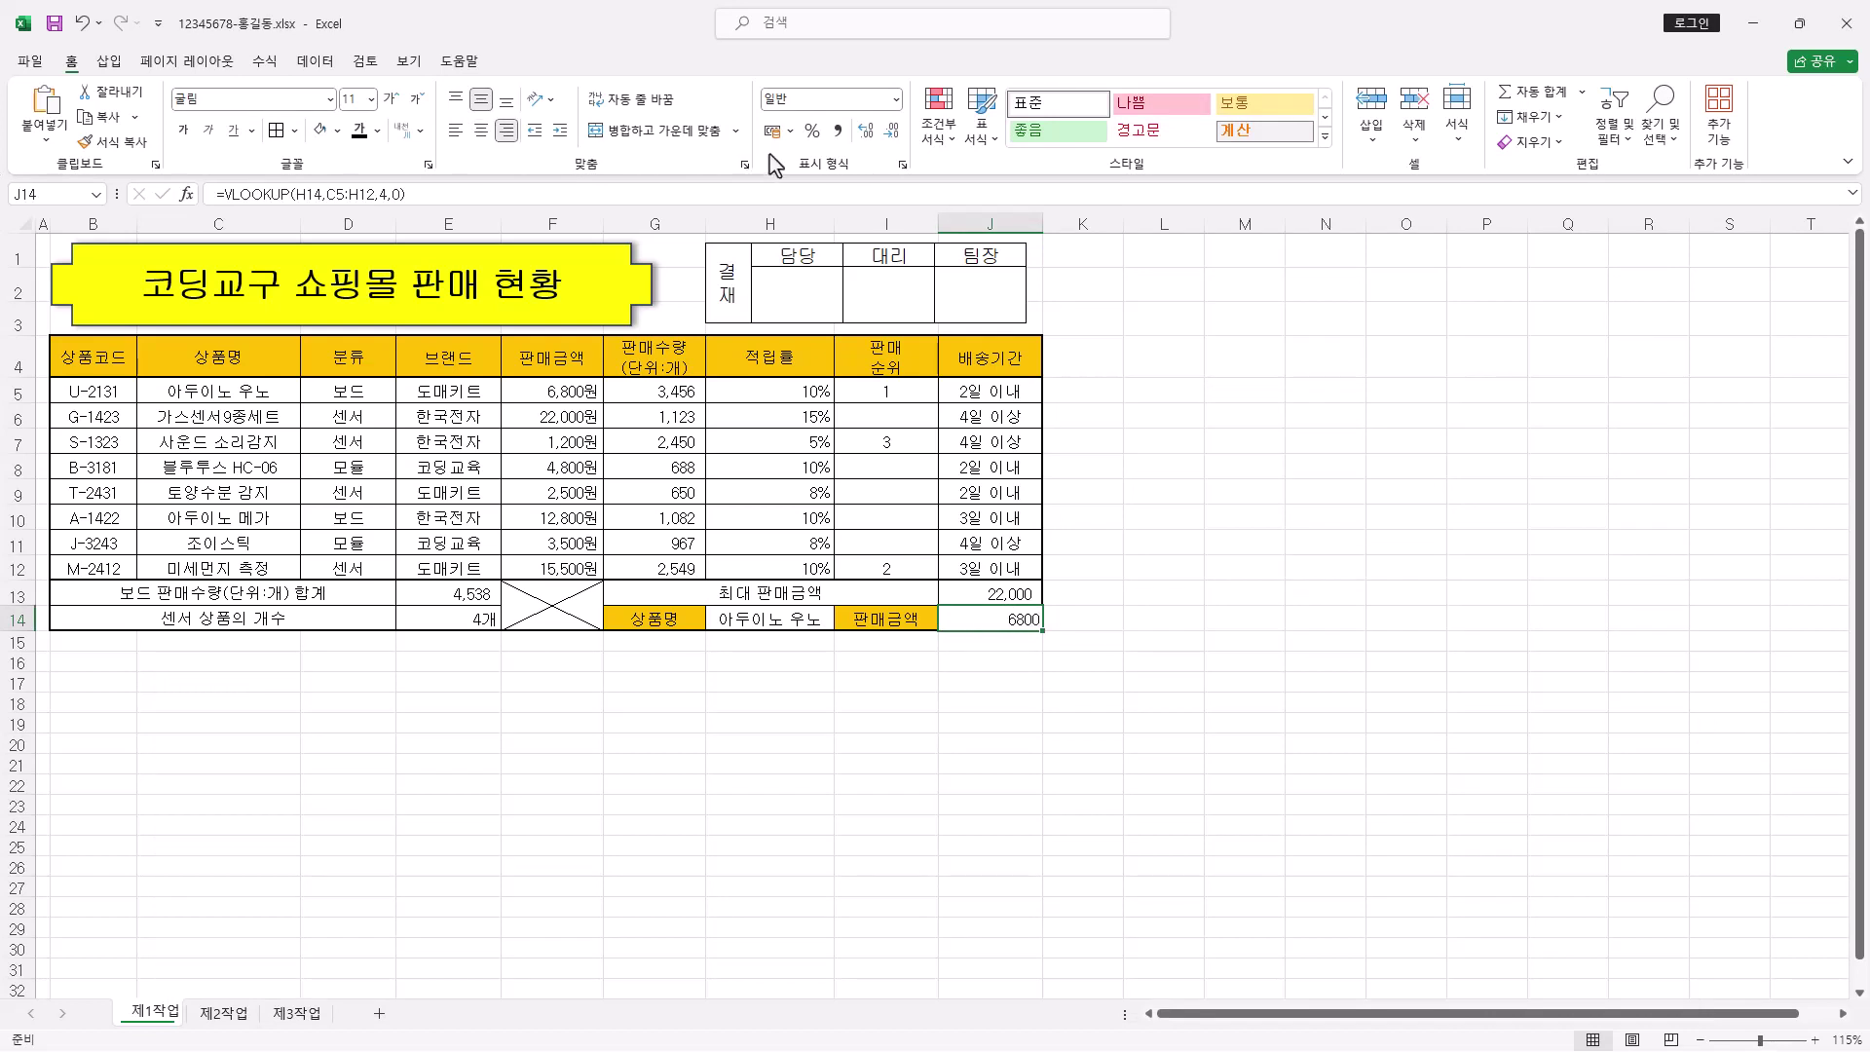
click(838, 131)
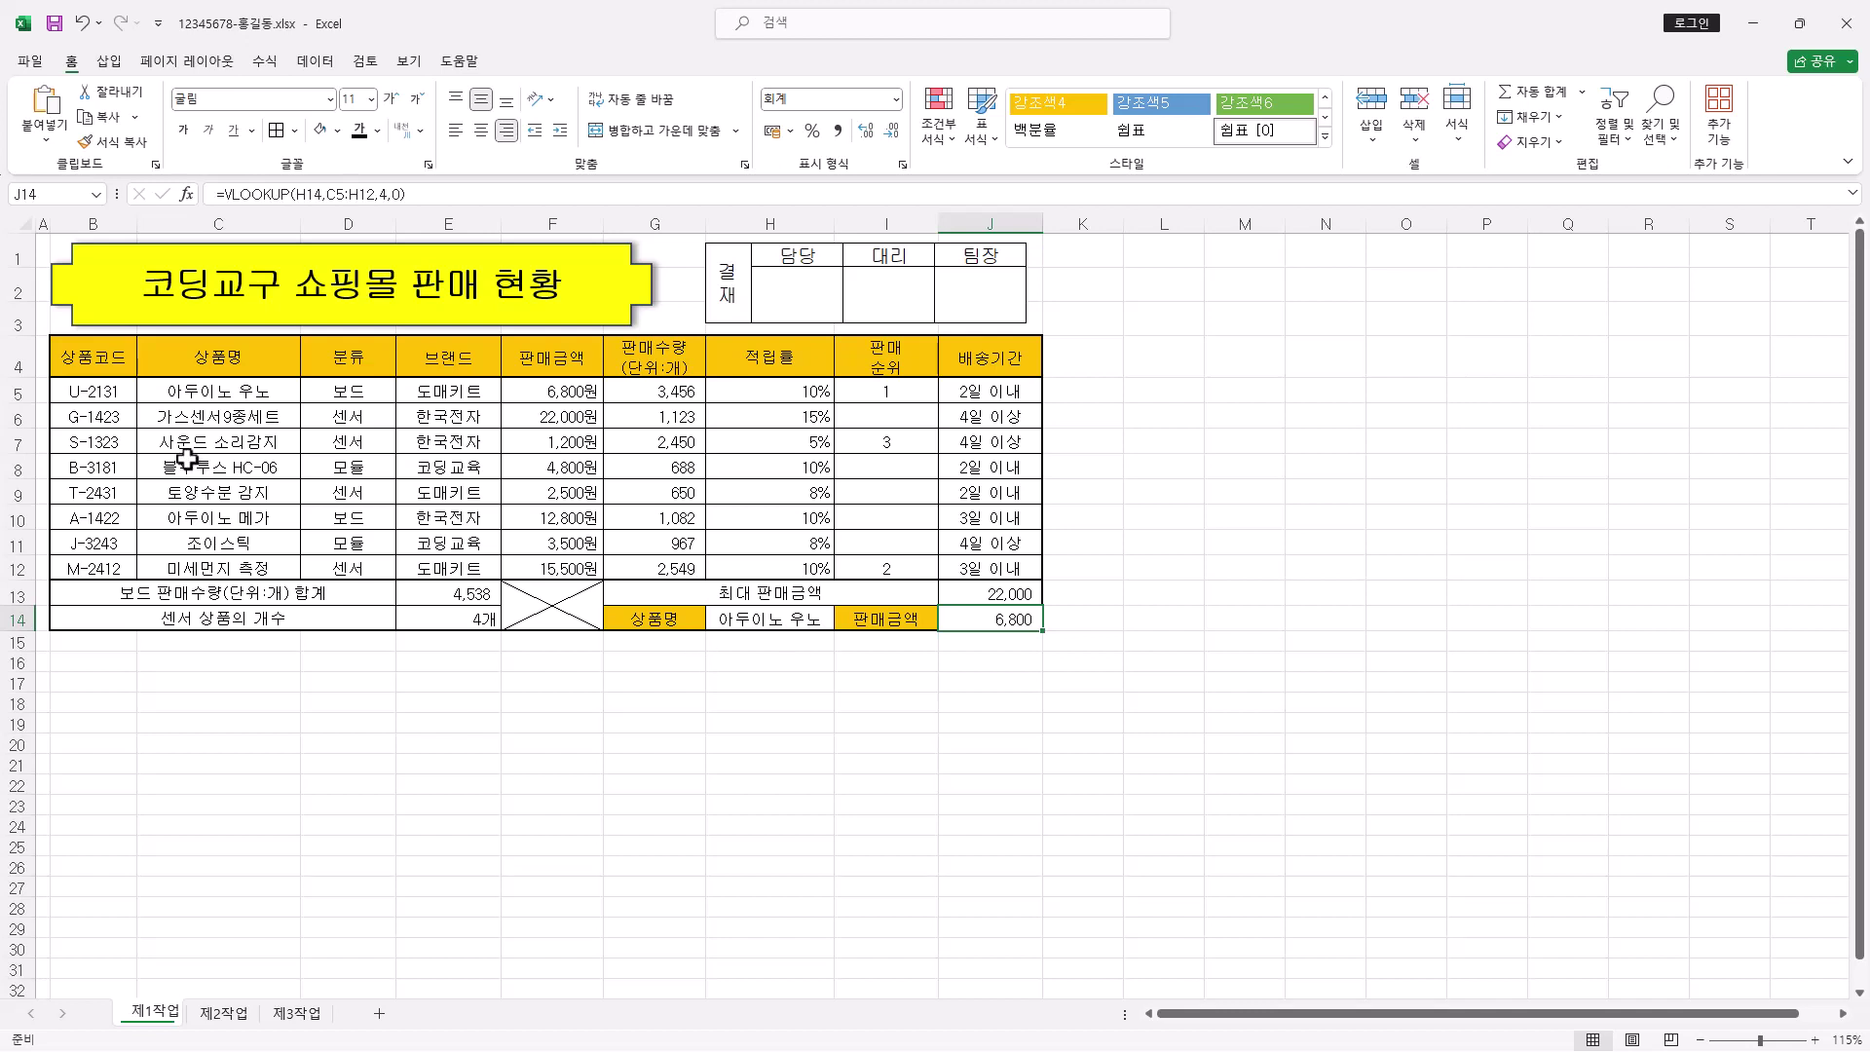
Start a new conditional formatting rule for B5:J12 with the rule type 수식을 사용하여 서식을 지정할 셀 결정
drag(84, 393, 1010, 570)
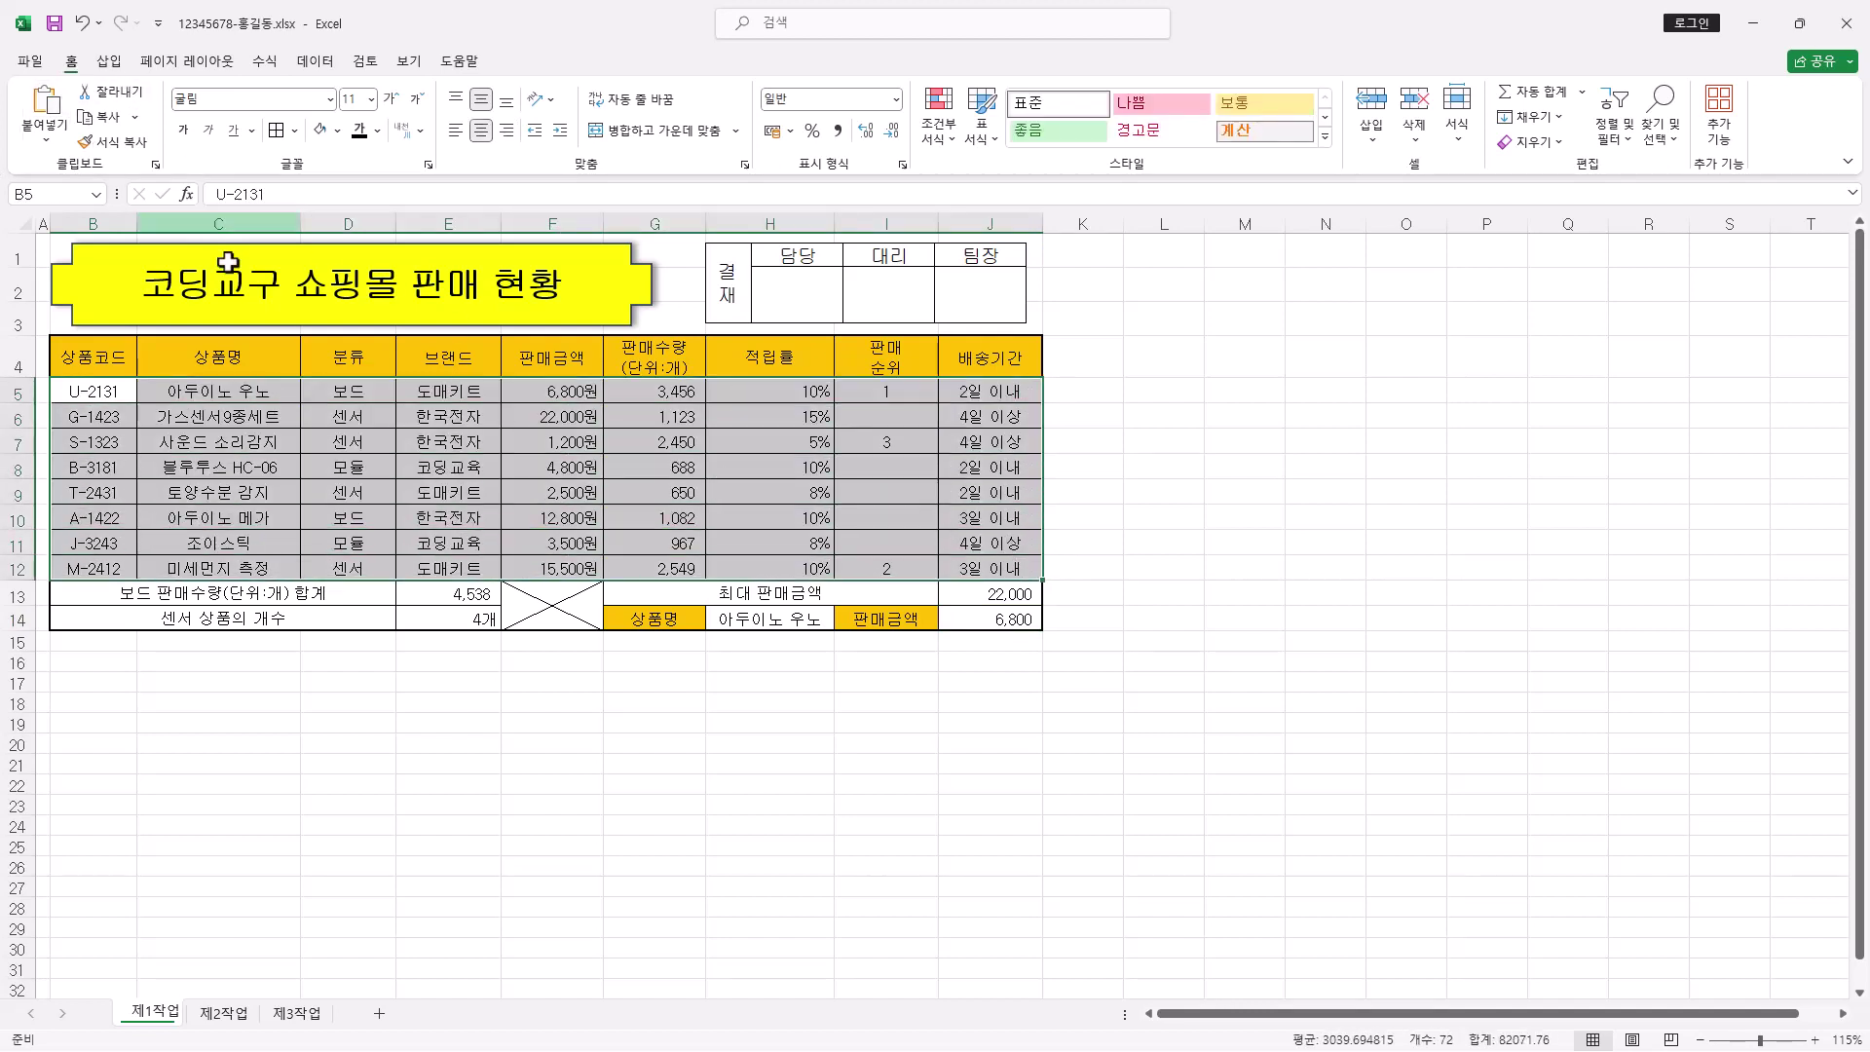
click(939, 136)
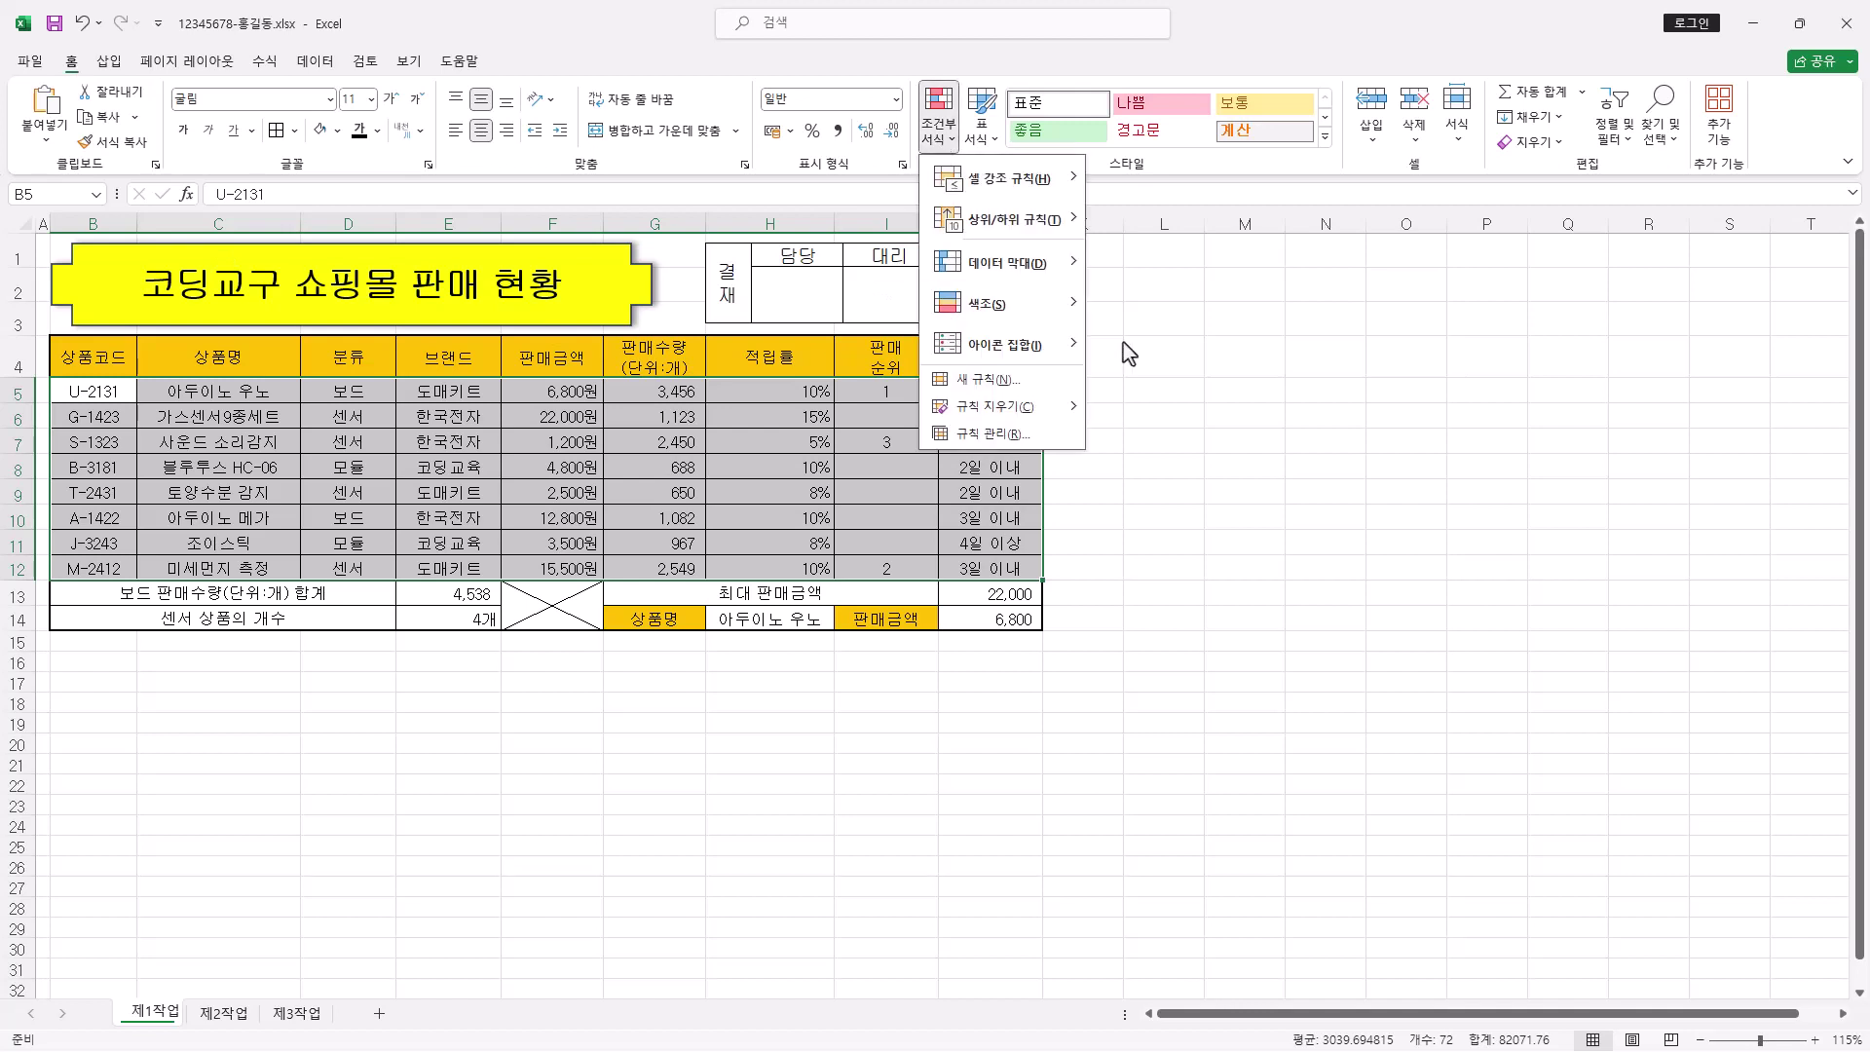
click(989, 380)
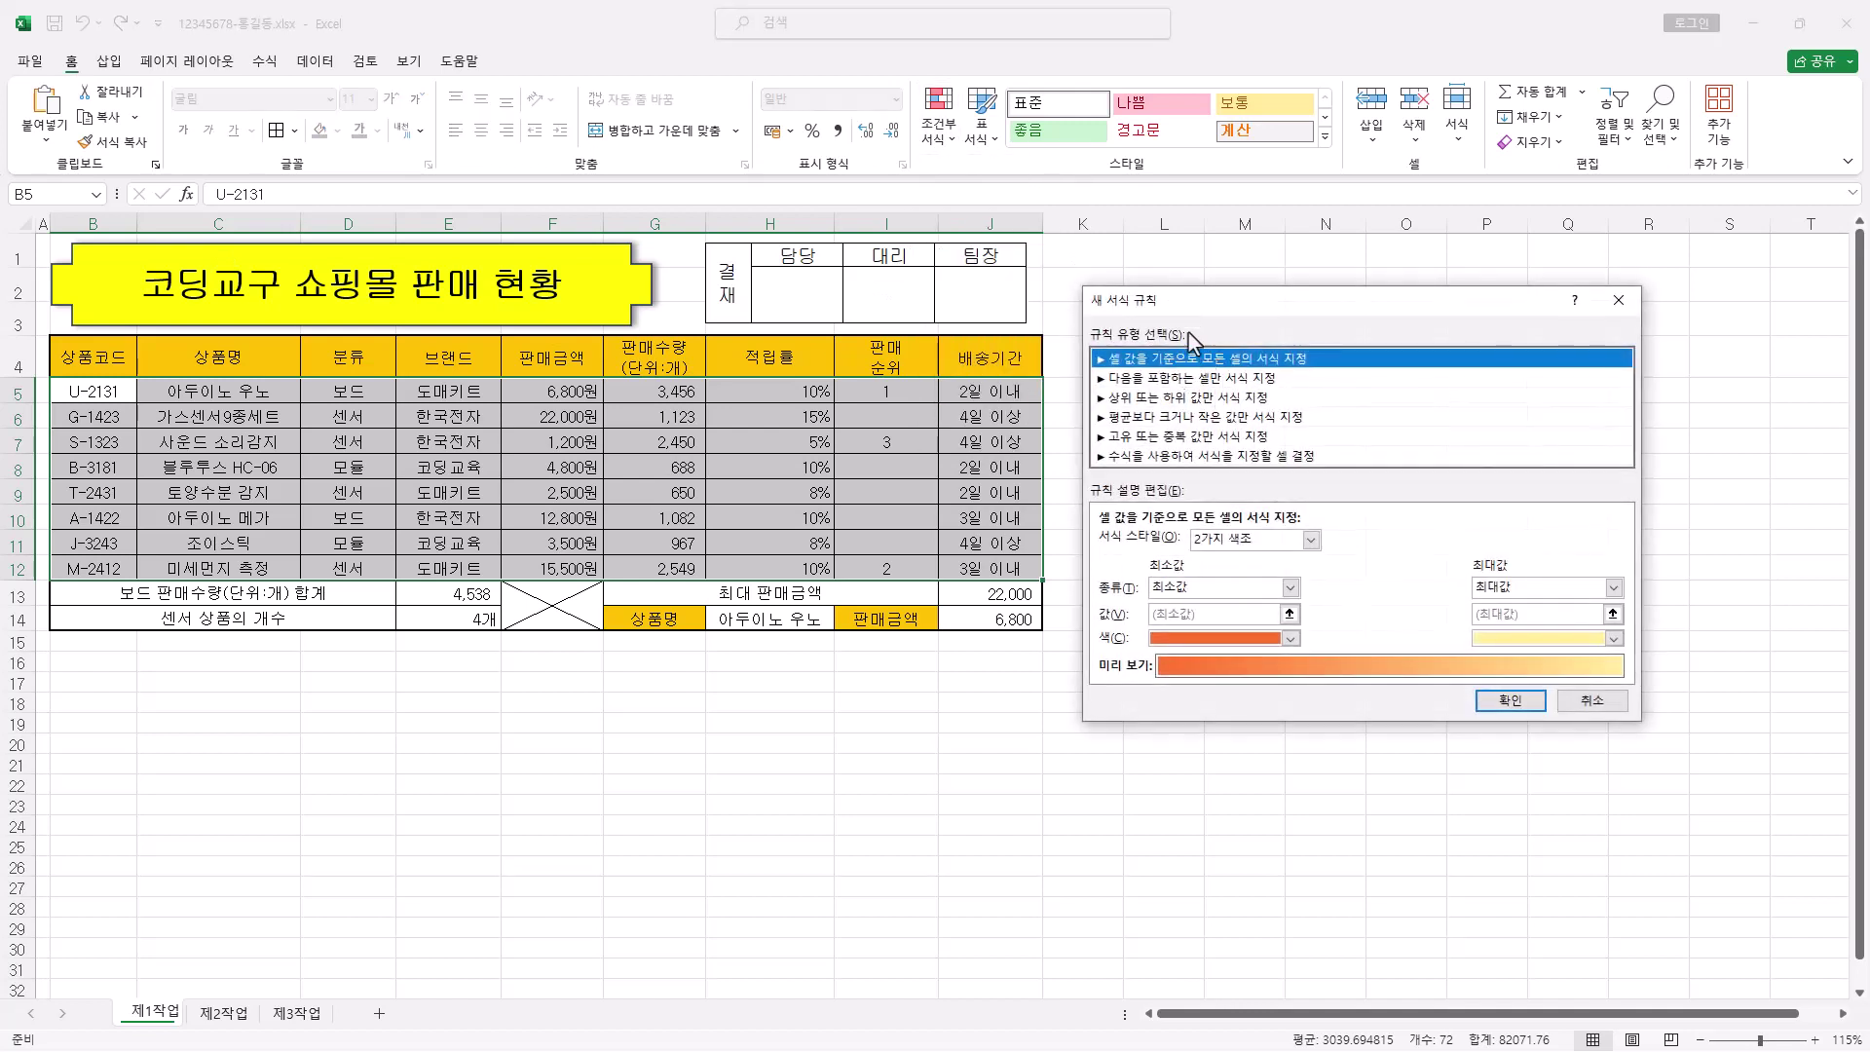
click(1156, 456)
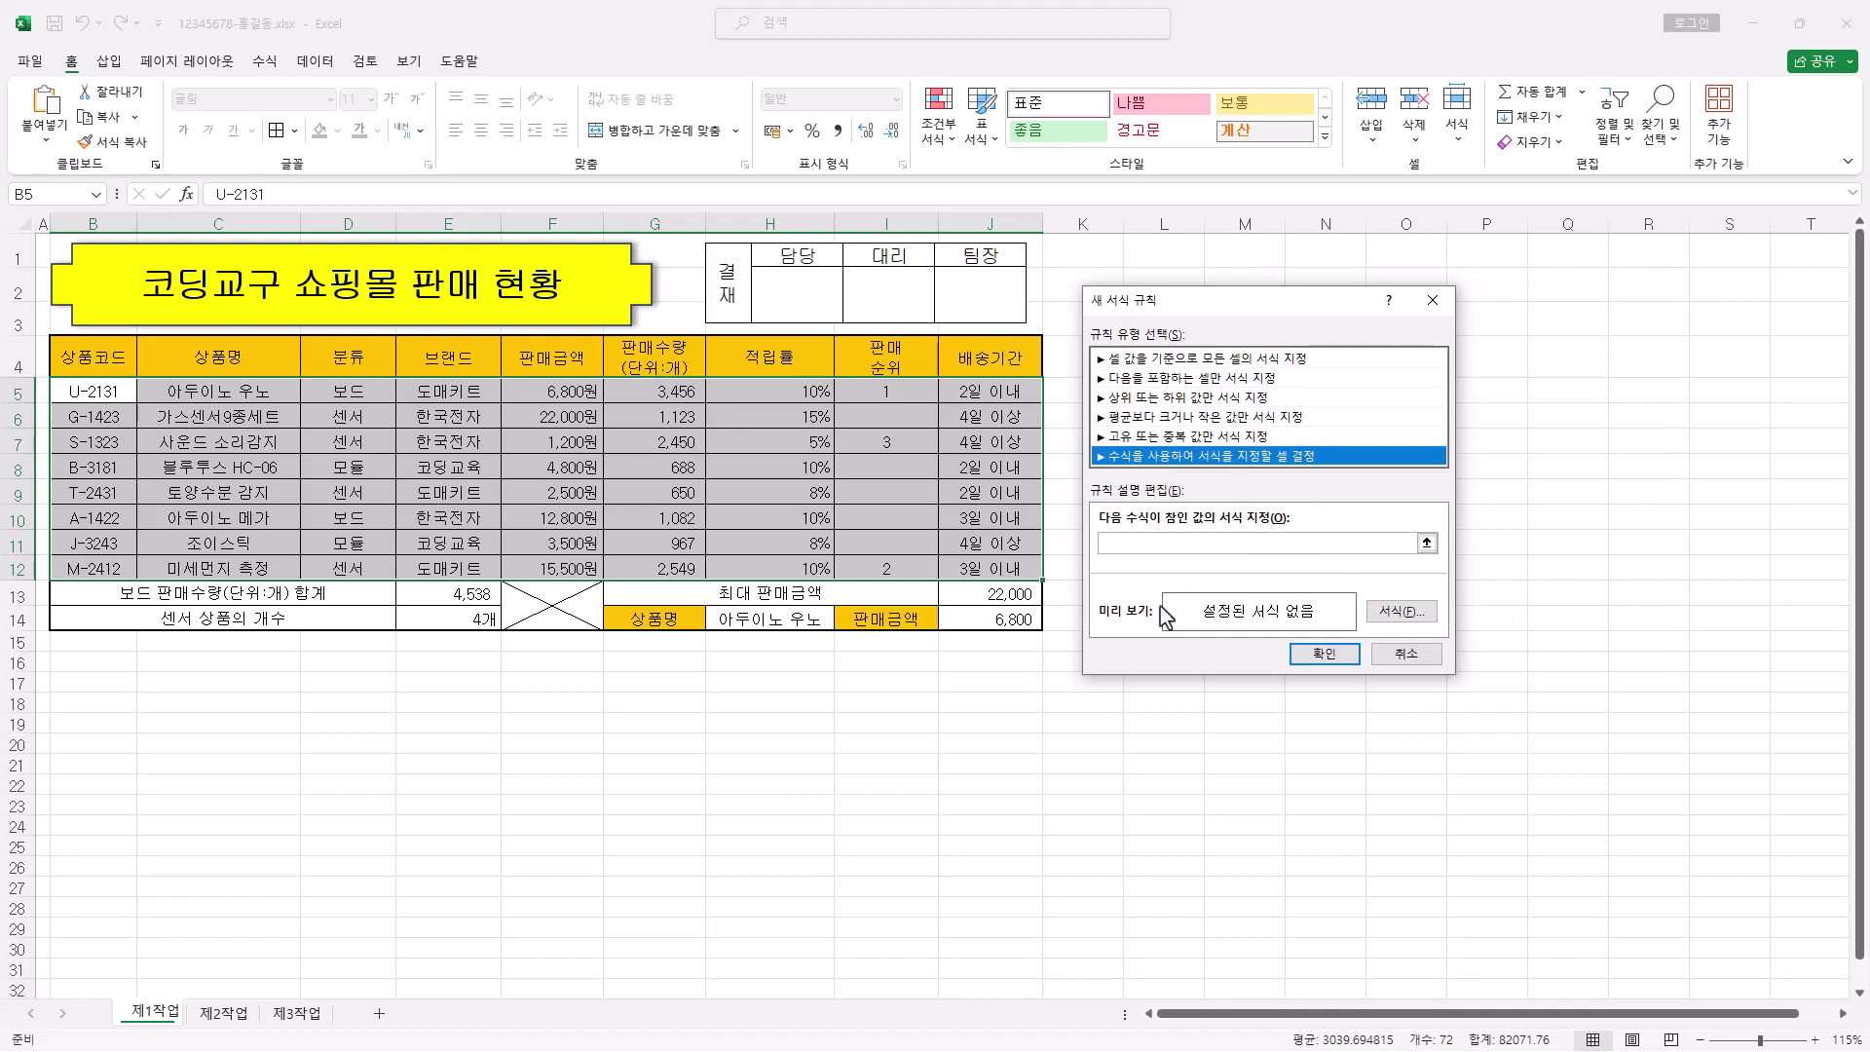
click(1134, 542)
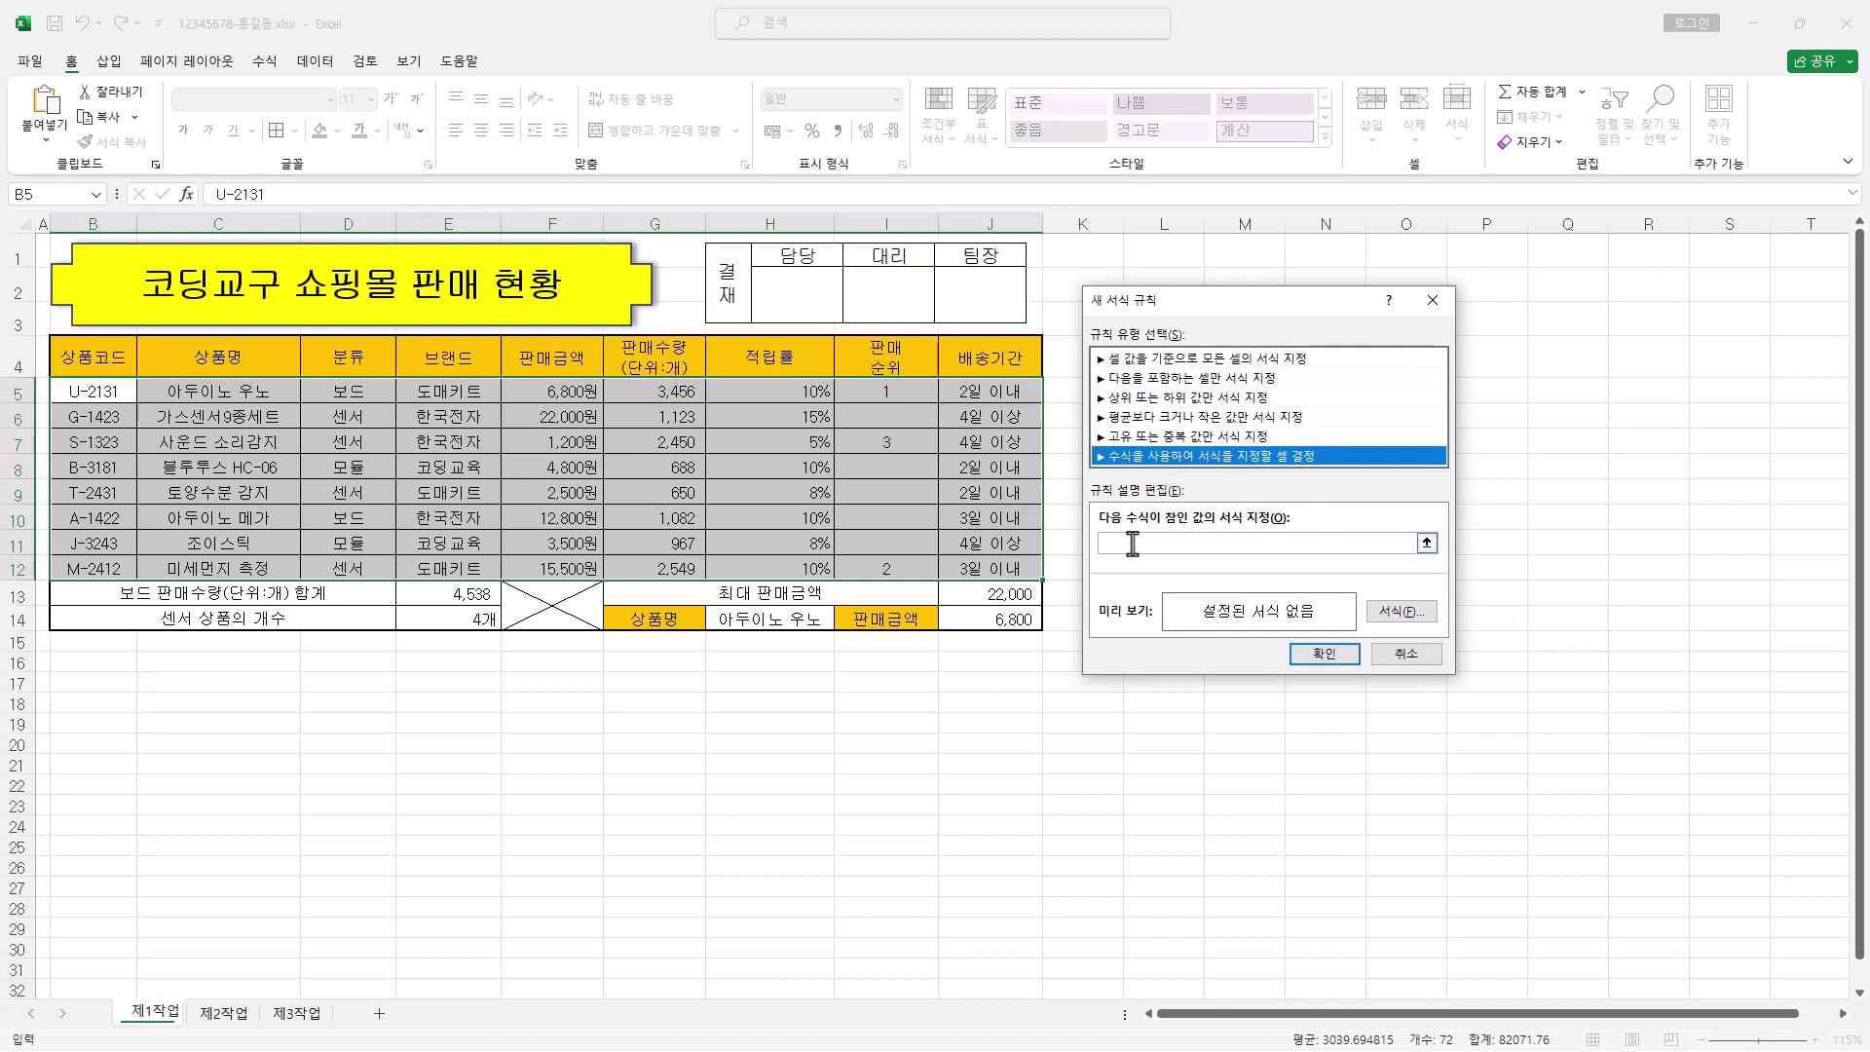
click(1135, 542)
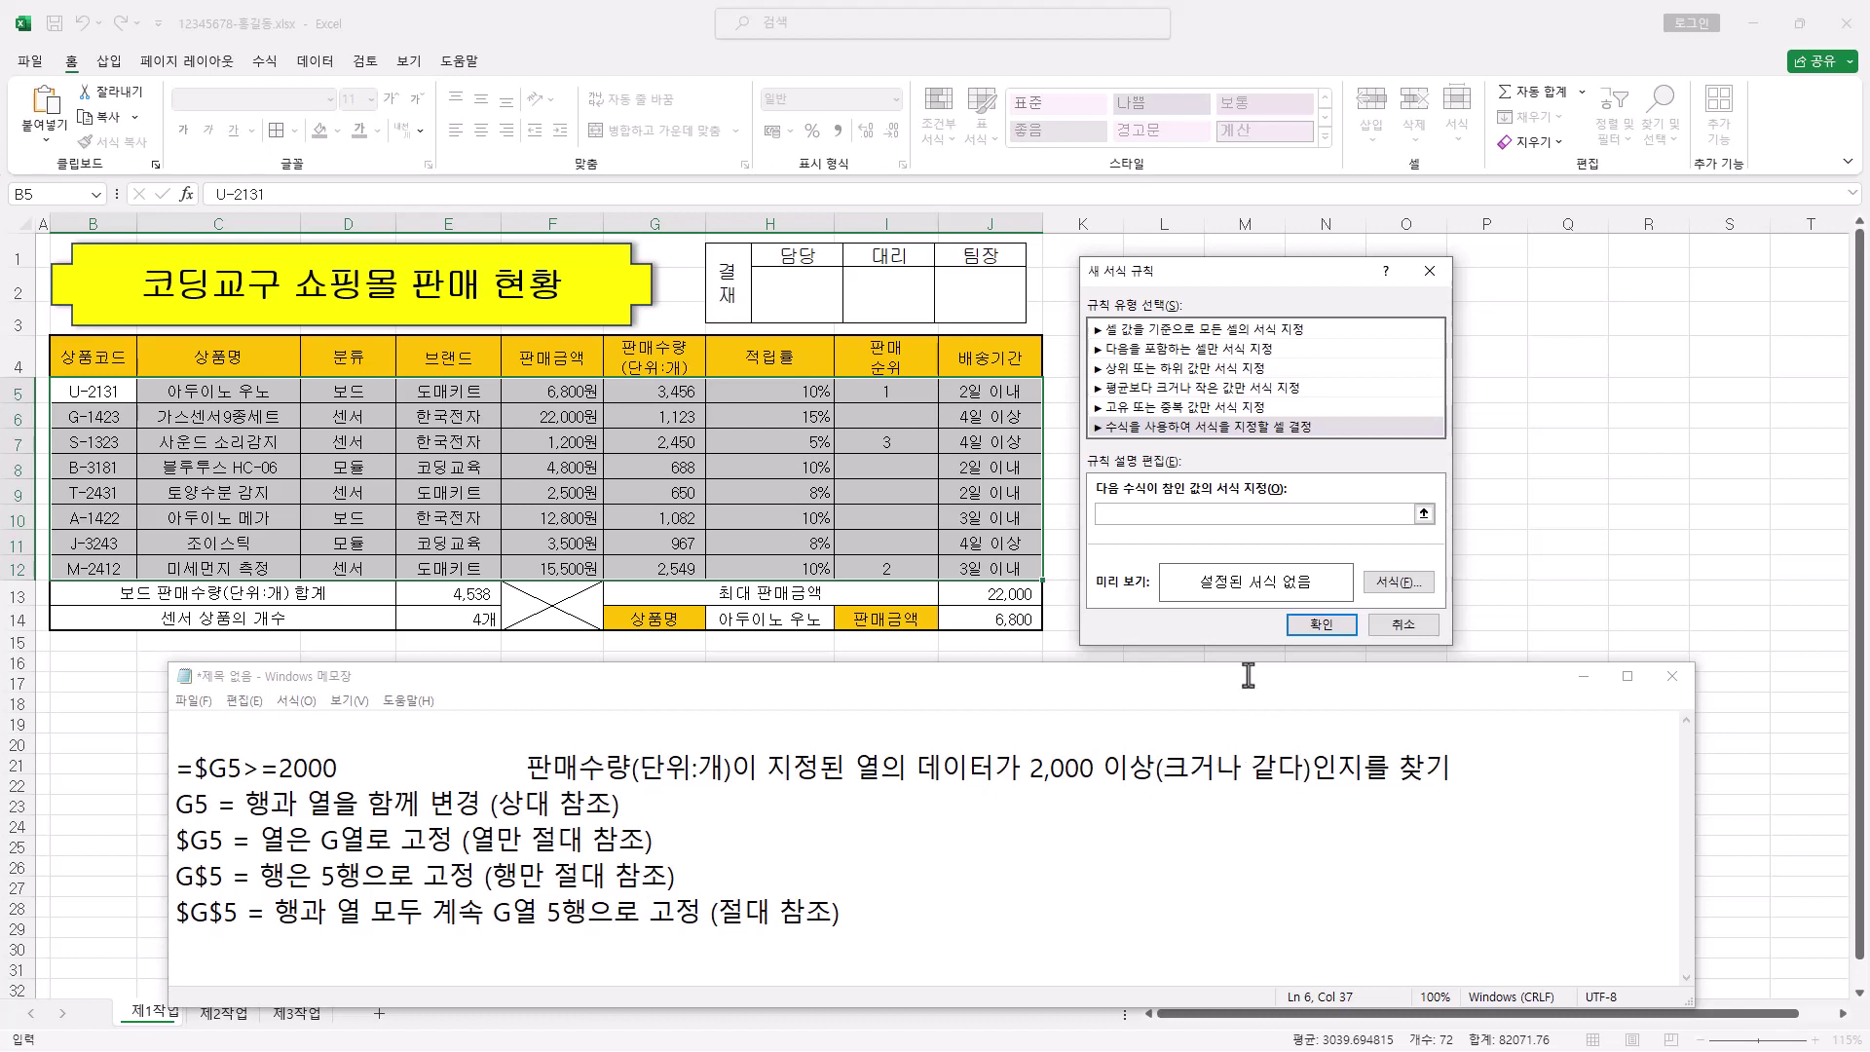
Enter =$G5>=2000 as the conditional formatting rule's formula, with only column G fixed
click(1150, 514)
key(BackSpace)
click(671, 396)
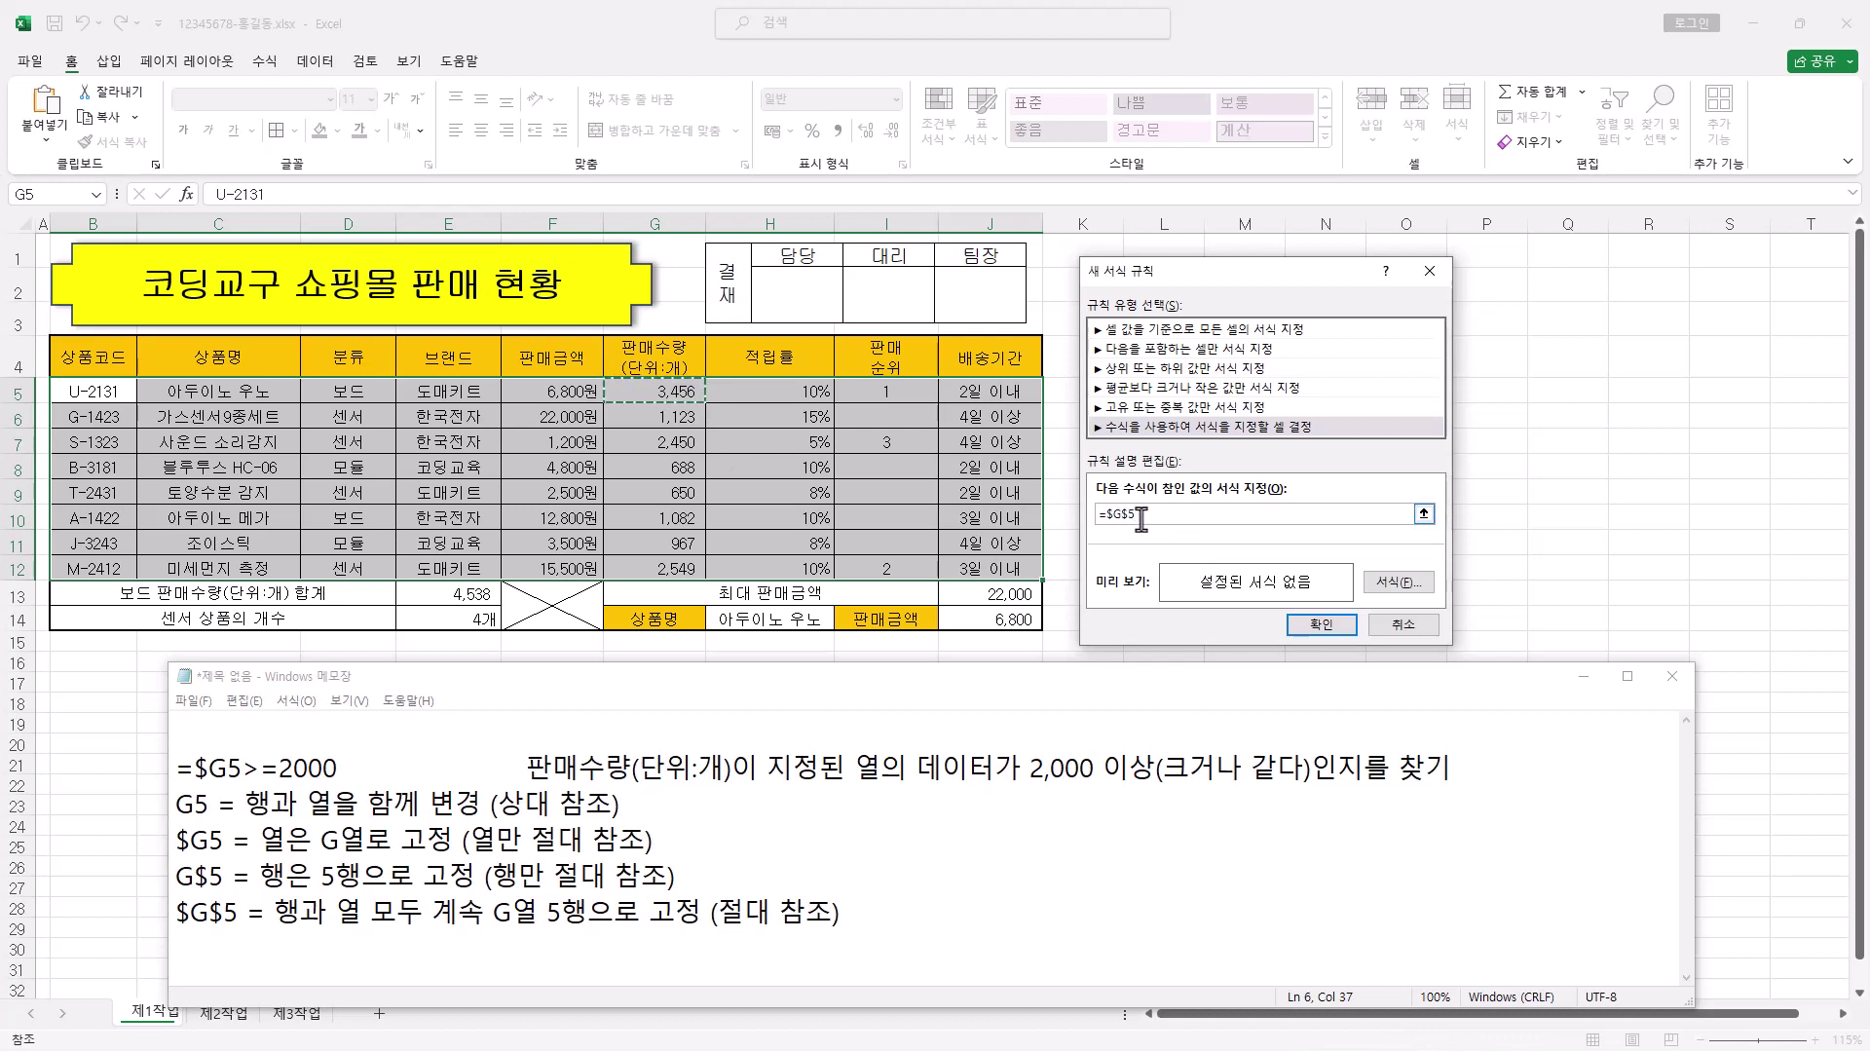
key(F4)
drag(1099, 514, 1156, 513)
Give the rule a bold (굵게) font in standard blue and apply it to the data rows
click(1410, 586)
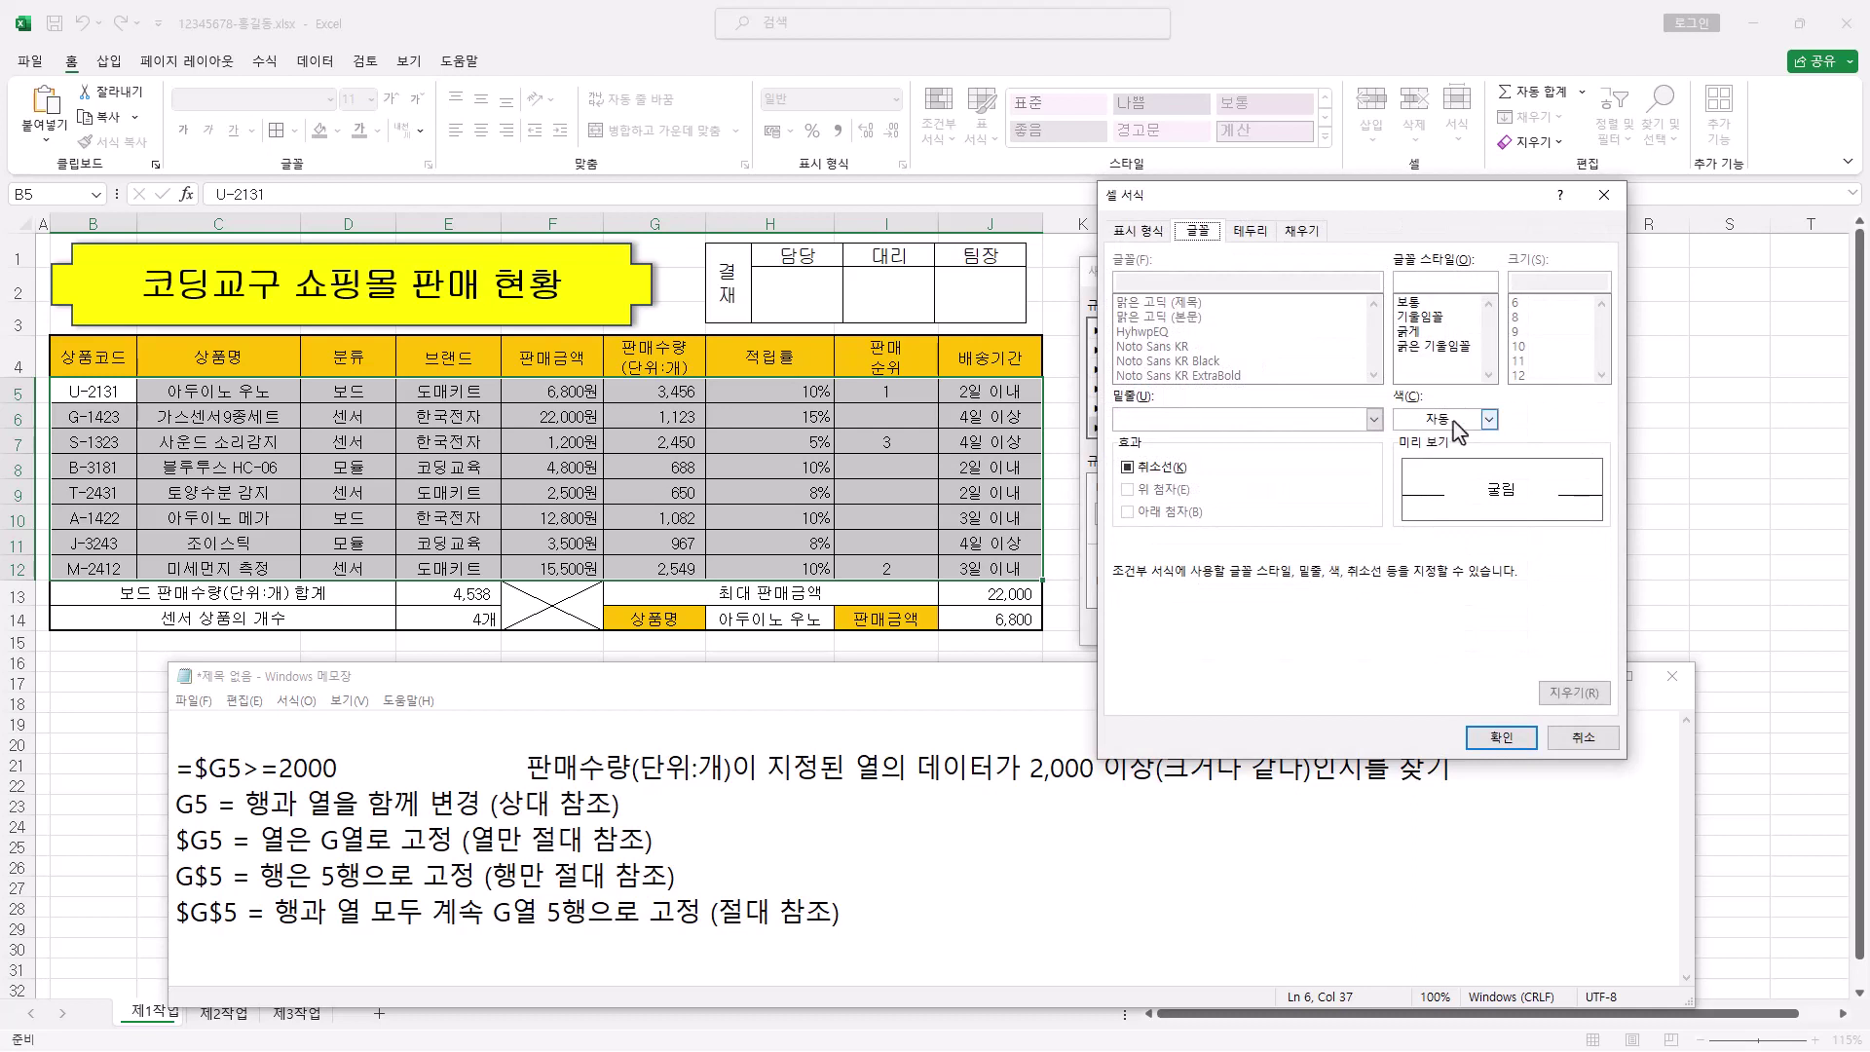
click(1458, 424)
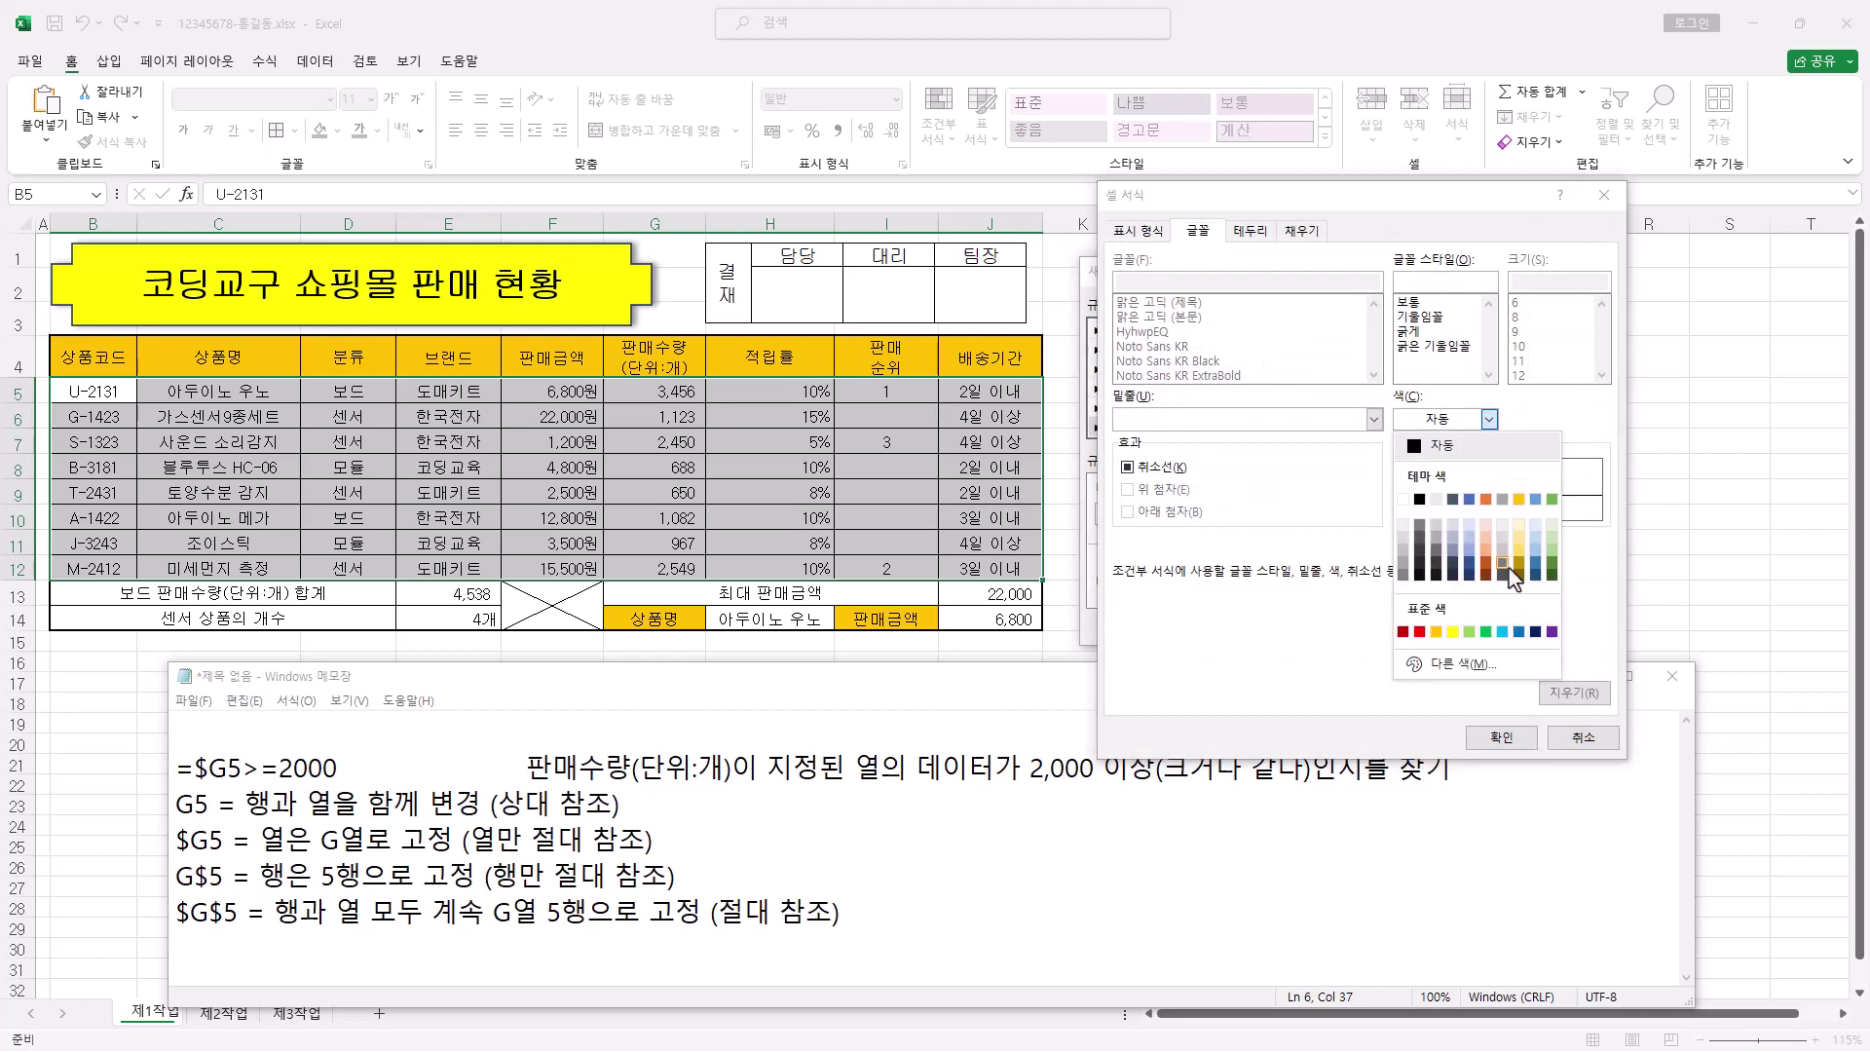
click(1518, 631)
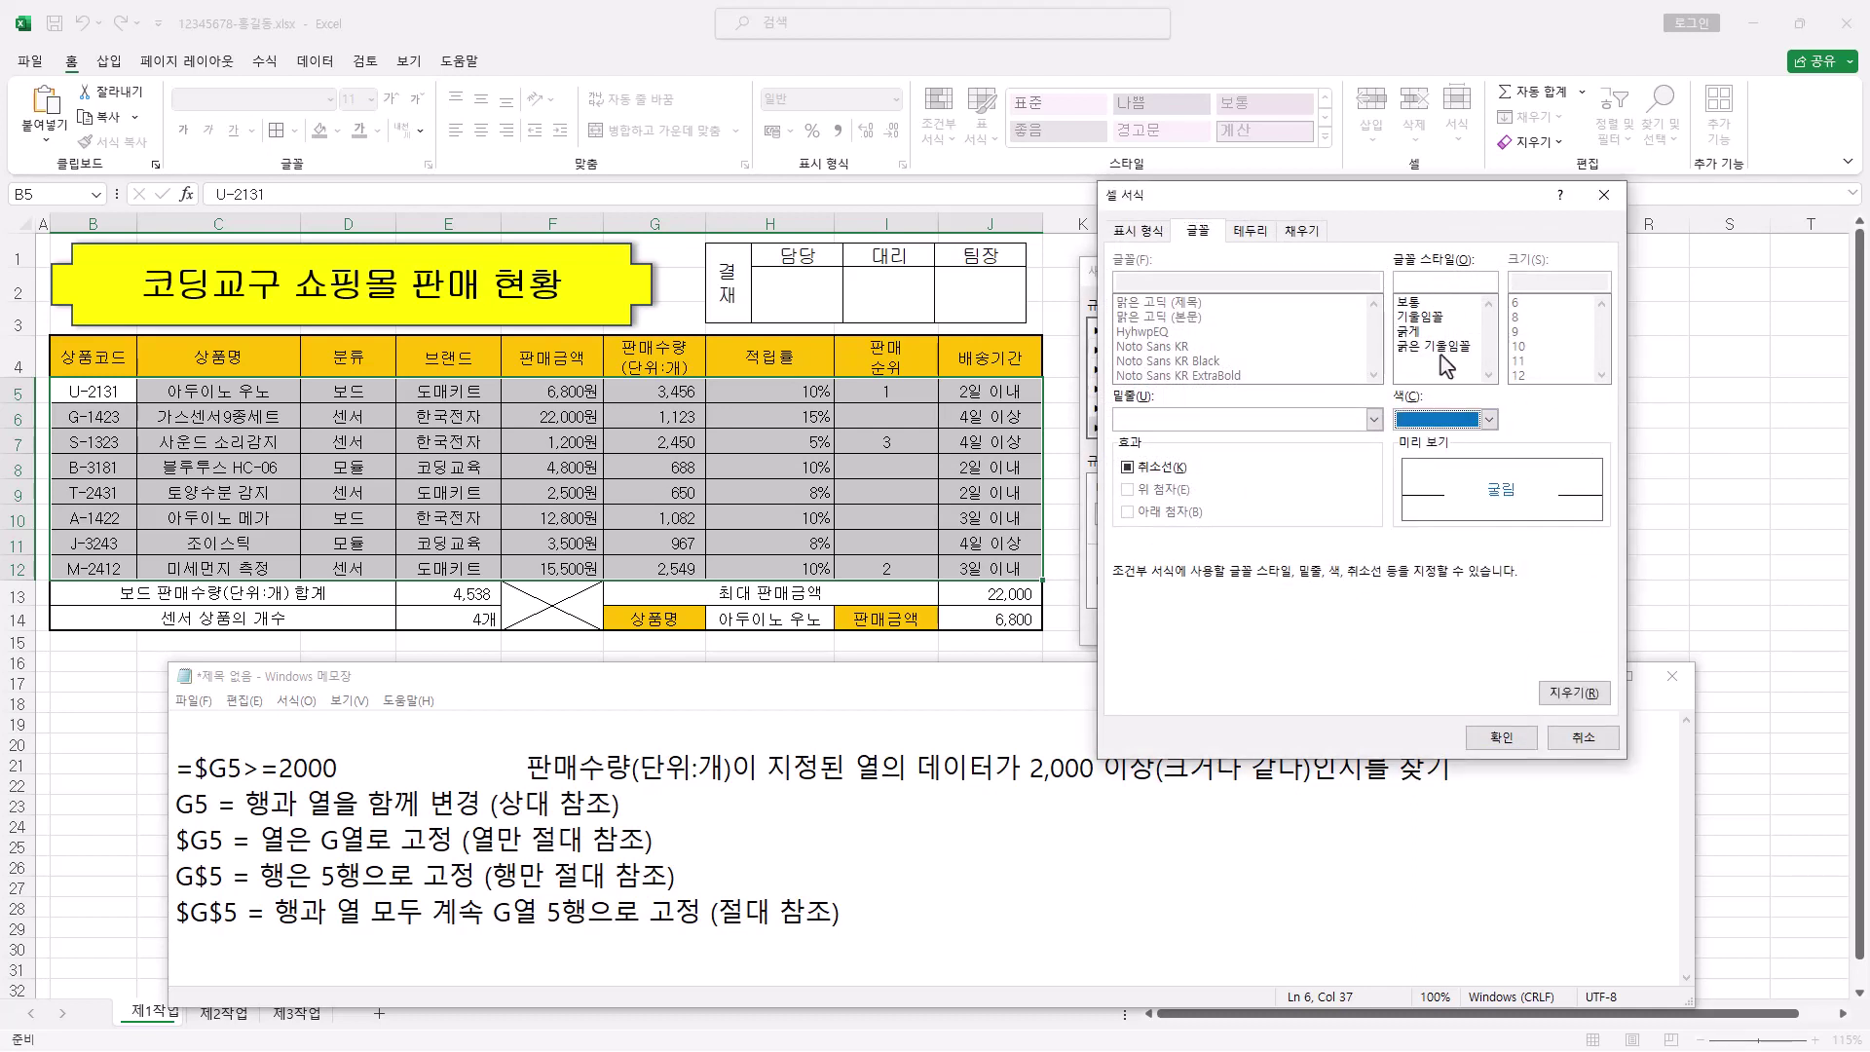
click(1415, 332)
click(1501, 737)
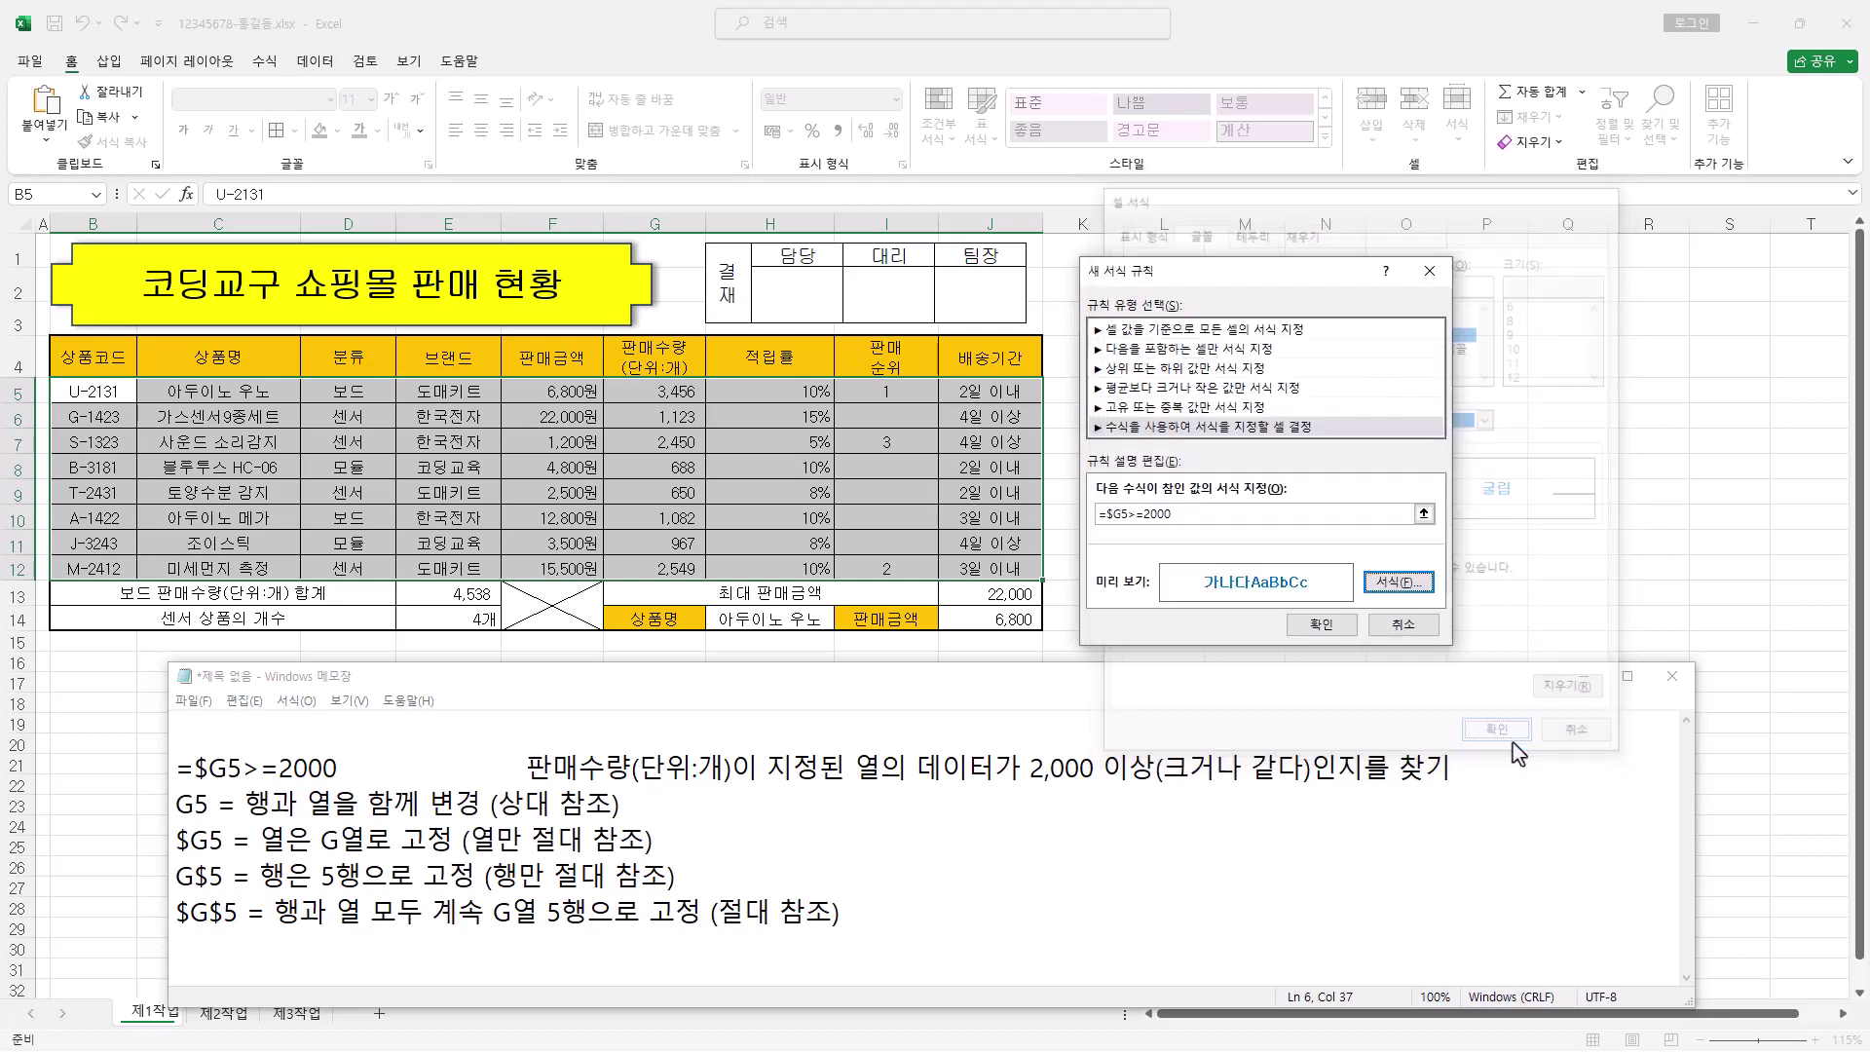
click(1325, 634)
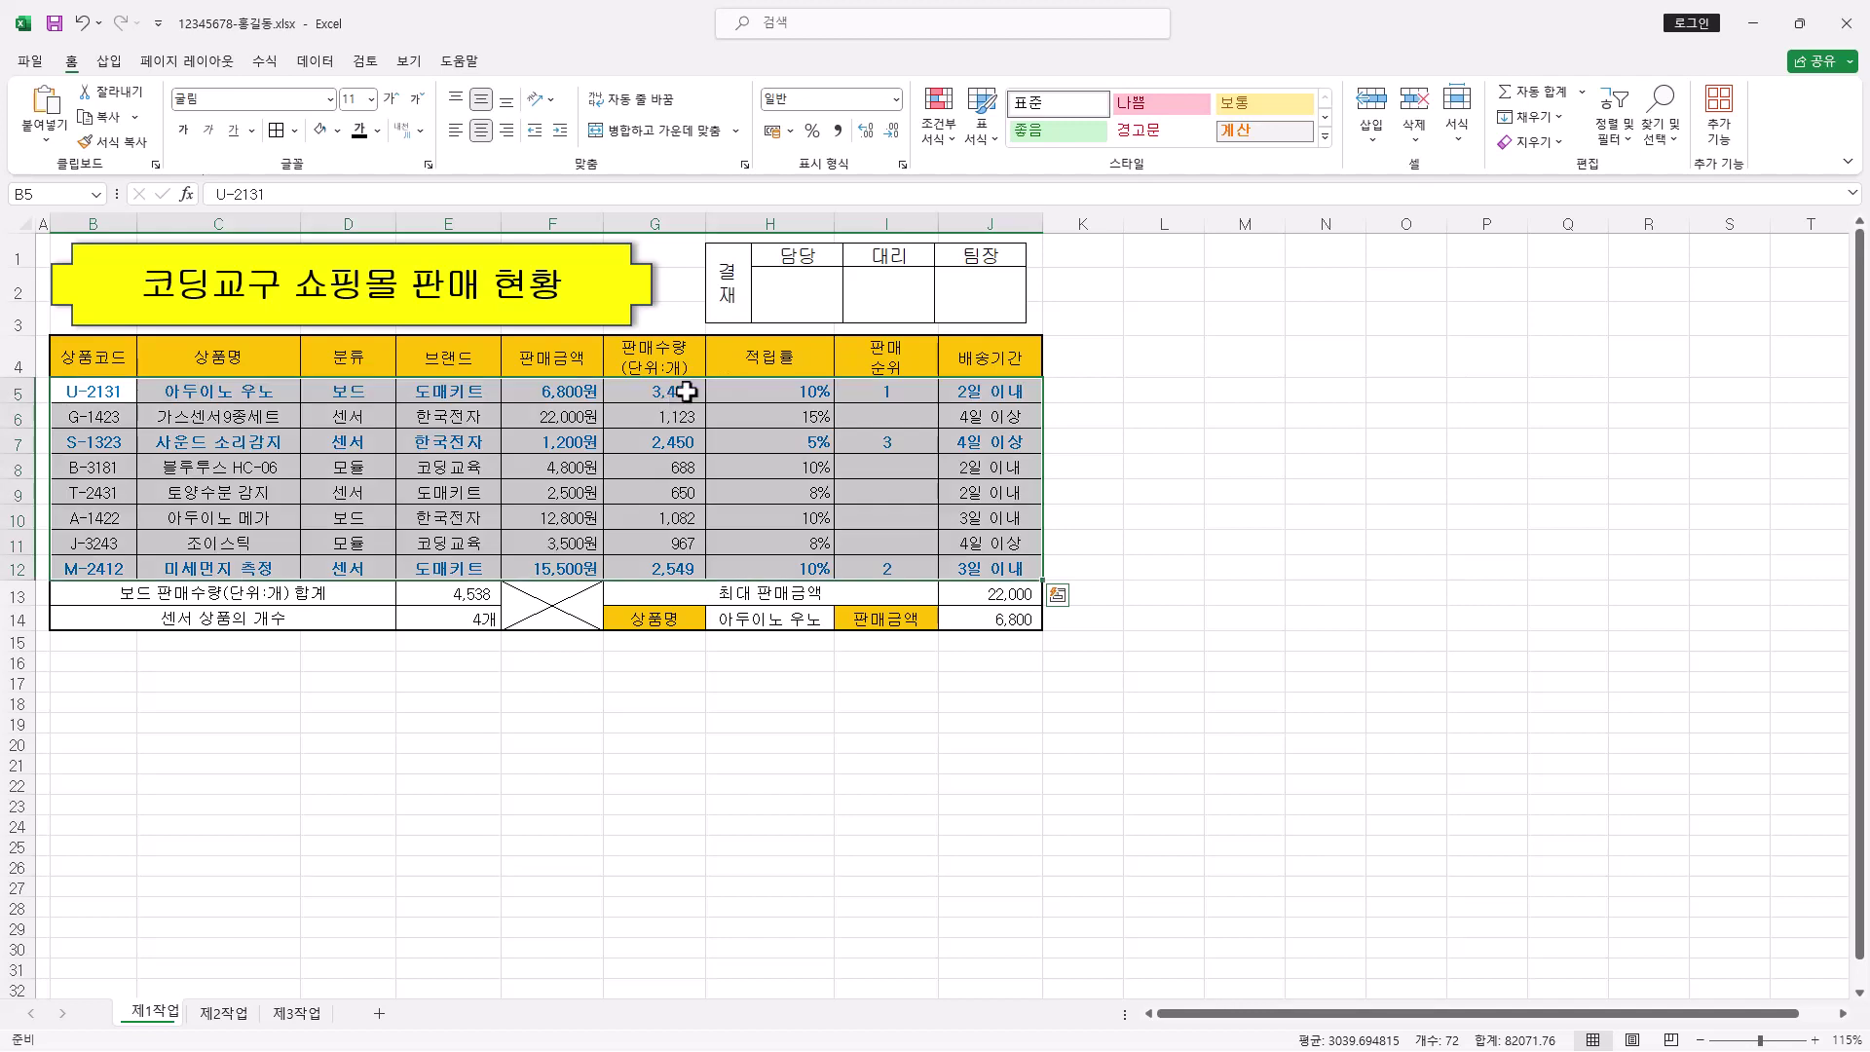
click(674, 395)
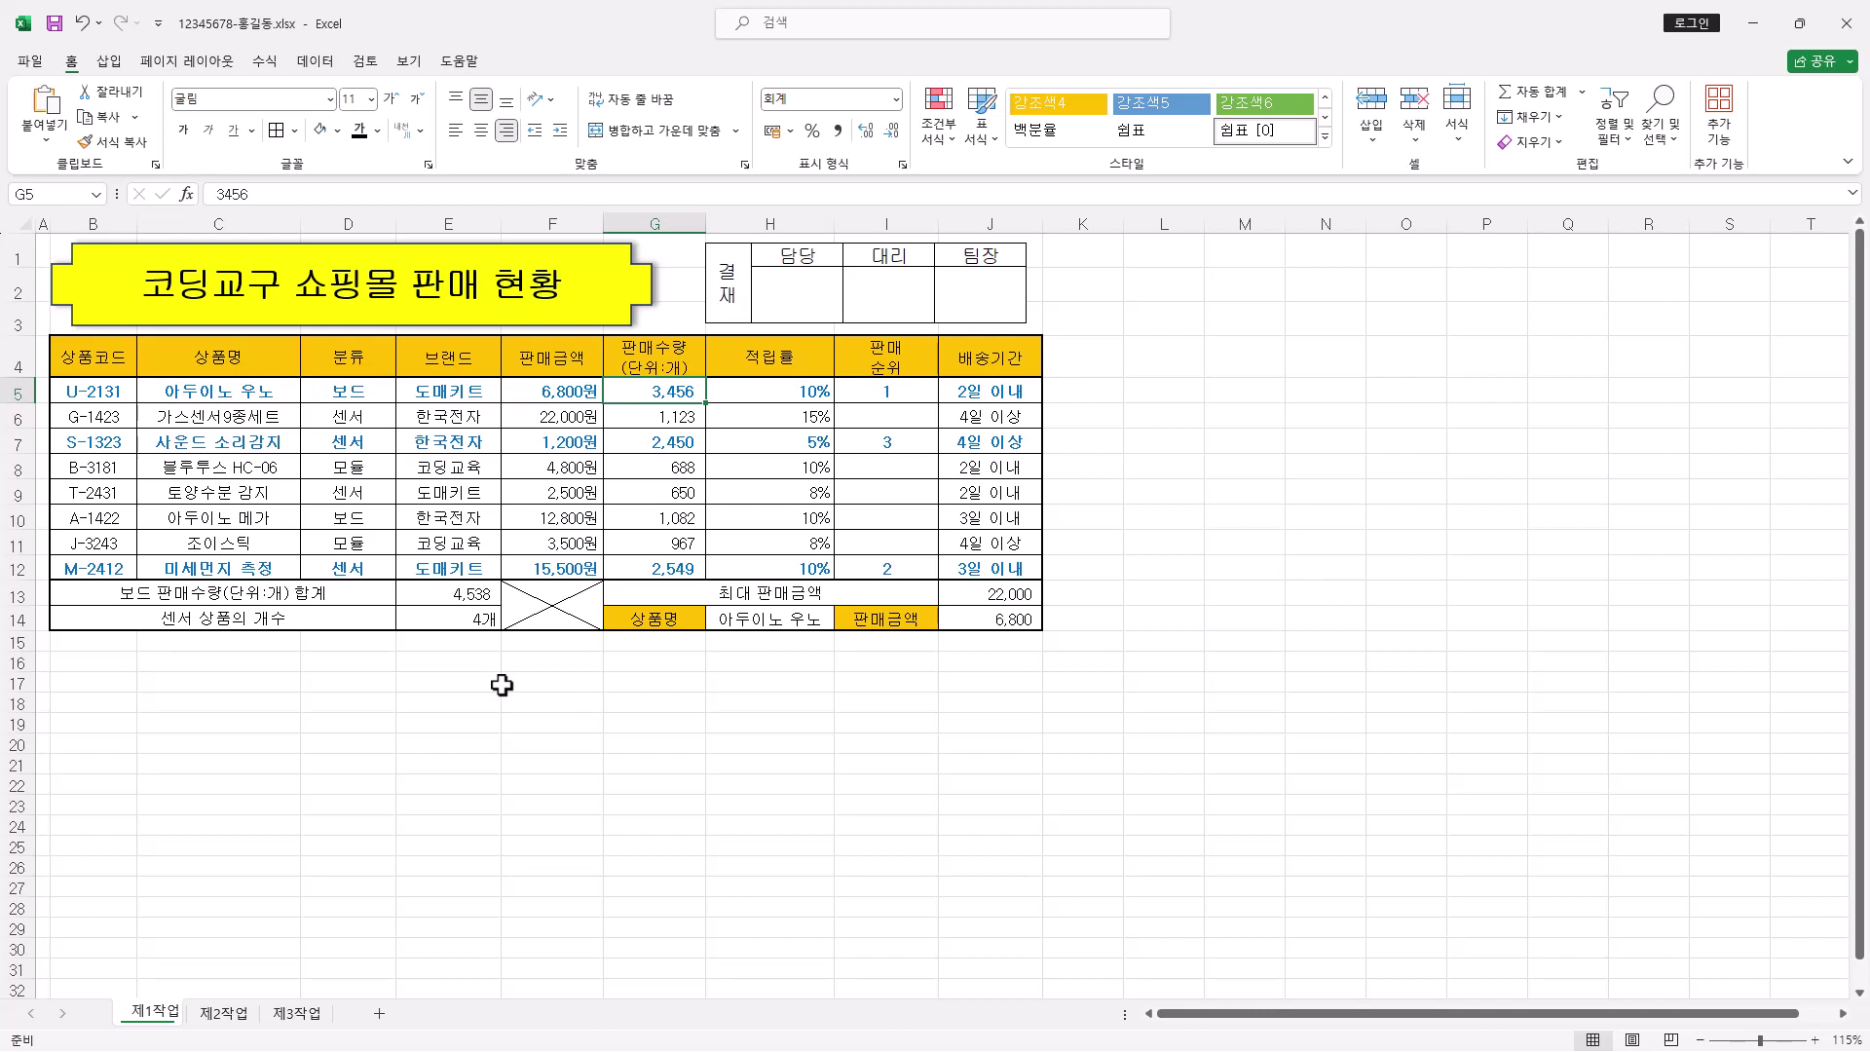
Copy the table range B4:H12 to B2 of the 제2작업 sheet, keeping the source column widths (원본 열 너비 유지)
drag(97, 359, 770, 560)
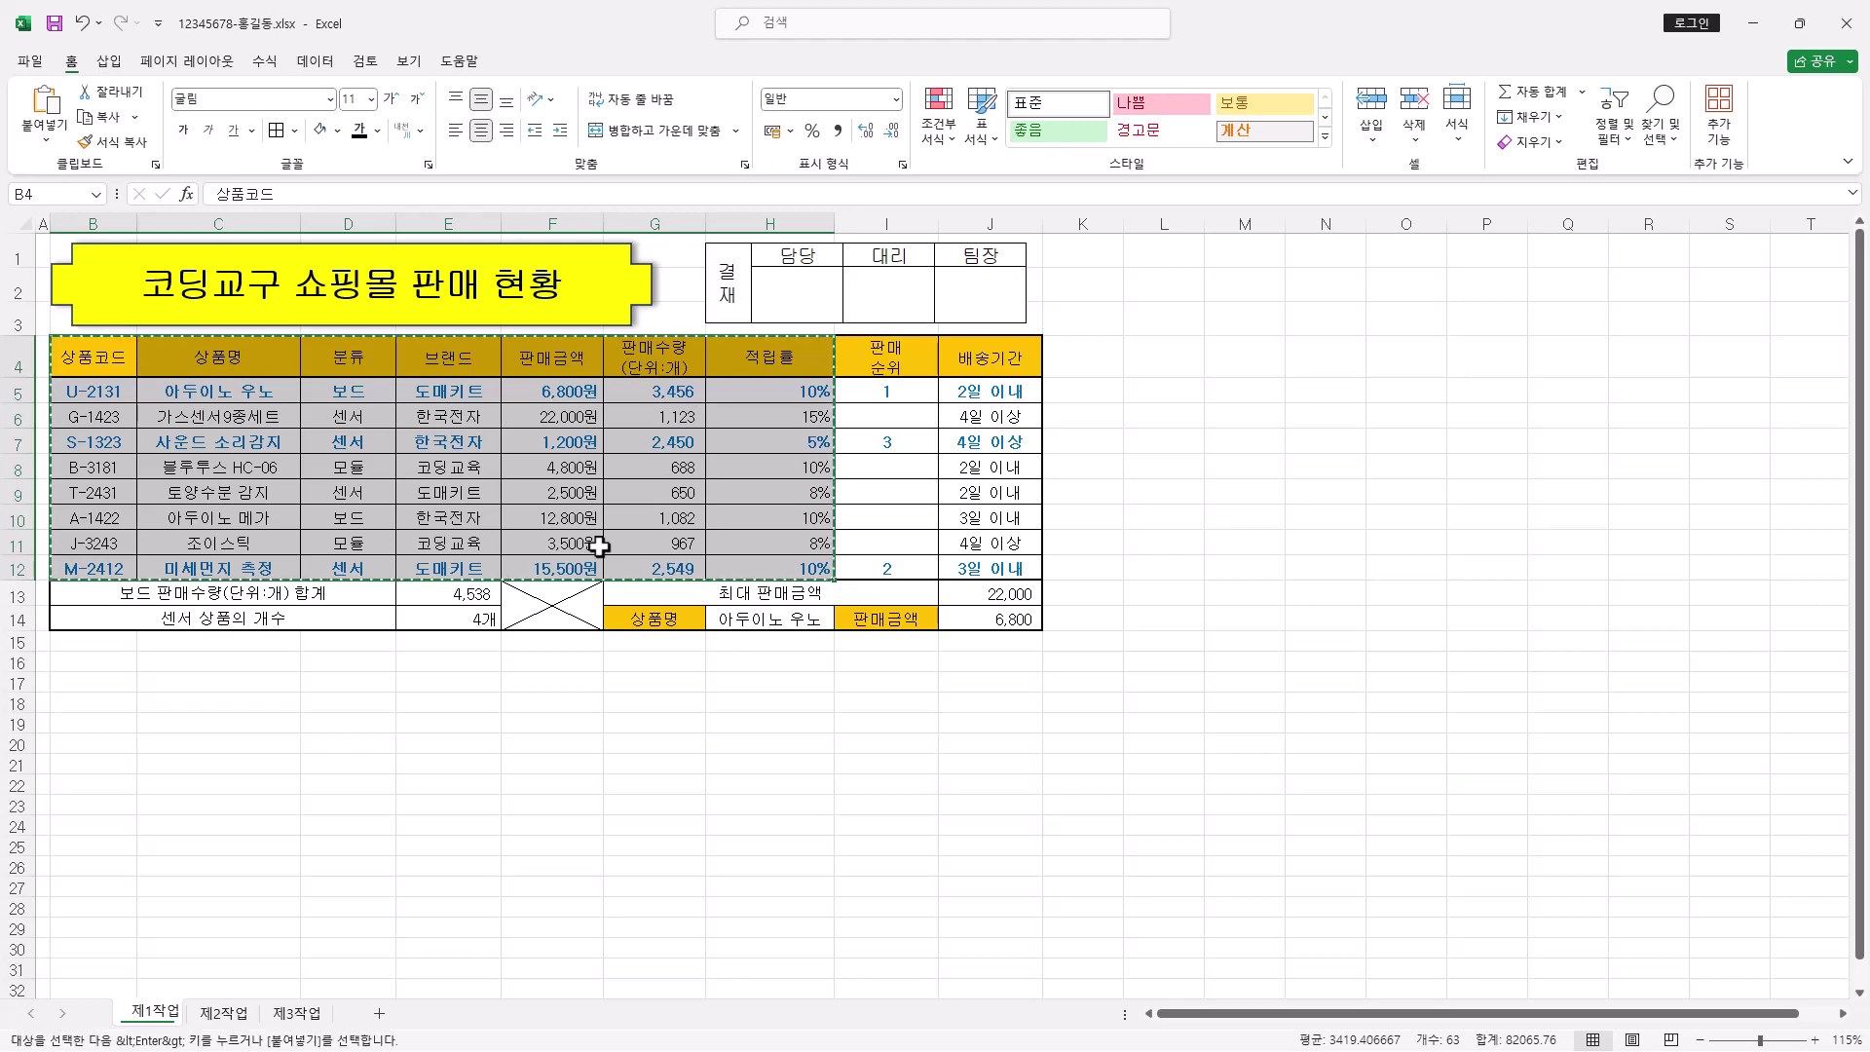
click(224, 1013)
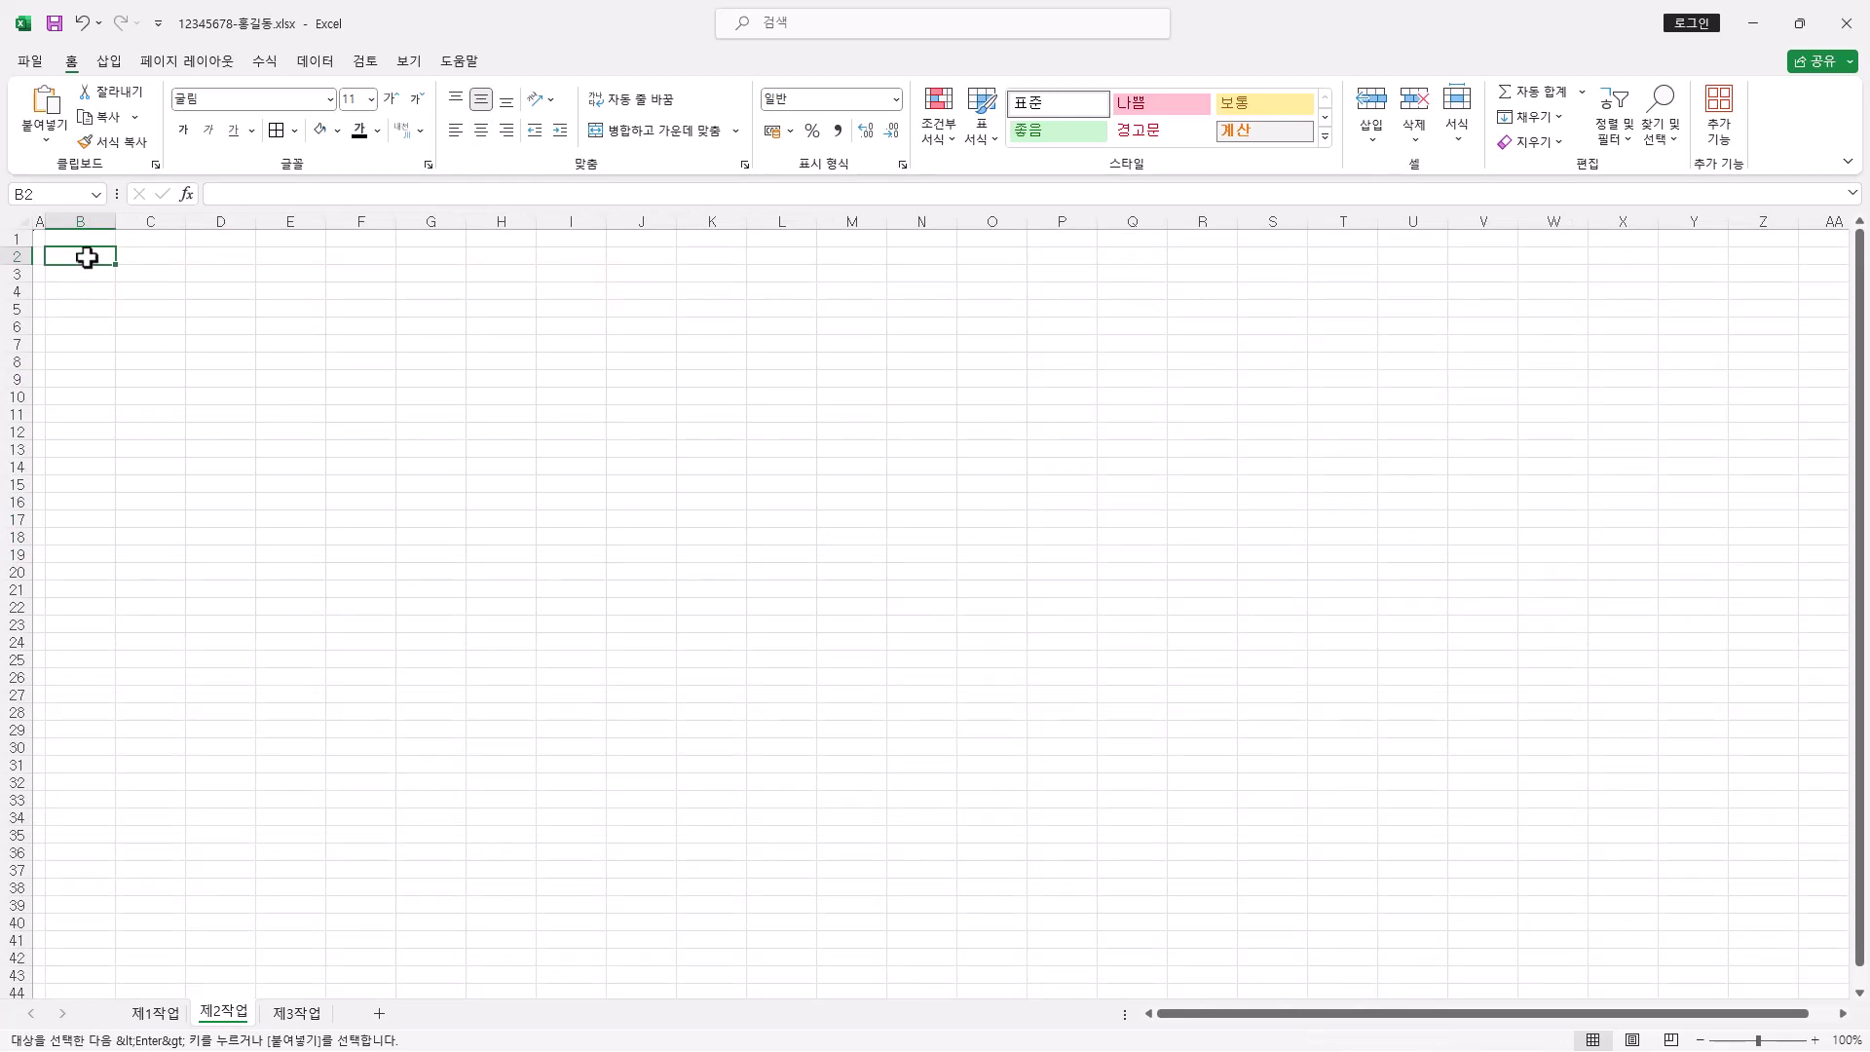
click(43, 148)
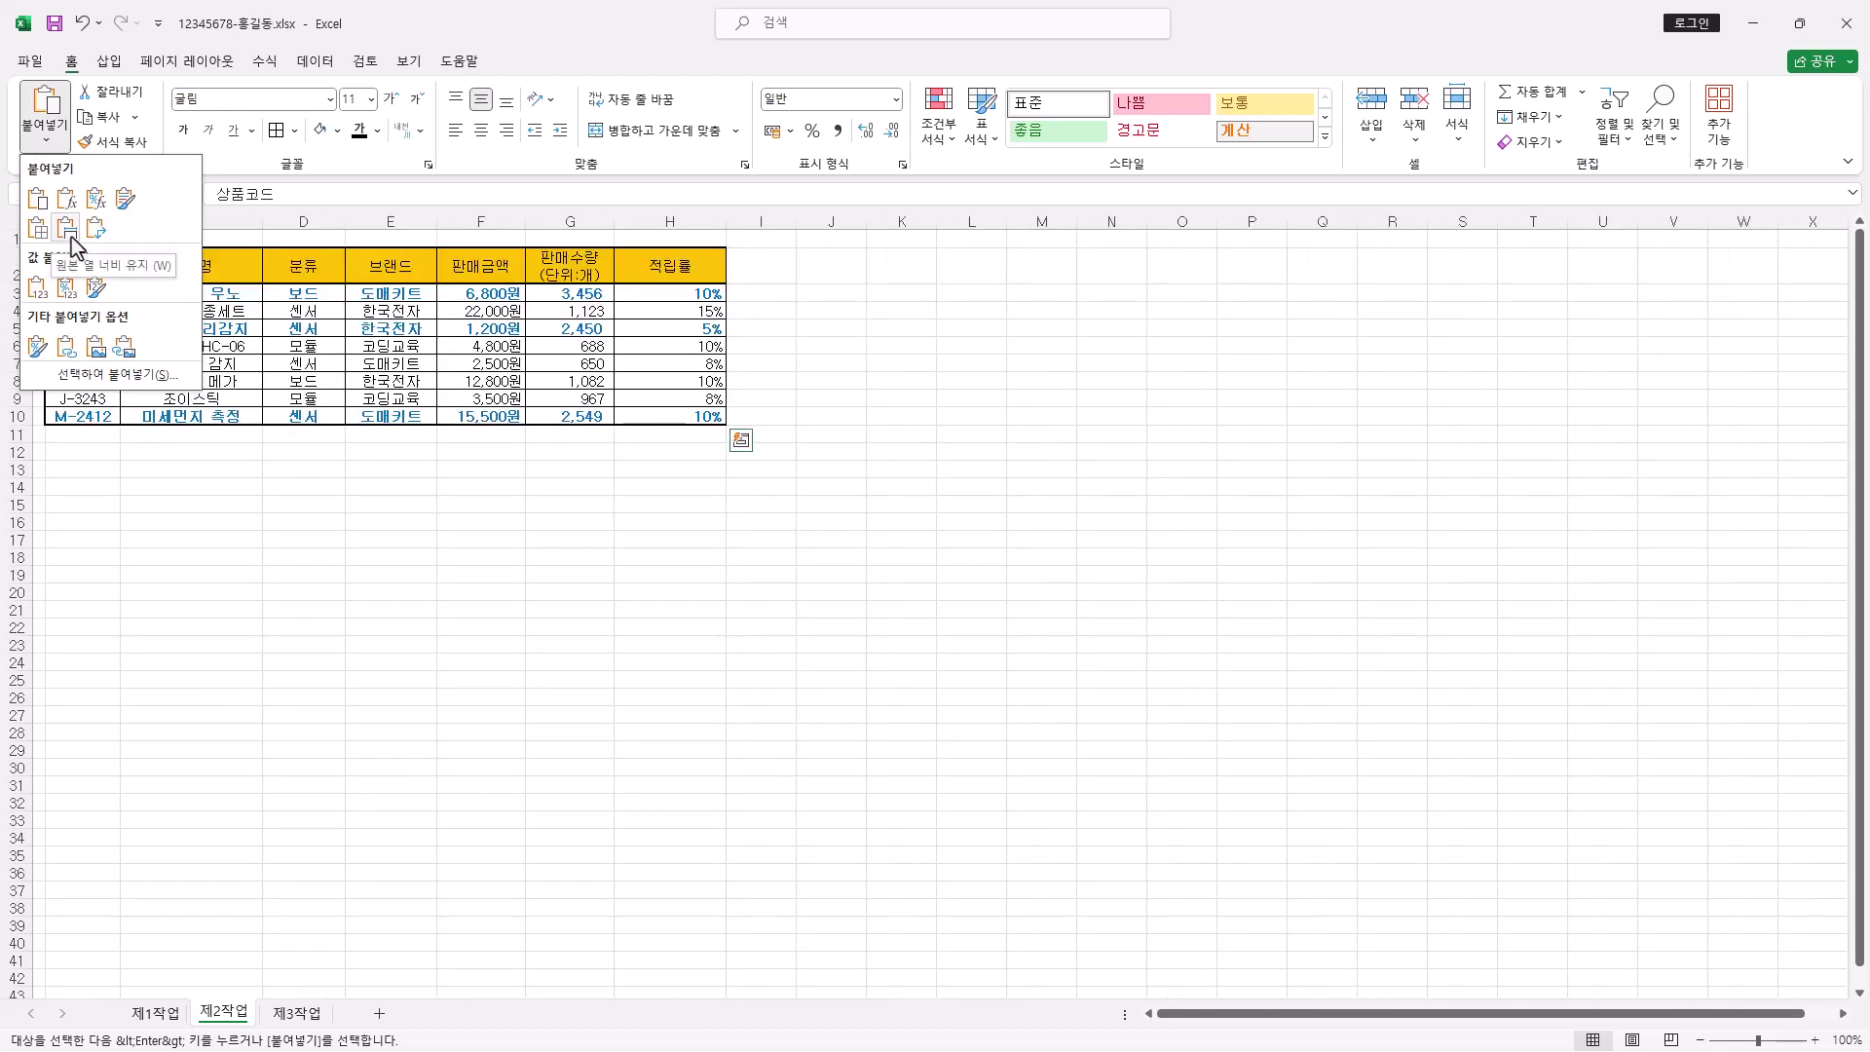
click(71, 243)
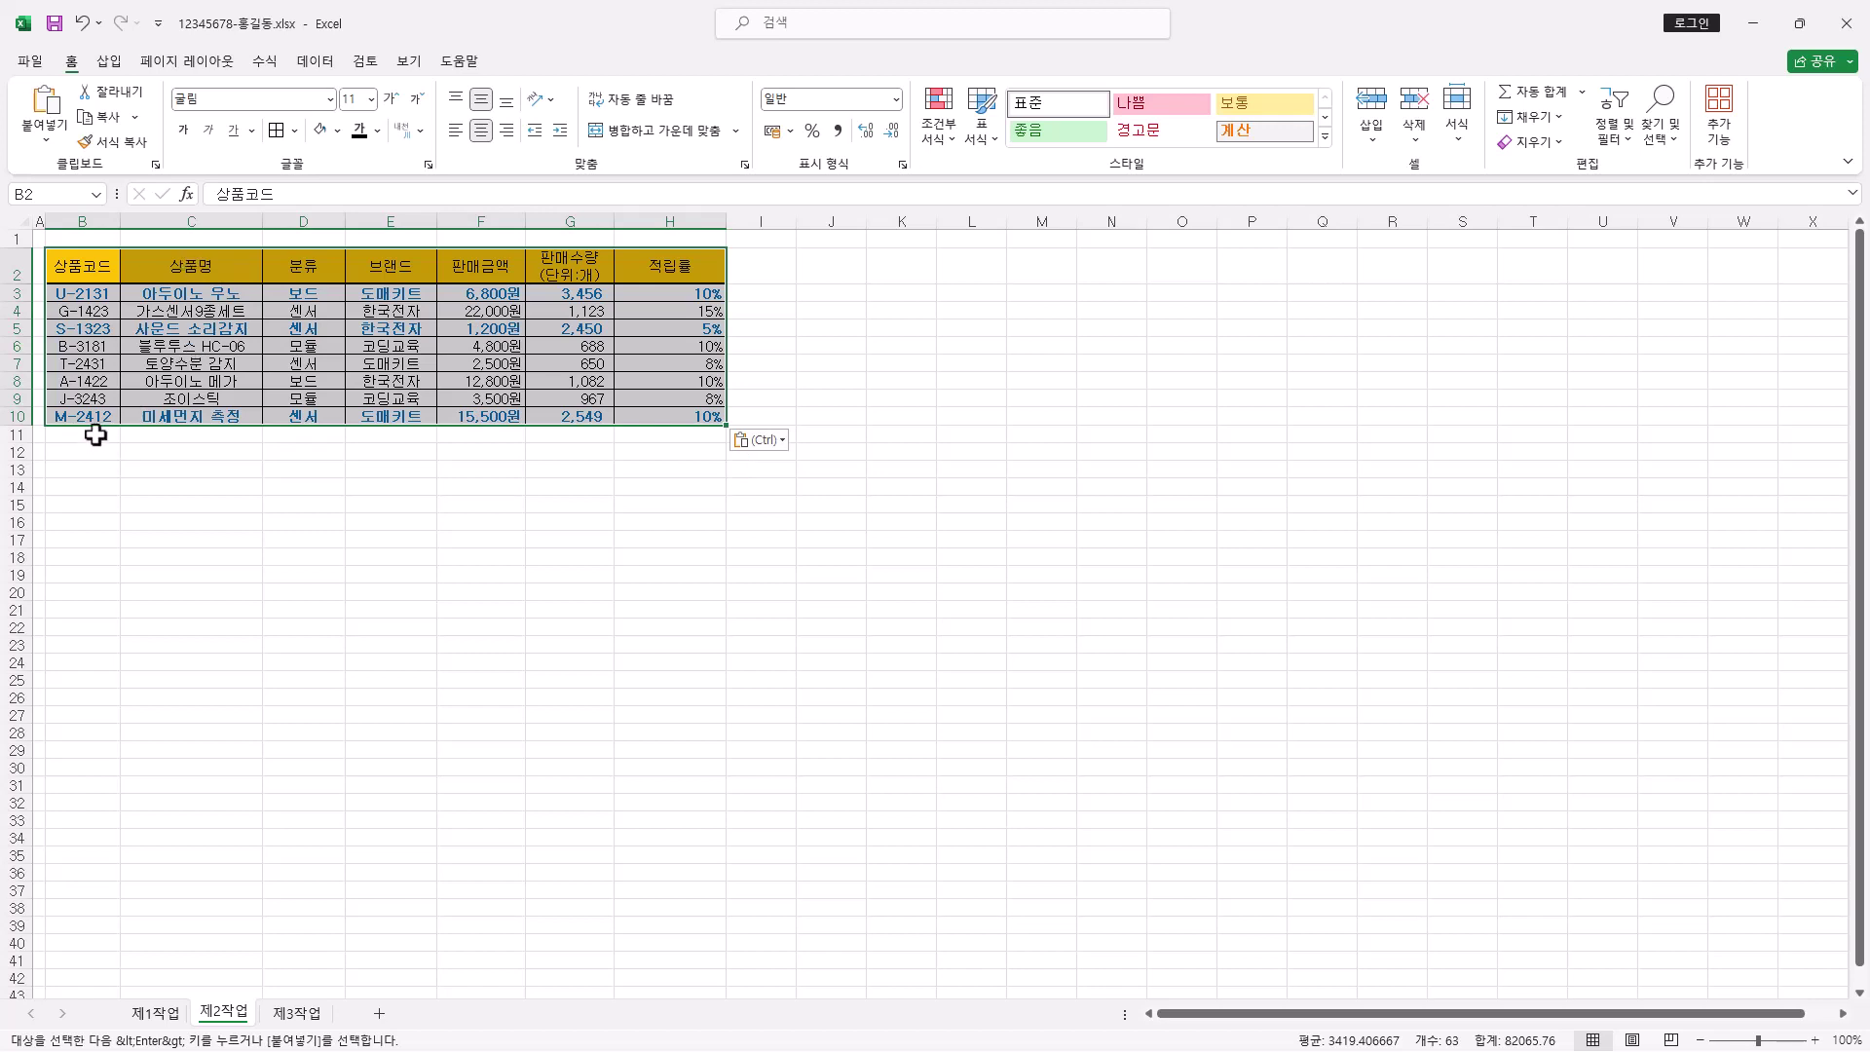
Merge and center B11:G11 on 제2작업 and enter "도매키트 브랜드의 판매수량(단위:개) 평균" there
drag(96, 434, 575, 434)
click(682, 131)
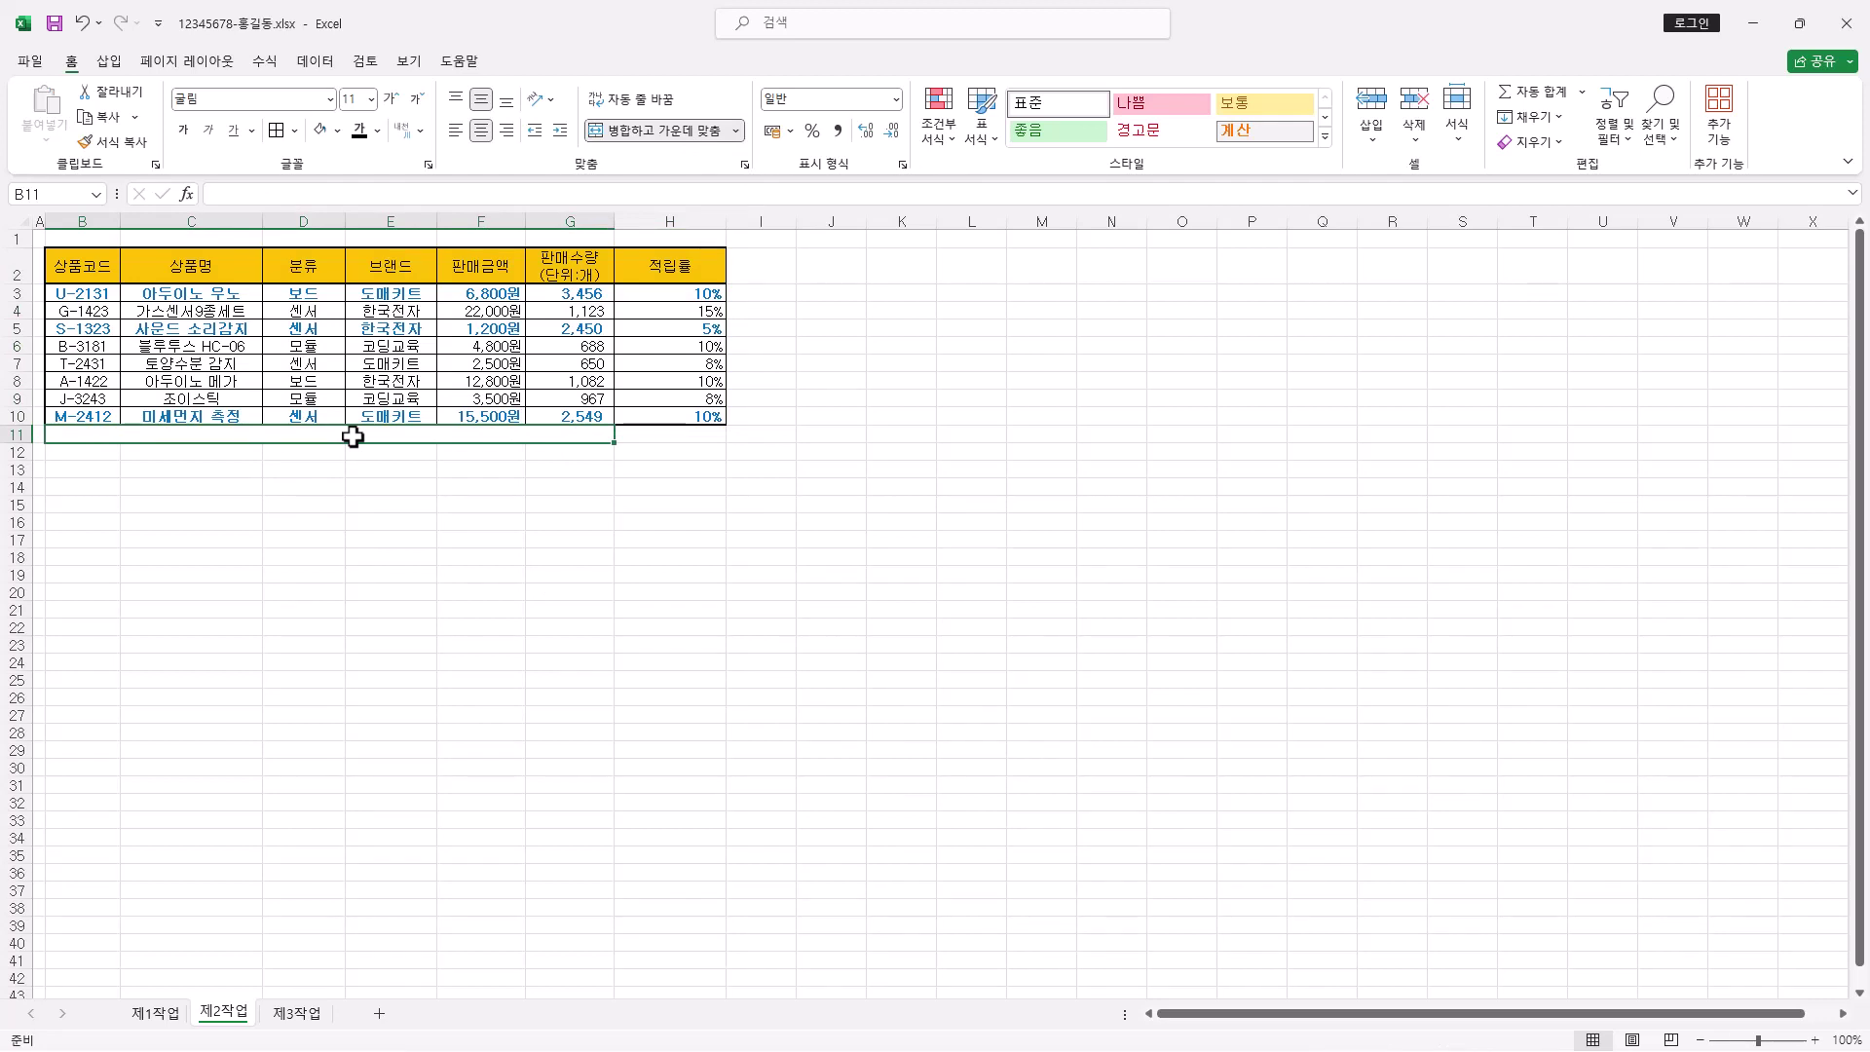
text(도매키트 브랜드의 판매수량(단위:개) 평균)
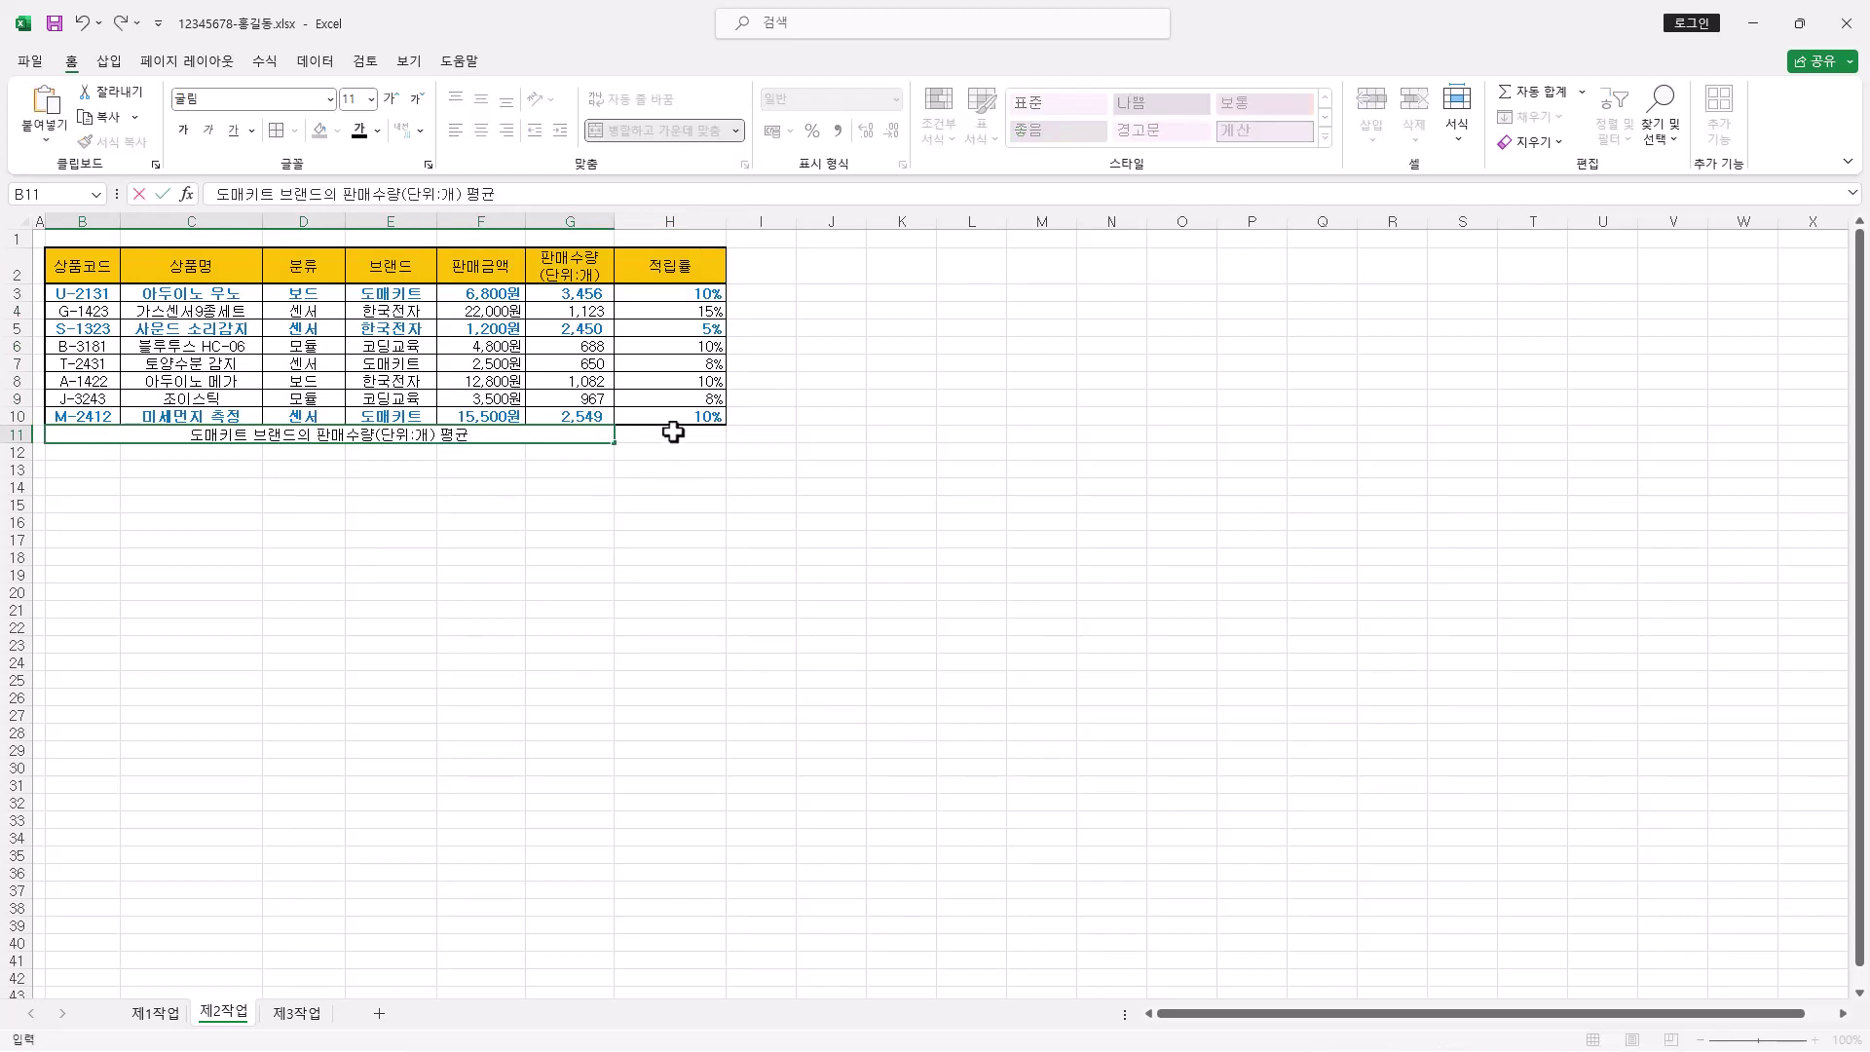
click(673, 432)
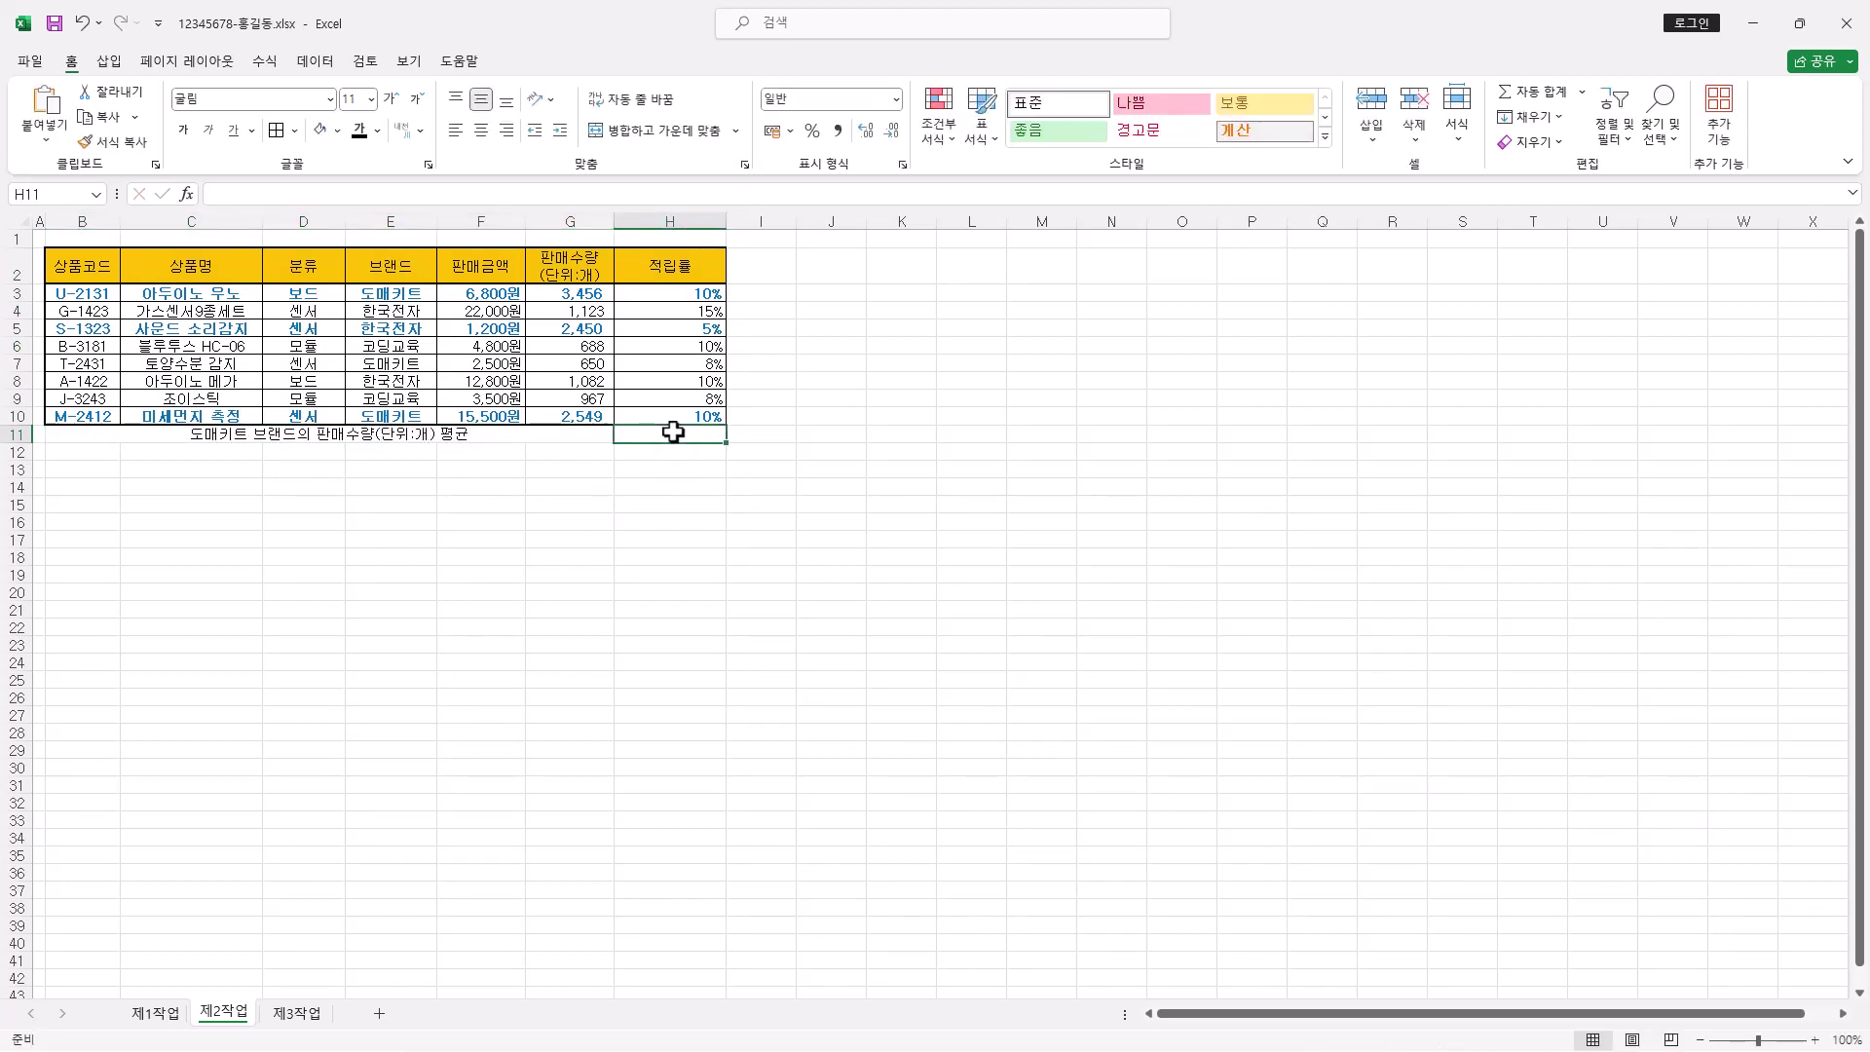
Enter =DAVERAGE(B2:H10,6,E2:E3) in H11 to average the 도매키트 brand's sales quantity
key(alt+a)
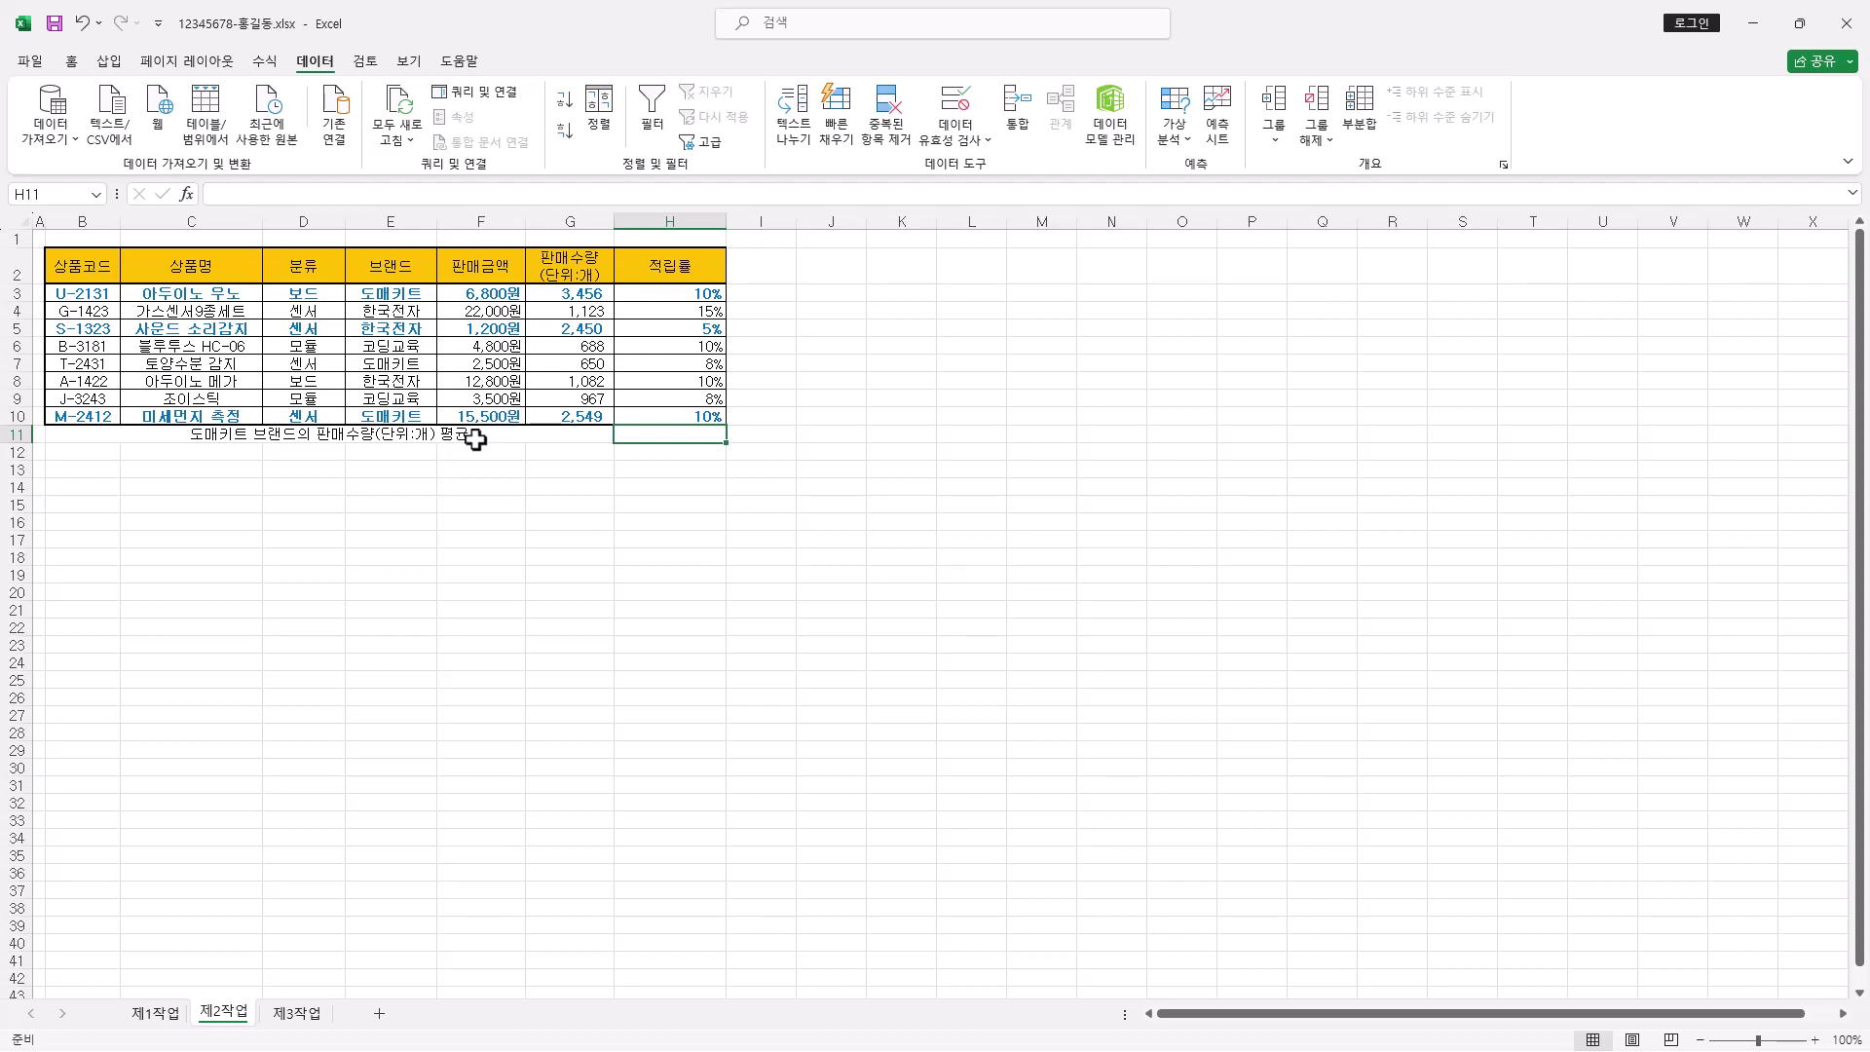
click(450, 194)
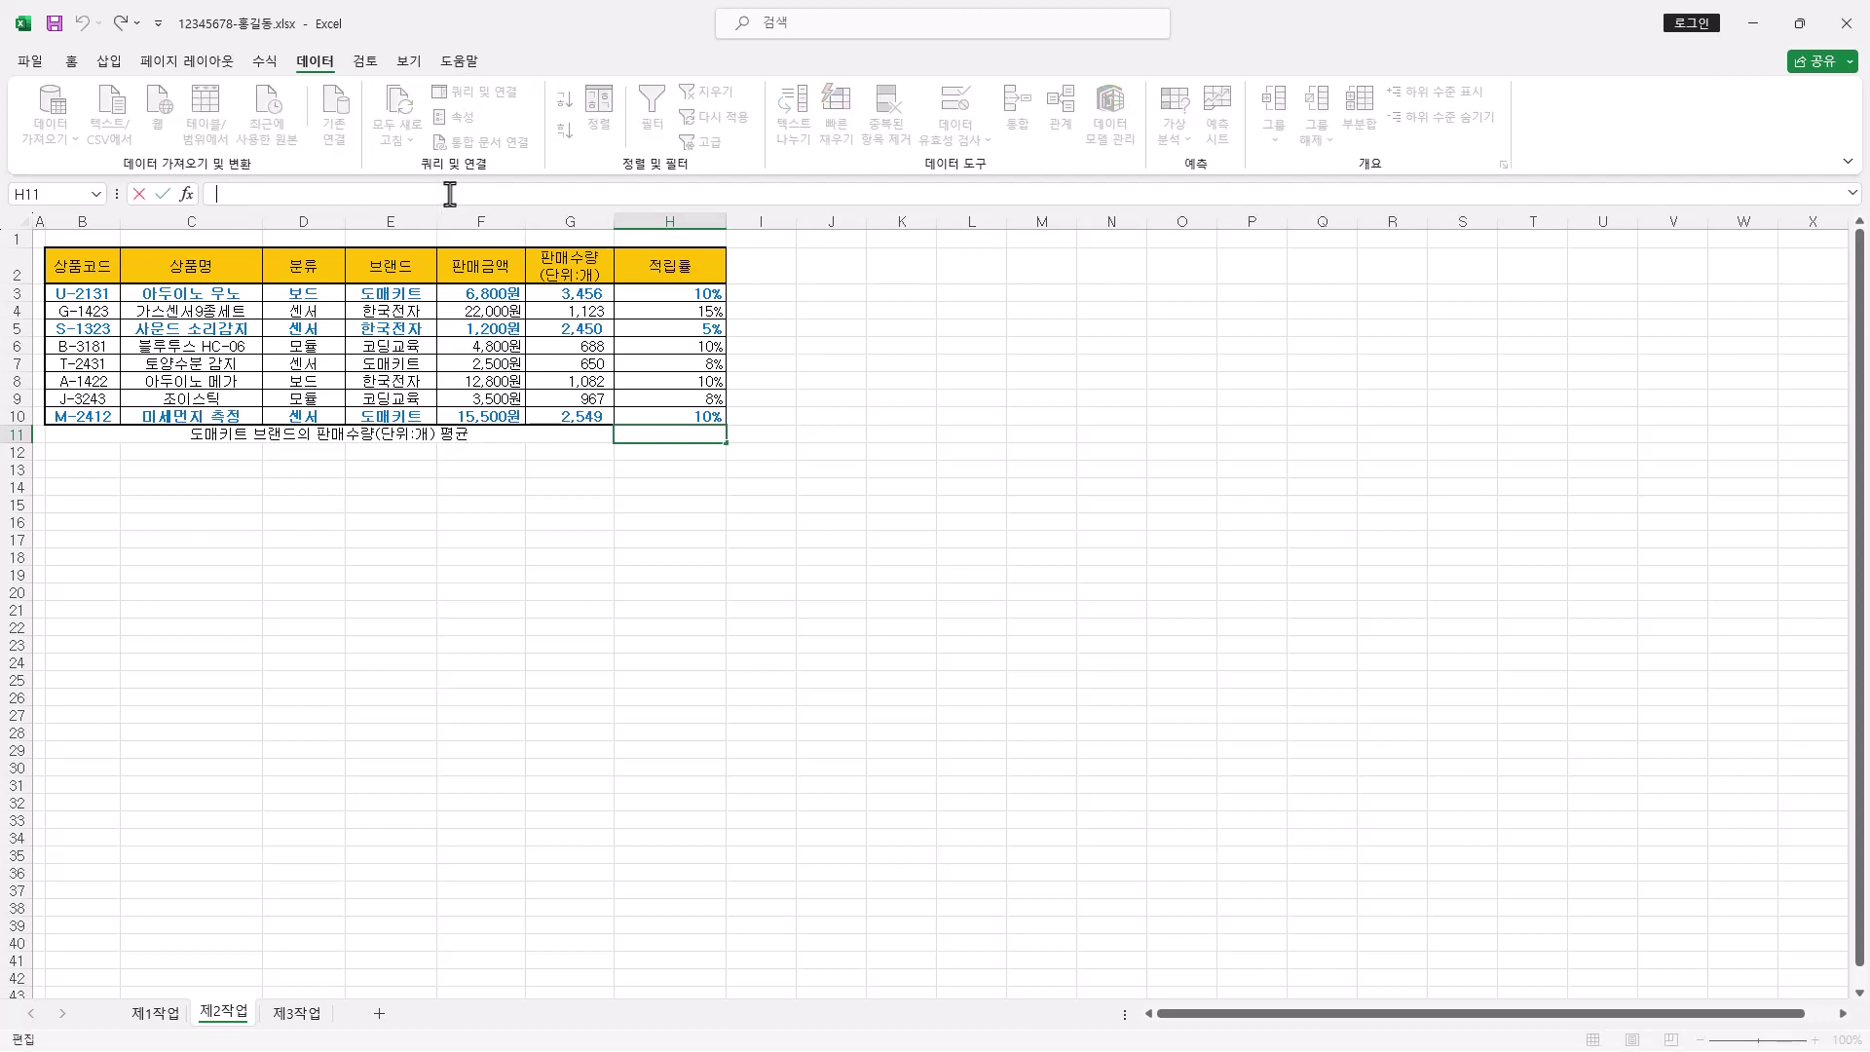
text(=DAVERAGE()
click(186, 194)
drag(1120, 275, 896, 274)
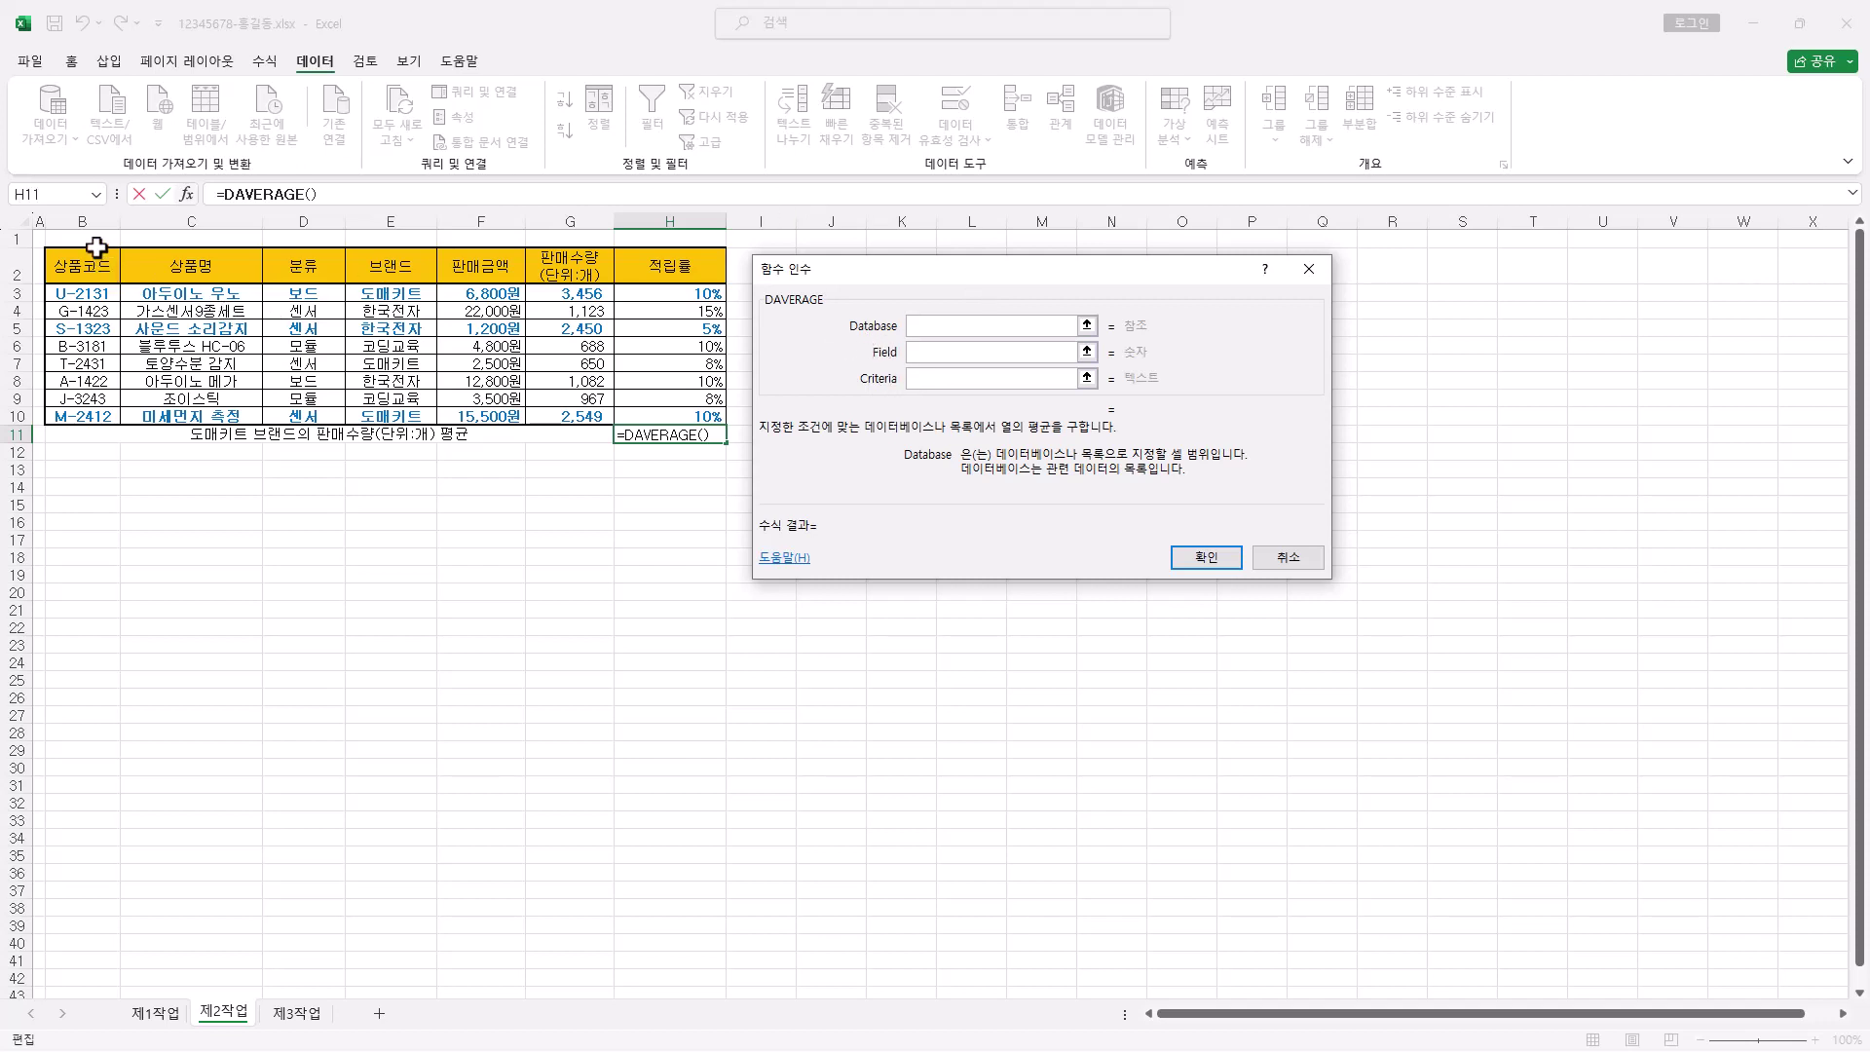
drag(93, 255, 674, 415)
click(912, 357)
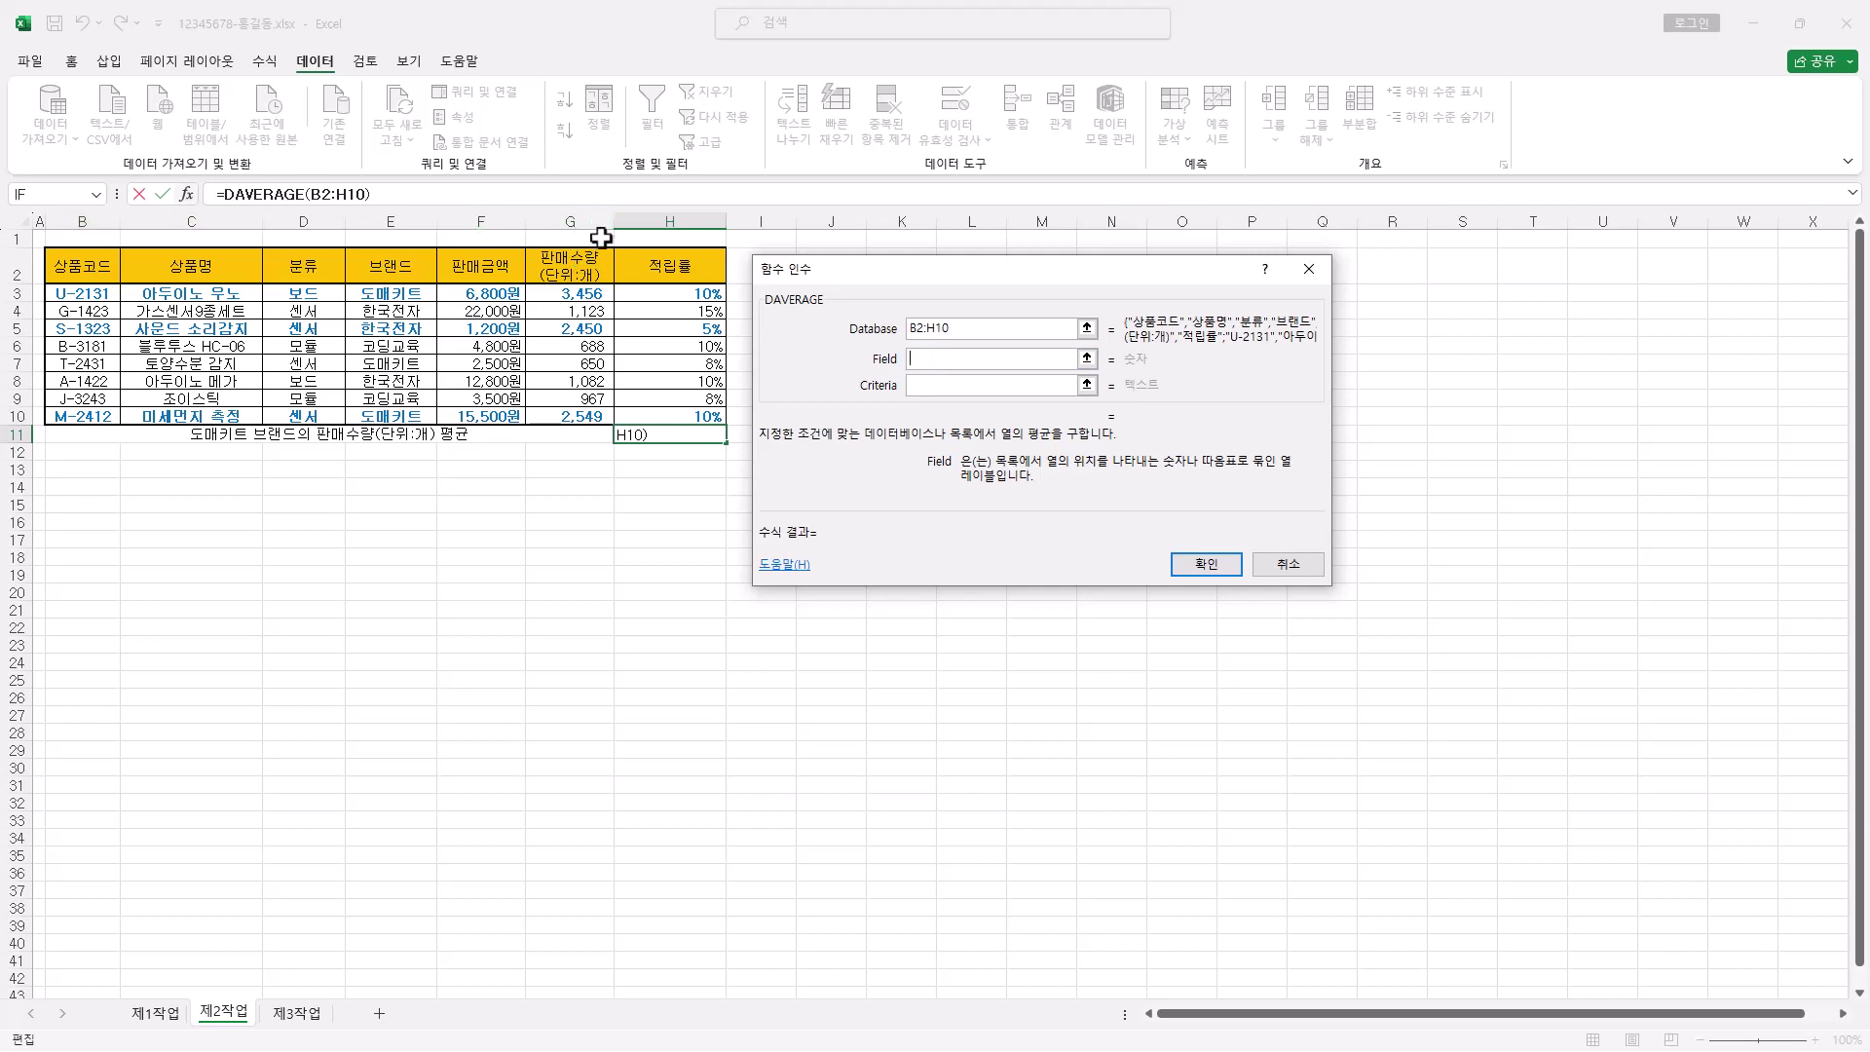
text(6)
click(927, 383)
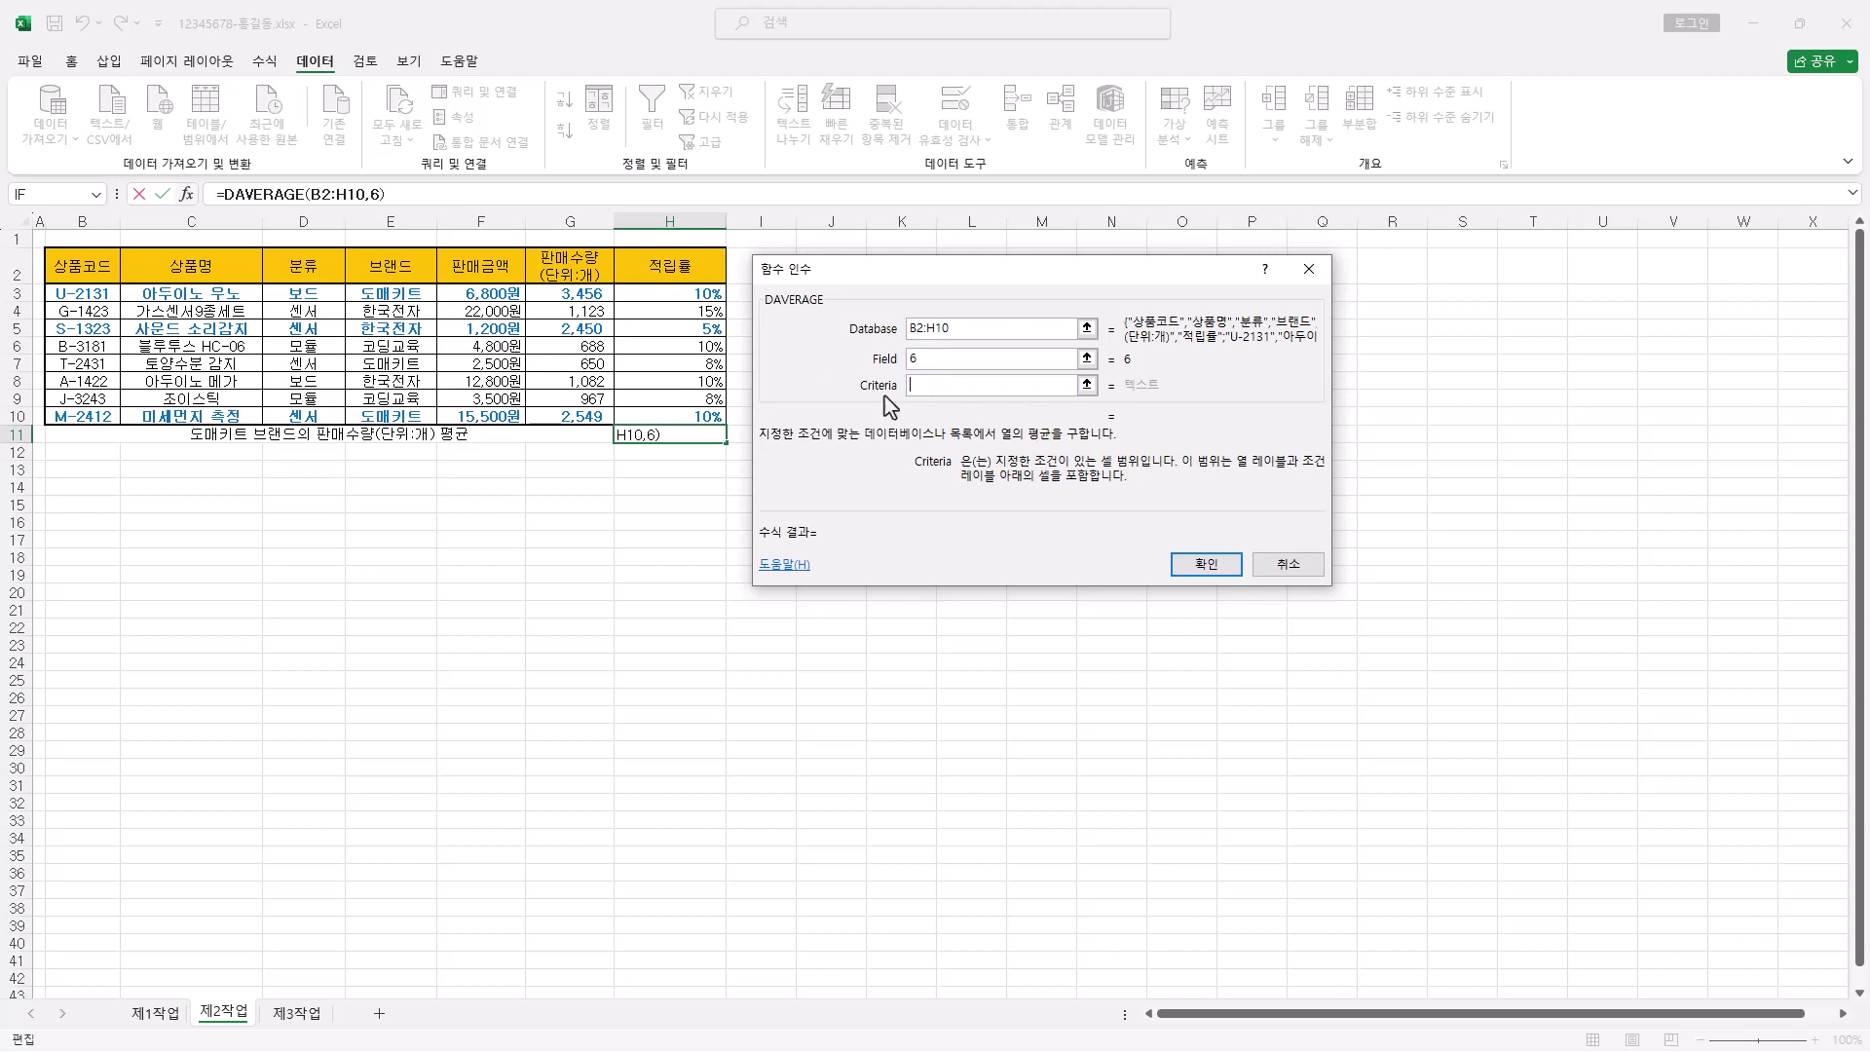
drag(418, 269, 414, 296)
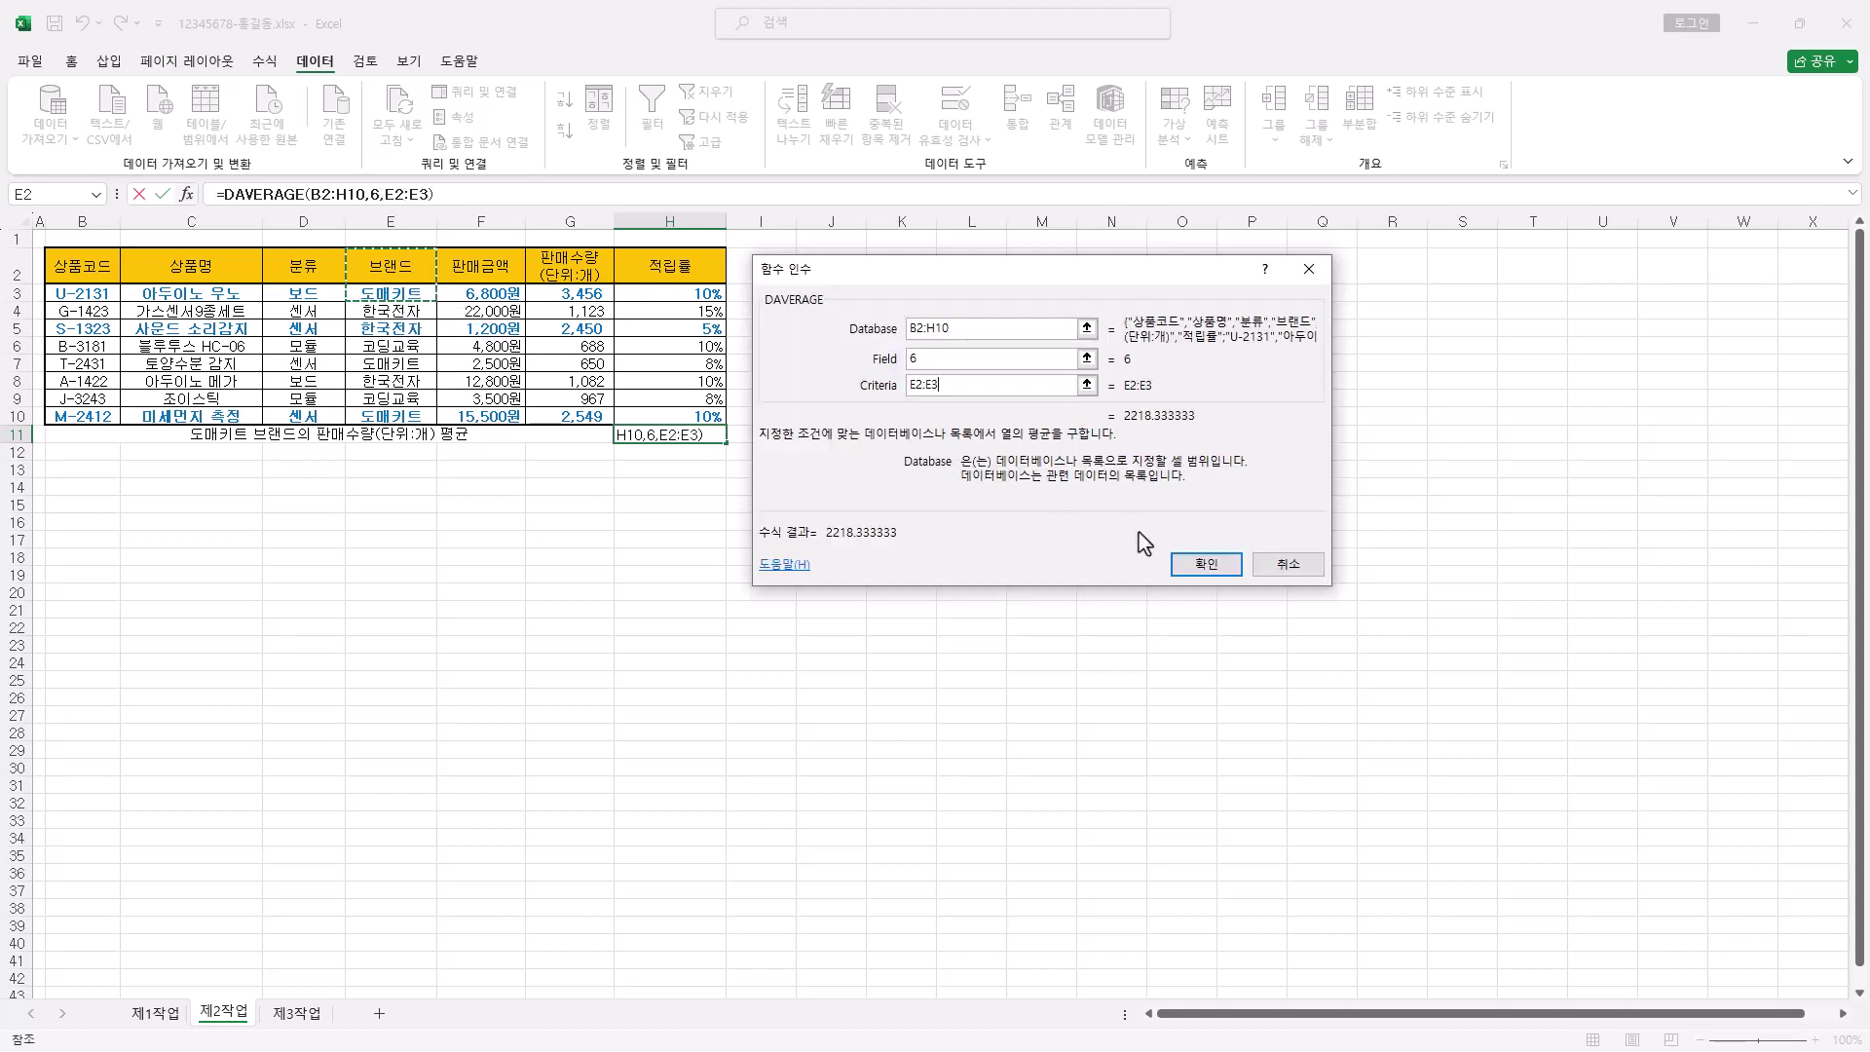
click(1204, 568)
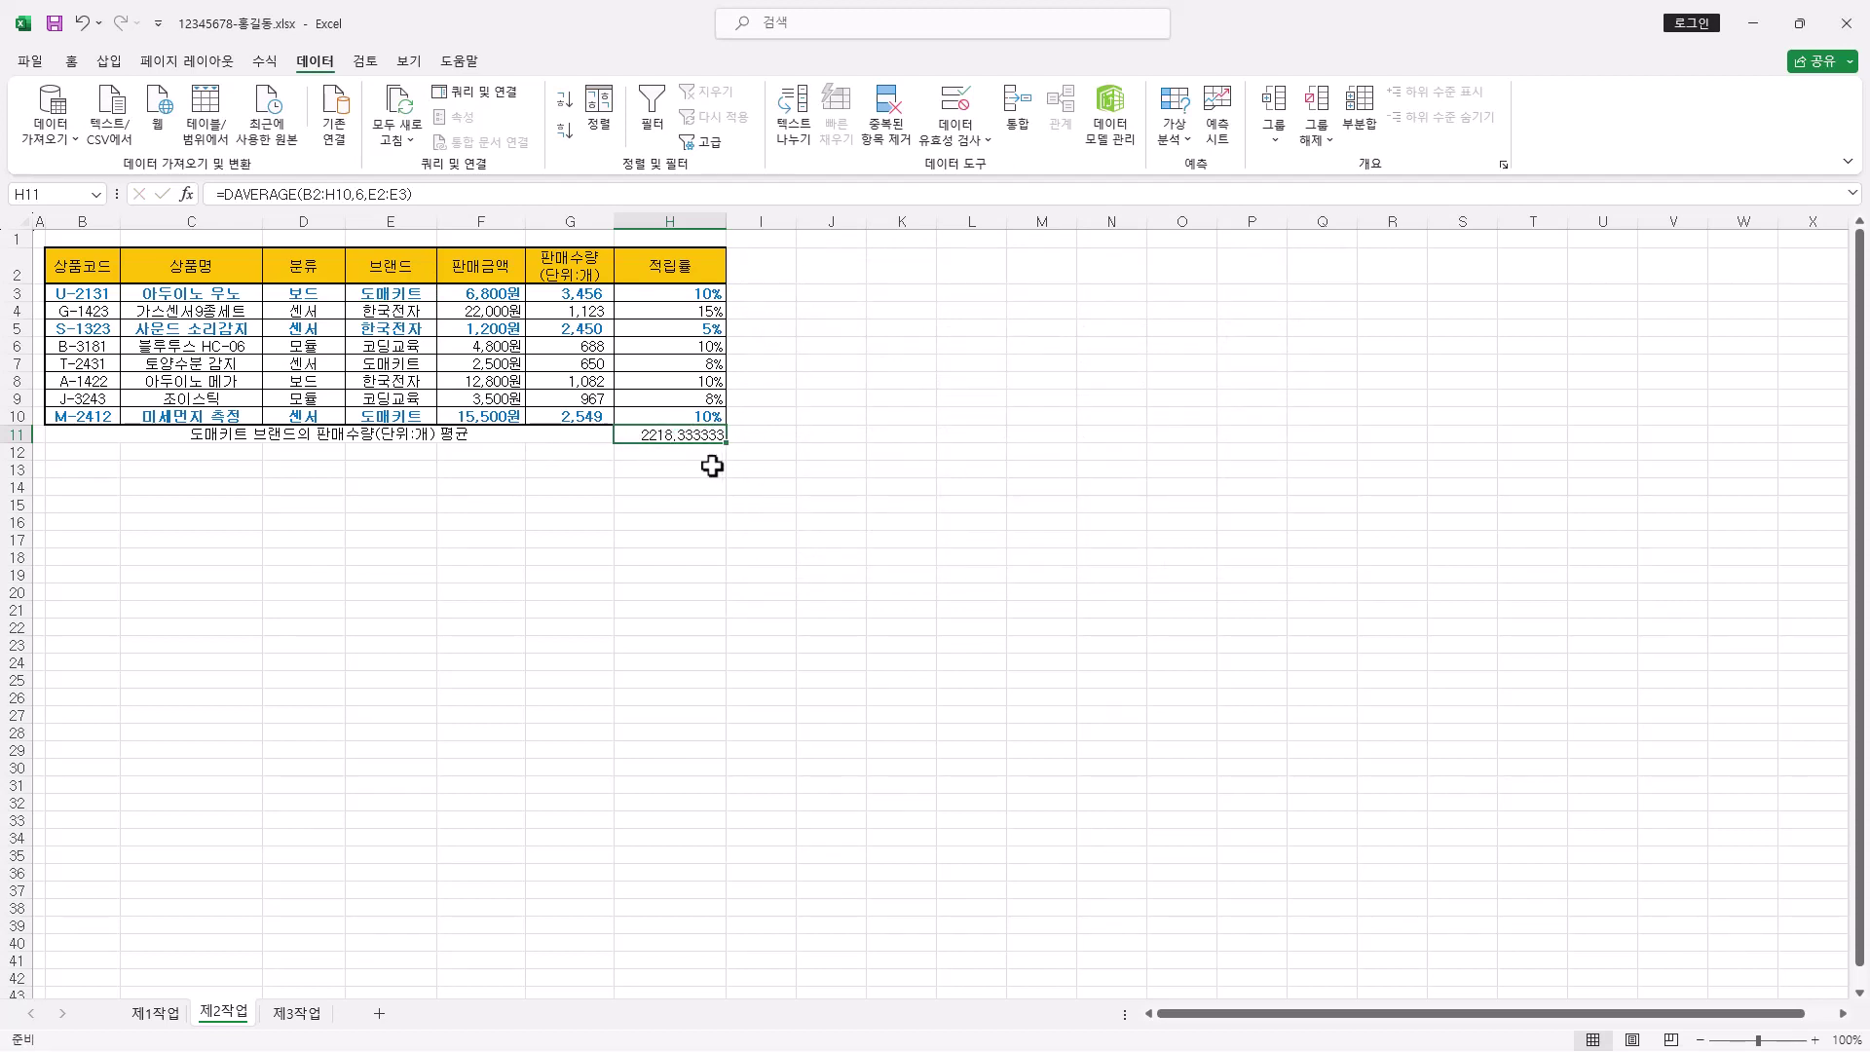
Apply the comma number style to H11 and add all borders (모든 테두리) to the average row B11:H11
click(71, 60)
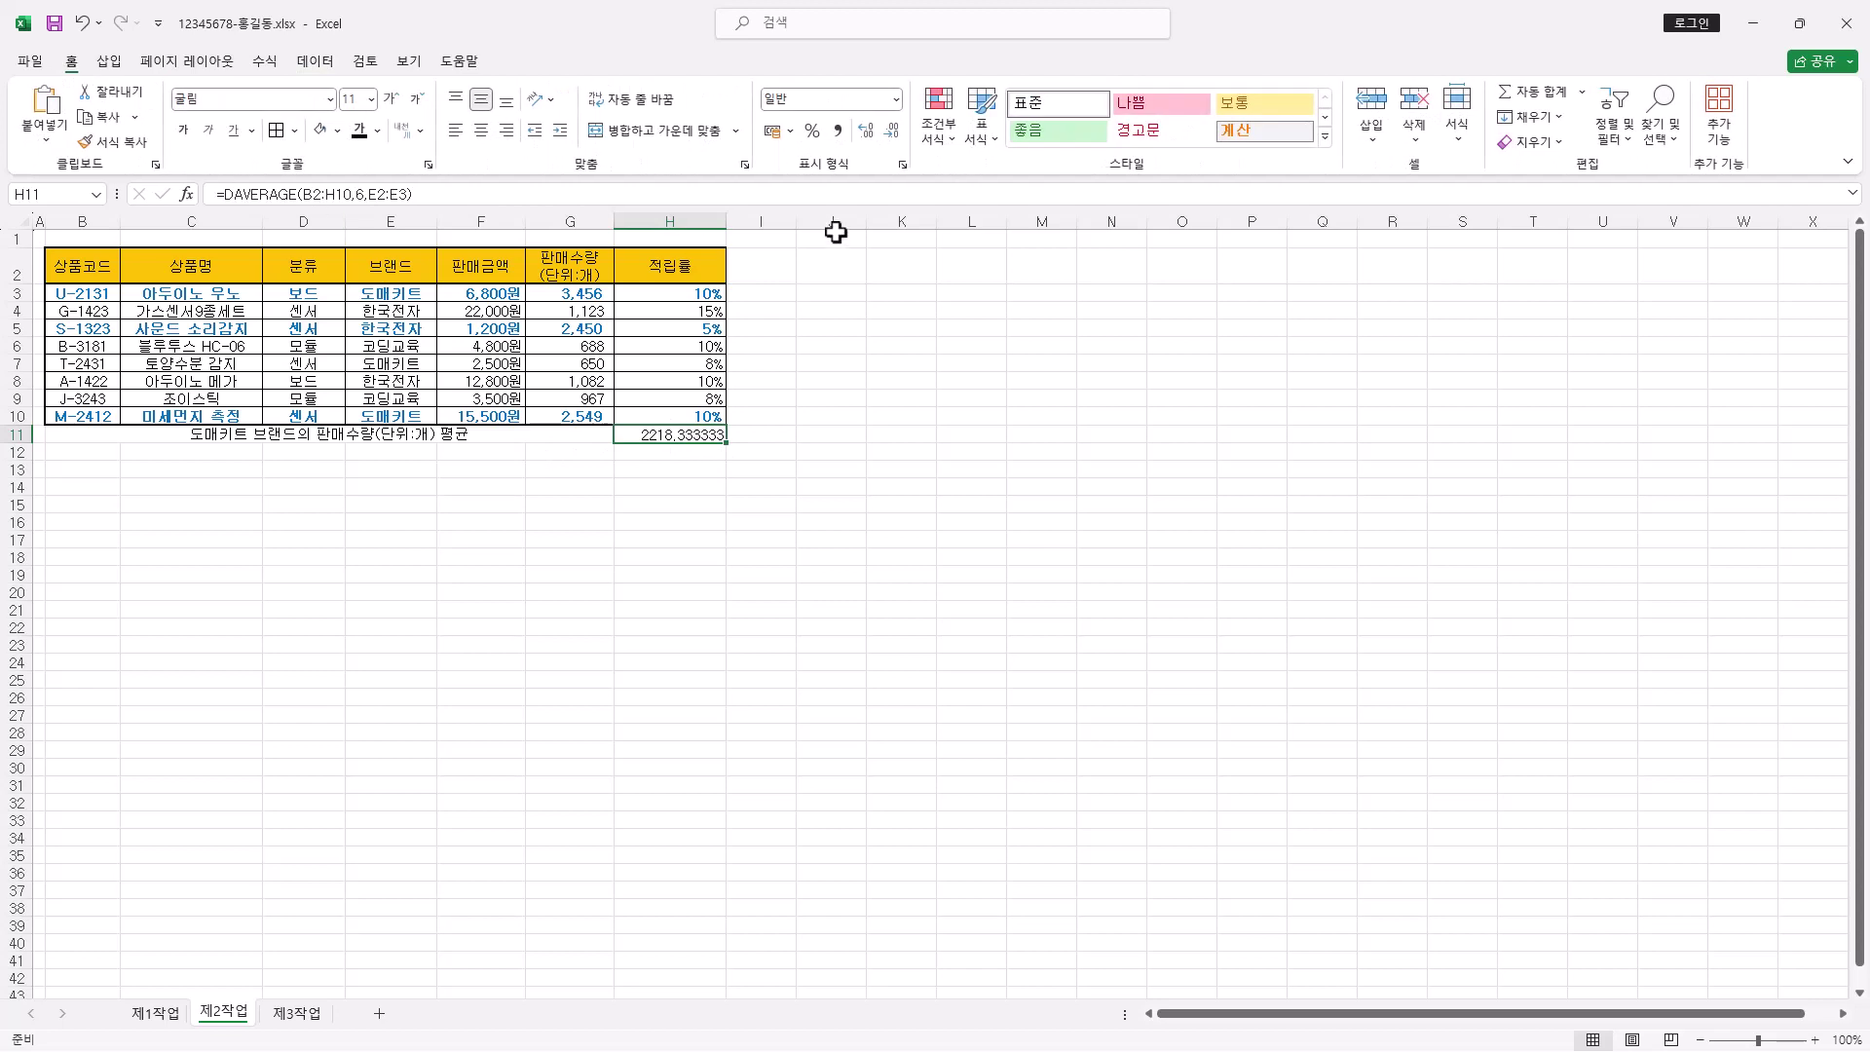
click(838, 130)
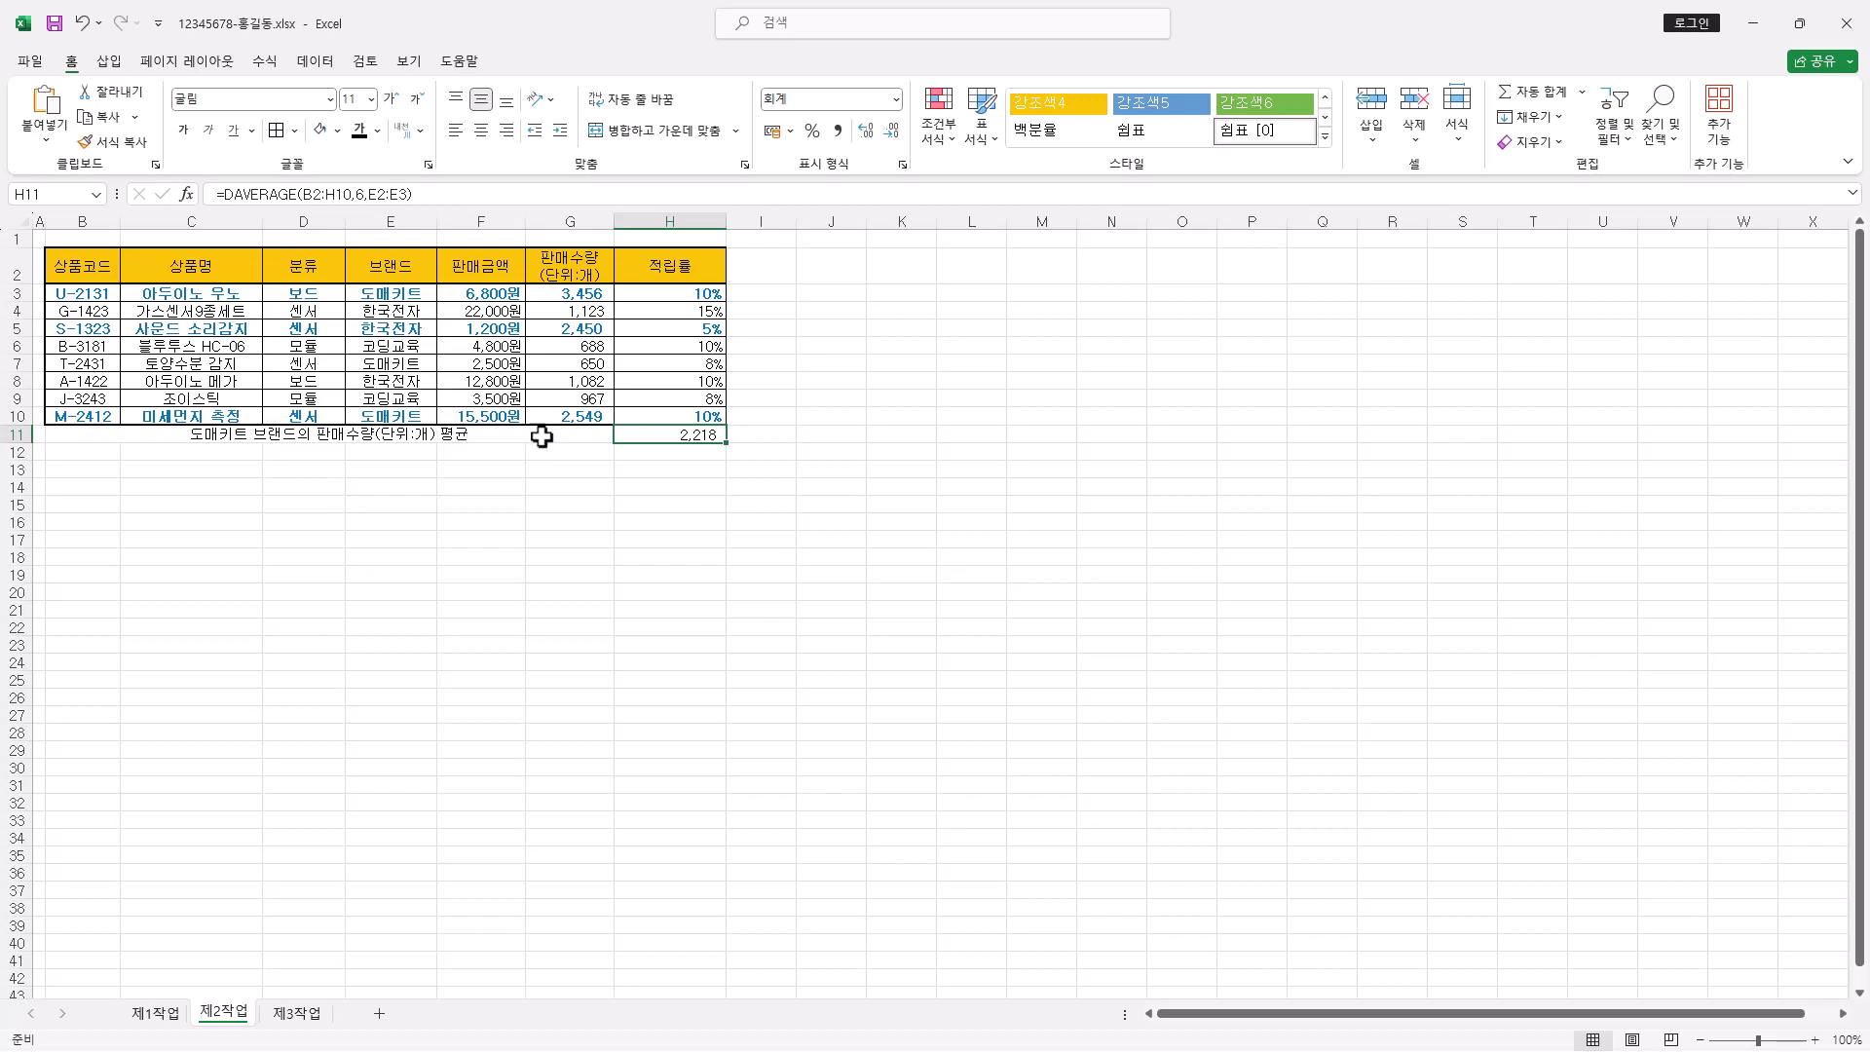
click(486, 440)
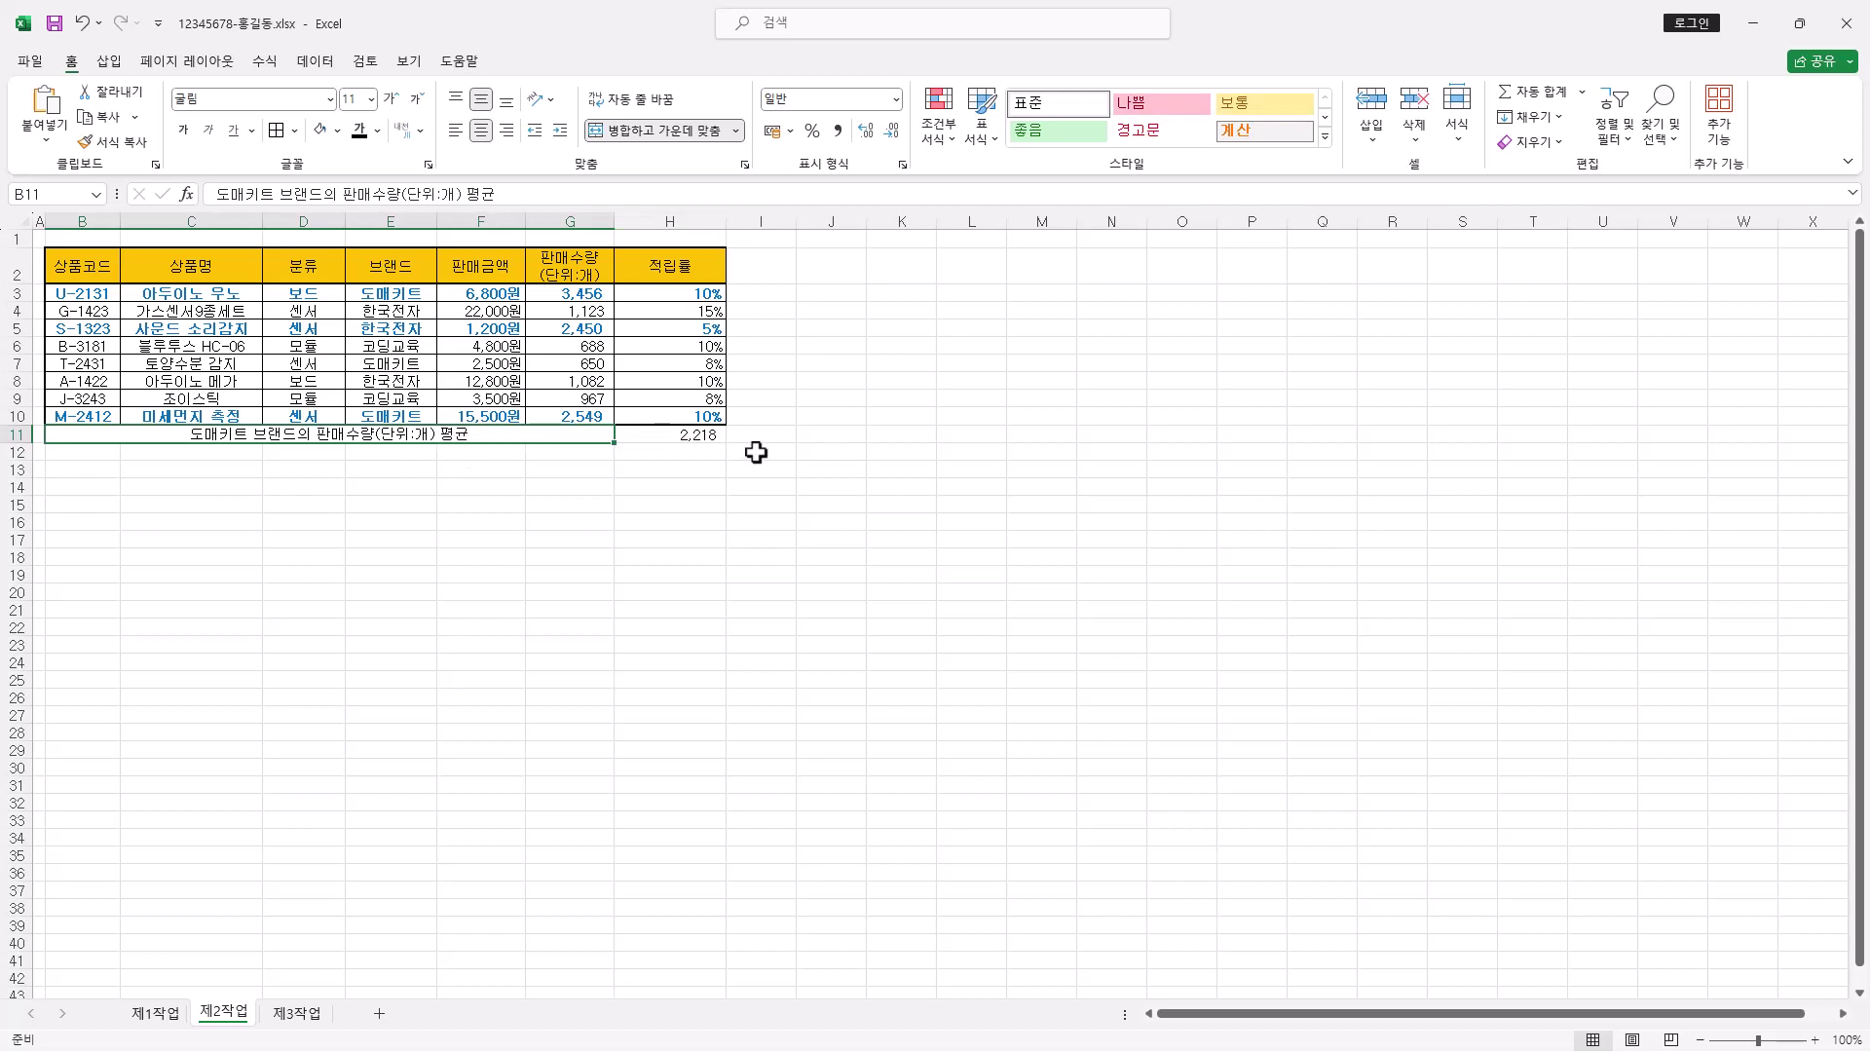
click(702, 433)
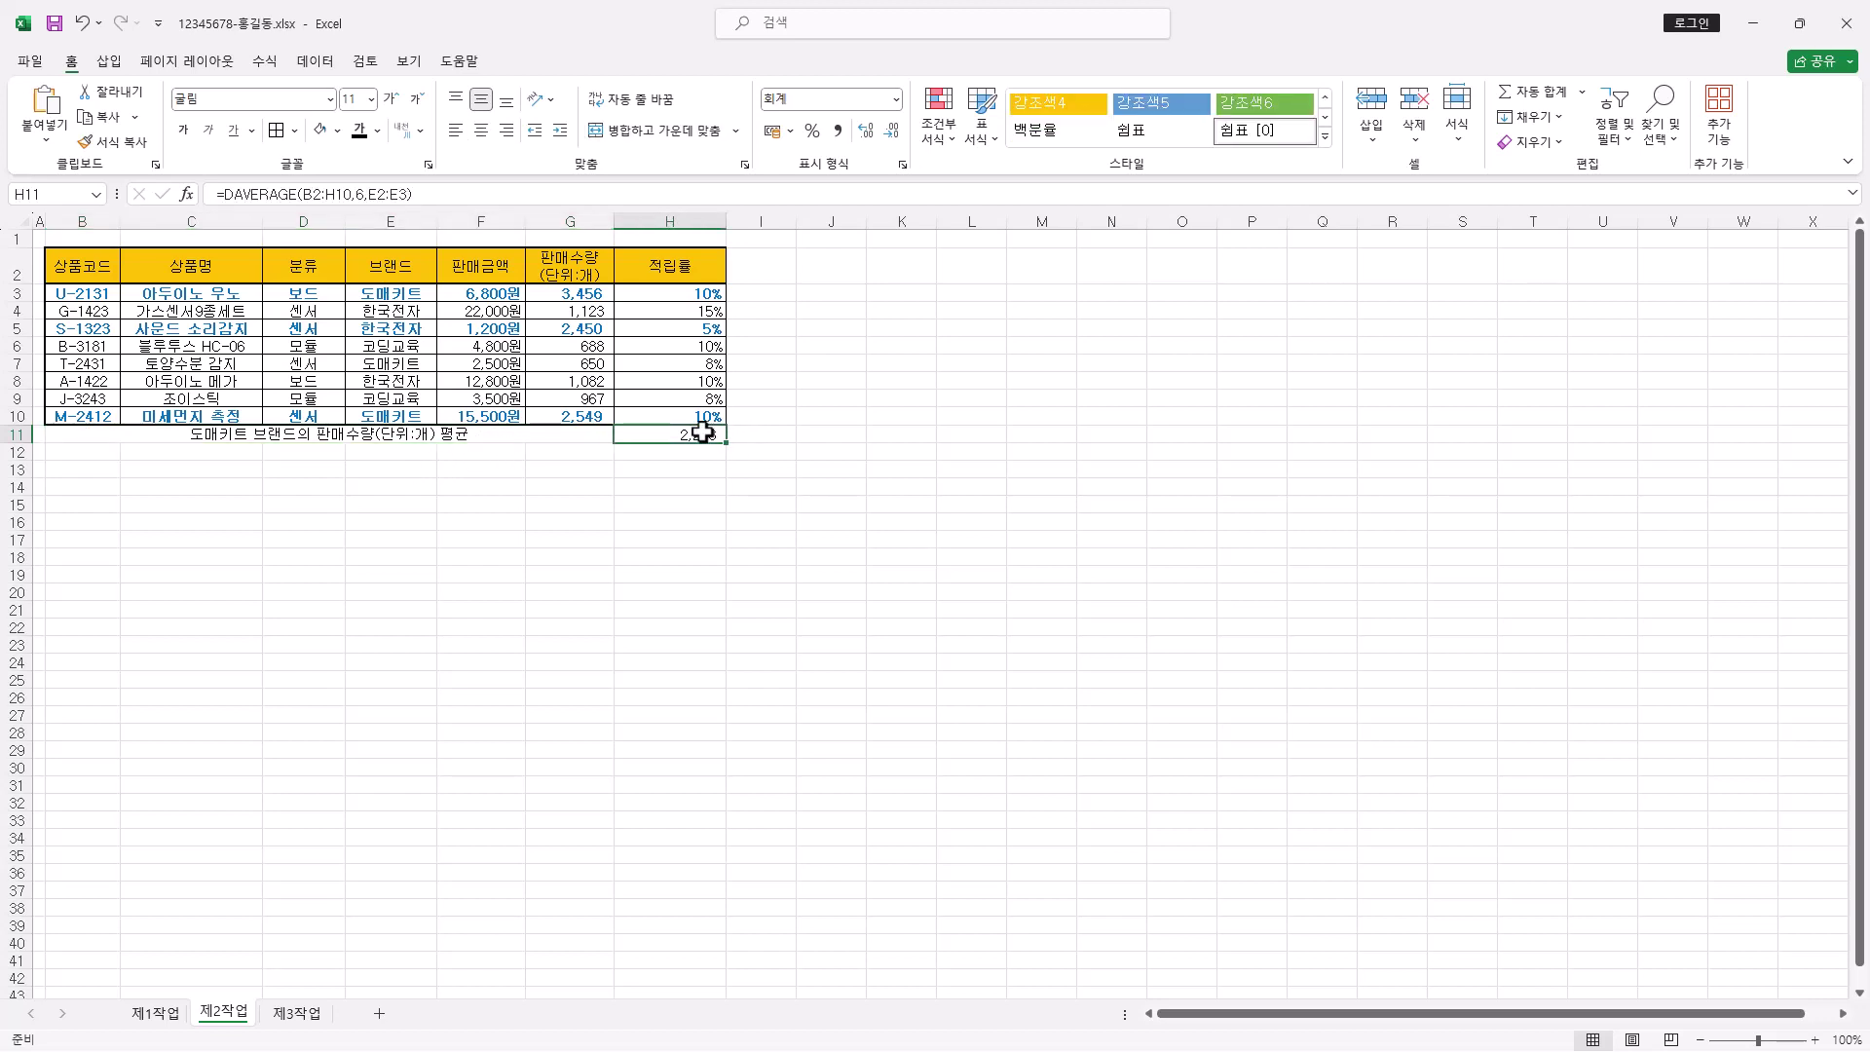
drag(493, 432, 635, 441)
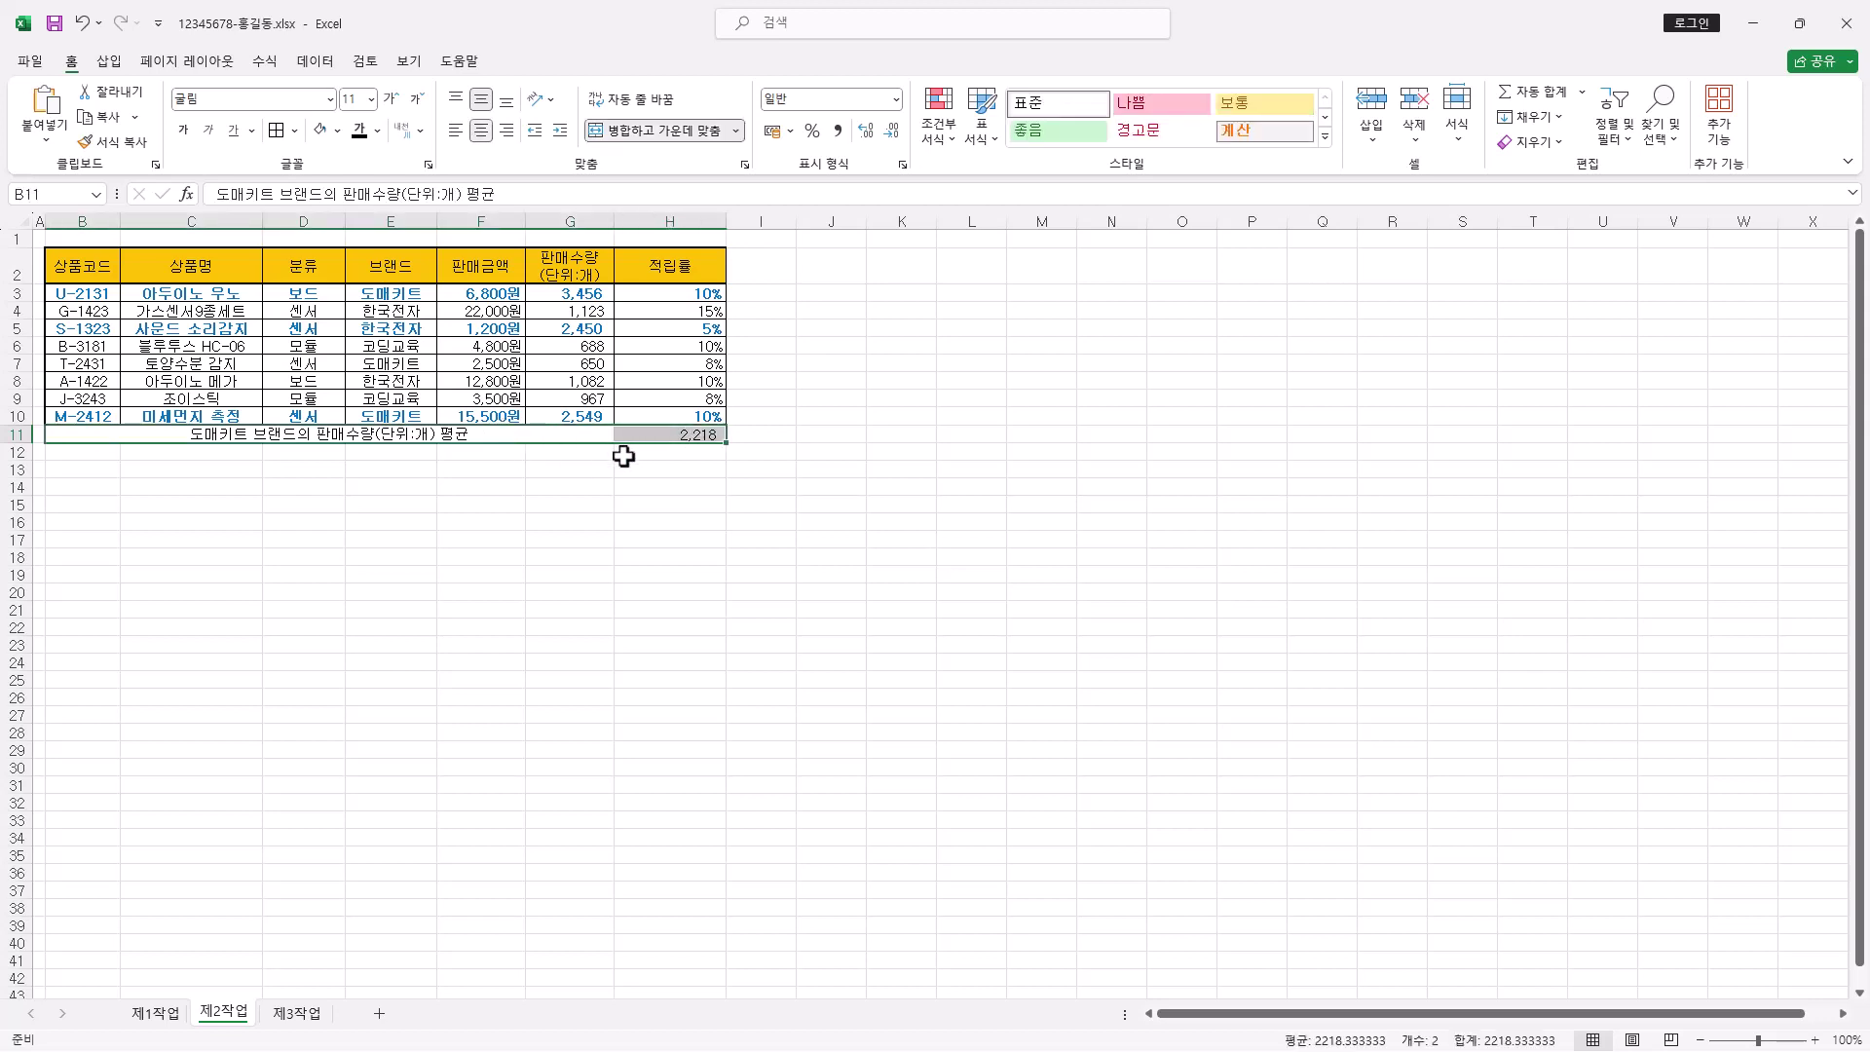
click(295, 130)
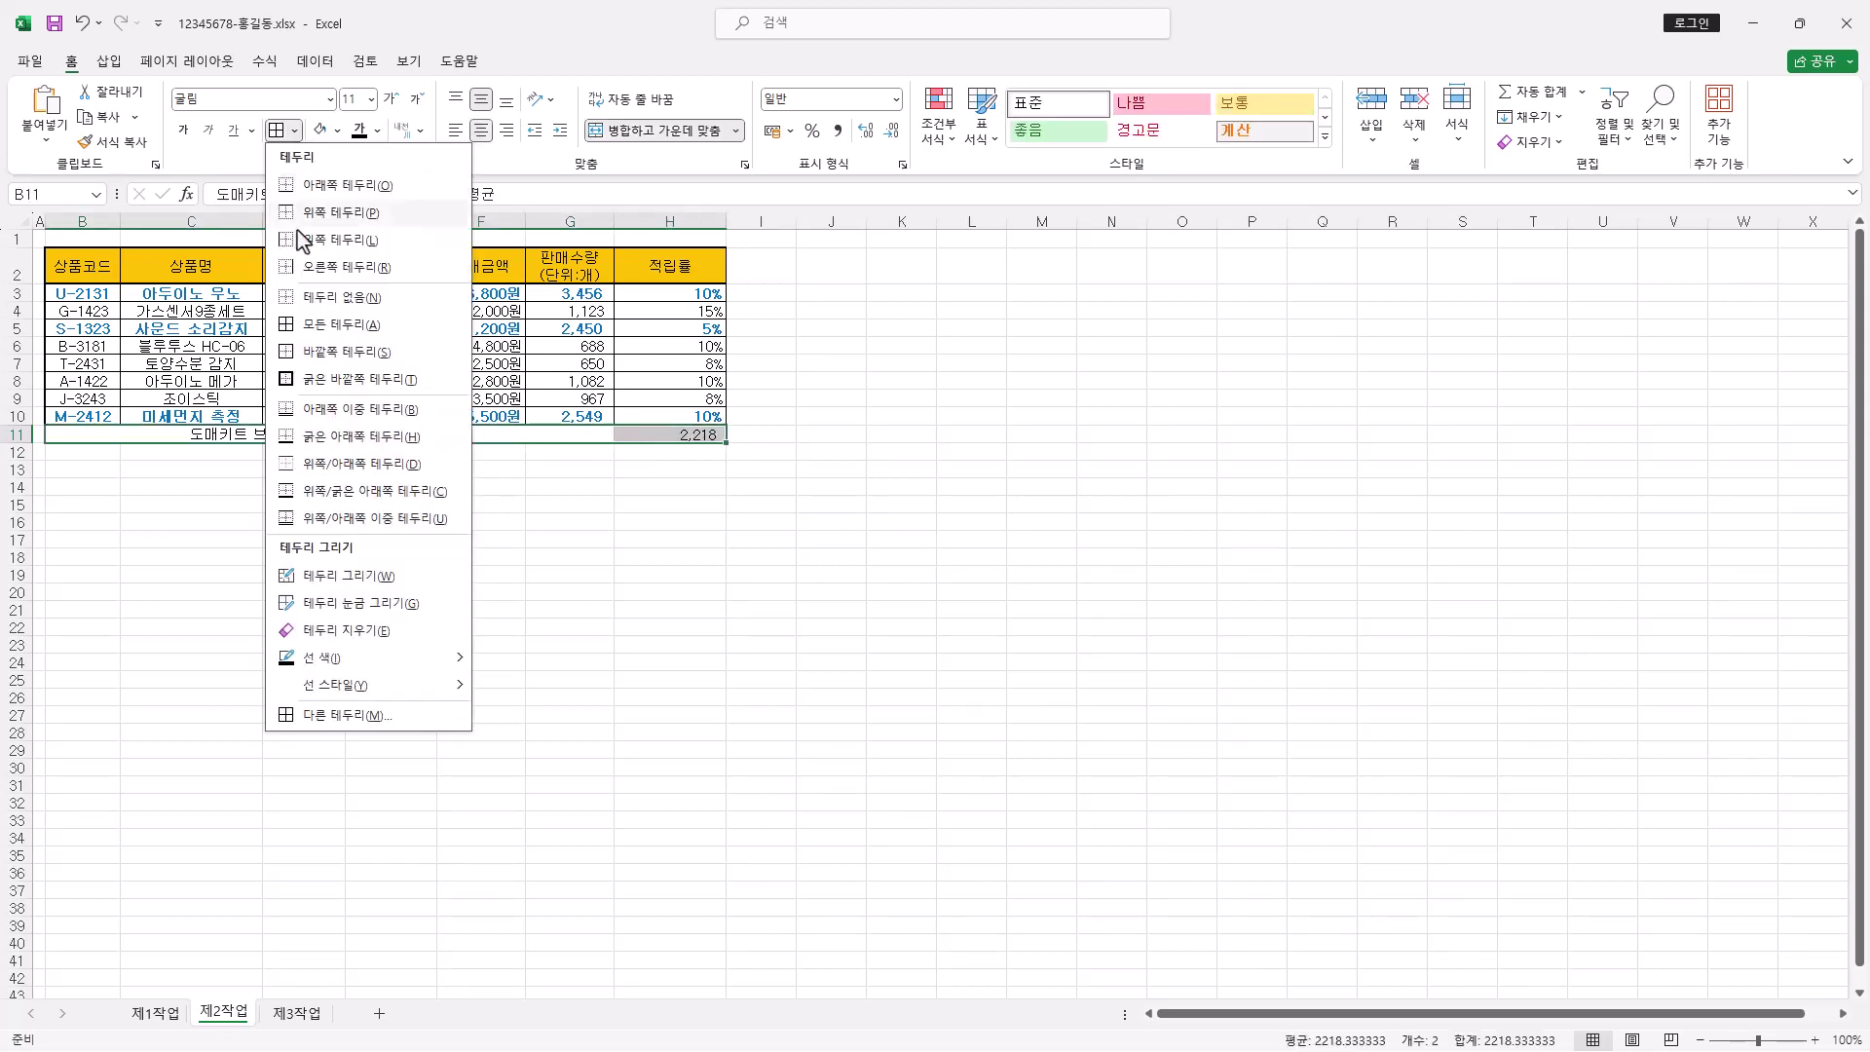
click(314, 328)
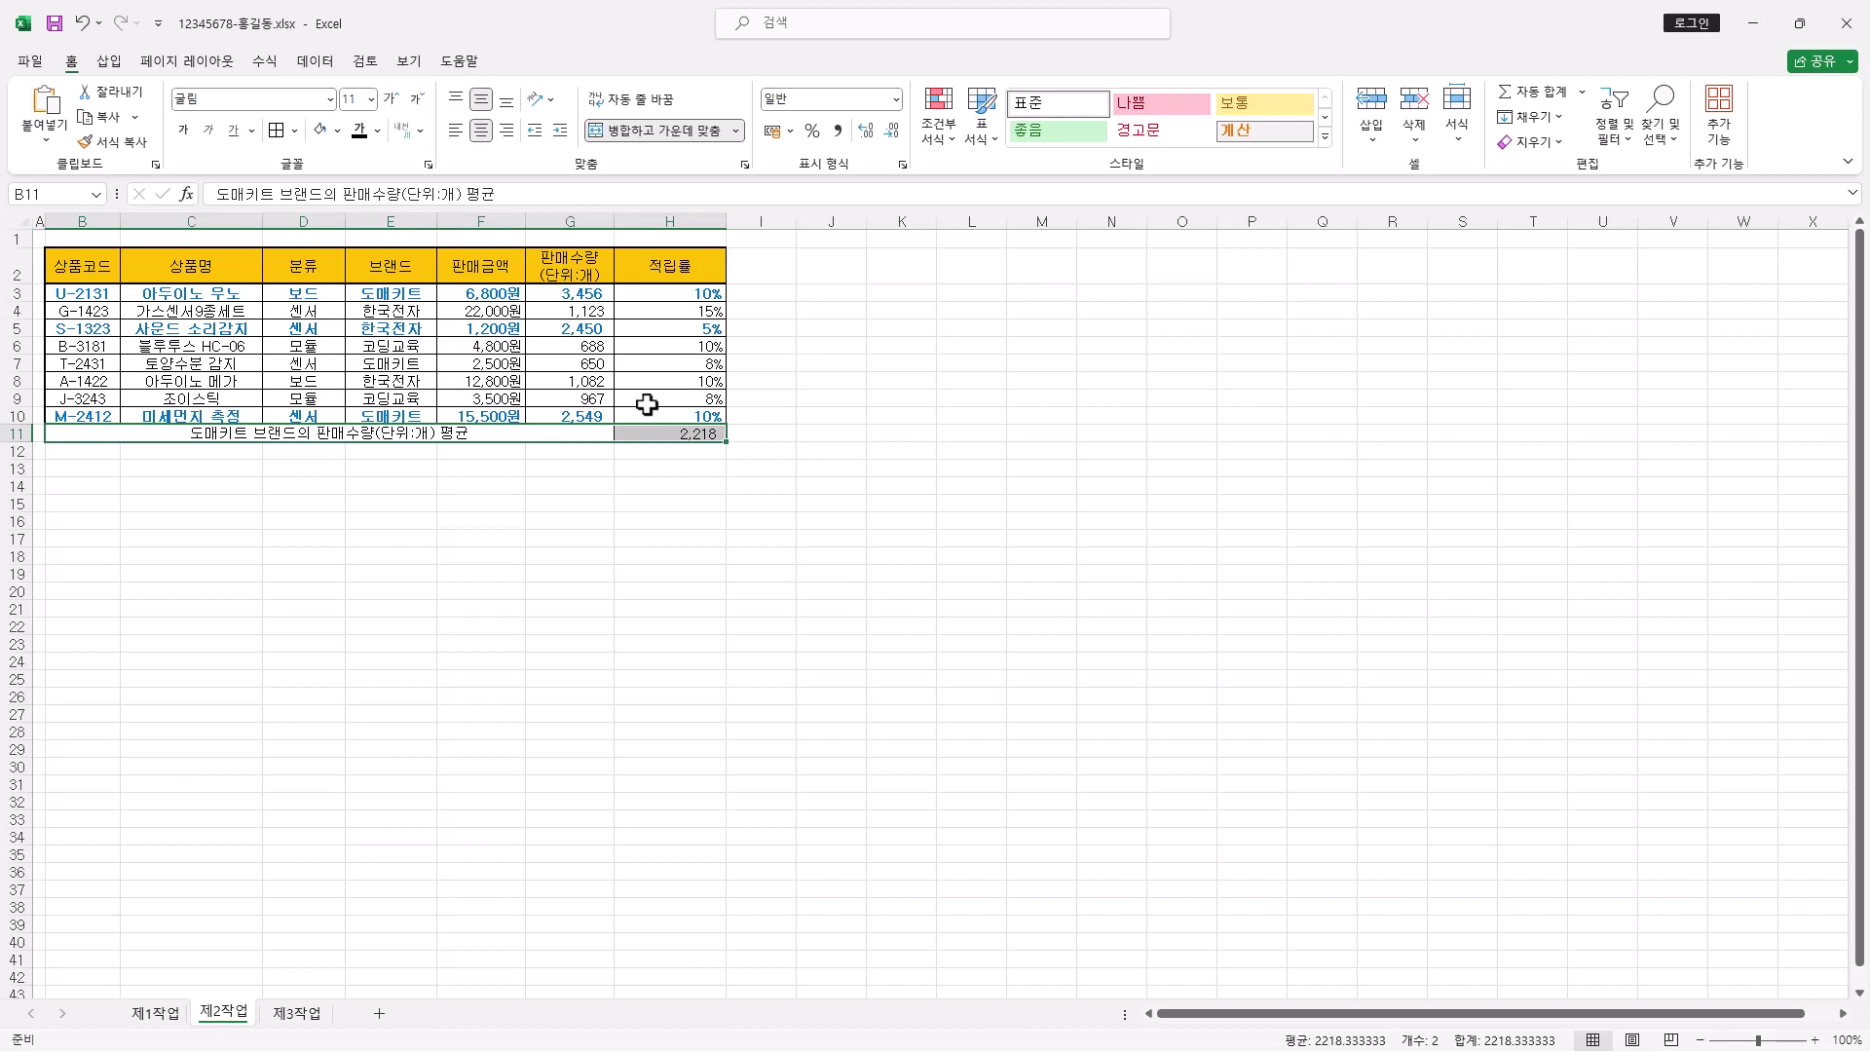
click(679, 434)
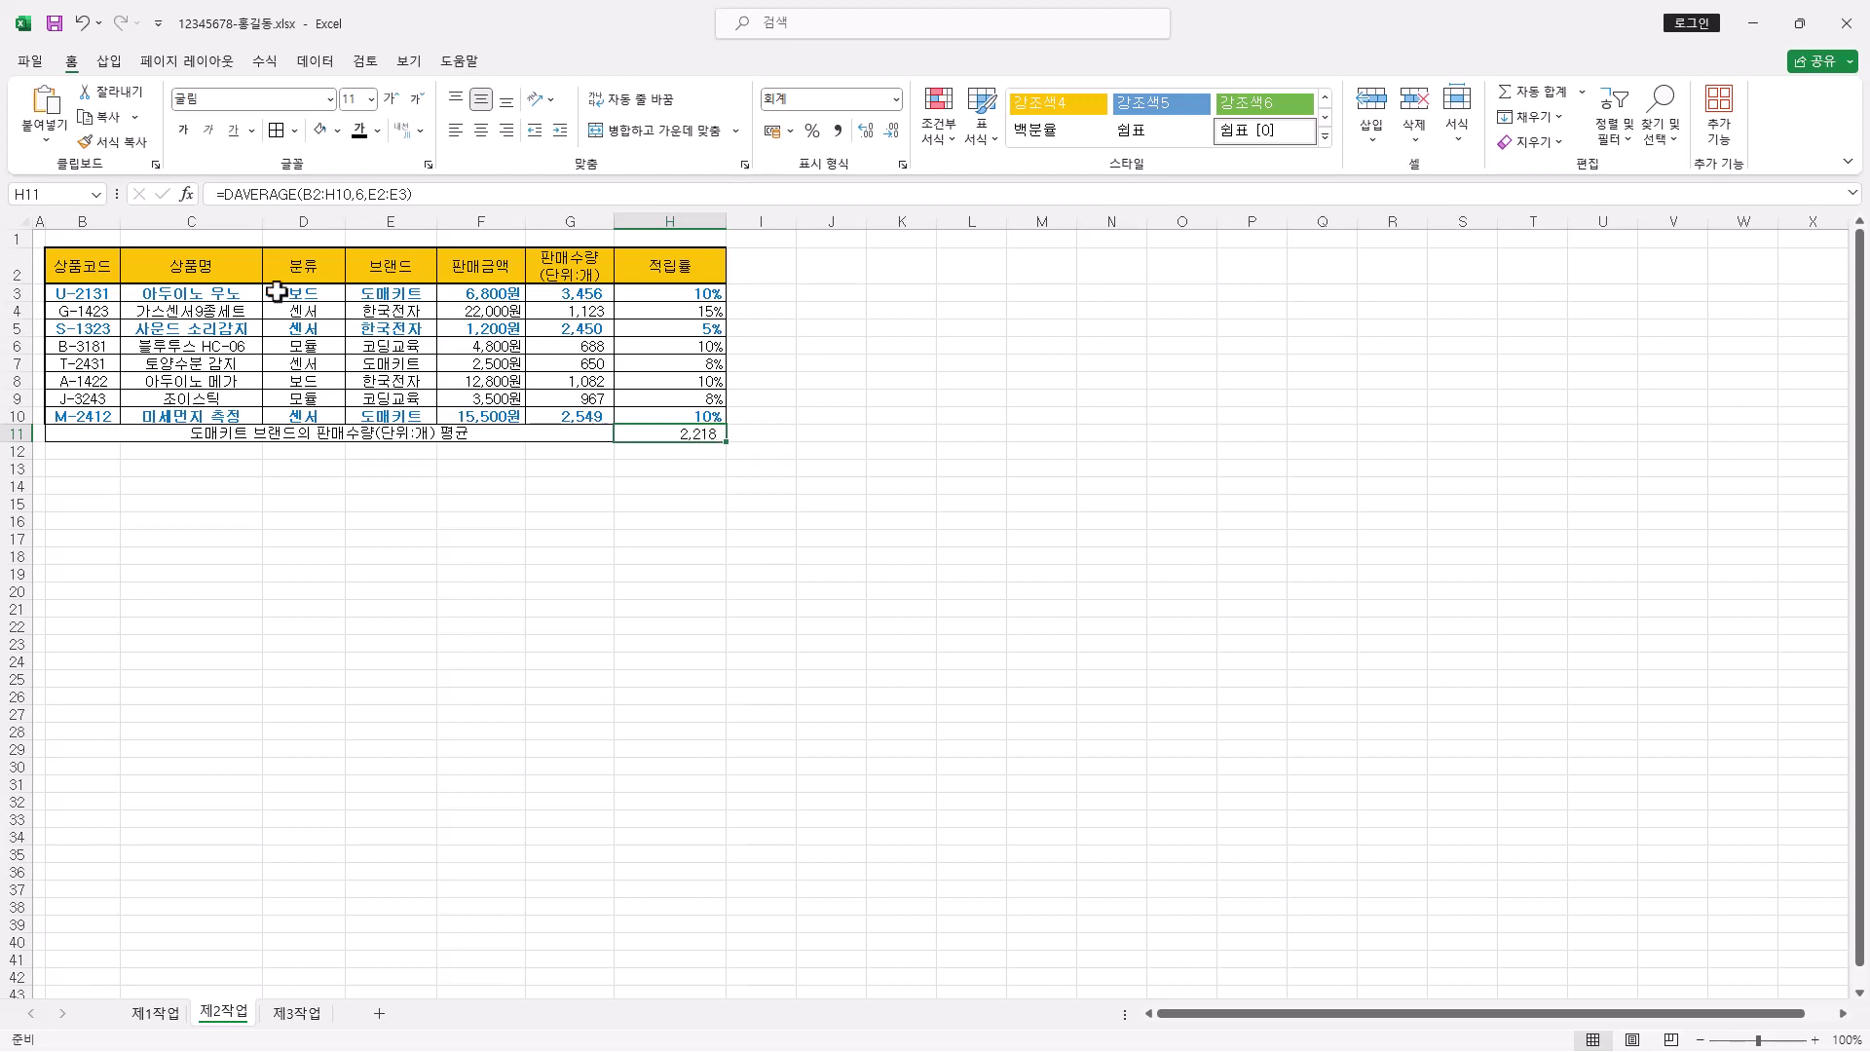
click(209, 296)
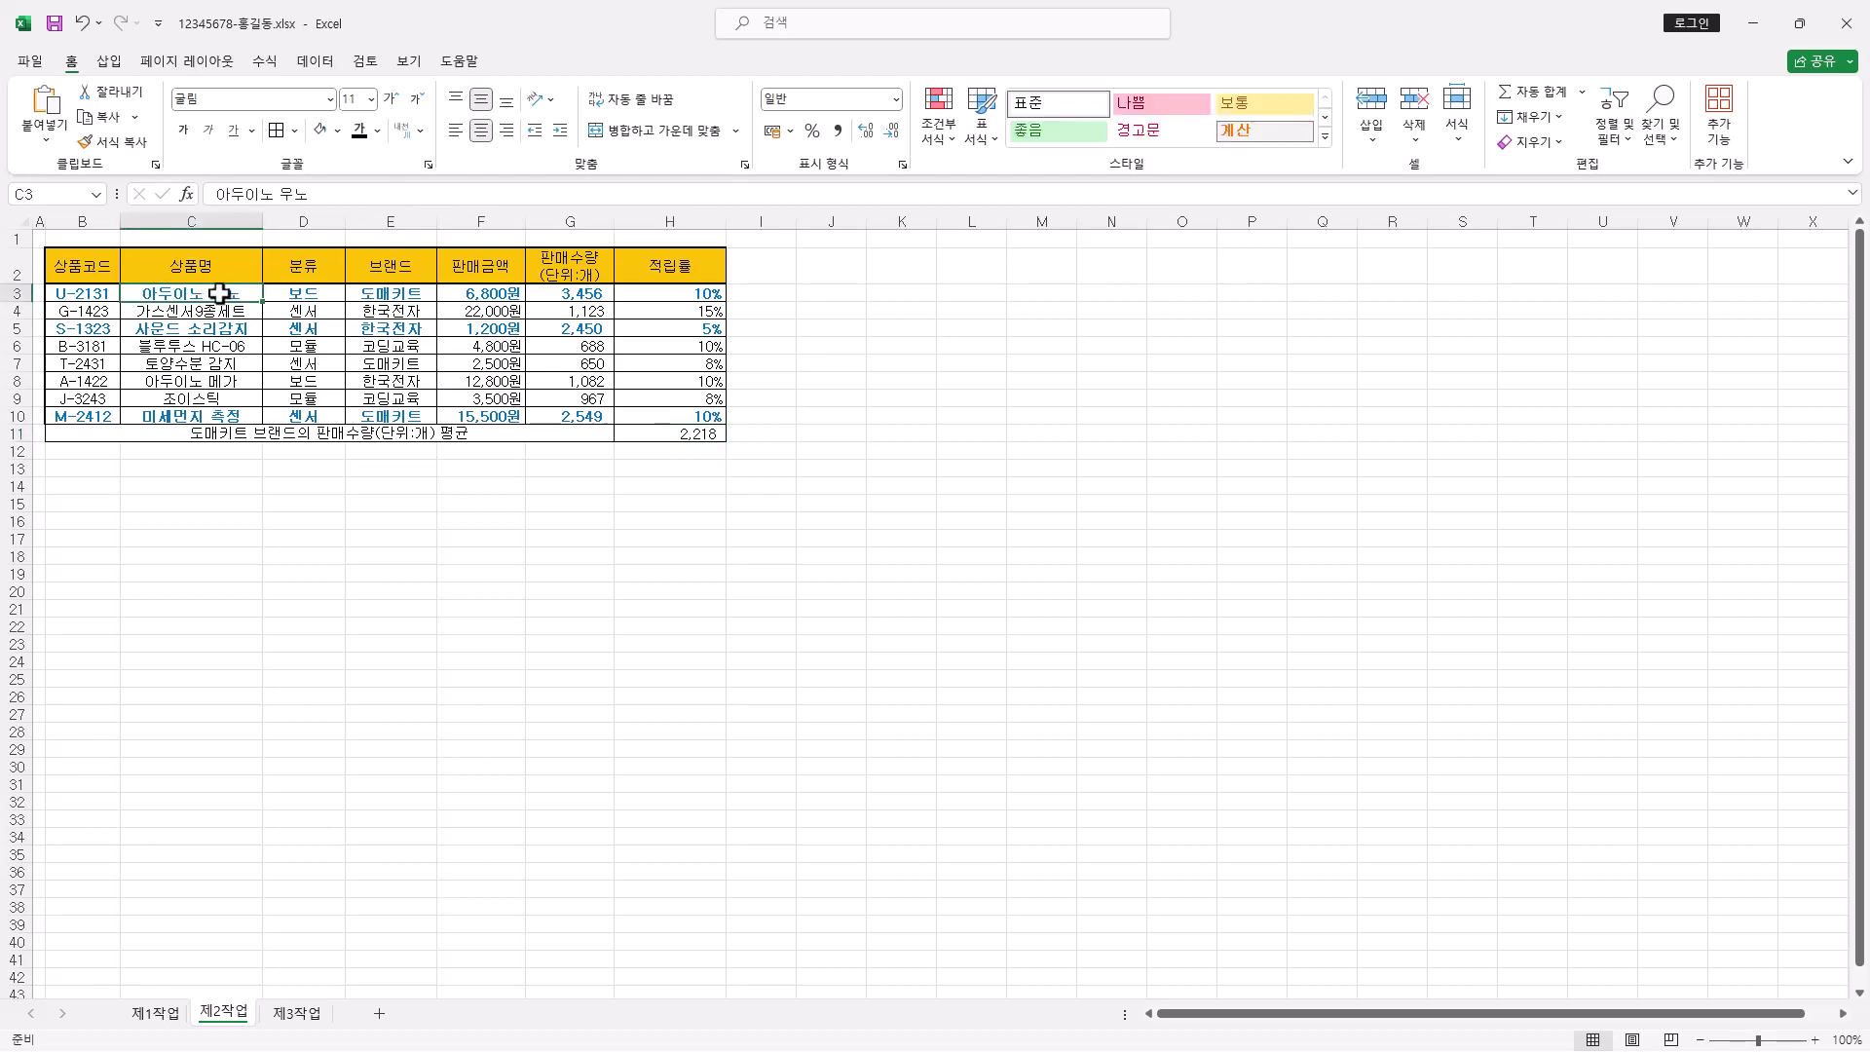
click(608, 297)
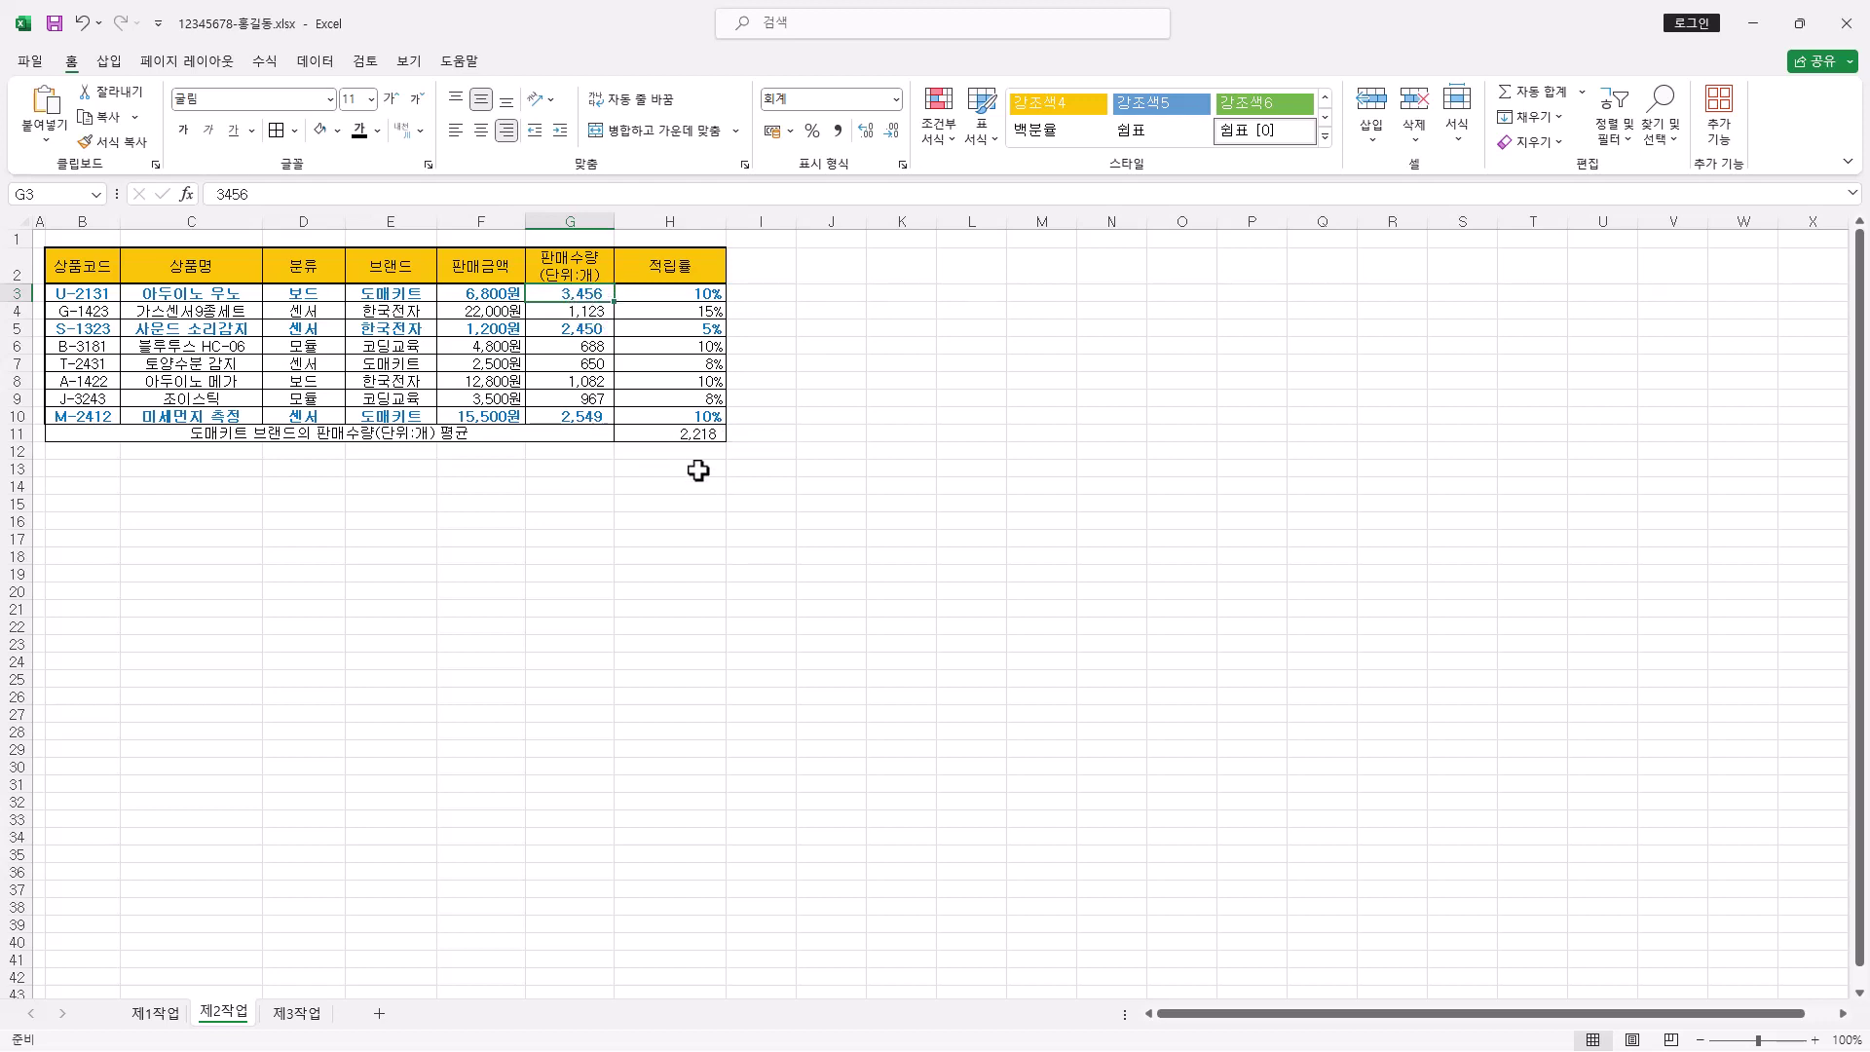
Run Goal Seek (목표값 찾기) on H11 with target value 2500 by changing cell G3, and keep the solution
click(703, 440)
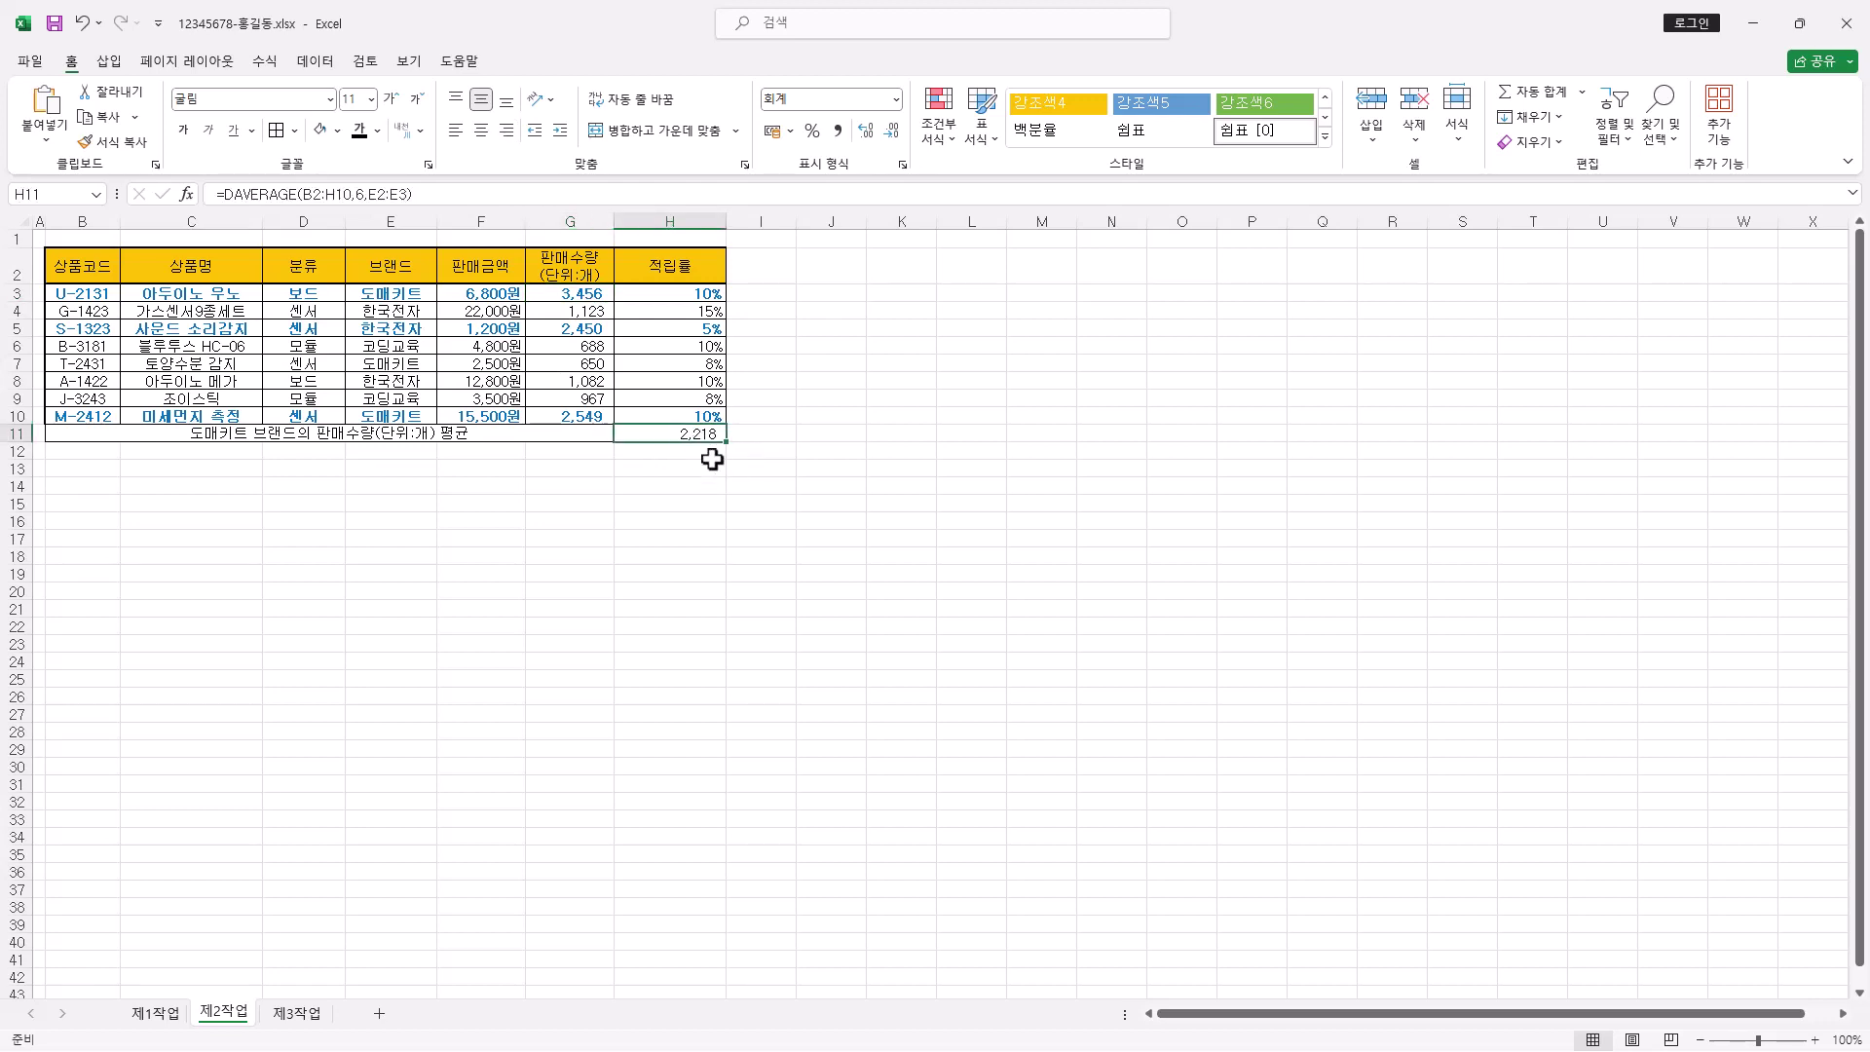
click(315, 61)
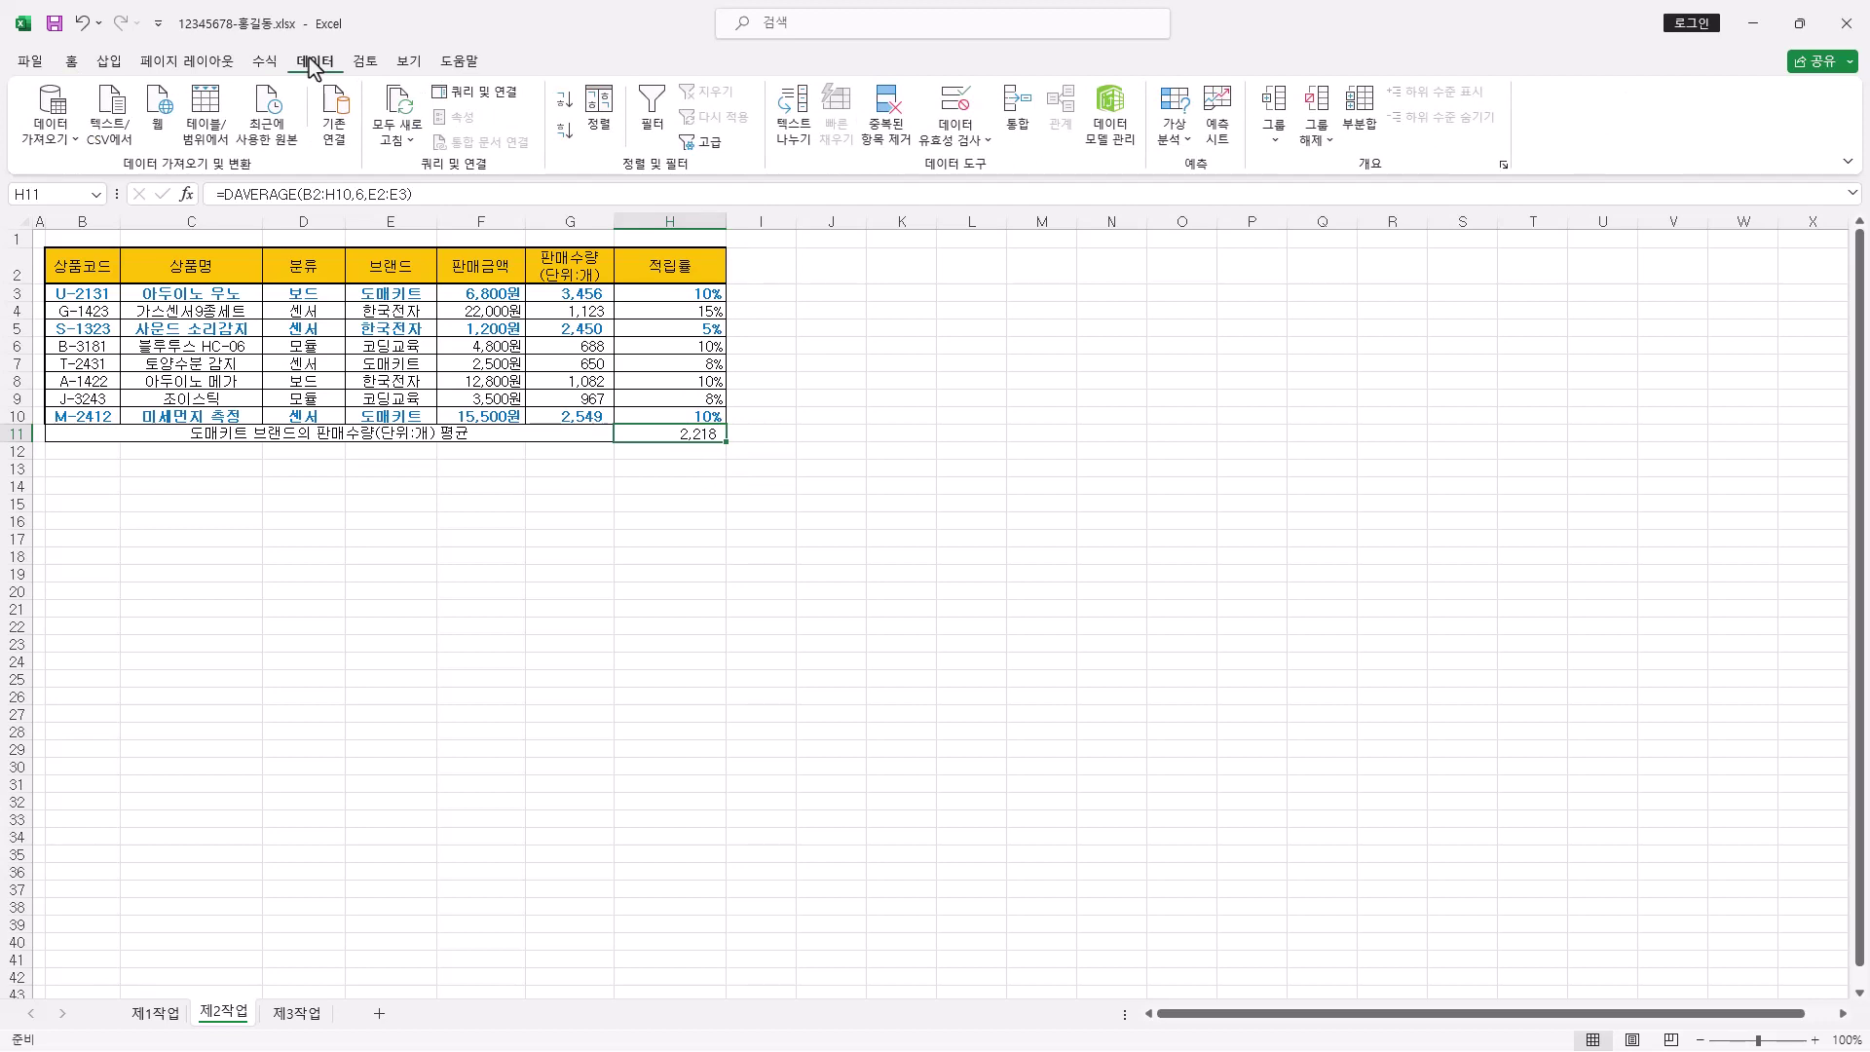
click(1181, 136)
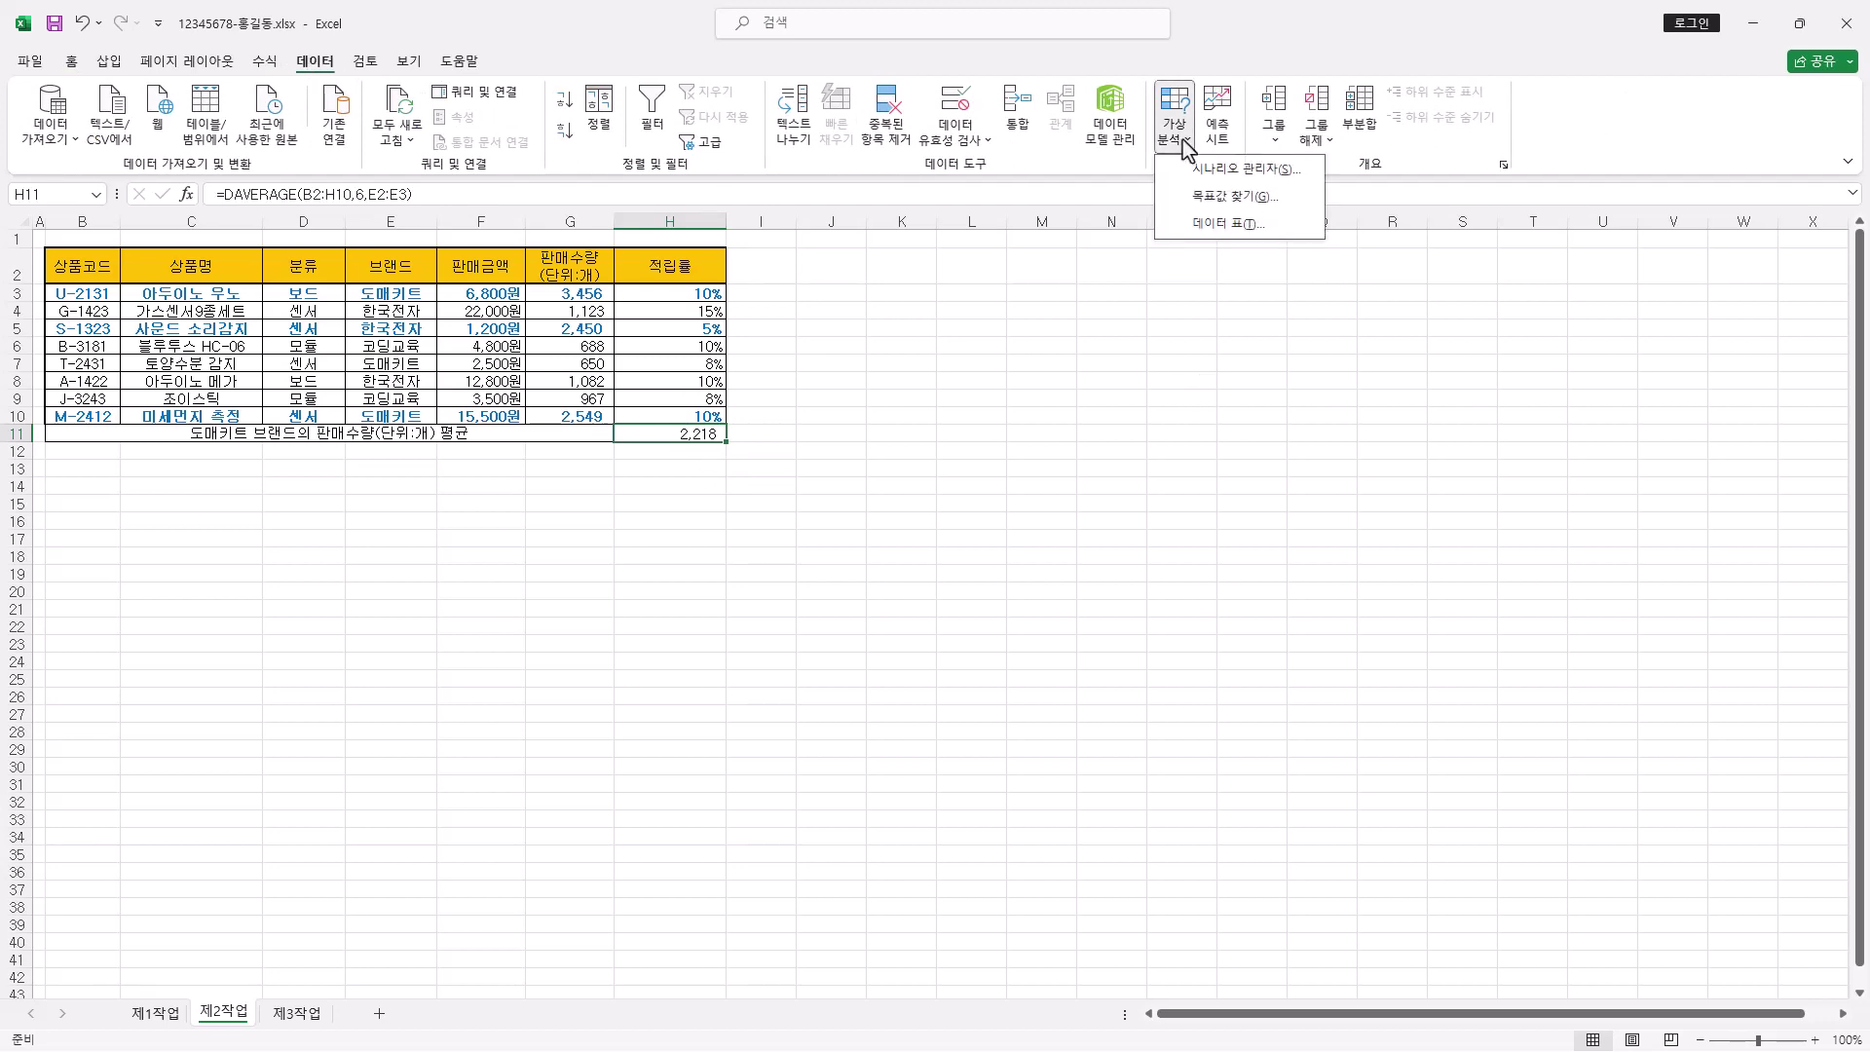
click(1229, 204)
drag(1035, 359, 881, 283)
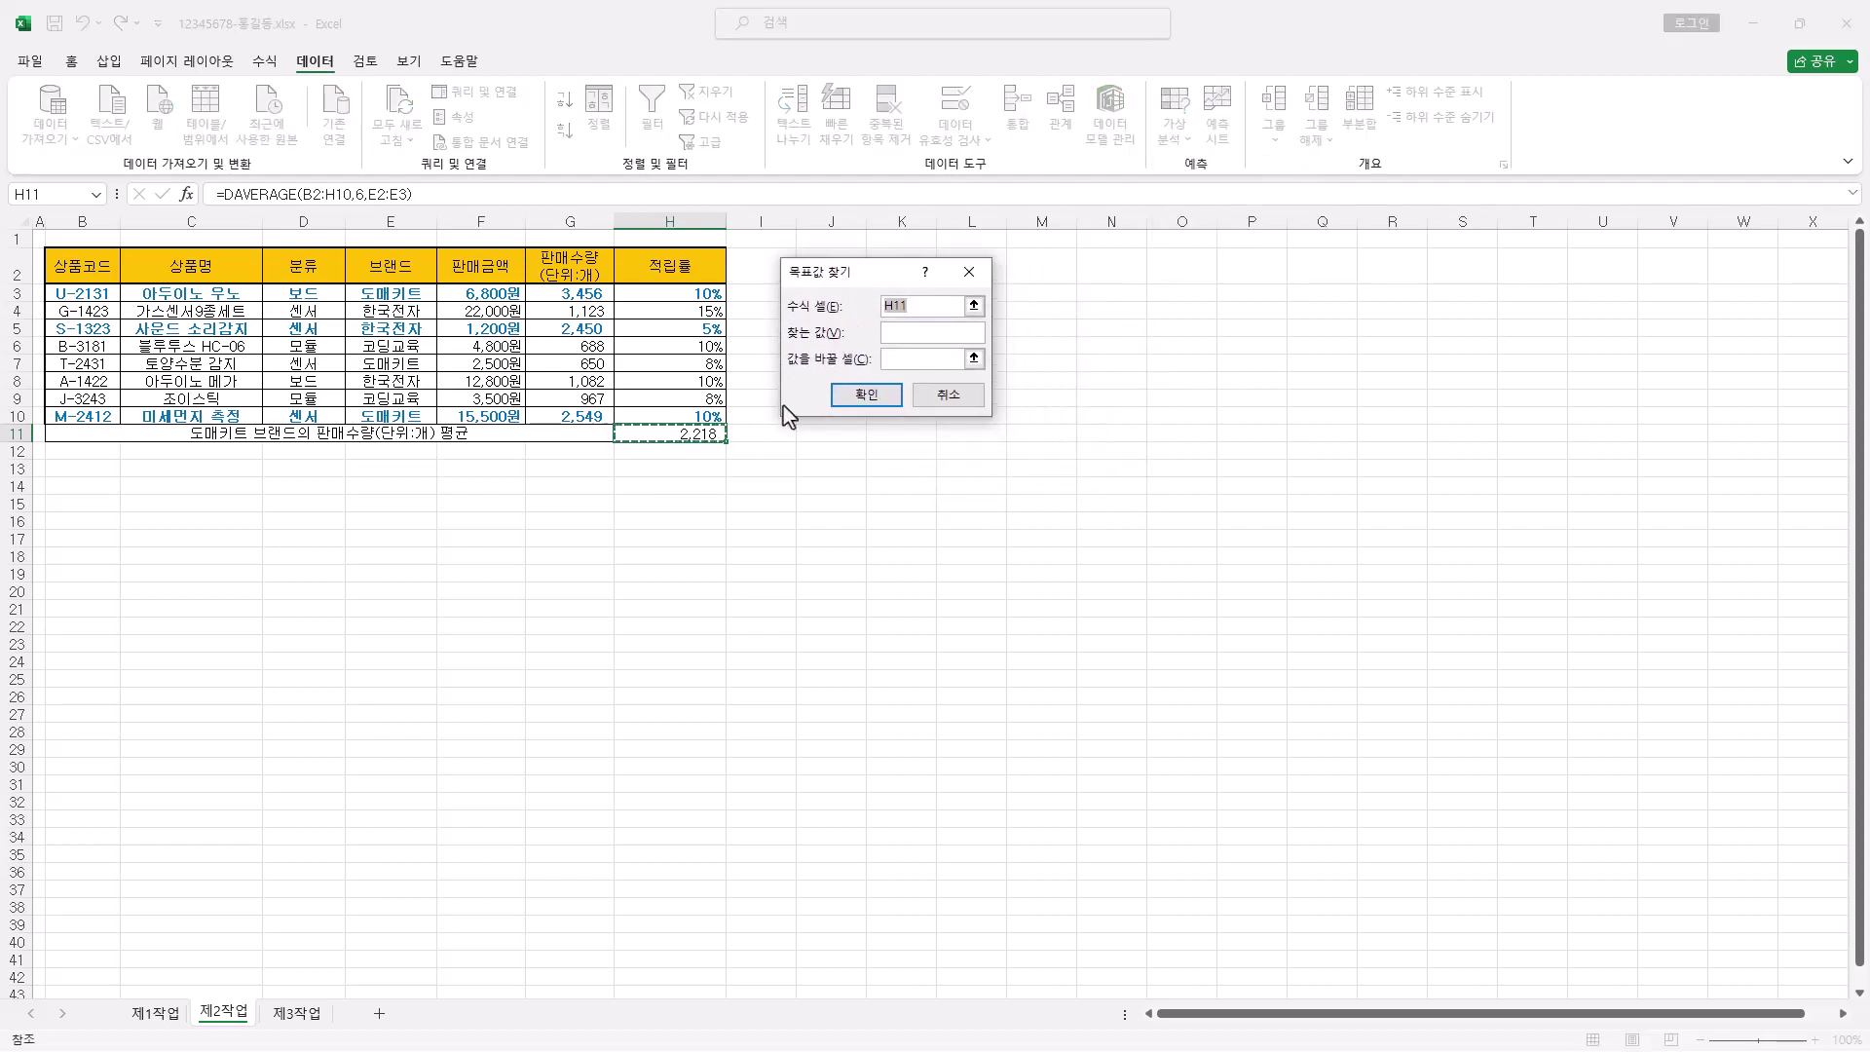
click(904, 335)
click(902, 361)
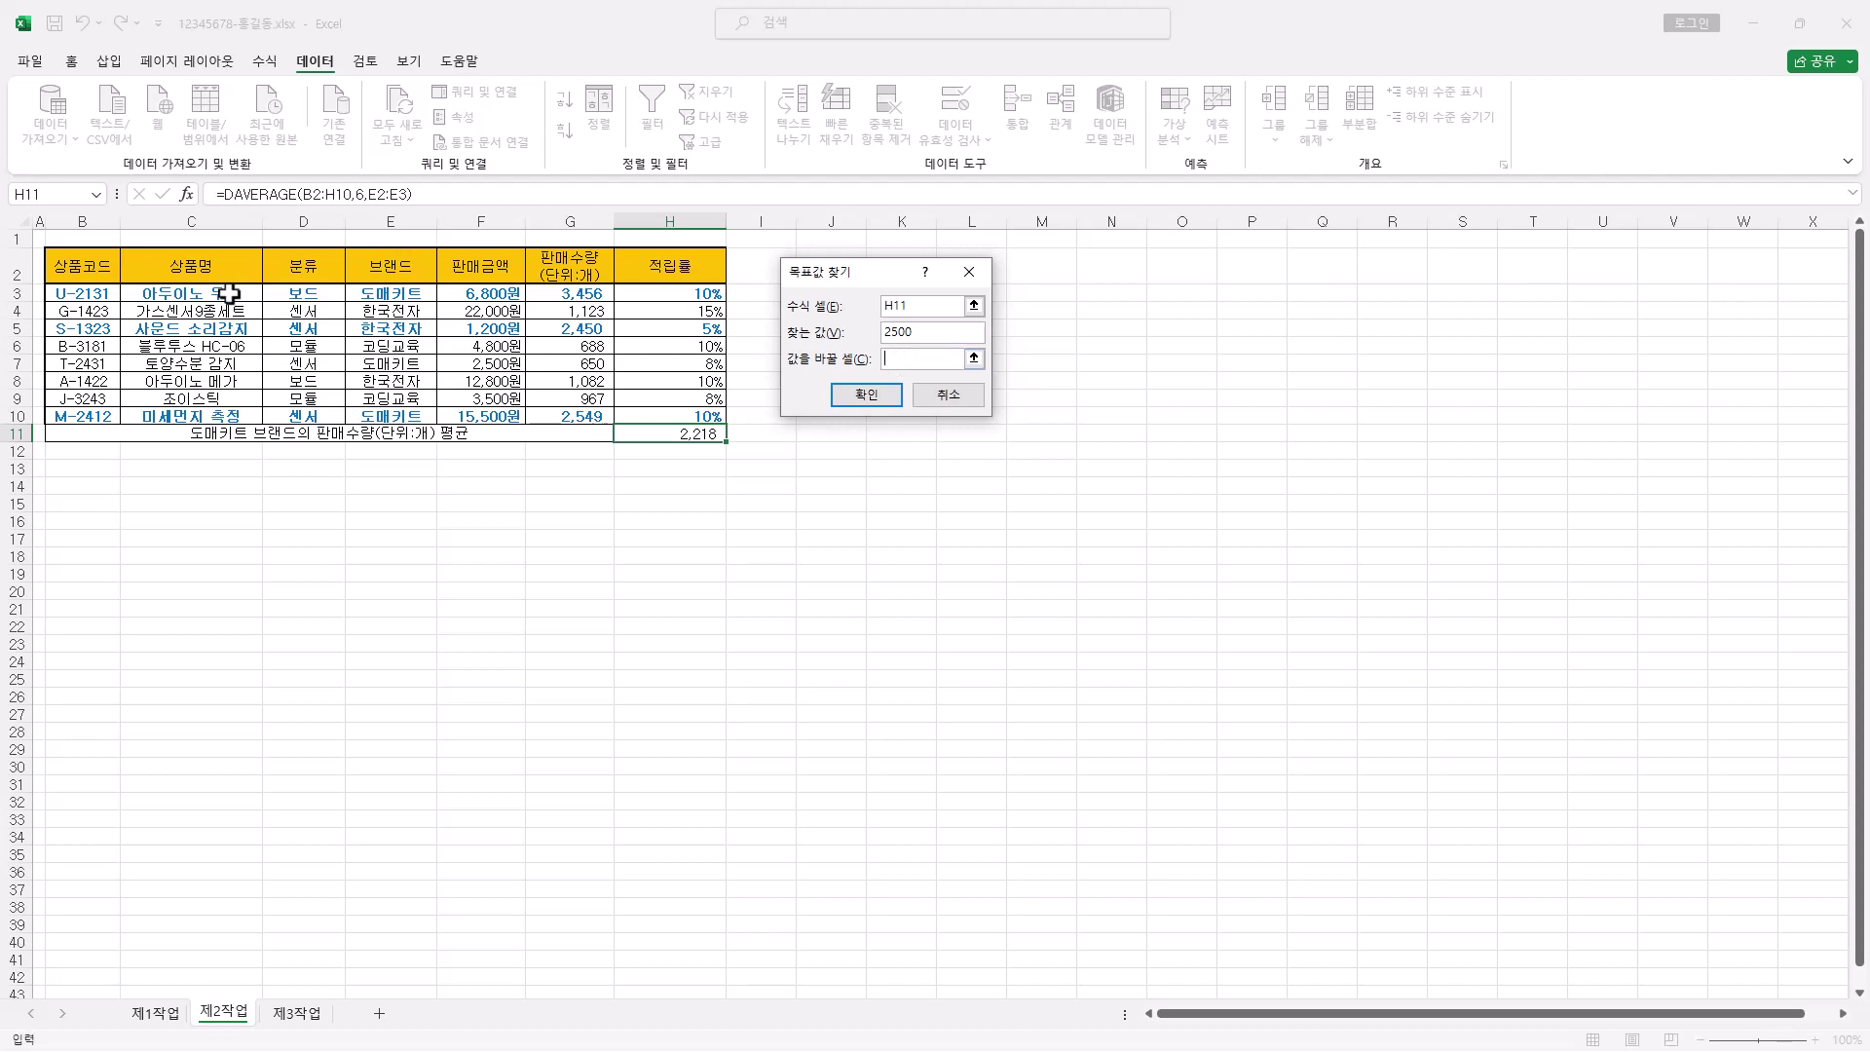
click(597, 294)
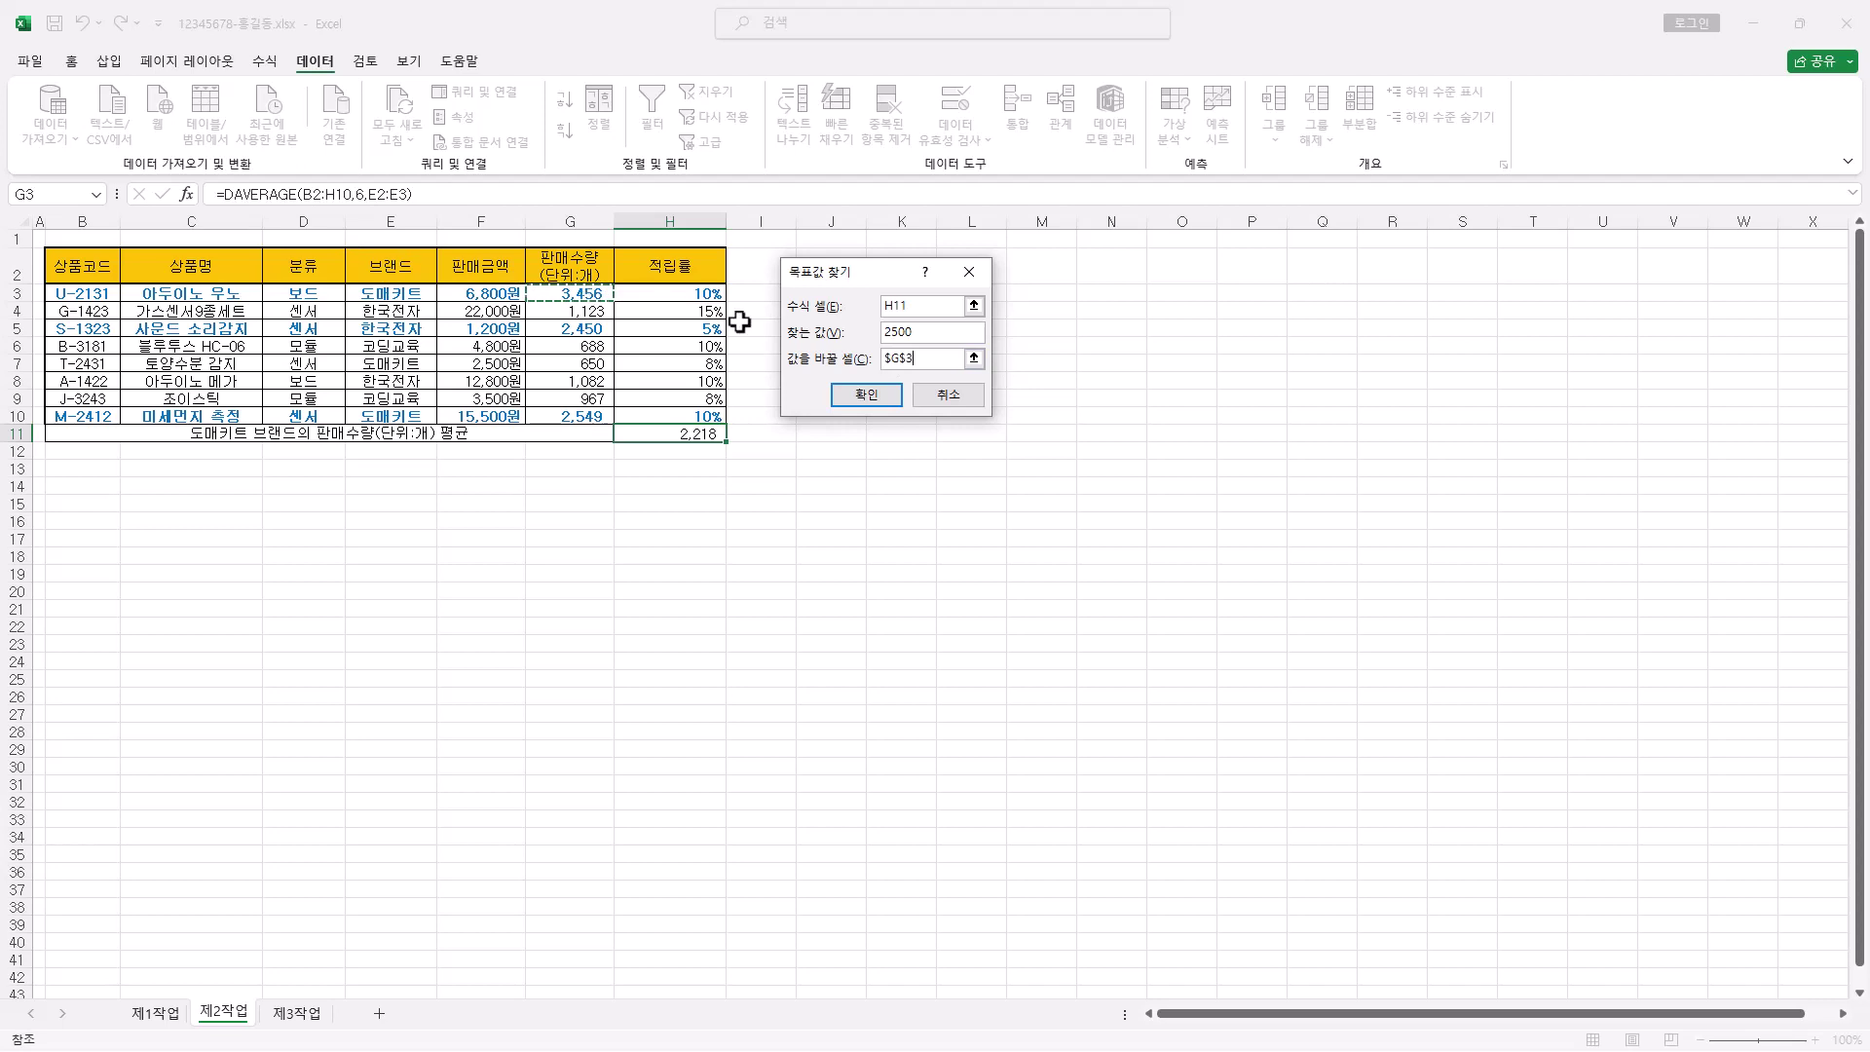
click(869, 395)
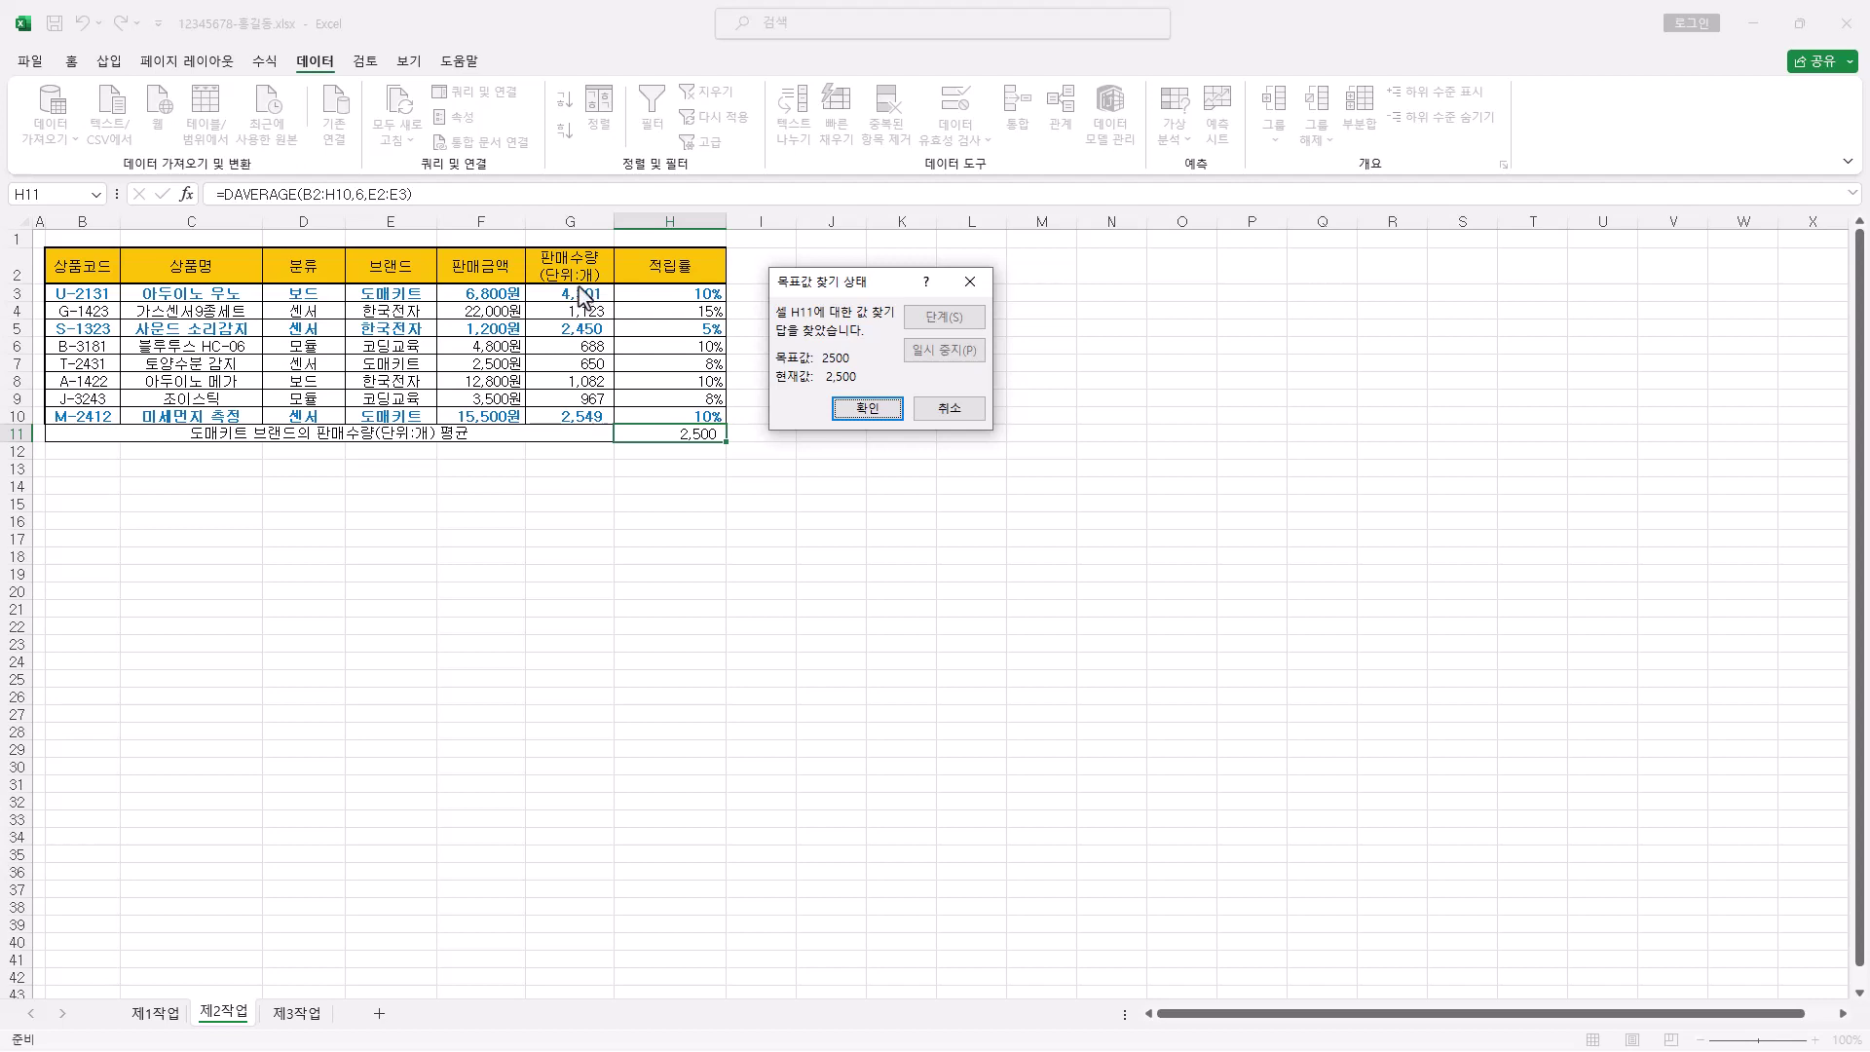
click(879, 413)
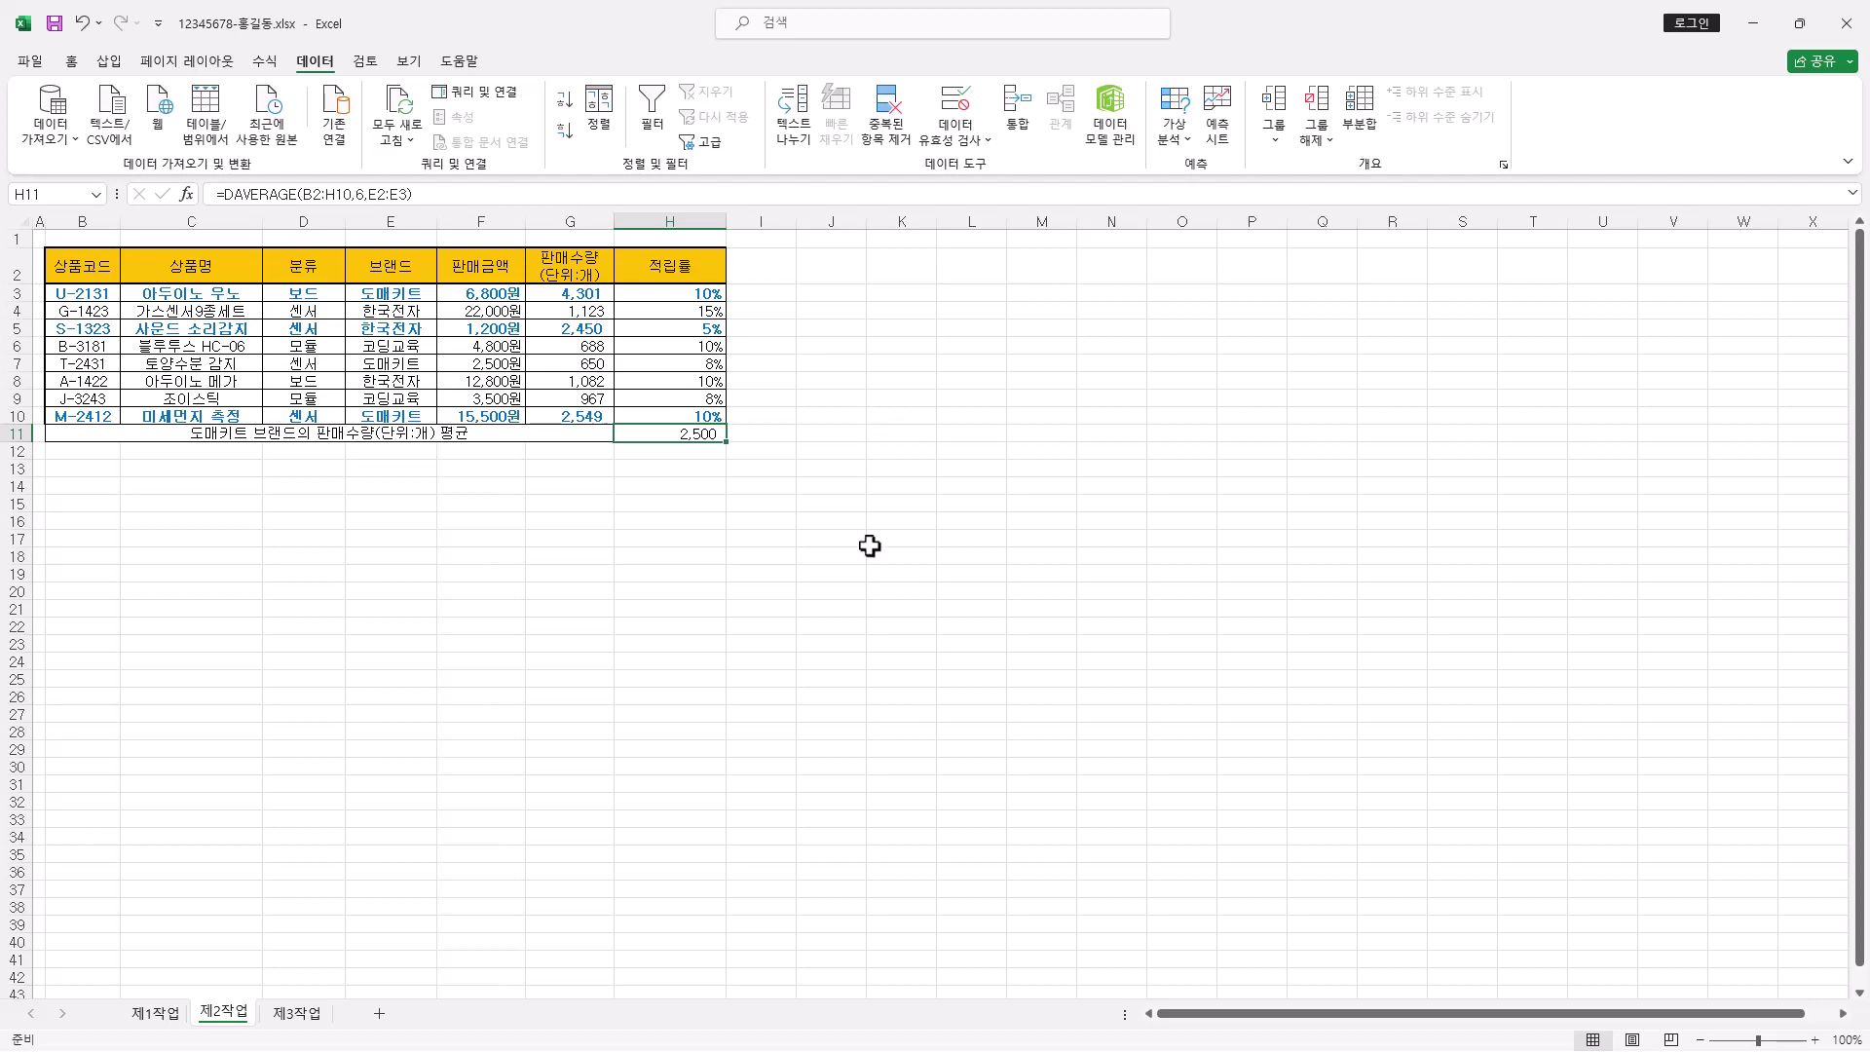
Copy the 분류 and 판매금액 headers from D2 and F2 to the criteria area starting at B14
click(321, 270)
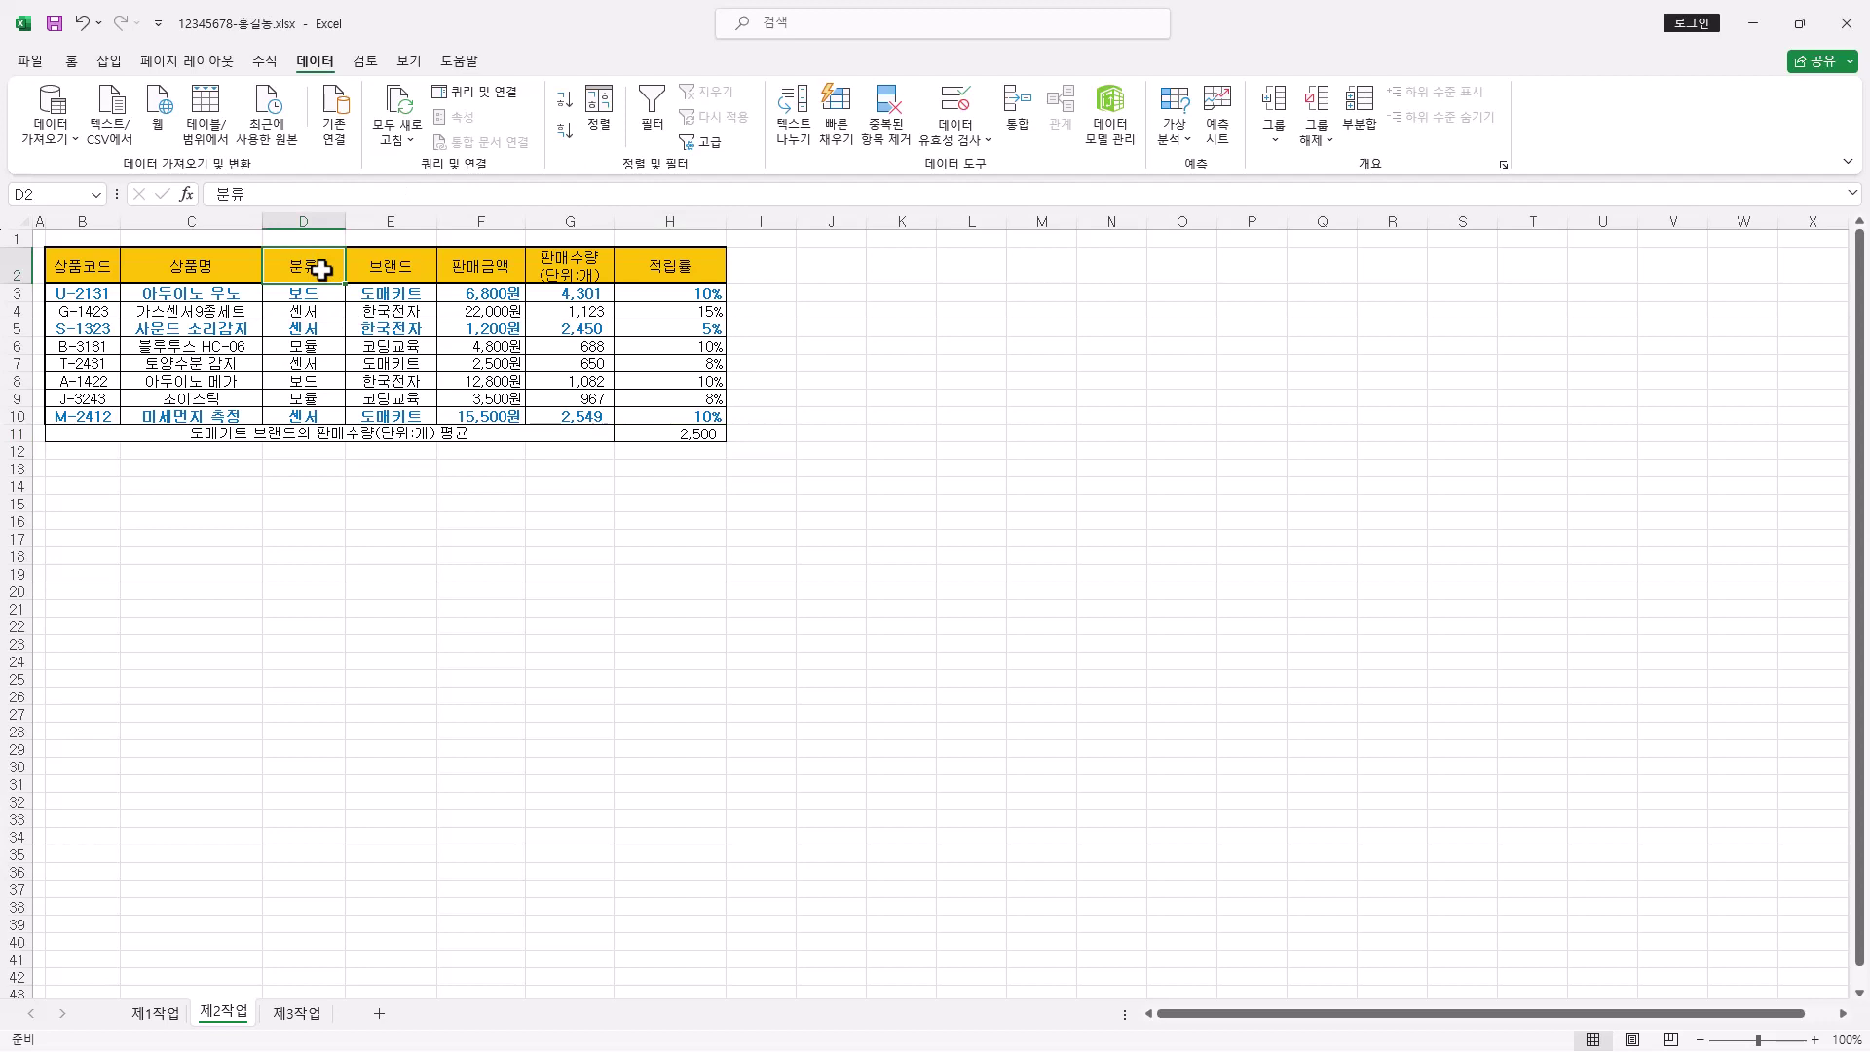
ctrl+click(501, 265)
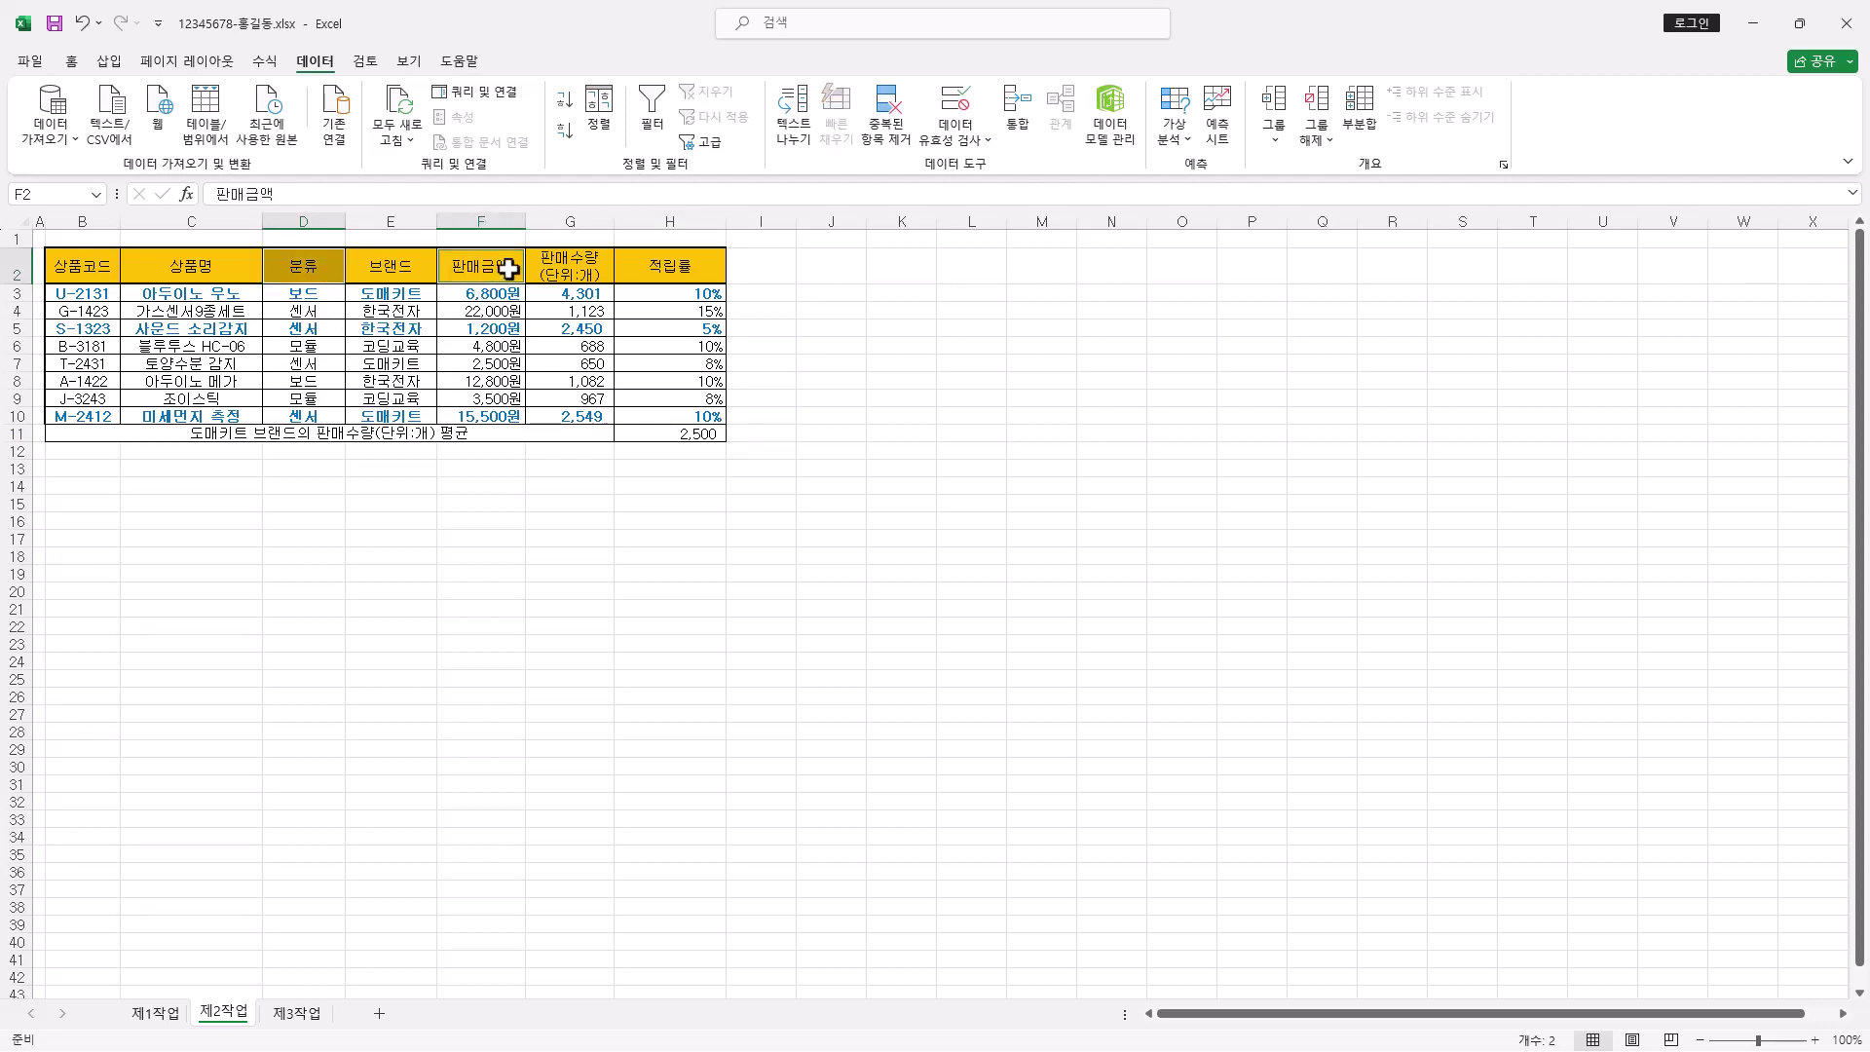
key(ctrl+c)
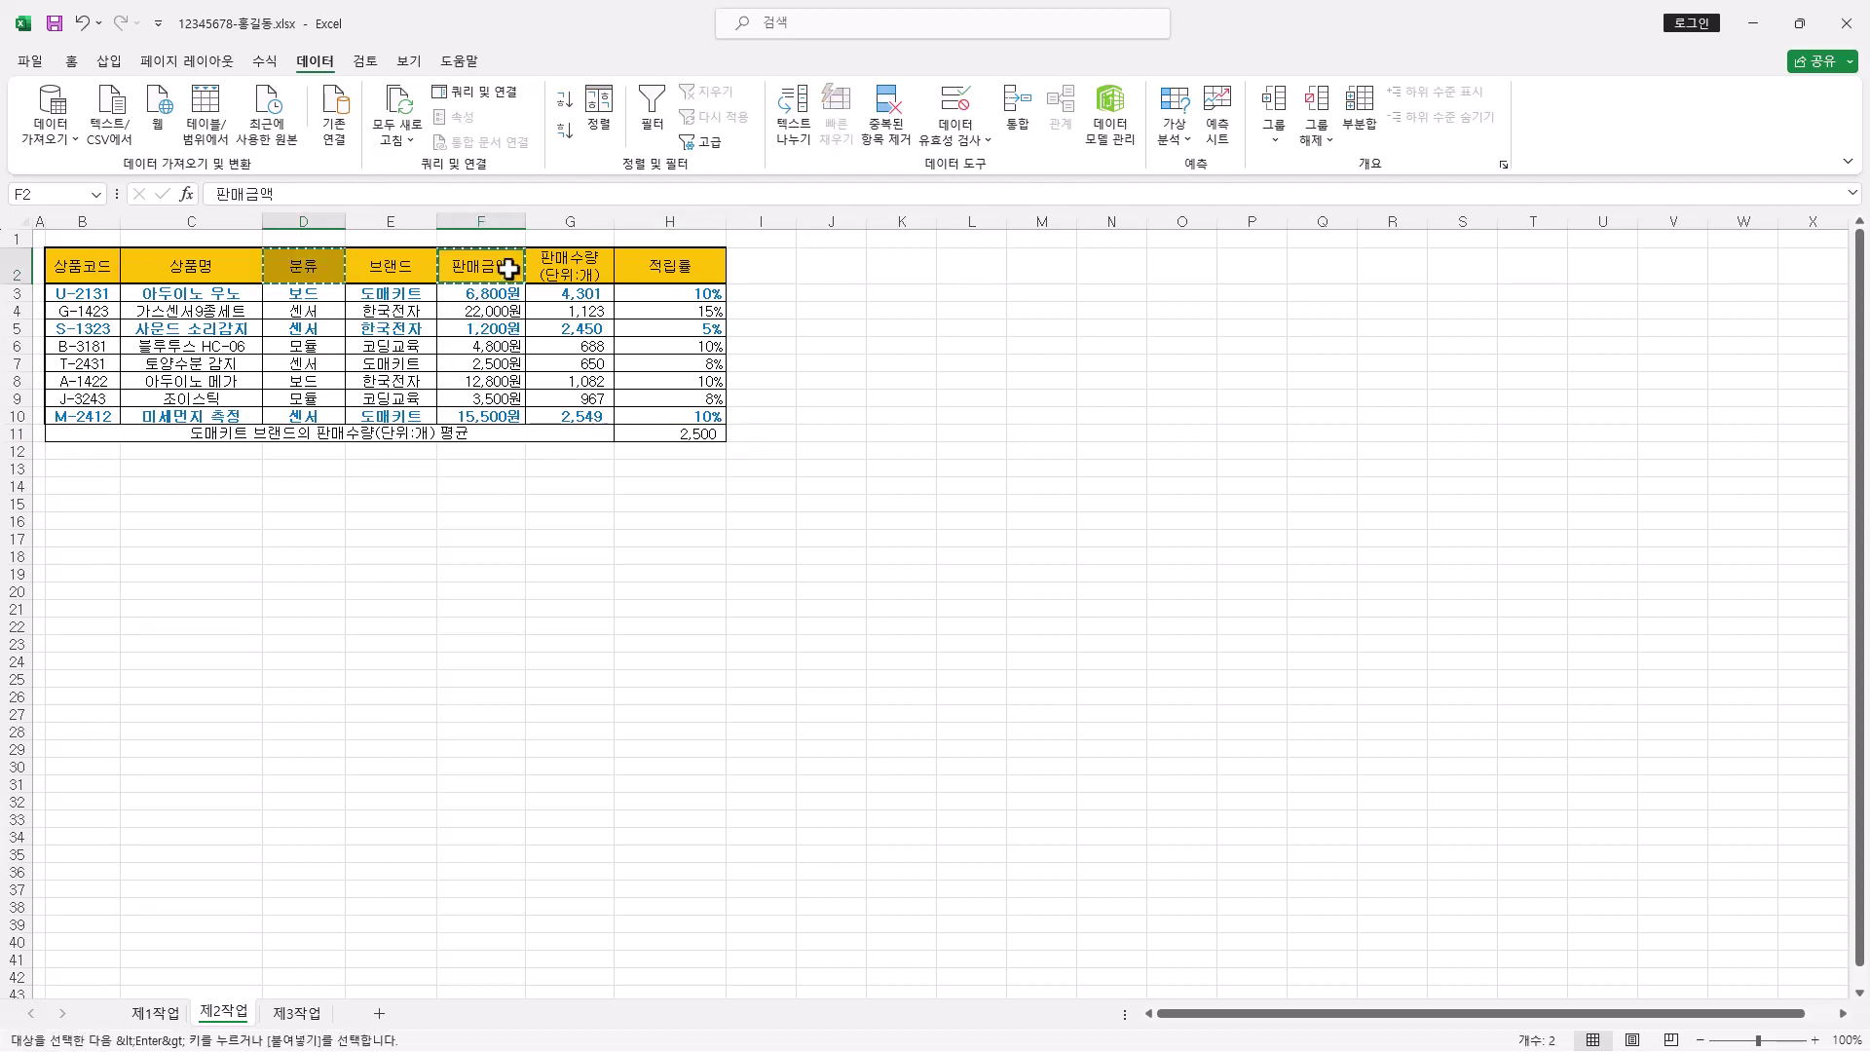
click(101, 487)
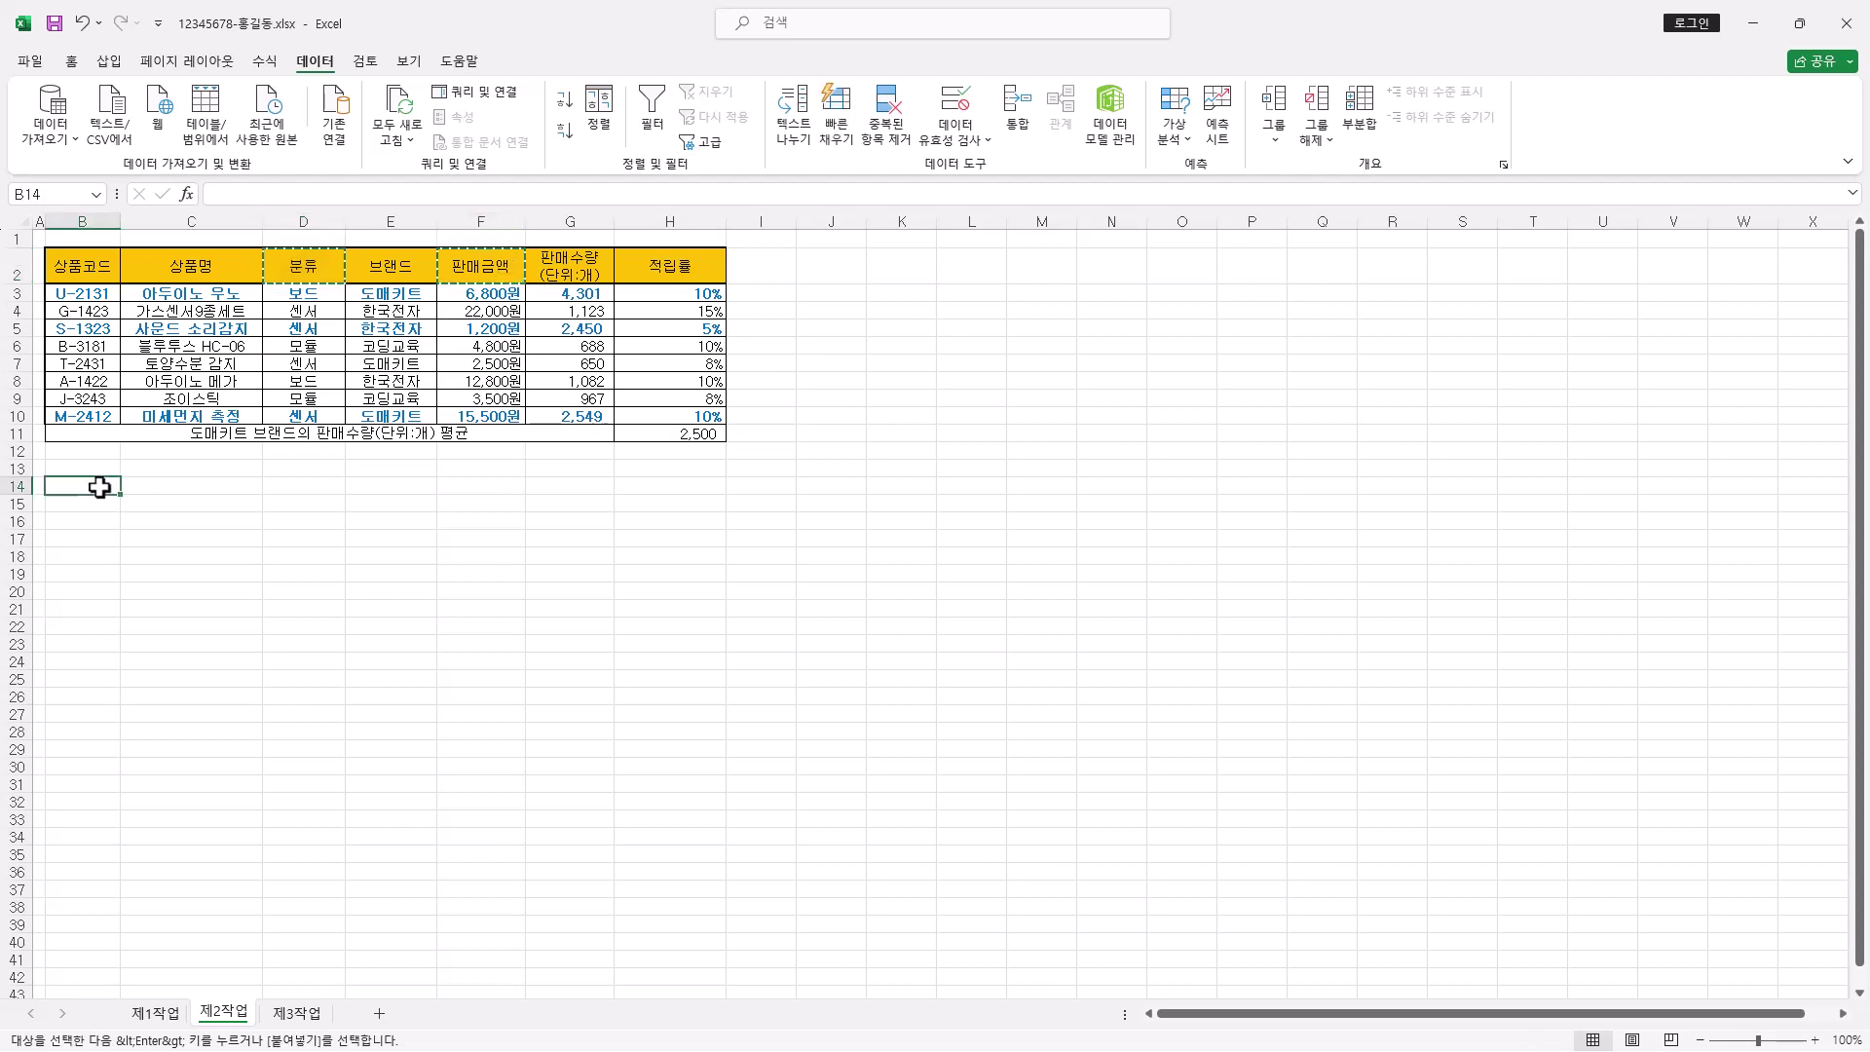
key(ctrl+v)
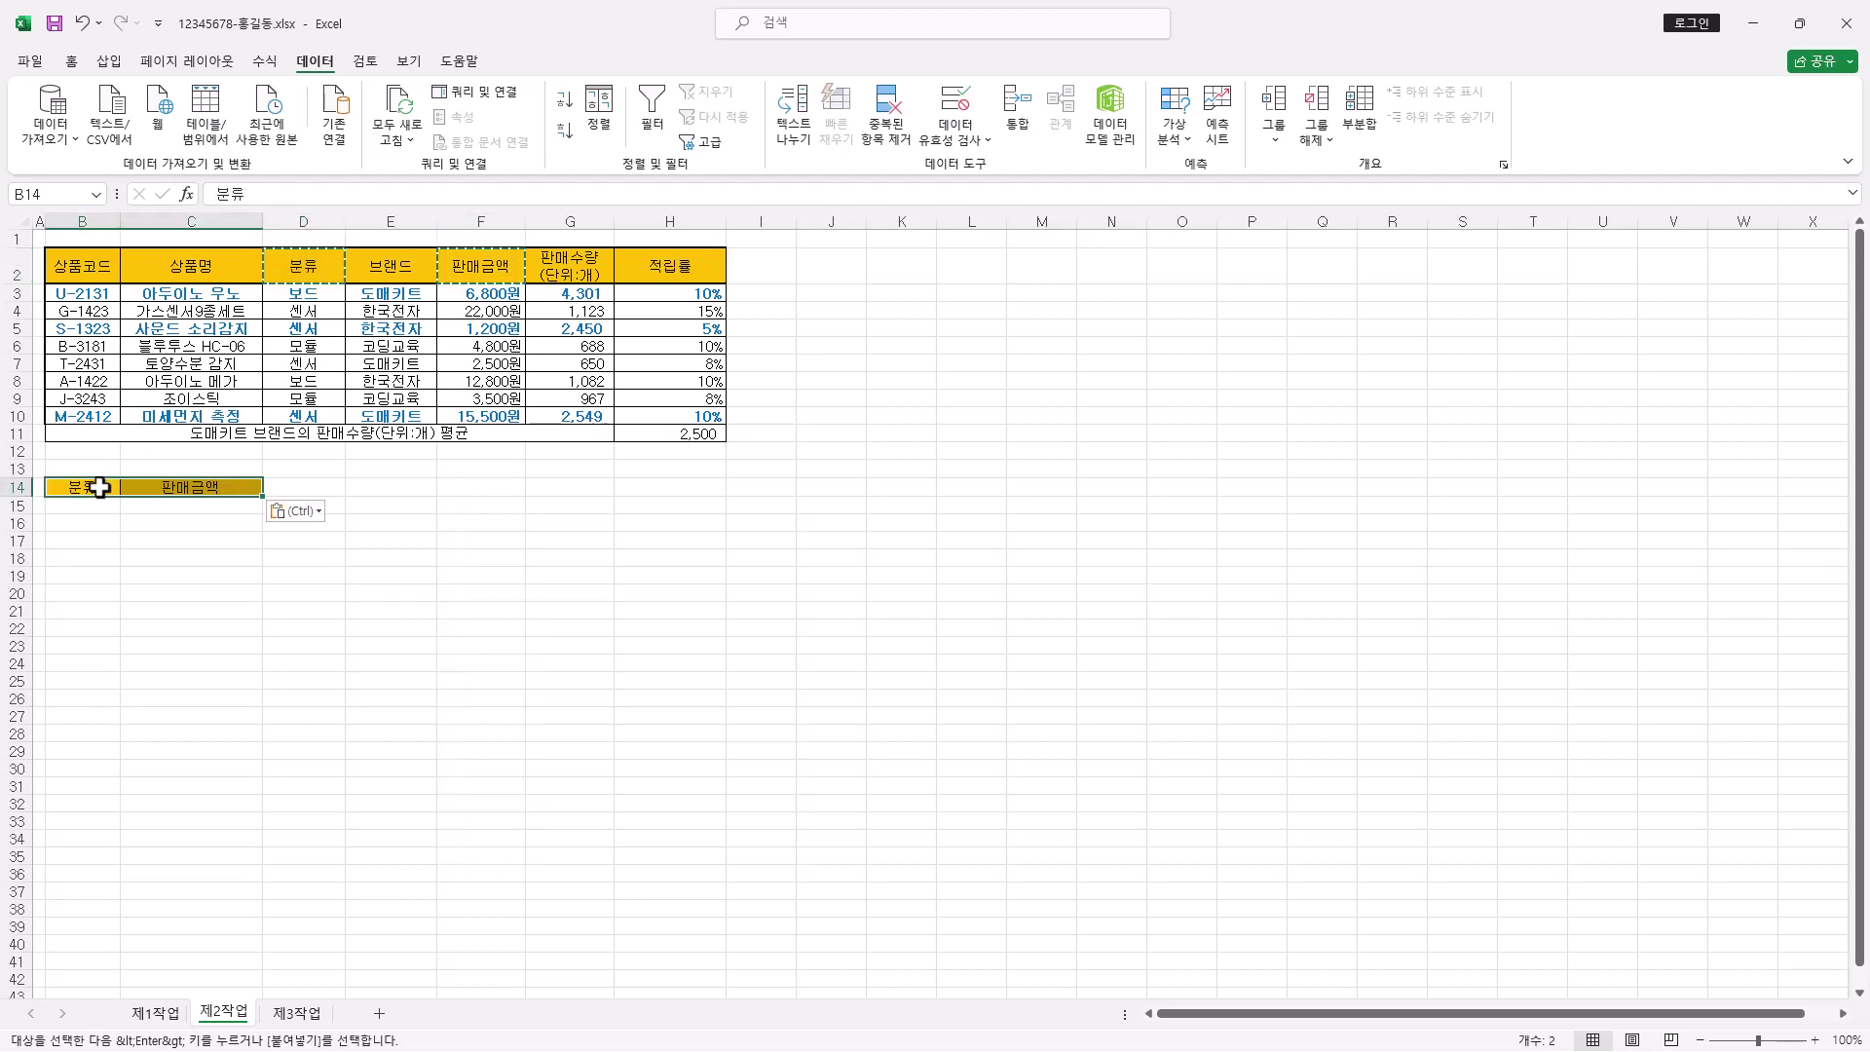
key(ctrl)
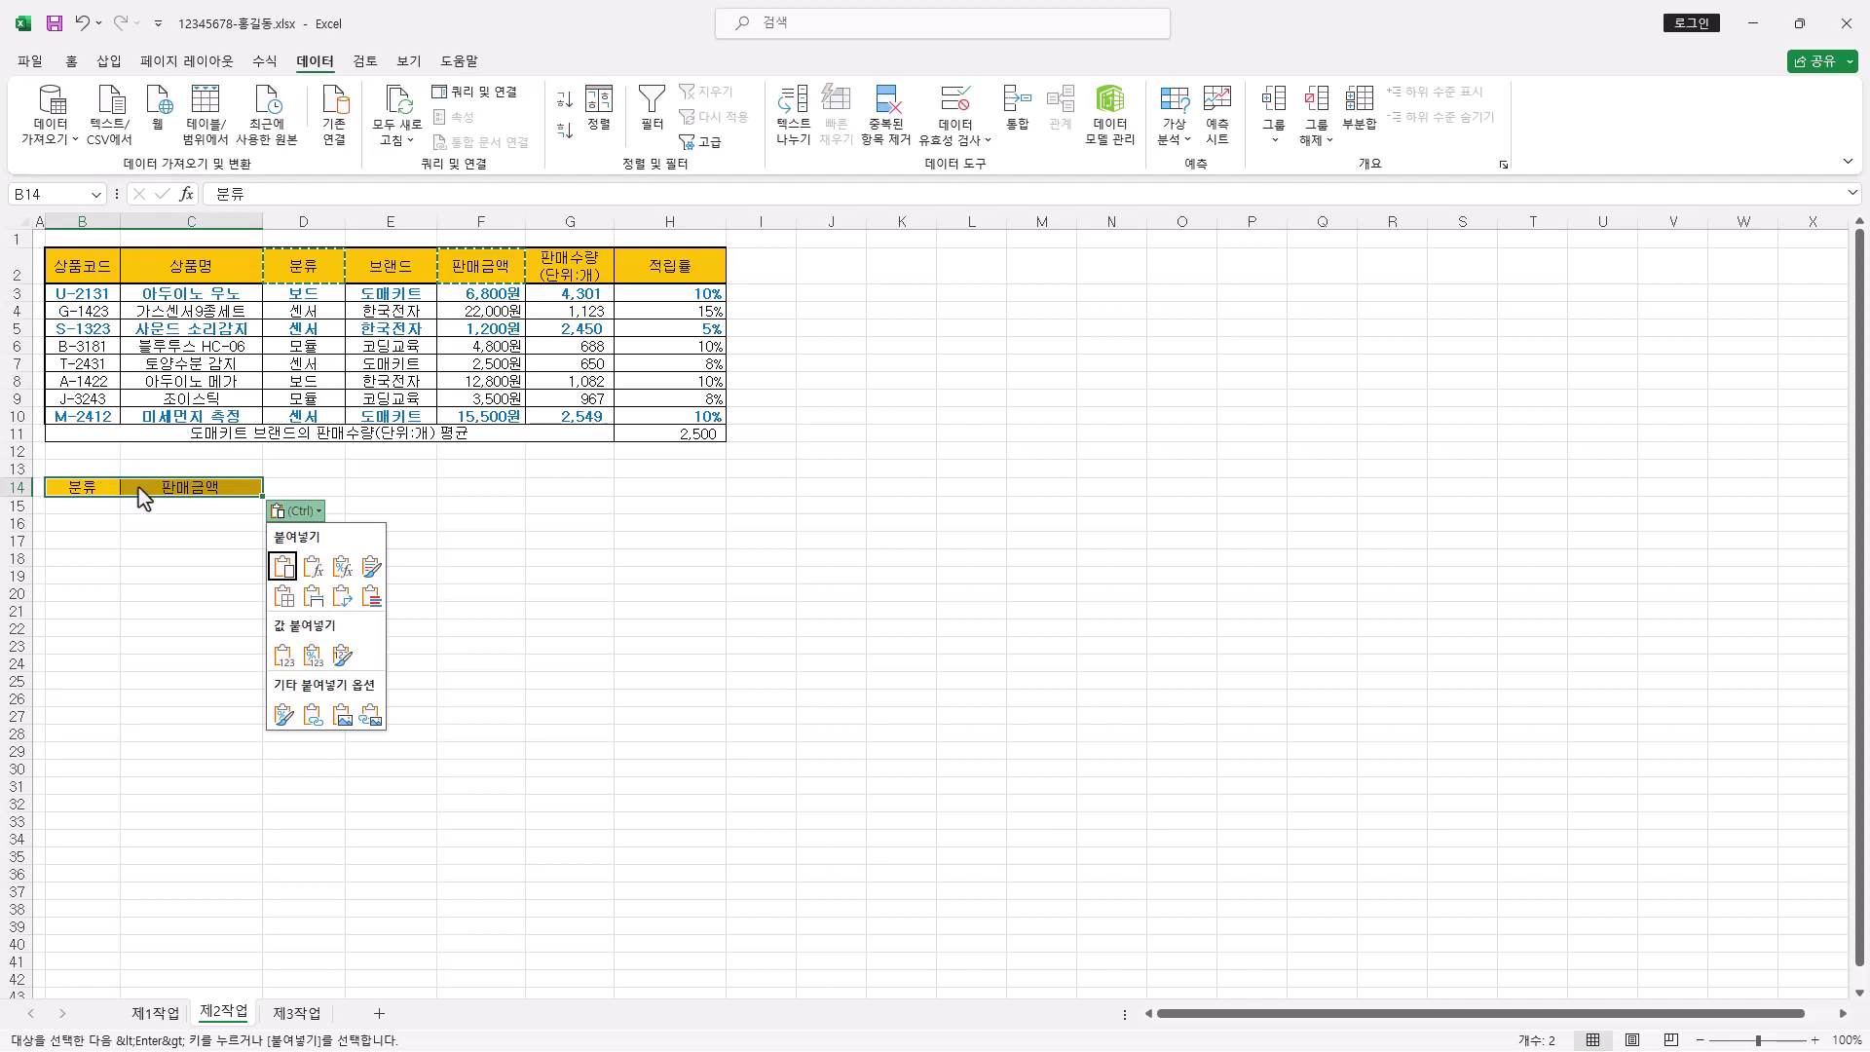
key(Escape)
Enter 모듈 in B15 as the criterion under the 분류 header
click(95, 486)
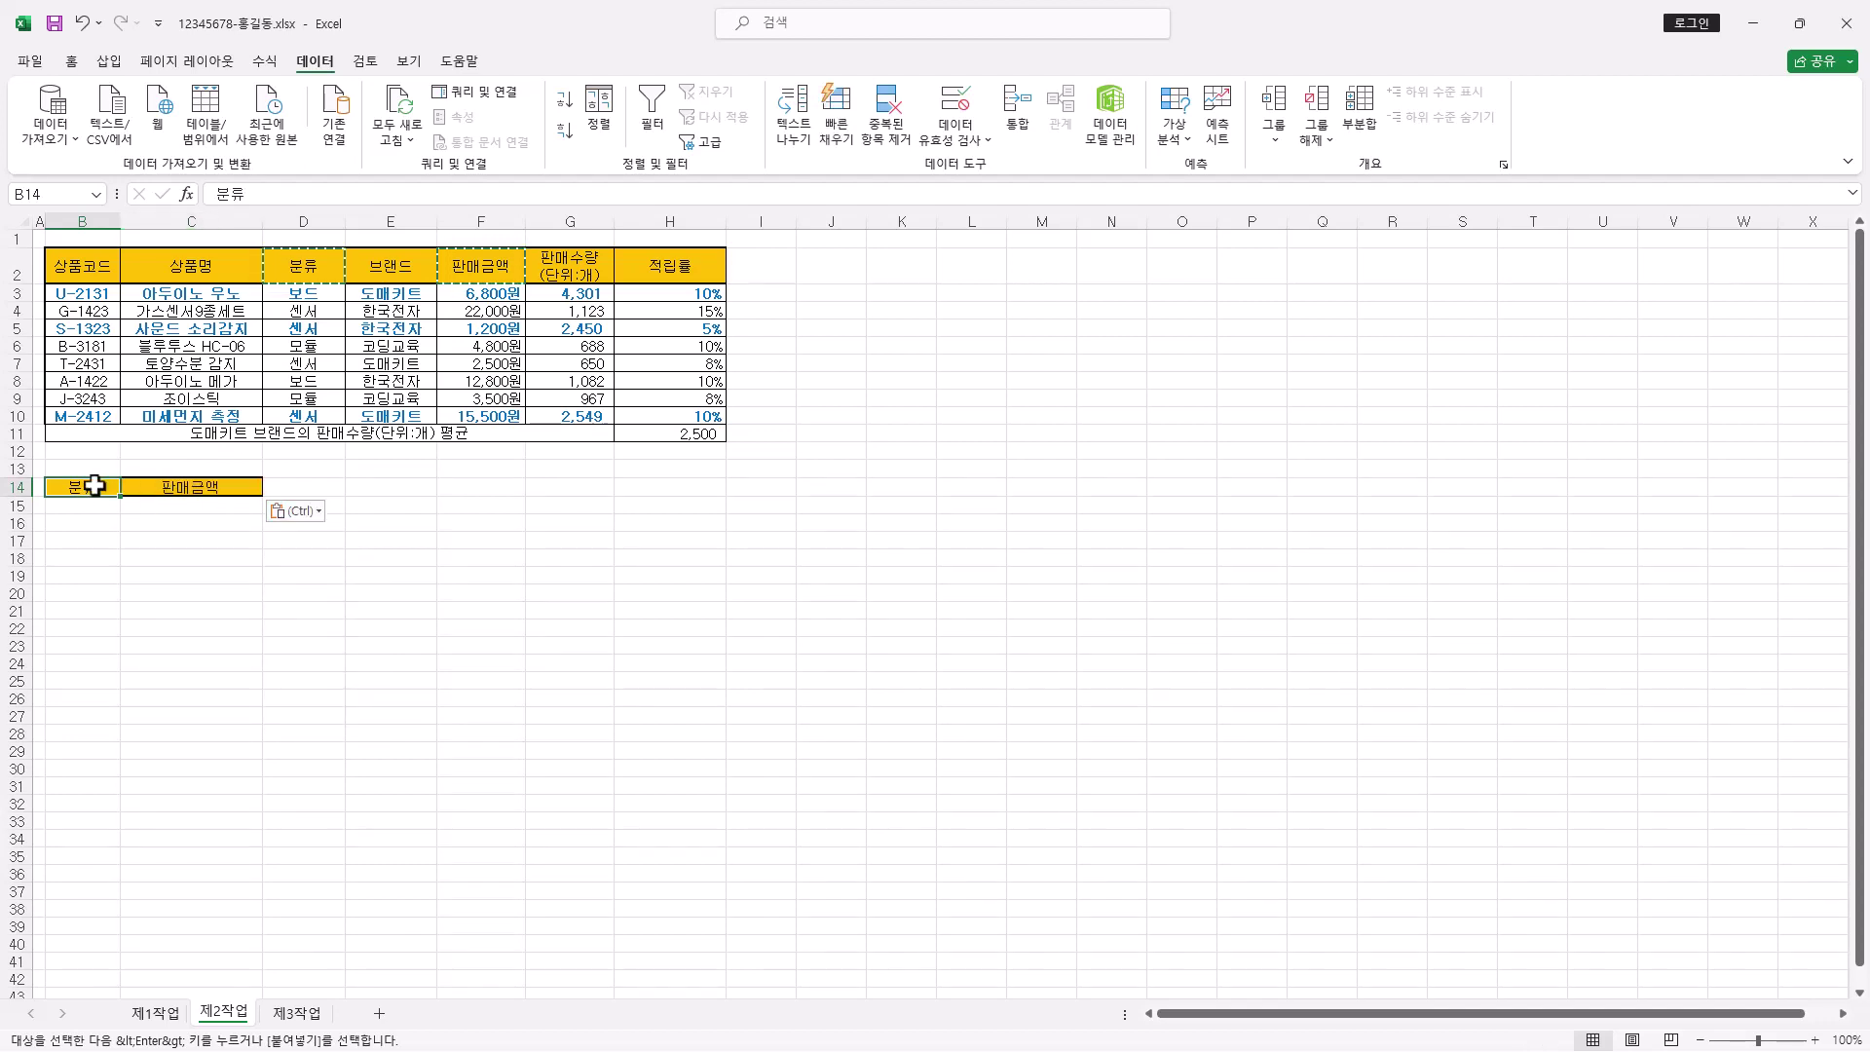
click(102, 506)
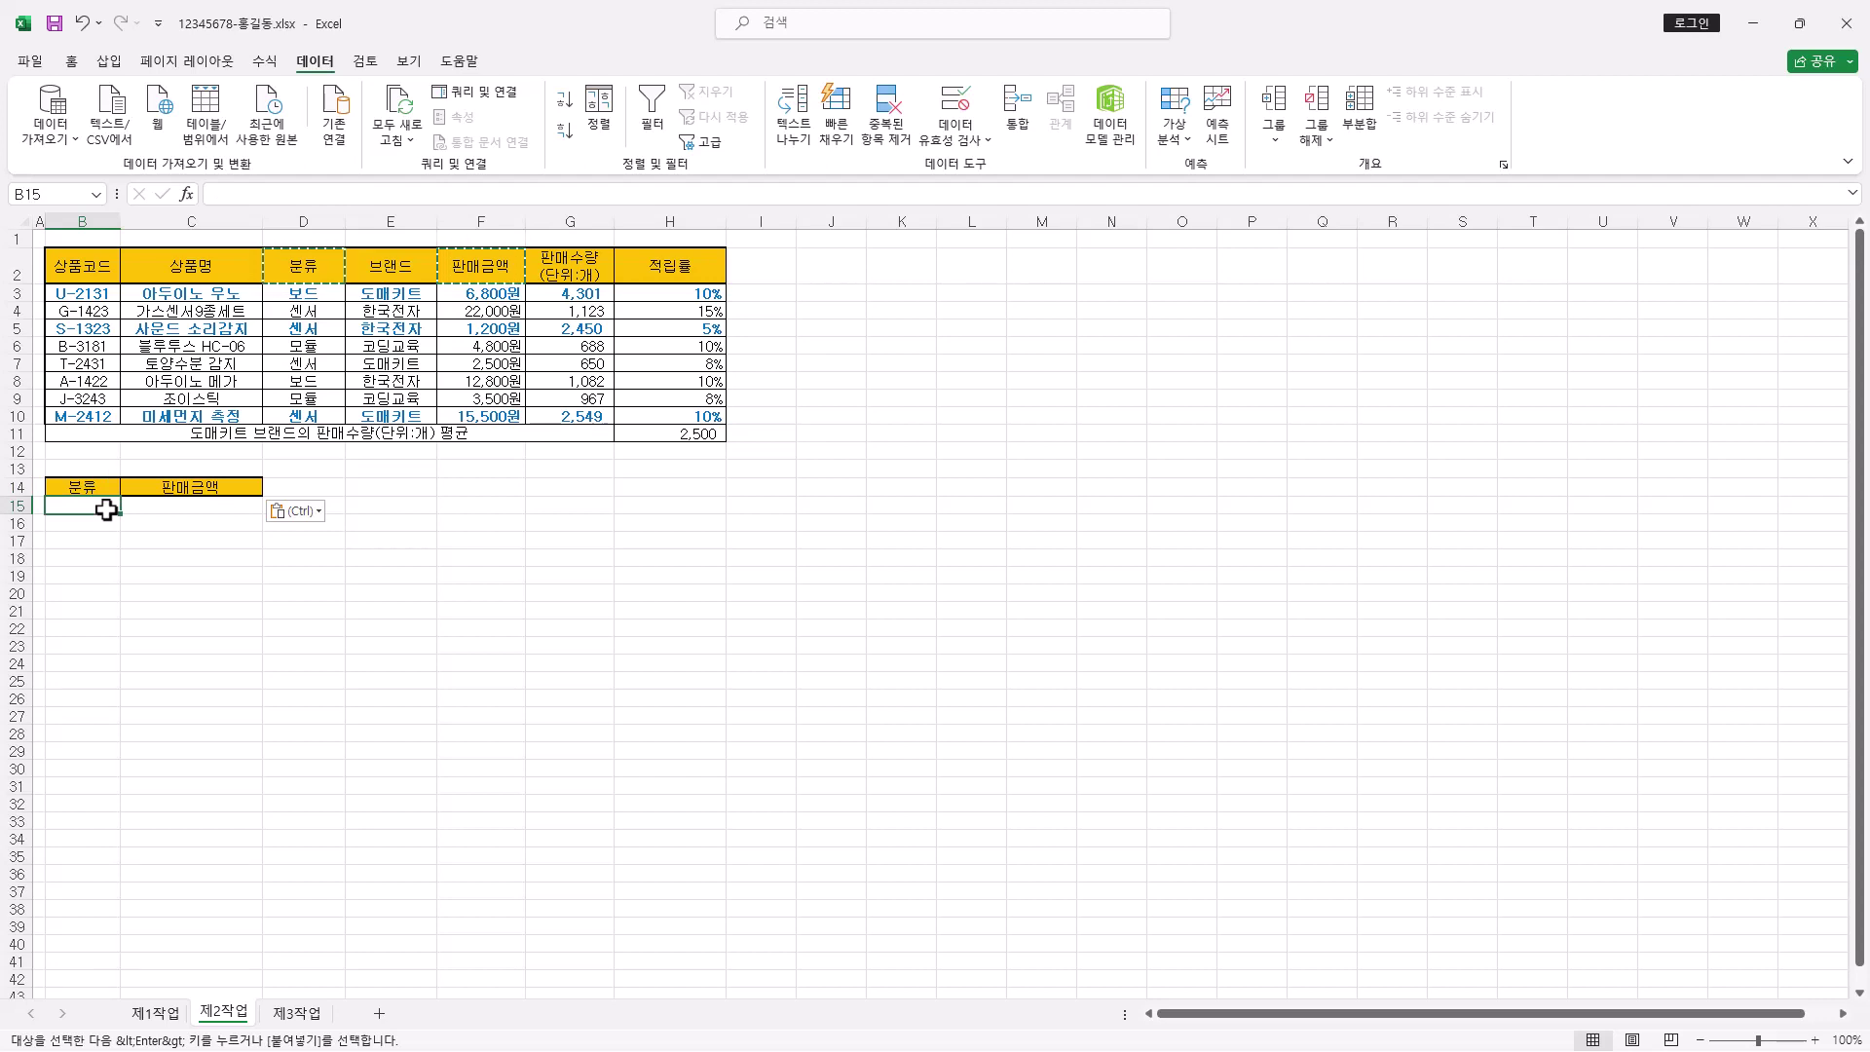
text(모듈)
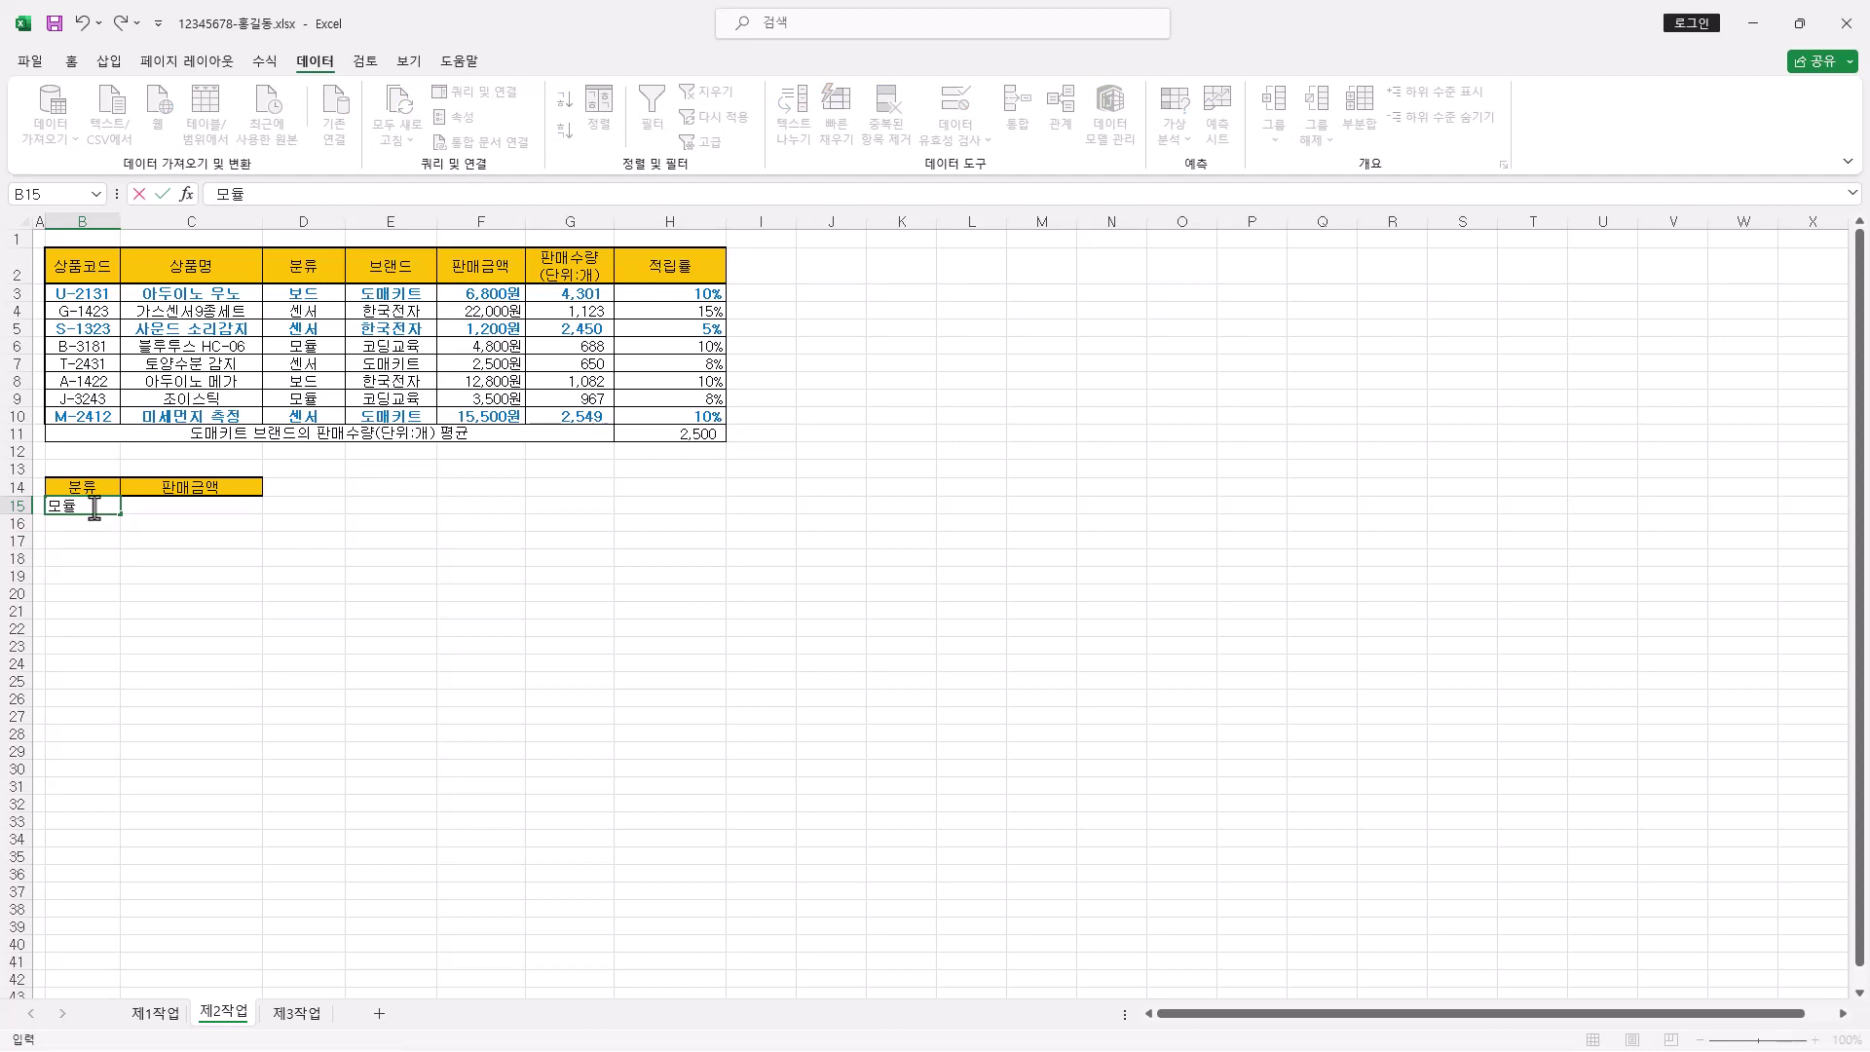
click(199, 489)
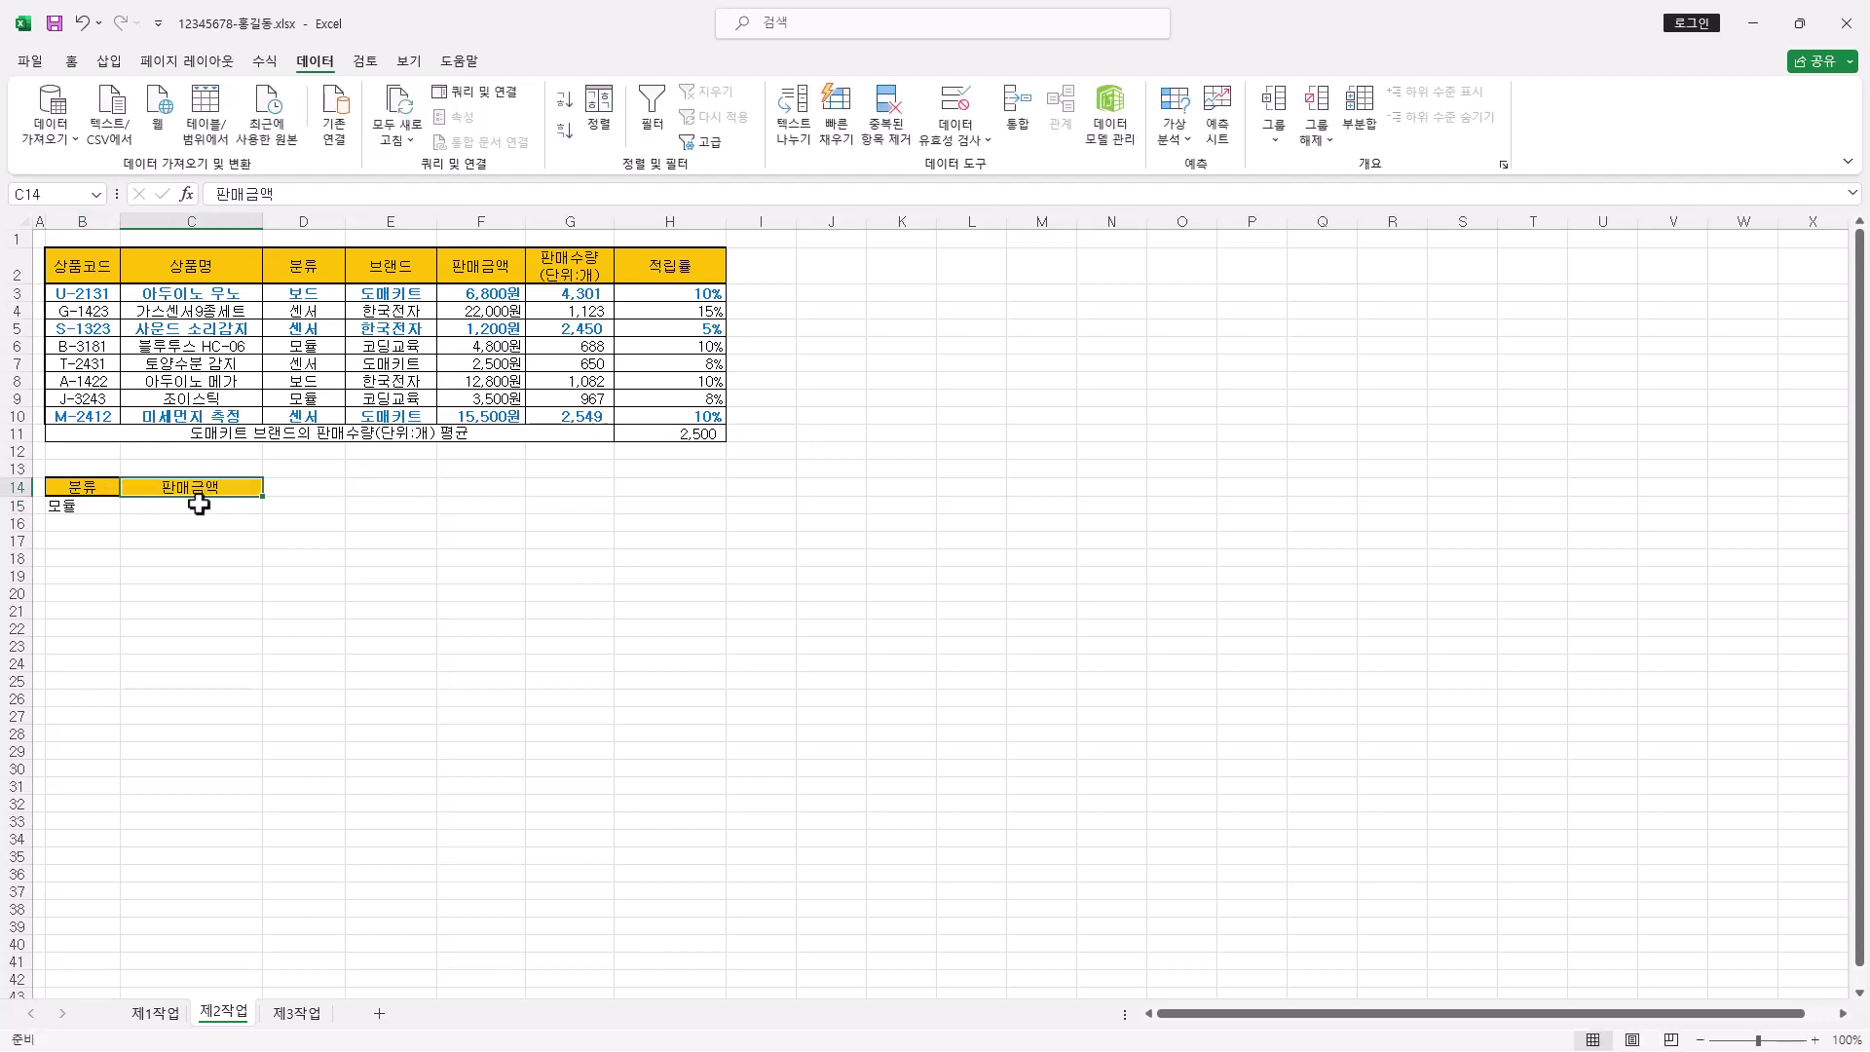
Enter <=3000 in C16 as the 판매금액 criterion, one row below the 모듈 criterion
click(200, 511)
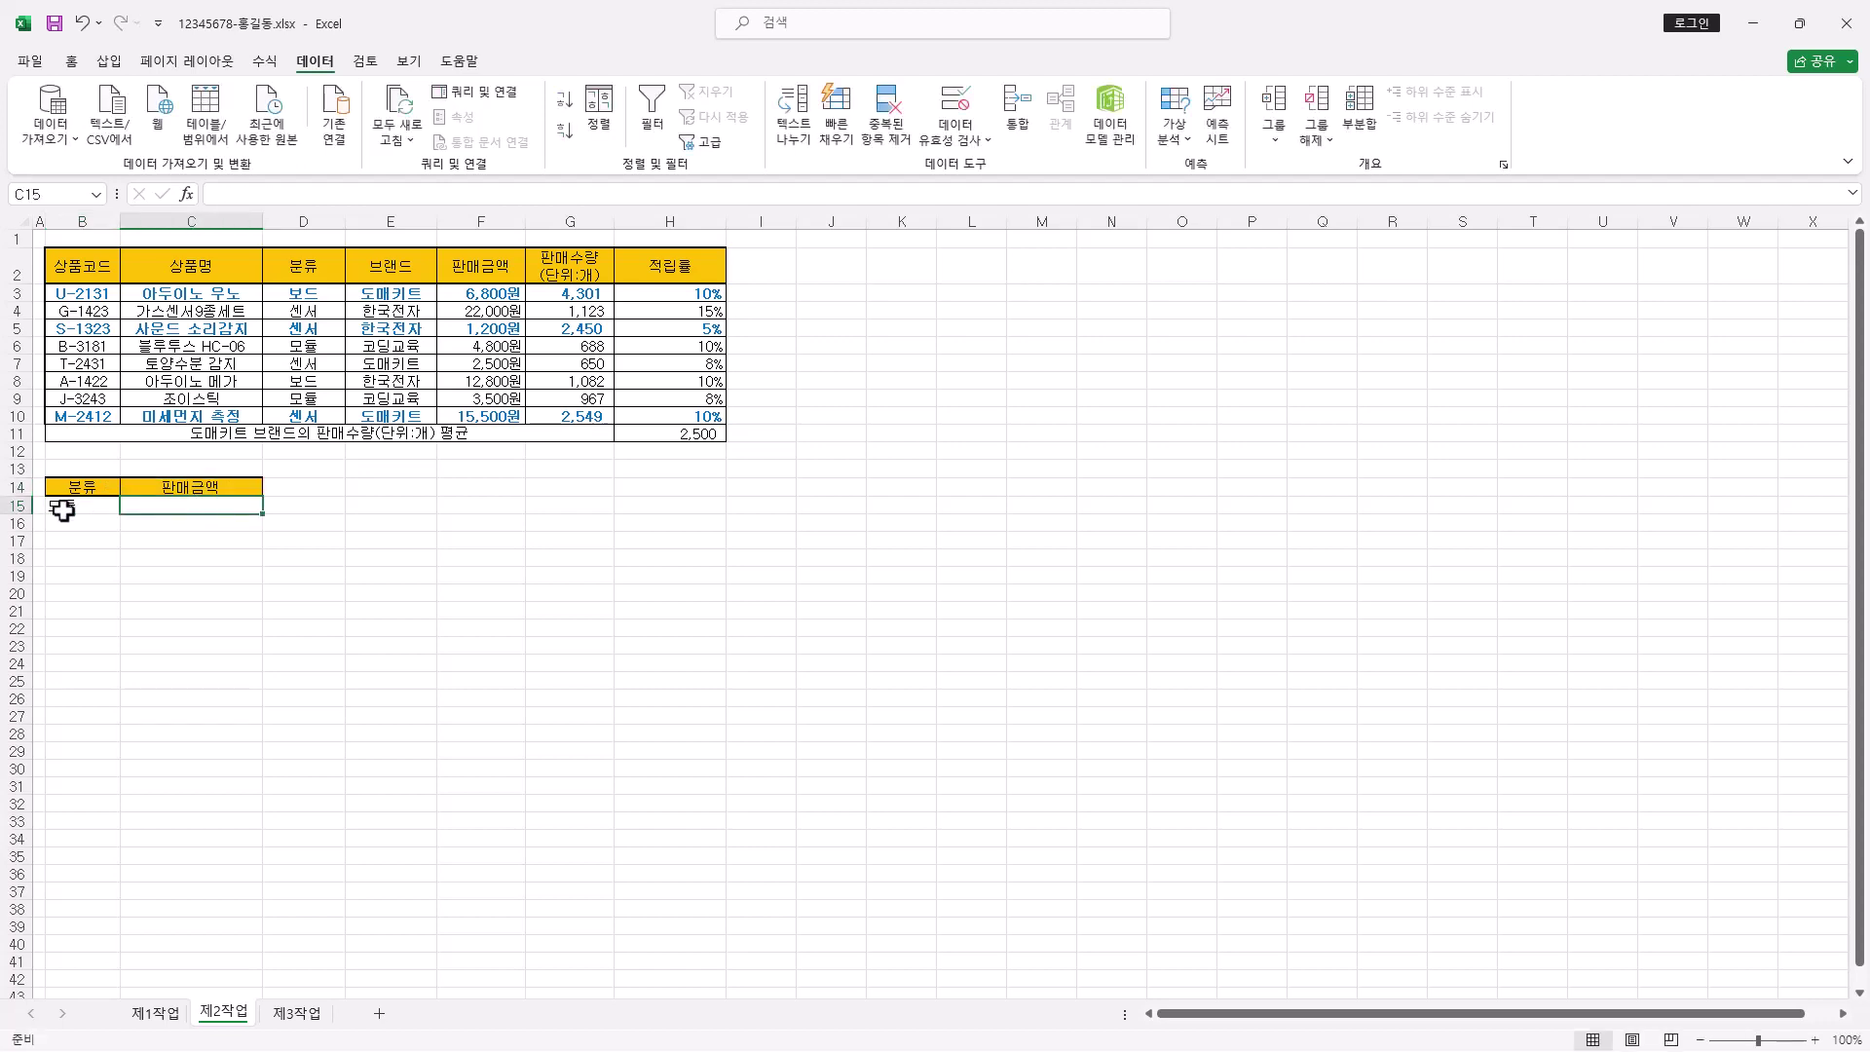
click(203, 524)
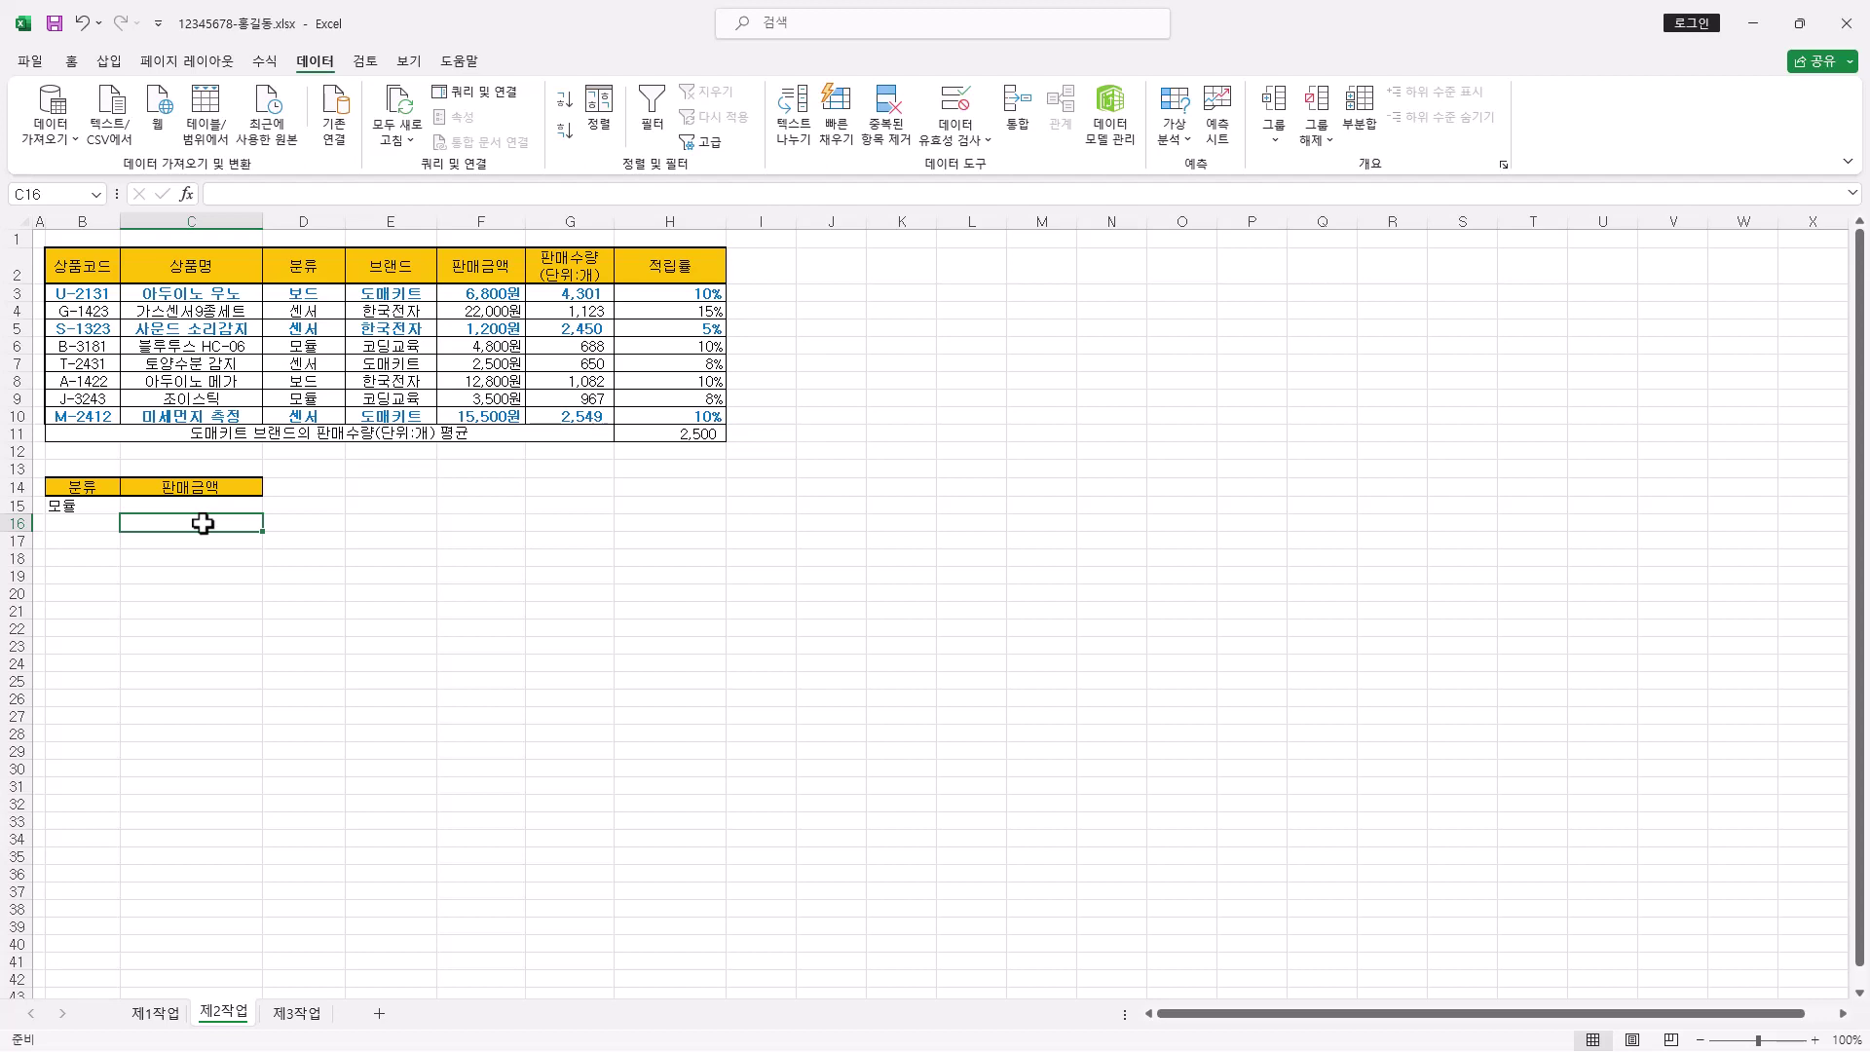
text(<)
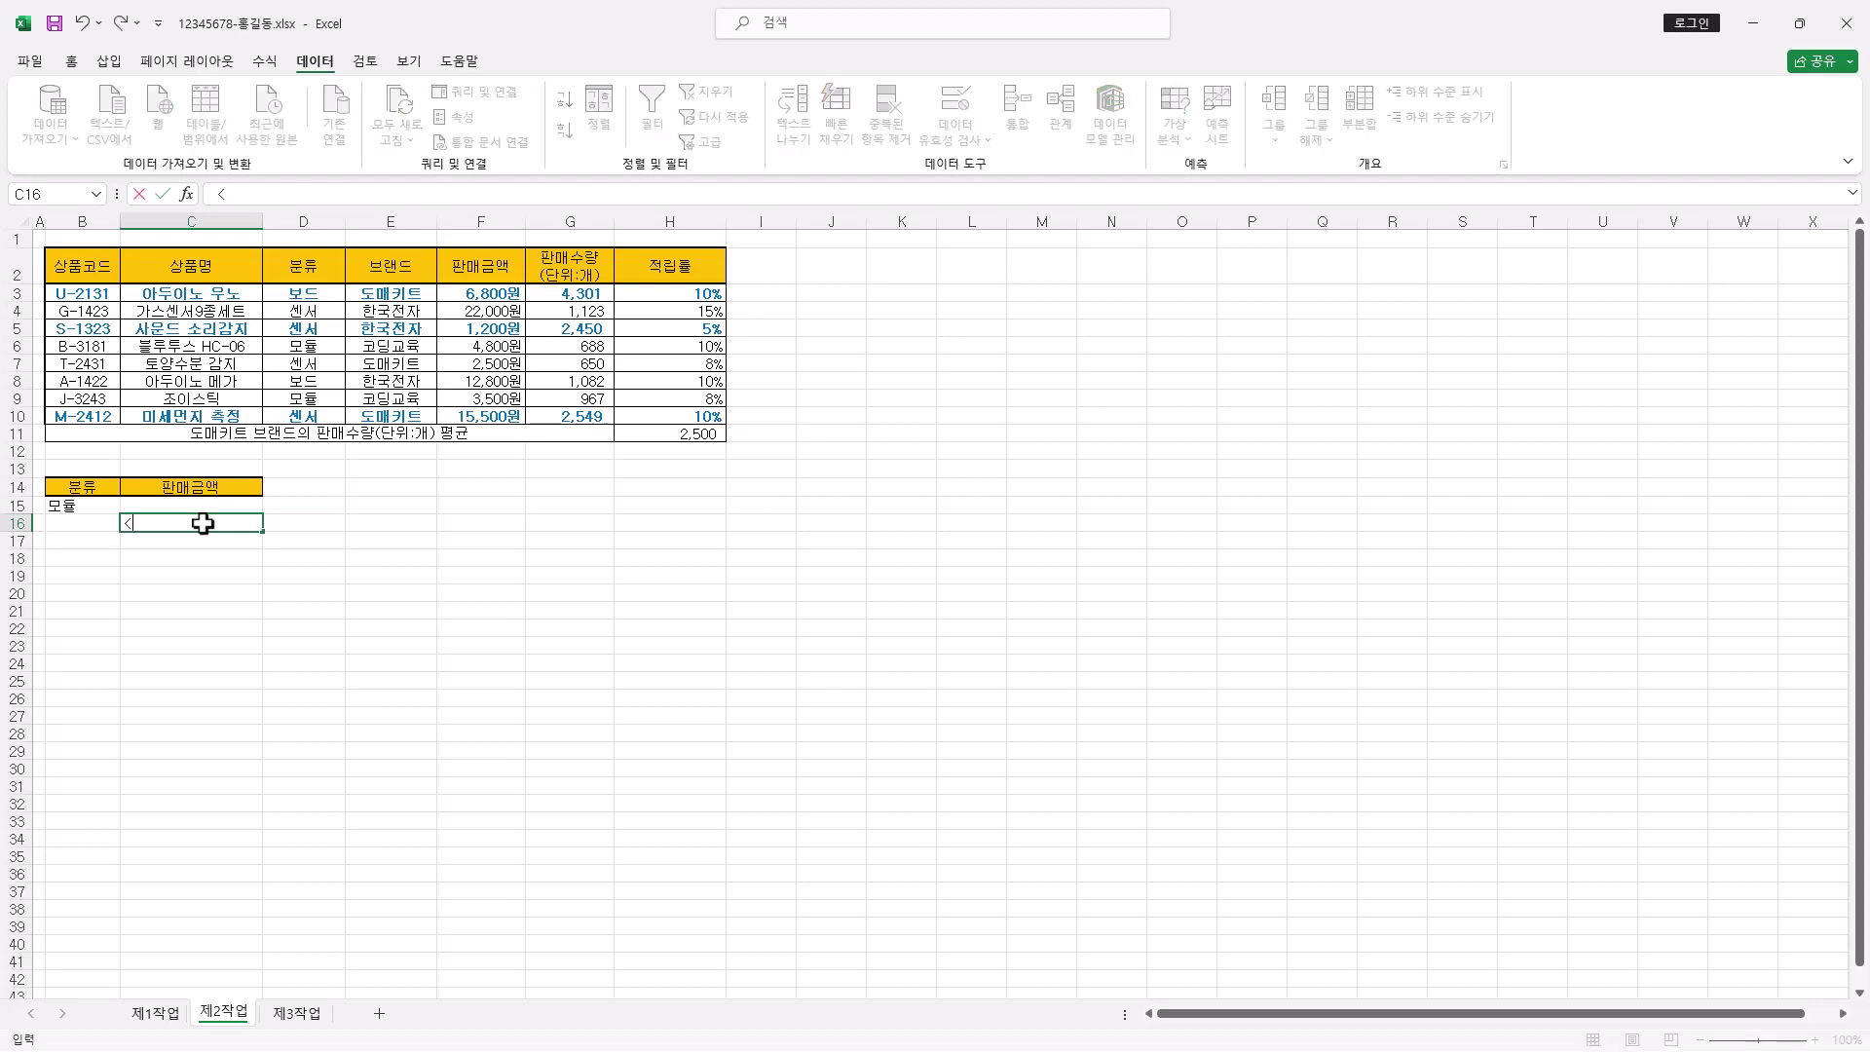
text(=3000)
key(Return)
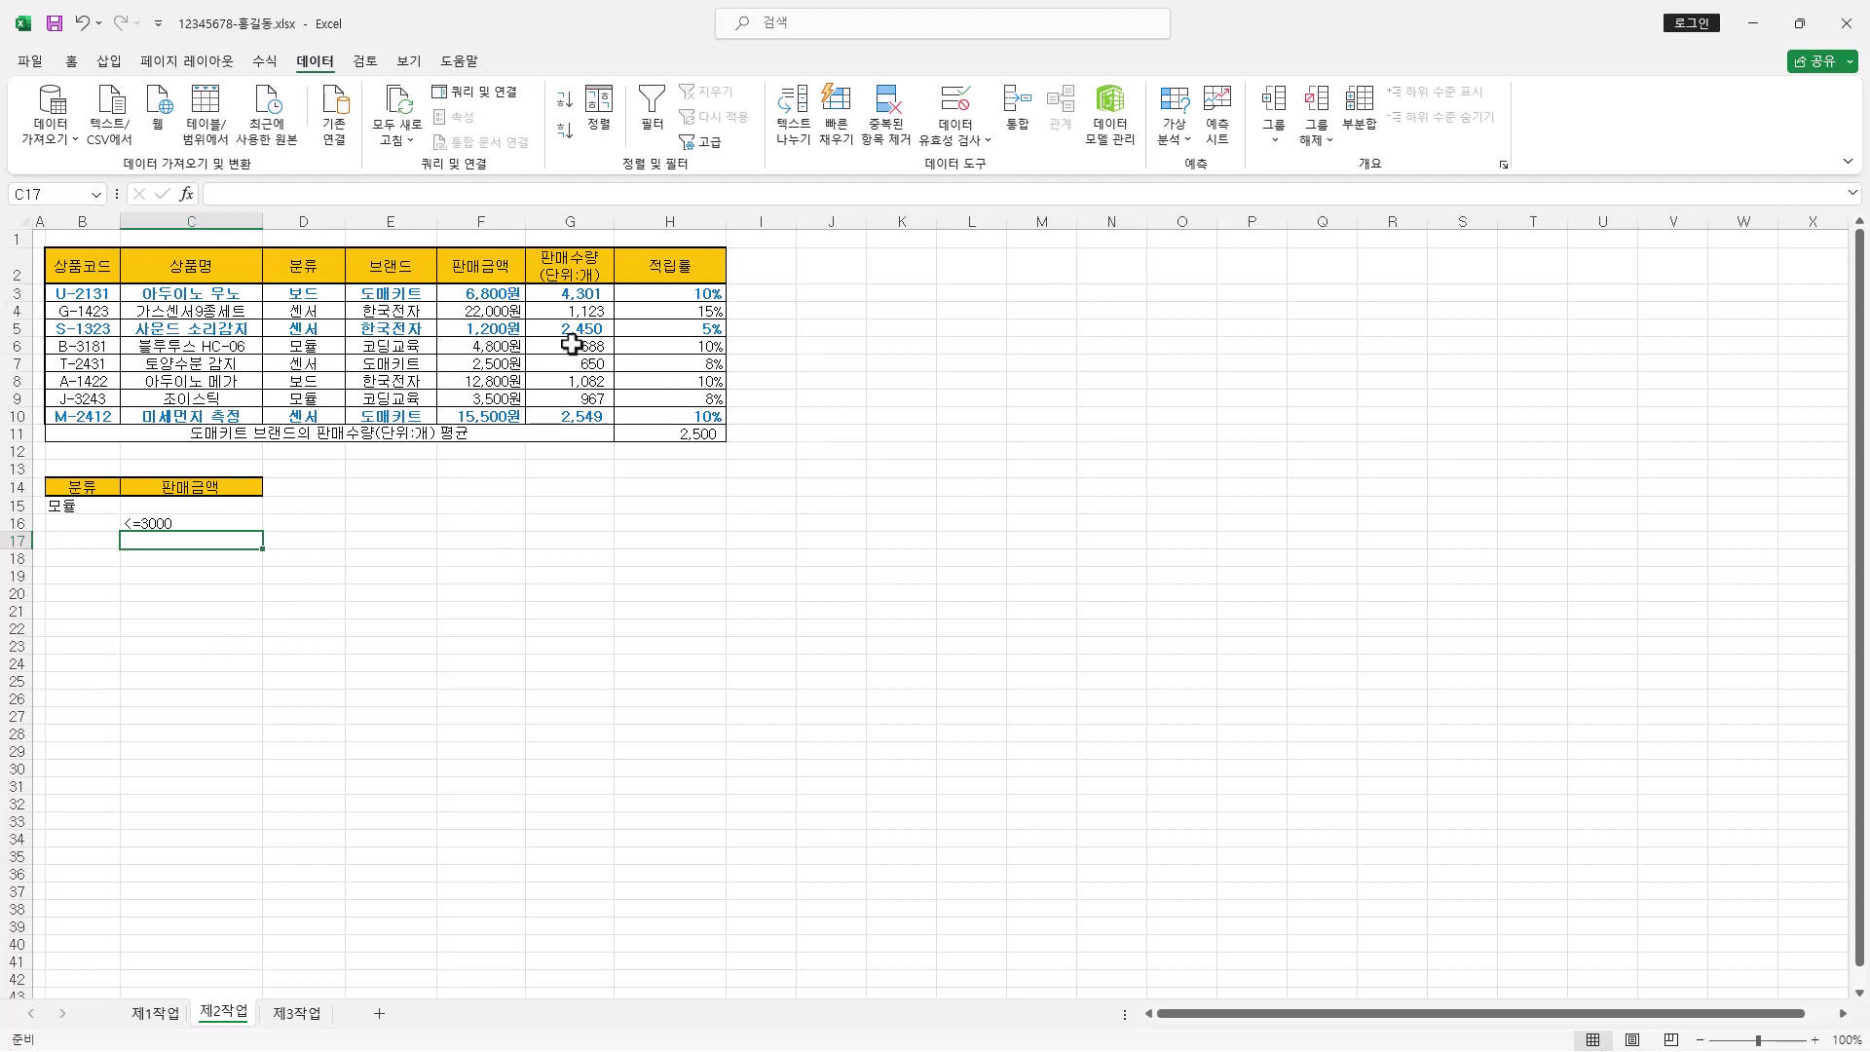
click(450, 349)
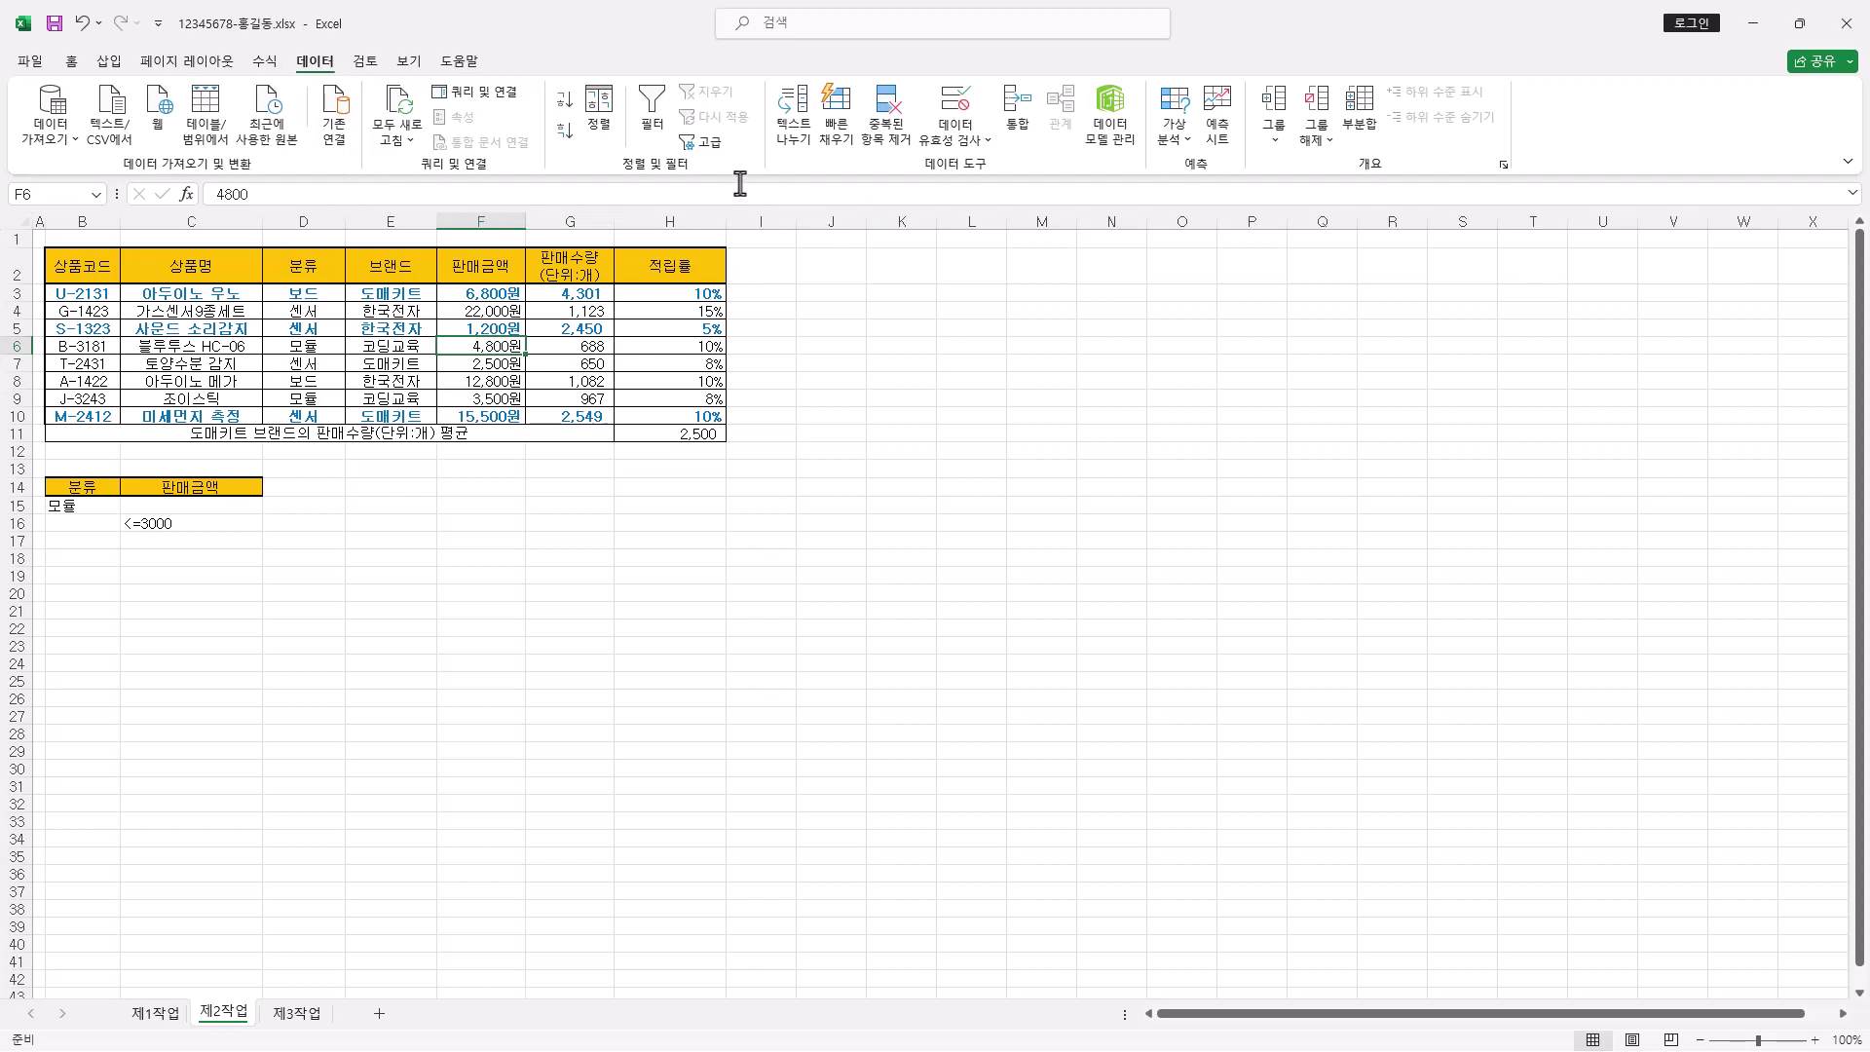
click(703, 142)
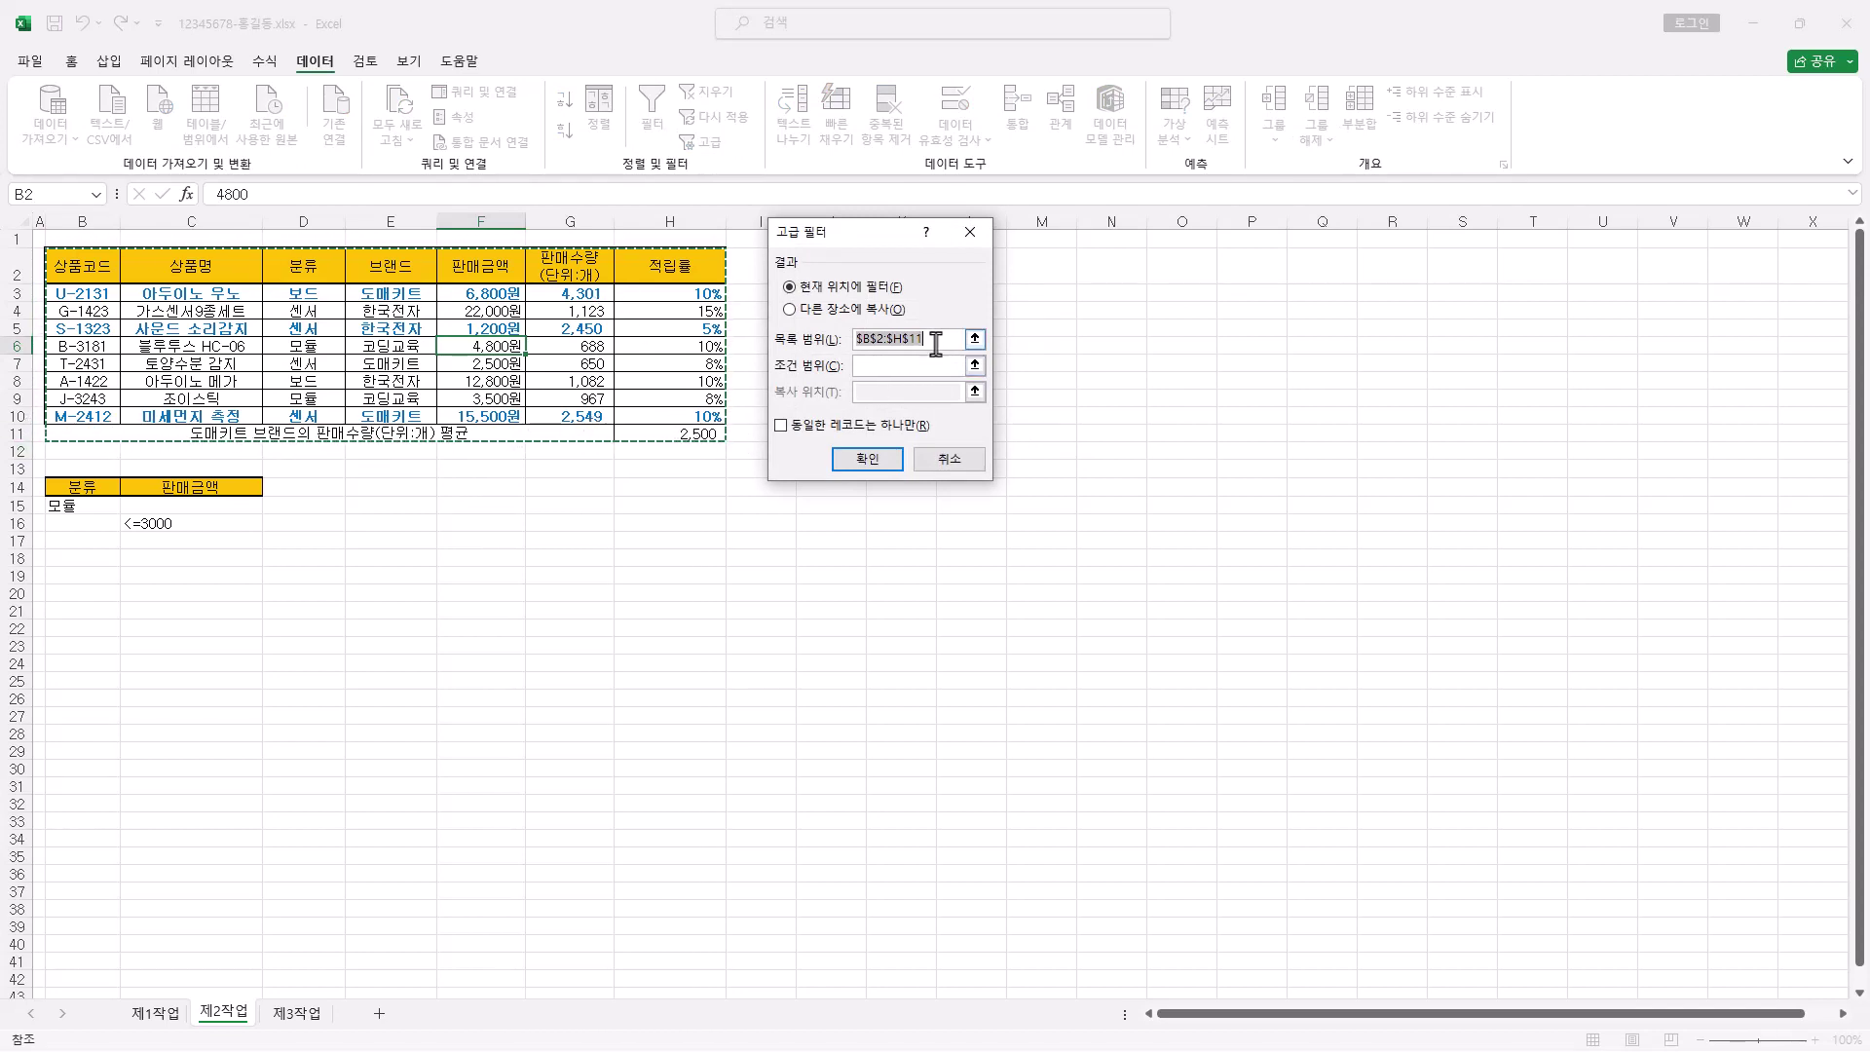
click(945, 463)
Run an advanced filter (고급 필터) on B2:H10 with criteria range B14:C16, copying the results to B18
drag(94, 278, 677, 412)
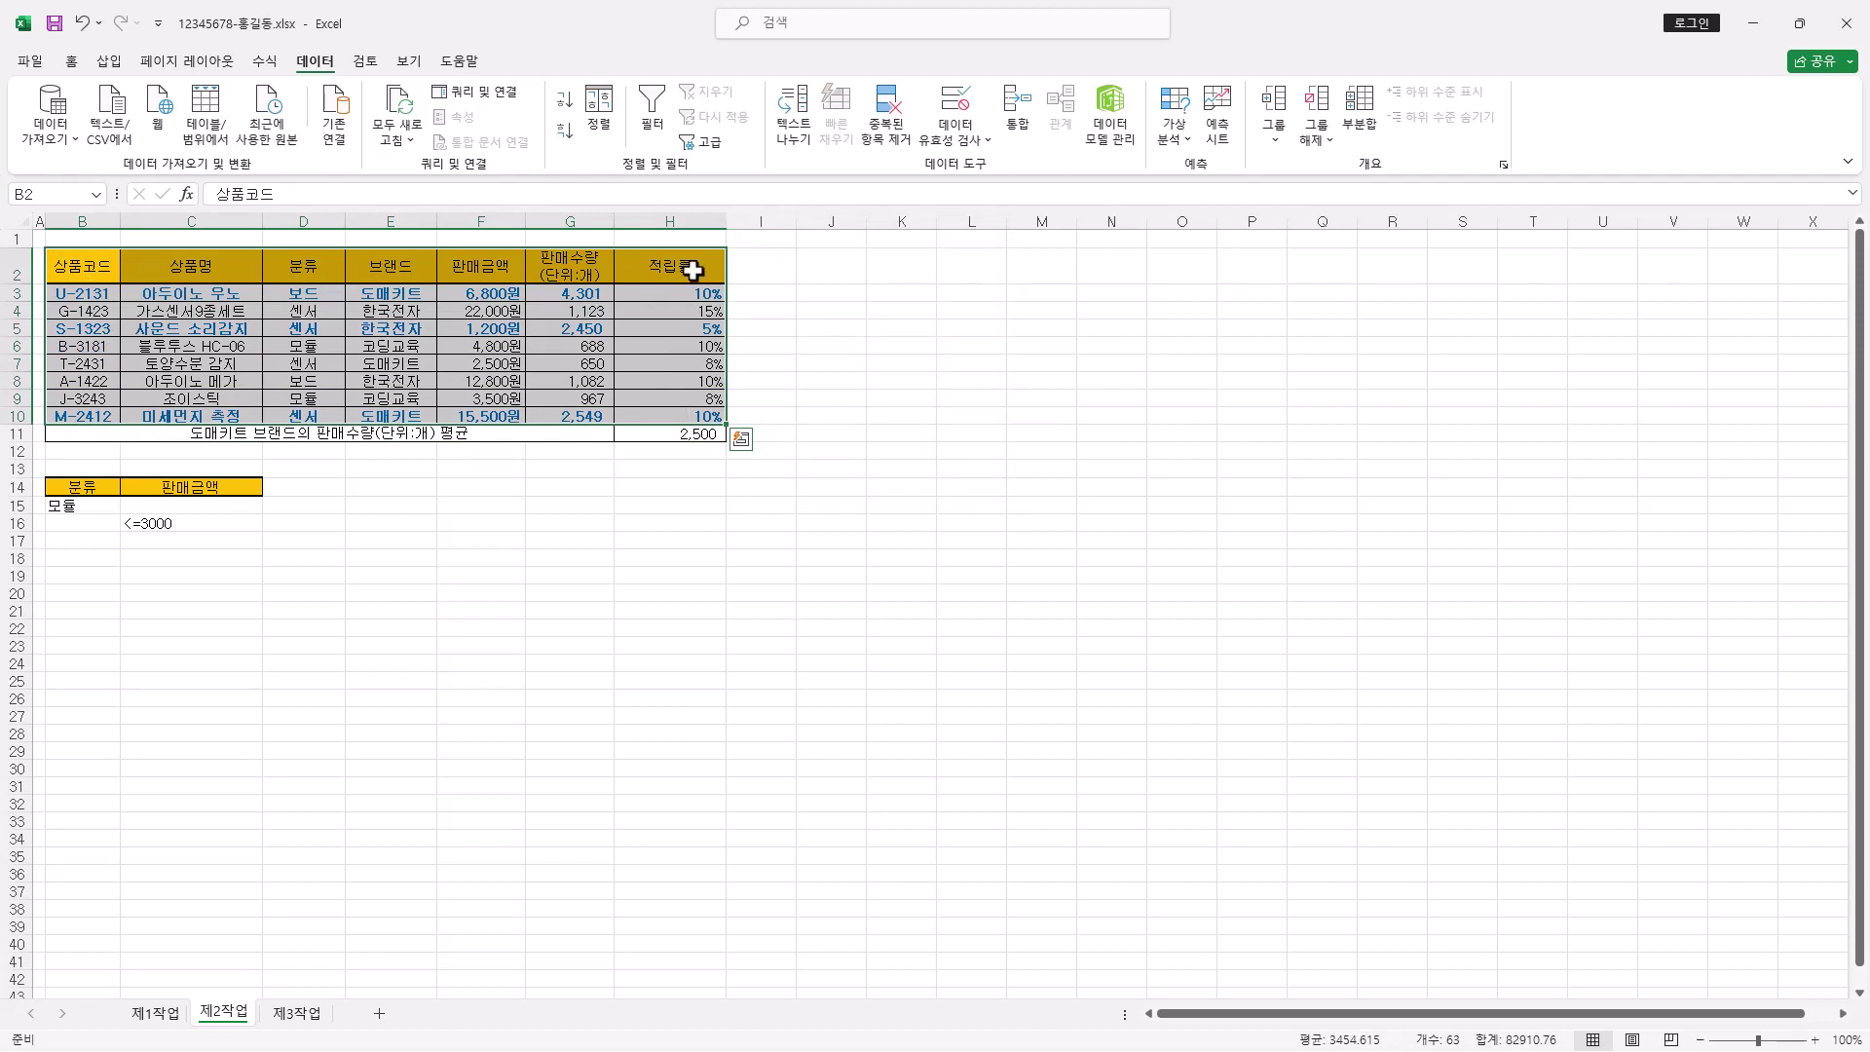
click(706, 143)
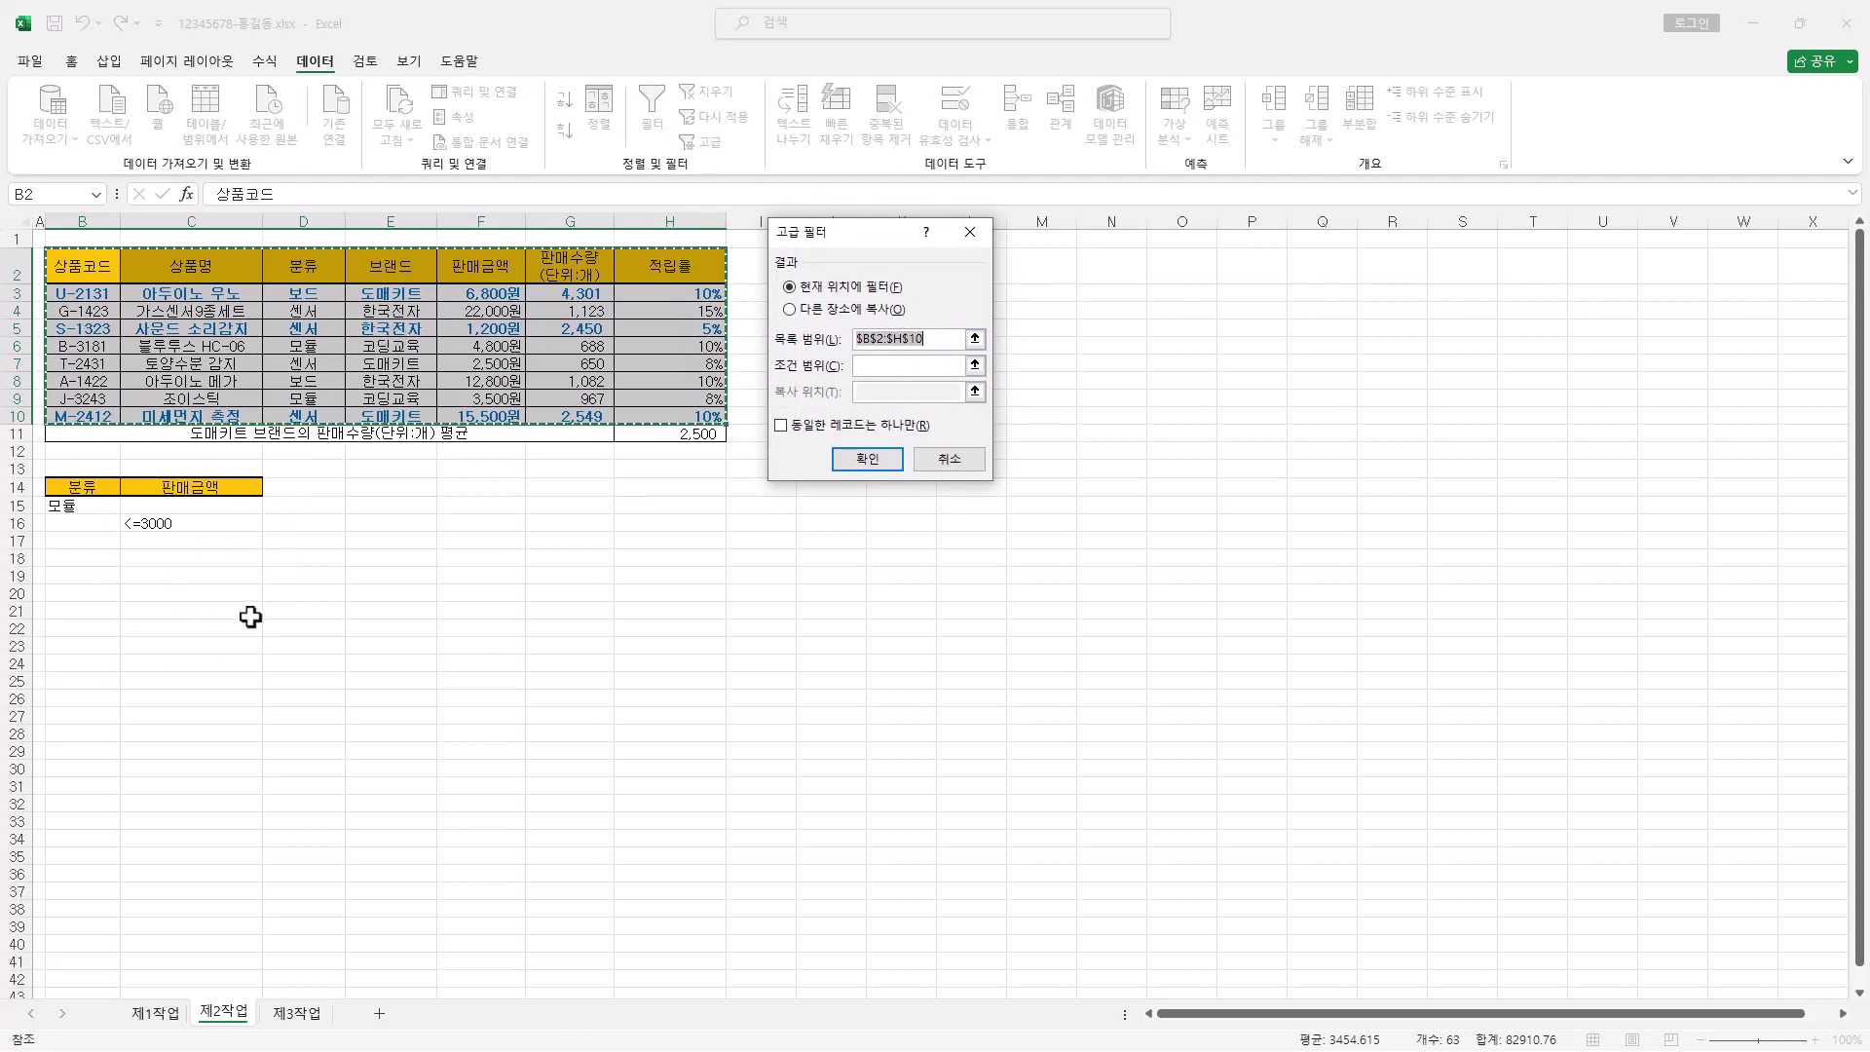
click(860, 311)
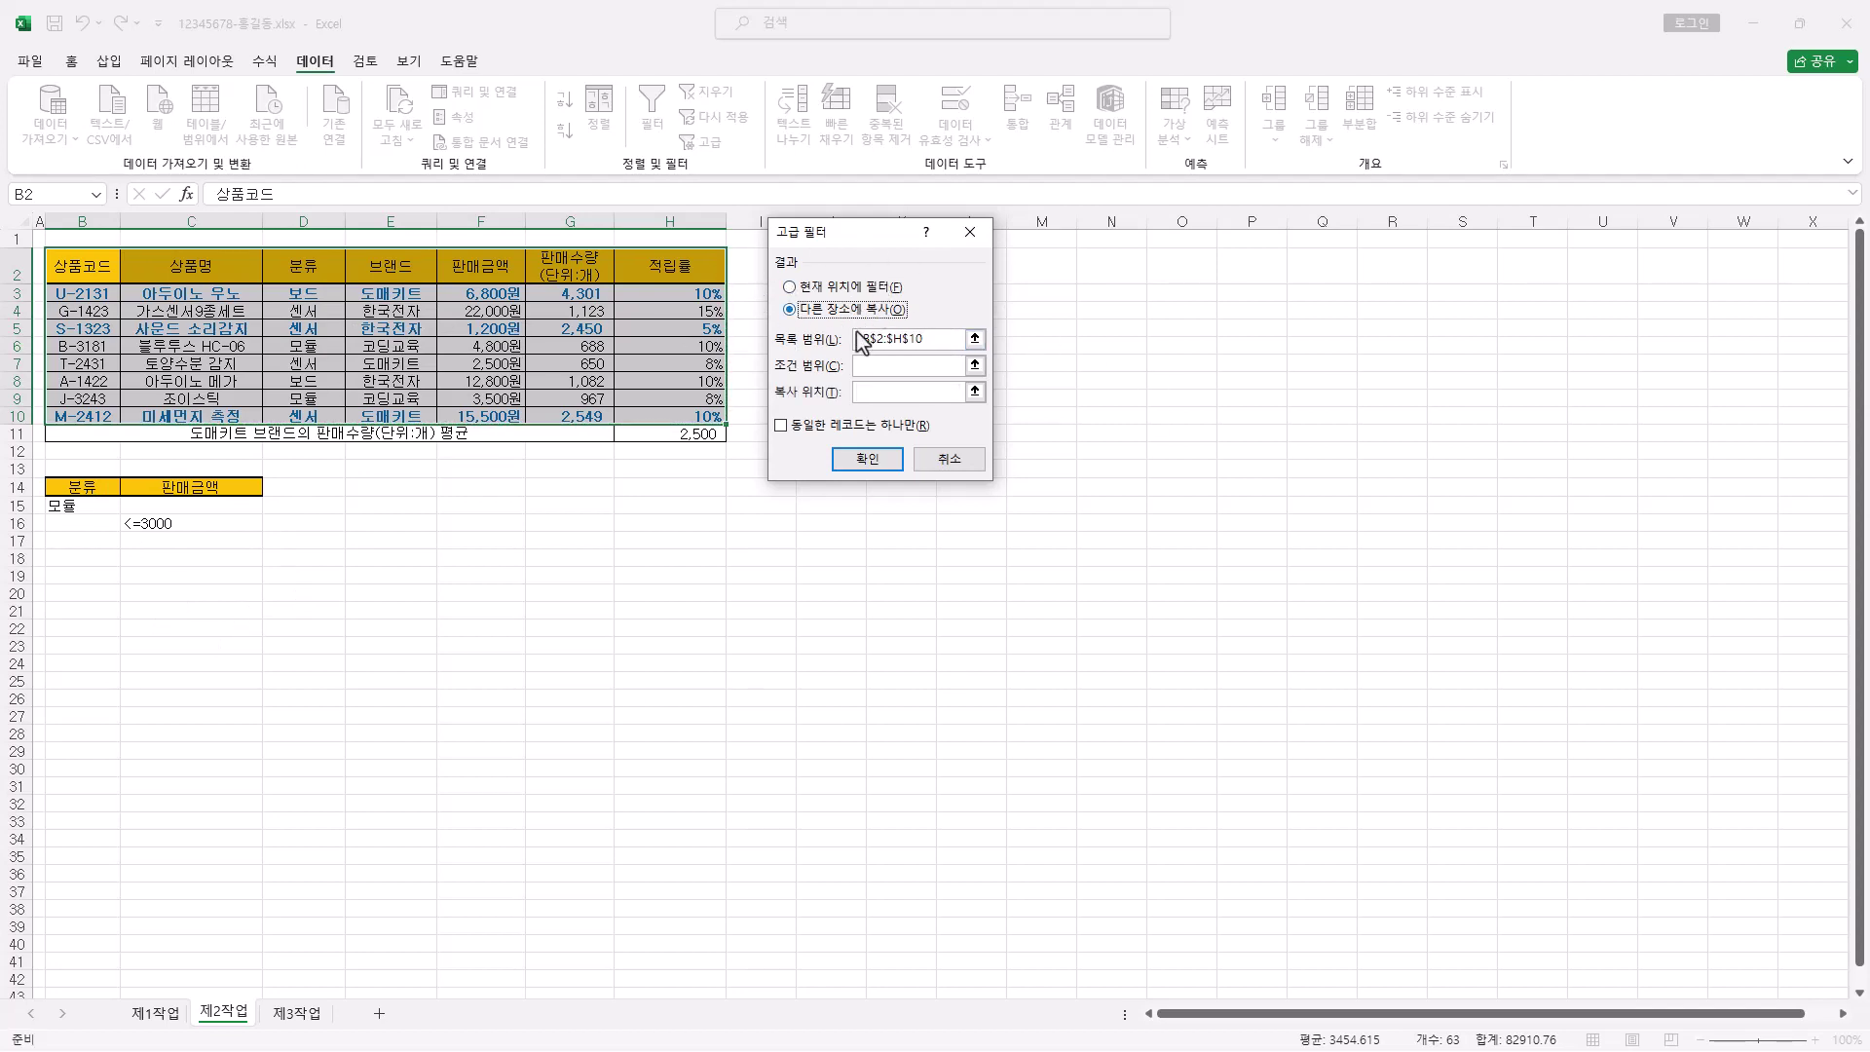
click(878, 364)
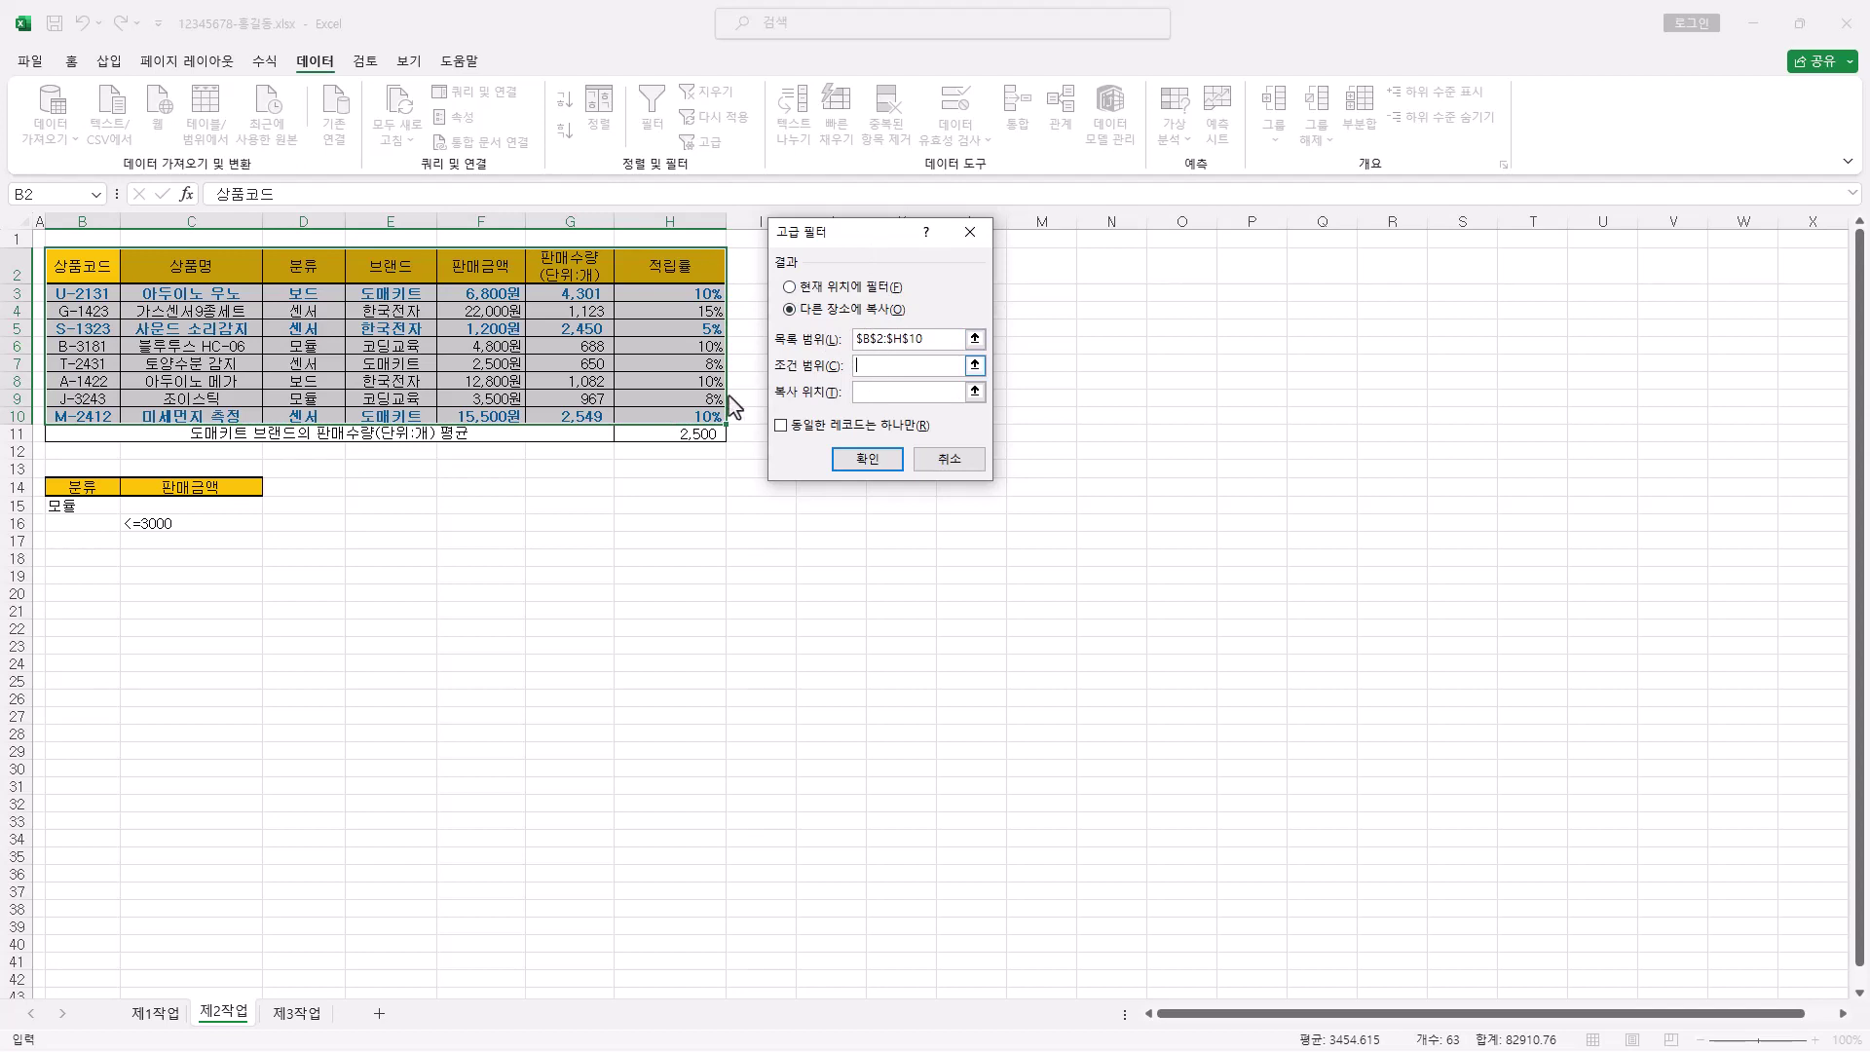
drag(103, 483, 213, 526)
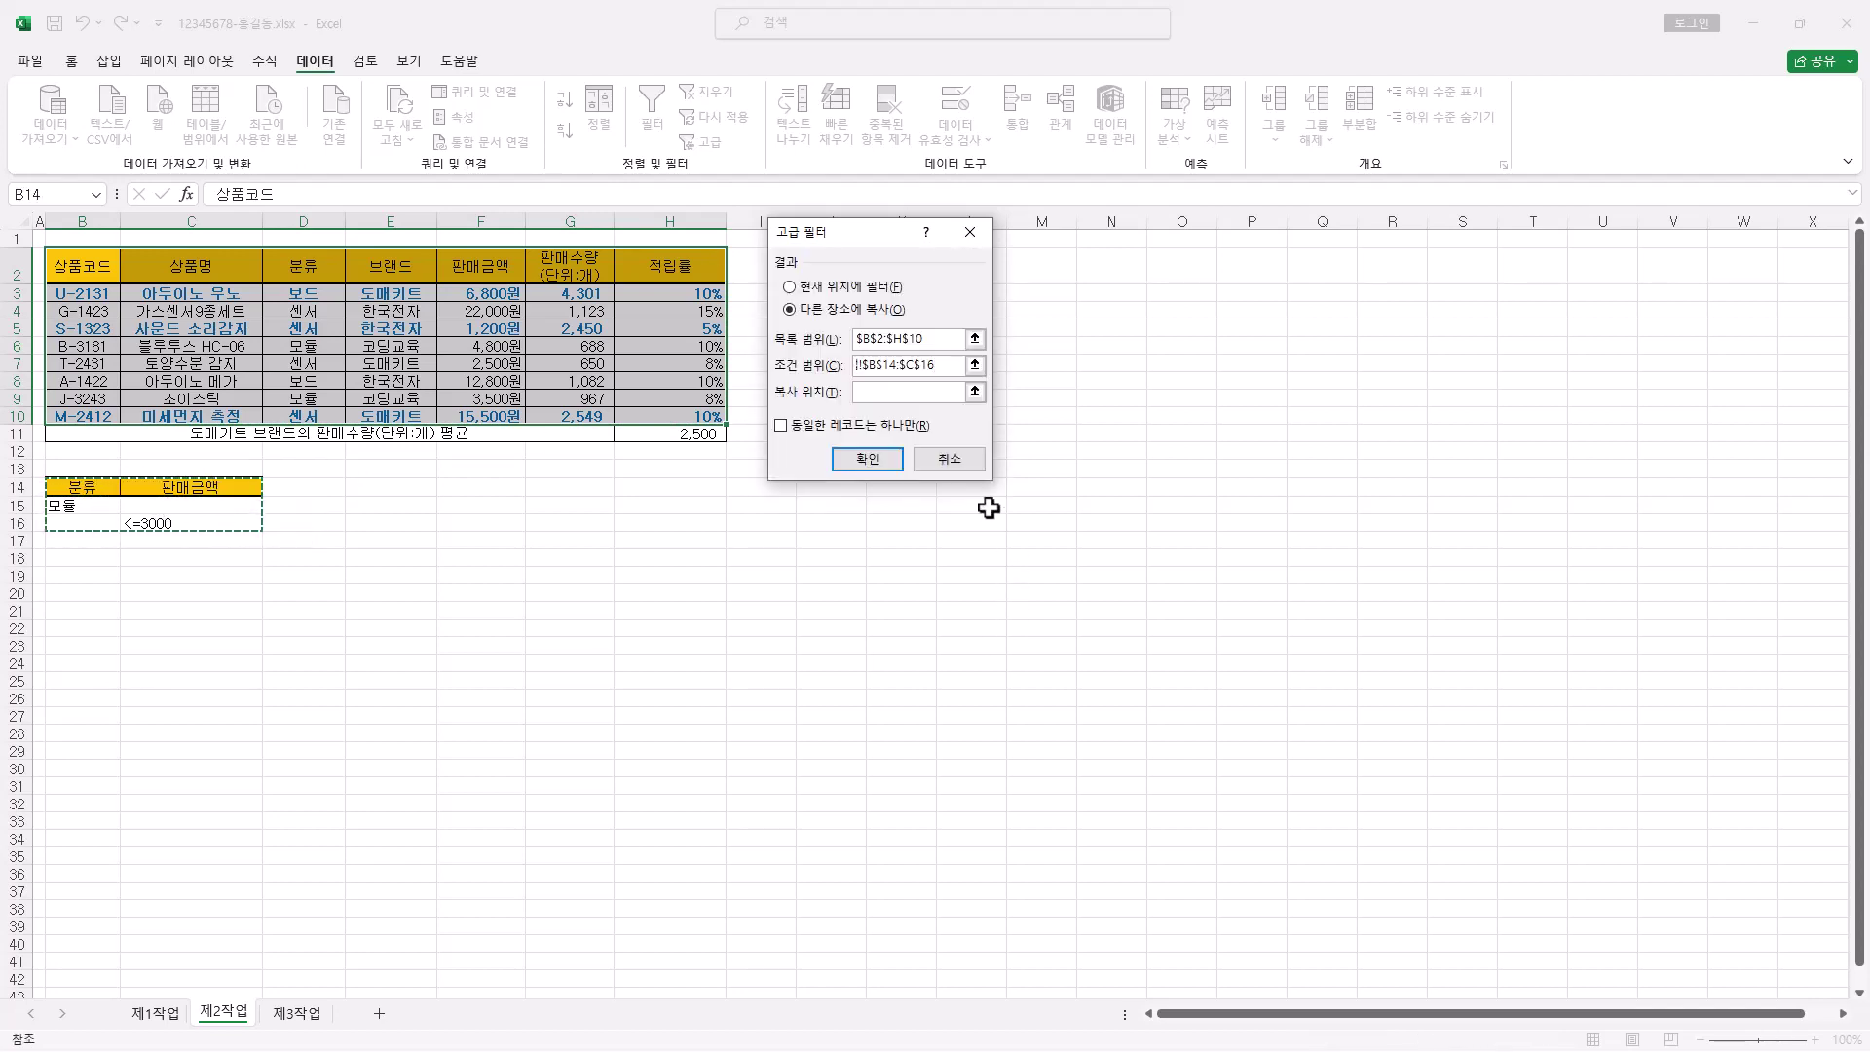
click(906, 391)
click(94, 563)
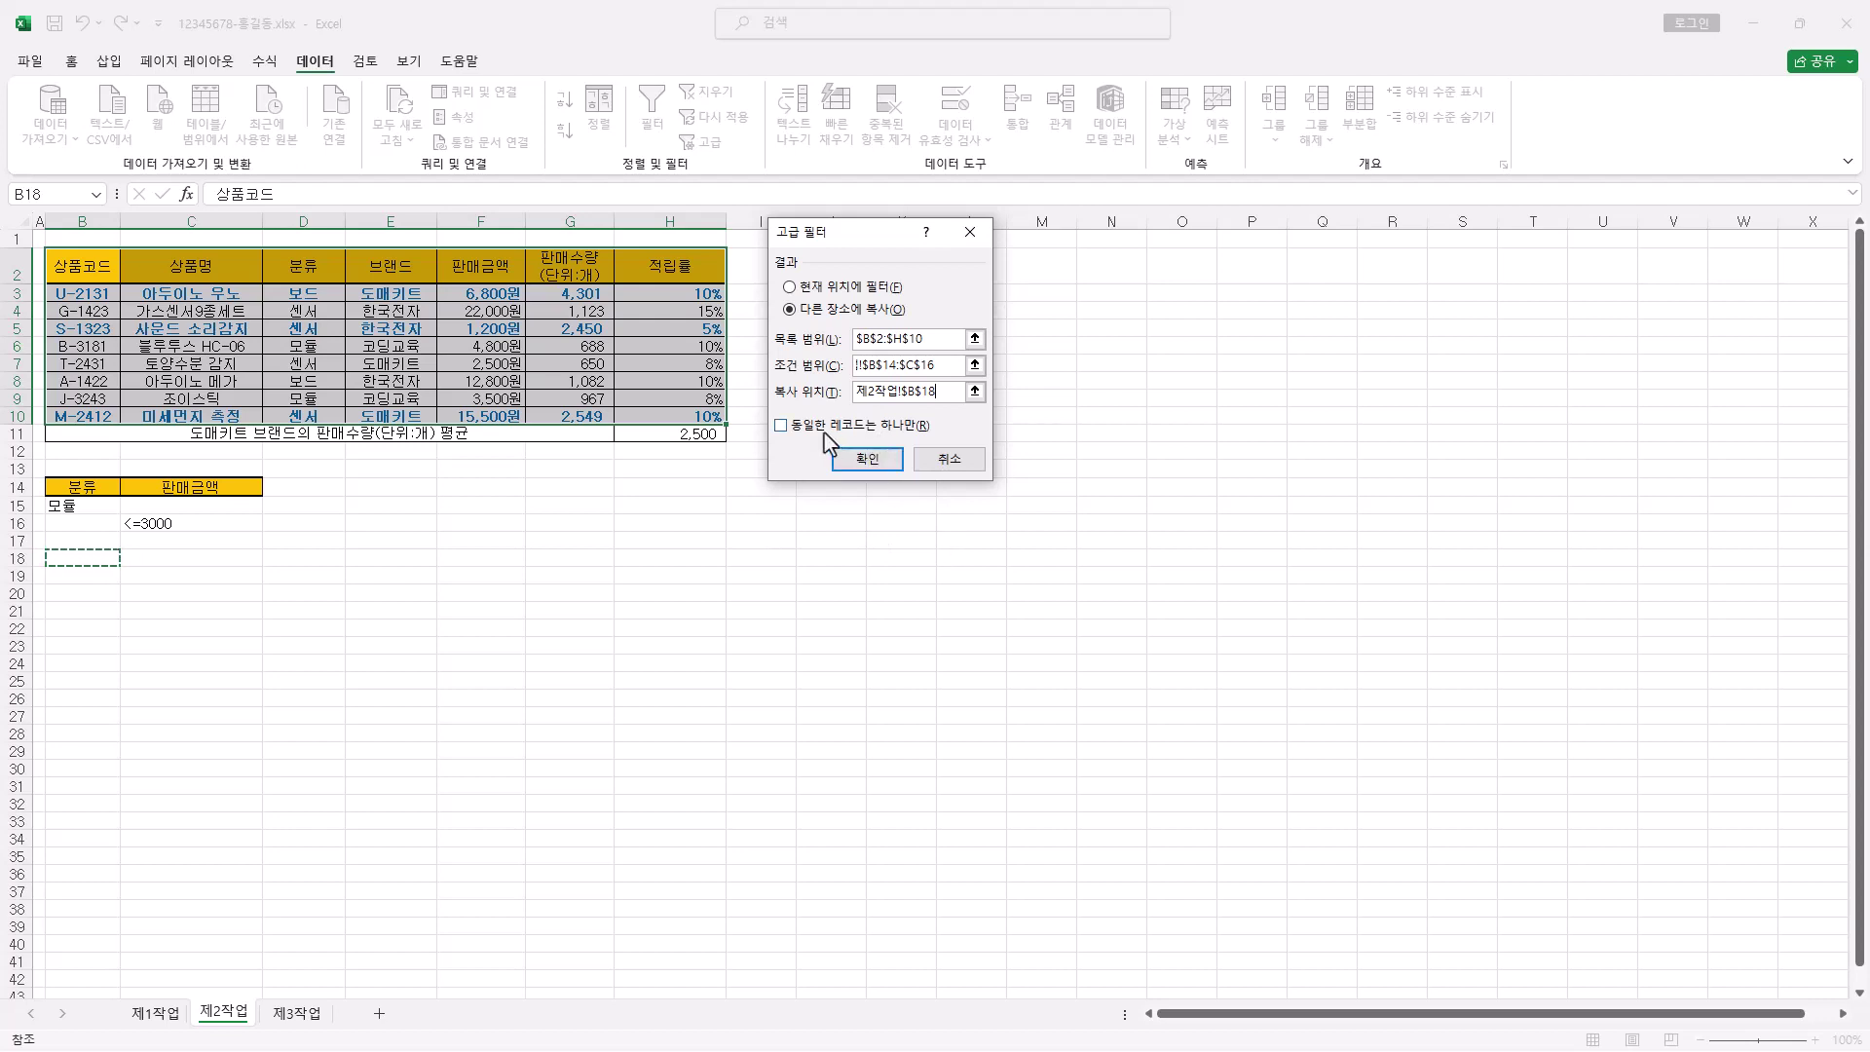
click(872, 462)
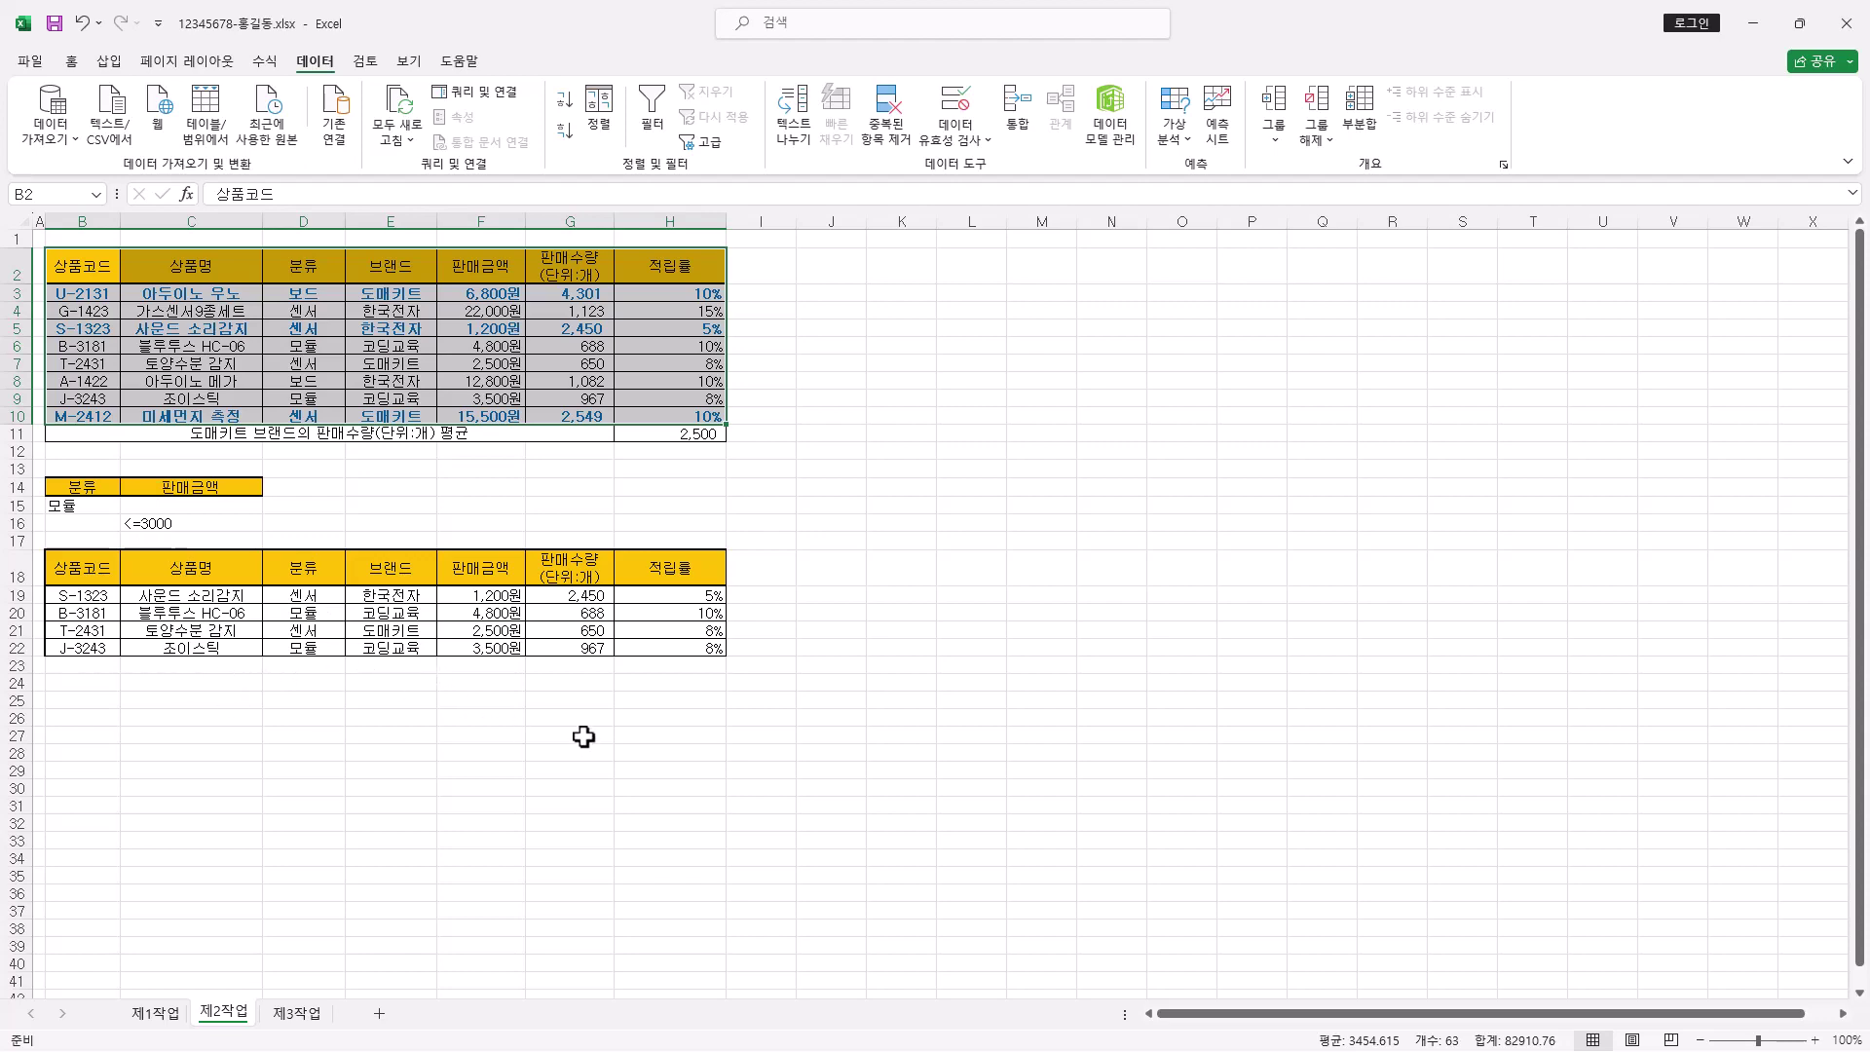
Copy B4:H12 from the 제1작업 sheet to B2 of 제3작업, keeping the source column widths
click(166, 1022)
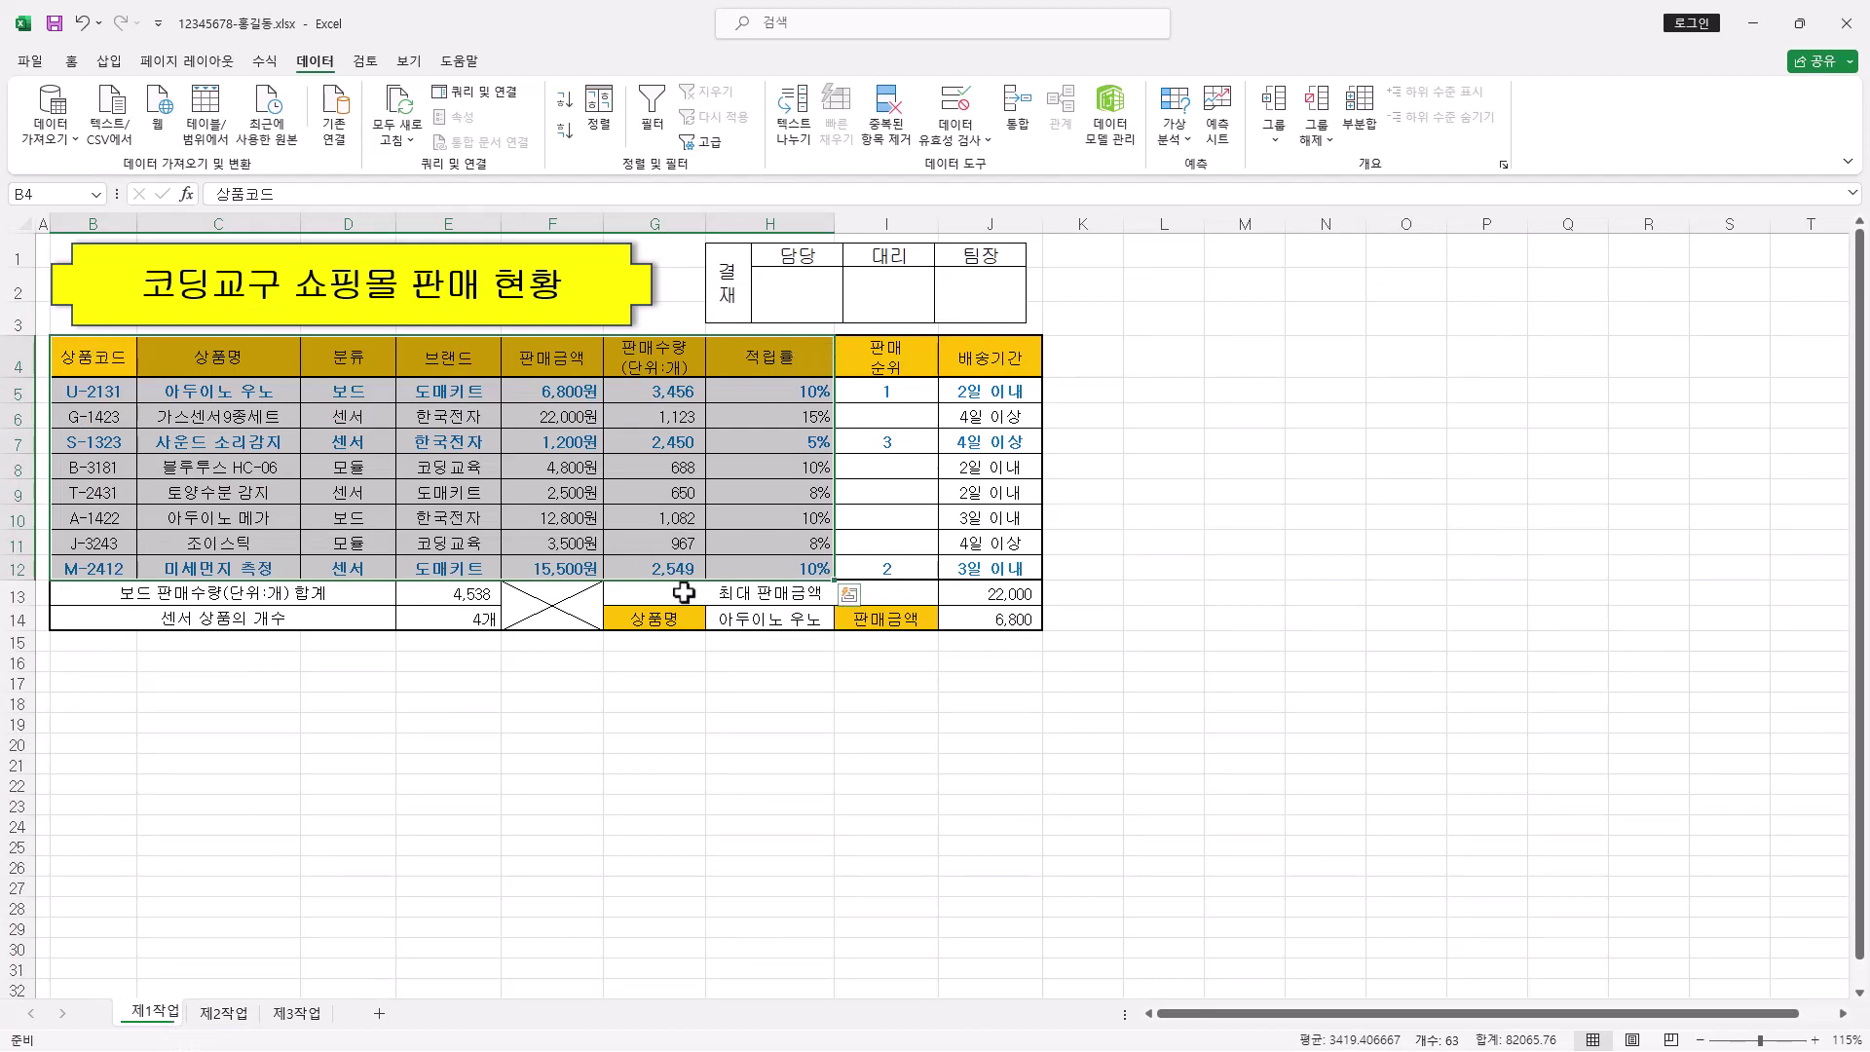
key(Escape)
key(ctrl+c)
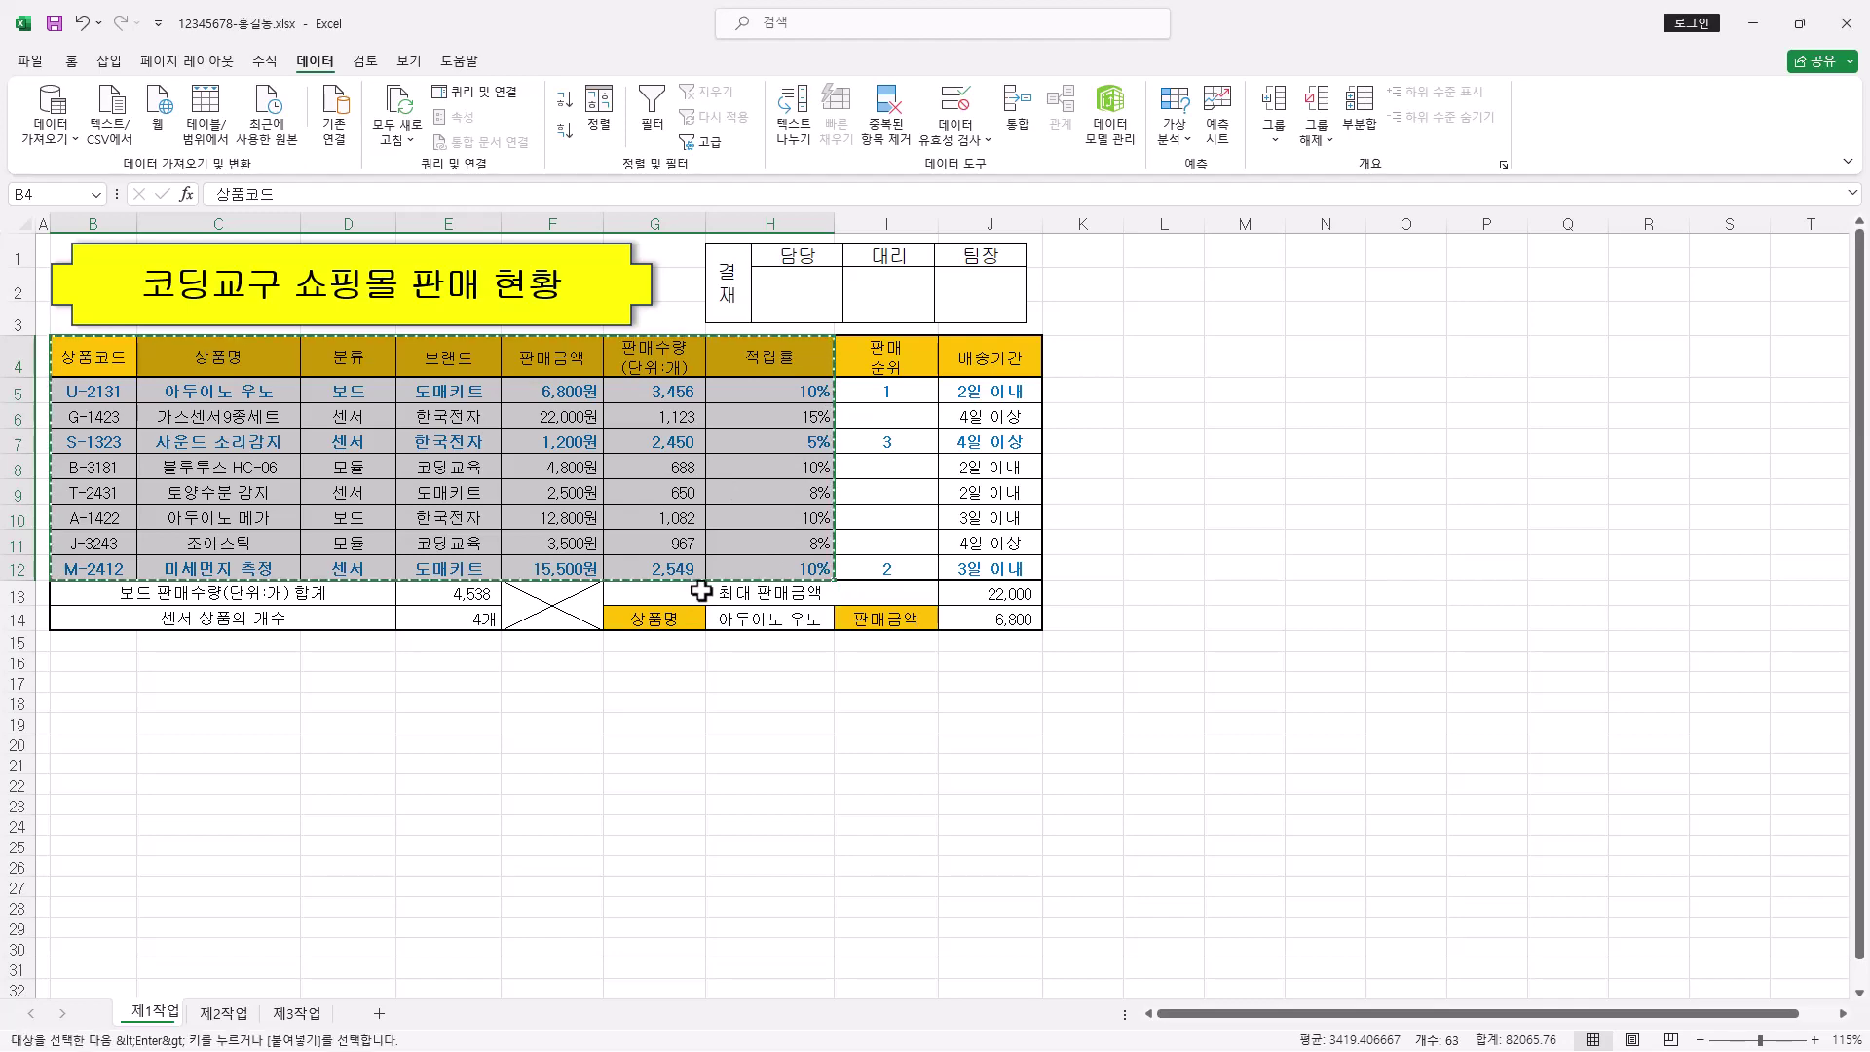
click(297, 1013)
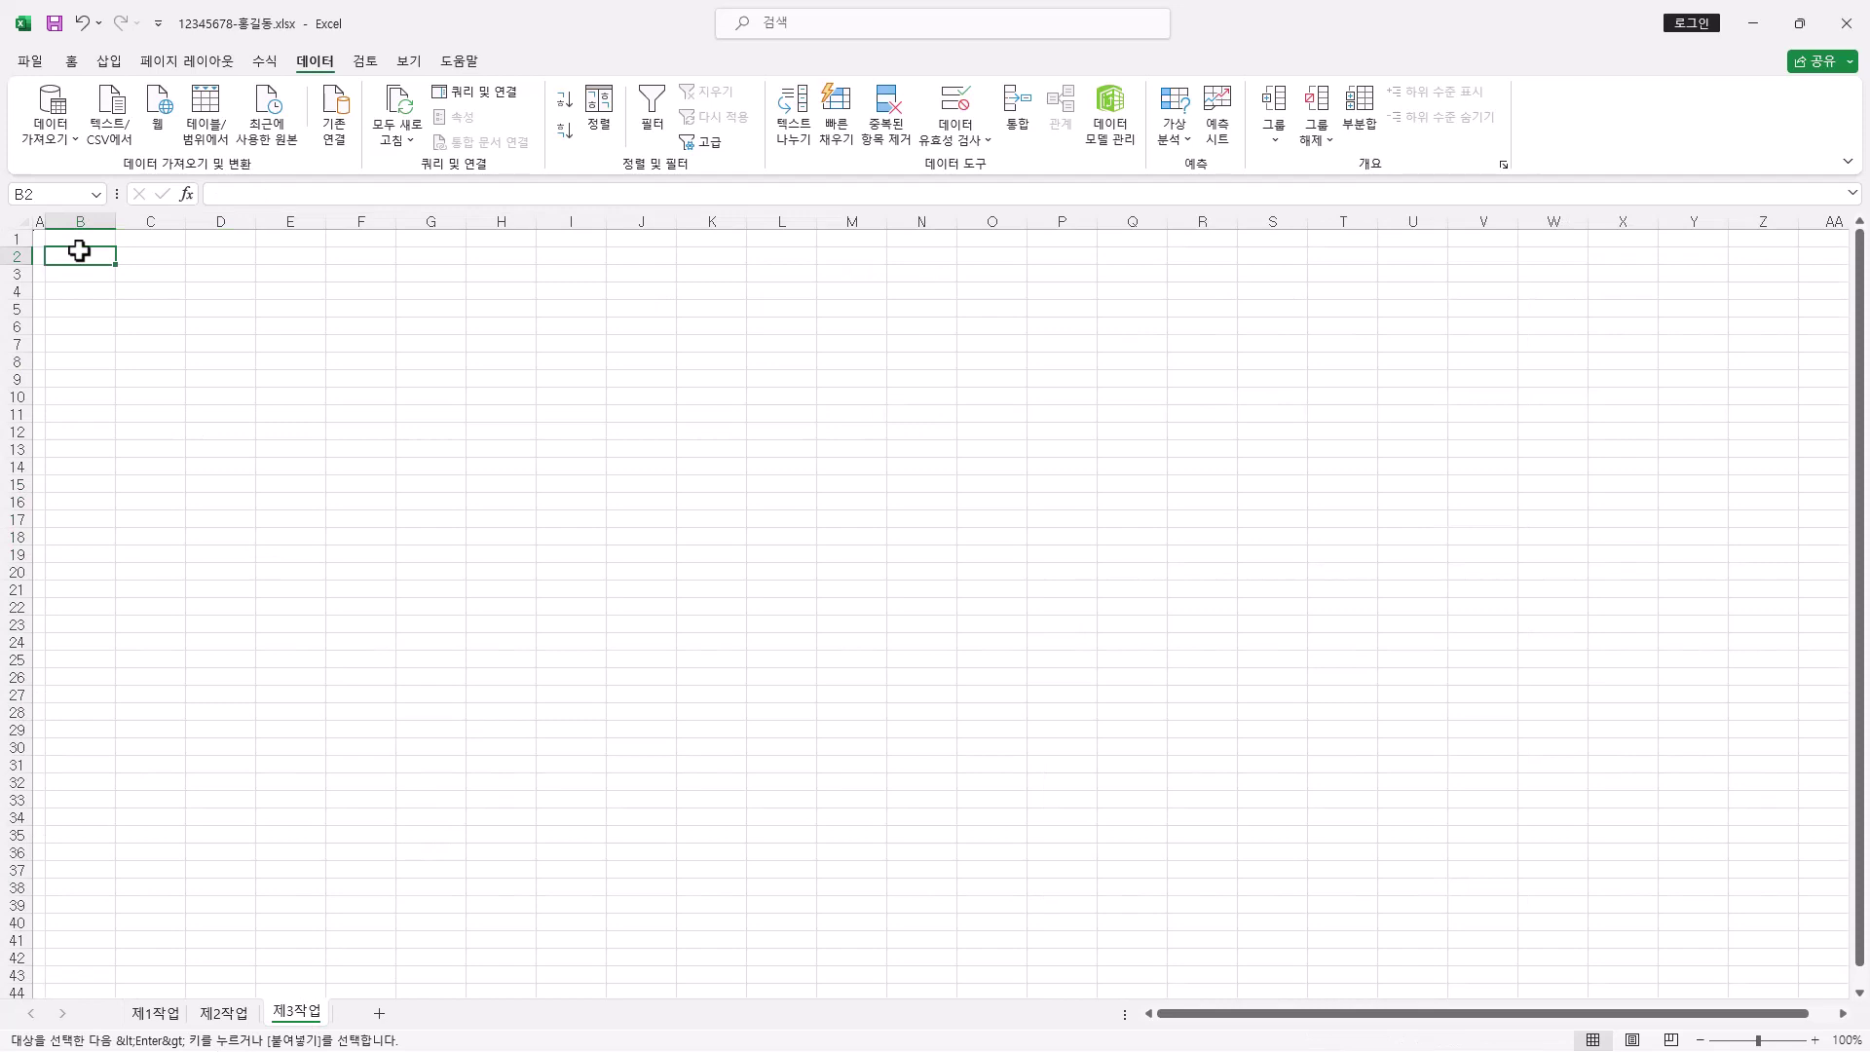
click(71, 60)
click(45, 135)
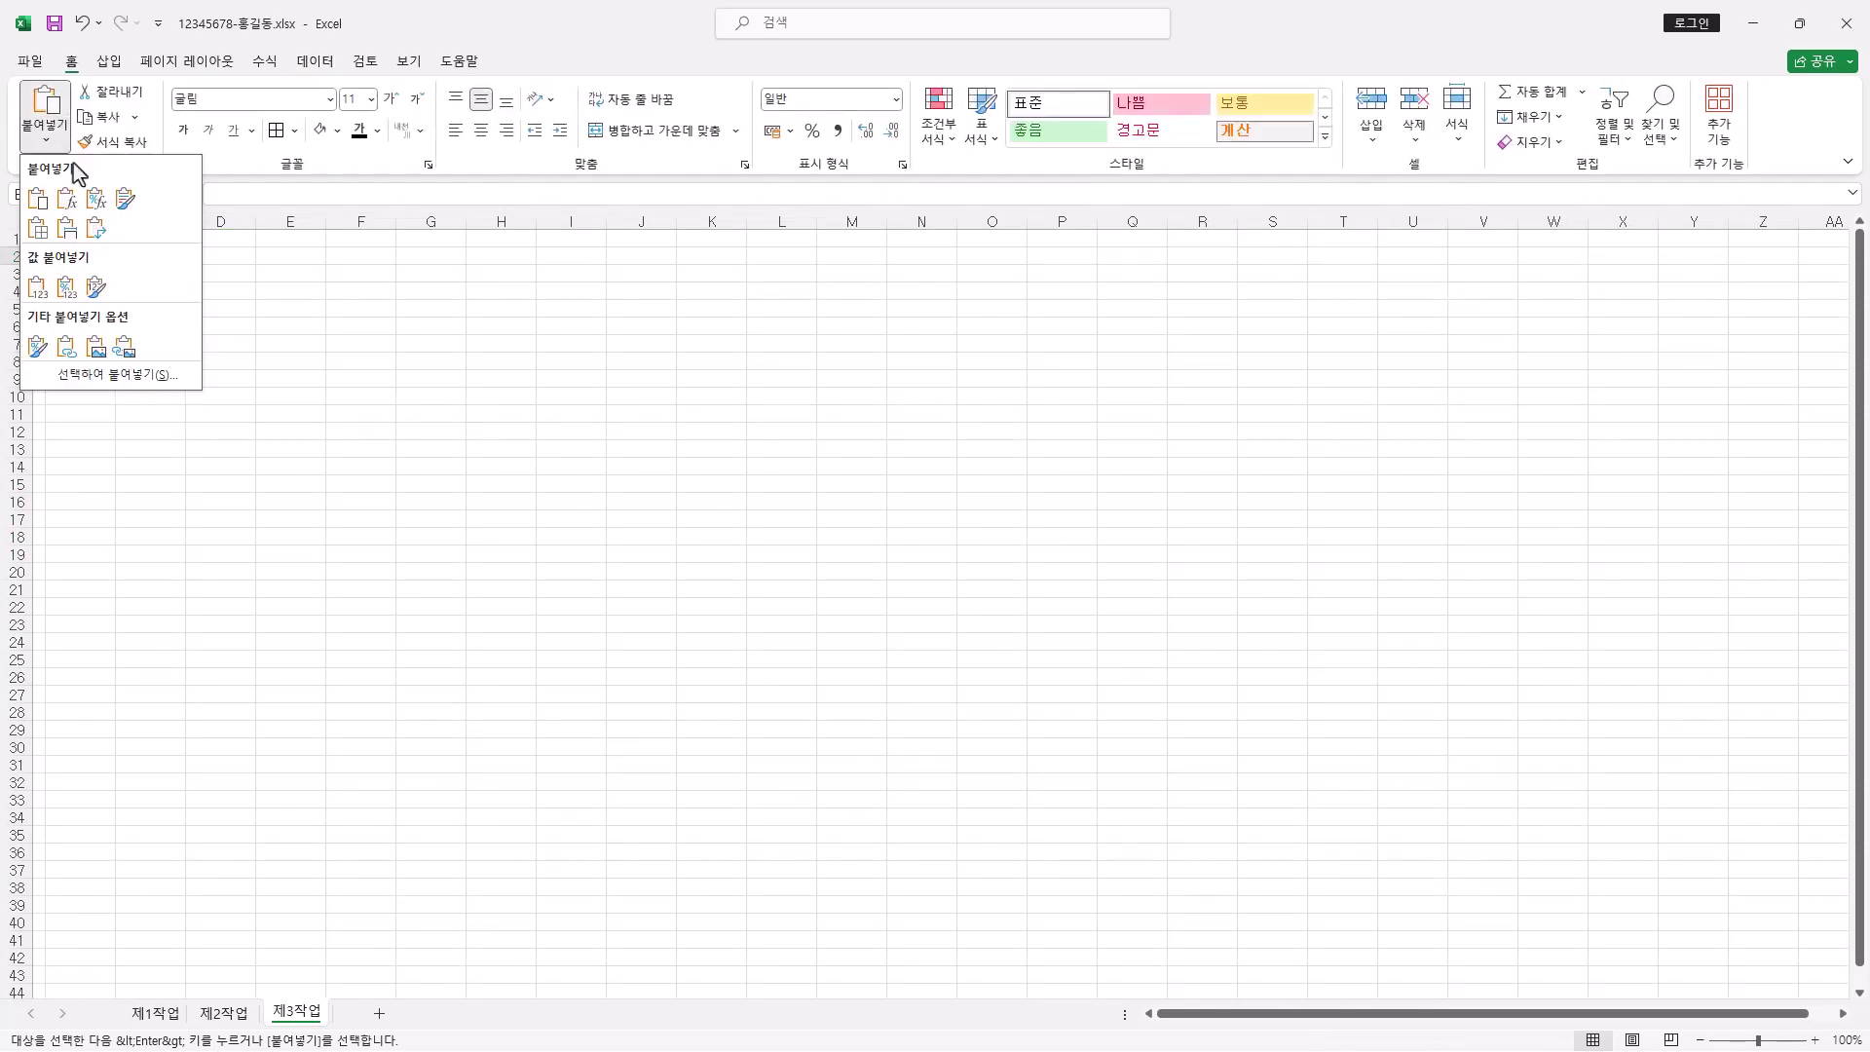
click(66, 228)
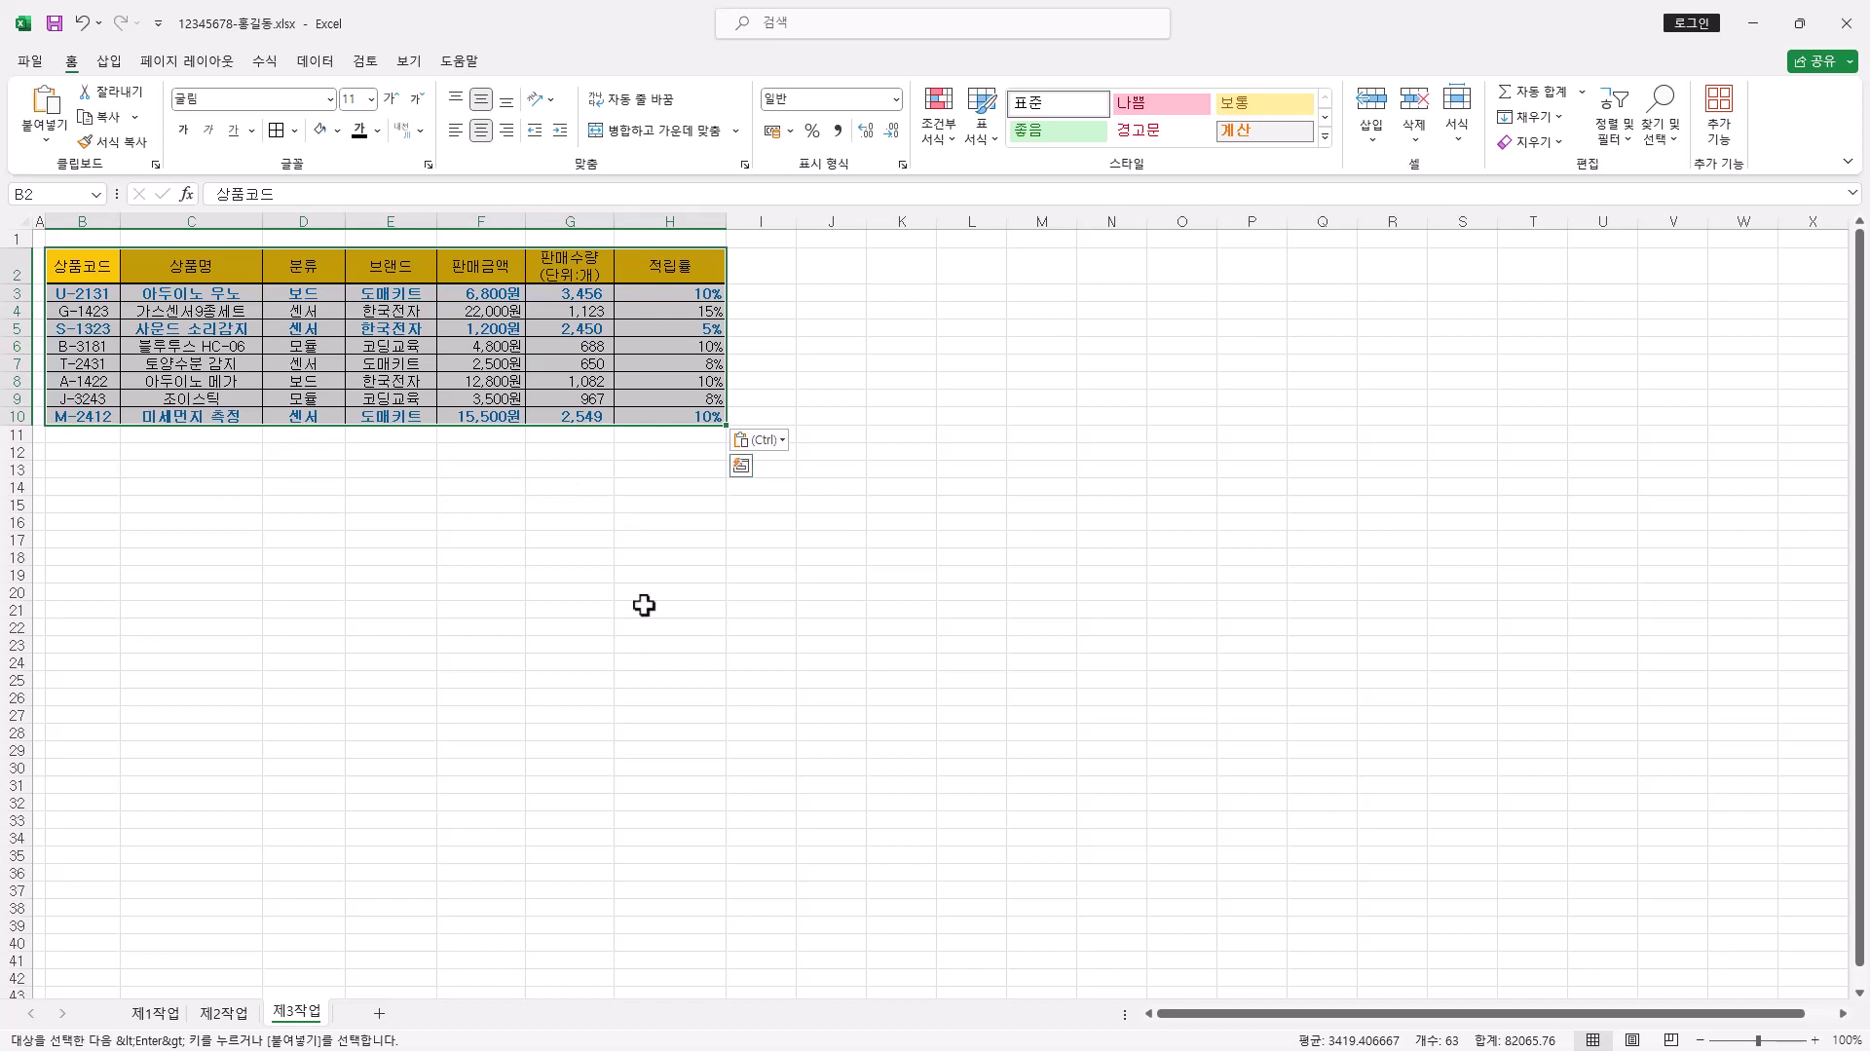
Sort the 제3작업 table by 분류 in descending order
click(318, 266)
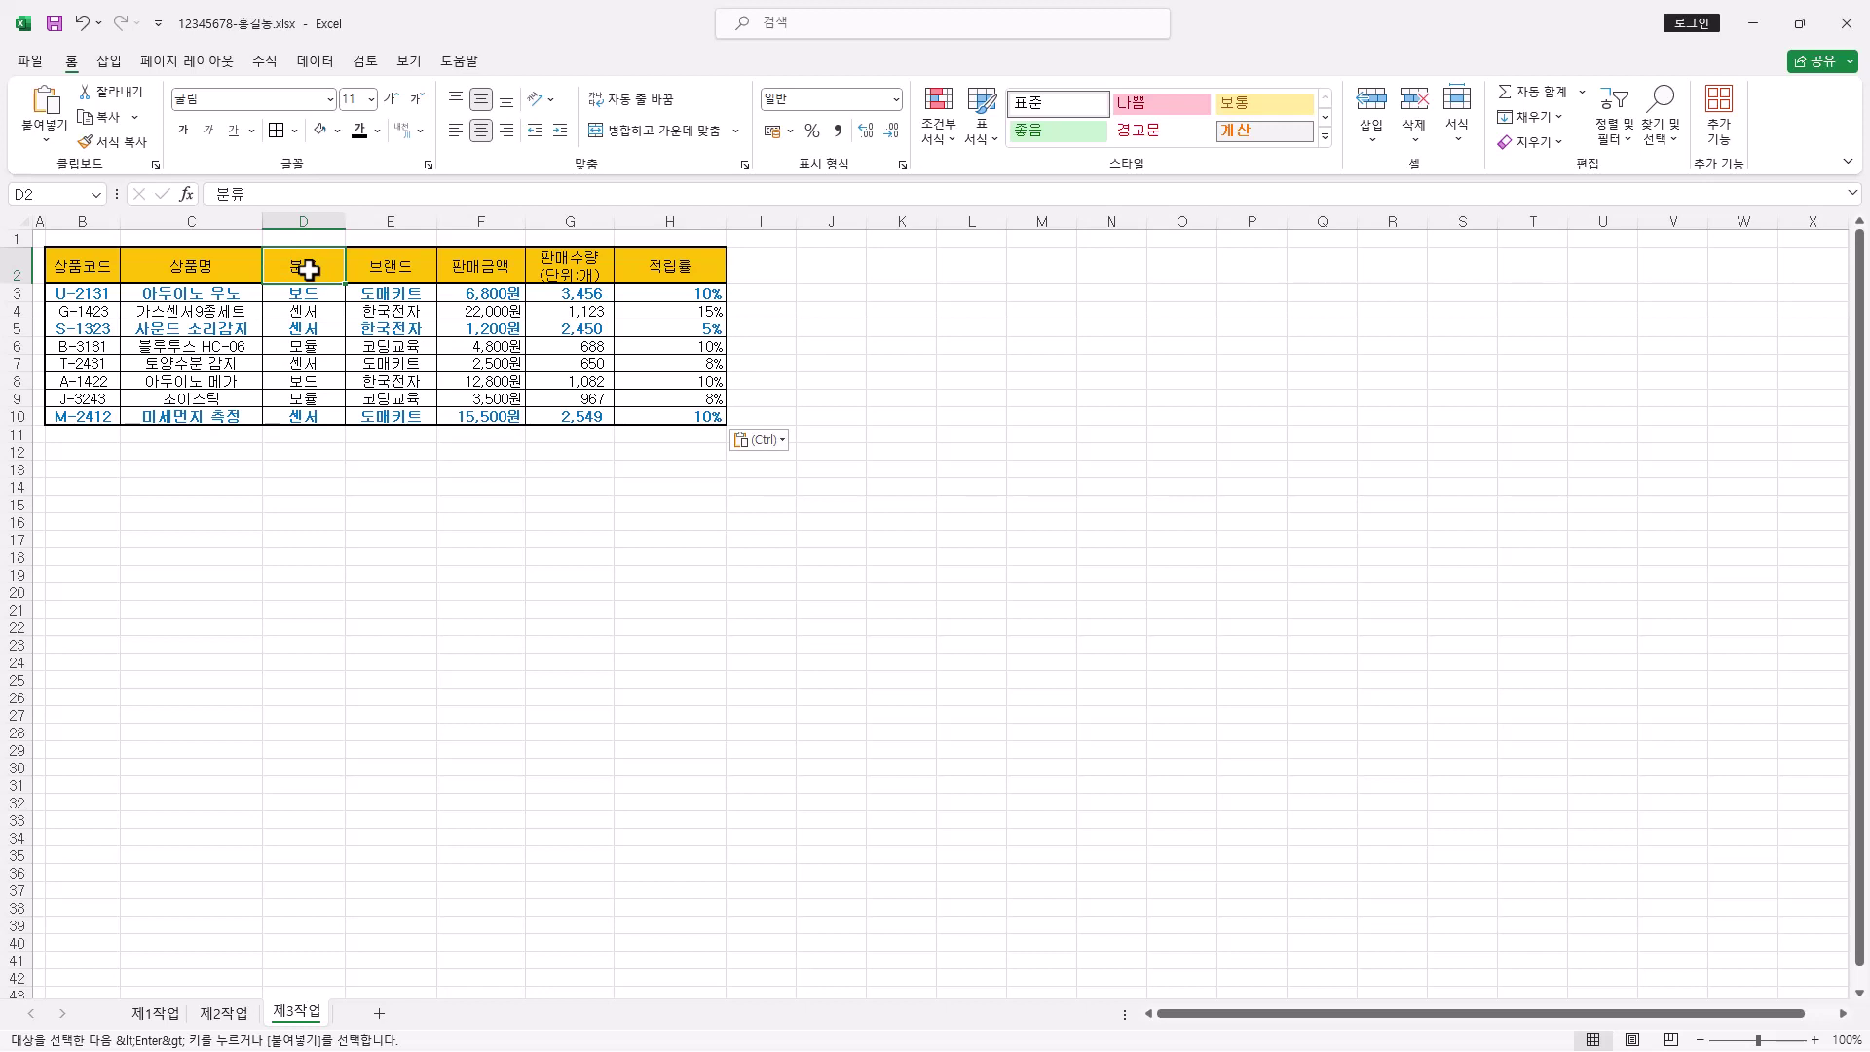
click(312, 63)
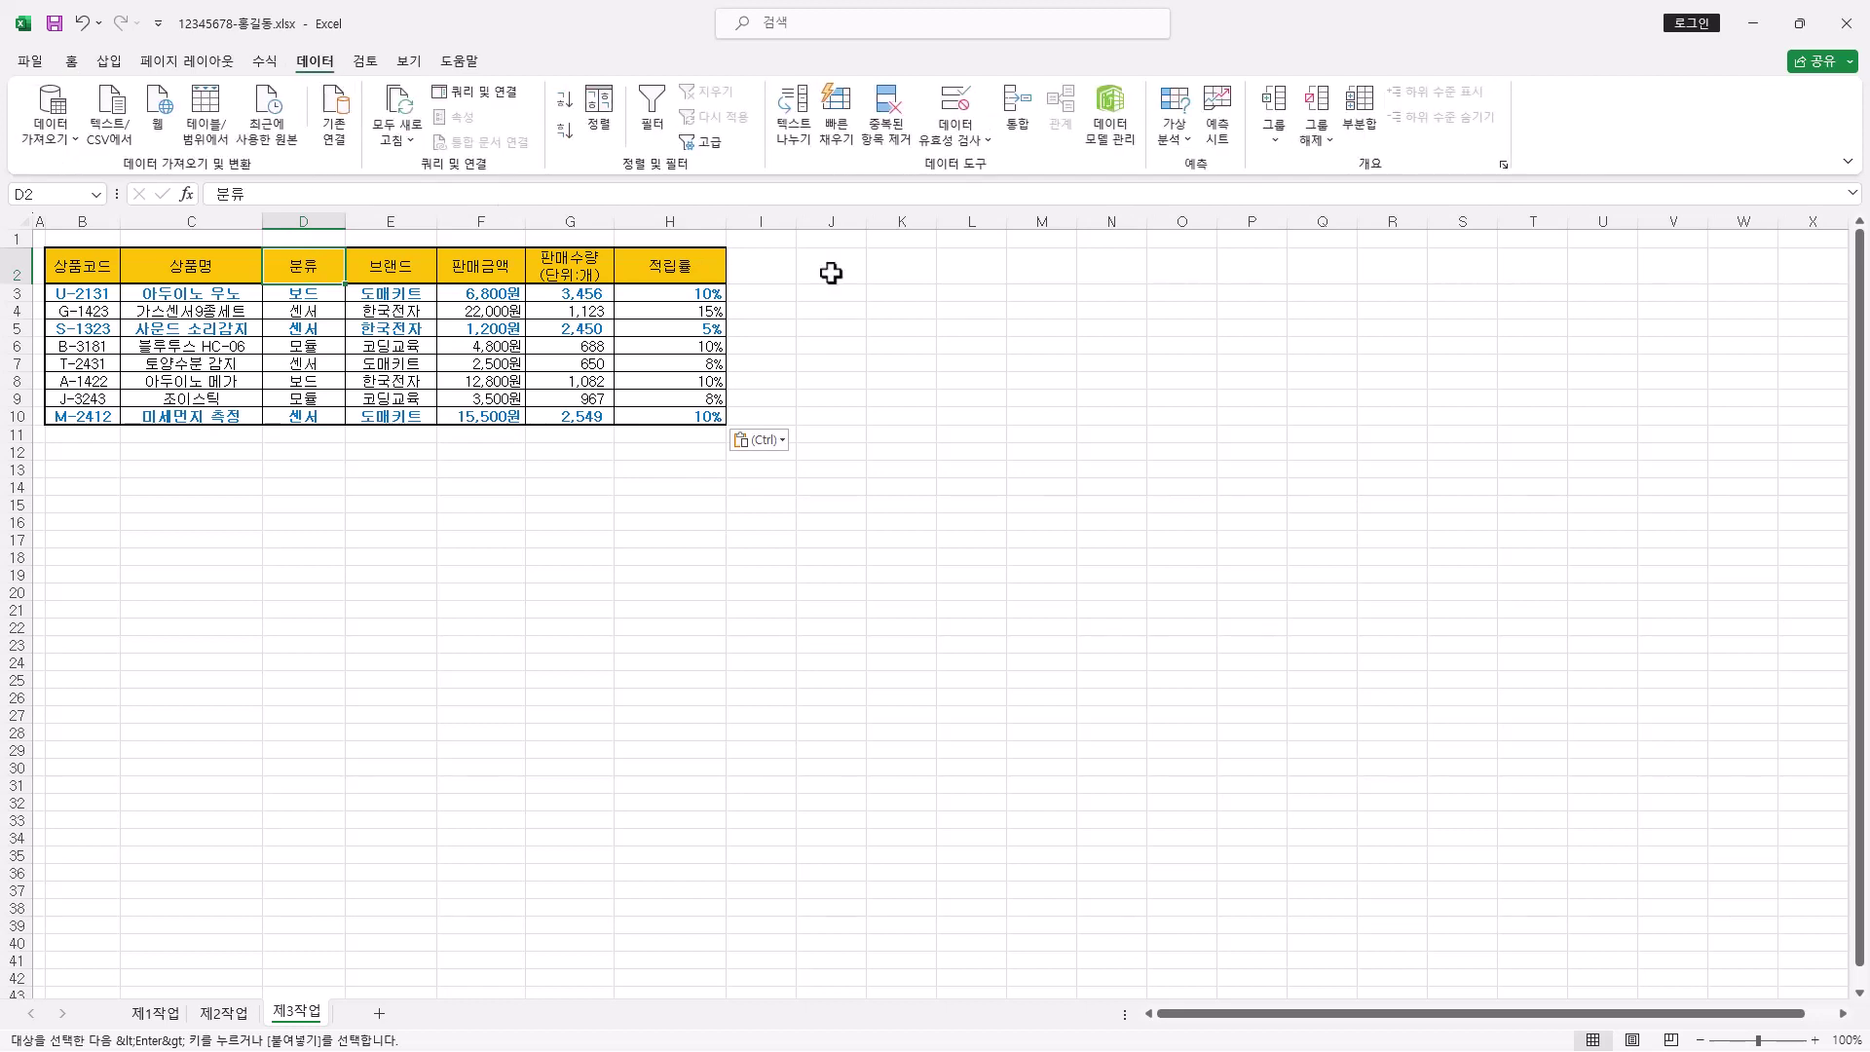
click(571, 139)
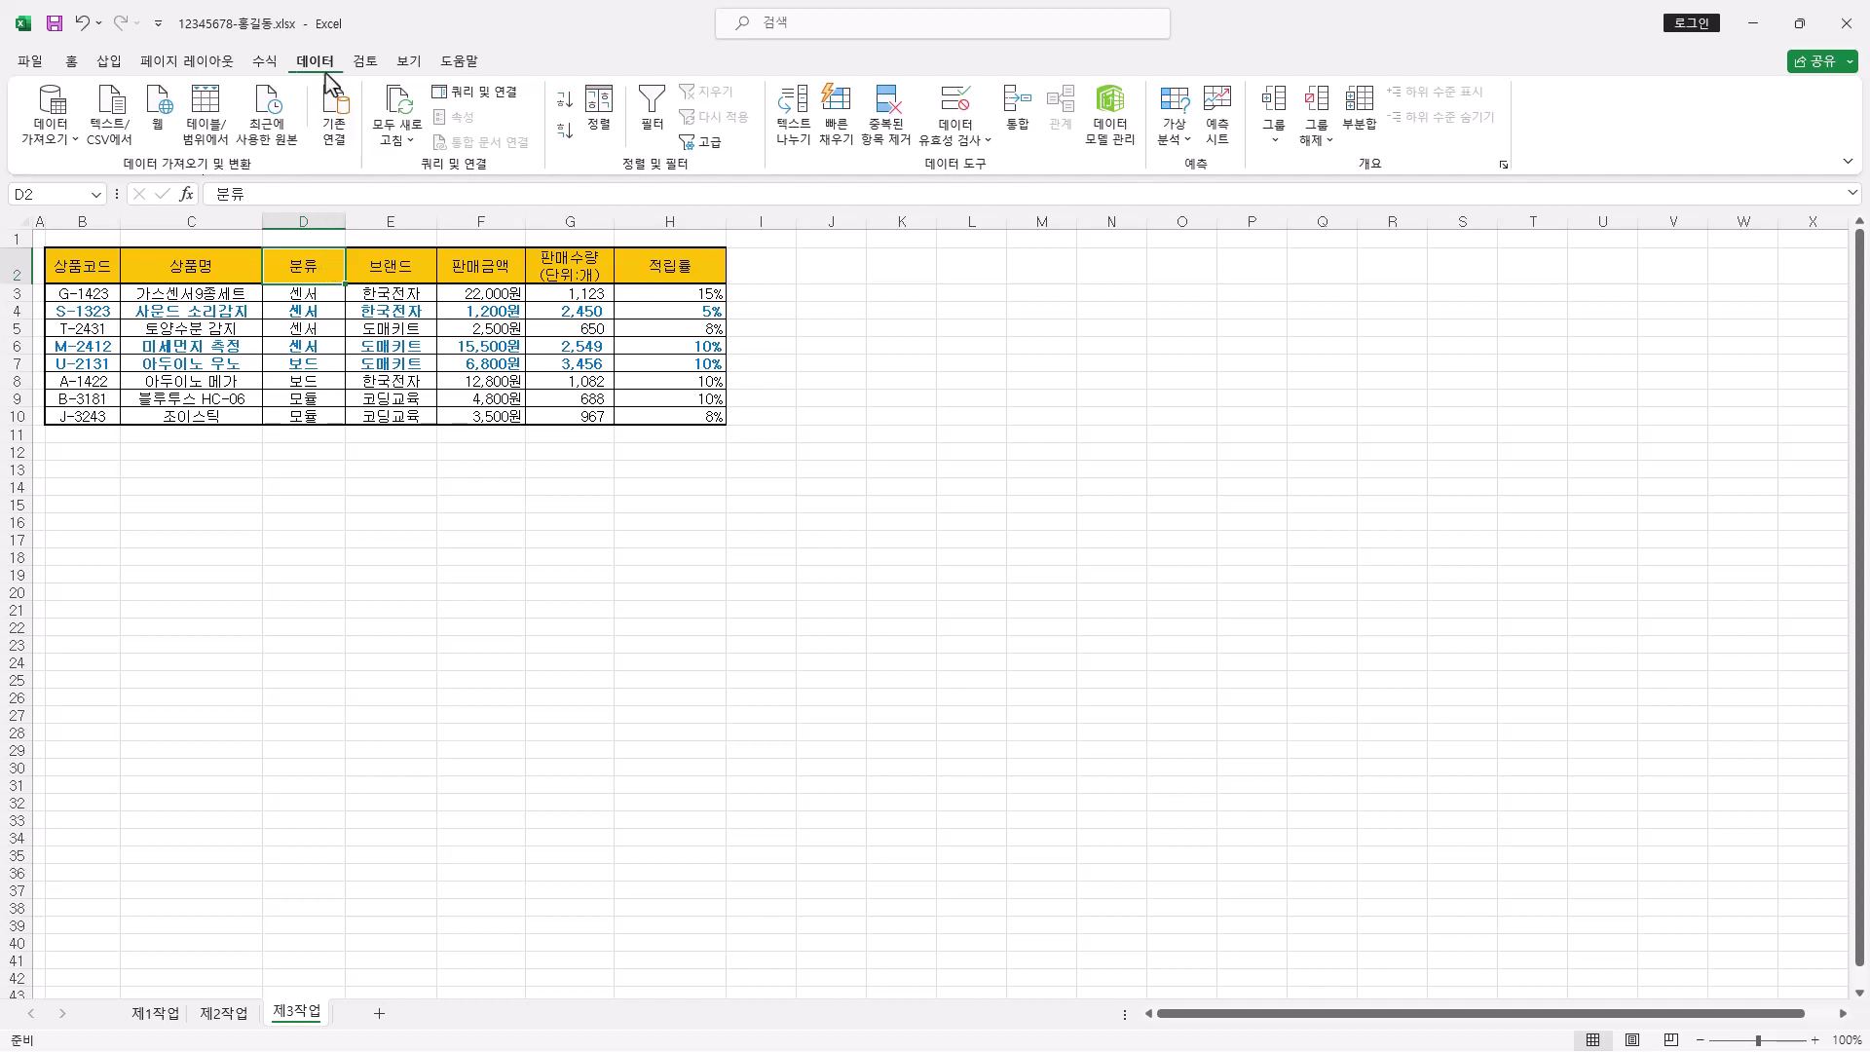
Add a subtotal (부분합) grouped by 분류 that applies 개수 to 상품명 only, with 적립률 deselected
click(1362, 112)
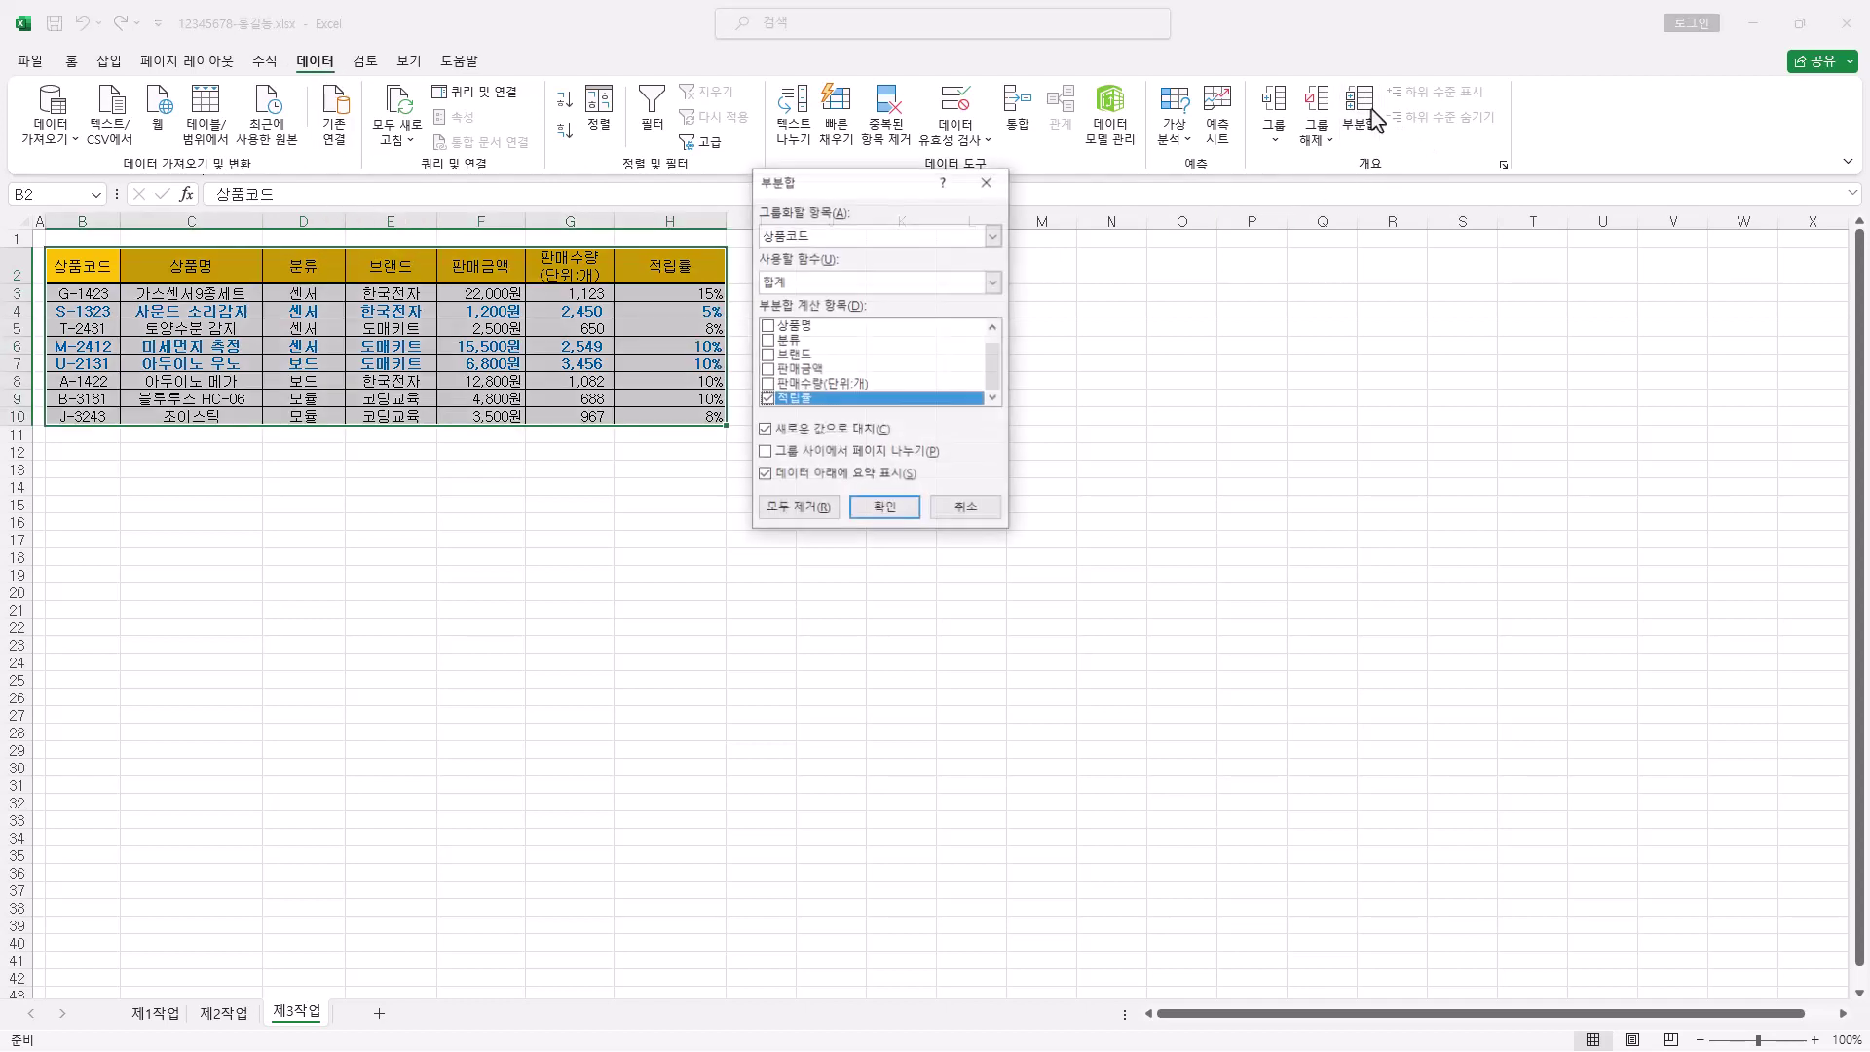
click(825, 238)
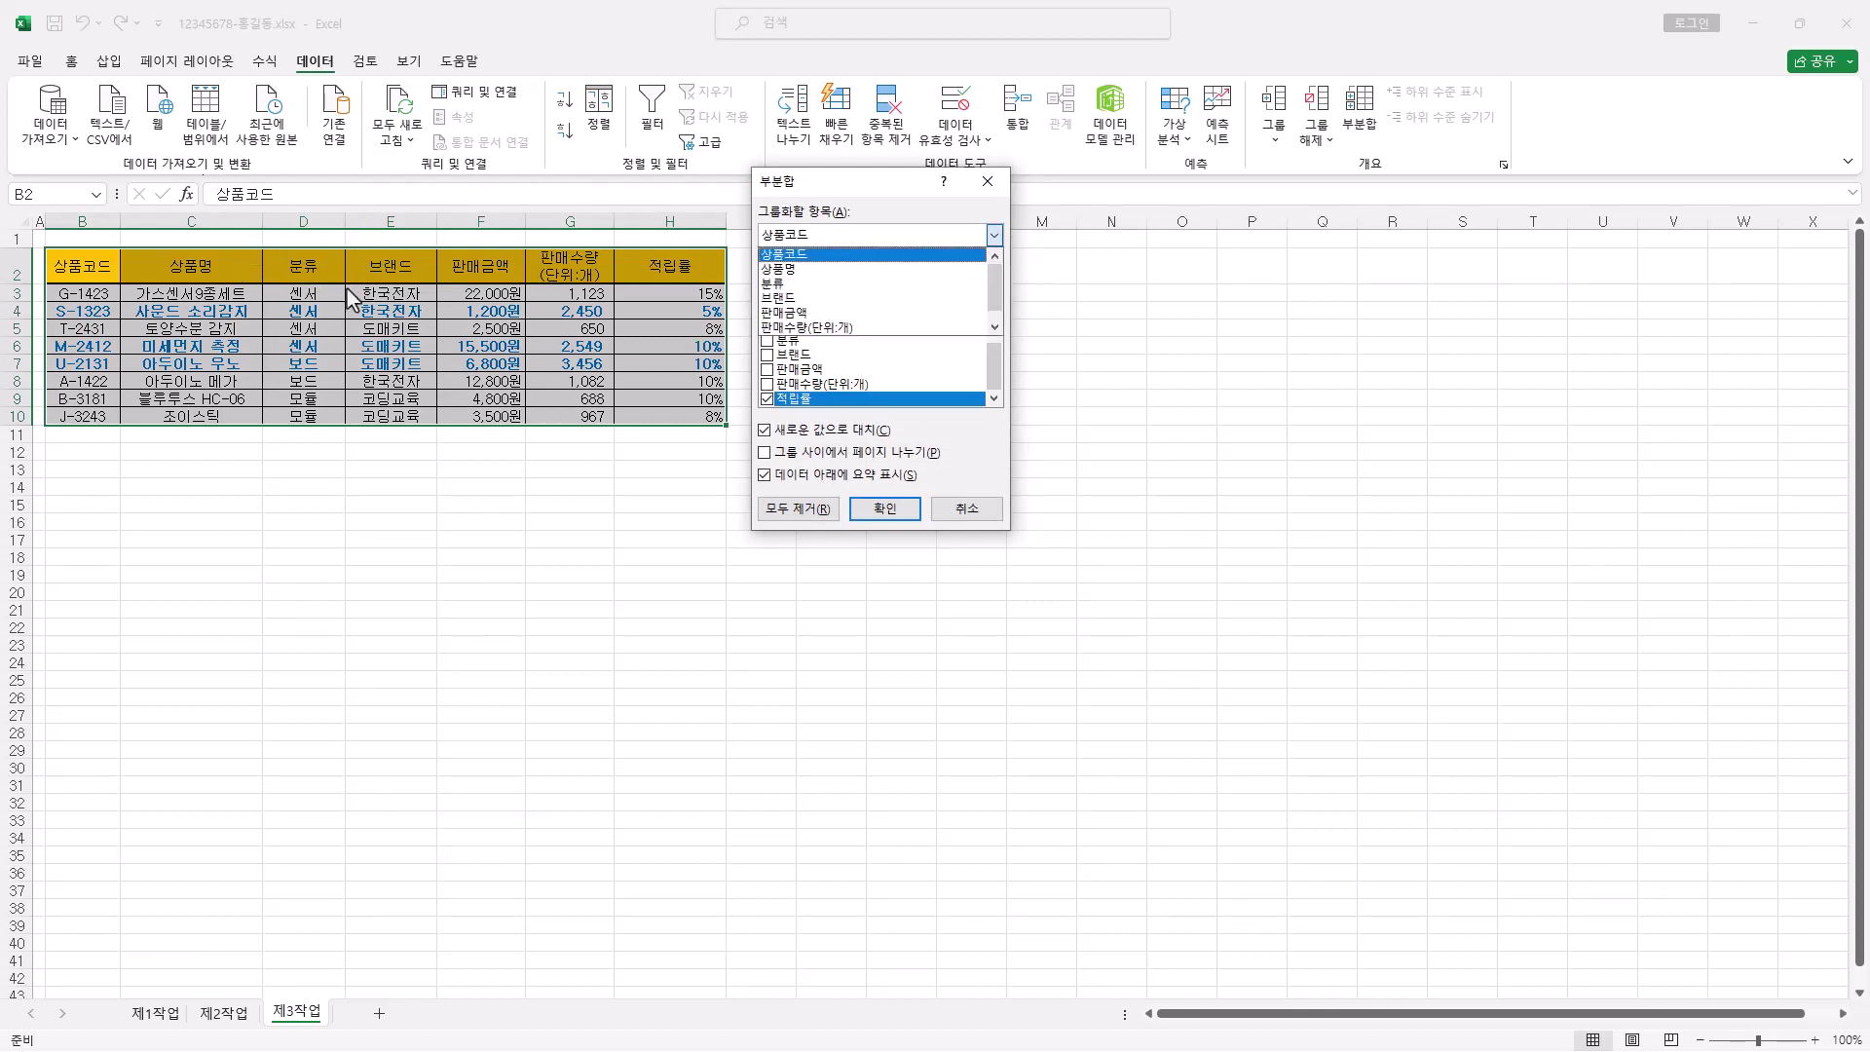
click(854, 284)
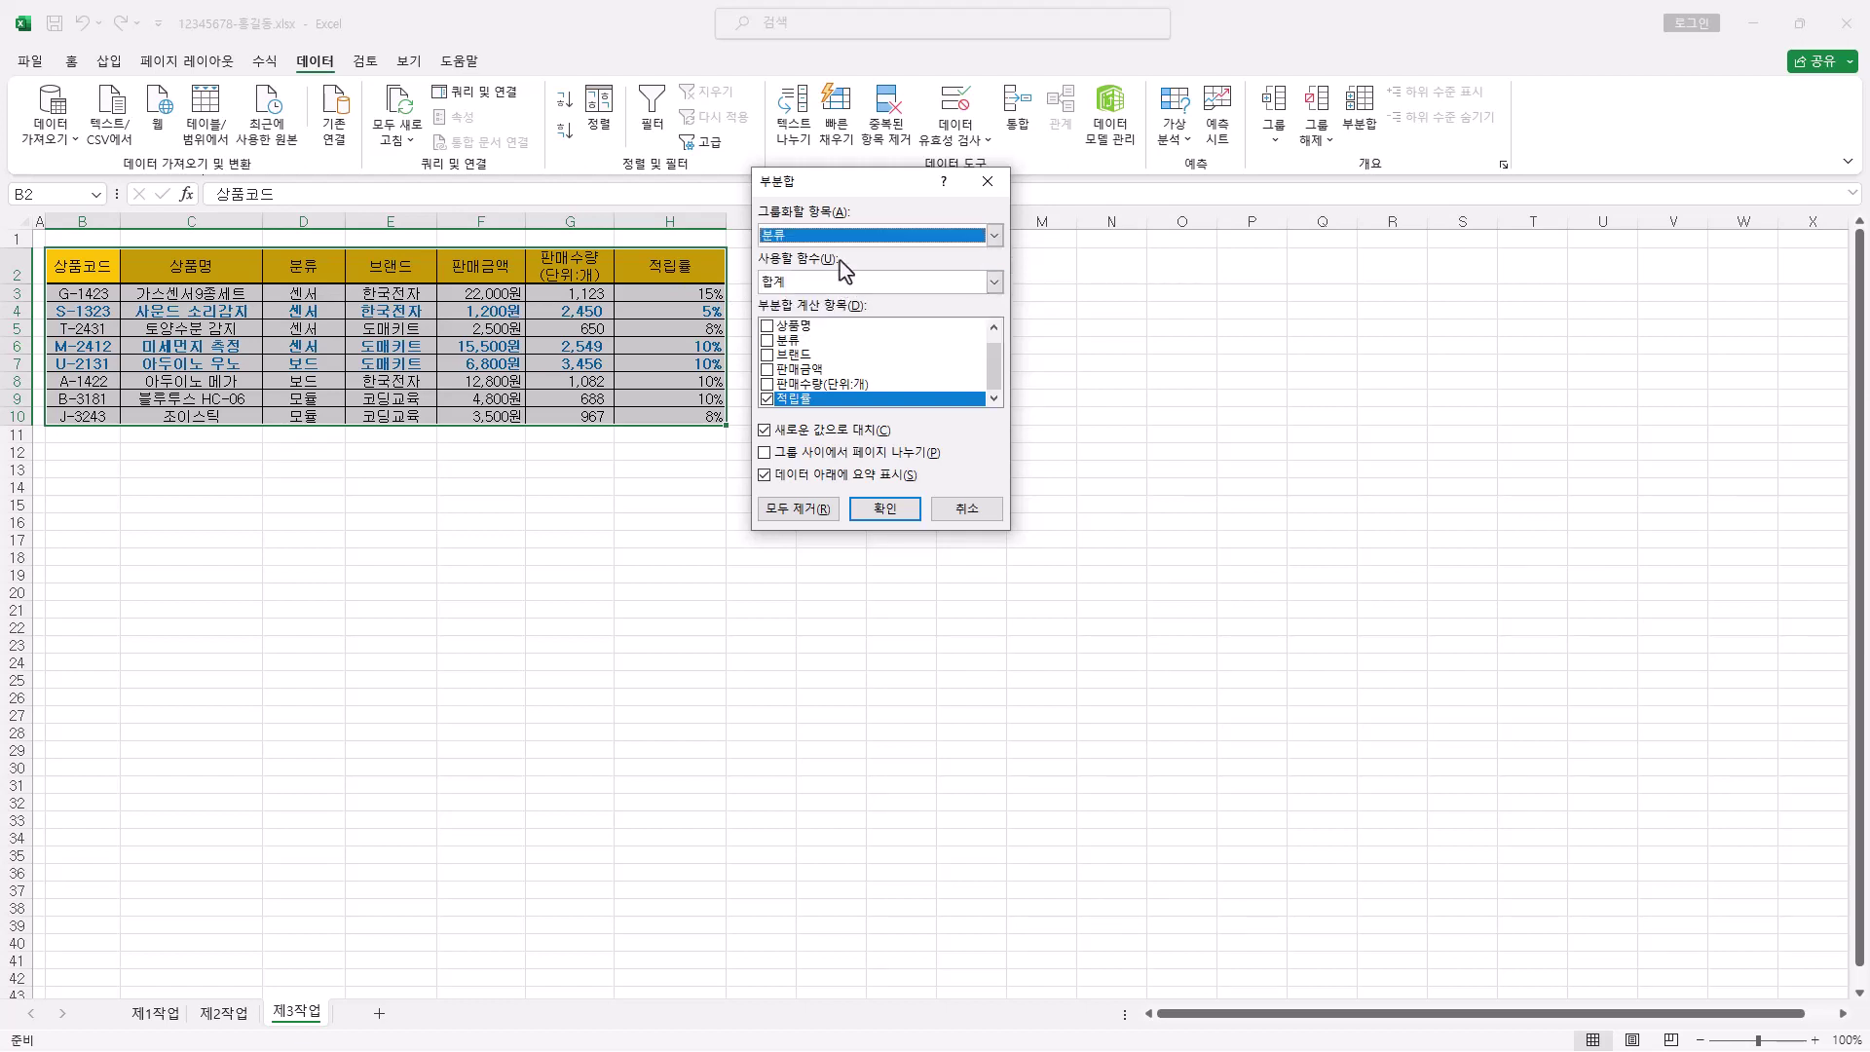
click(841, 288)
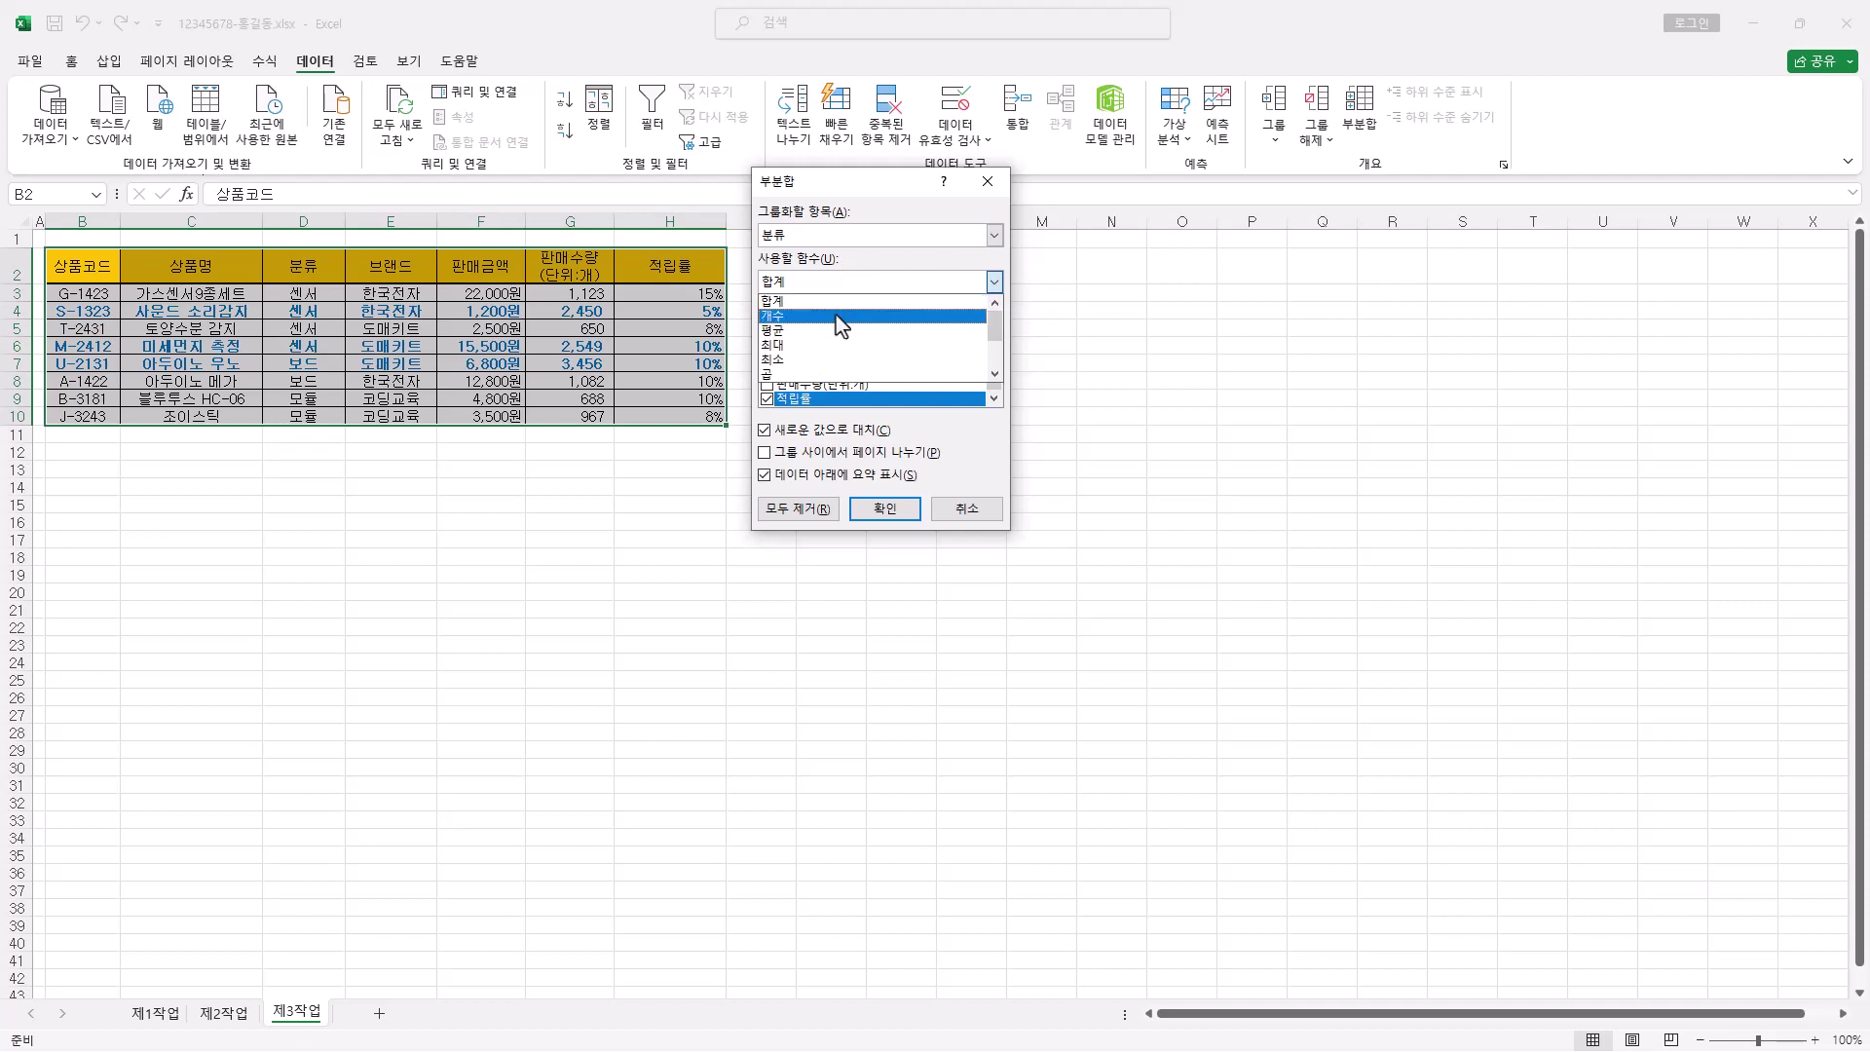
click(838, 316)
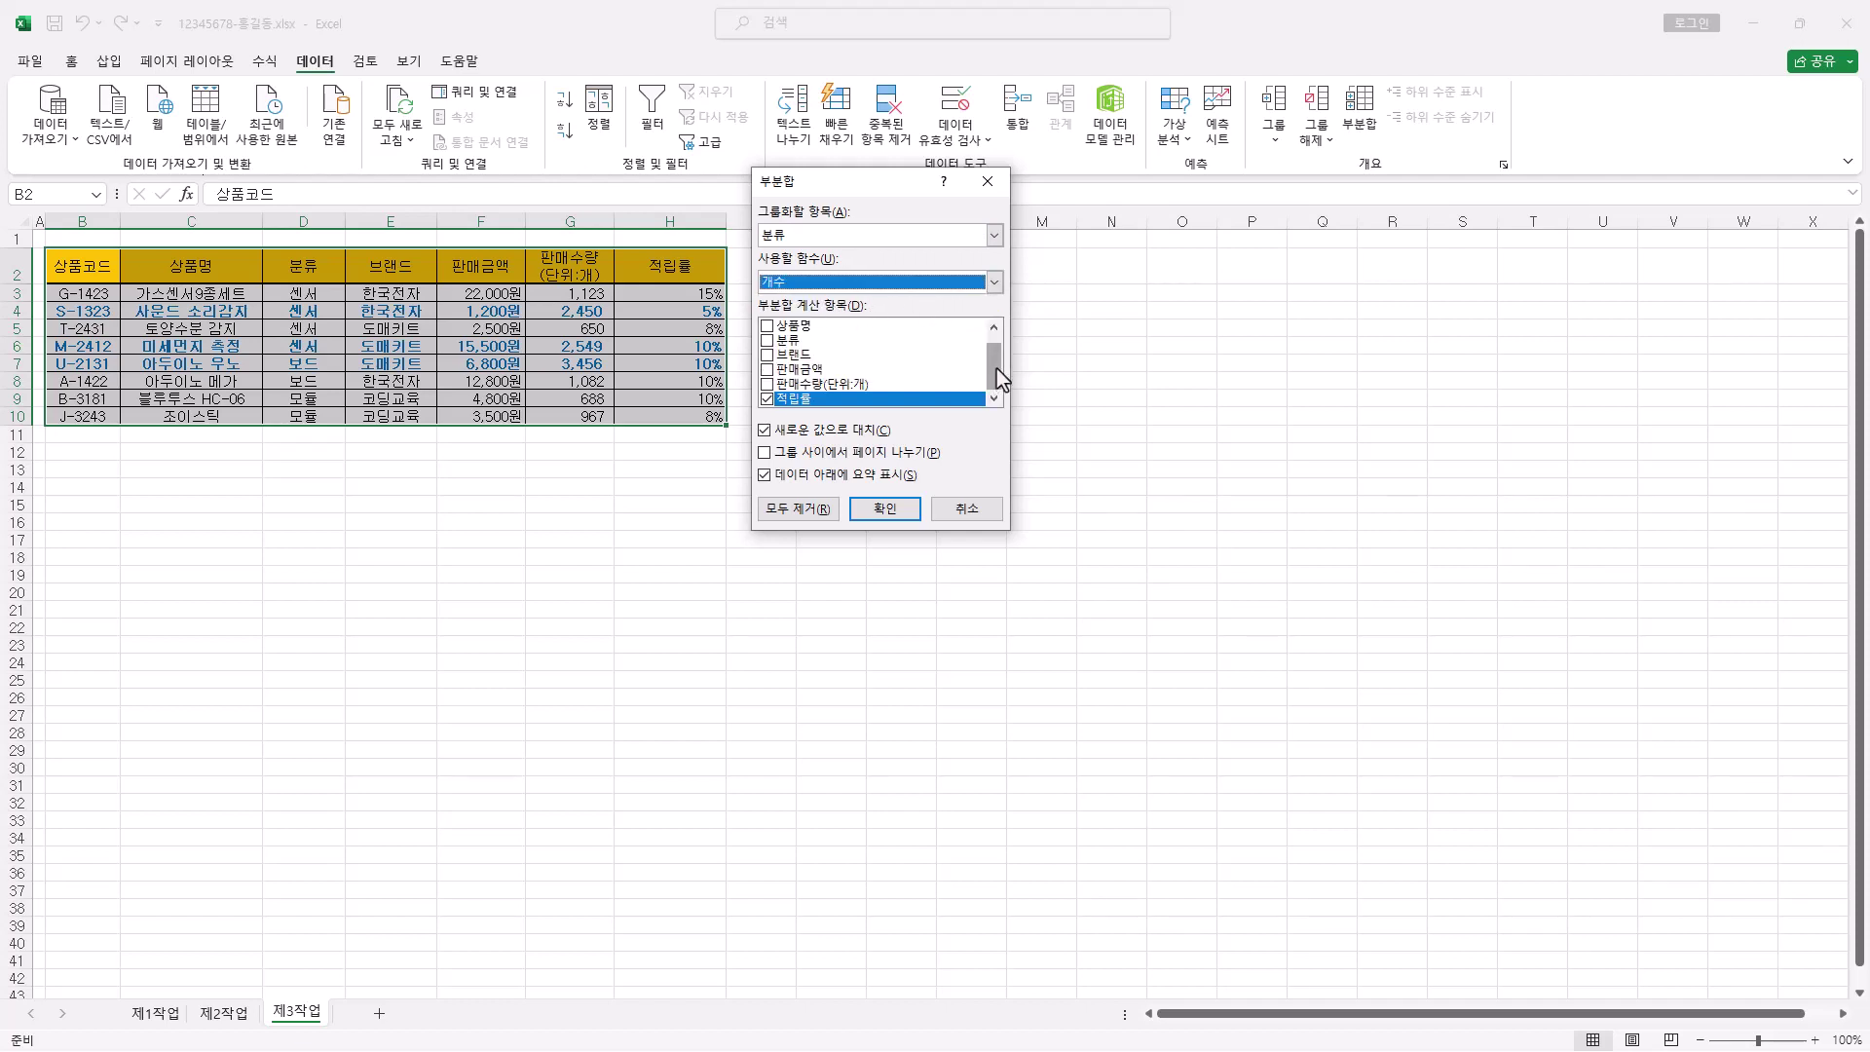
click(767, 399)
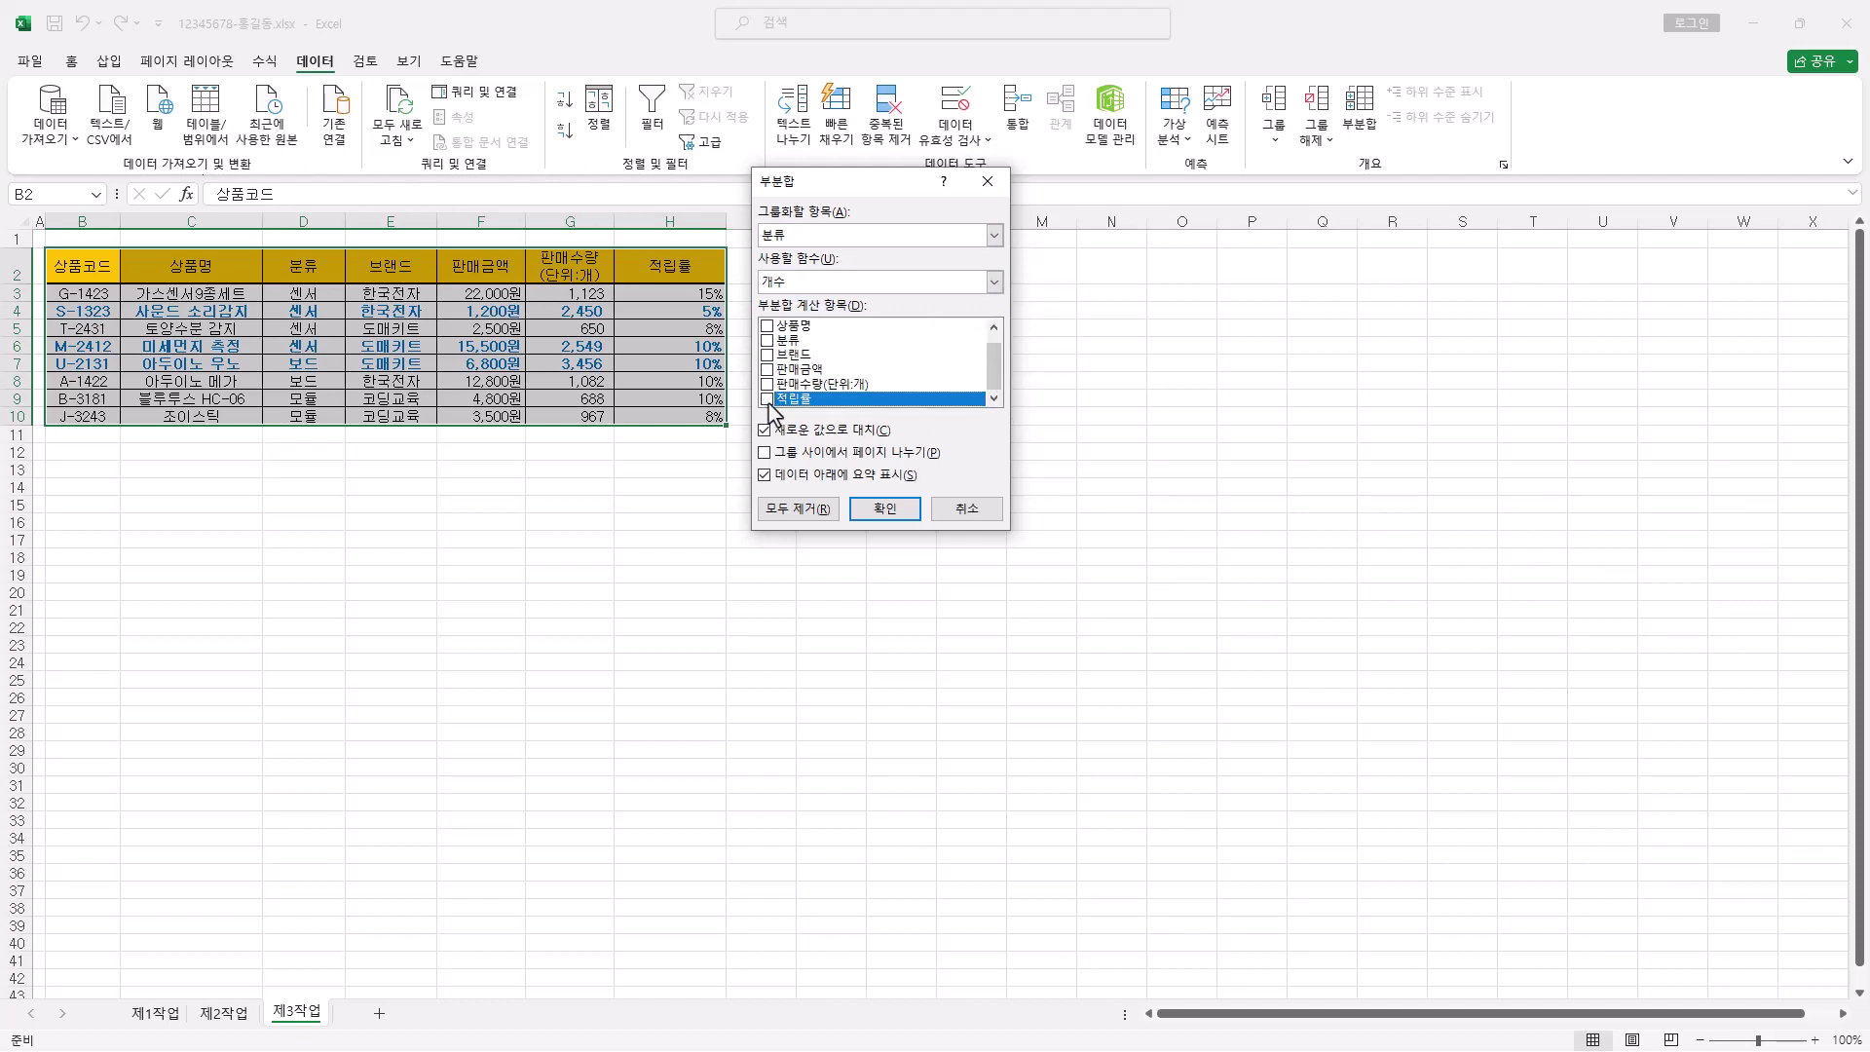
click(767, 326)
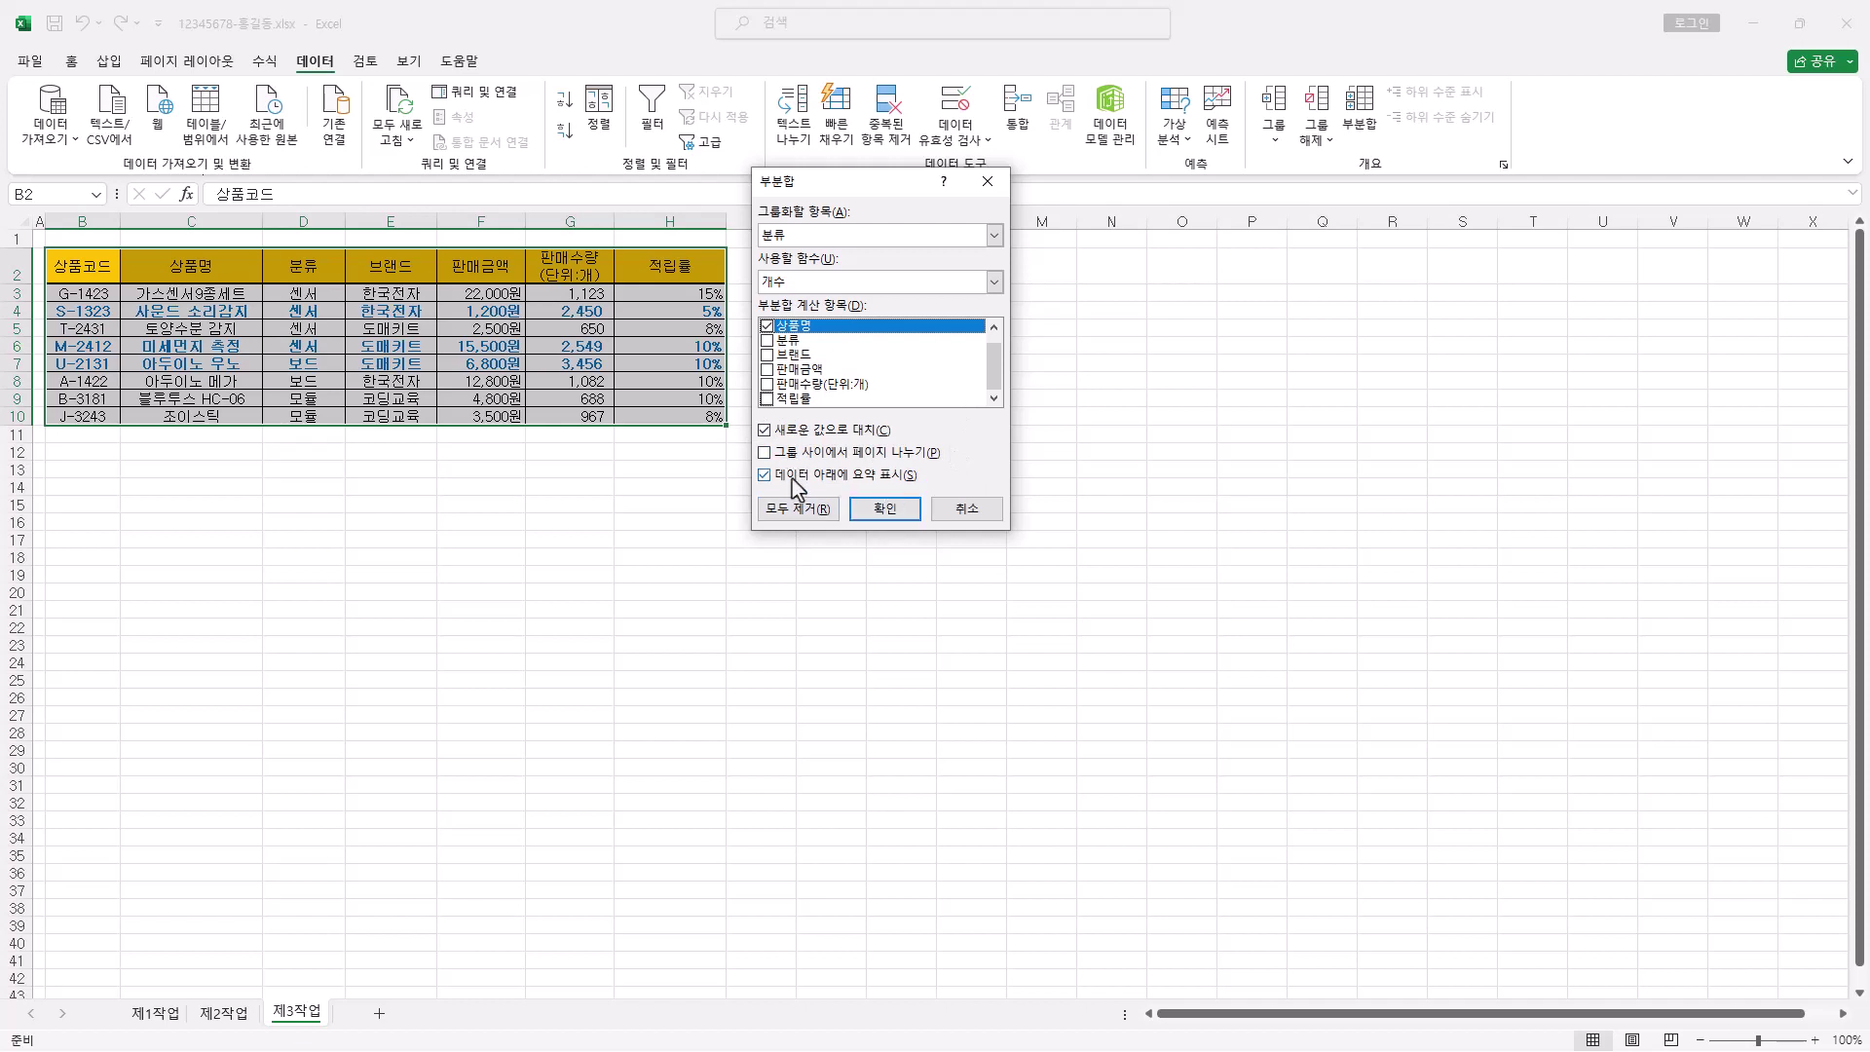
click(906, 513)
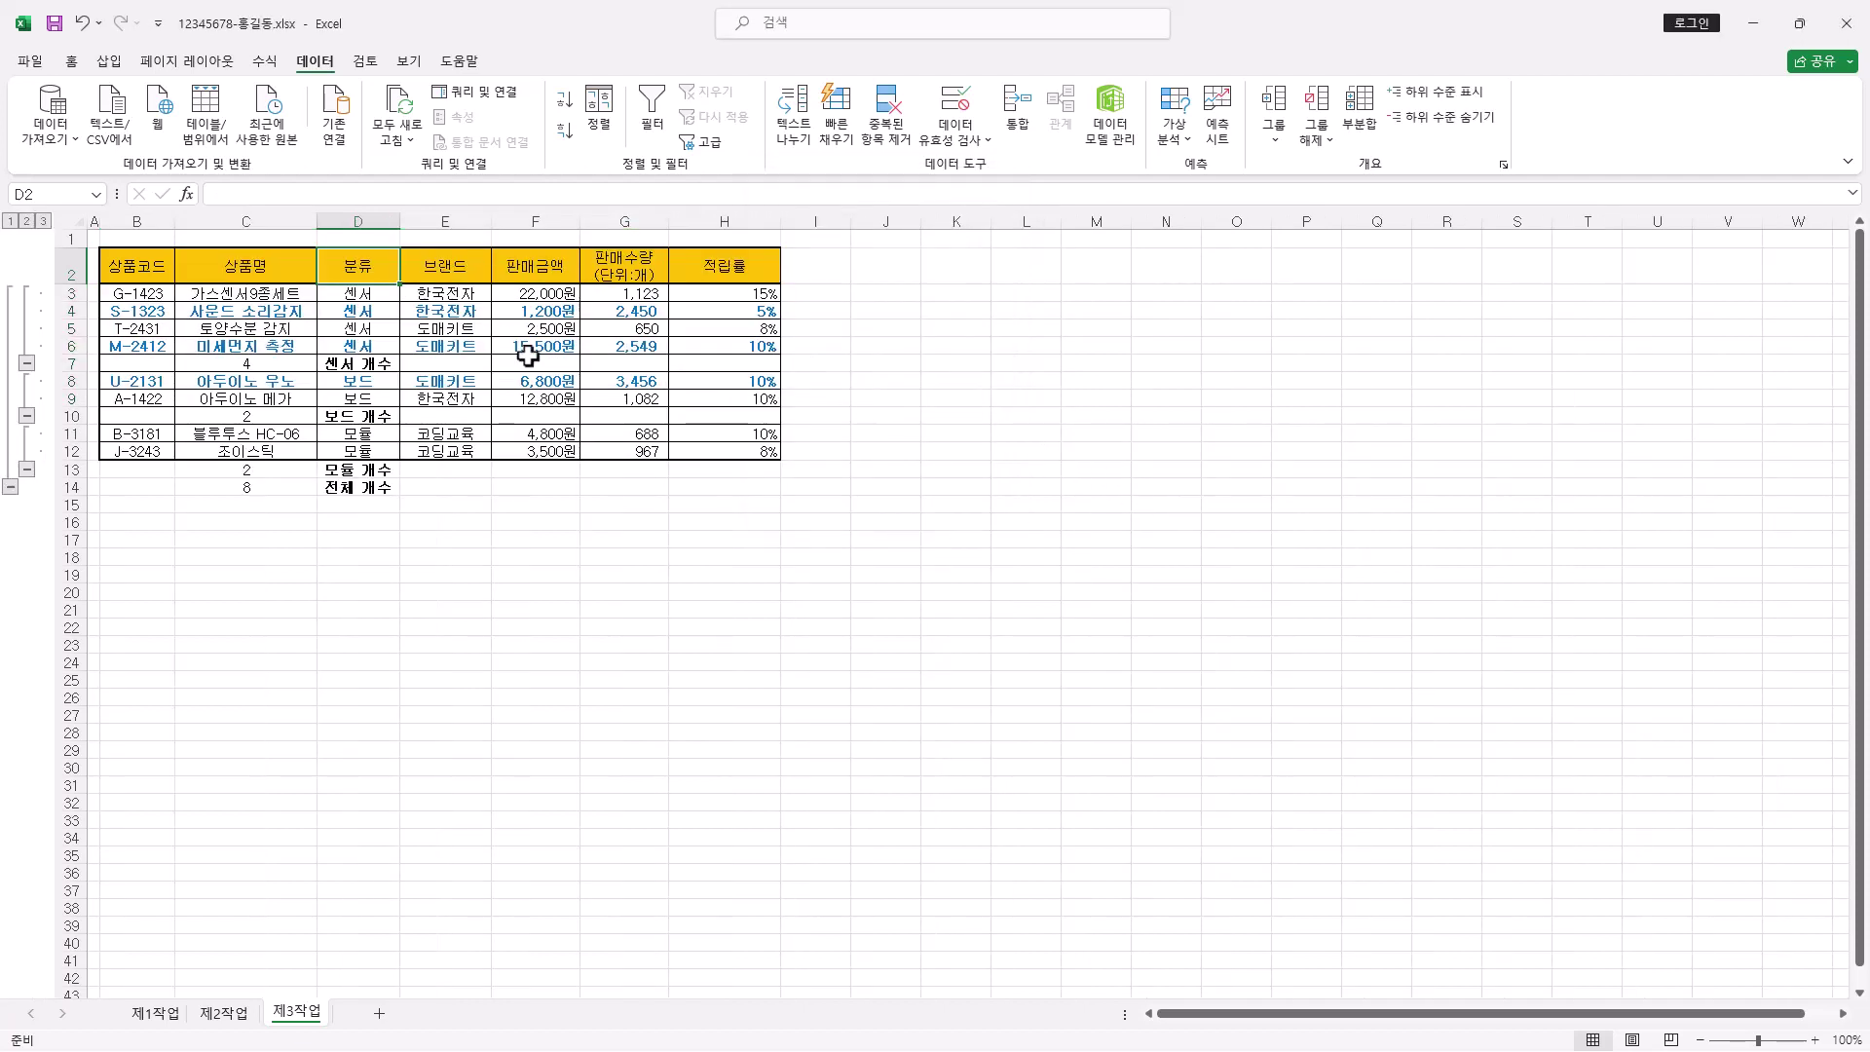
Add a second subtotal by 분류 that applies 평균 to 판매금액 only, without replacing the existing subtotals
click(1361, 115)
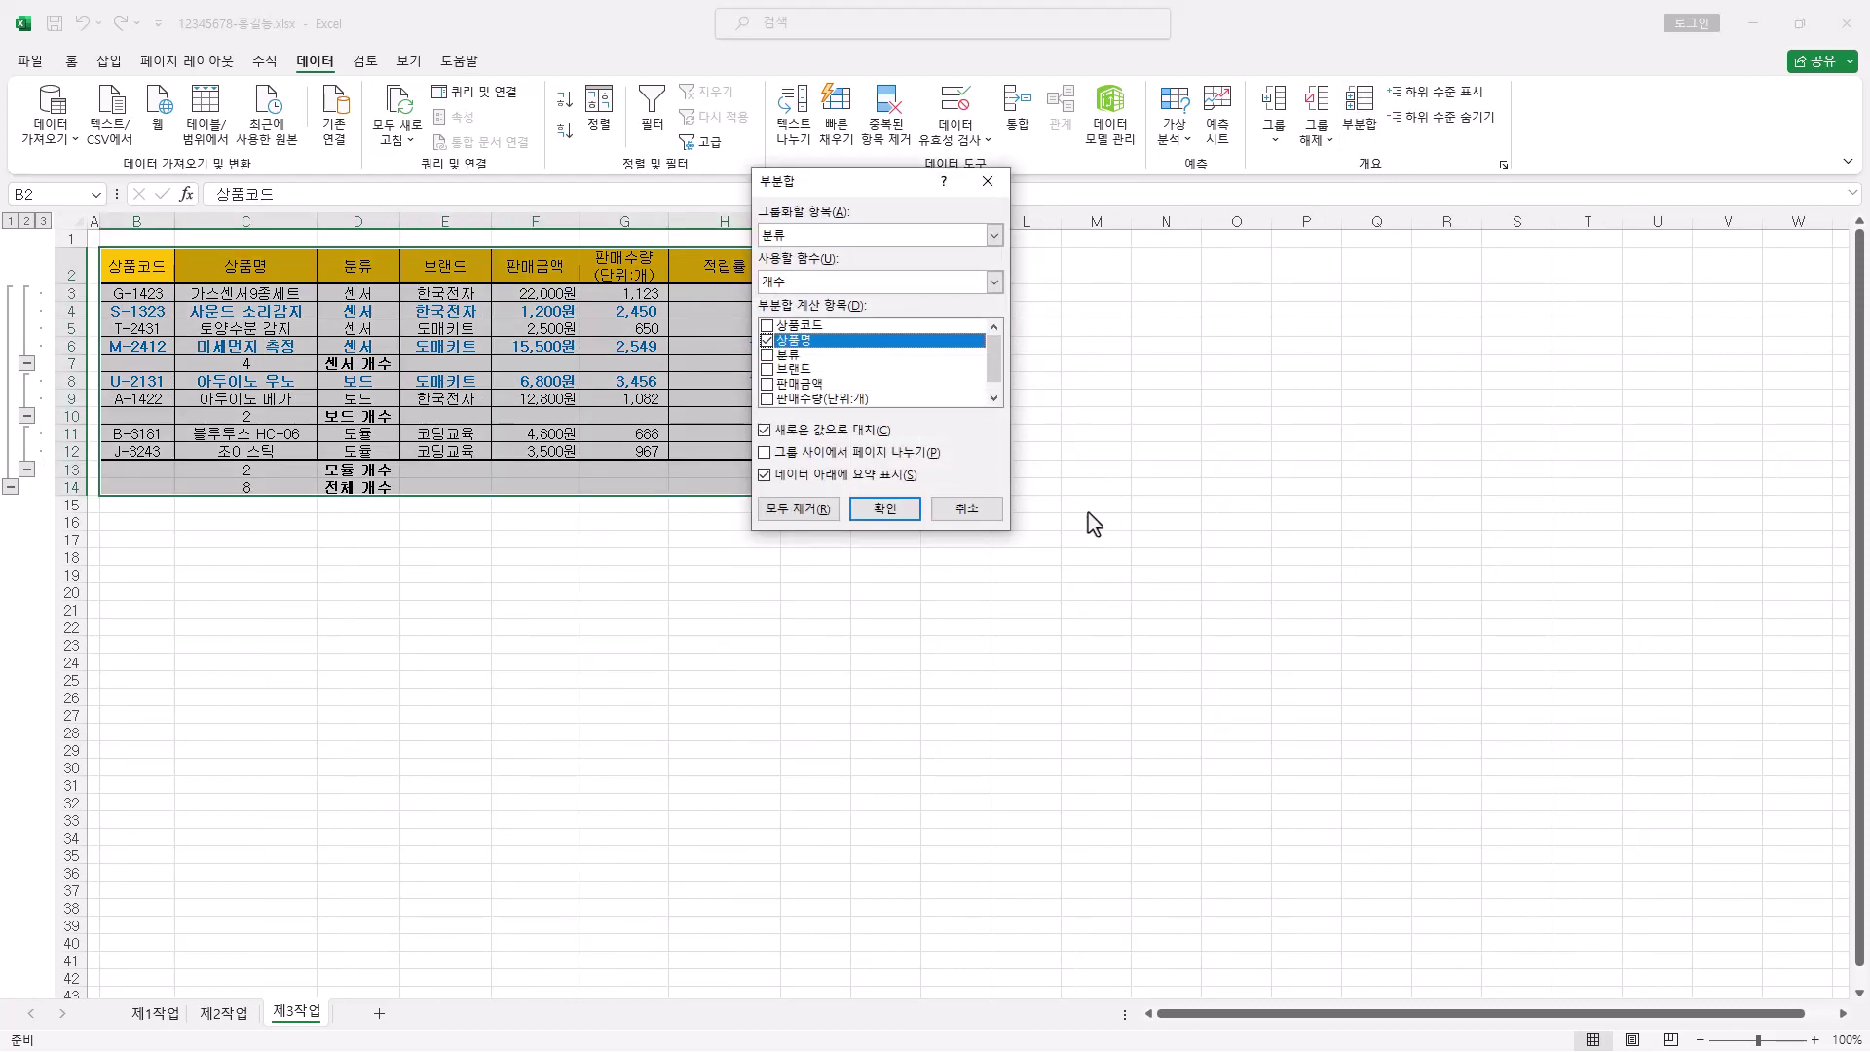
click(844, 286)
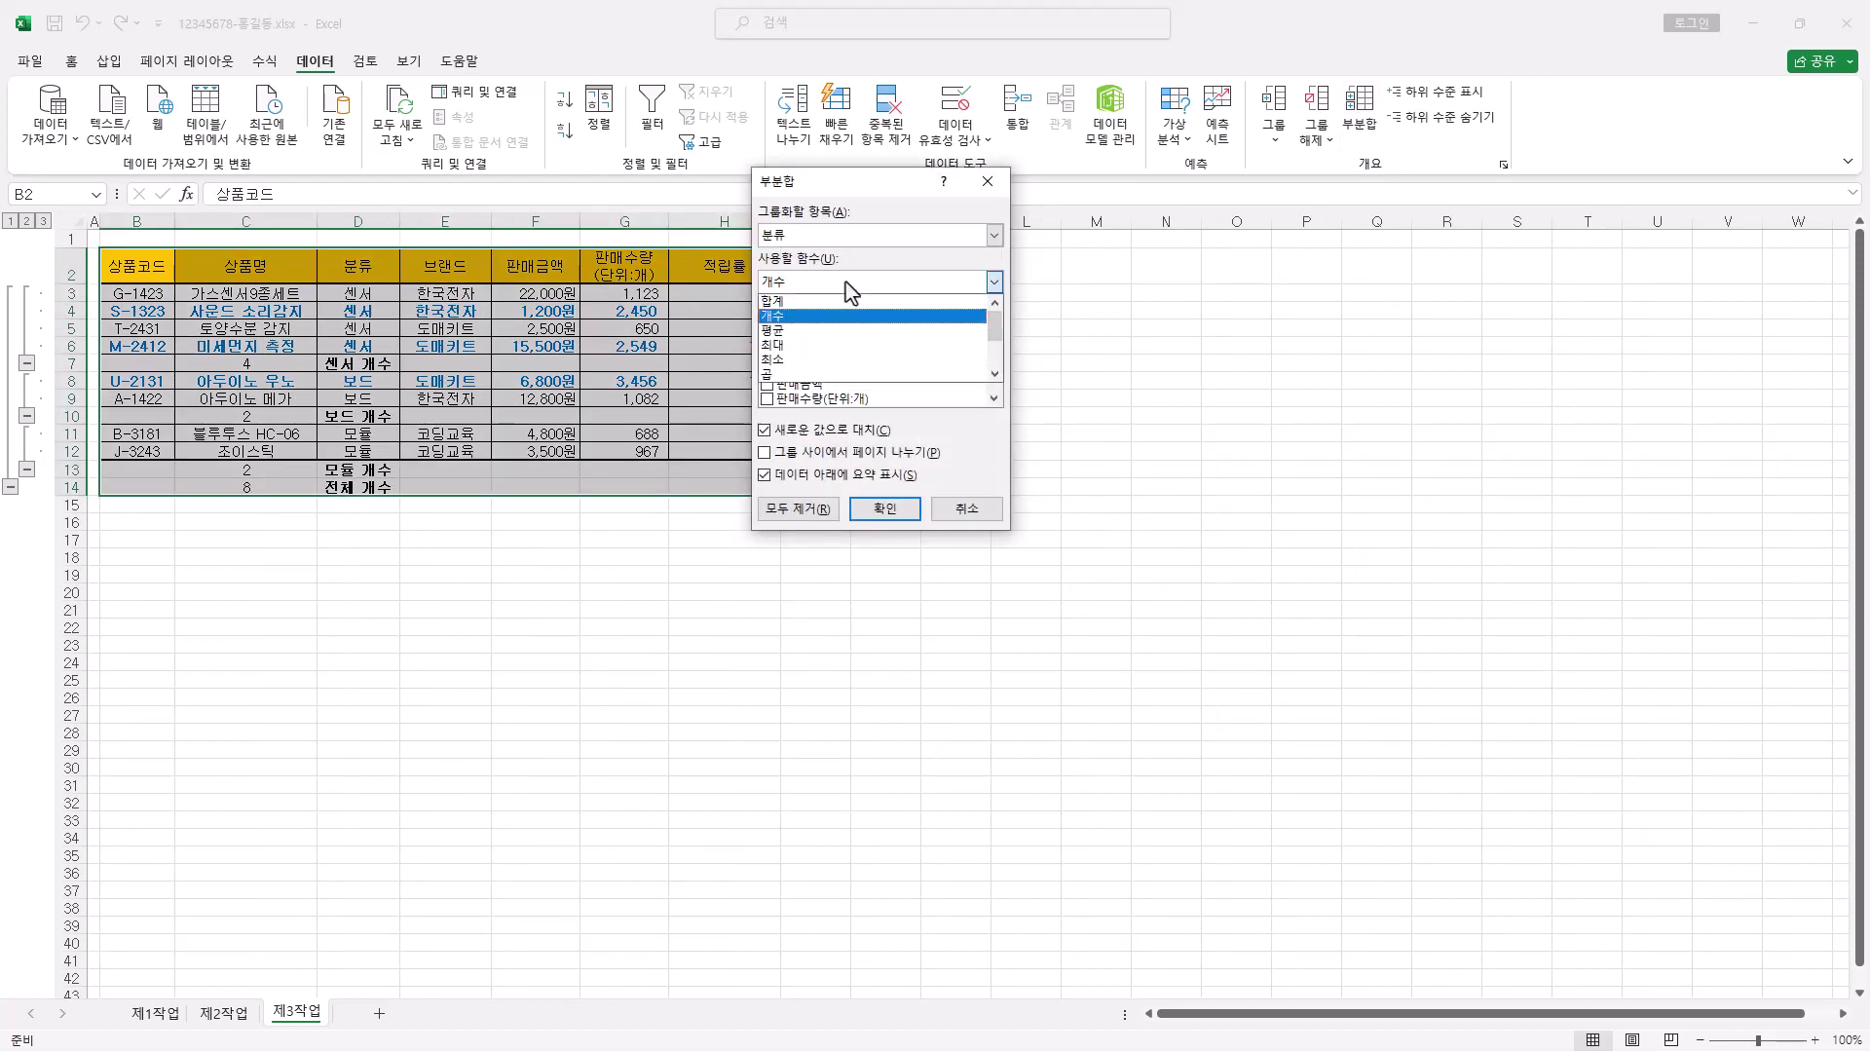
click(844, 331)
drag(993, 358, 1003, 409)
click(767, 326)
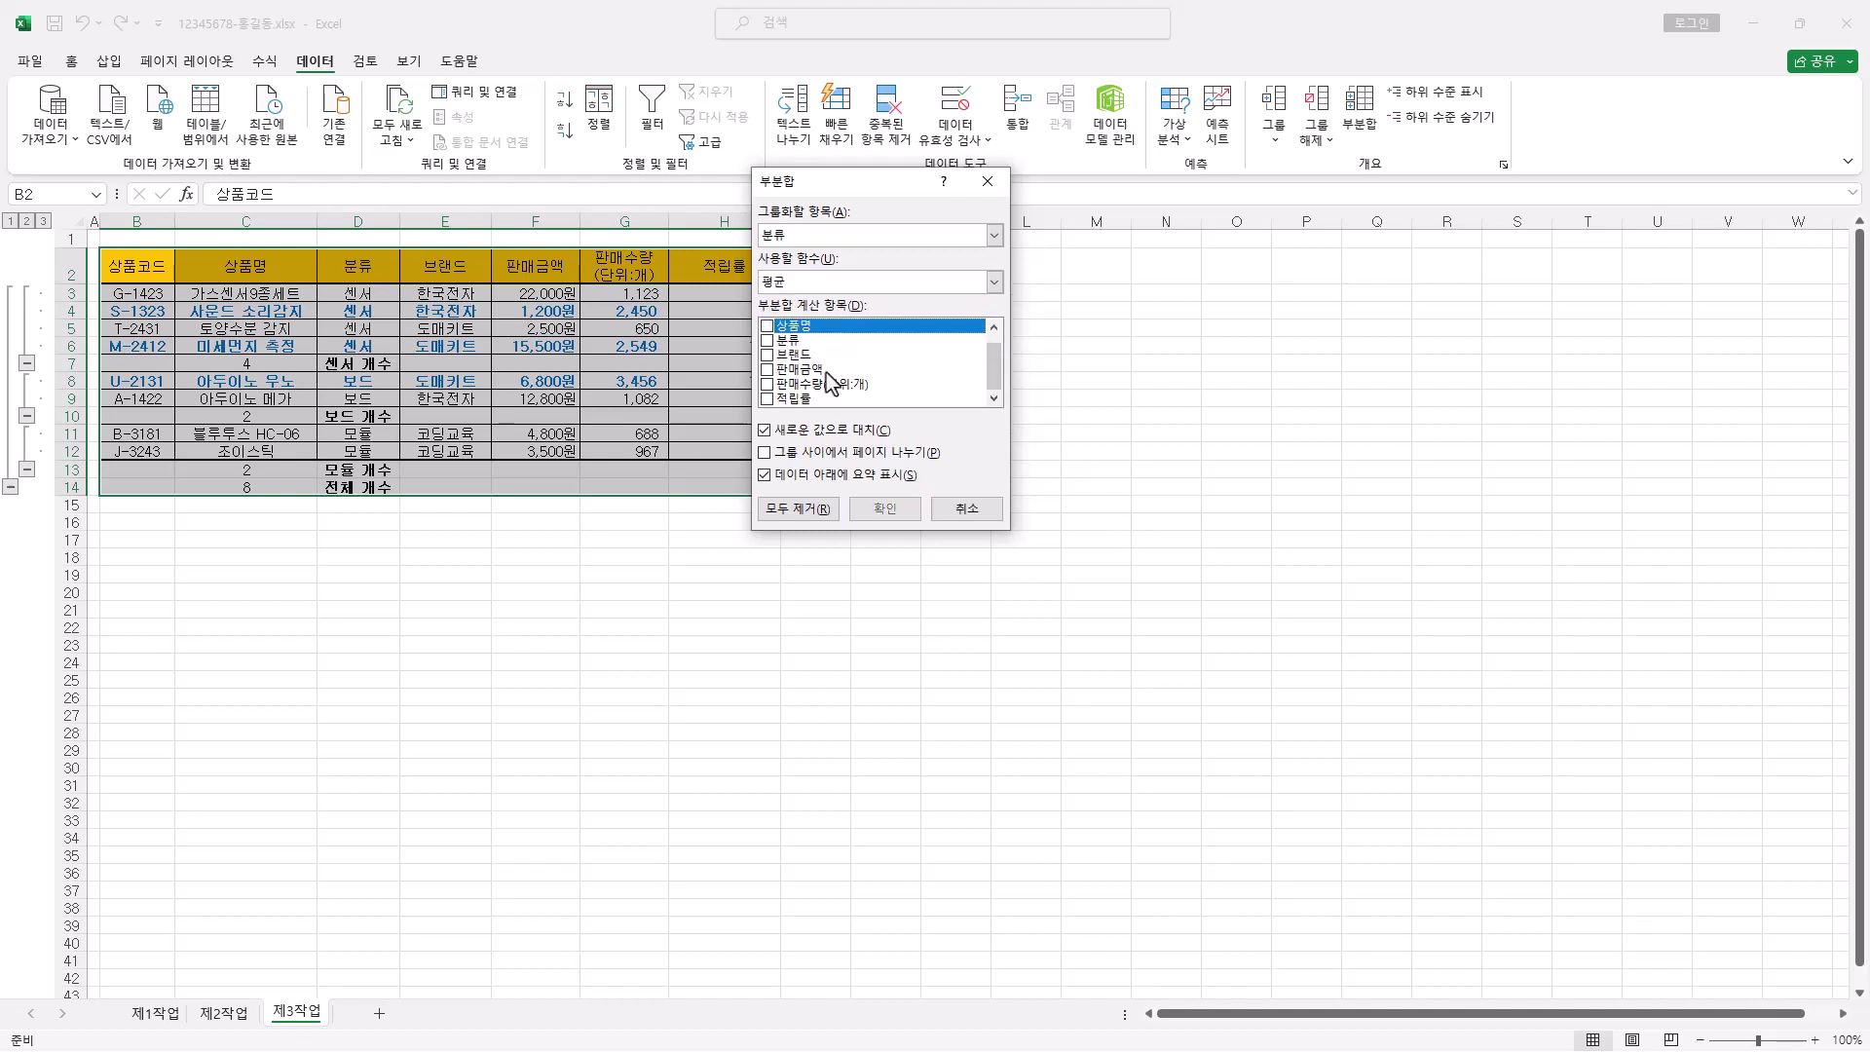
click(767, 371)
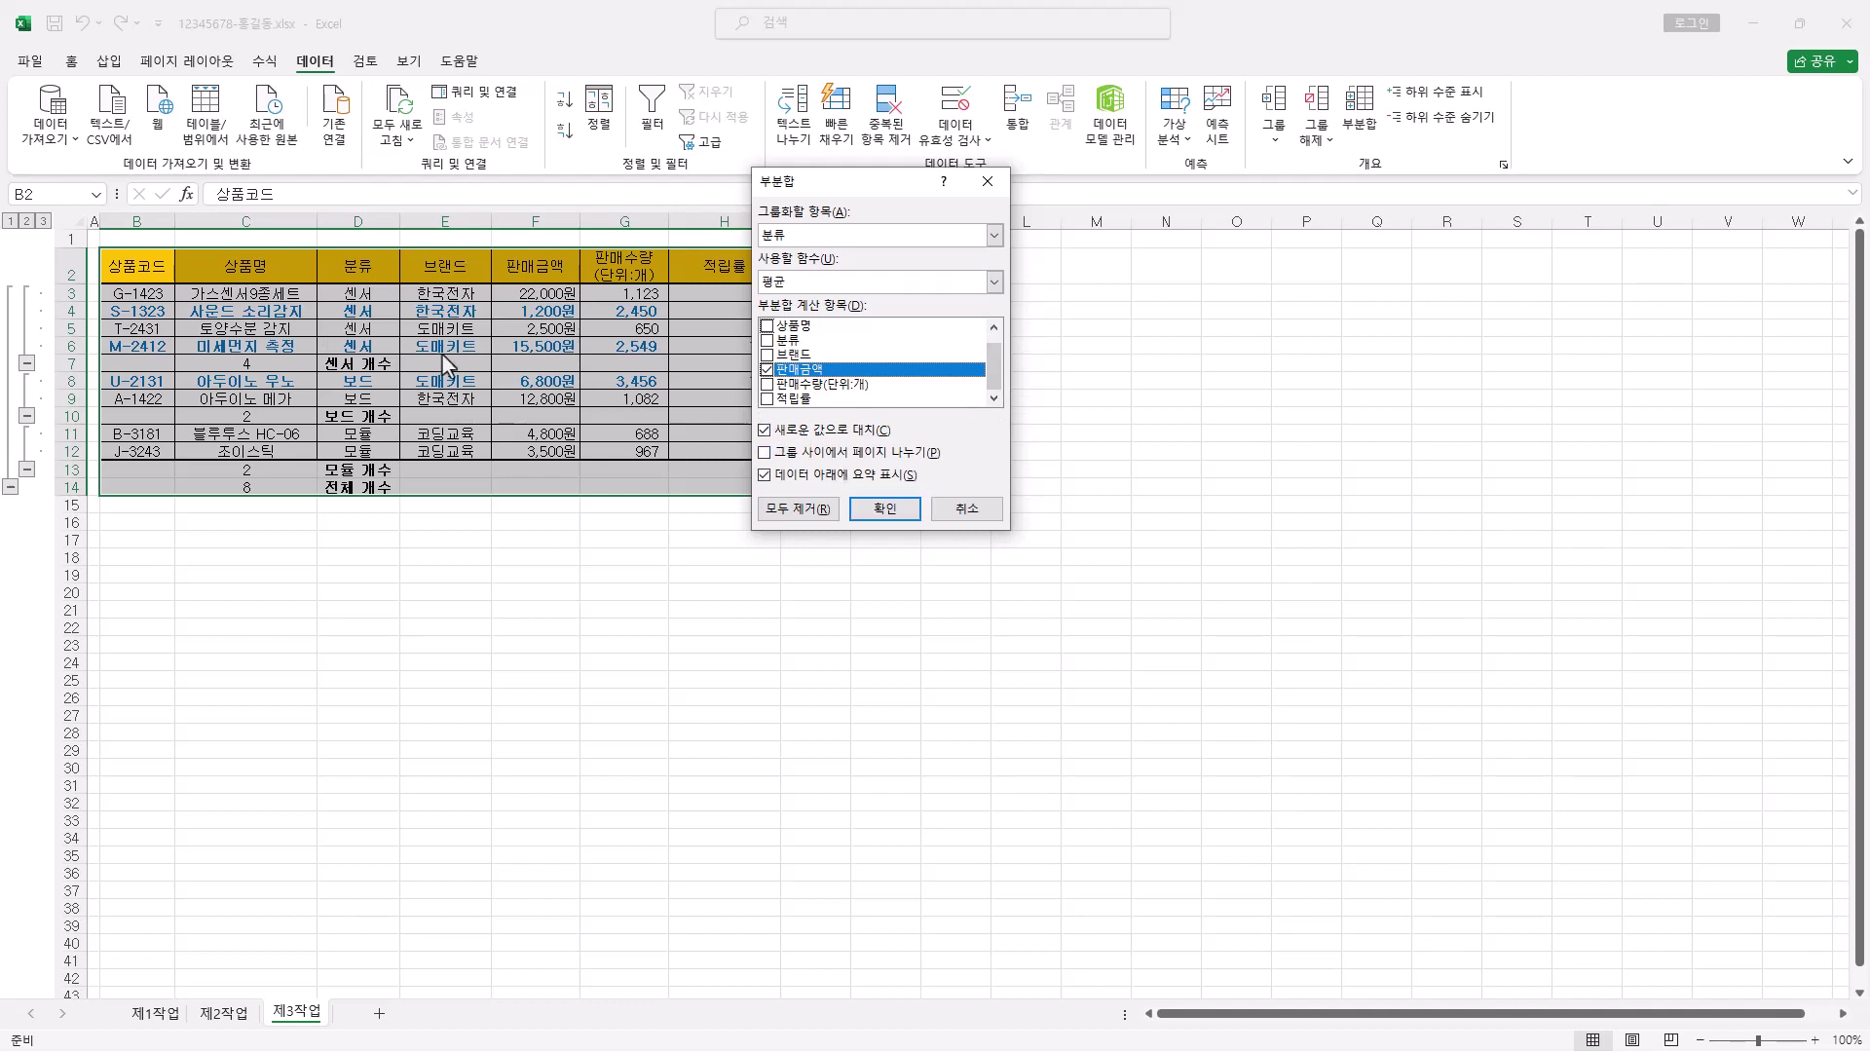
click(862, 432)
click(886, 513)
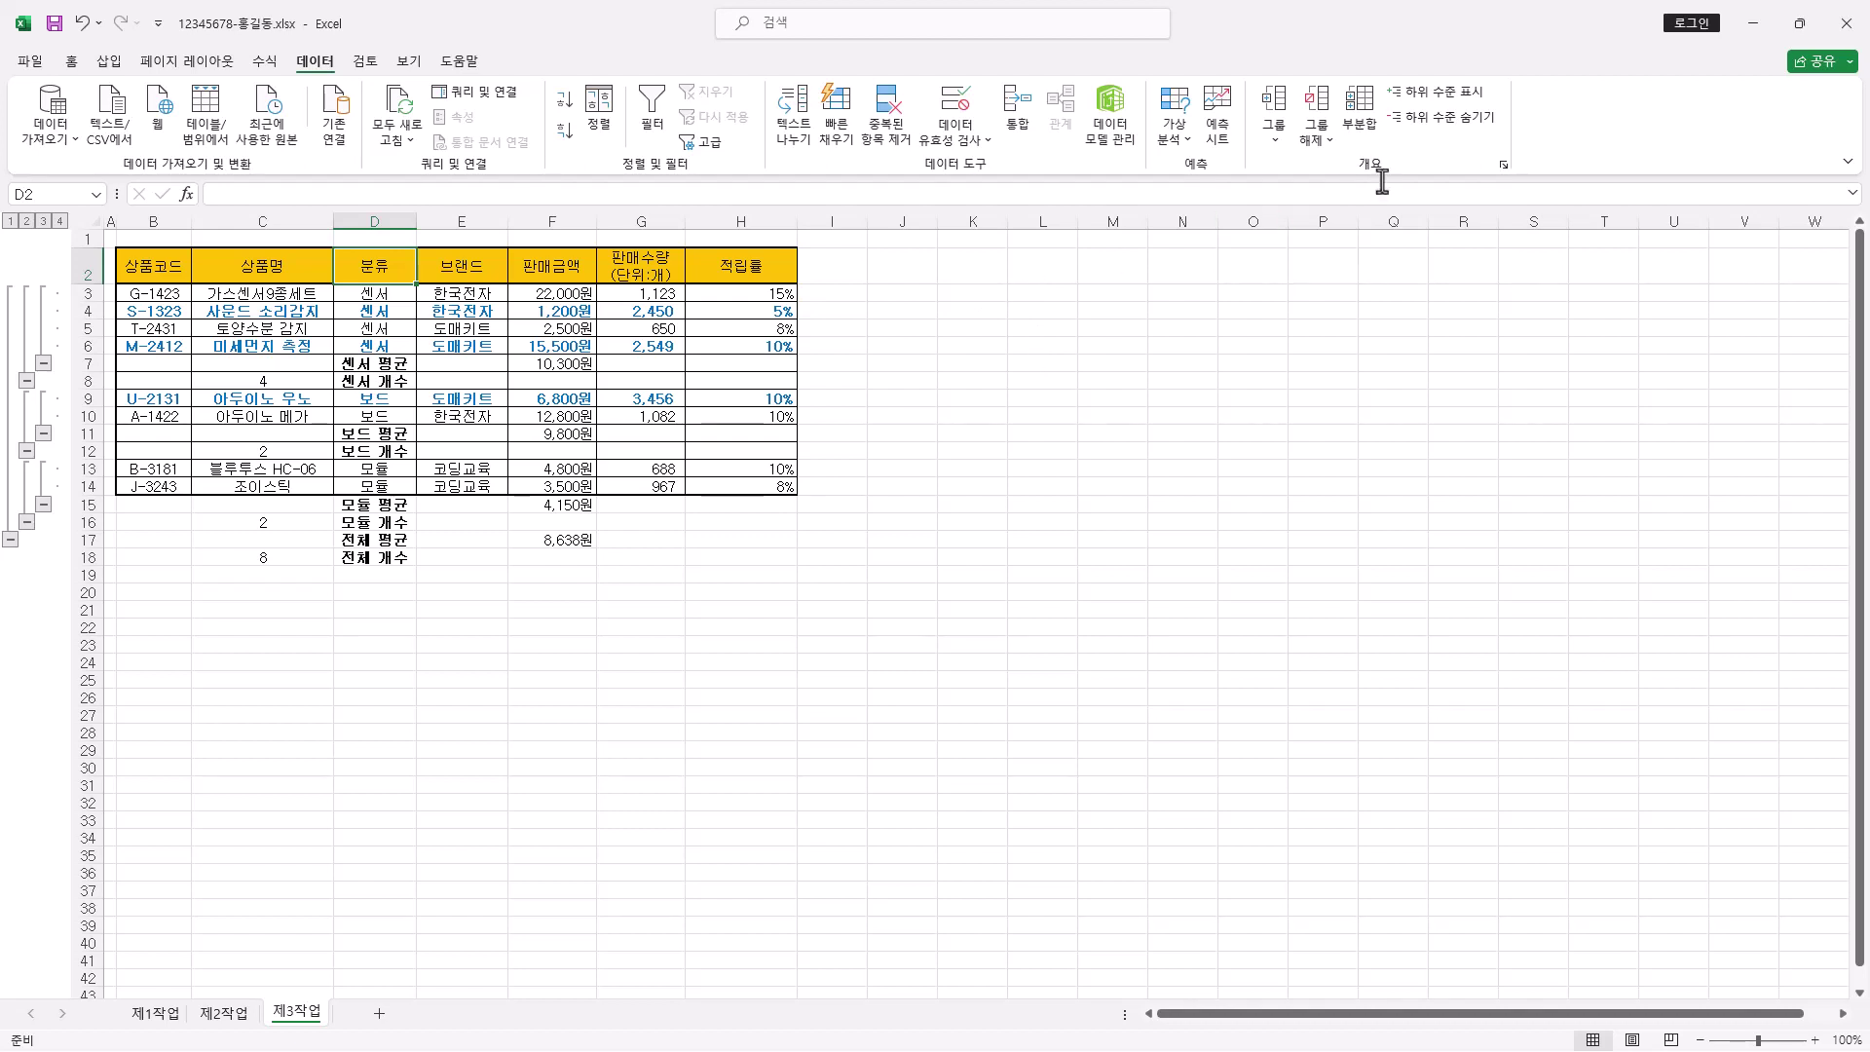
Clear the outline from the subtotalled 제3작업 table and widen column D slightly, saving the workbook
click(1327, 142)
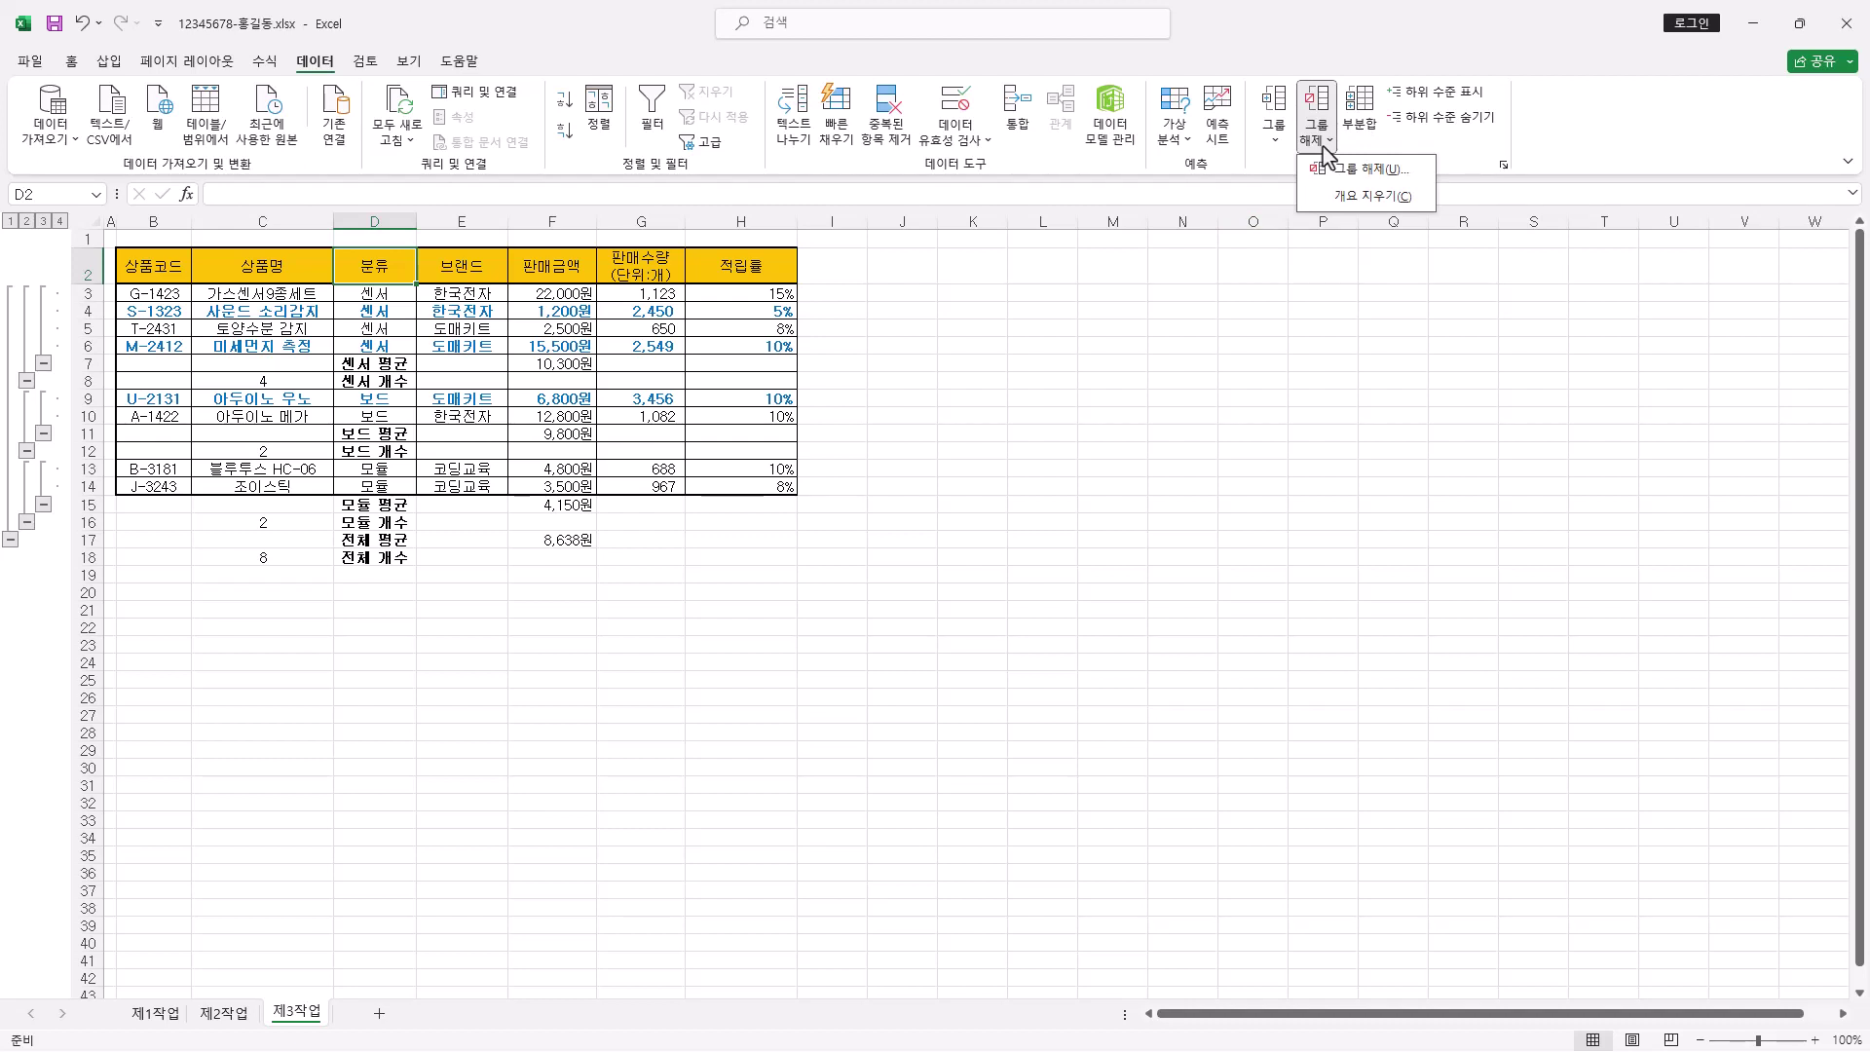
click(1373, 198)
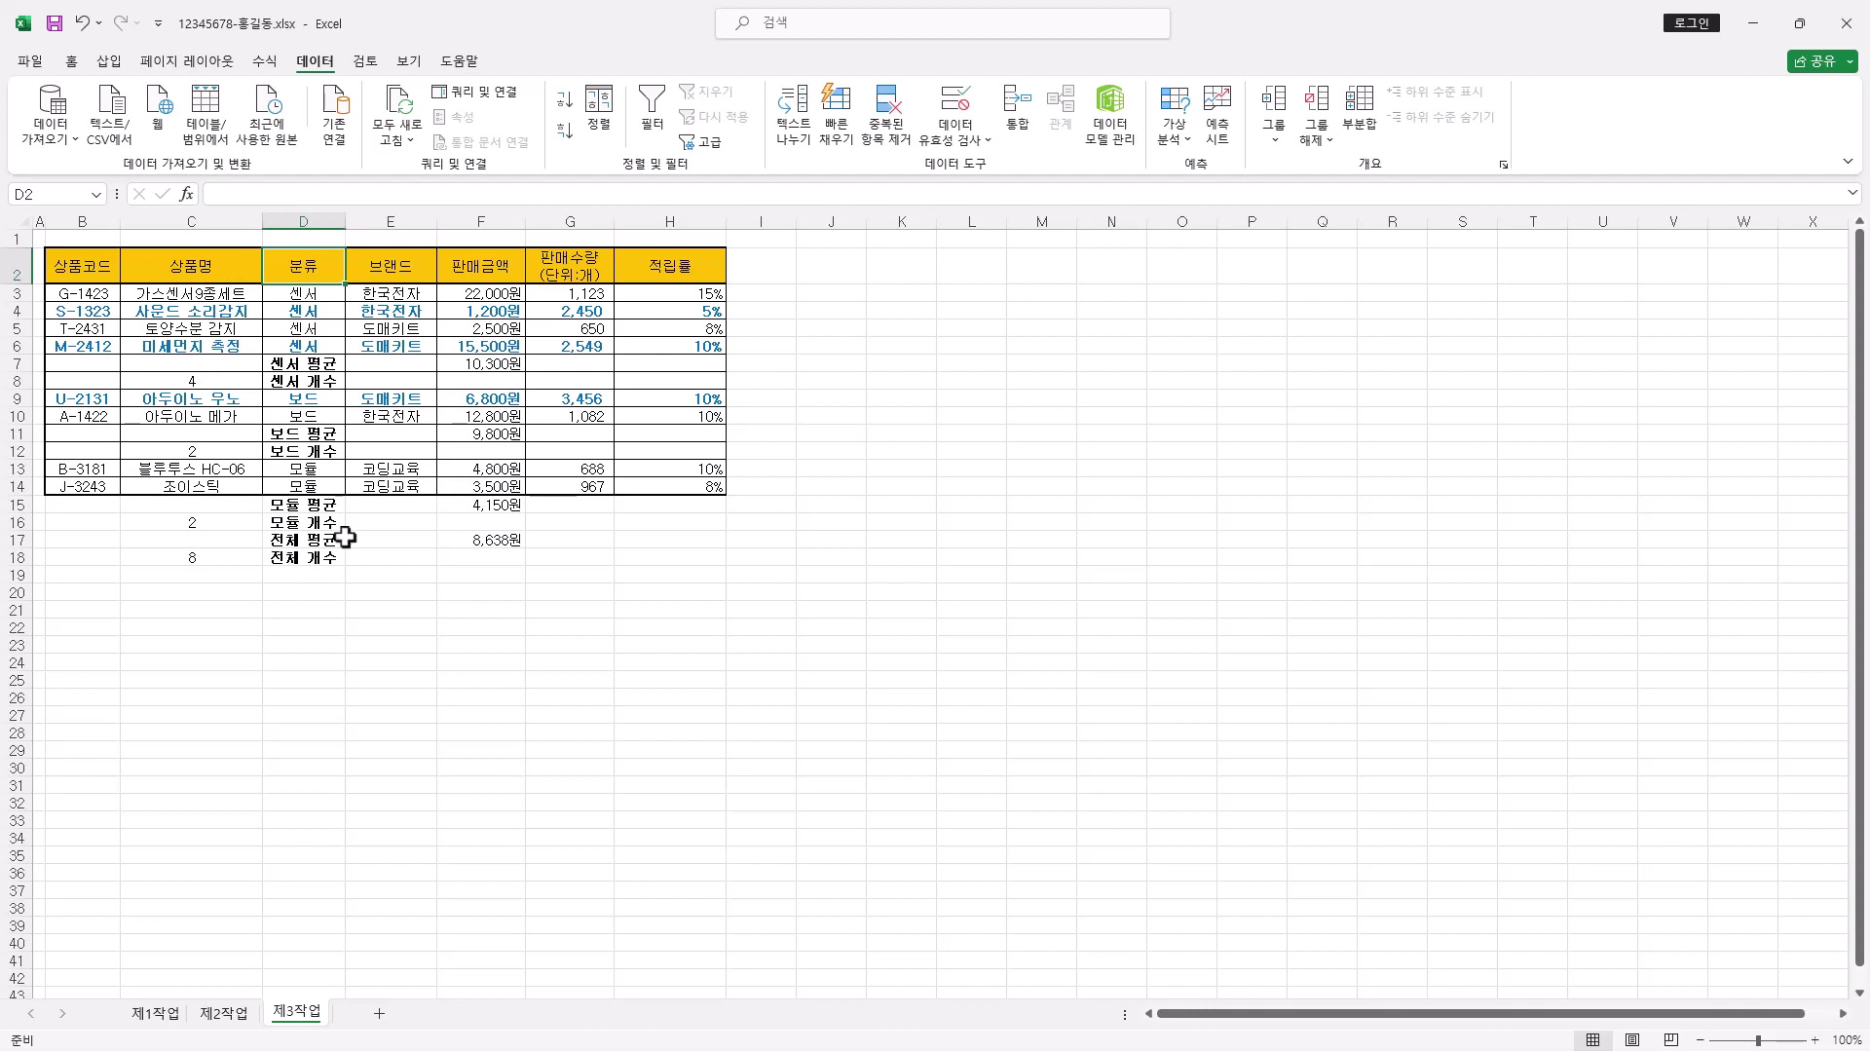
drag(345, 218, 363, 227)
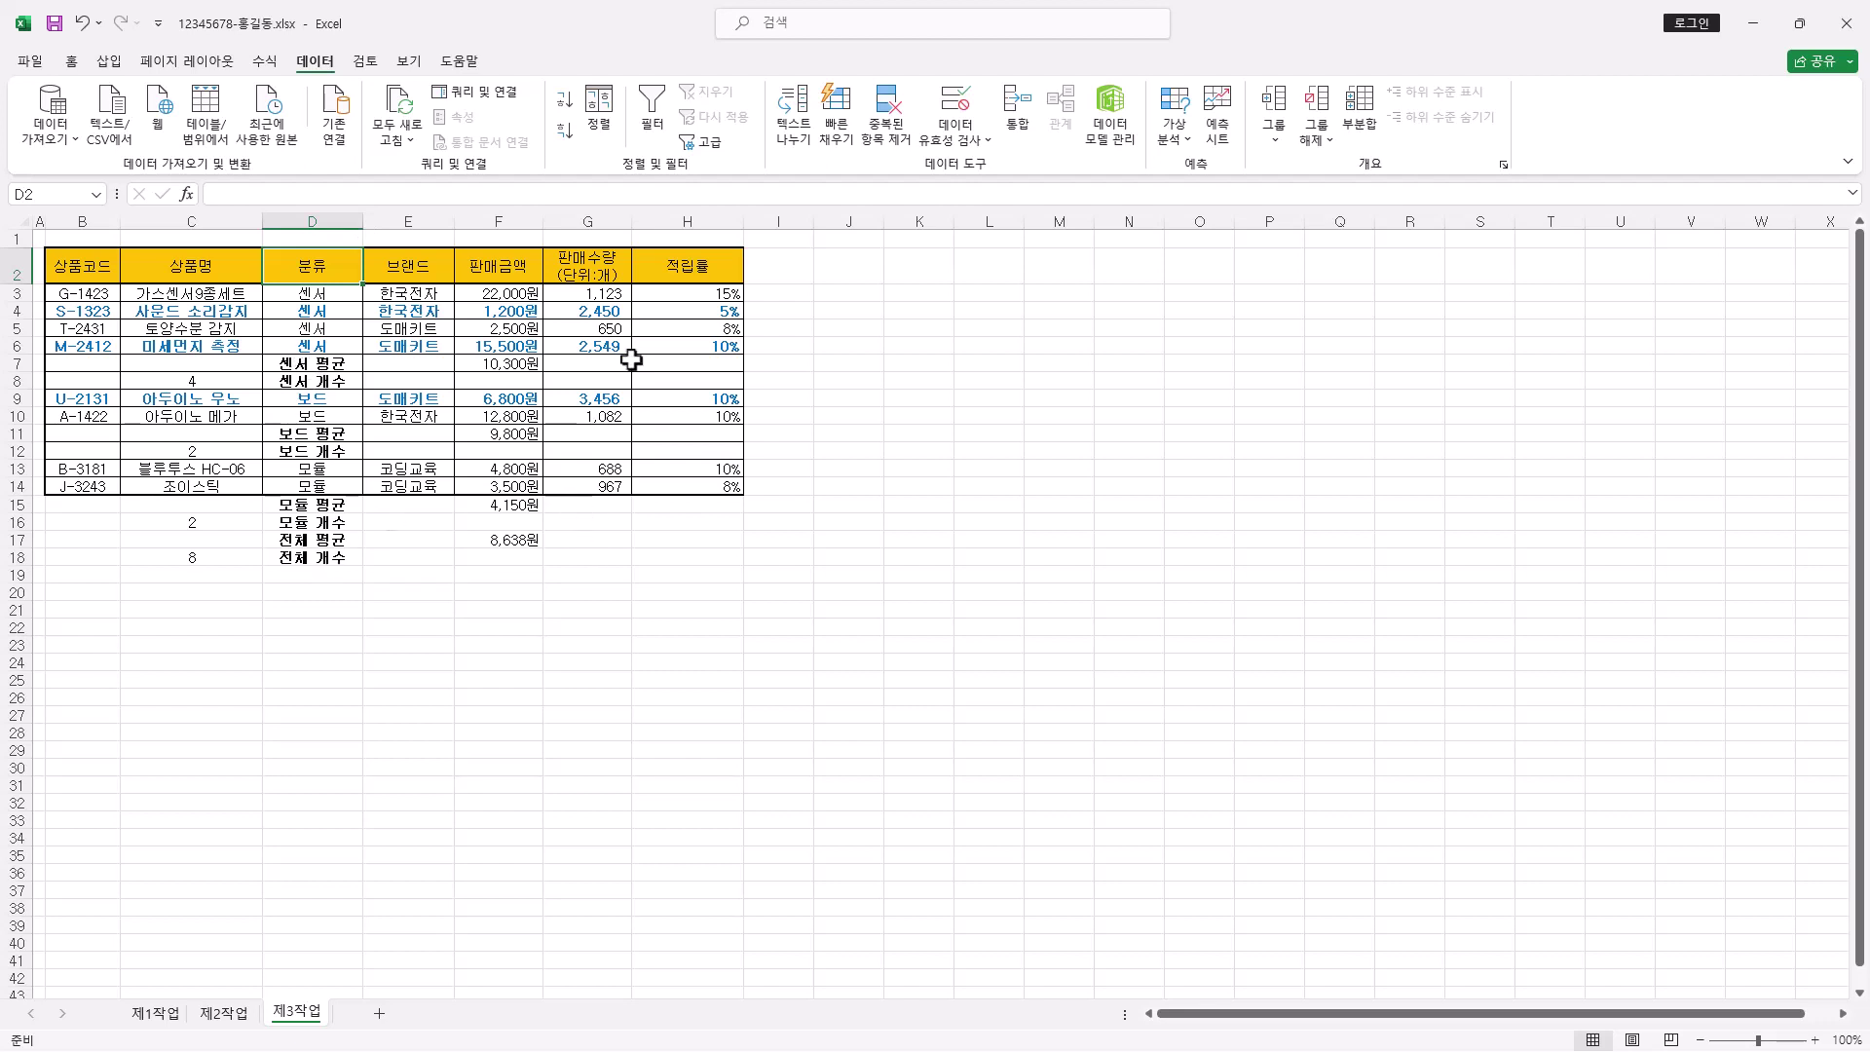
click(54, 23)
On the 제1작업 sheet, select C4:C7, C9:C10, C12, F4:G7, F9:G10 and F12:G12 together as chart data
click(158, 1015)
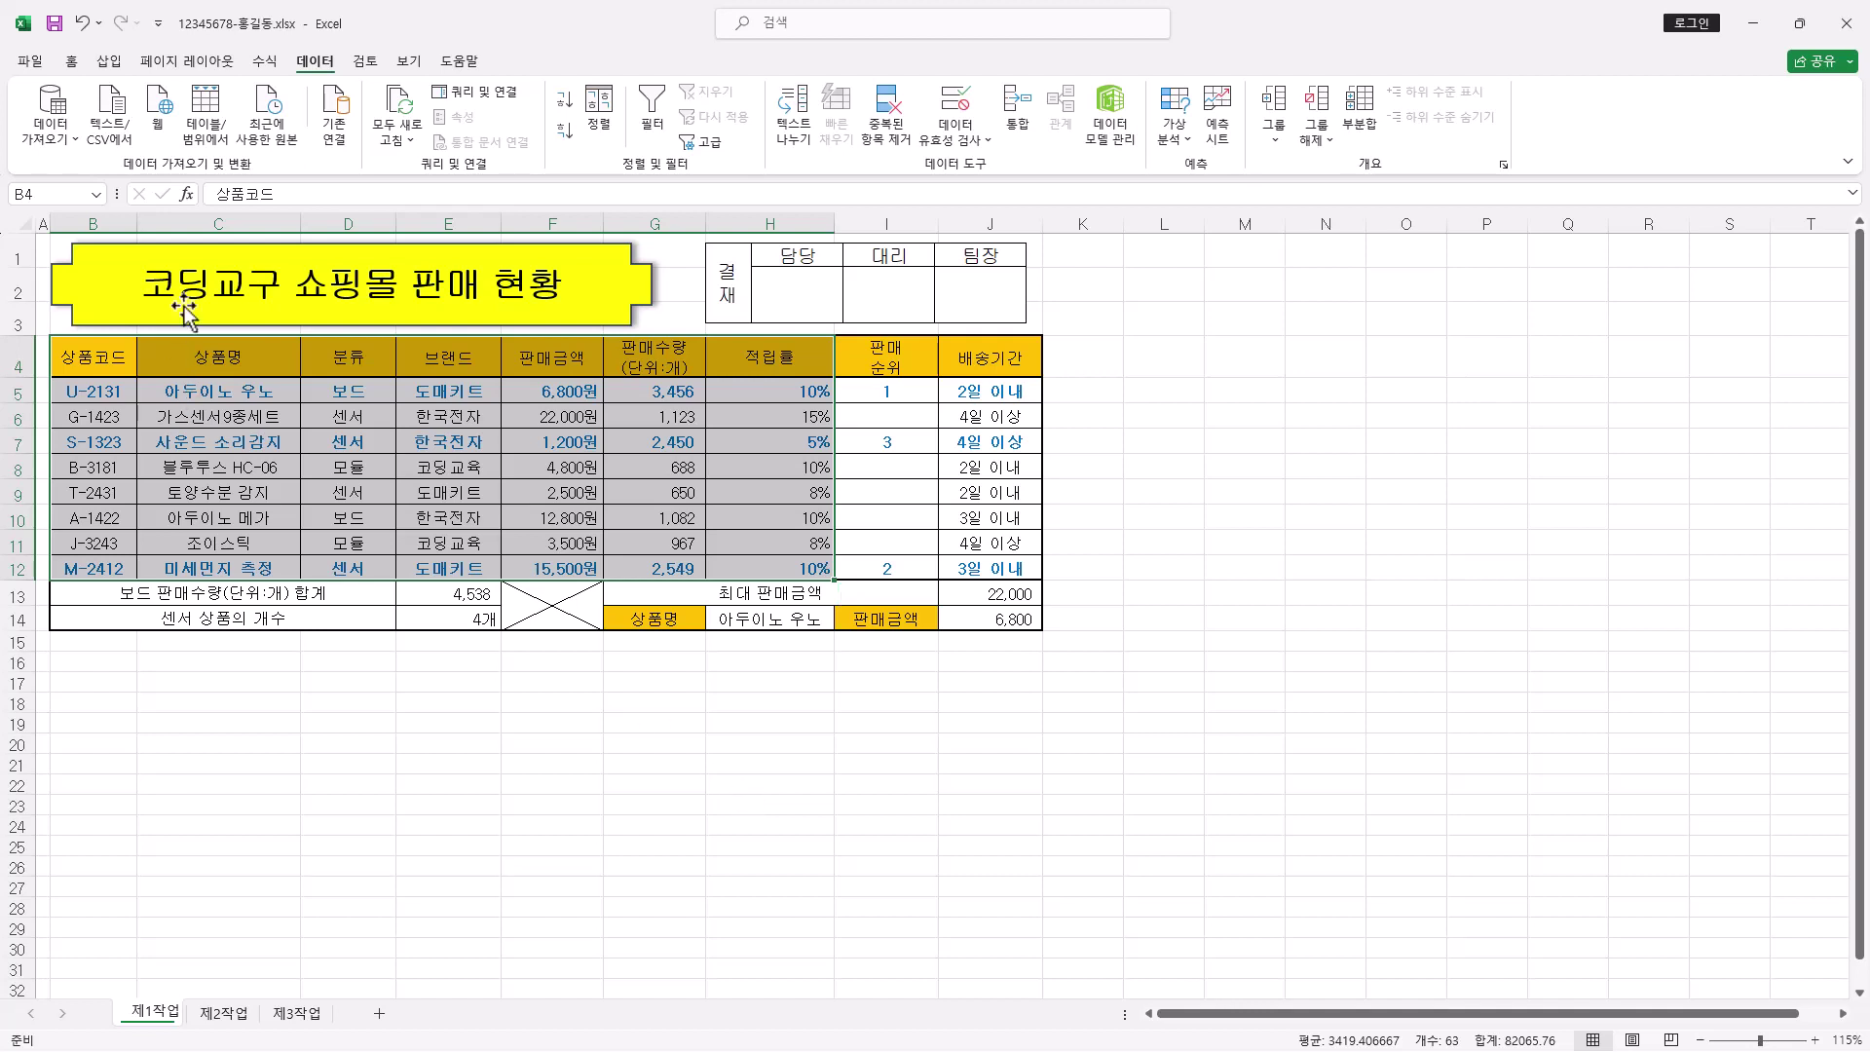
click(257, 362)
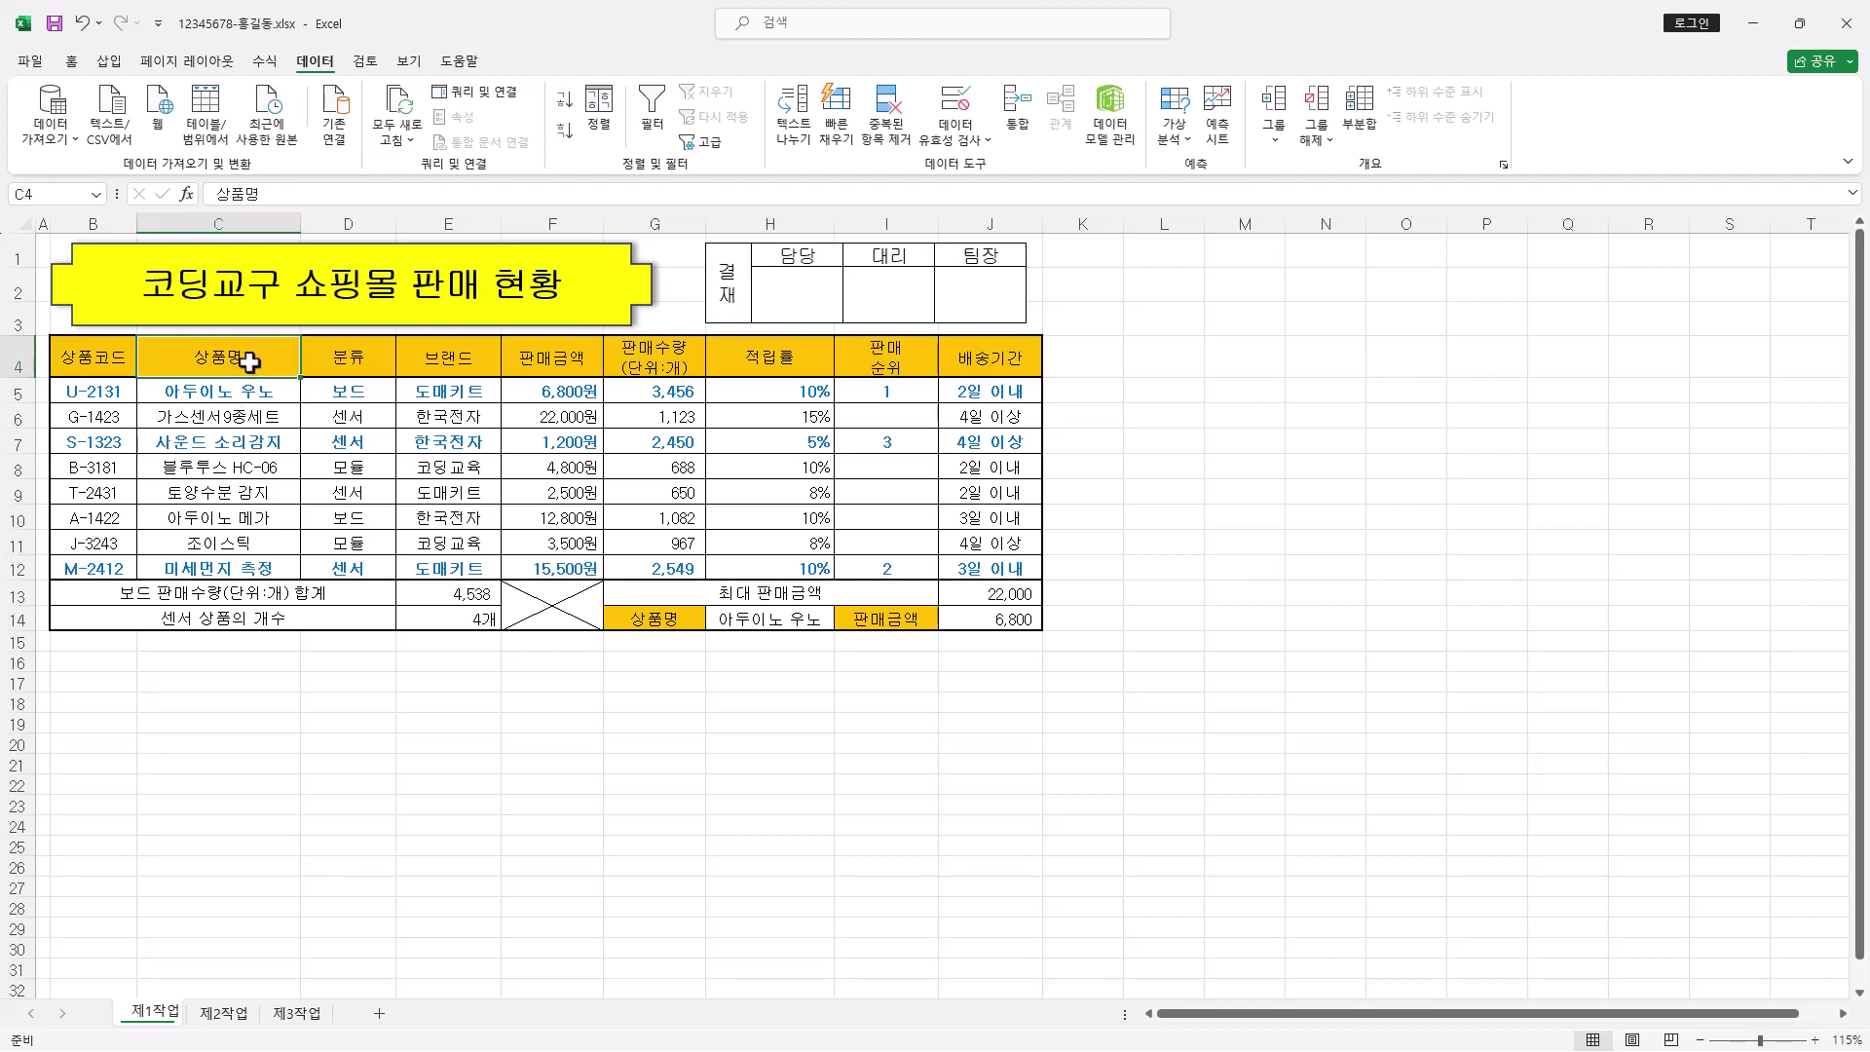
drag(249, 362, 253, 438)
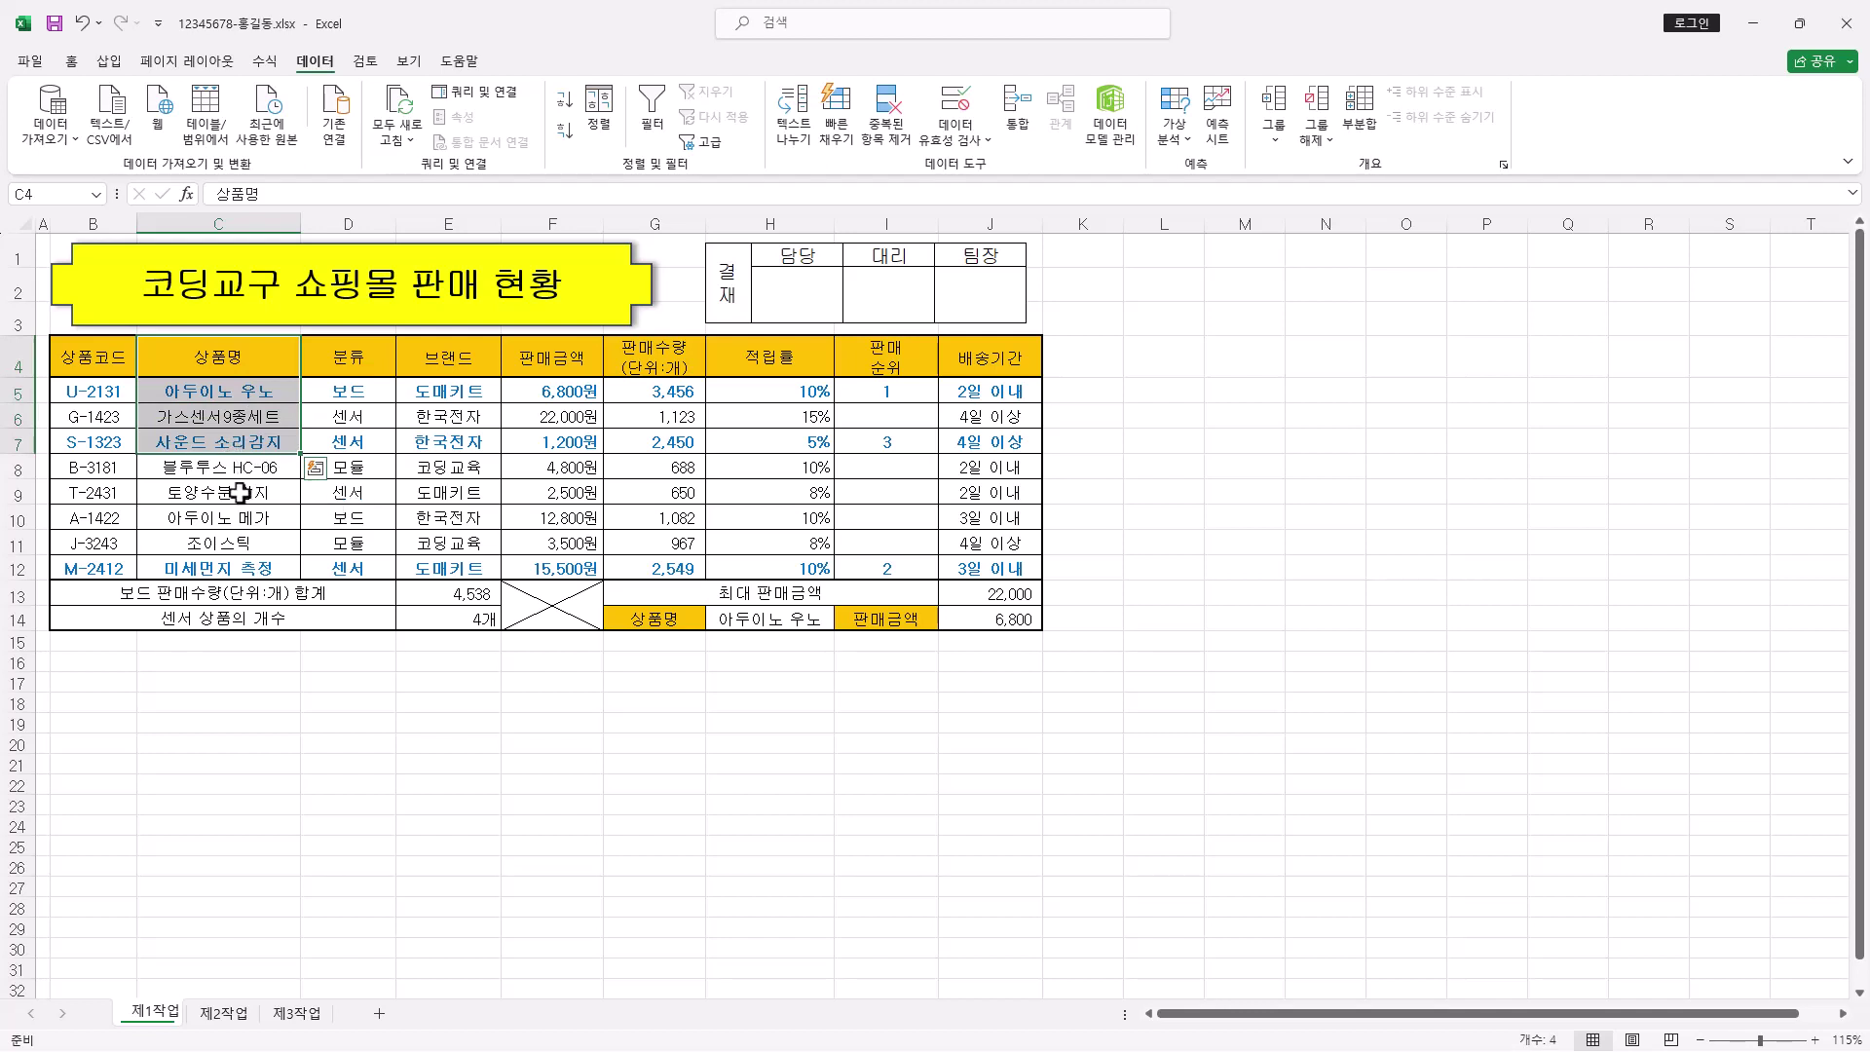
ctrl+drag(239, 494, 243, 516)
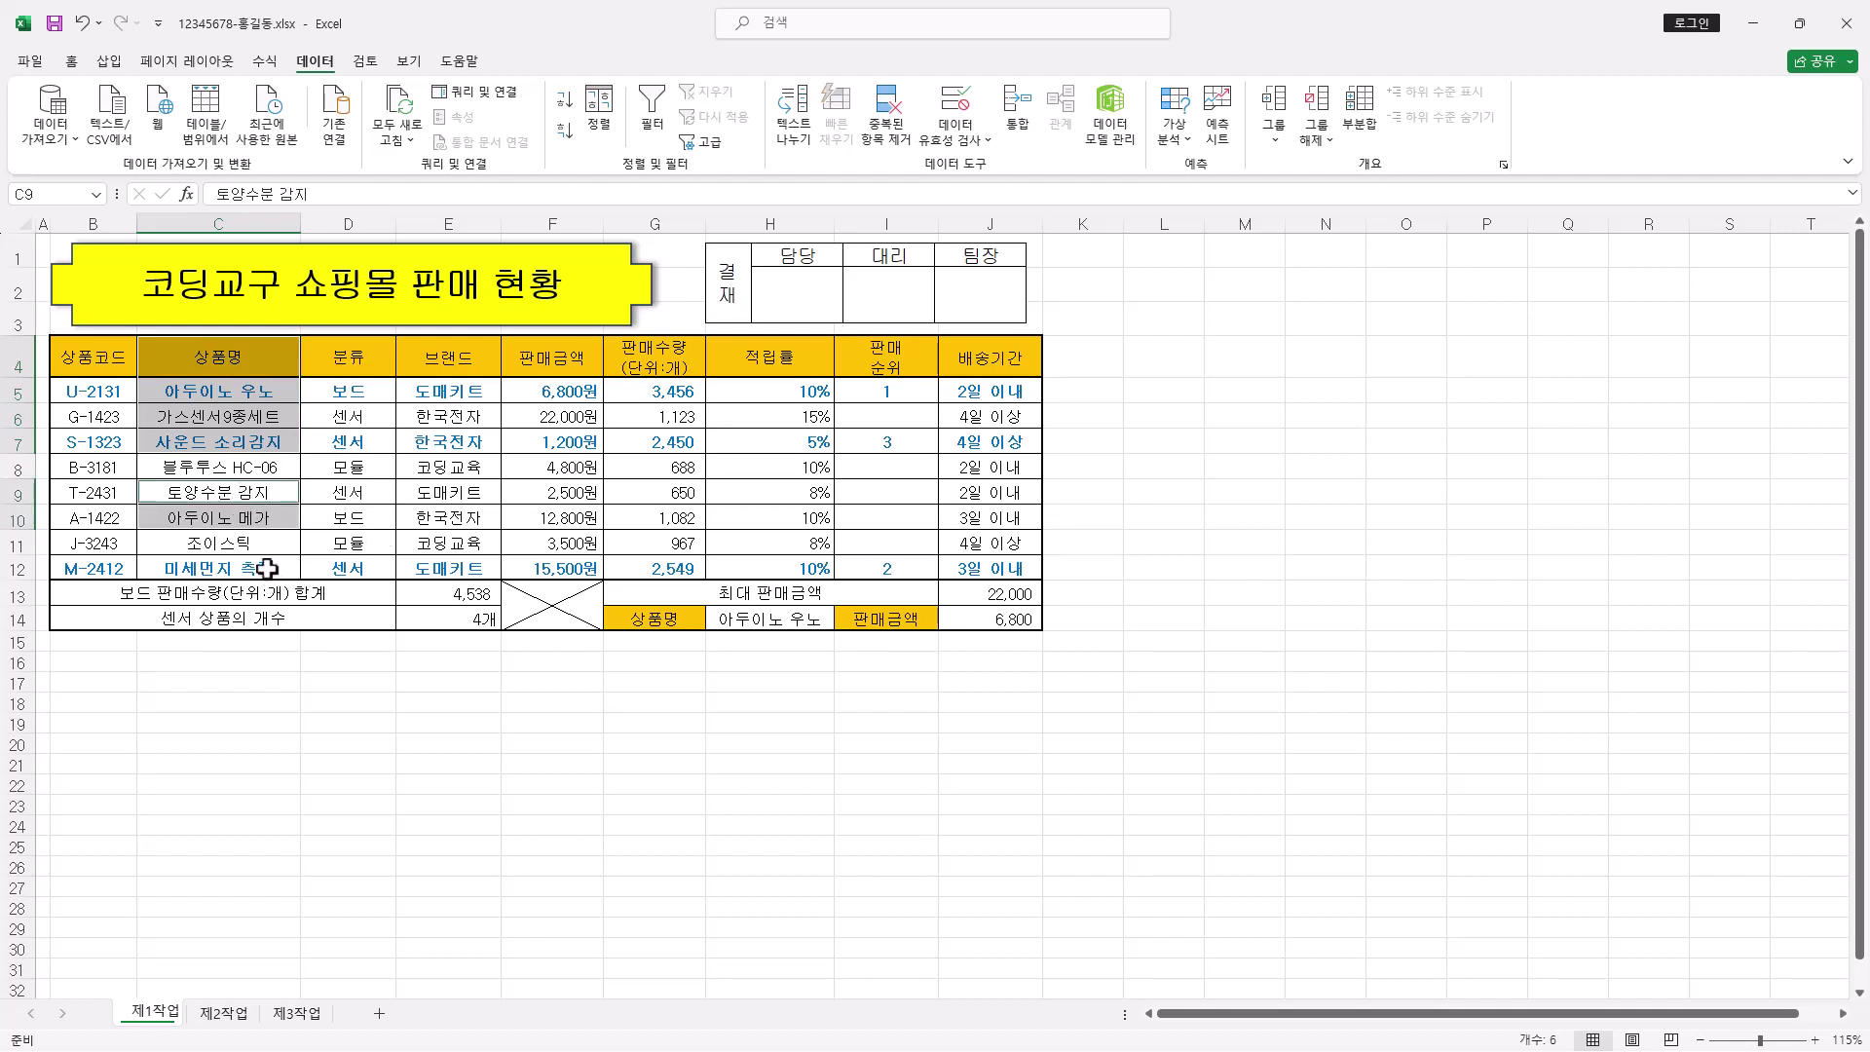
ctrl+click(267, 569)
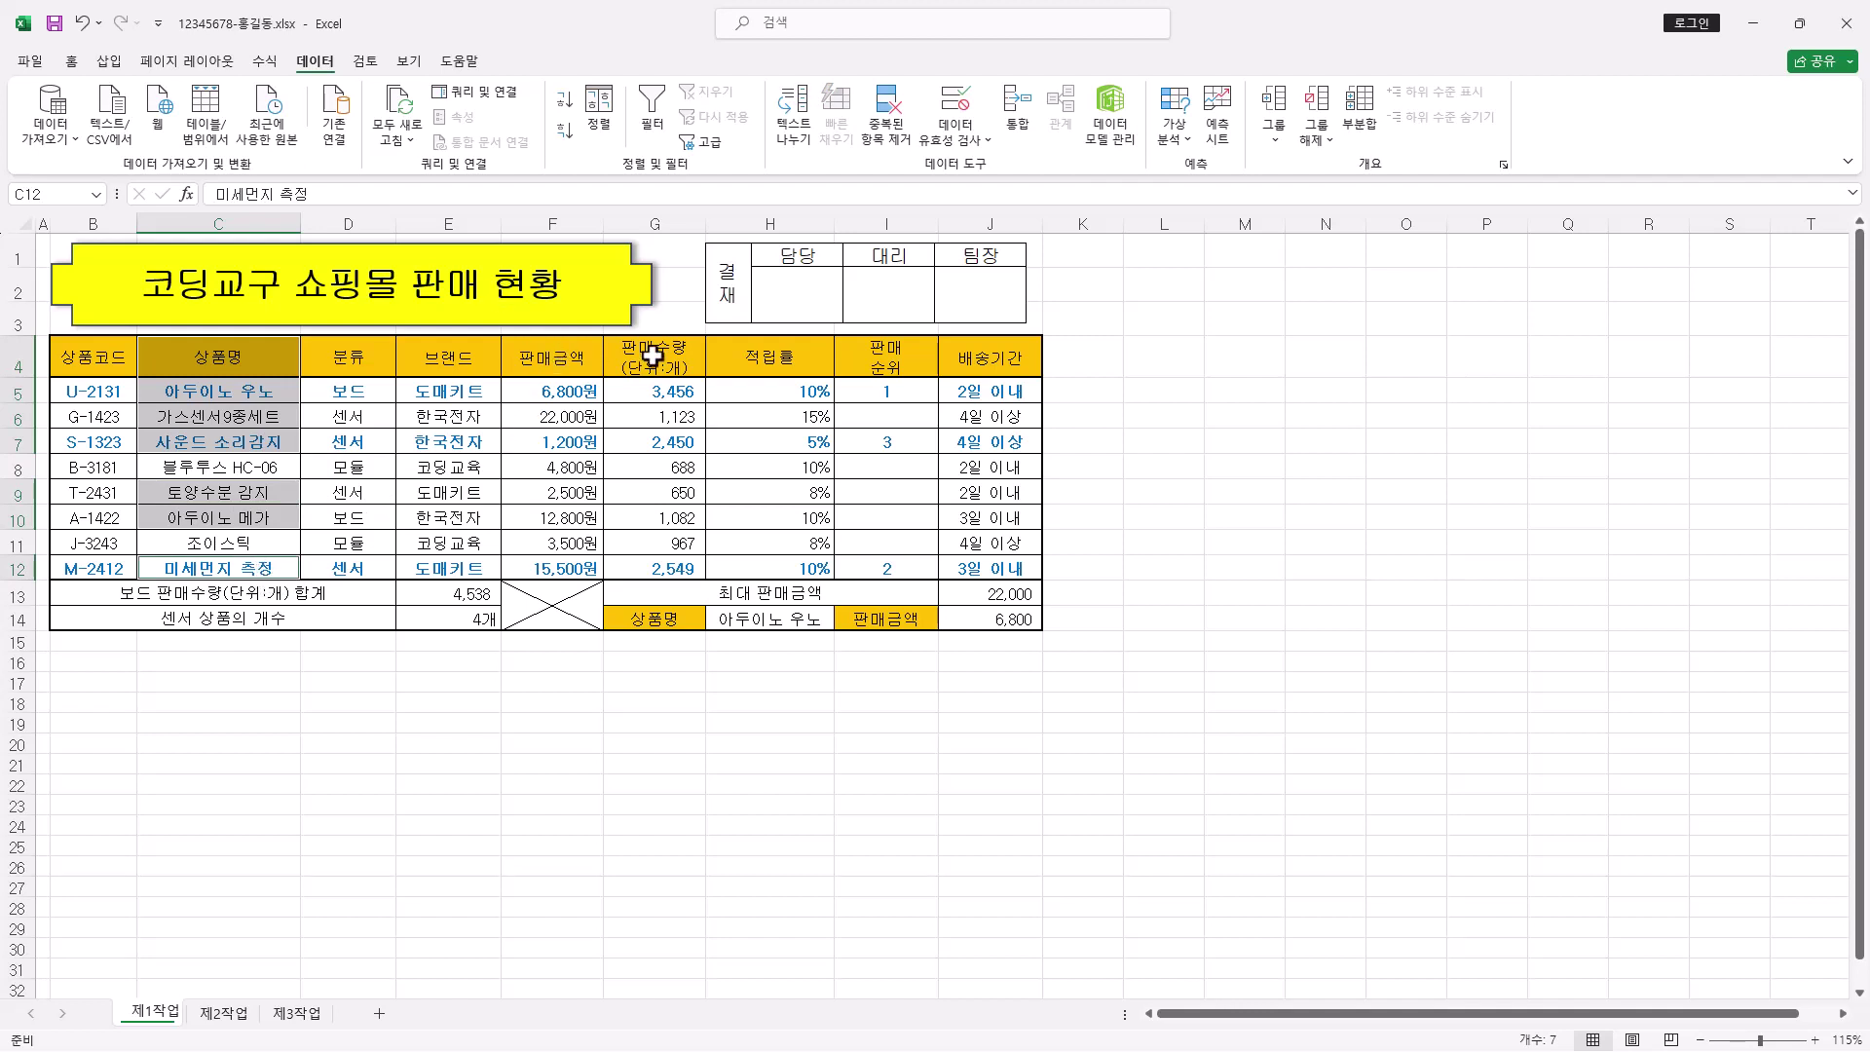
drag(548, 356, 656, 440)
drag(577, 494, 673, 523)
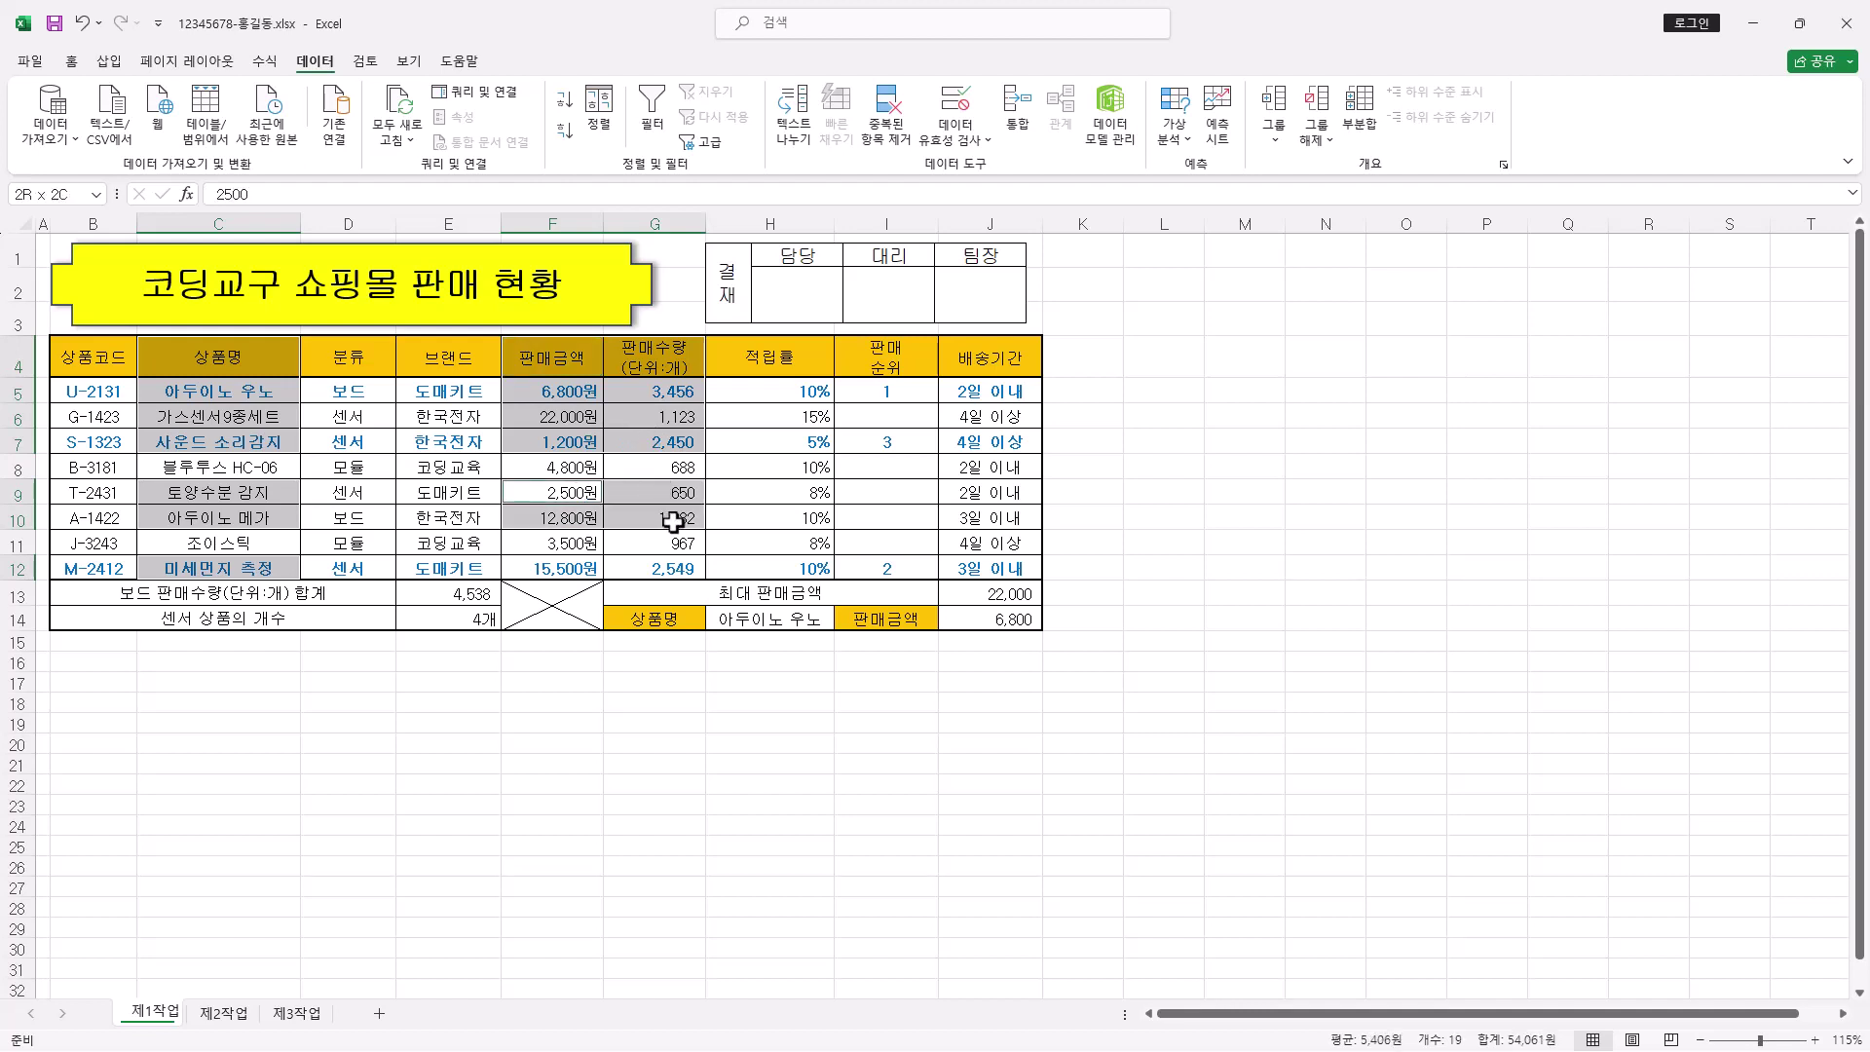
drag(574, 568, 647, 569)
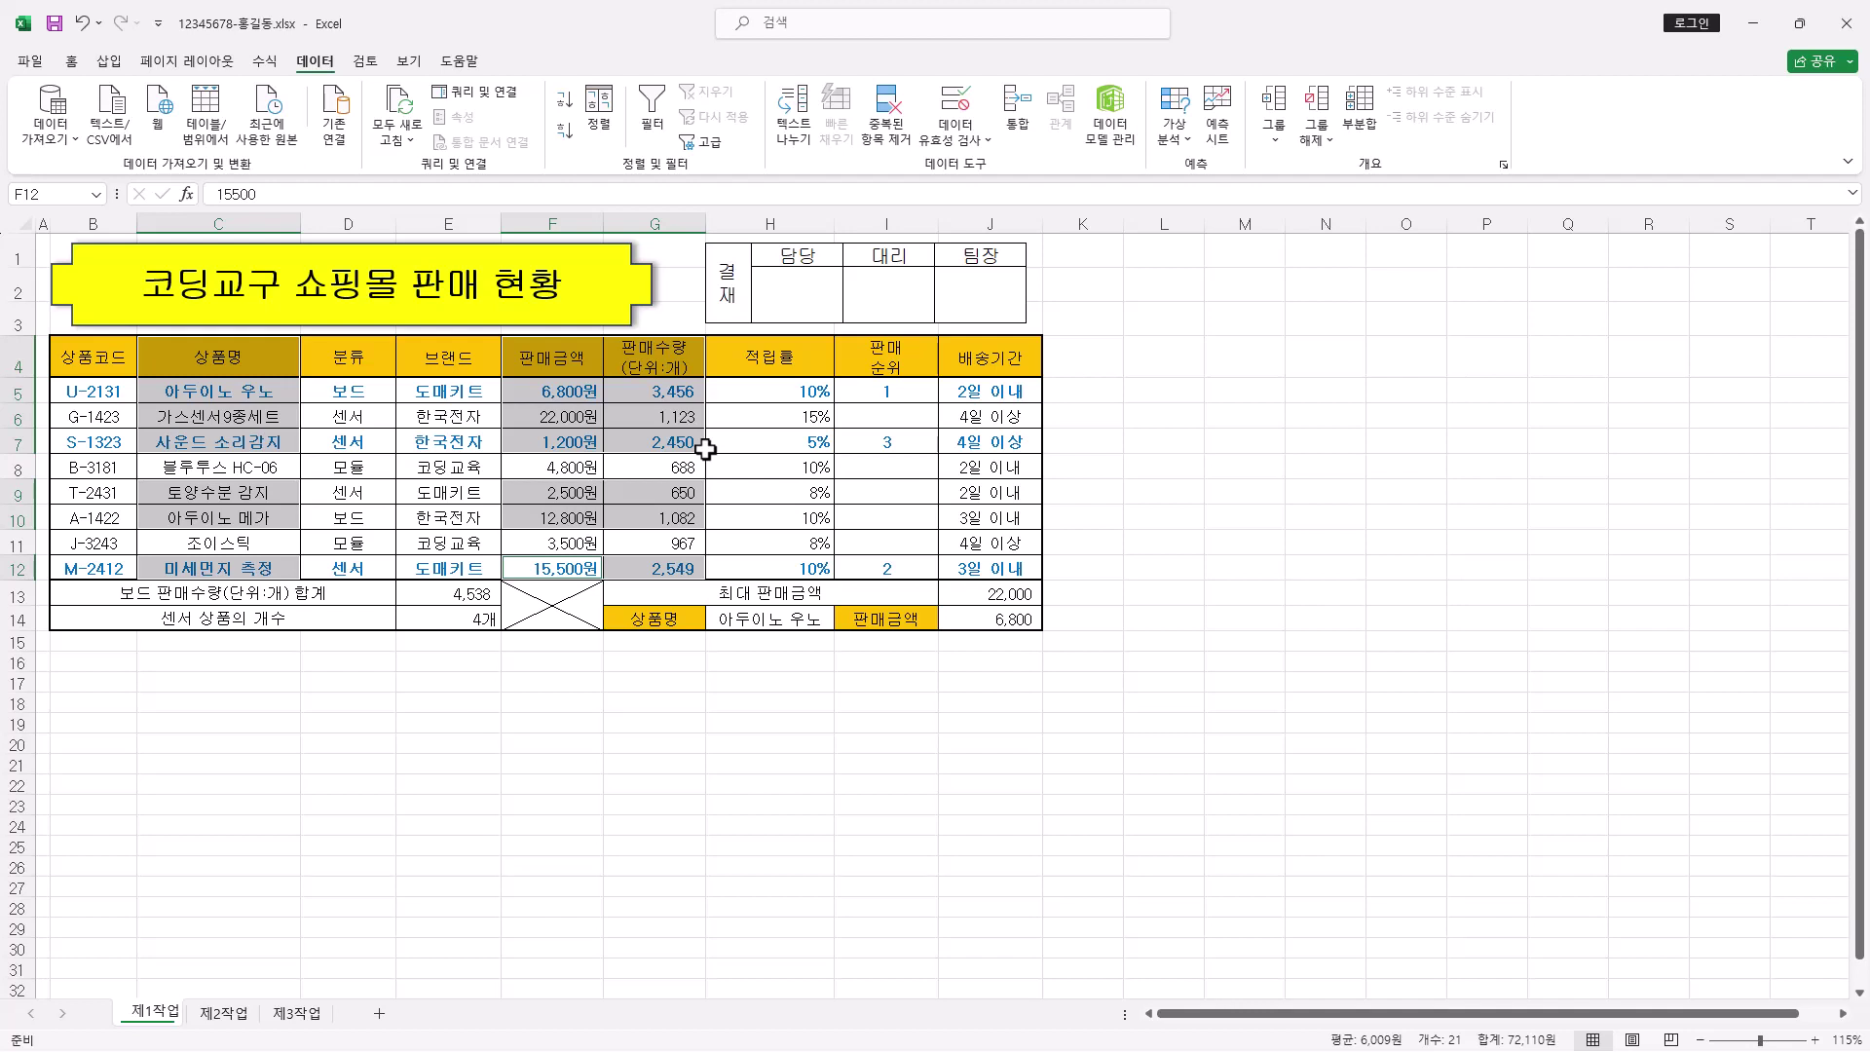
Insert a custom combo chart with 판매금액 as 표식이 있는 꺾은선형 on the secondary axis and 판매수량 as 묶은 세로 막대형
click(108, 62)
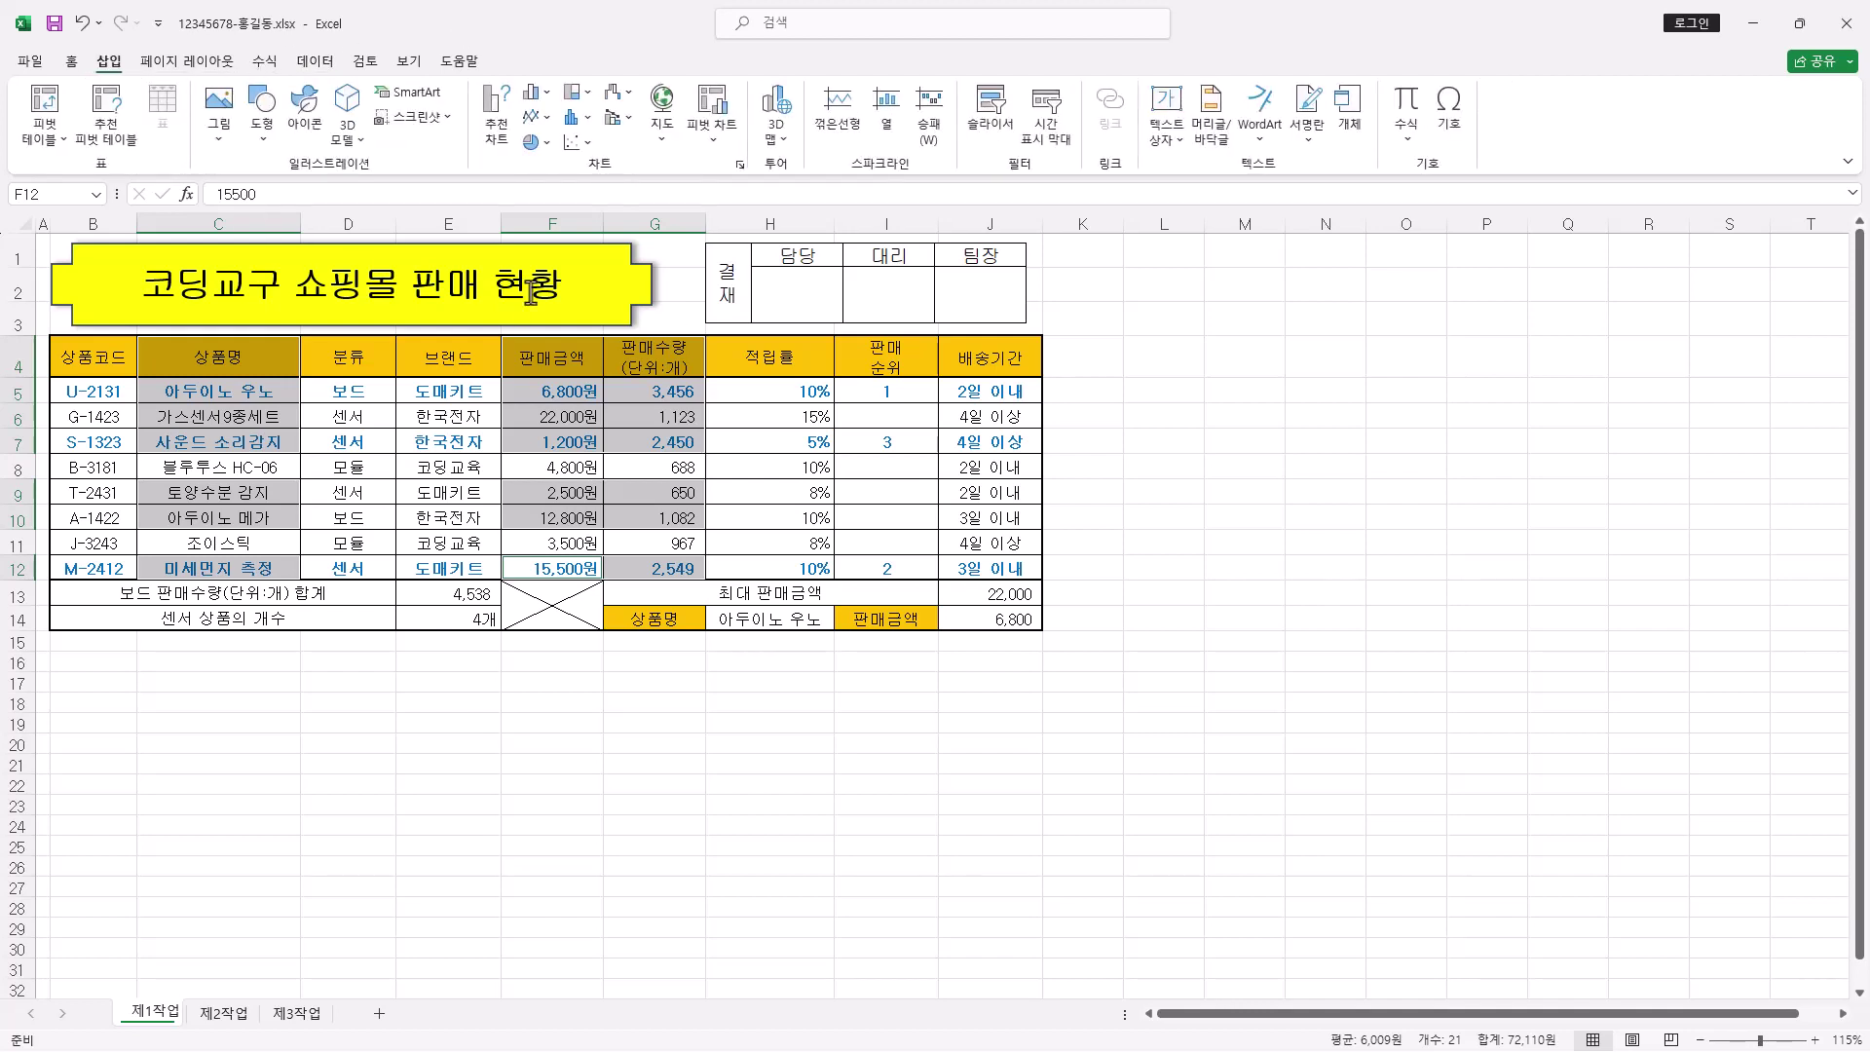
click(614, 118)
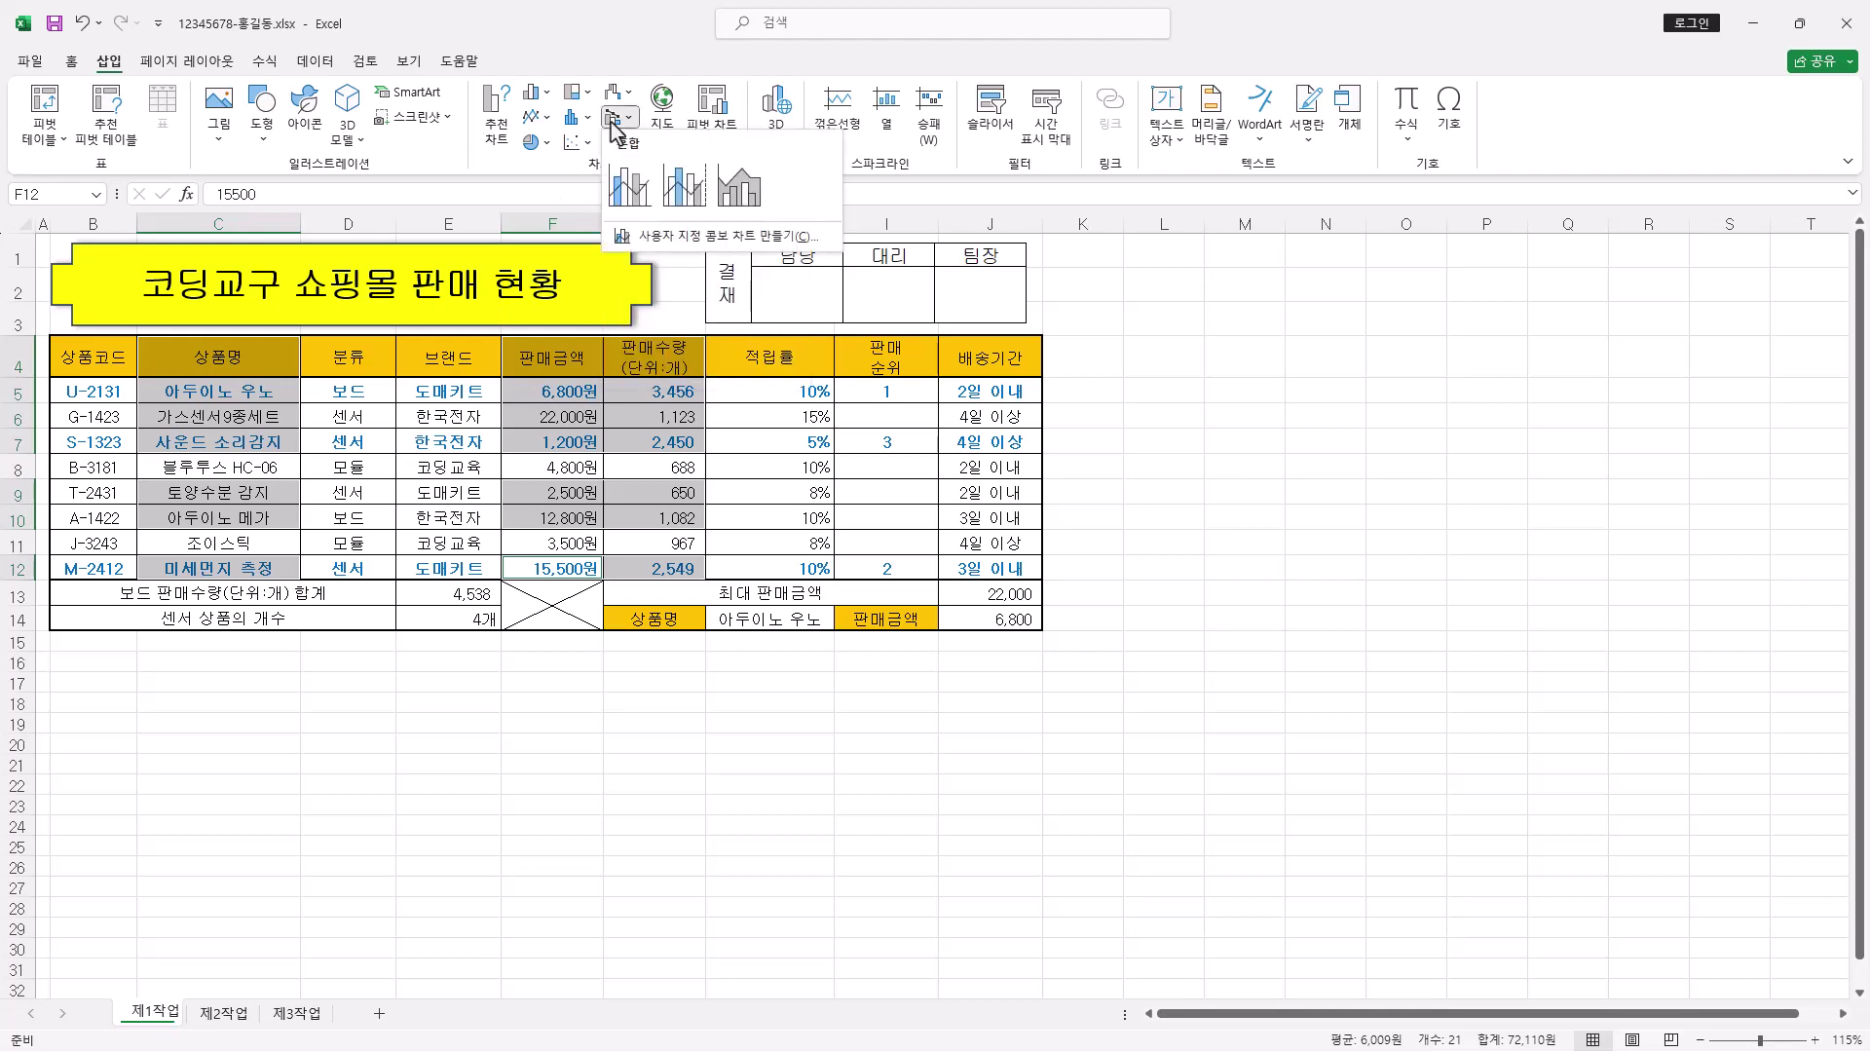
click(793, 238)
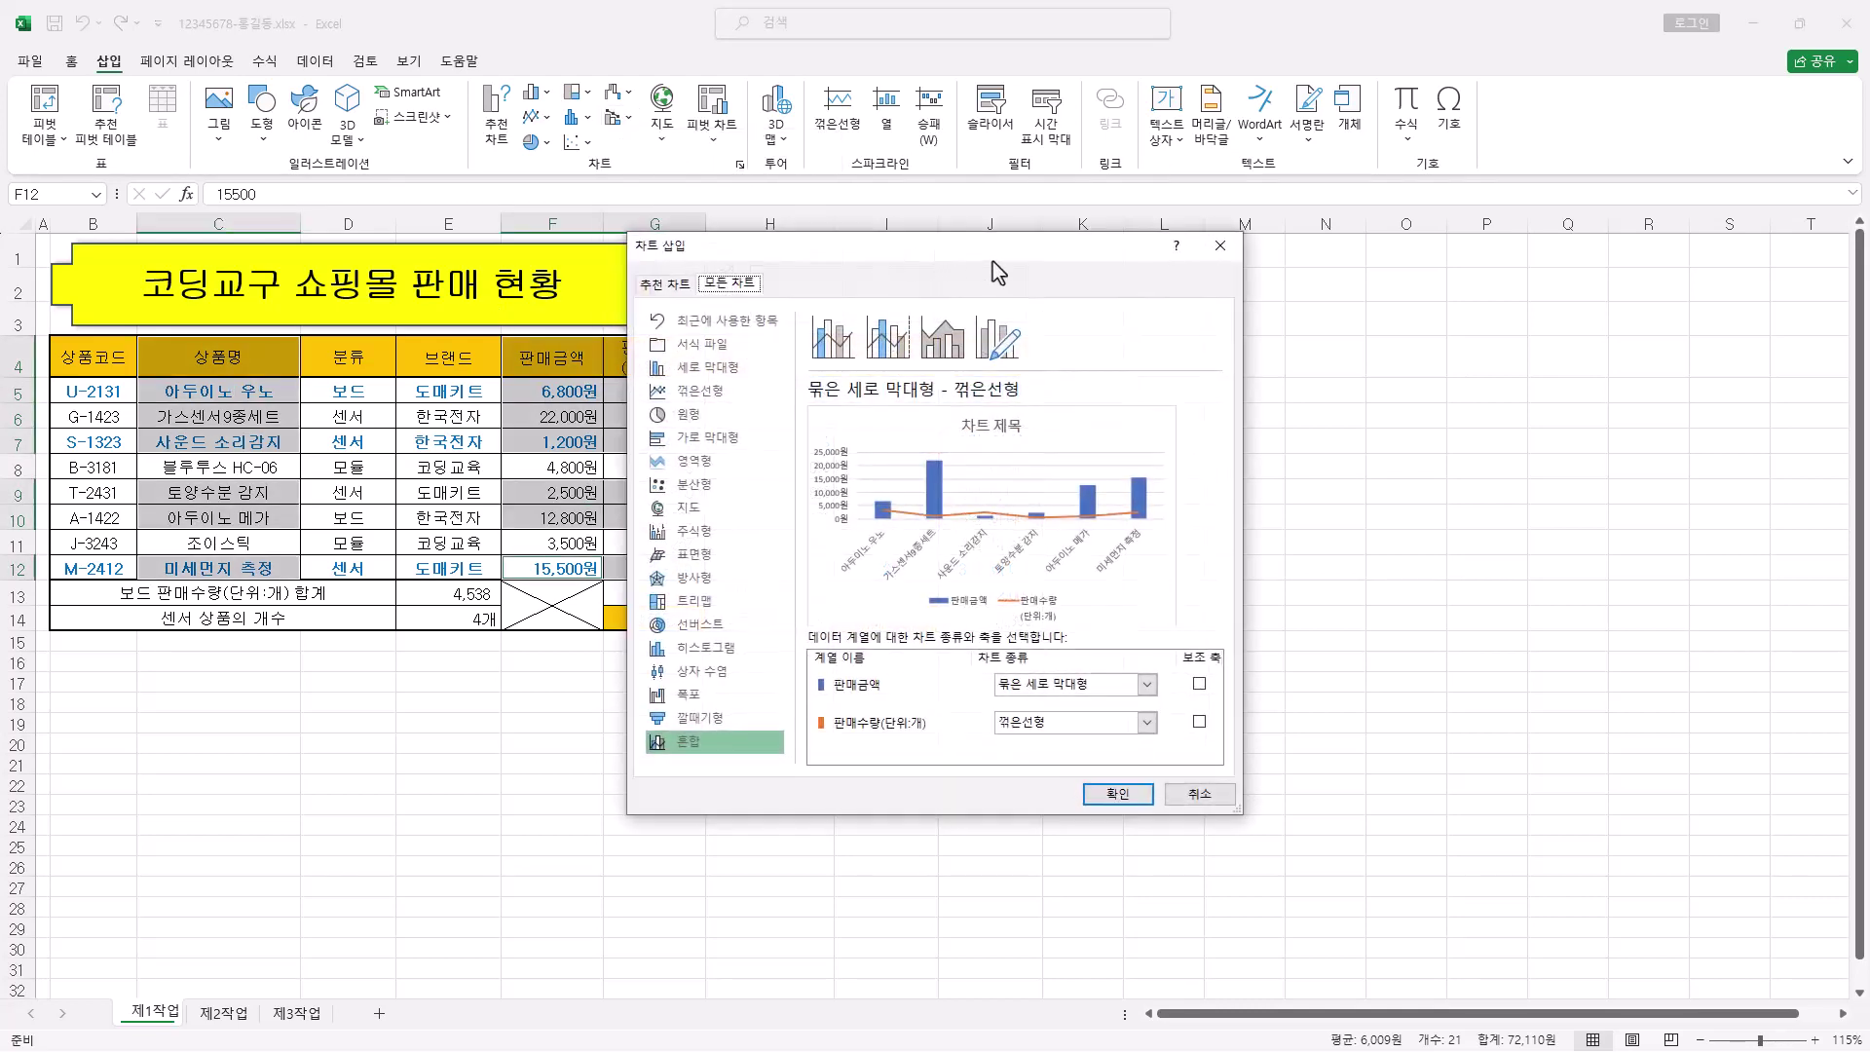
drag(992, 261, 1161, 214)
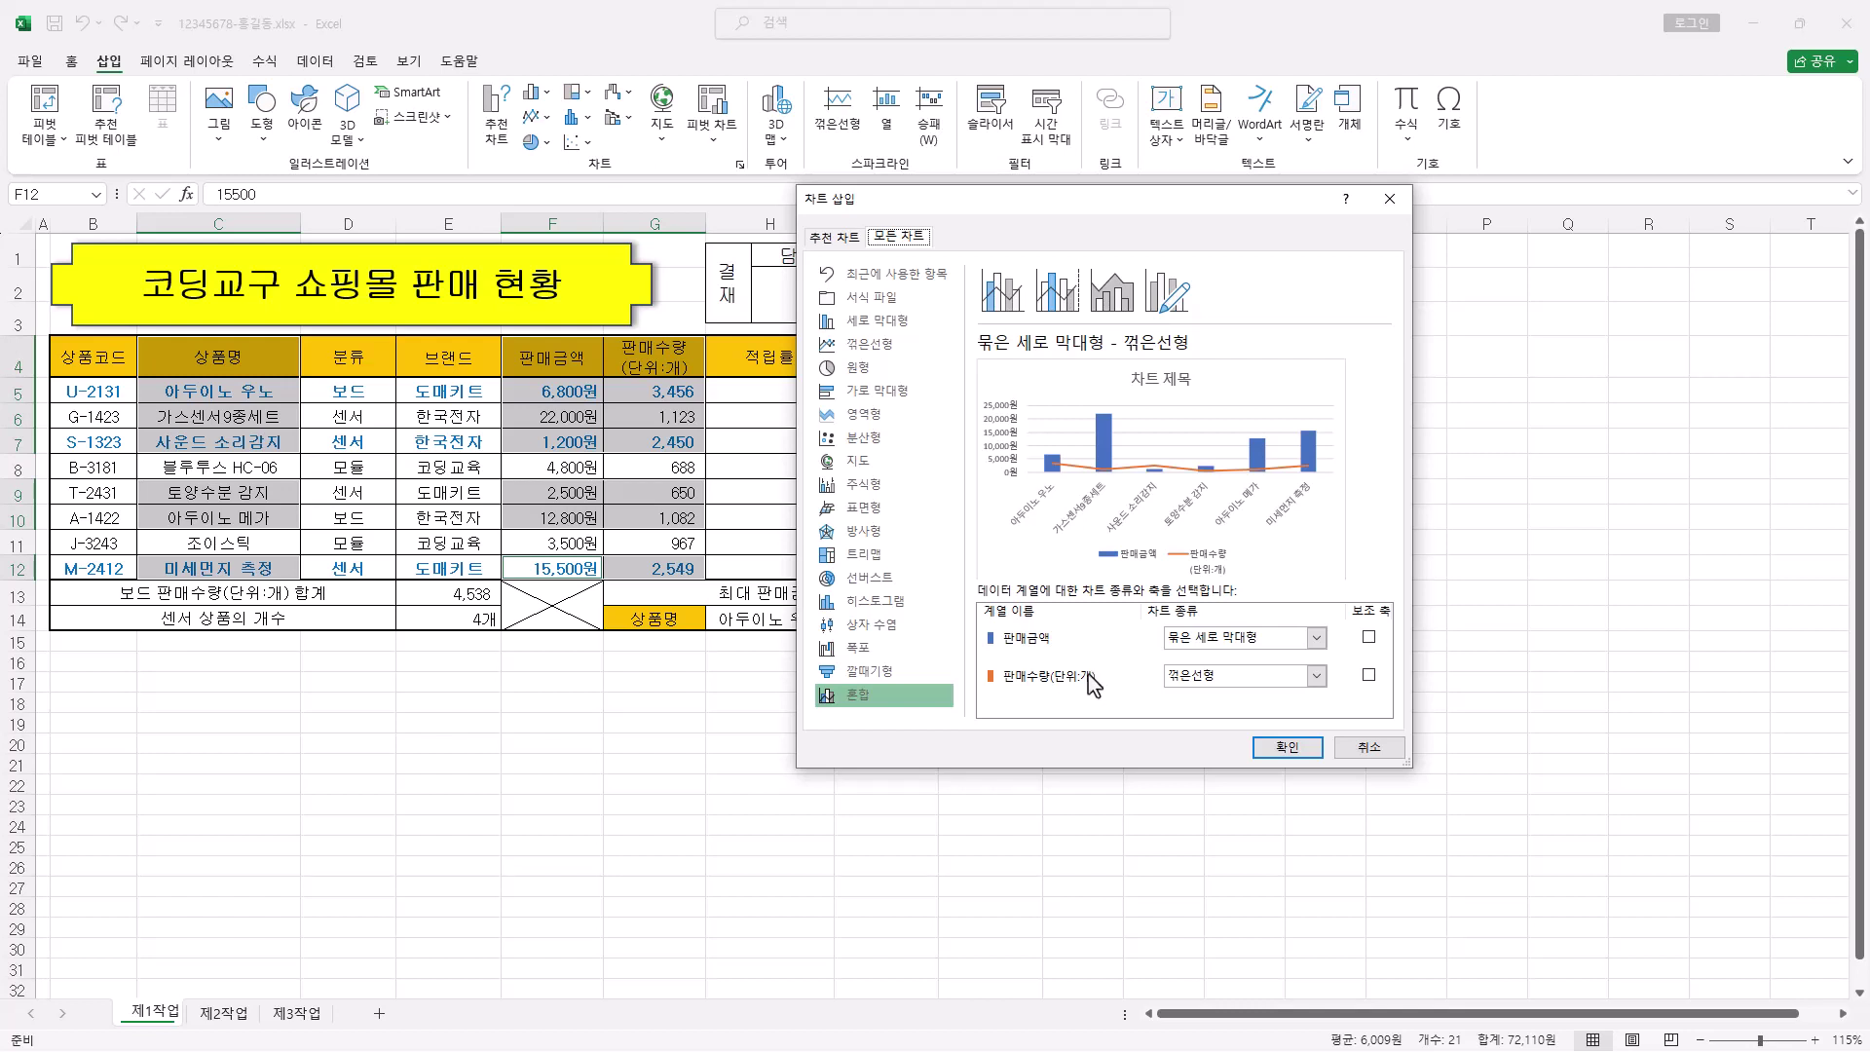
click(1301, 639)
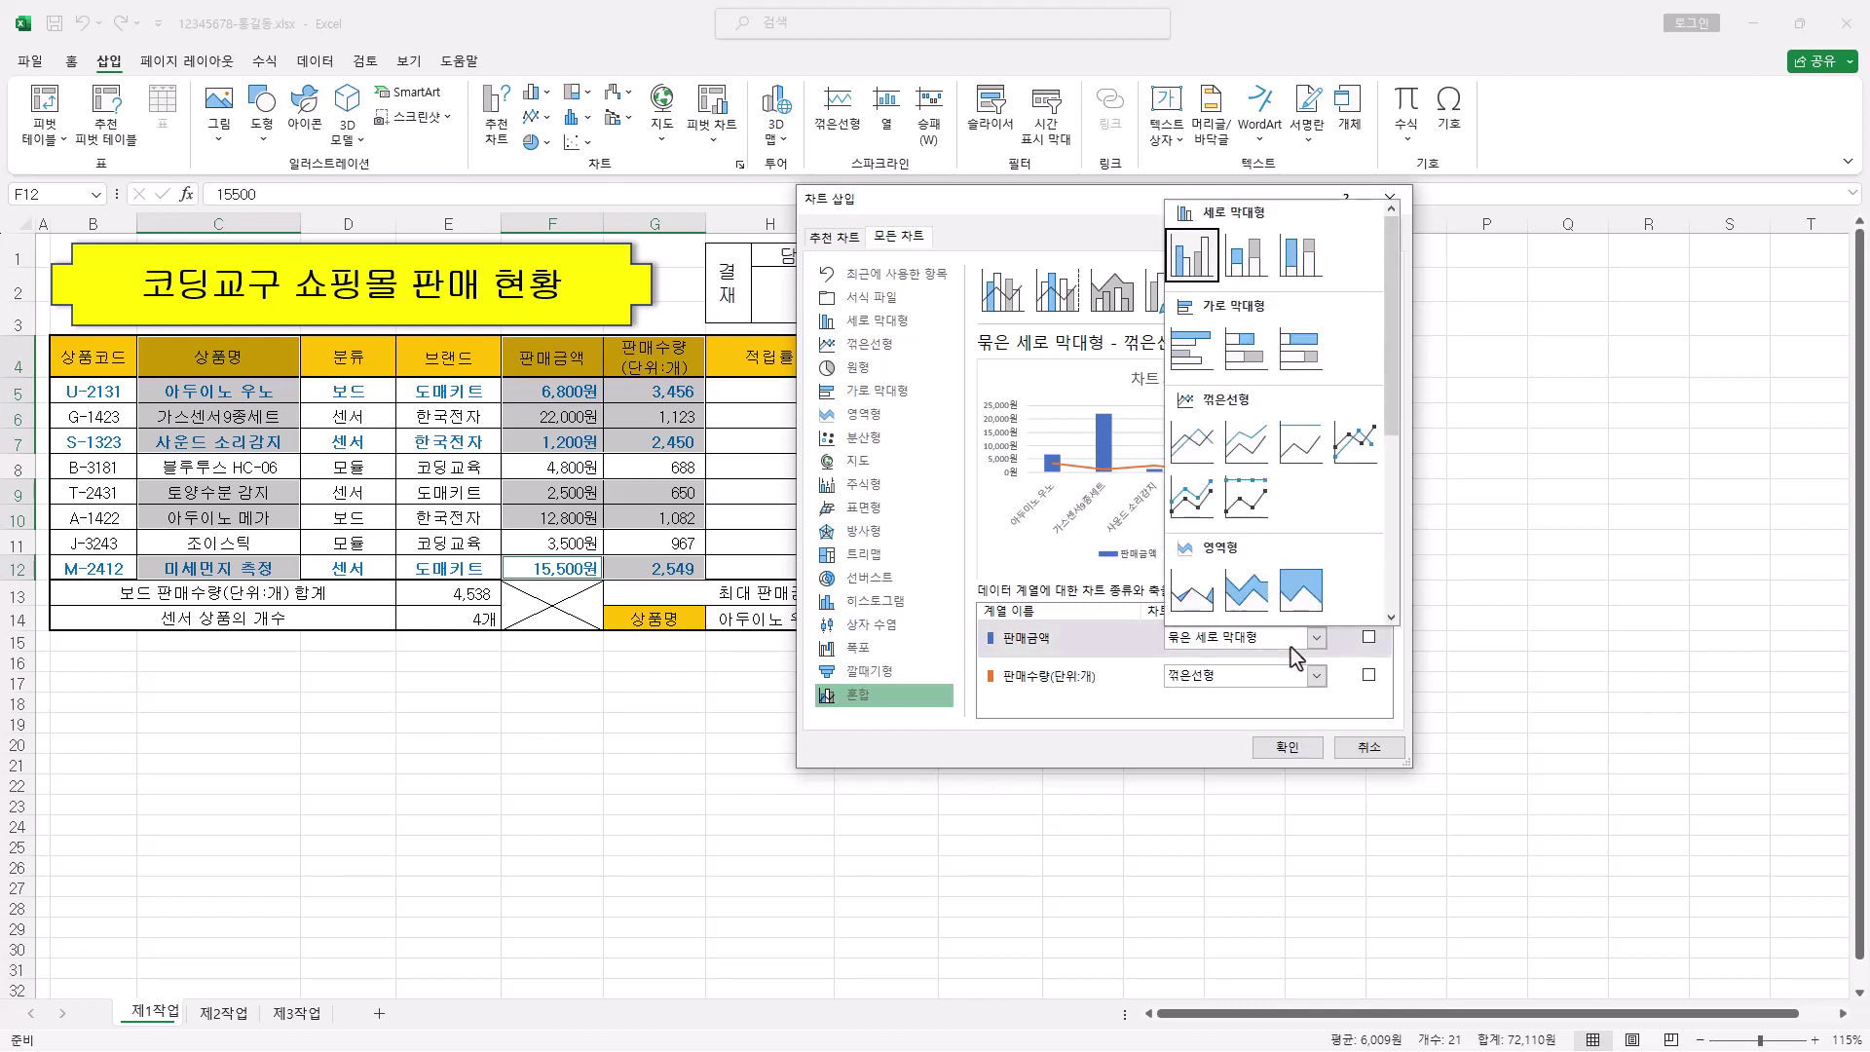
click(1362, 451)
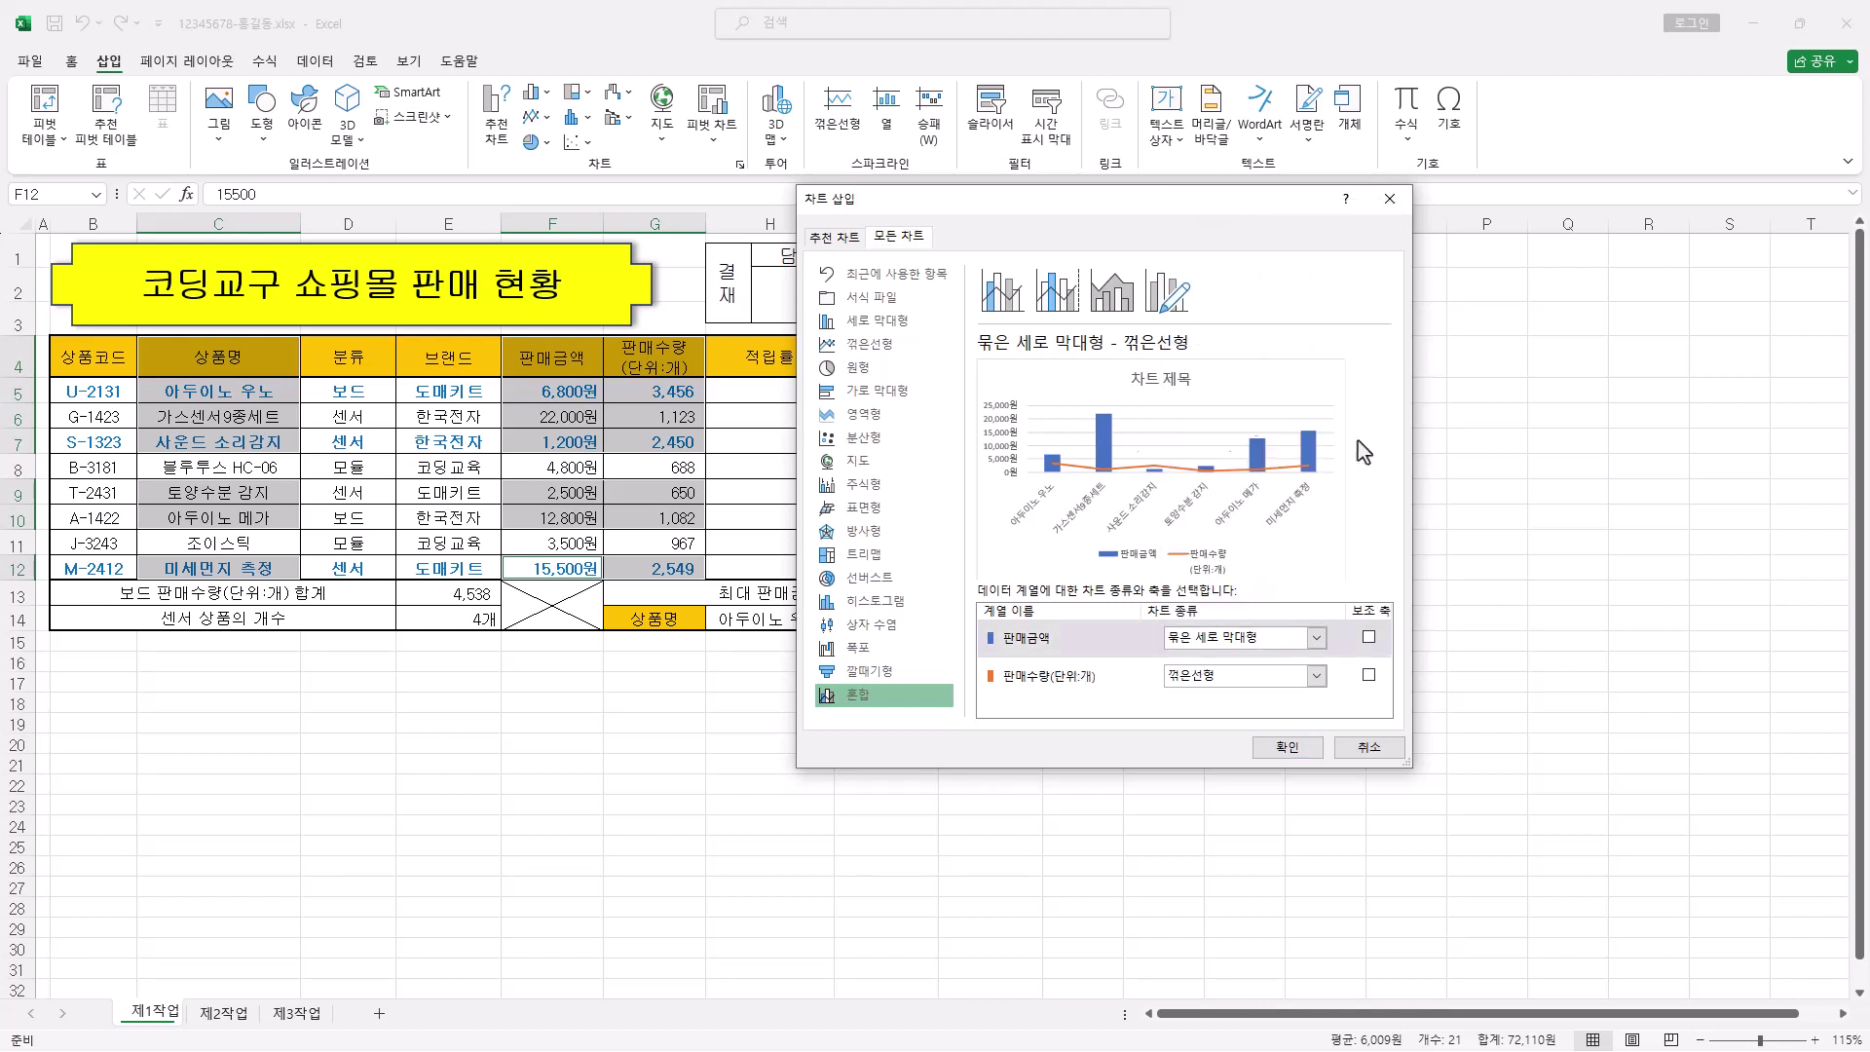
click(1369, 639)
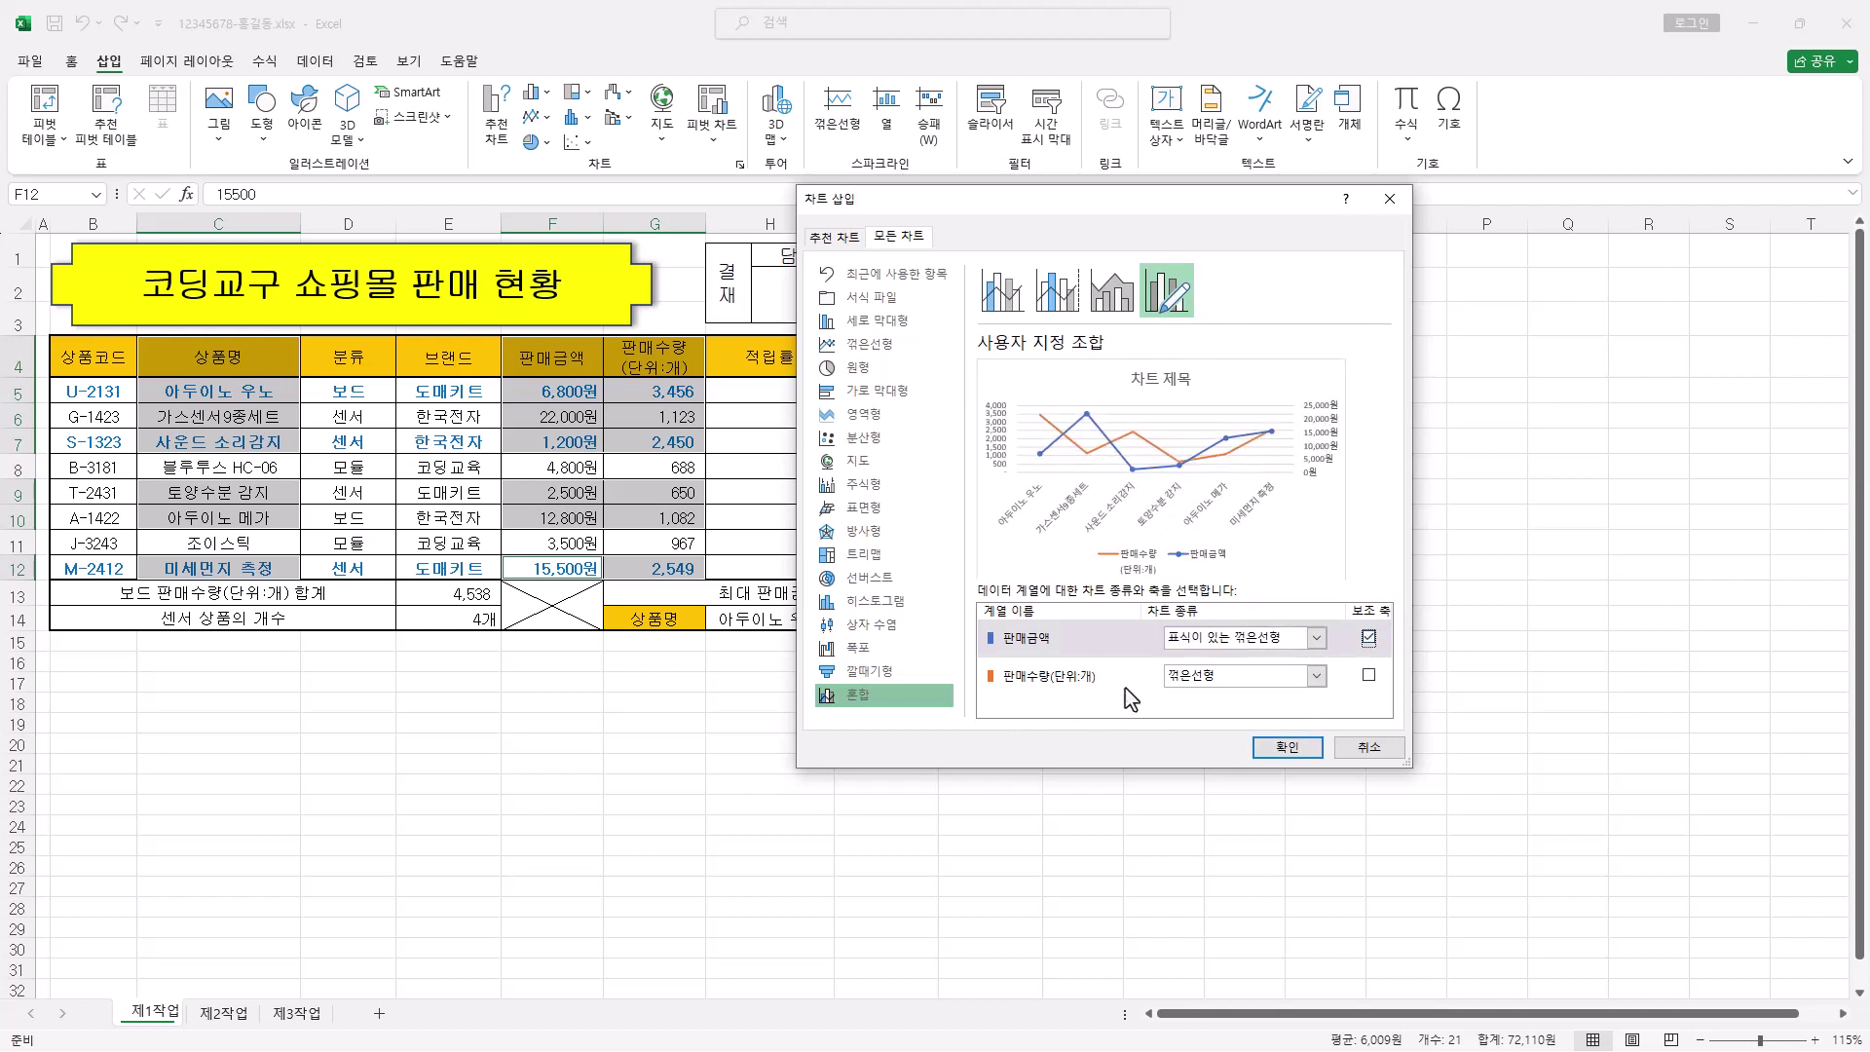
click(1233, 680)
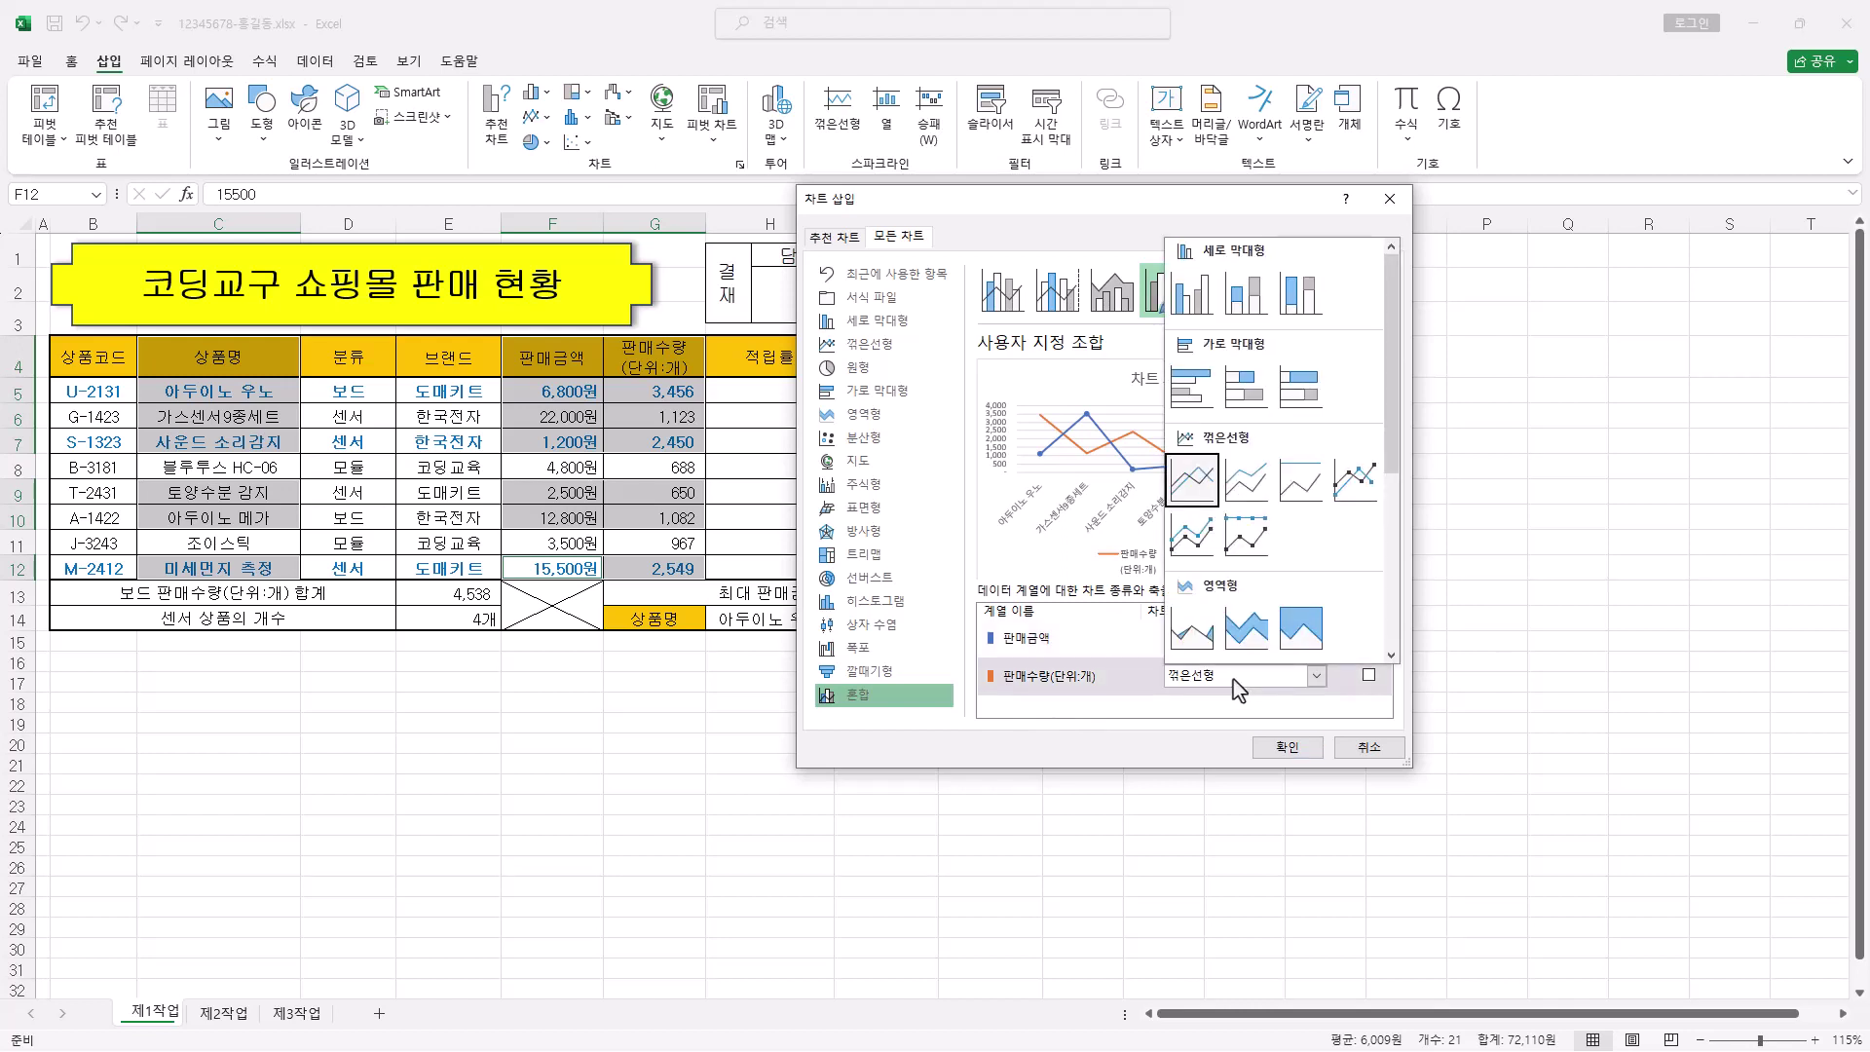
click(1192, 292)
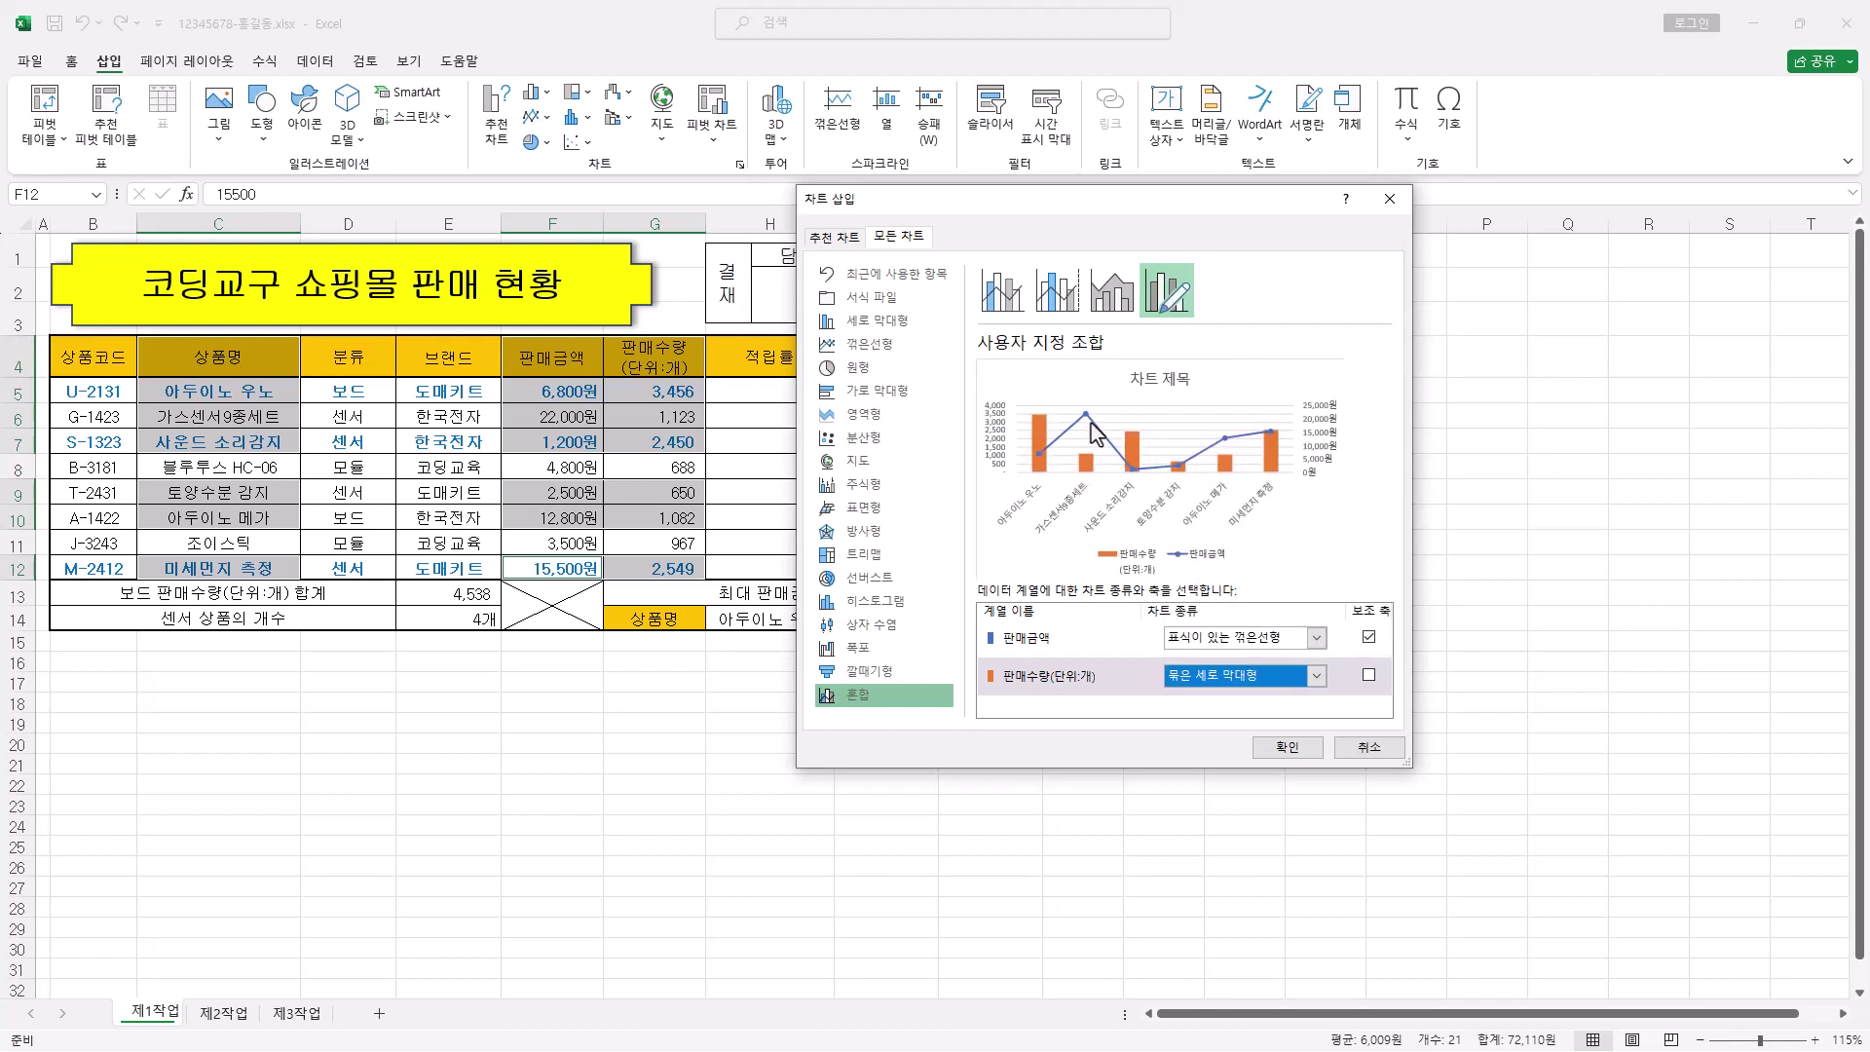
click(1291, 753)
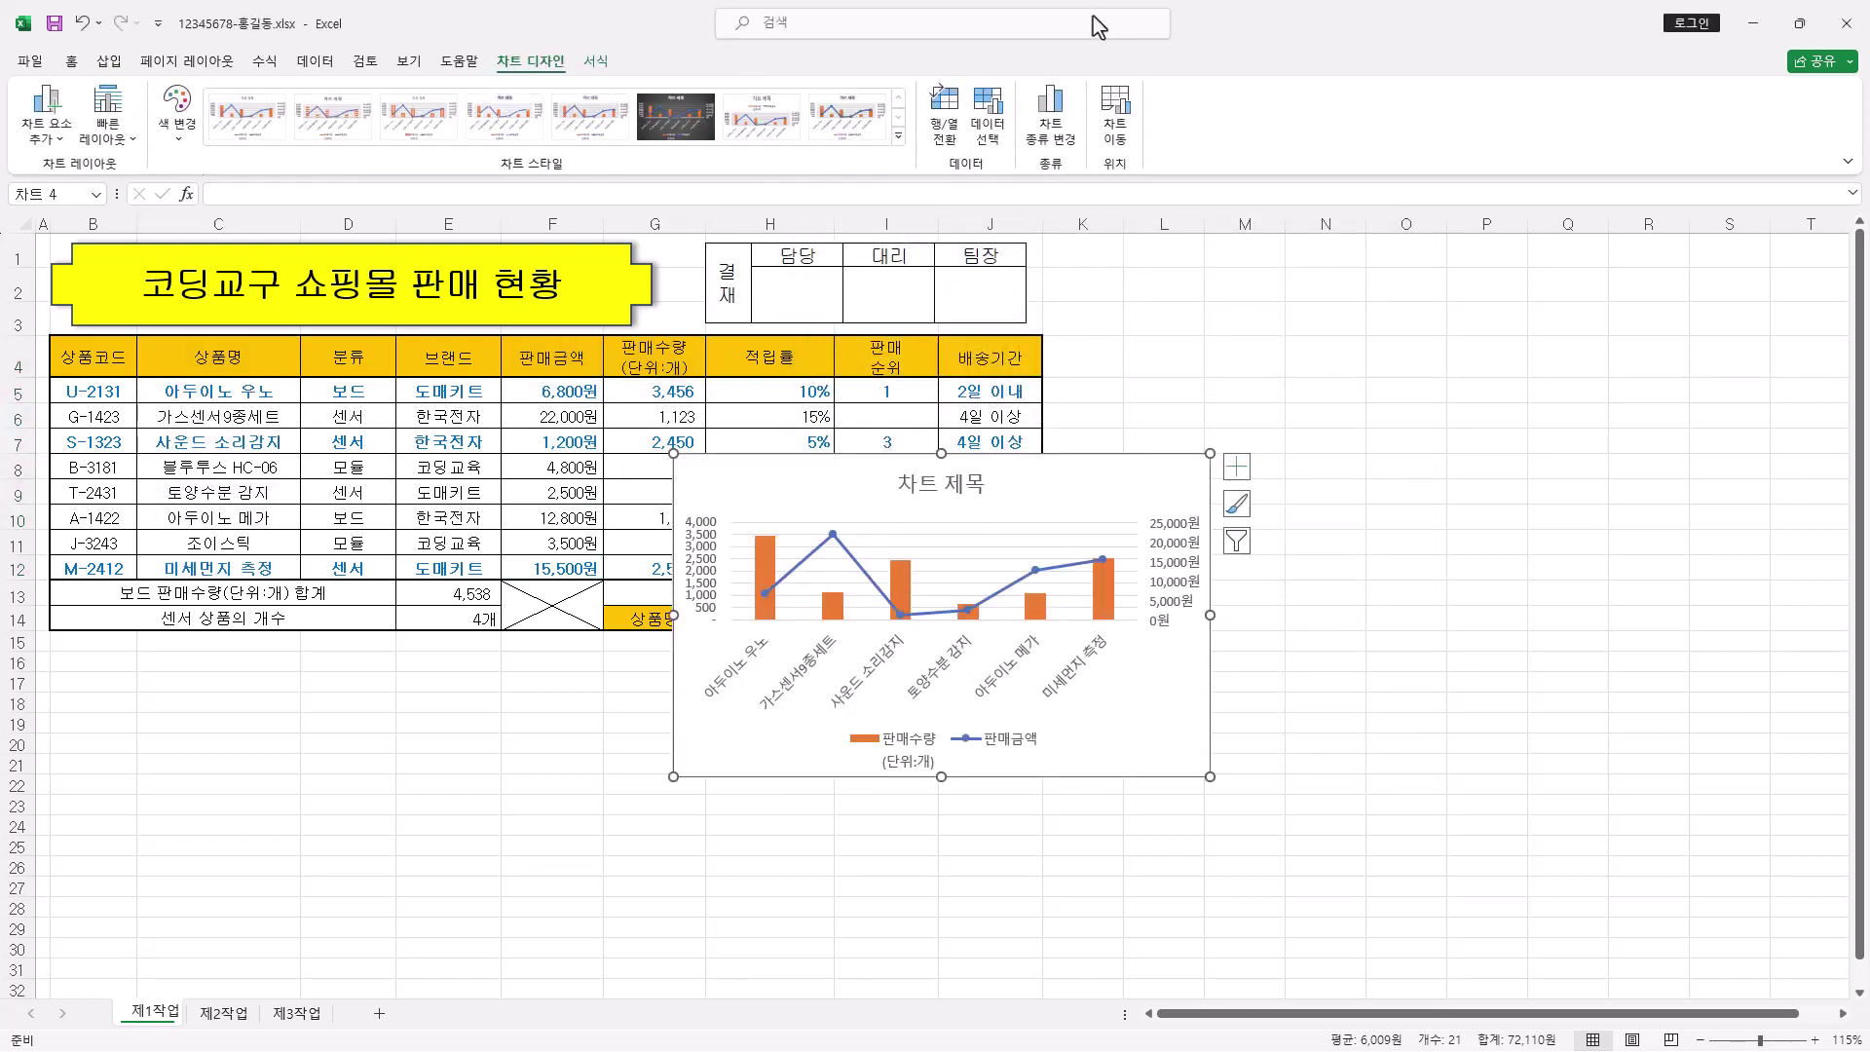
Move the chart to a new sheet named 제4작업 and place that sheet after 제3작업
click(1118, 125)
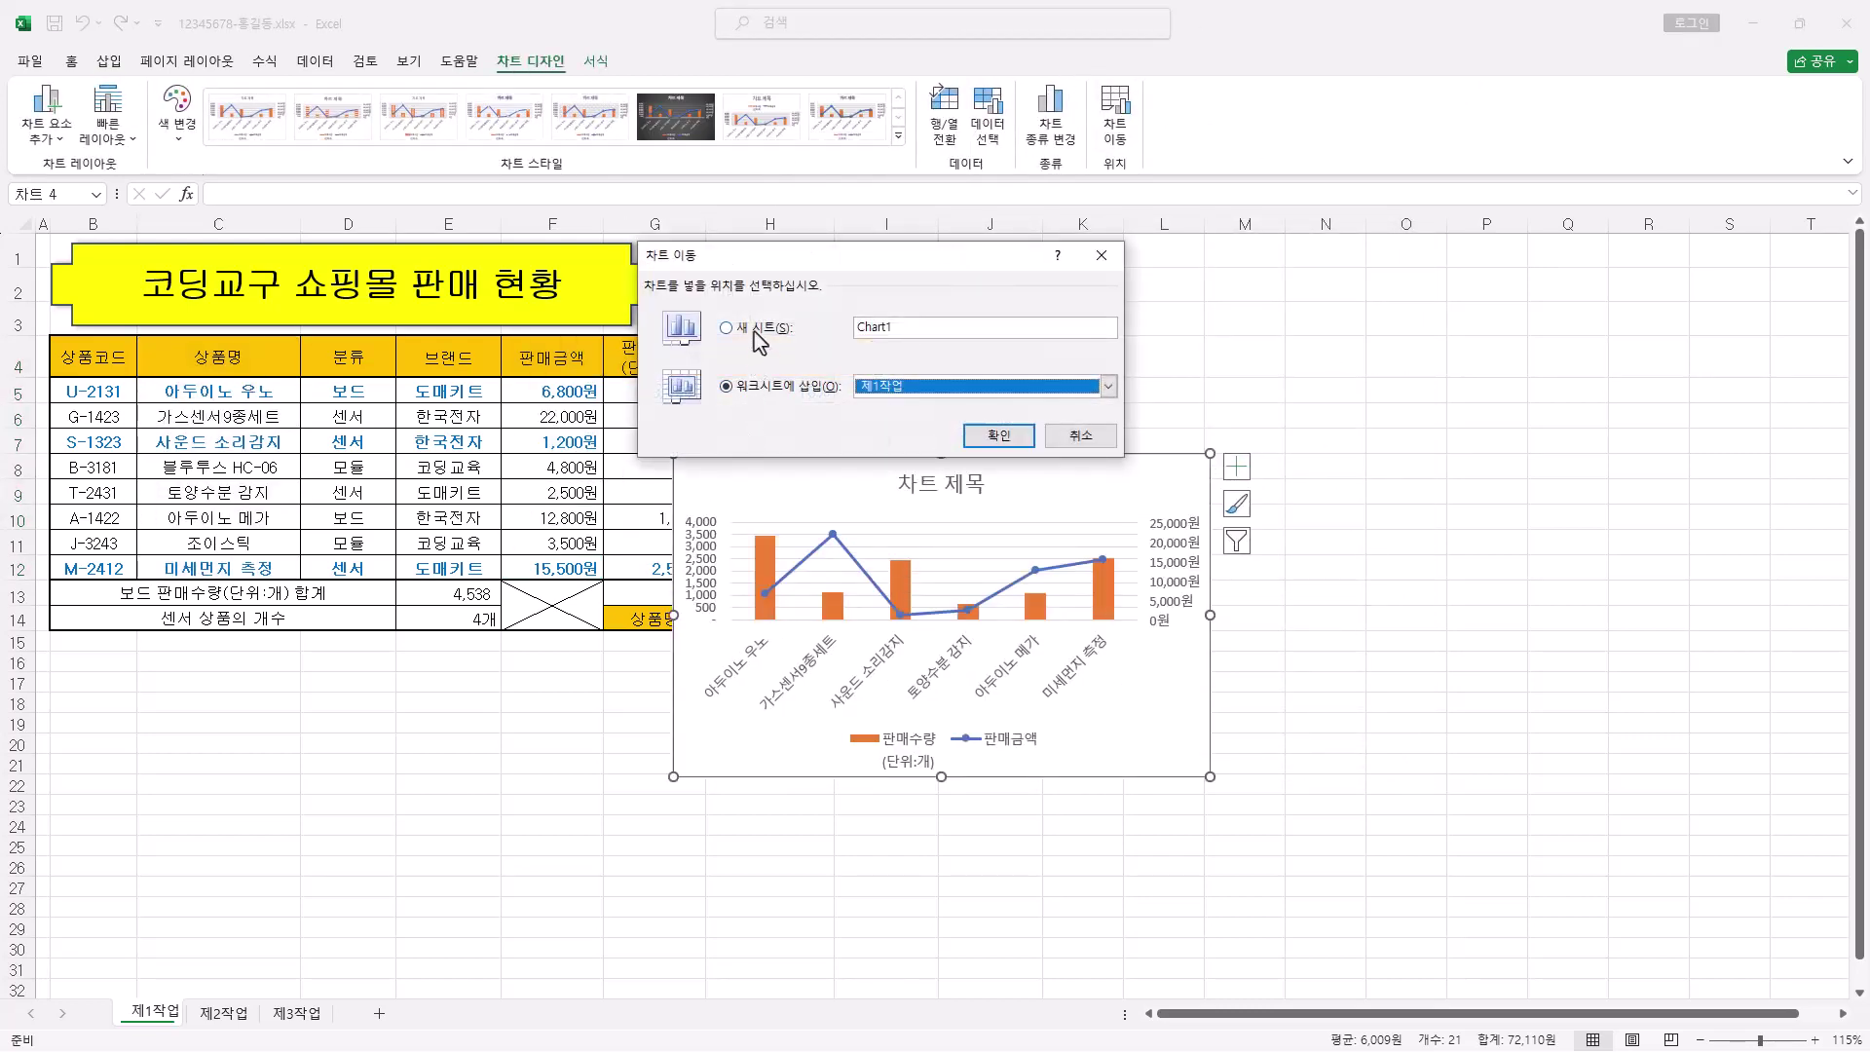
click(758, 332)
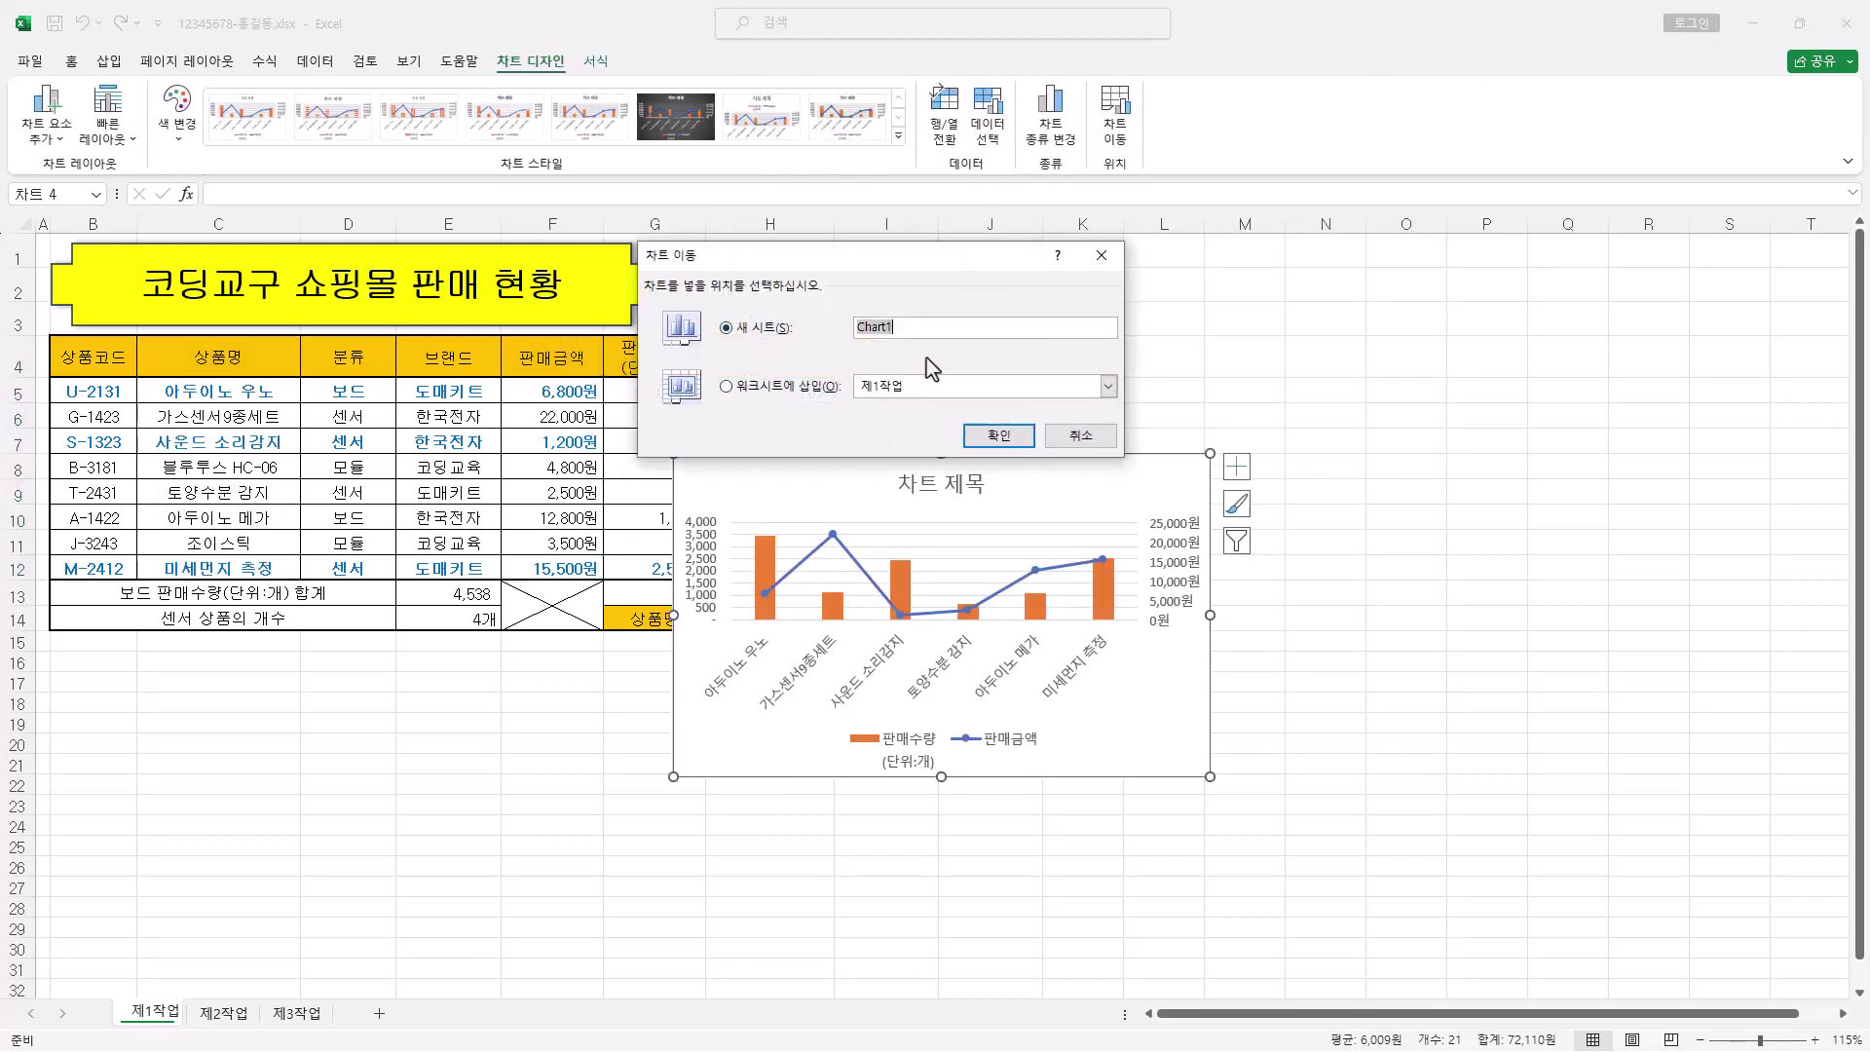
text(제4작업)
click(999, 438)
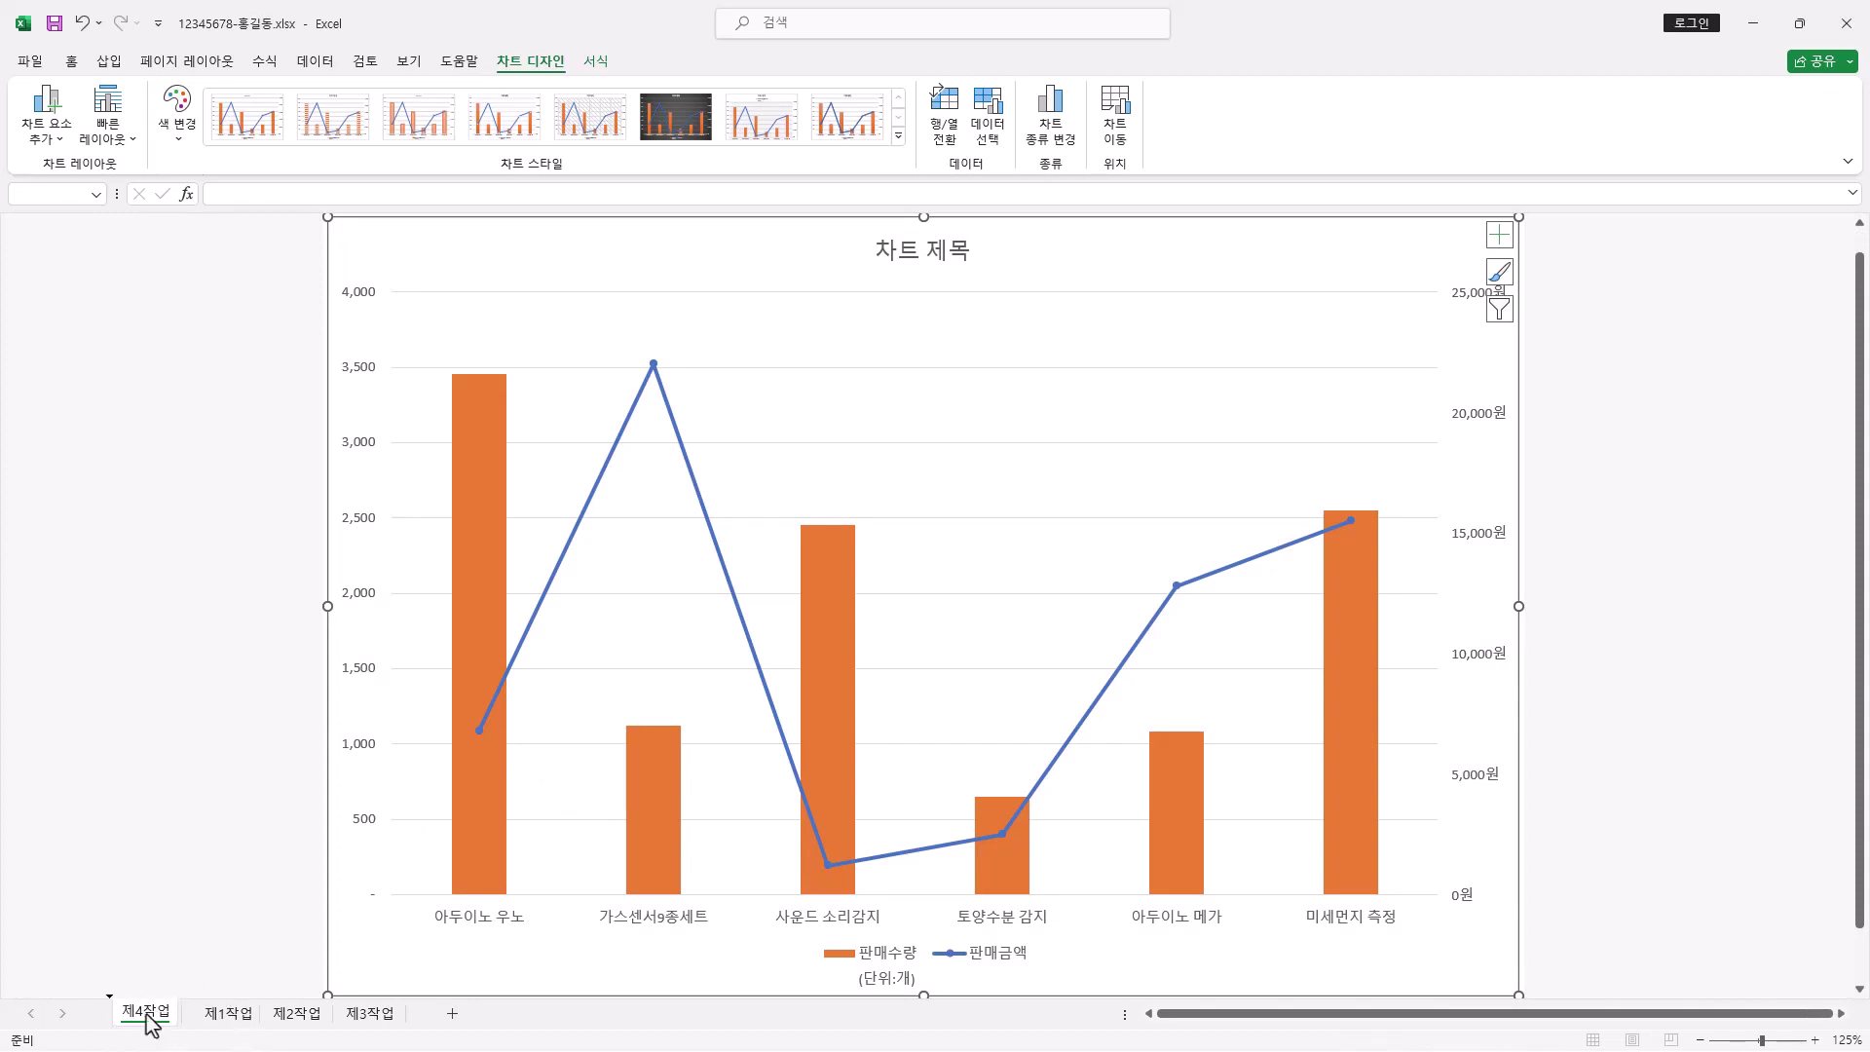
drag(148, 1014, 402, 1015)
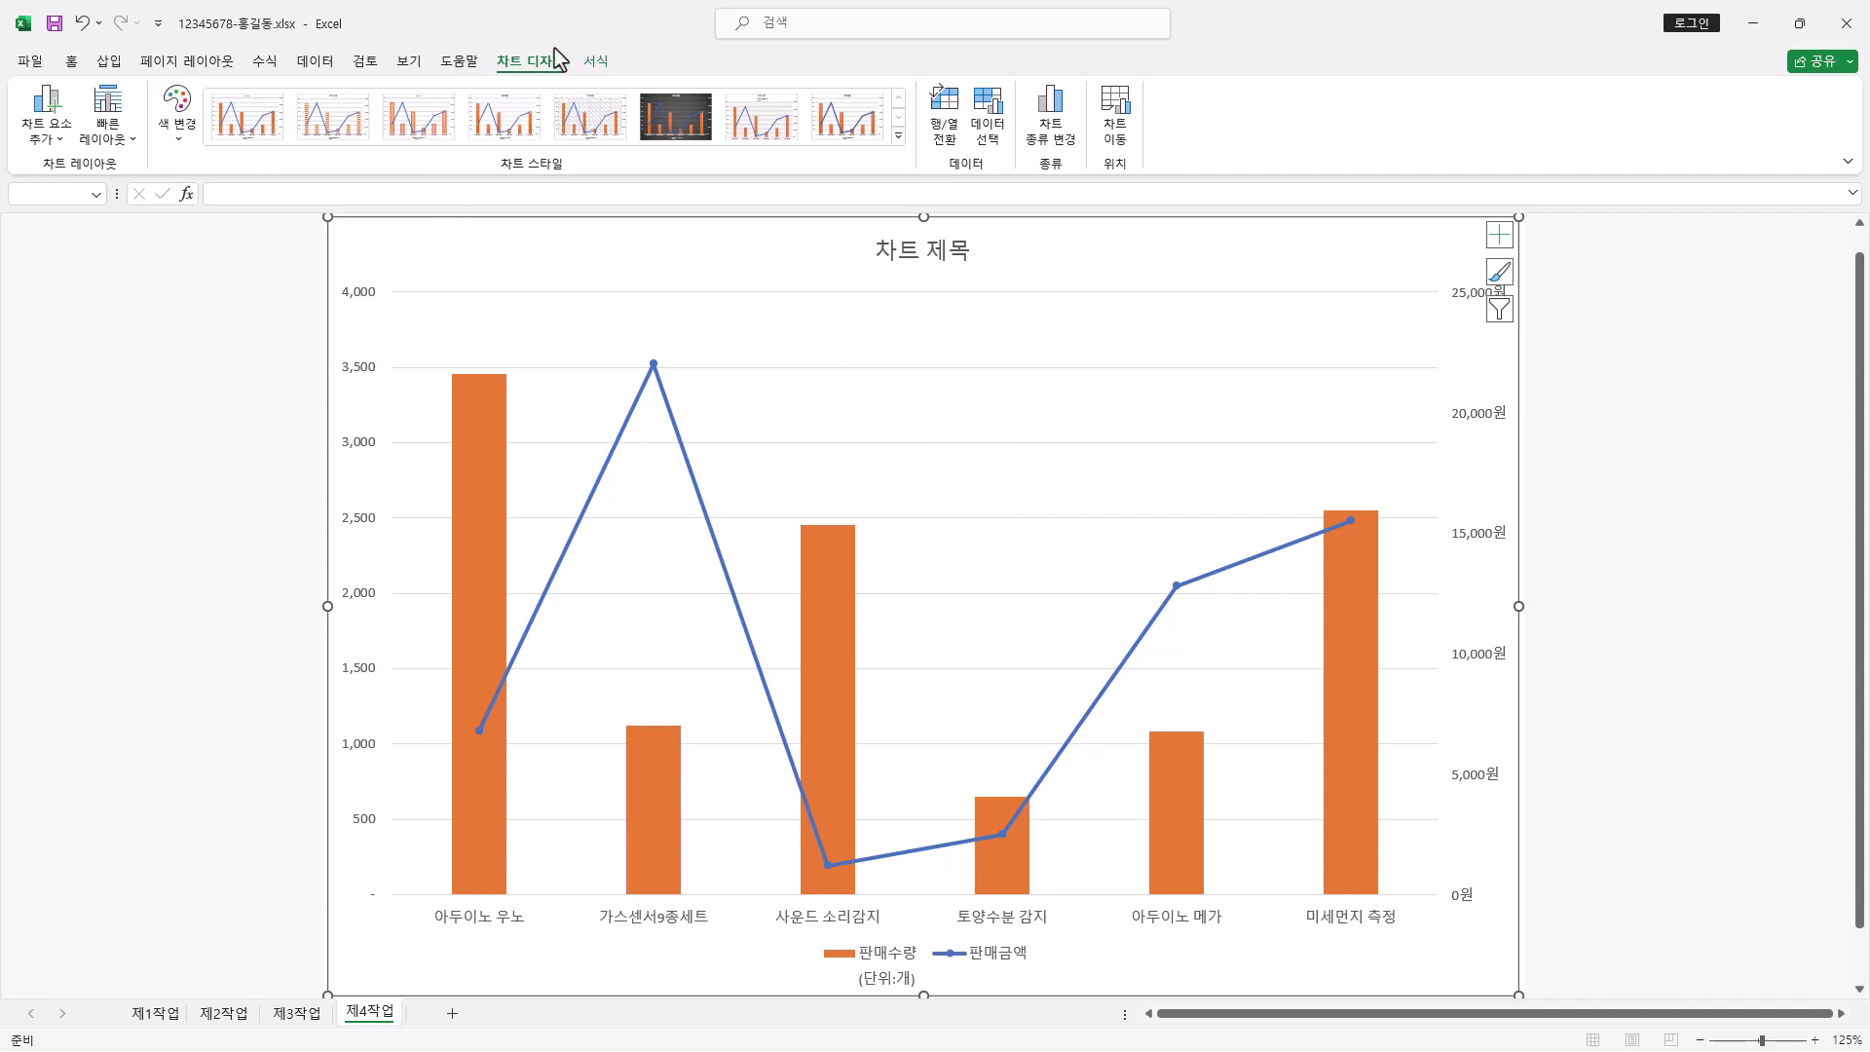
Apply the third quick layout and the first chart style to the 제4작업 chart
click(122, 146)
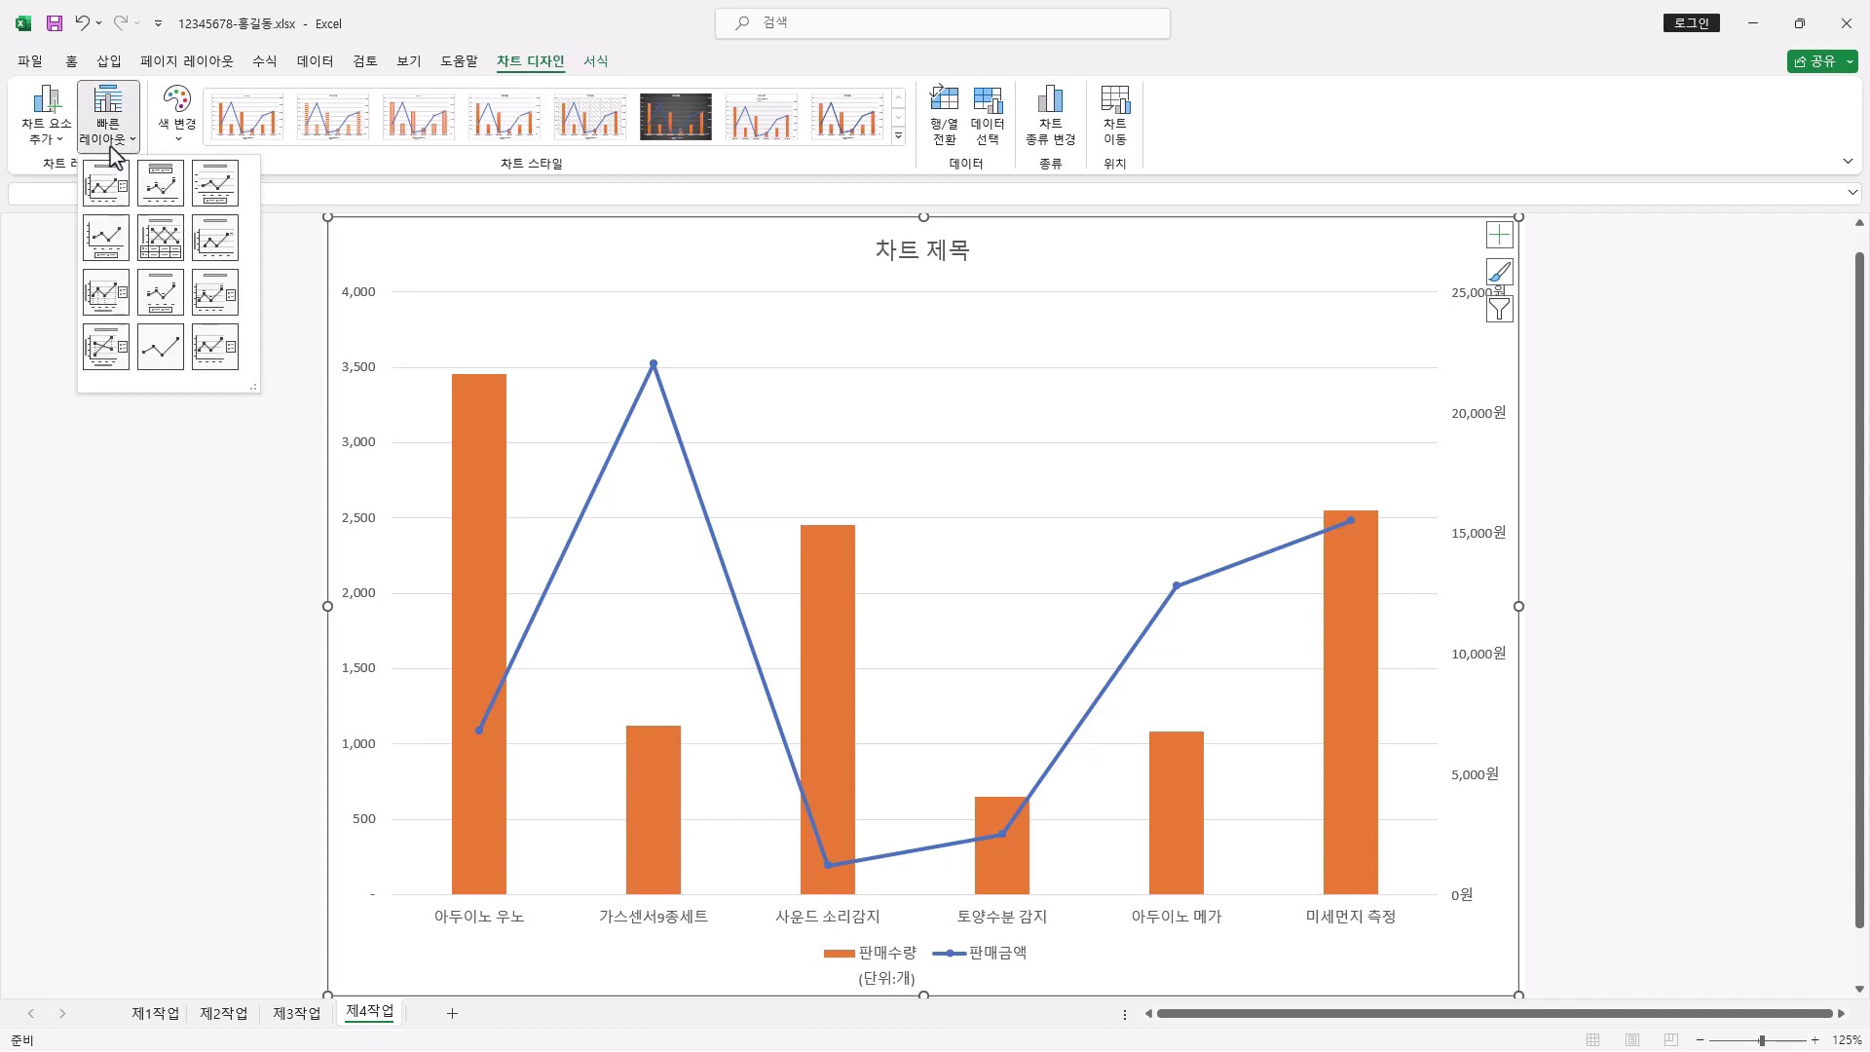
click(234, 187)
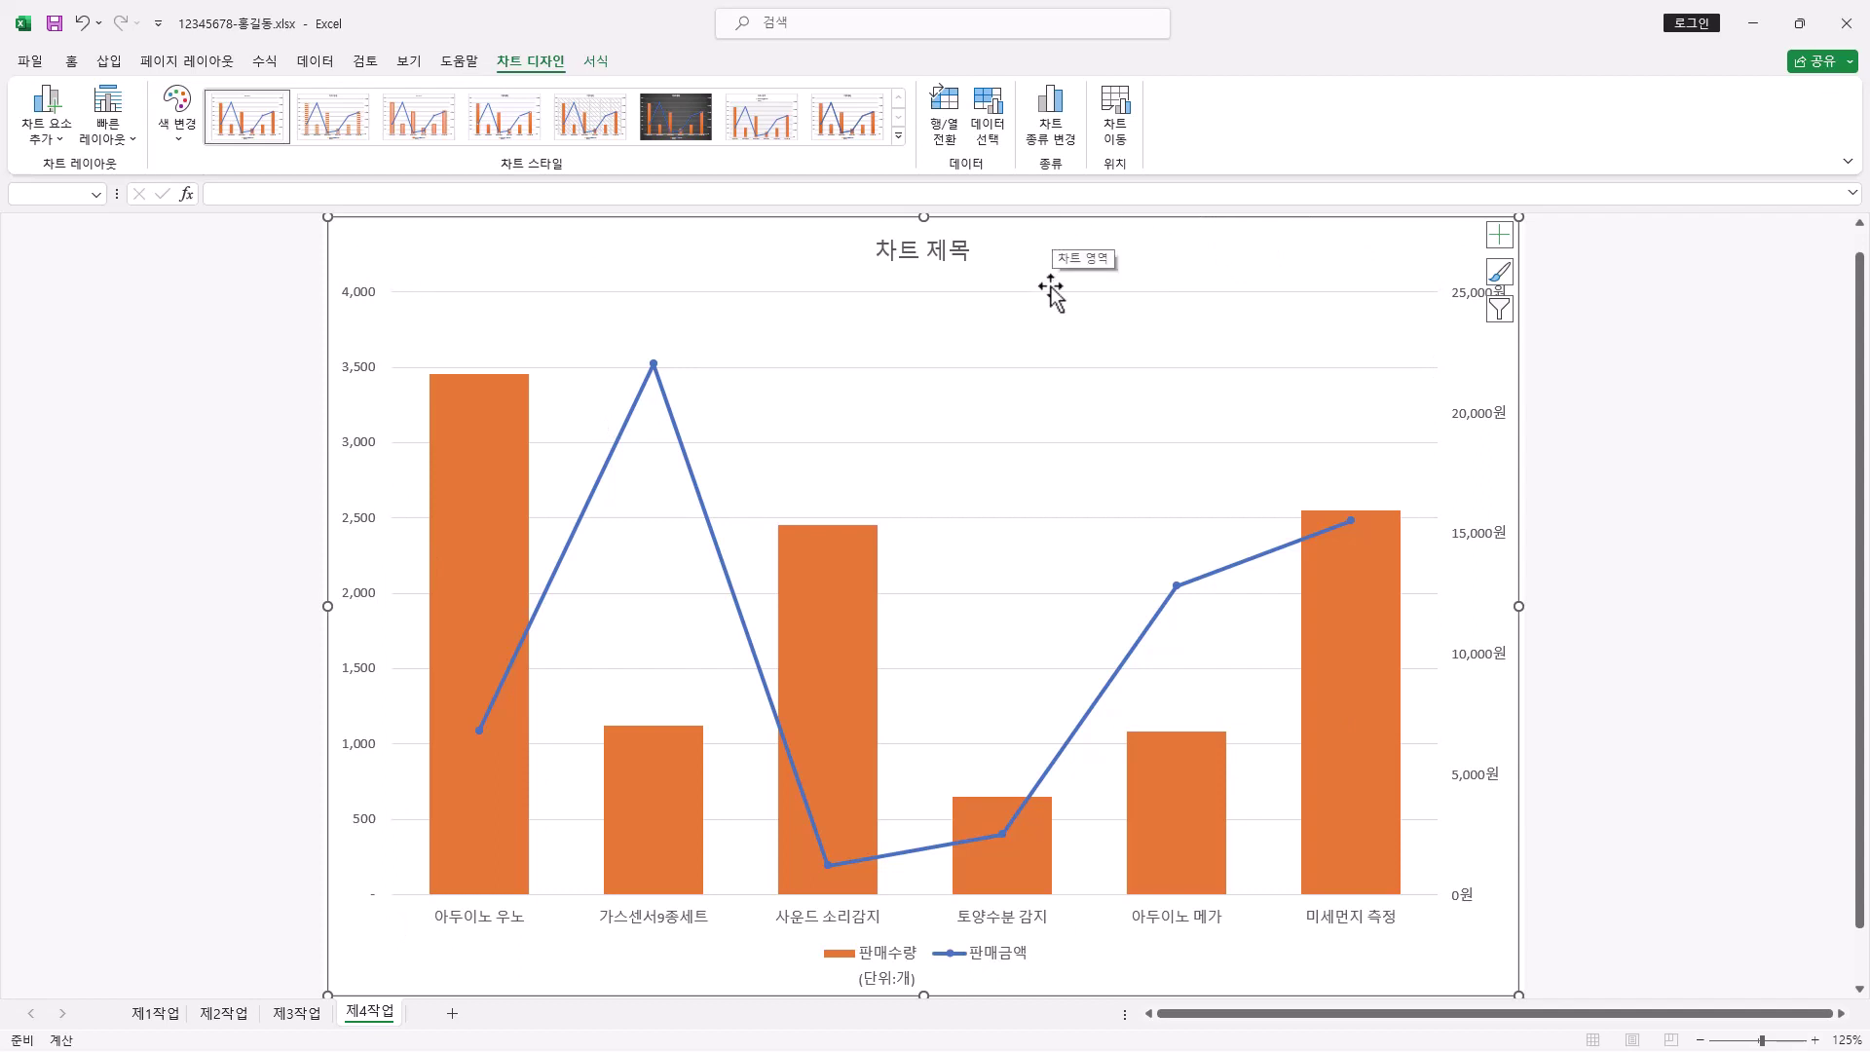
Fill the chart area with the 분홍 박엽지 texture
click(597, 68)
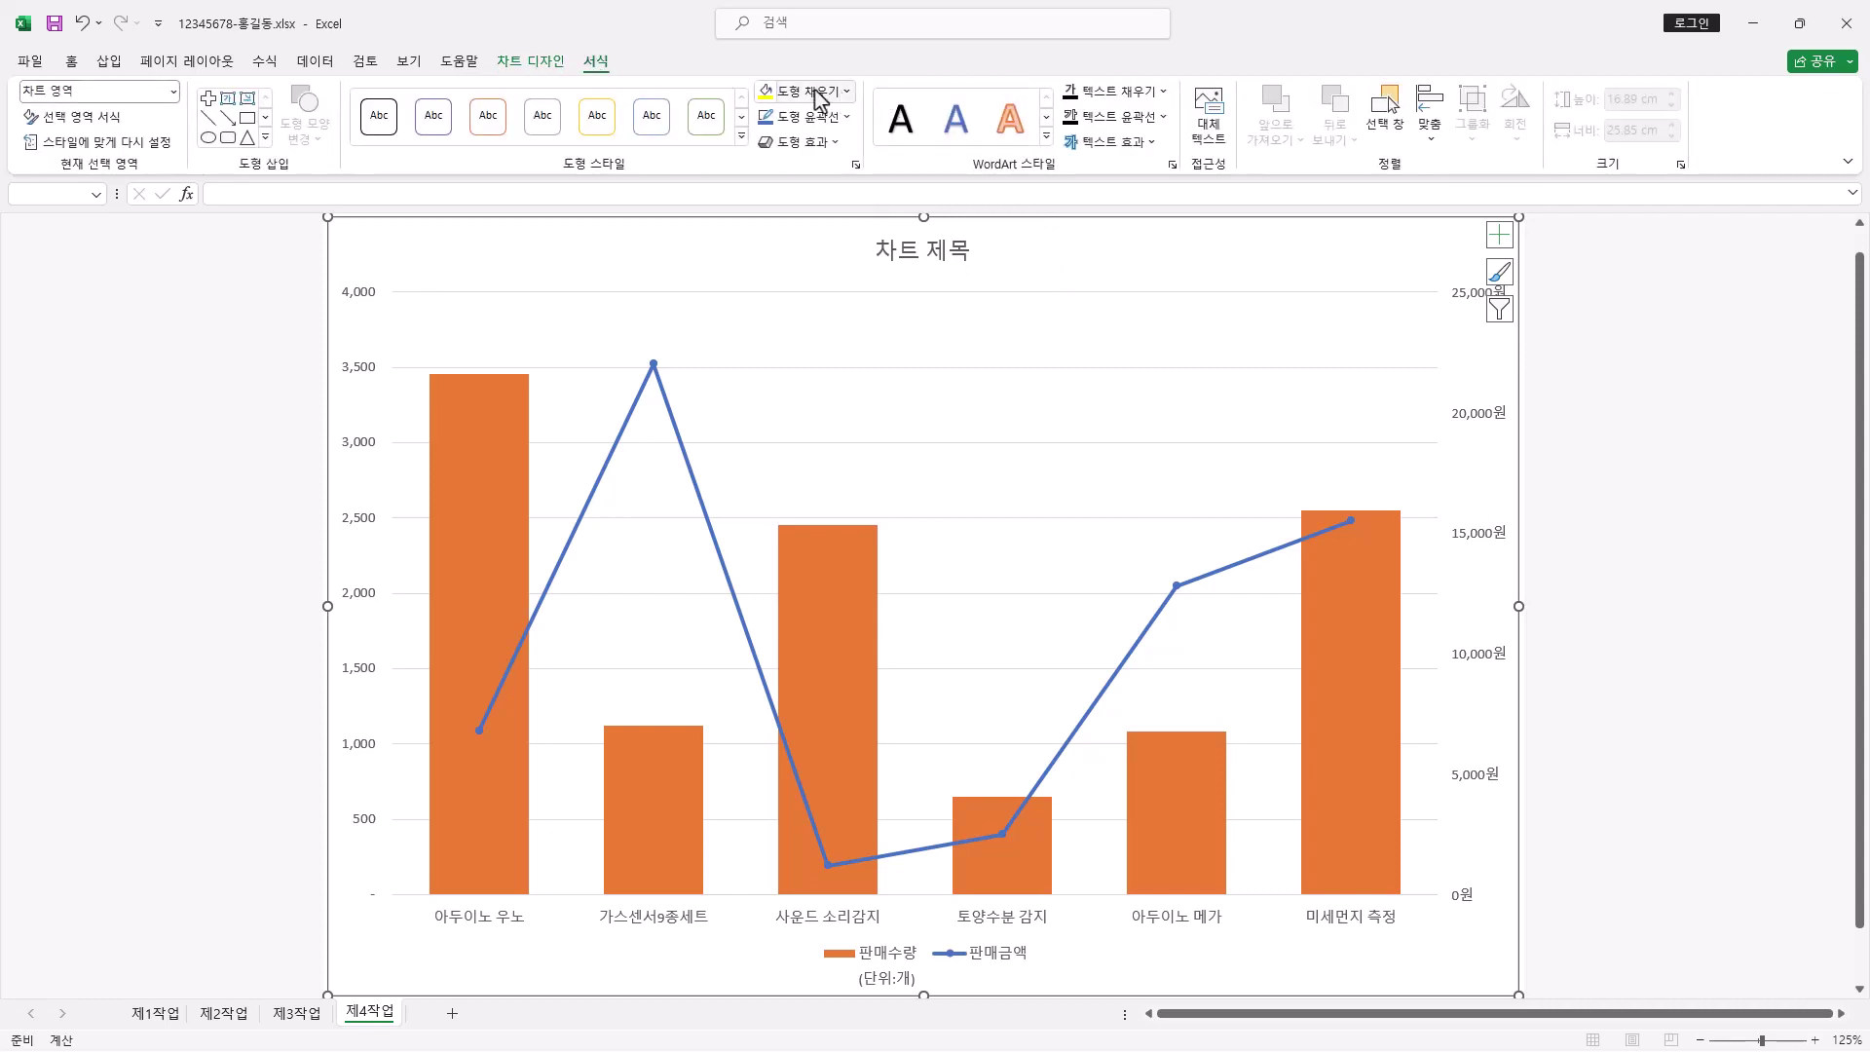
scroll(606, 75, up, 1)
click(596, 64)
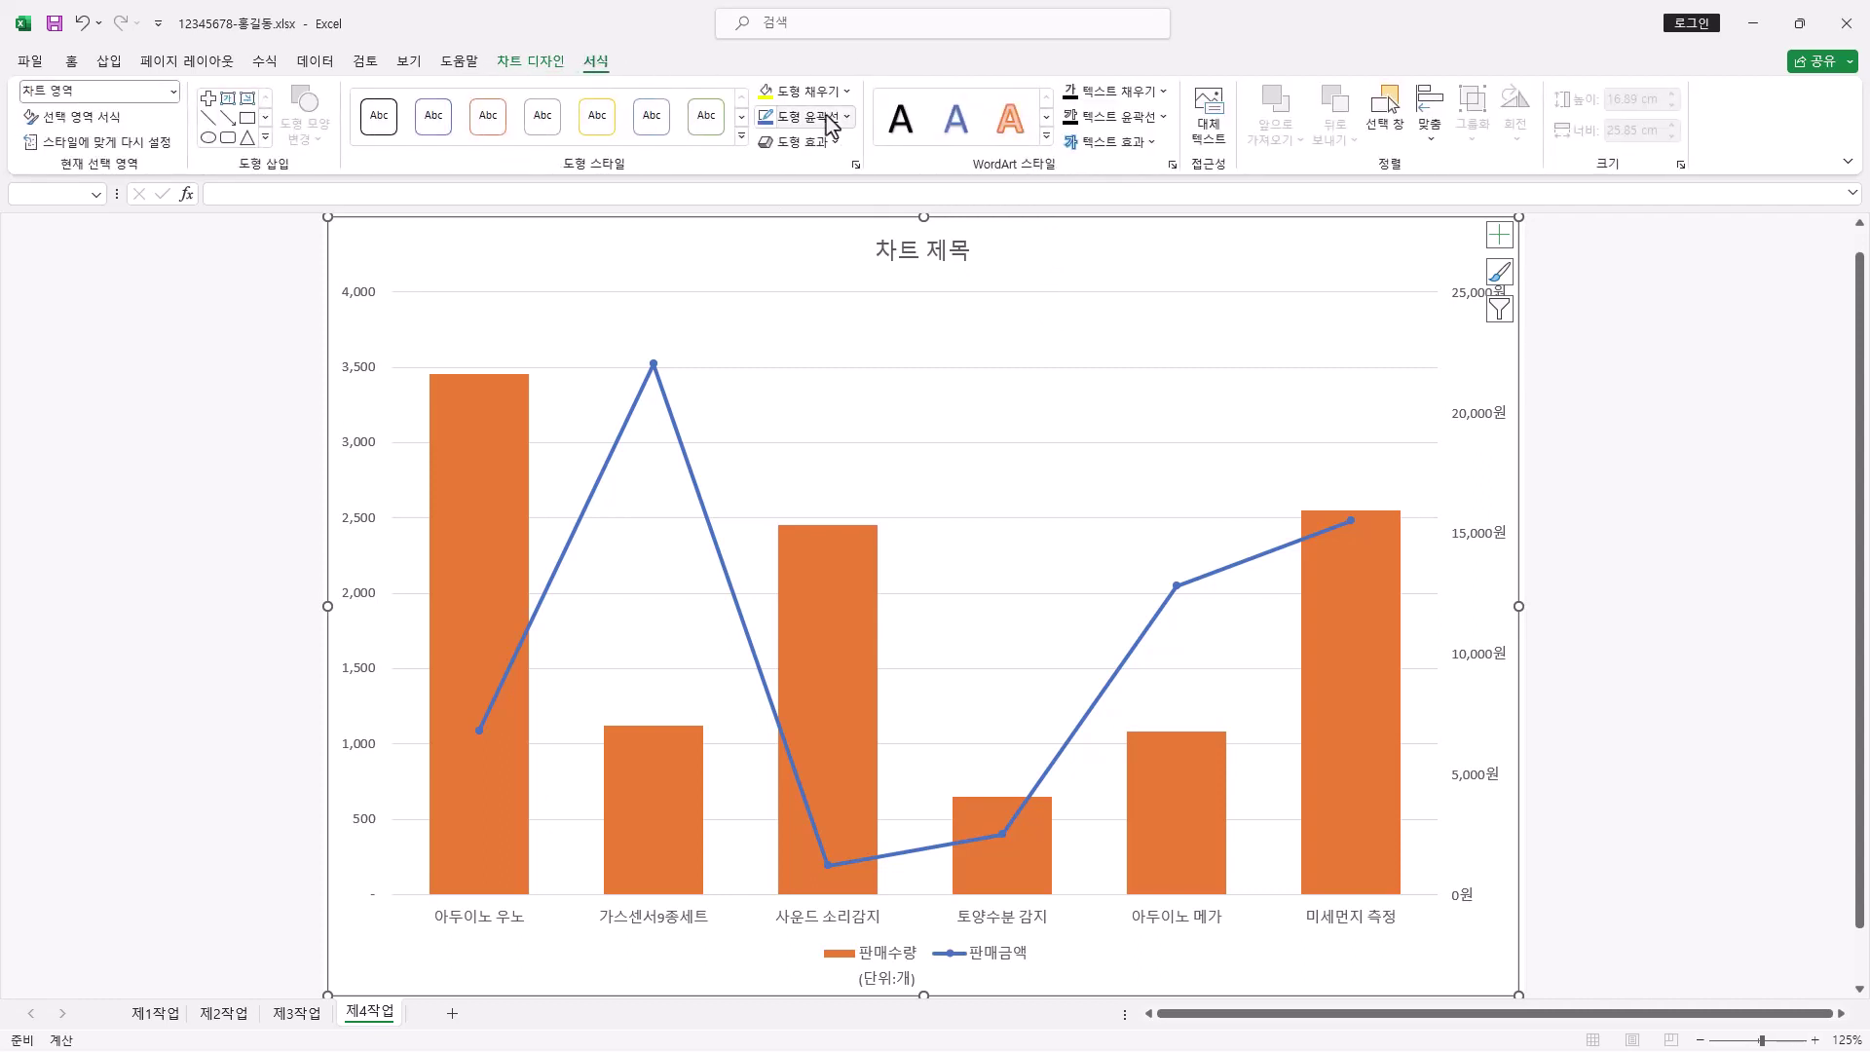
click(849, 92)
mouse_move(811, 455)
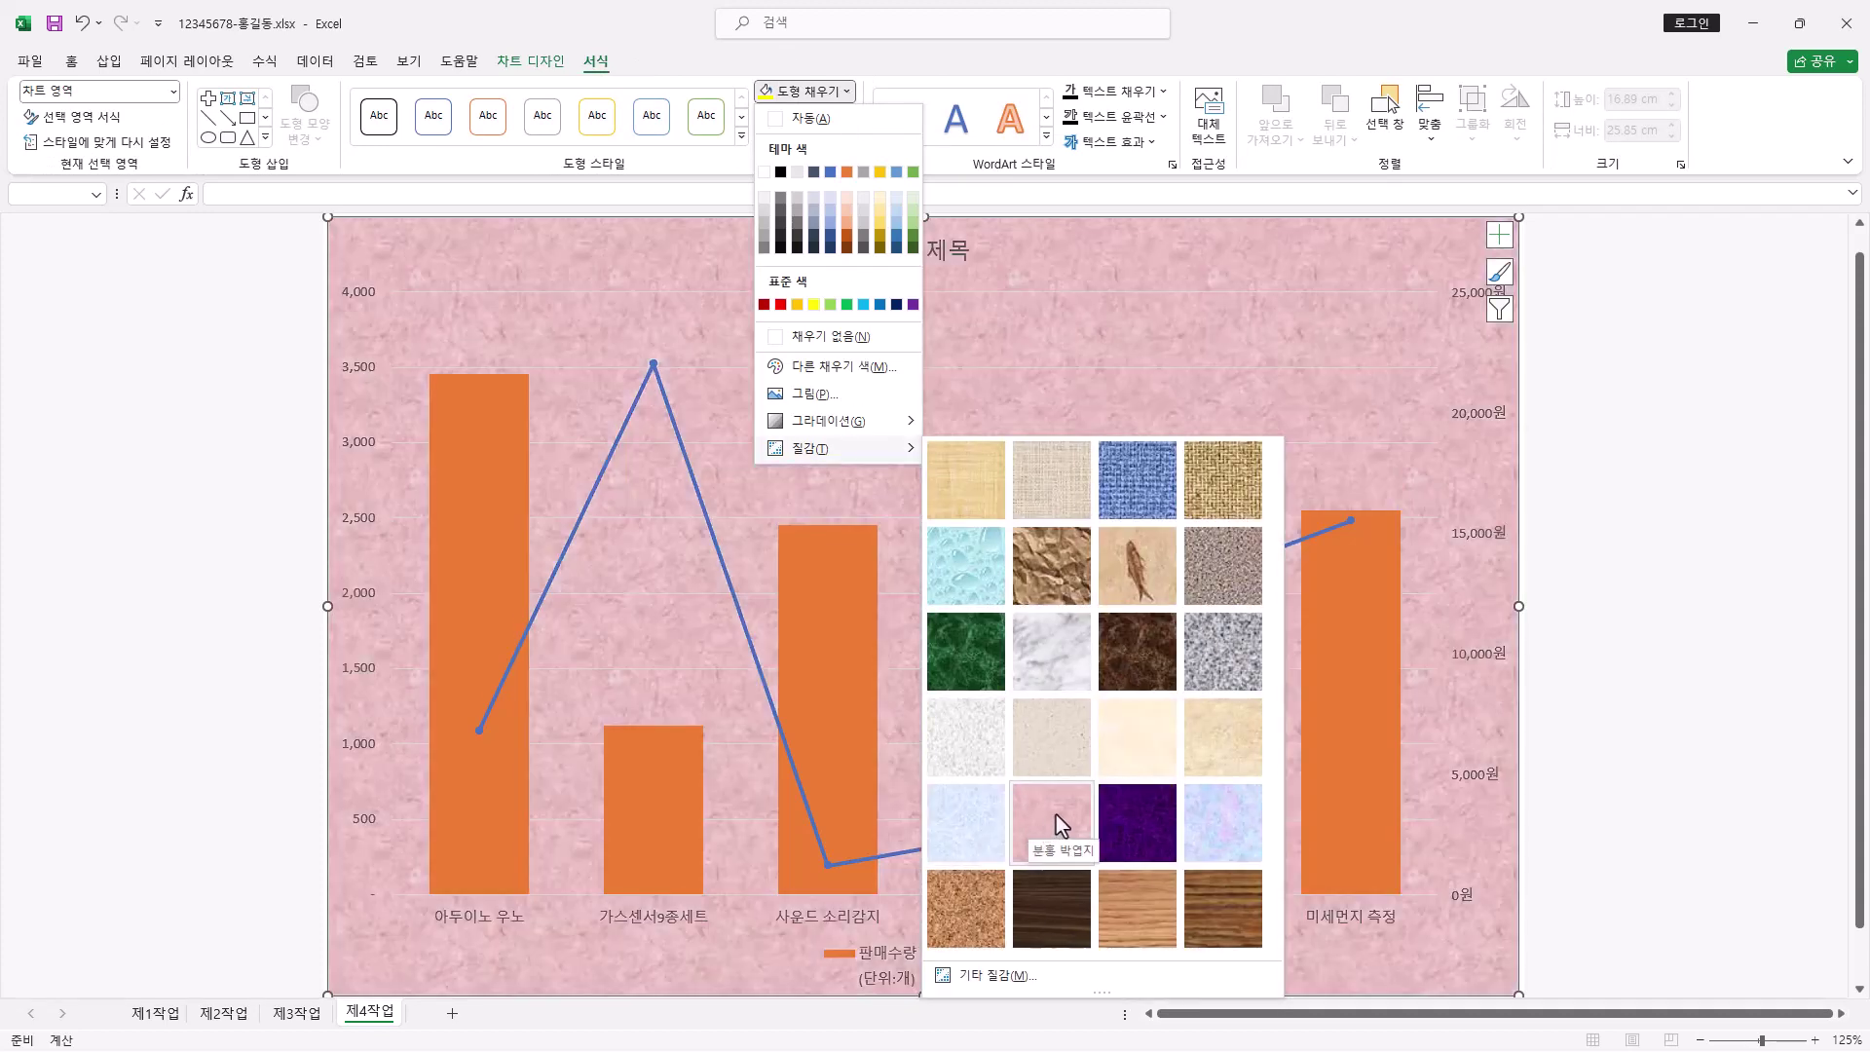
click(1056, 814)
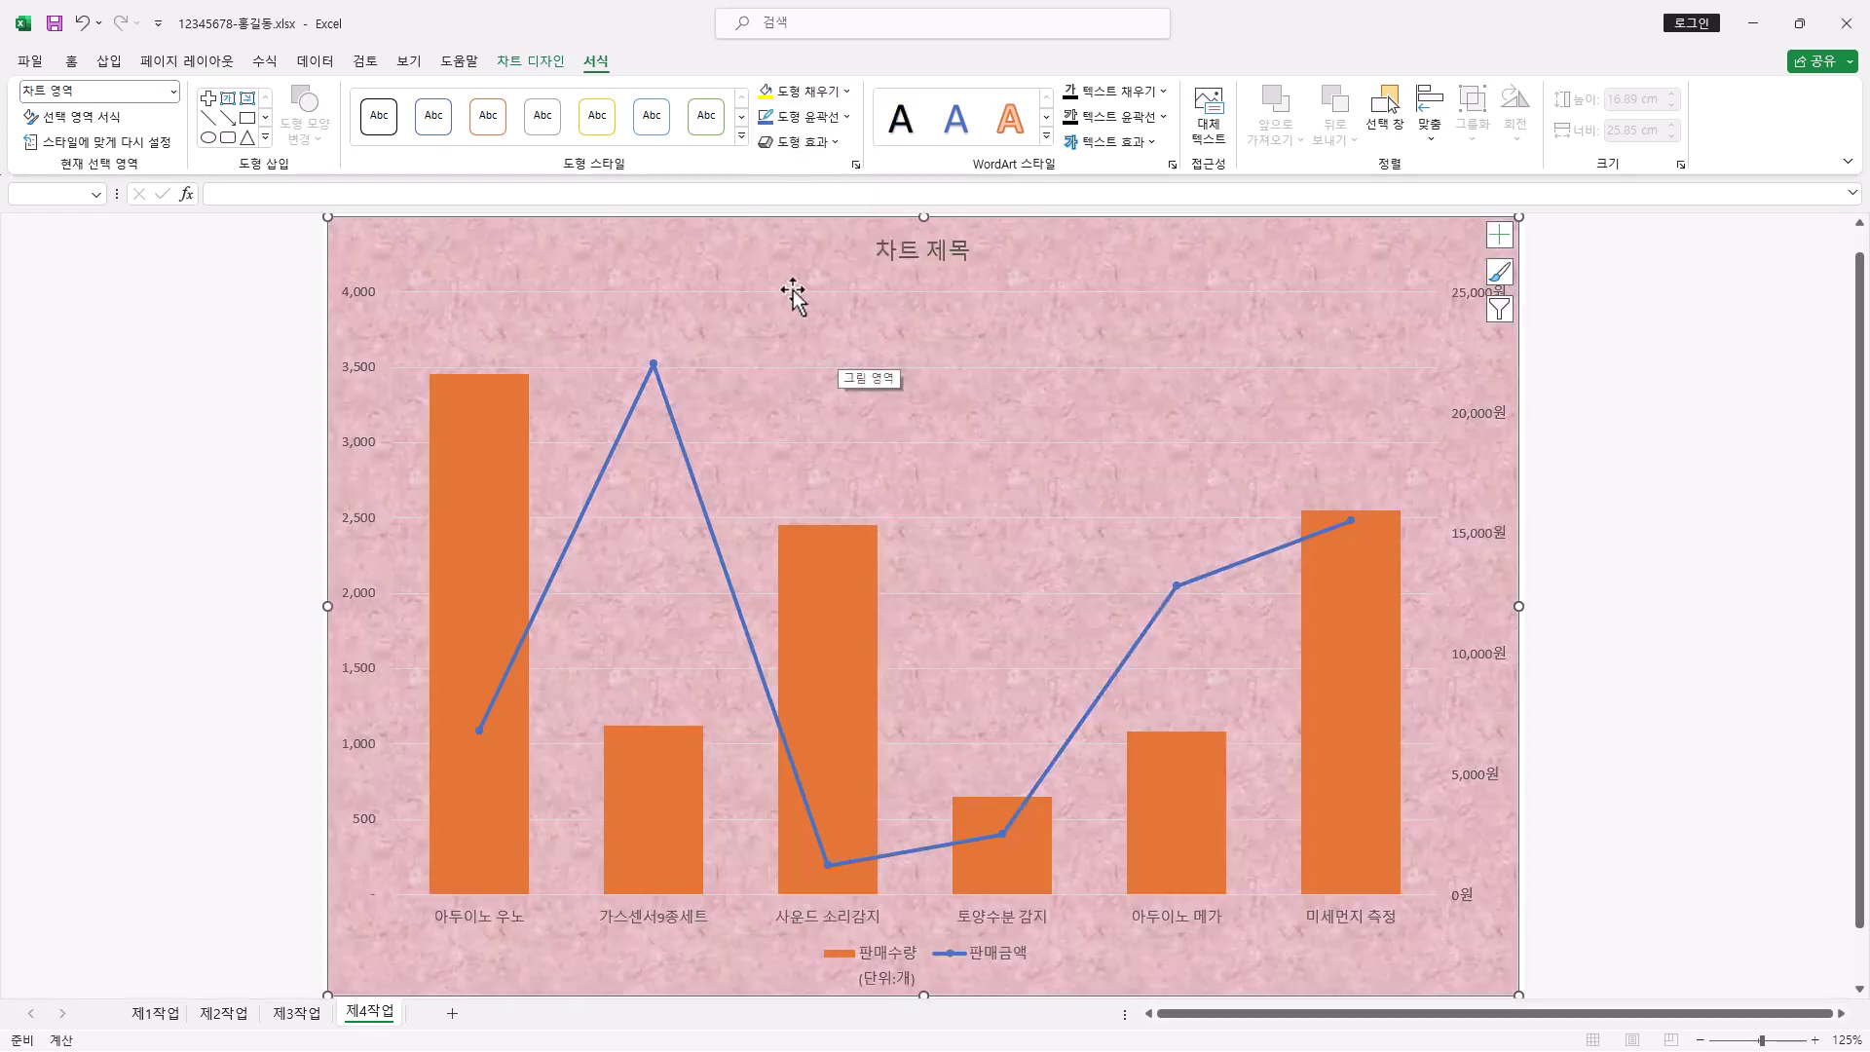
Set the chart area's text to the 굴림 font, size 11, in black
click(71, 64)
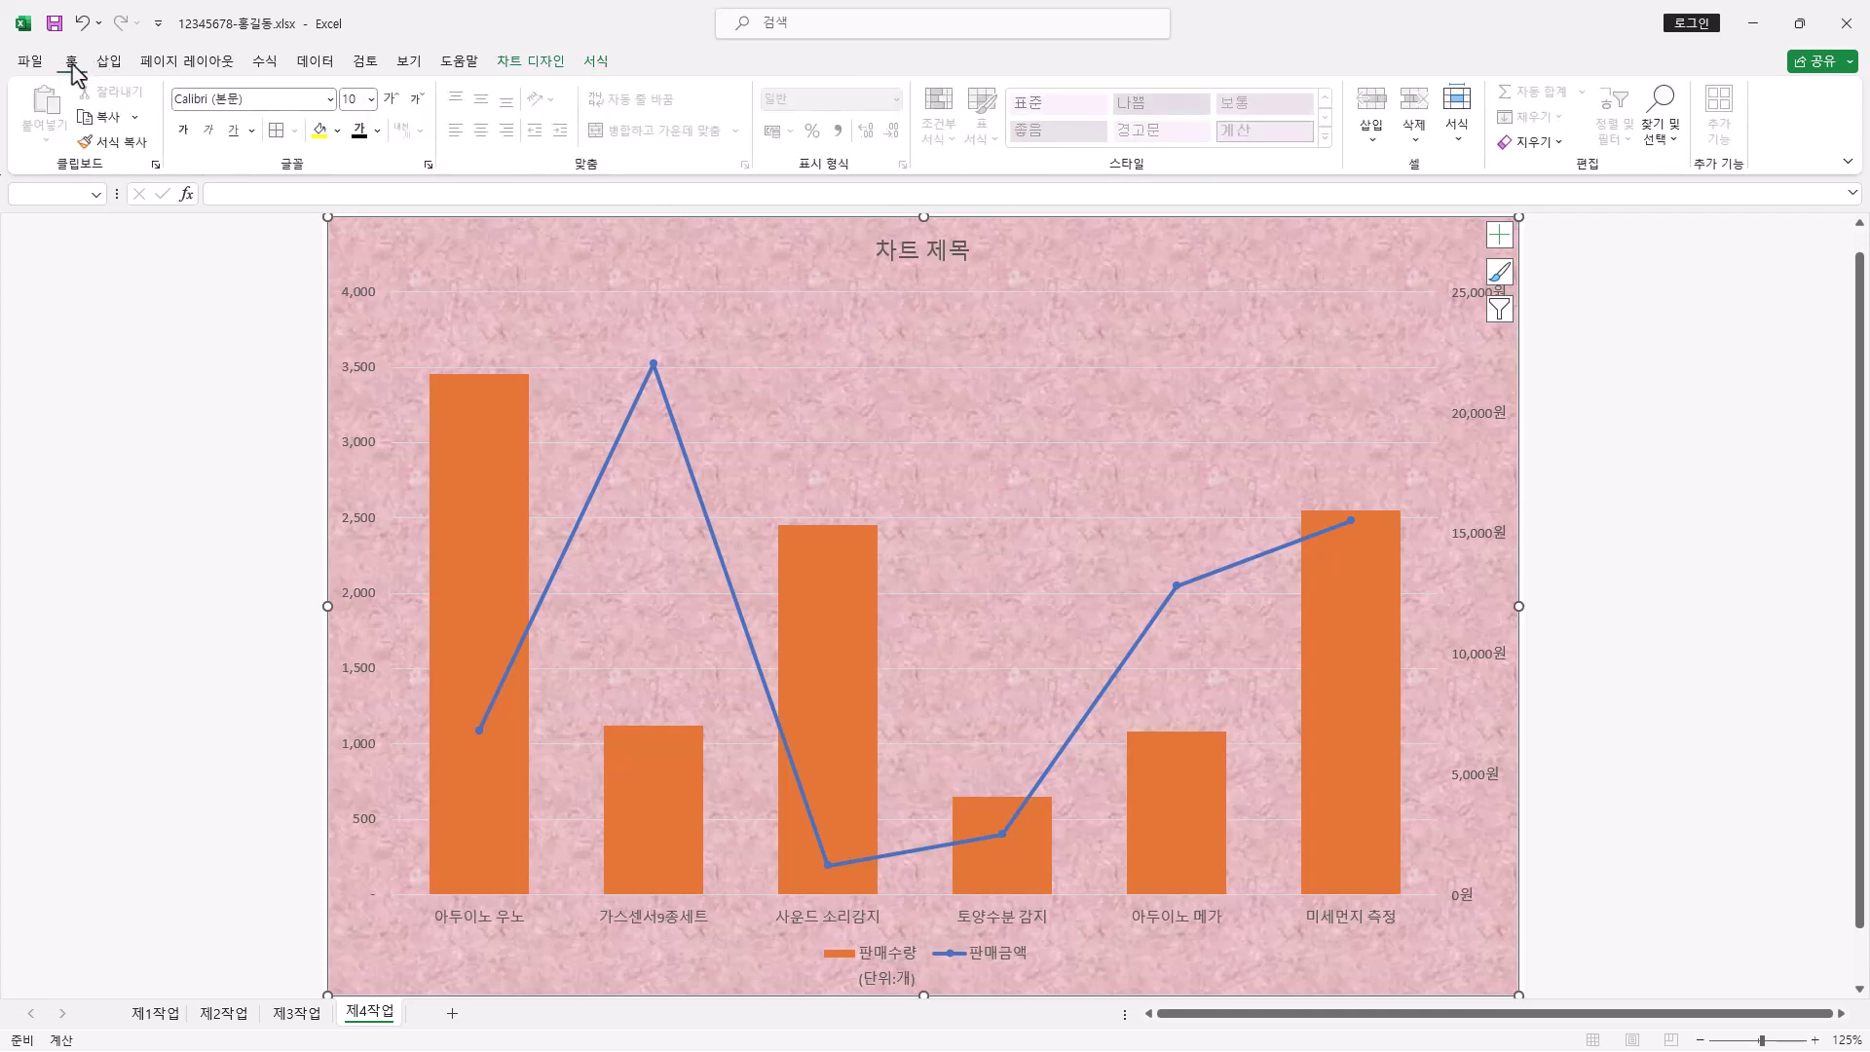
click(330, 99)
click(250, 294)
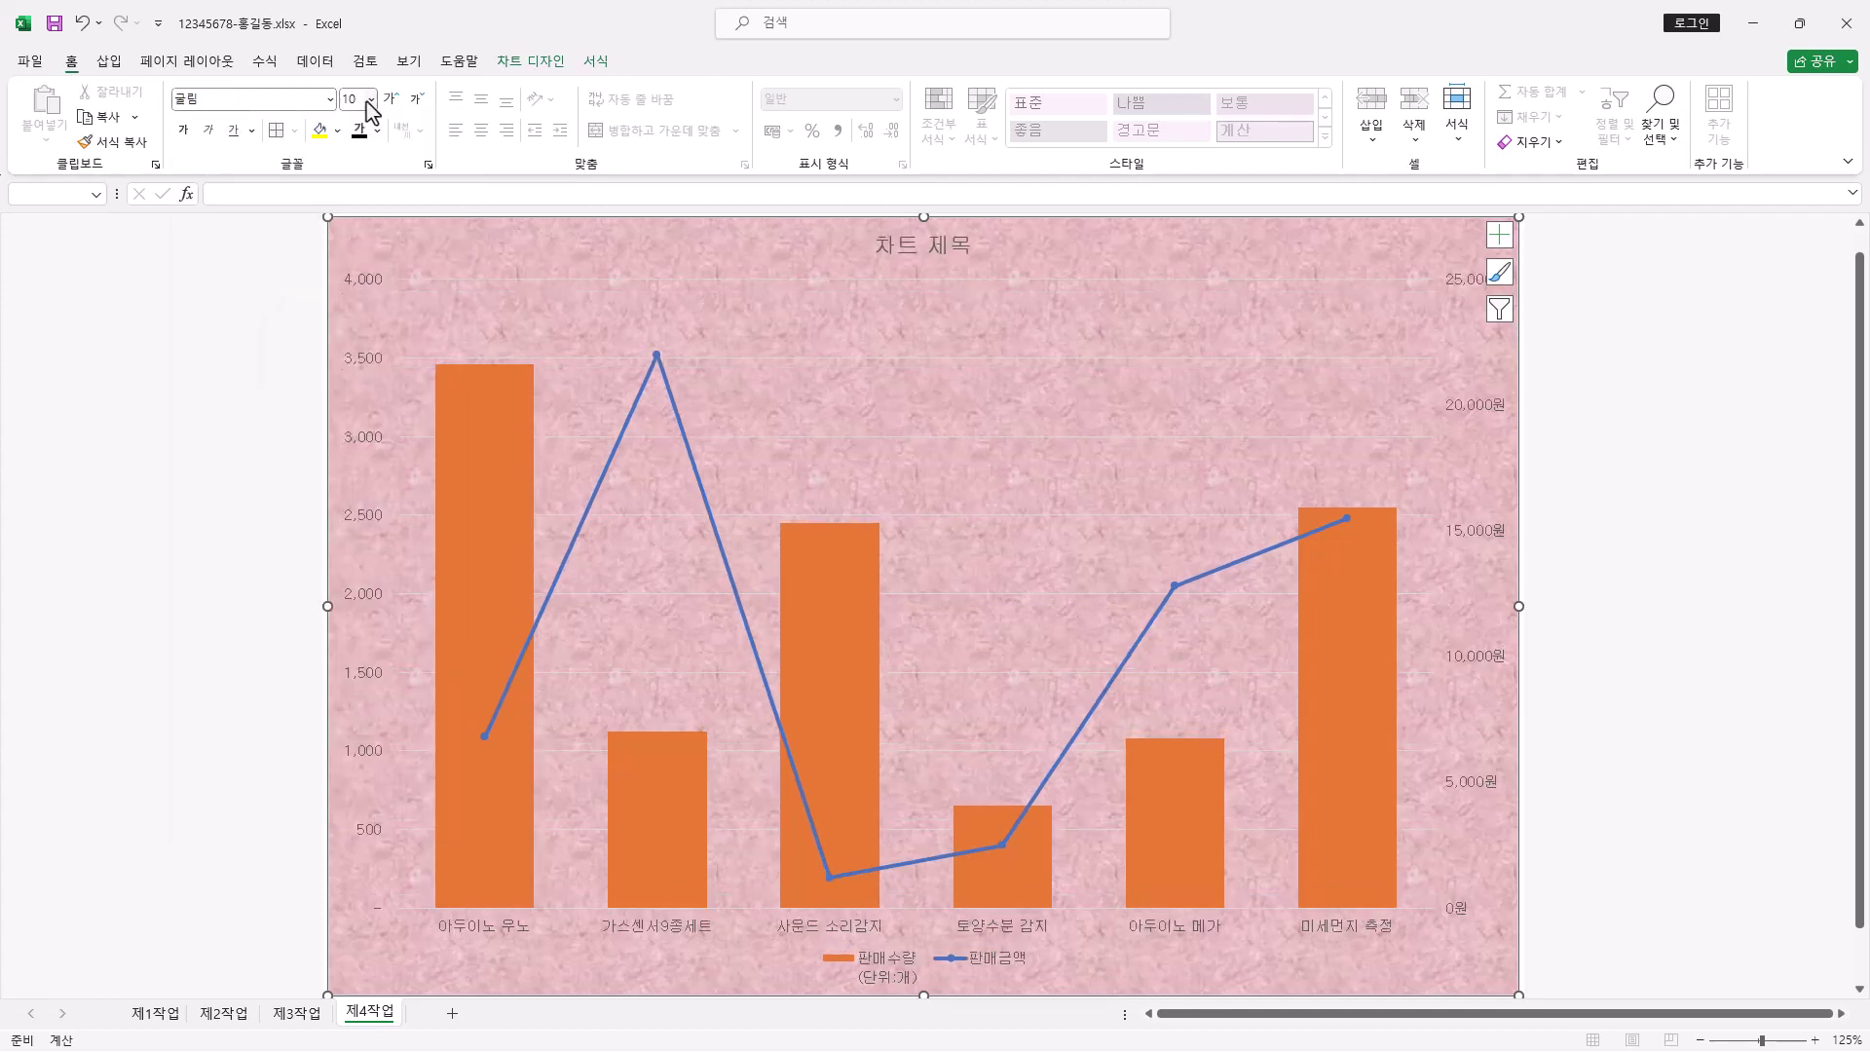
click(371, 100)
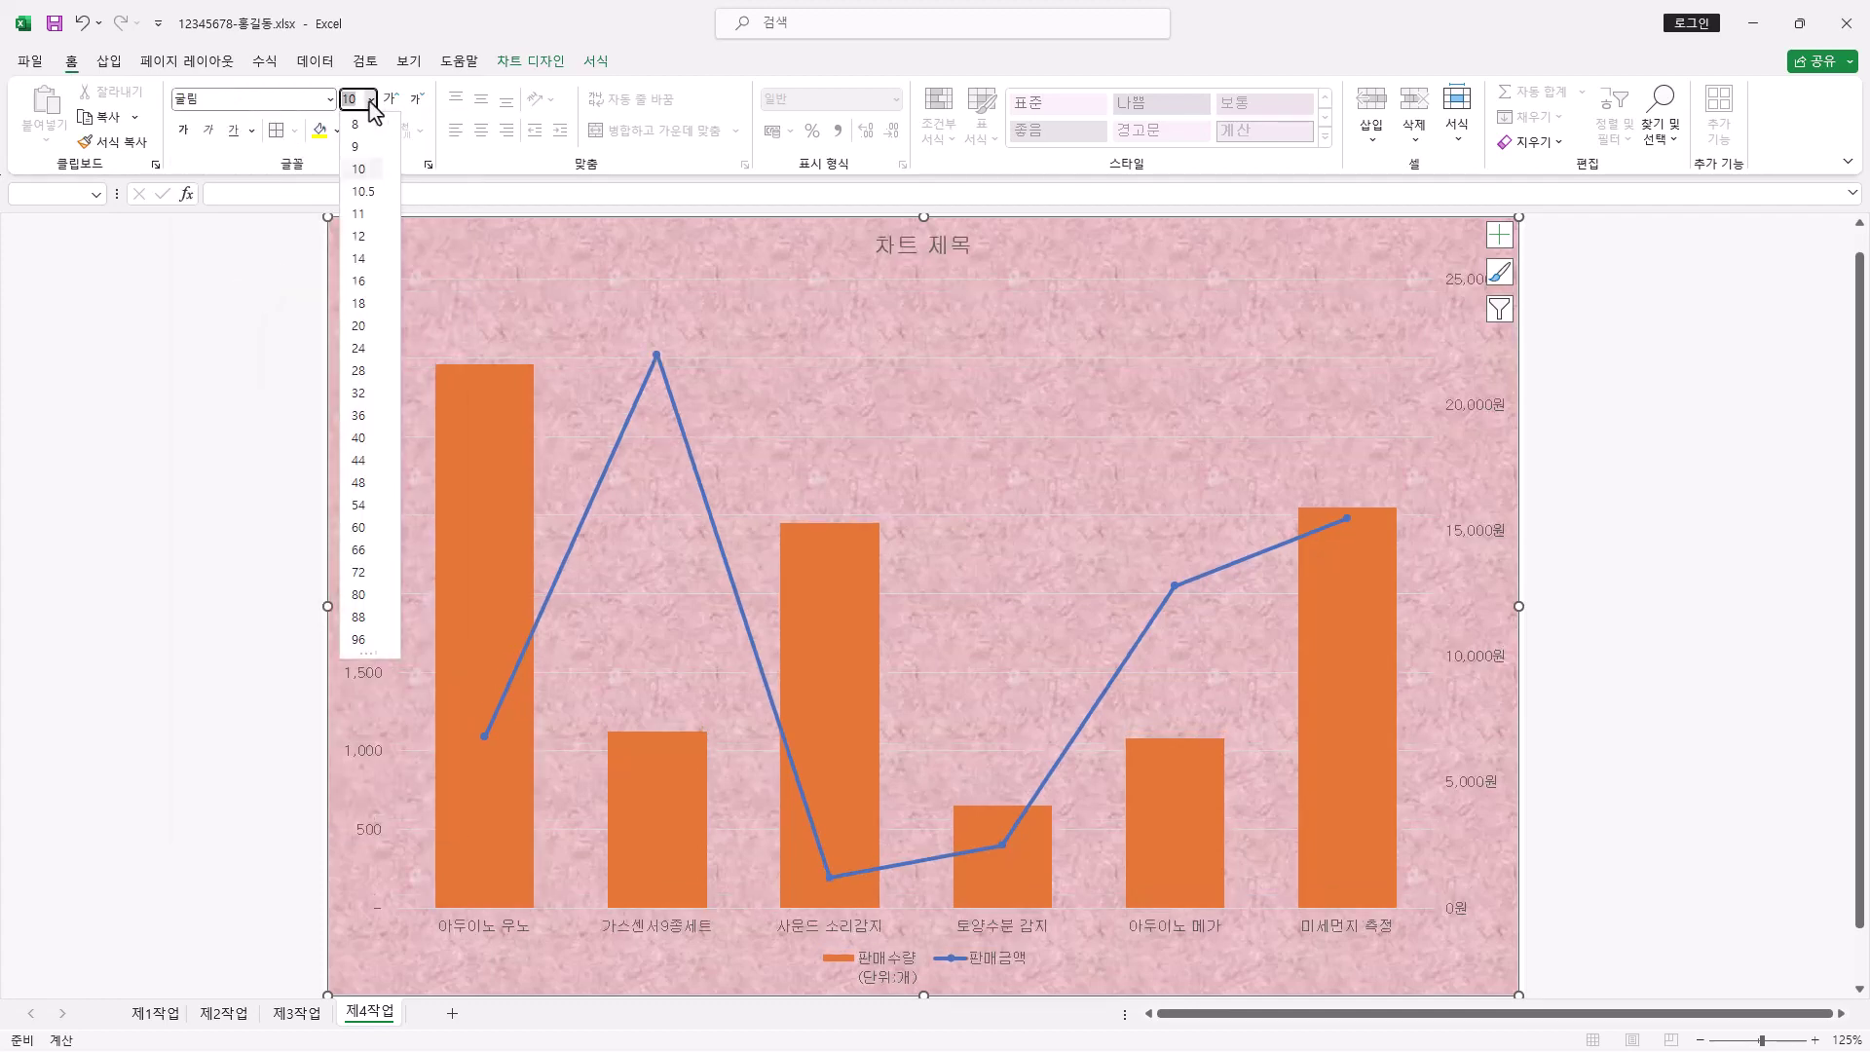
click(359, 214)
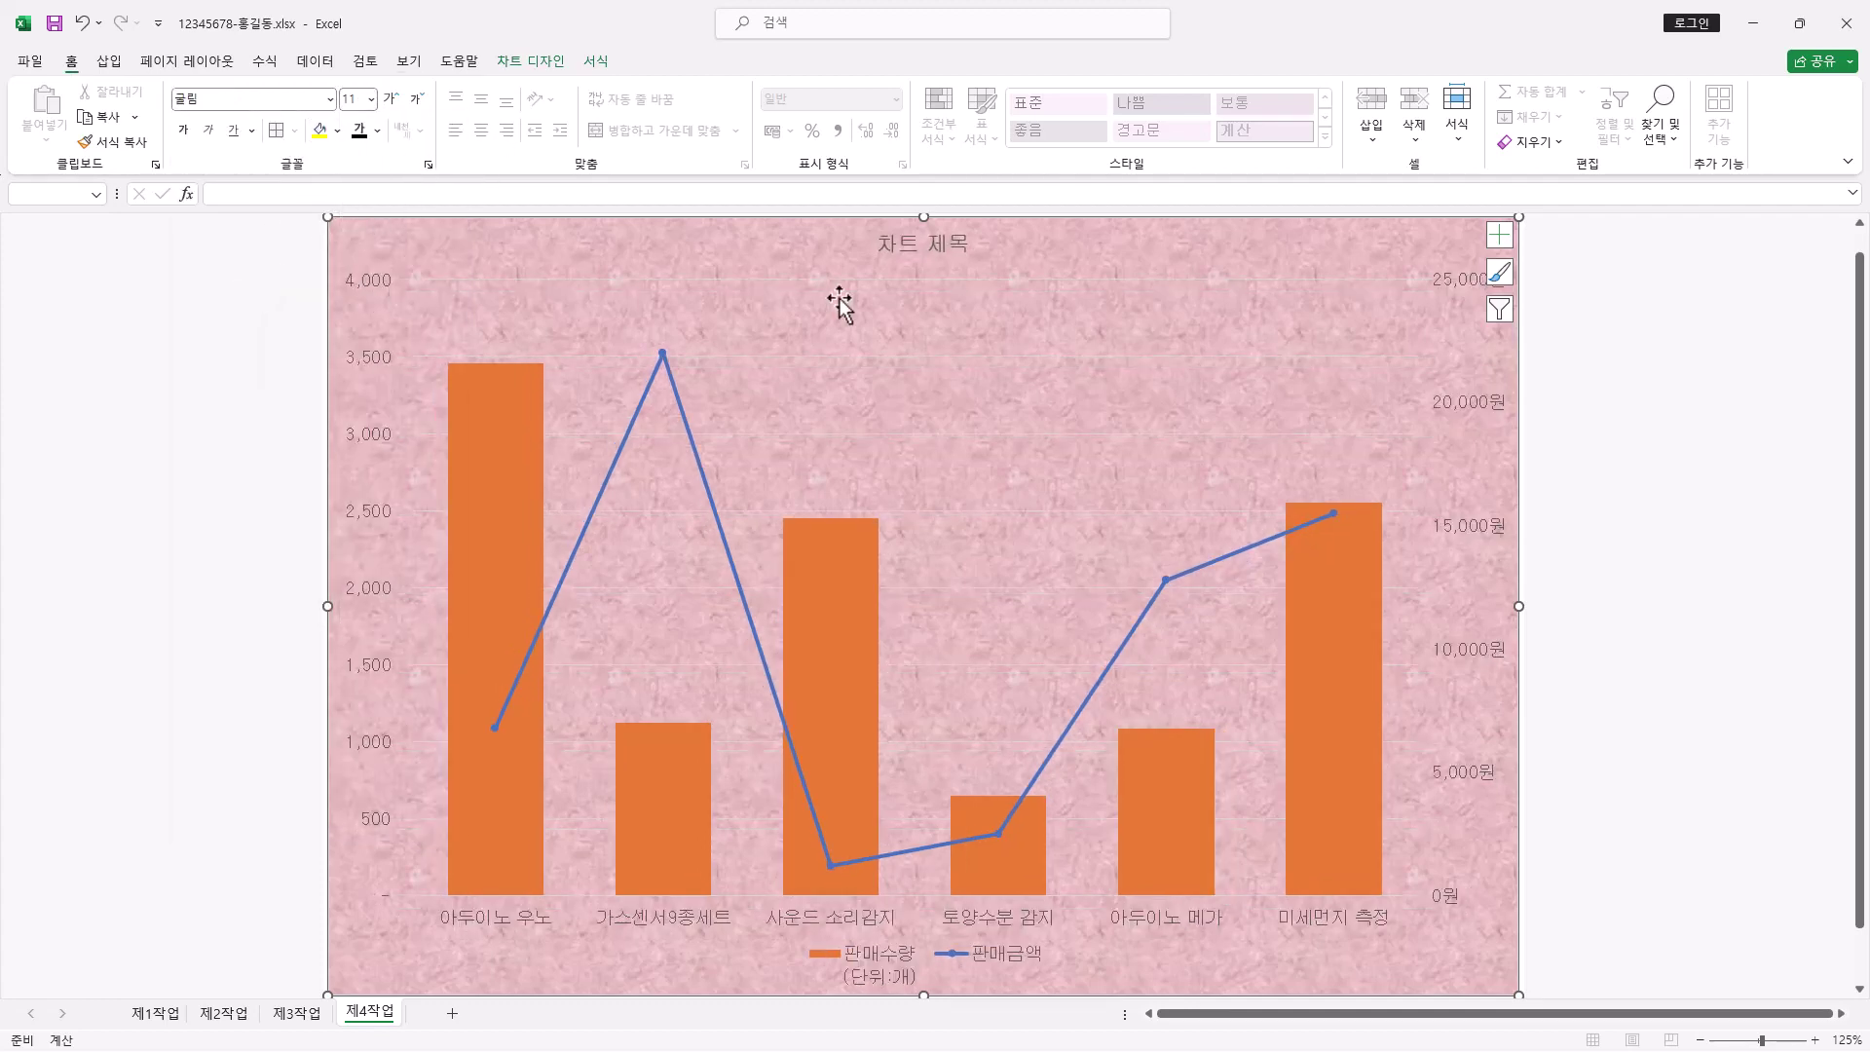
click(377, 130)
click(376, 212)
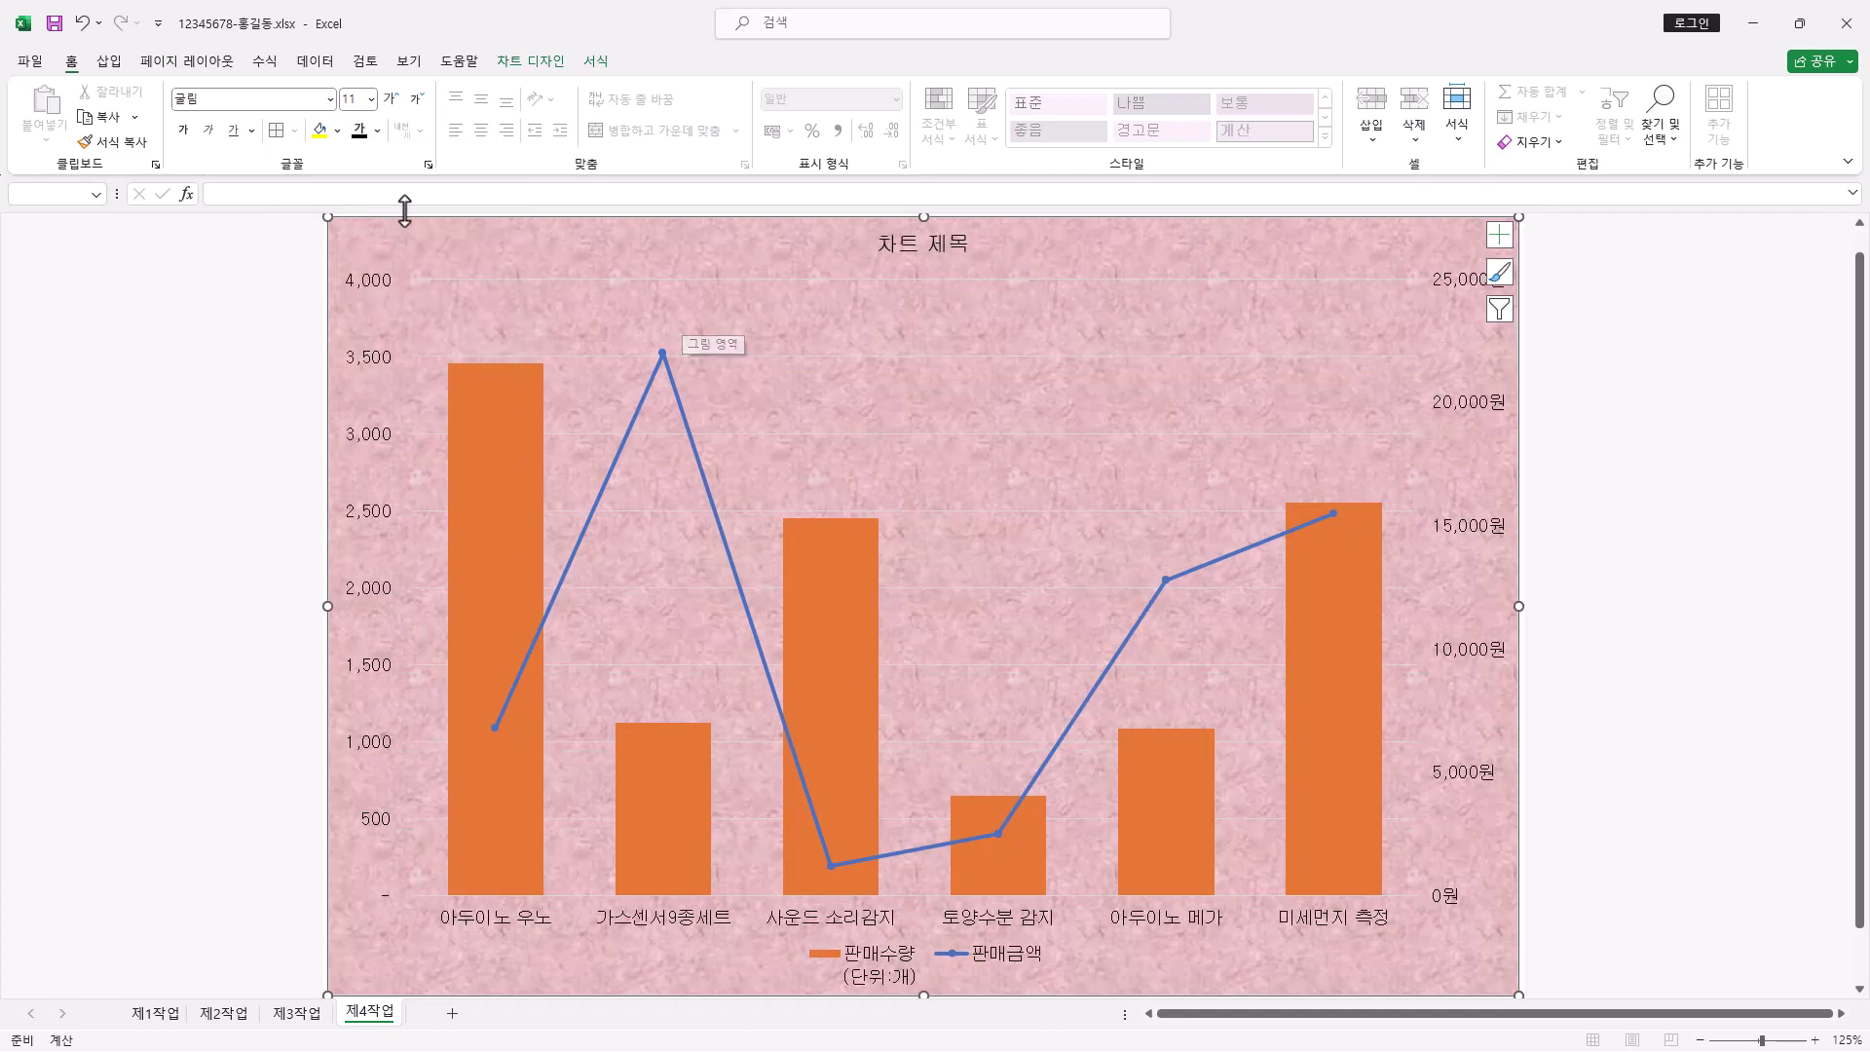
Select the chart's plot area
click(803, 317)
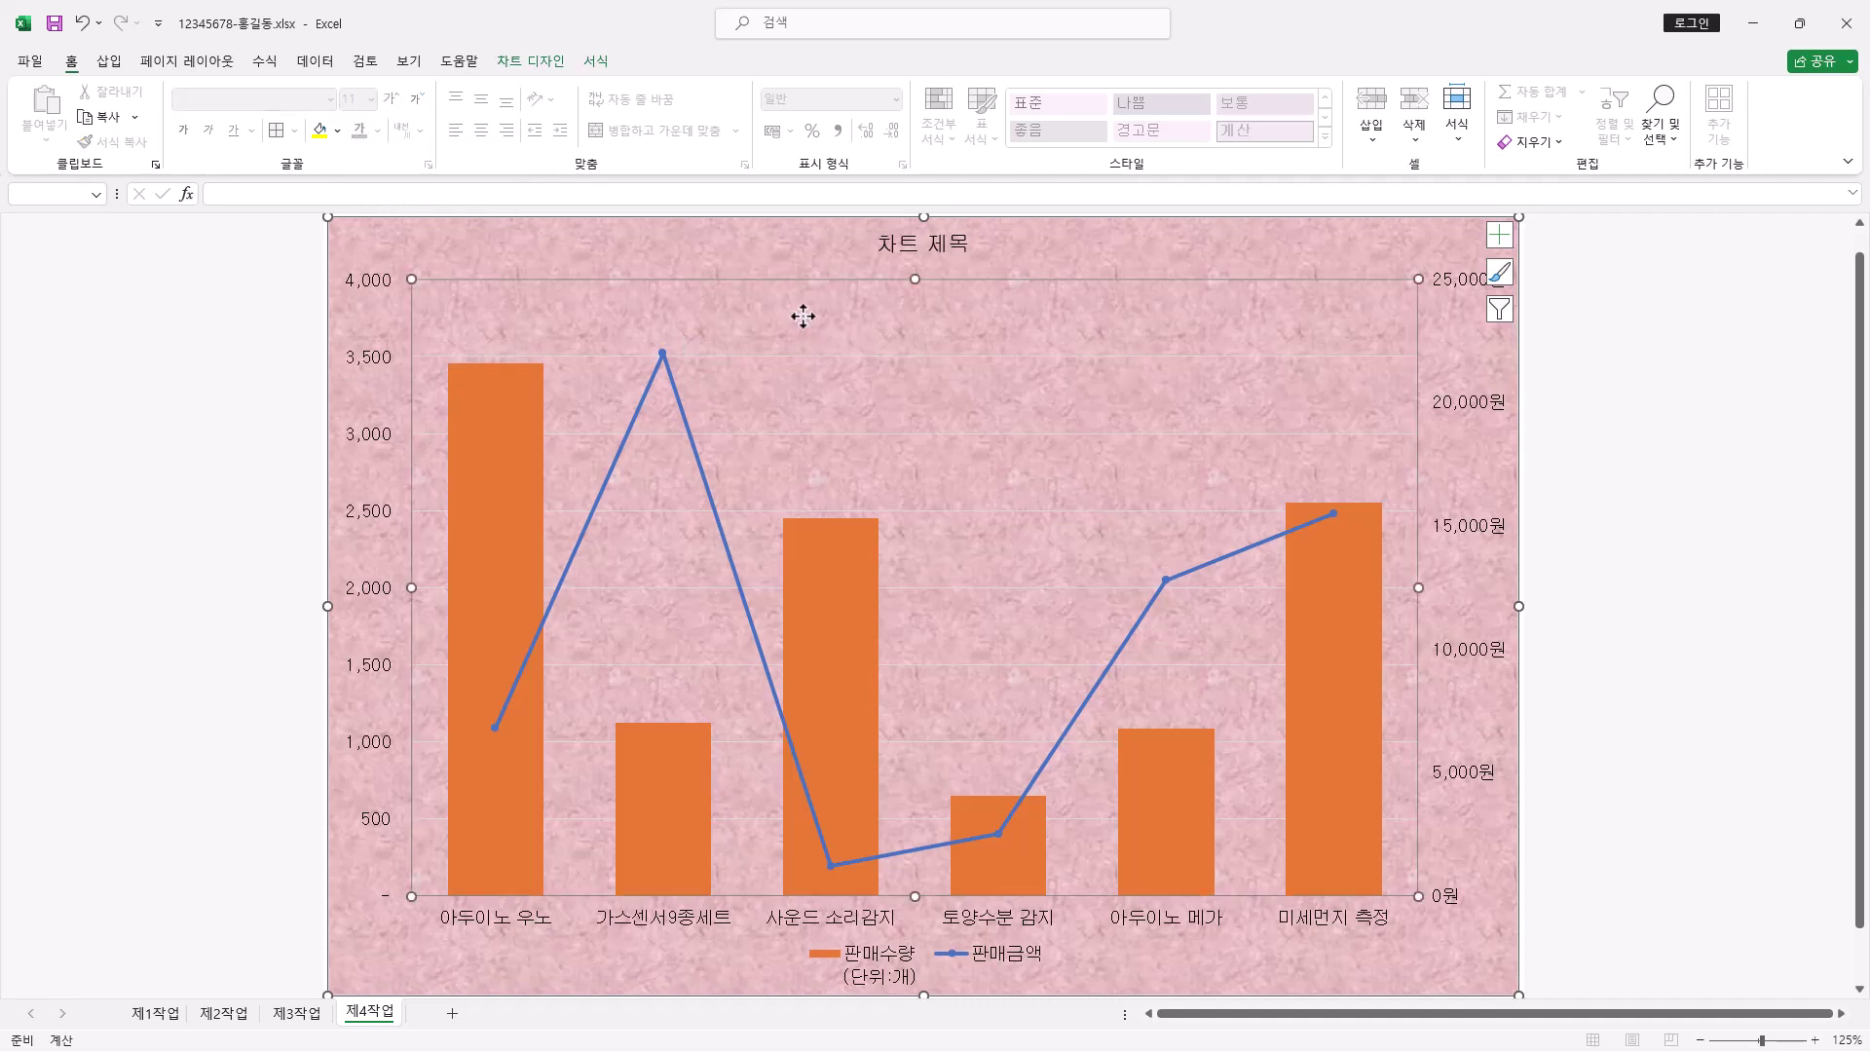